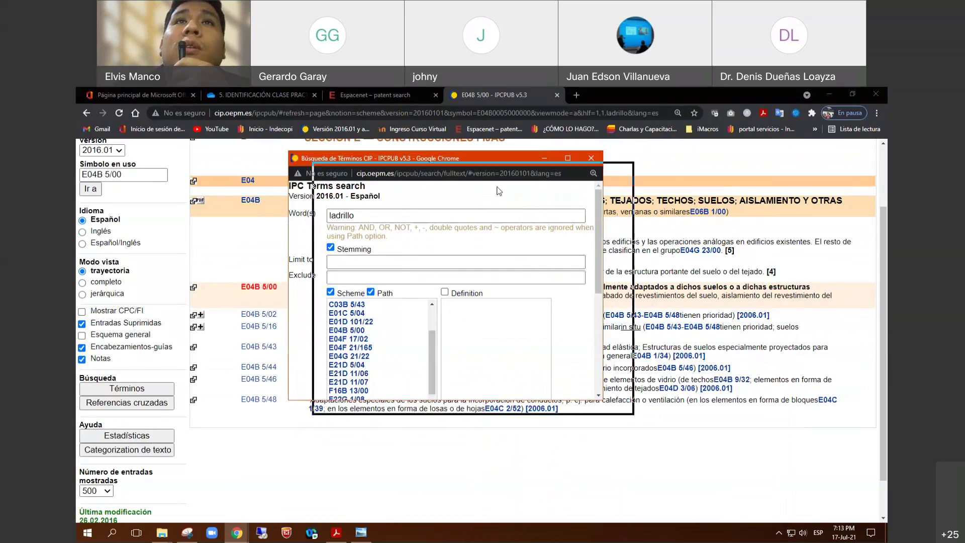
Step: Show the E04G 21/22 brick-laying entry in the scheme, then close the terms search window
scroll(473, 373, "down", 1)
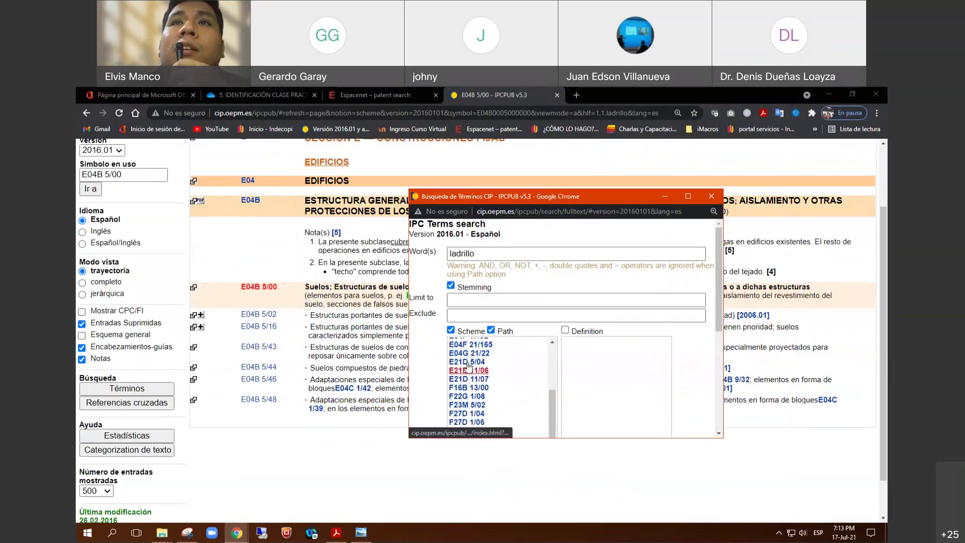
left_click(468, 354)
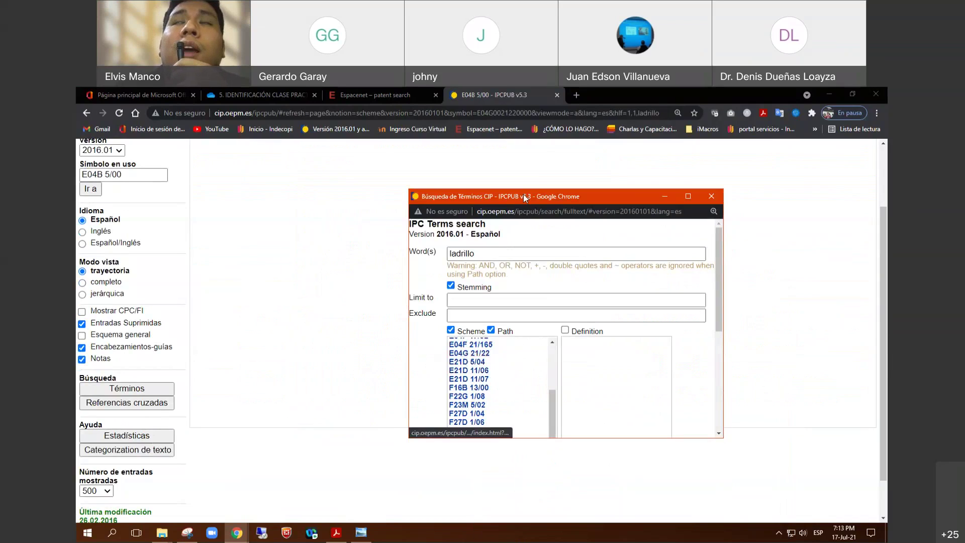
left_click_drag(523, 195, 445, 379)
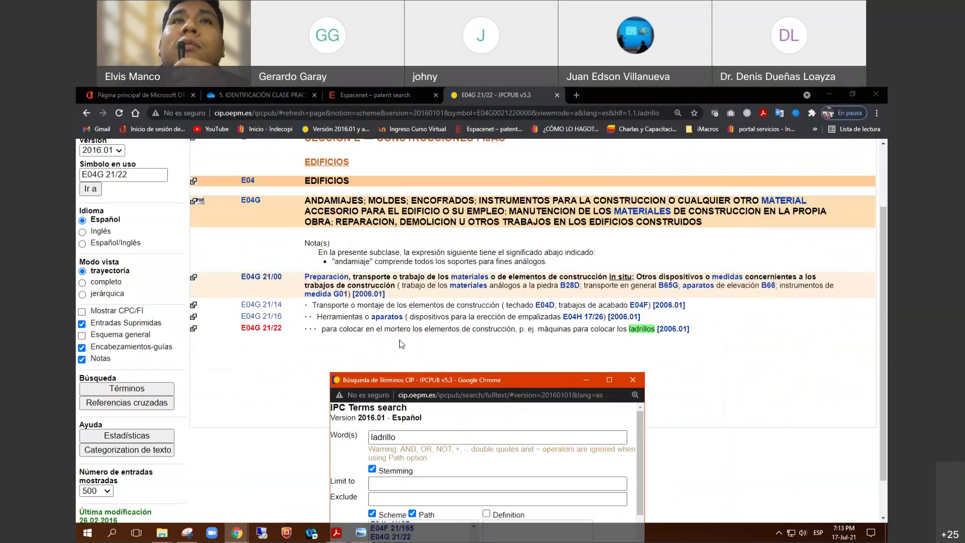
left_click_drag(431, 382, 393, 405)
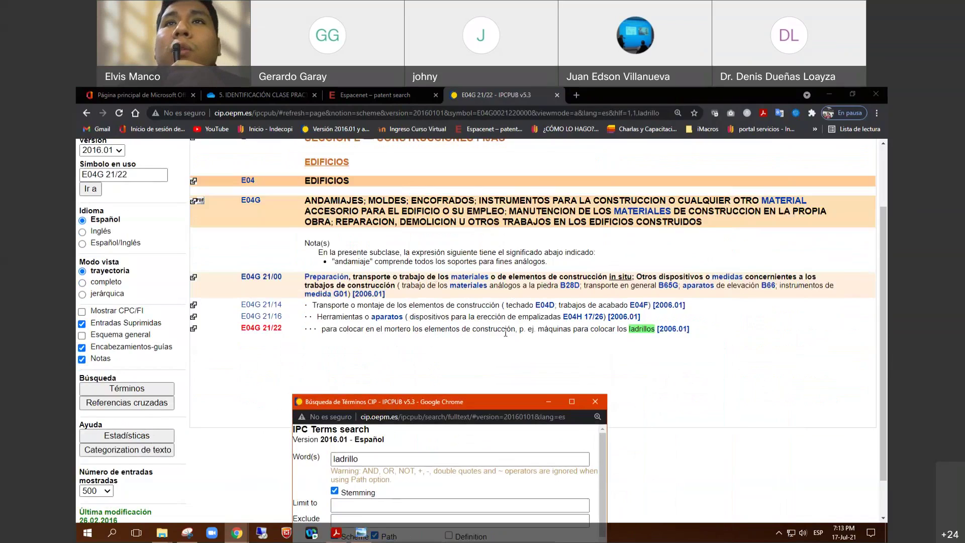
left_click_drag(492, 402, 446, 314)
left_click(545, 311)
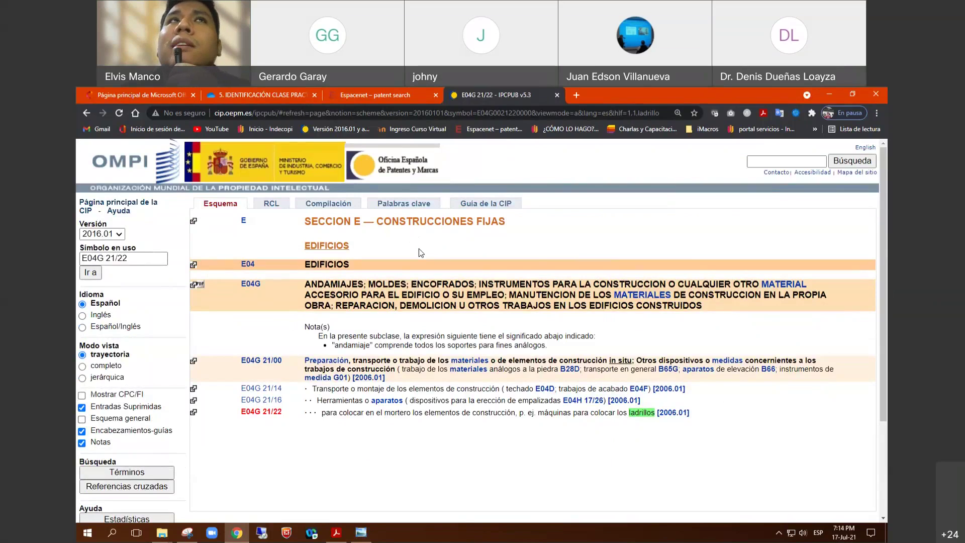
Step: In a new tab, search Google for 'latipat' and open the lp.espacenet.com result
left_click(576, 95)
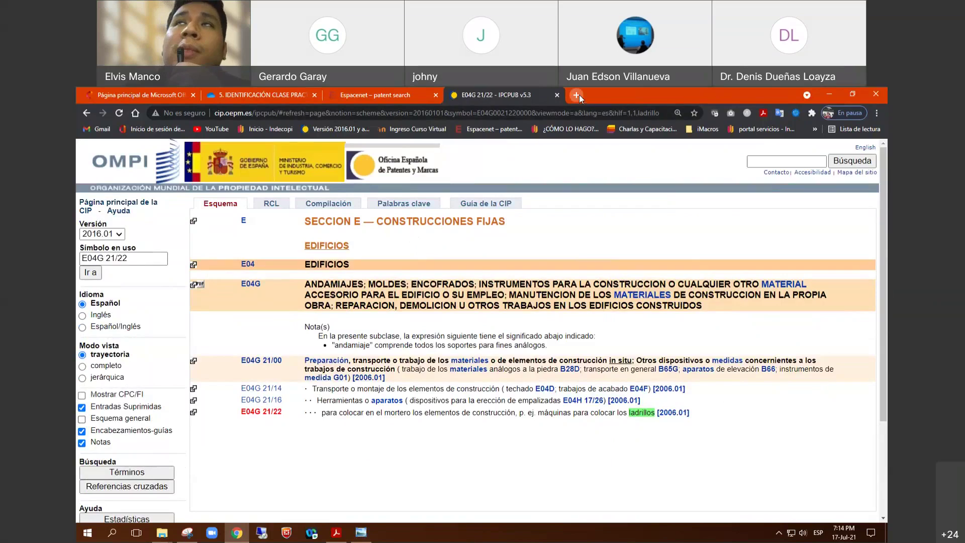
left_click(411, 109)
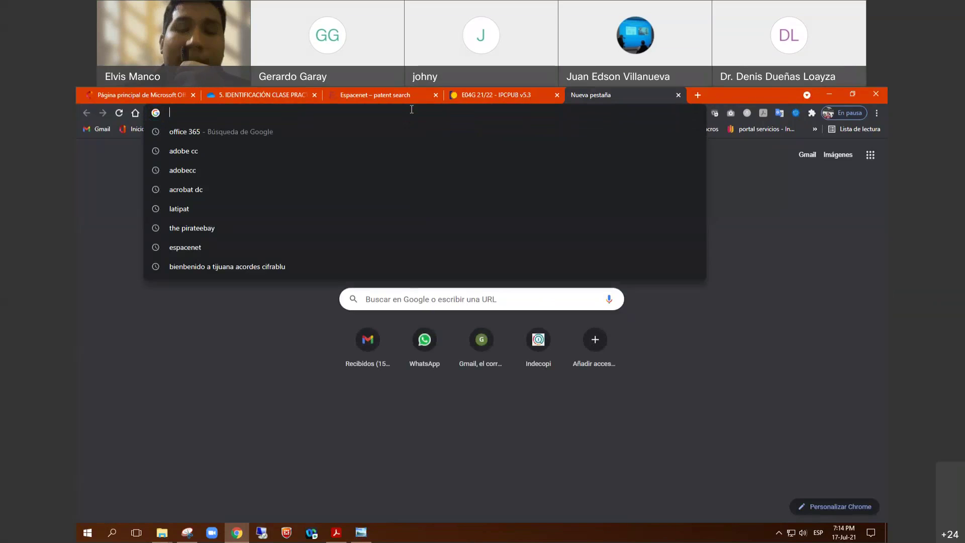
type("latip")
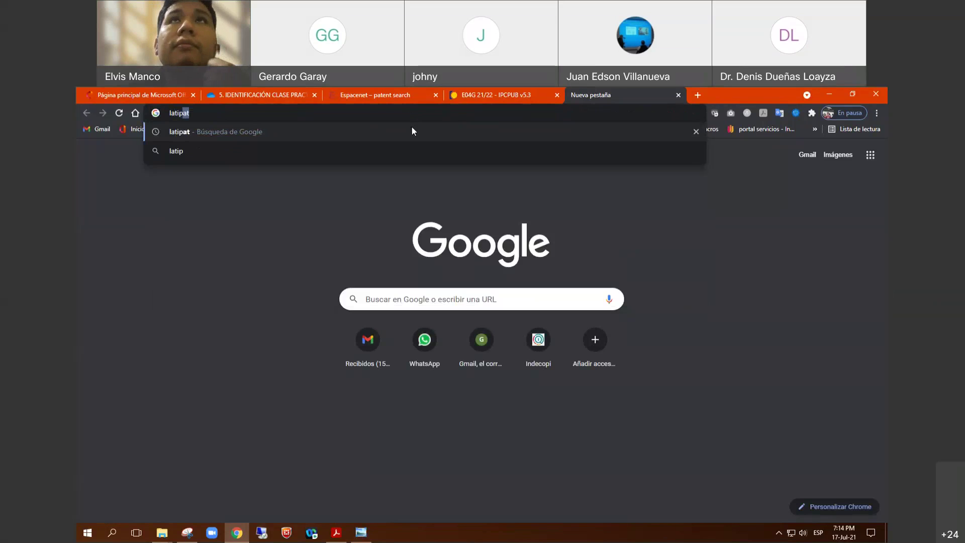
key("Return")
scroll(245, 242, "down", 4)
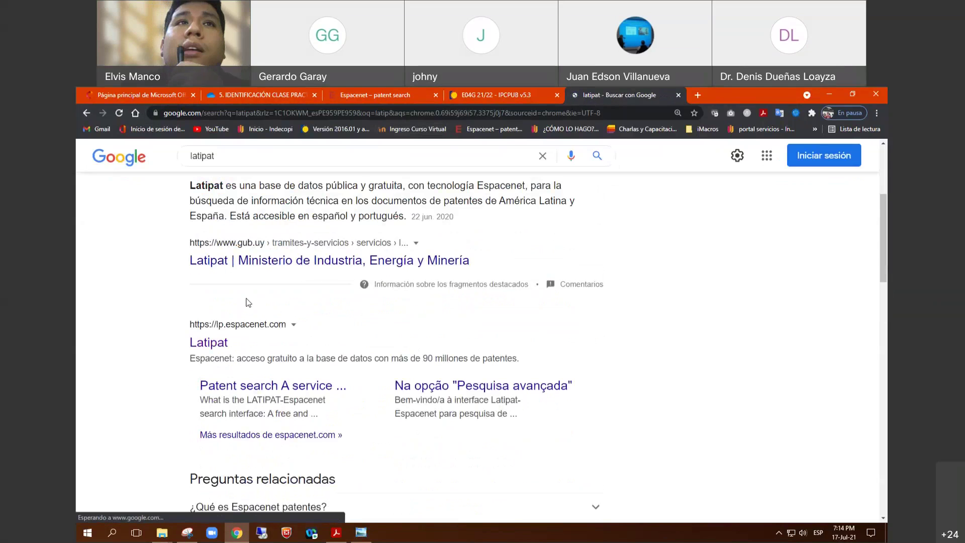
left_click(217, 342)
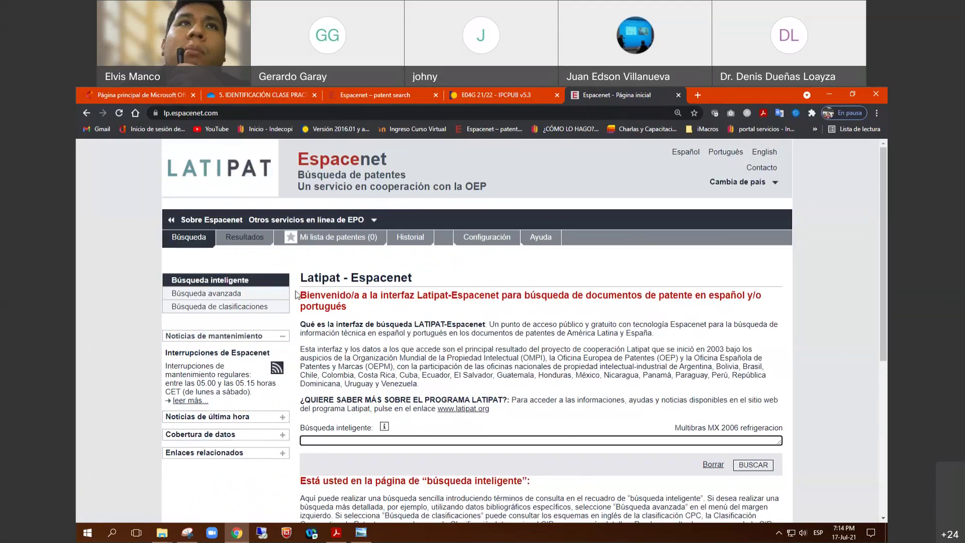
Step: Open the Latipat Búsqueda avanzada form and adjust the page zoom
left_click(241, 296)
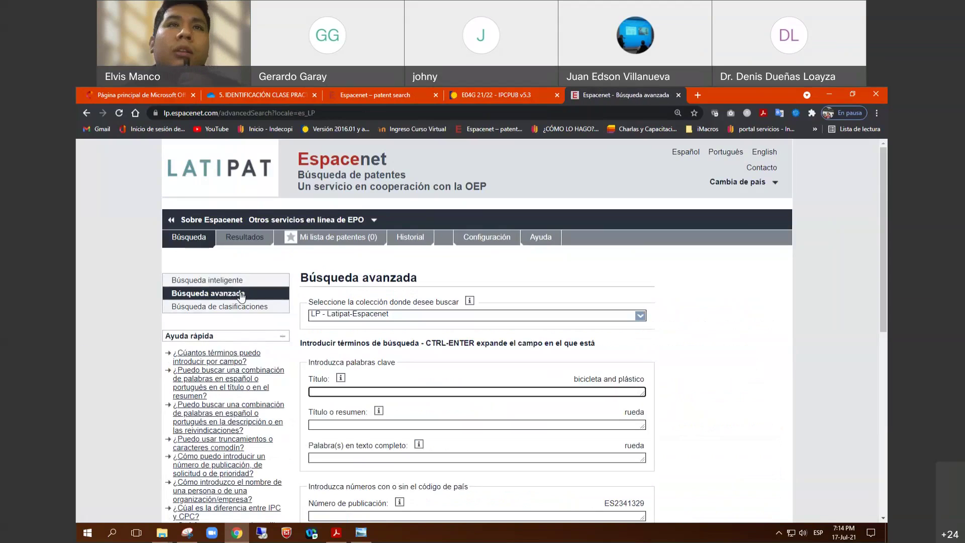
key("ctrl+plus")
key("ctrl+plus")
key("ctrl+plus")
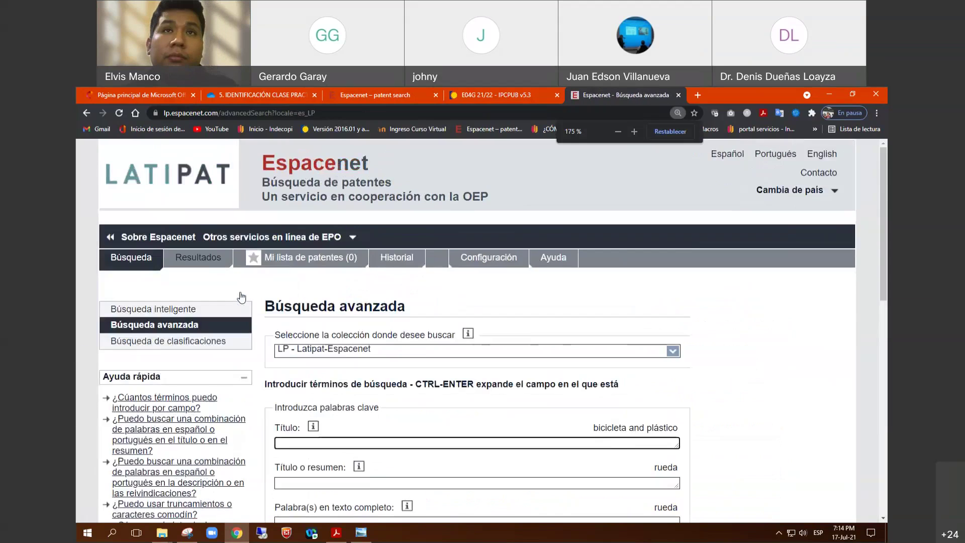
key("ctrl+minus")
scroll(410, 448, "down", 3)
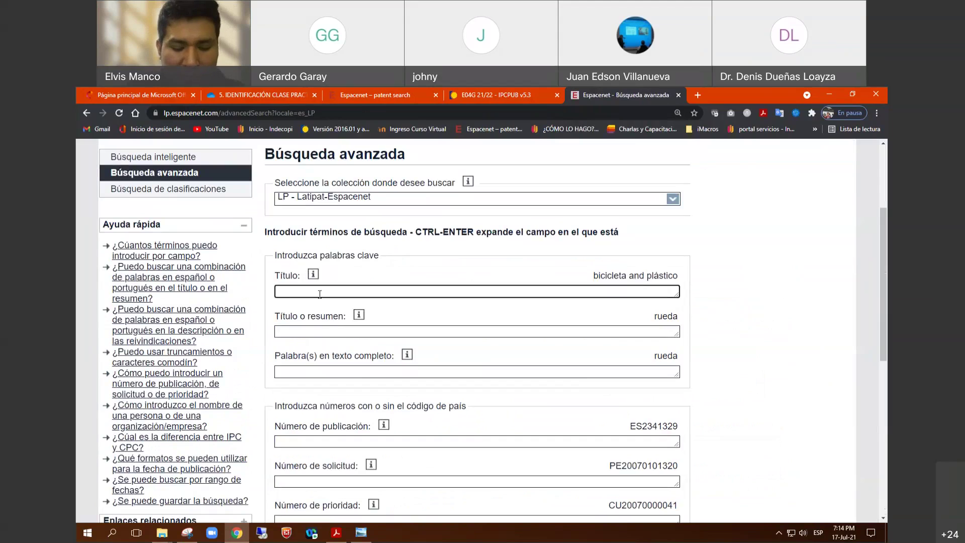
Step: Enter LADRILLO* in the Título field and run the search
type("LA")
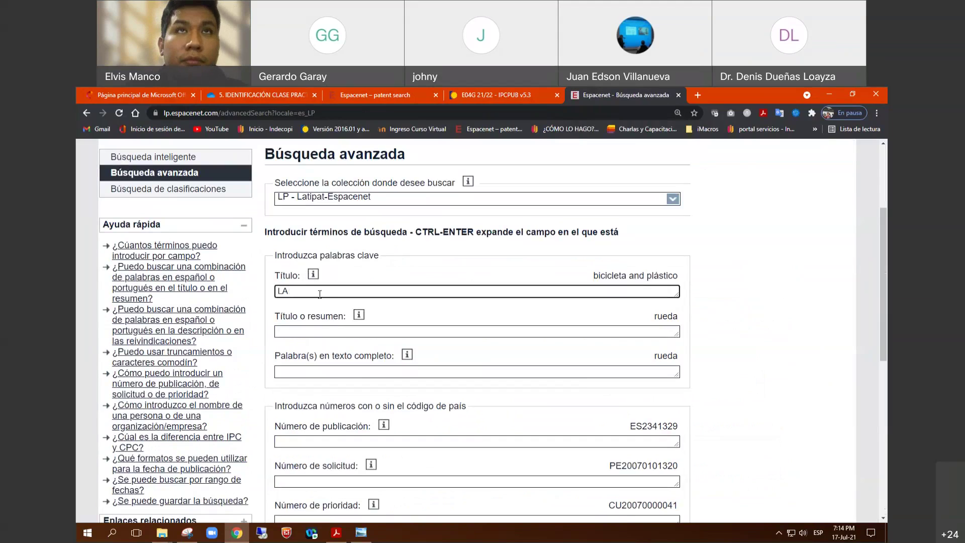
type("driDRILLO")
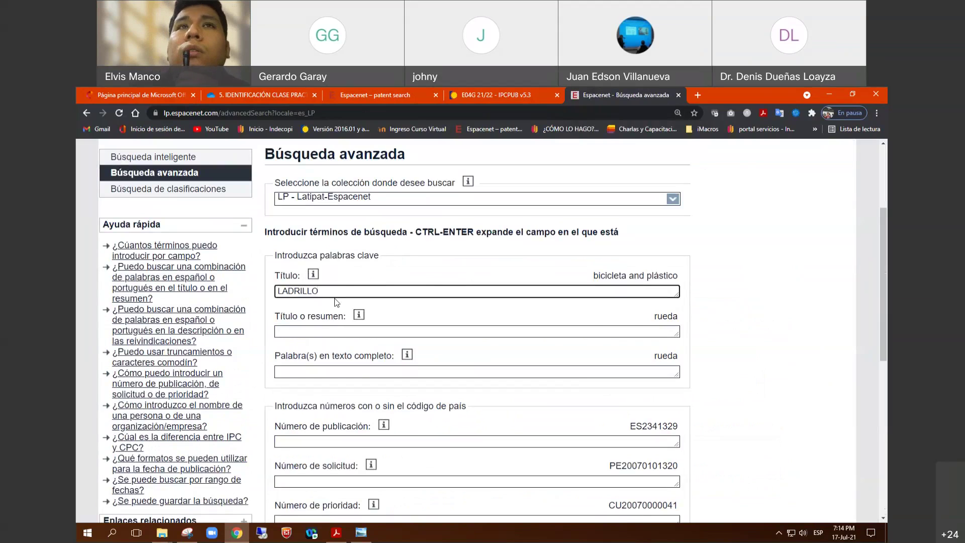
scroll(336, 302, "up", 1)
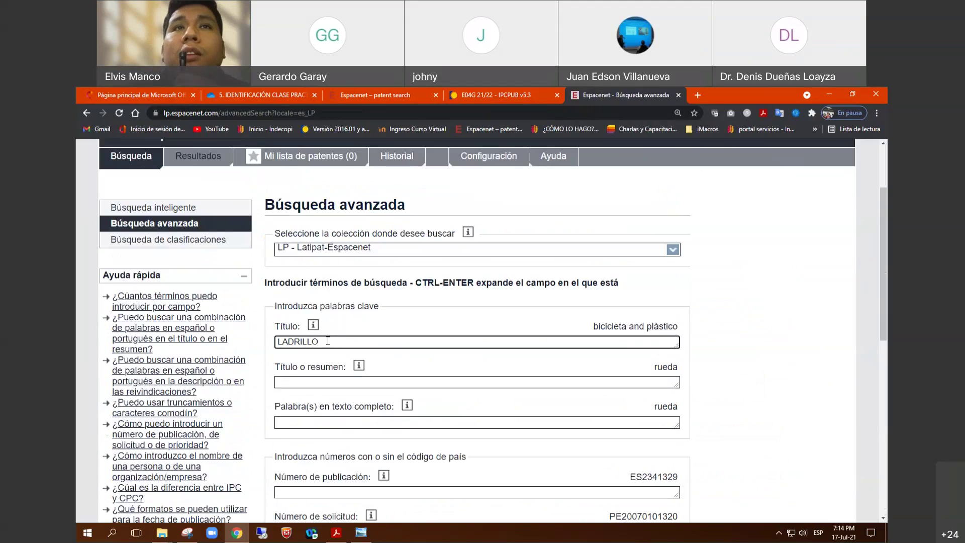
scroll(328, 341, "down", 1)
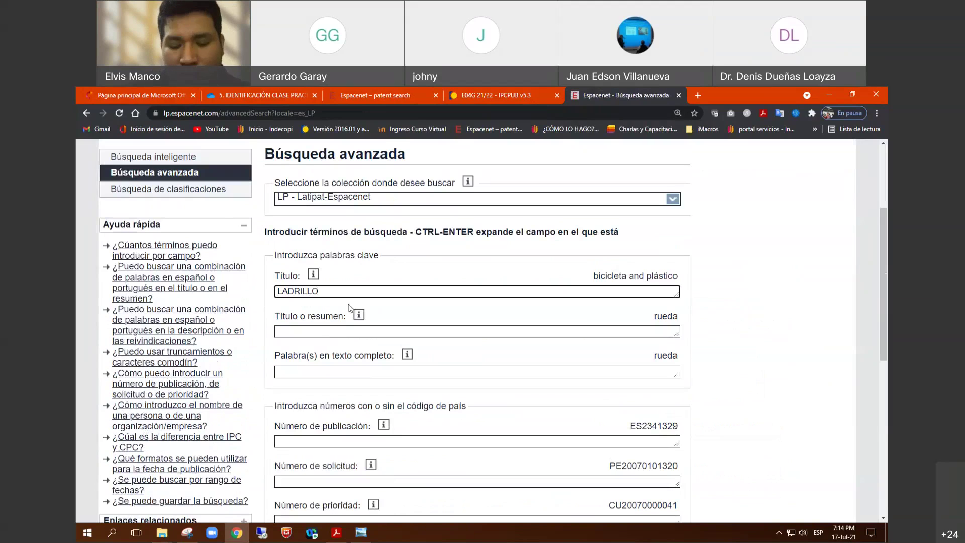
type("*")
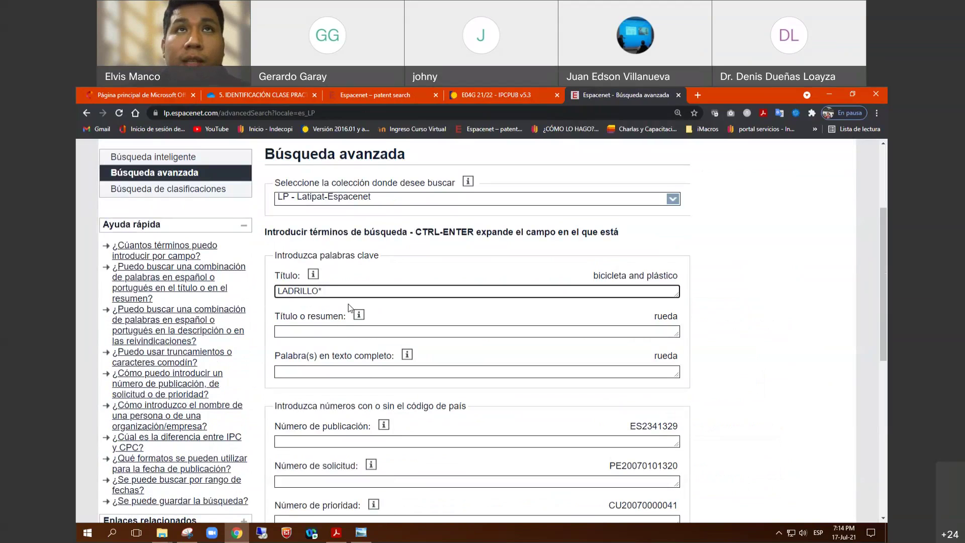
scroll(301, 309, "up", 1)
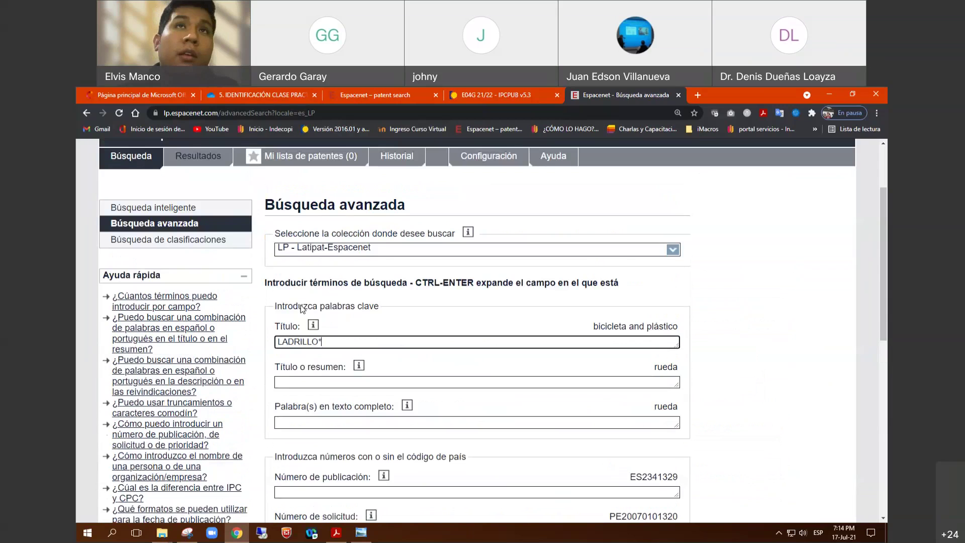
scroll(302, 309, "up", 1, "ctrl")
scroll(296, 354, "up", 1, "ctrl")
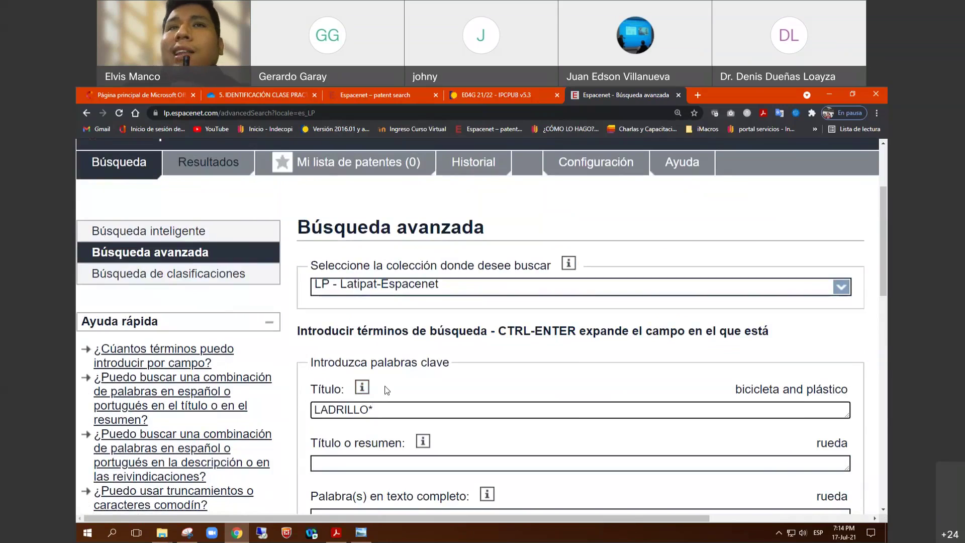
scroll(386, 391, "down", 3)
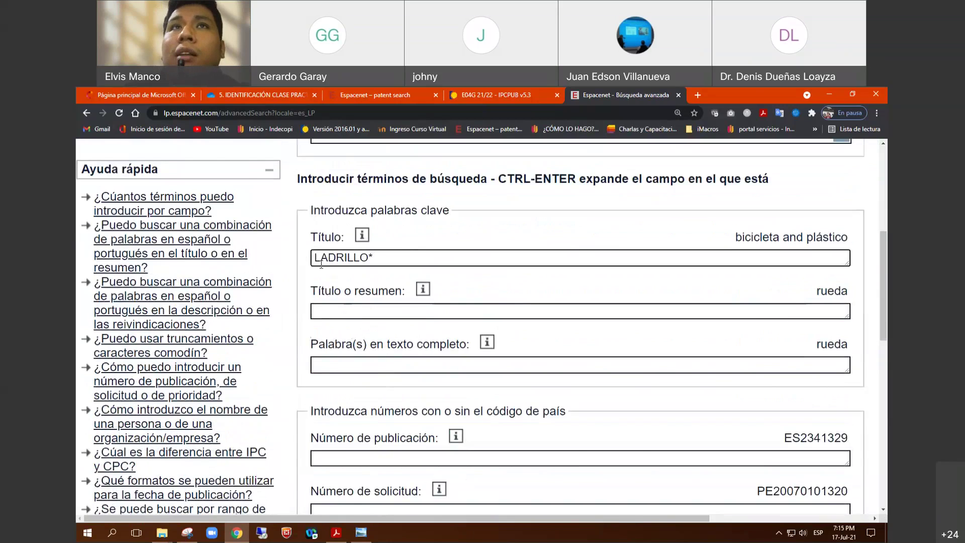
scroll(620, 481, "down", 8)
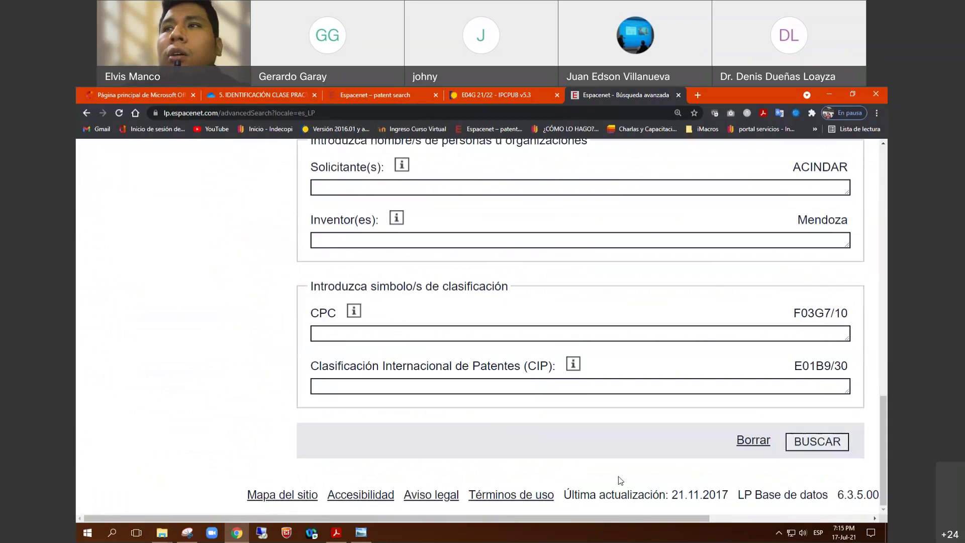
left_click(811, 445)
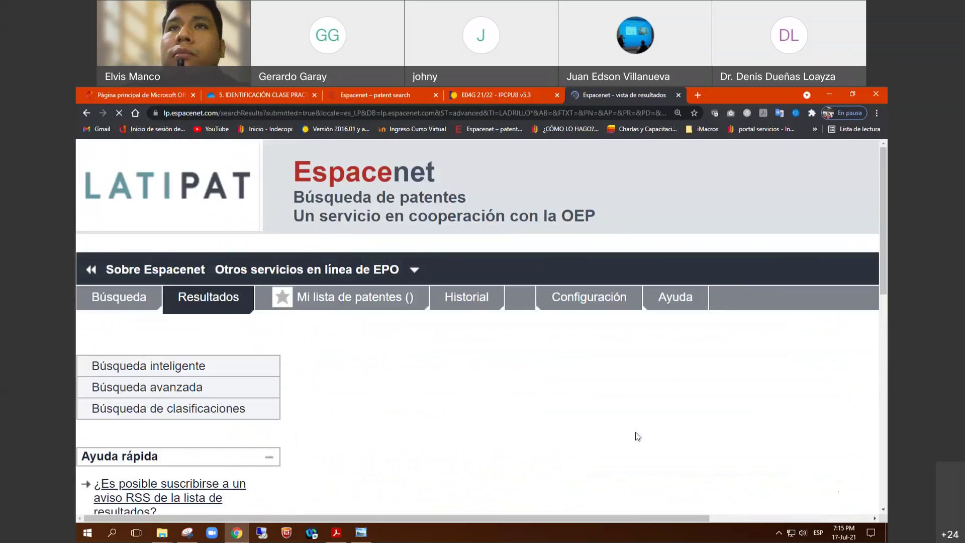
scroll(508, 402, "down", 4)
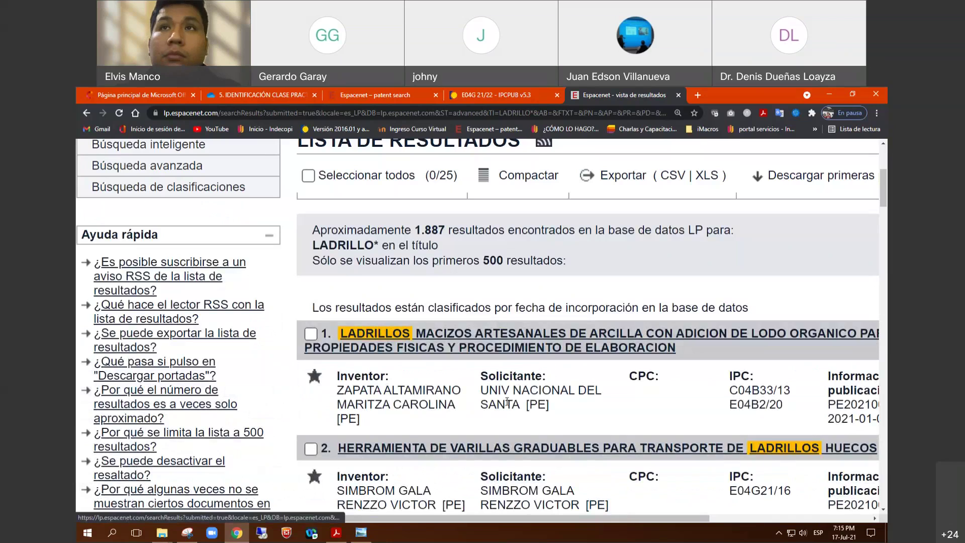
key("ctrl+minus")
key("ctrl+minus")
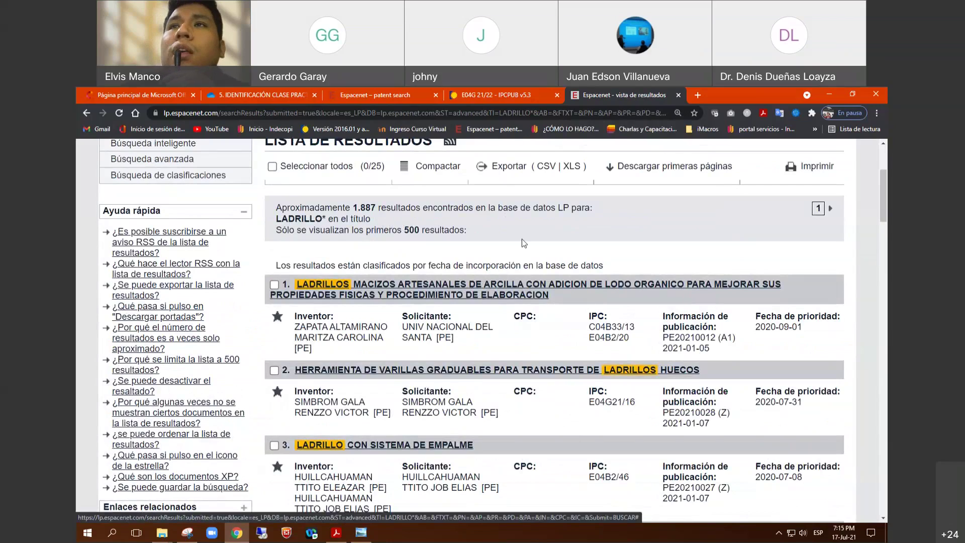
scroll(522, 239, "down", 2)
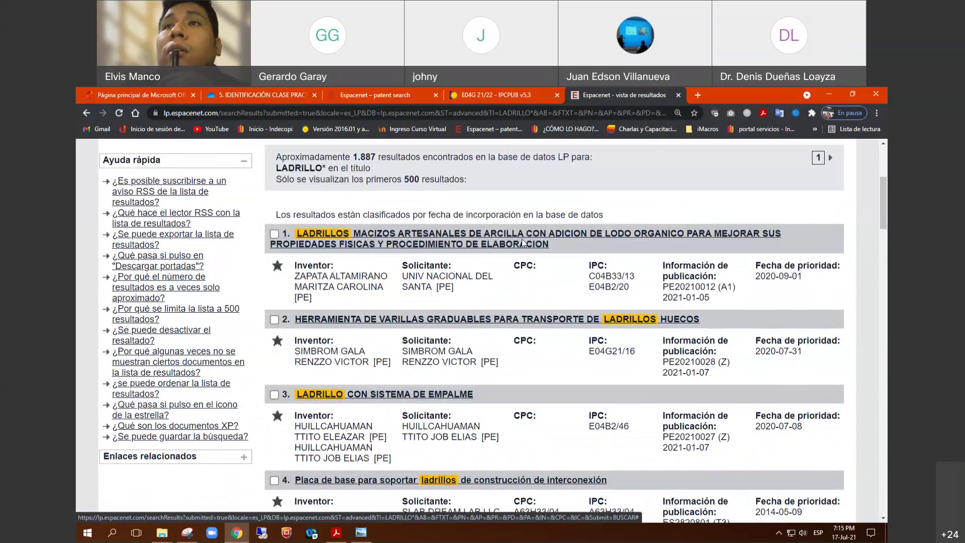
scroll(521, 239, "up", 4)
scroll(522, 239, "down", 4)
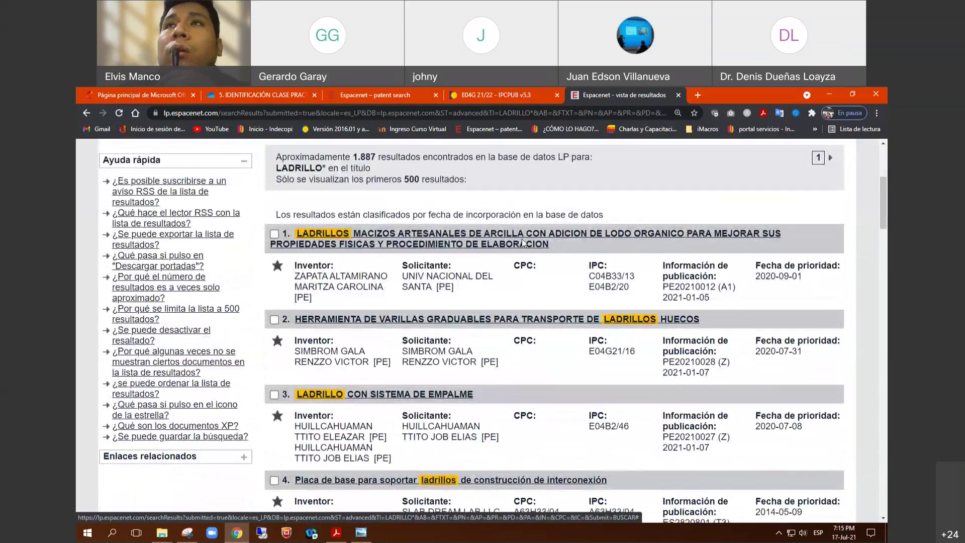
scroll(522, 240, "up", 3)
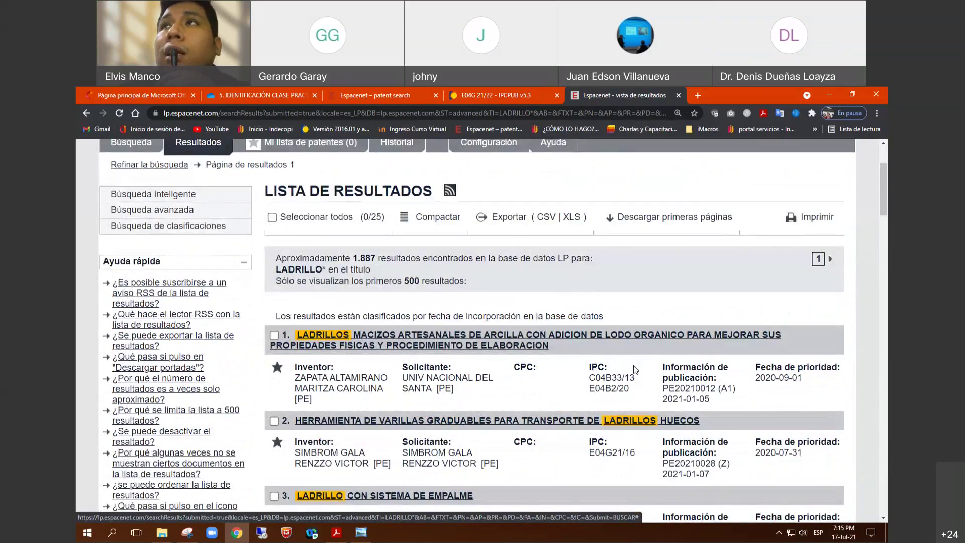
scroll(636, 370, "down", 1)
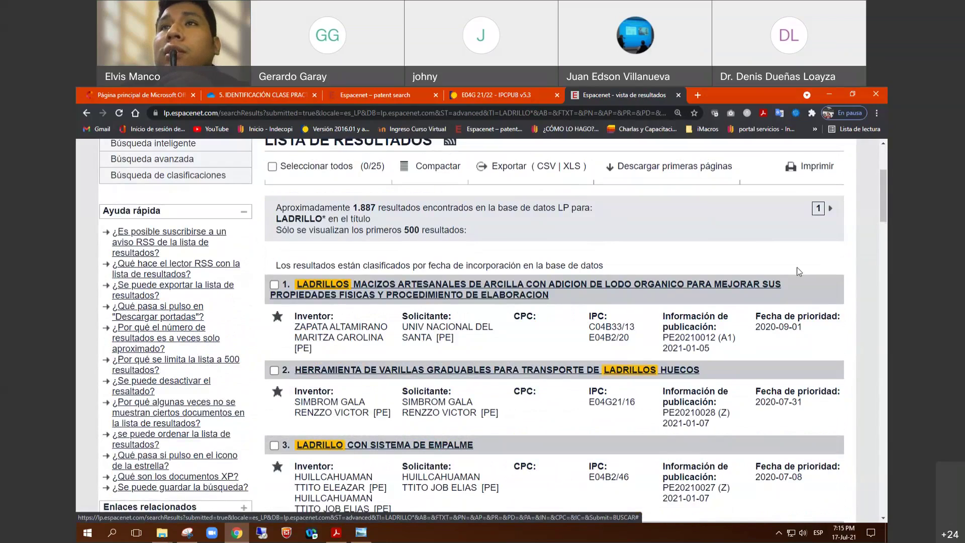
scroll(490, 338, "down", 2)
scroll(490, 339, "up", 2)
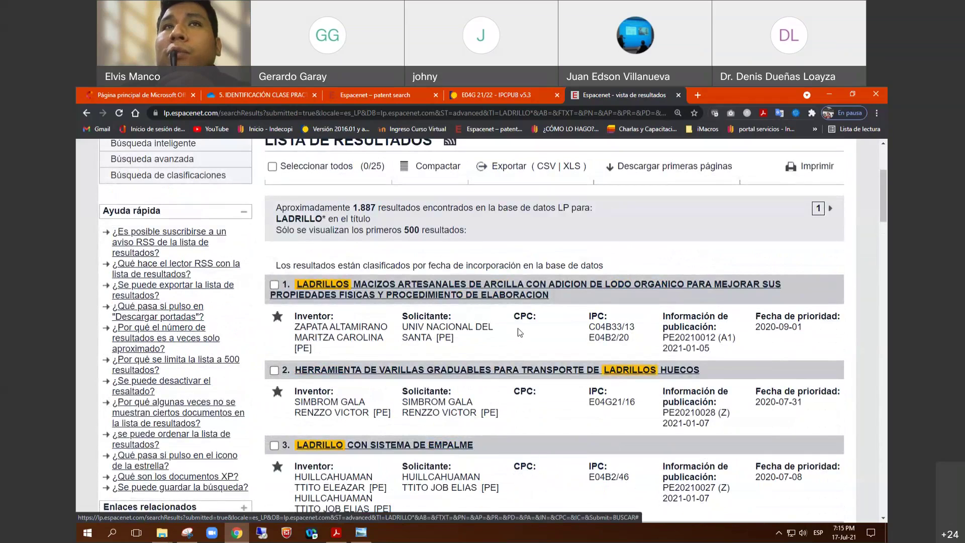
scroll(474, 324, "down", 1)
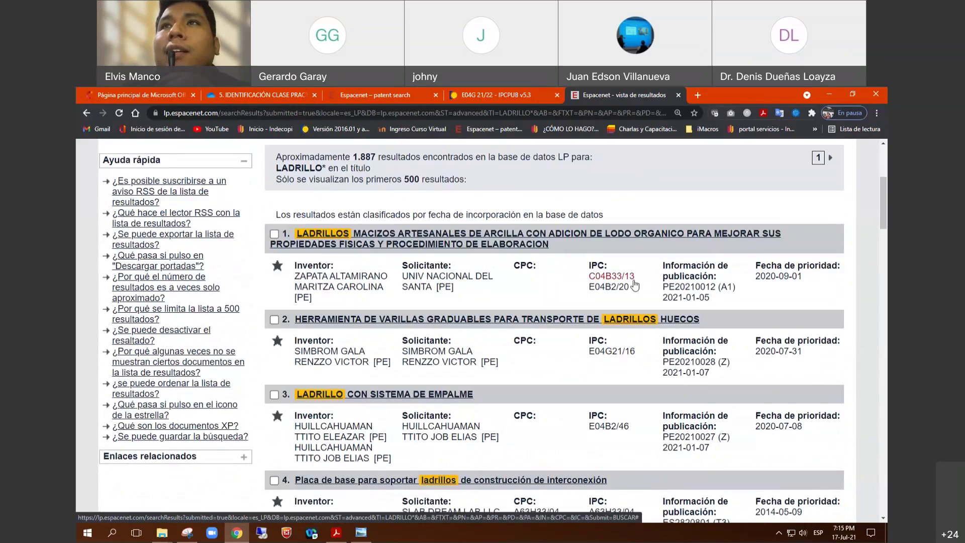
left_click_drag(639, 288, 586, 272)
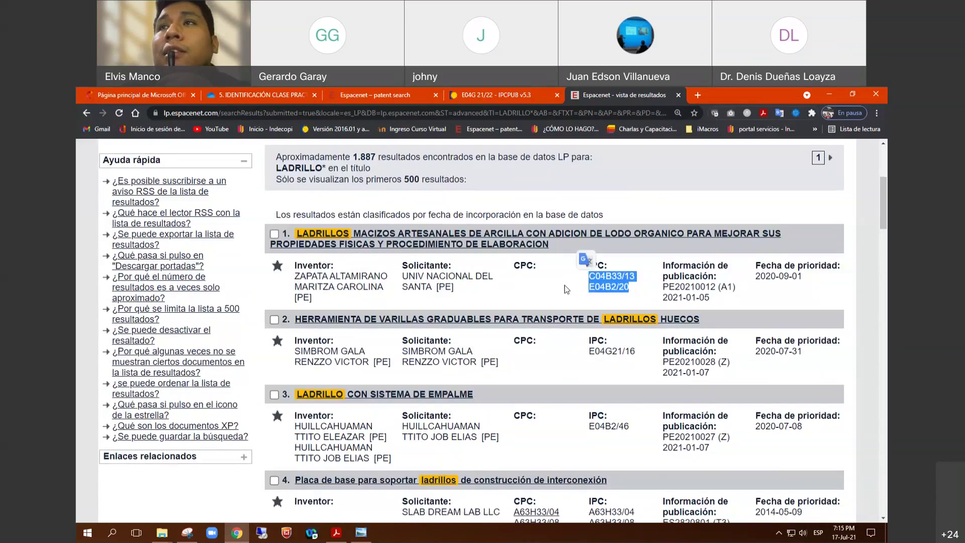
left_click_drag(648, 355, 569, 350)
scroll(638, 338, "down", 2)
scroll(569, 350, "down", 3)
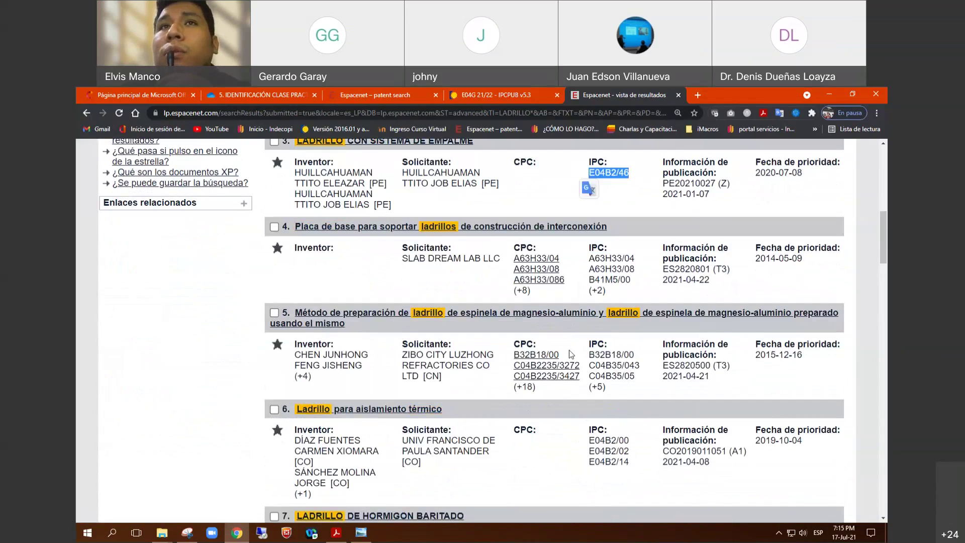
scroll(614, 372, "down", 2)
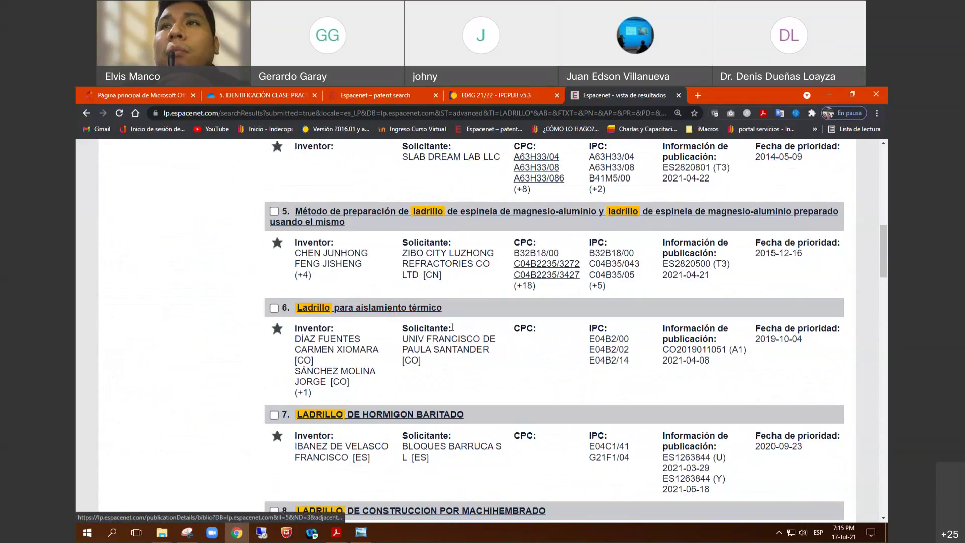
scroll(573, 386, "down", 1)
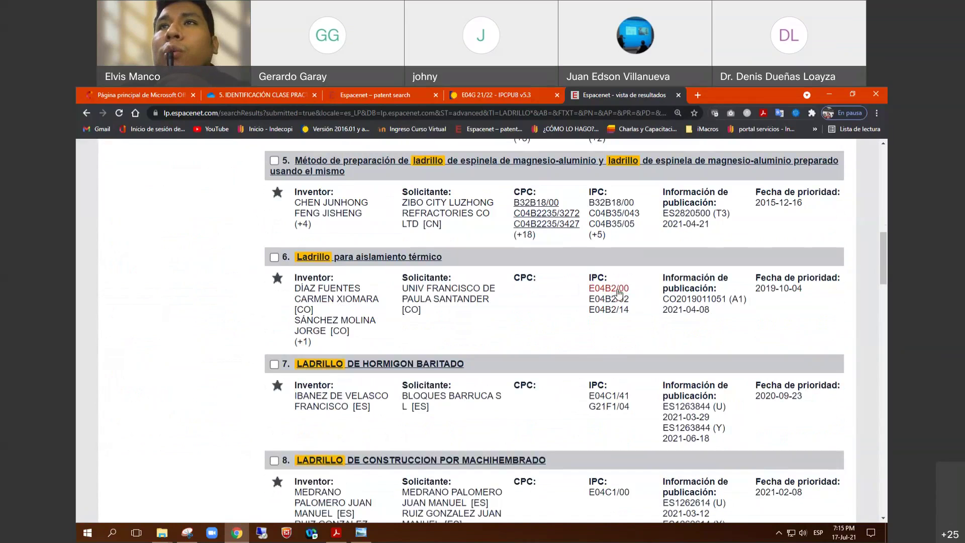
scroll(607, 330, "up", 13)
scroll(608, 329, "down", 8)
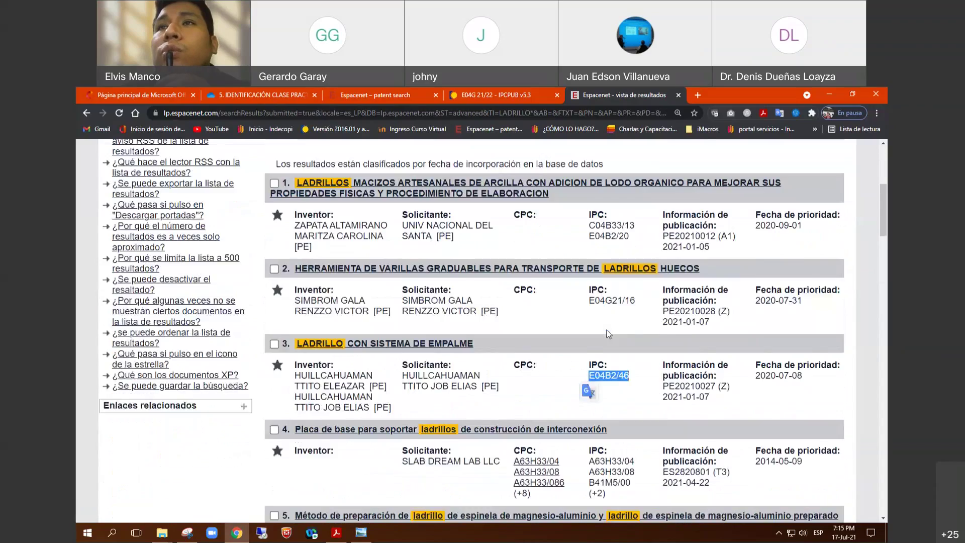
scroll(608, 333, "up", 1)
Step: Open the classification description for E04B2/46 from the results
left_click(609, 328)
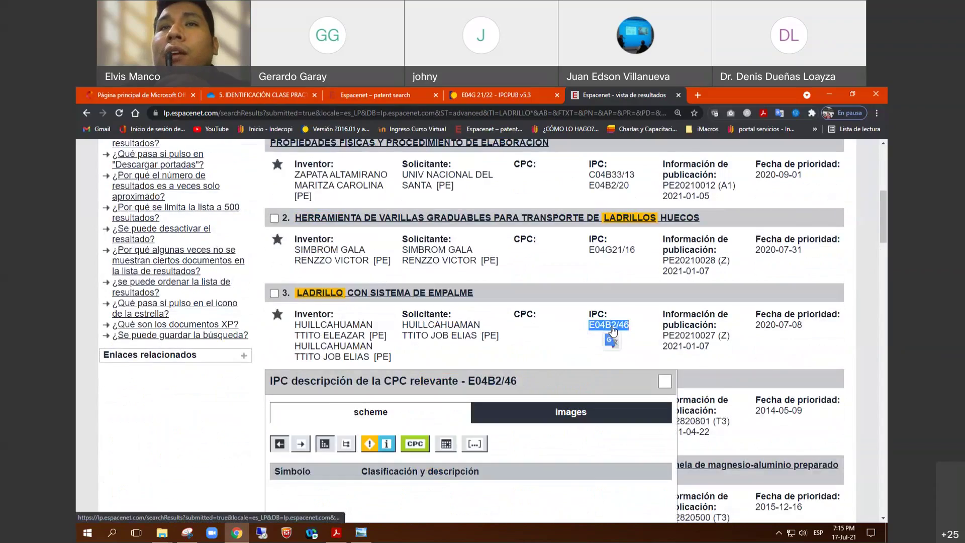
scroll(612, 330, "down", 1)
scroll(612, 327, "down", 4)
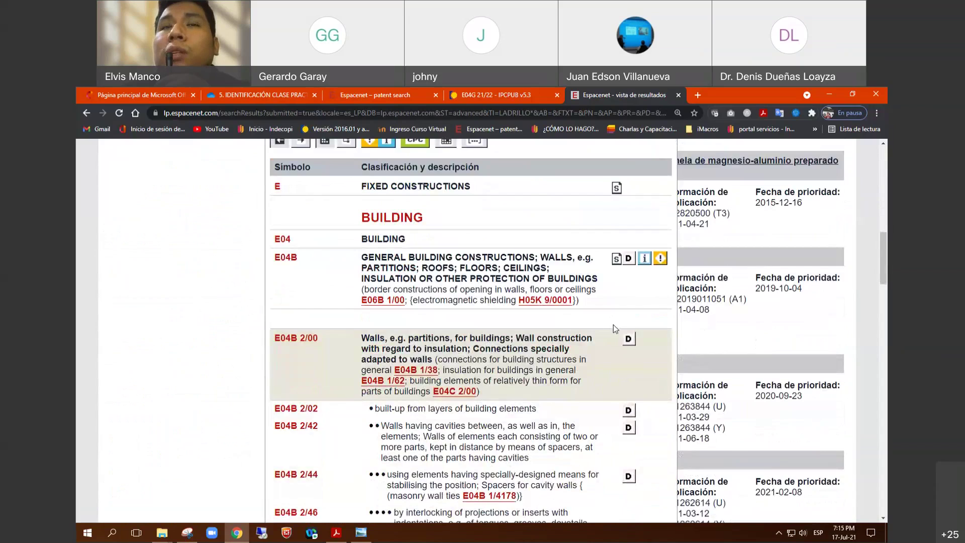
scroll(621, 316, "down", 3)
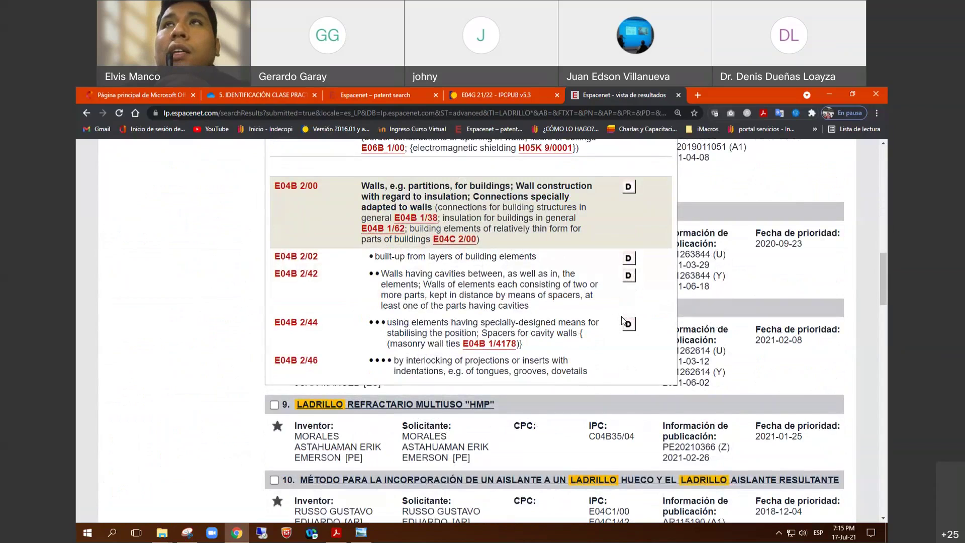
scroll(622, 319, "up", 2)
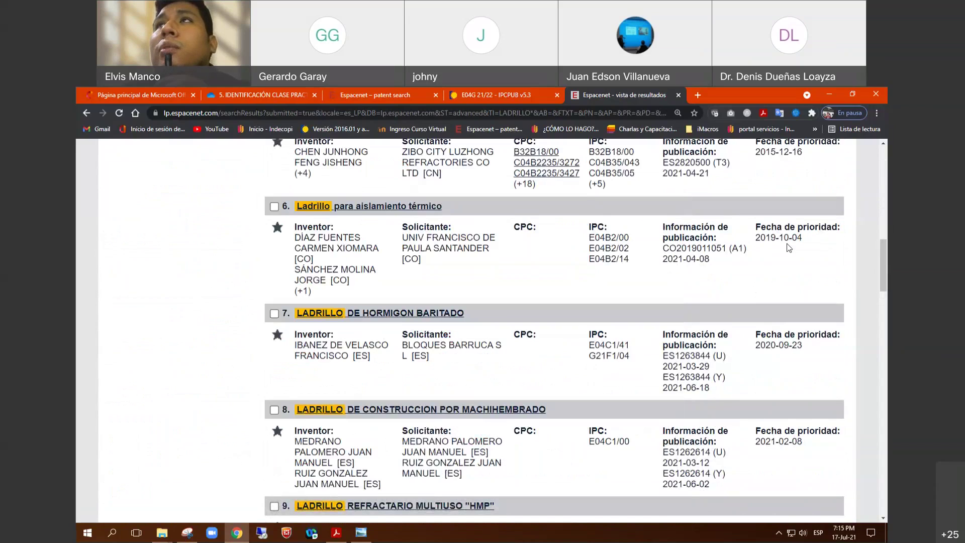
Step: Translate the results page into Spanish with 'Traducir esta página'
left_click(780, 113)
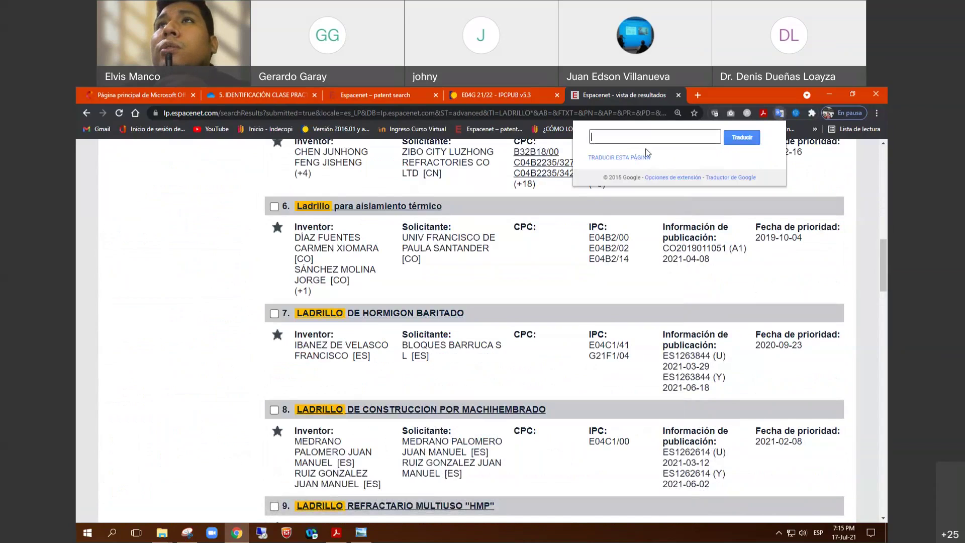
left_click(614, 158)
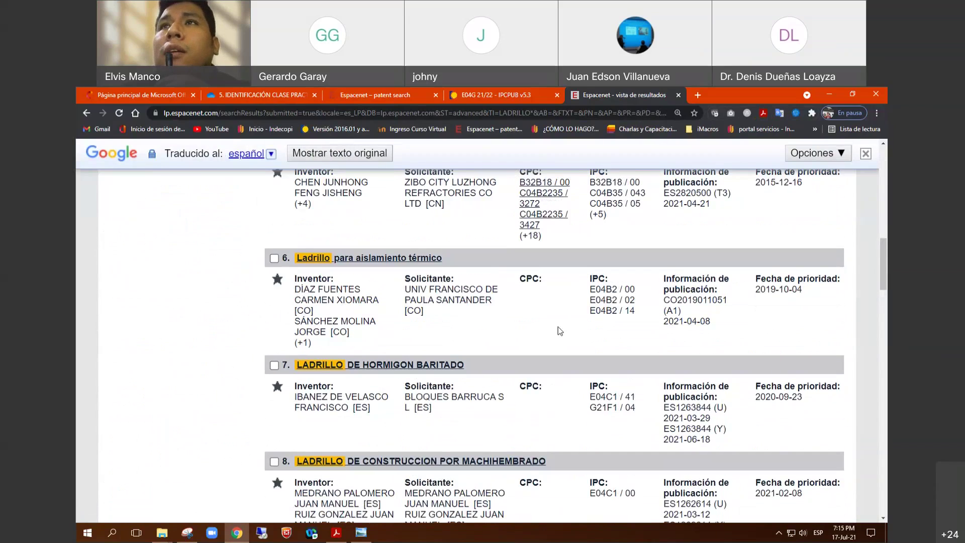
scroll(559, 330, "up", 3)
scroll(608, 271, "up", 2)
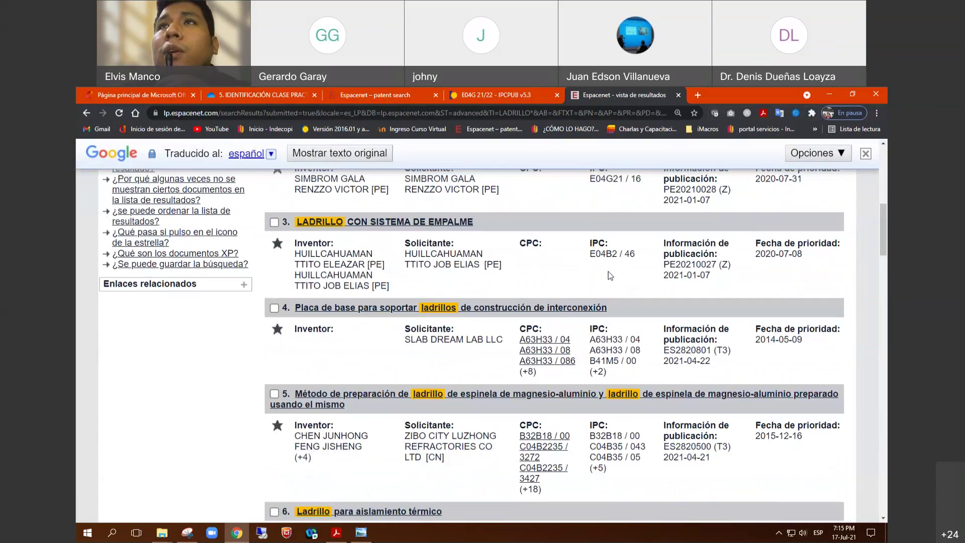
Step: Reopen the E04B2/46 classification description, now translated into Spanish
left_click(613, 255)
scroll(535, 352, "down", 3)
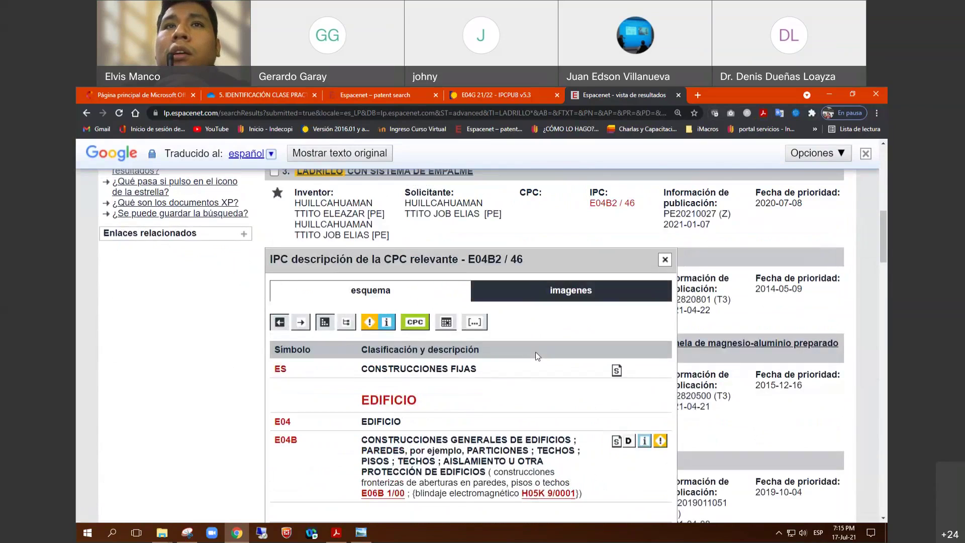
scroll(535, 352, "down", 2)
scroll(528, 353, "down", 3)
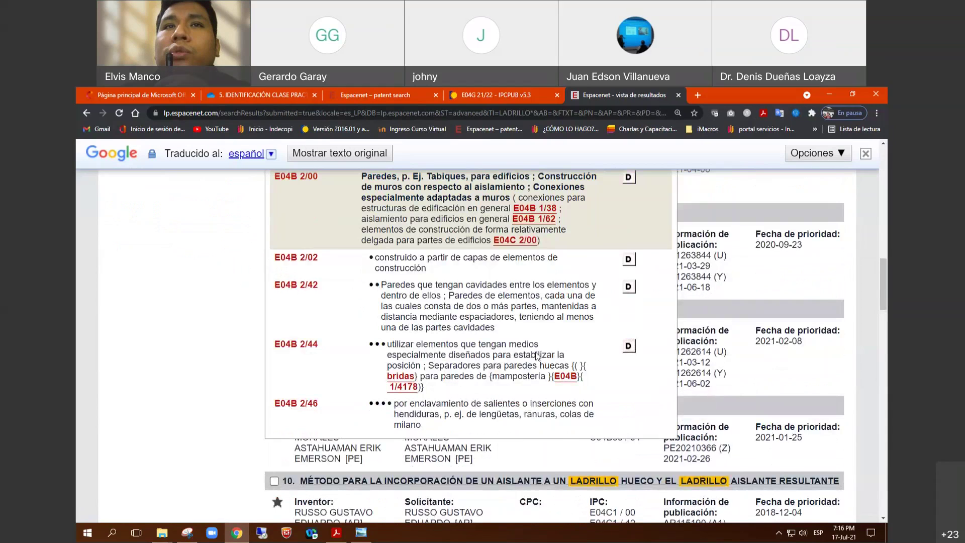
mouse_move(487, 341)
scroll(393, 282, "up", 1)
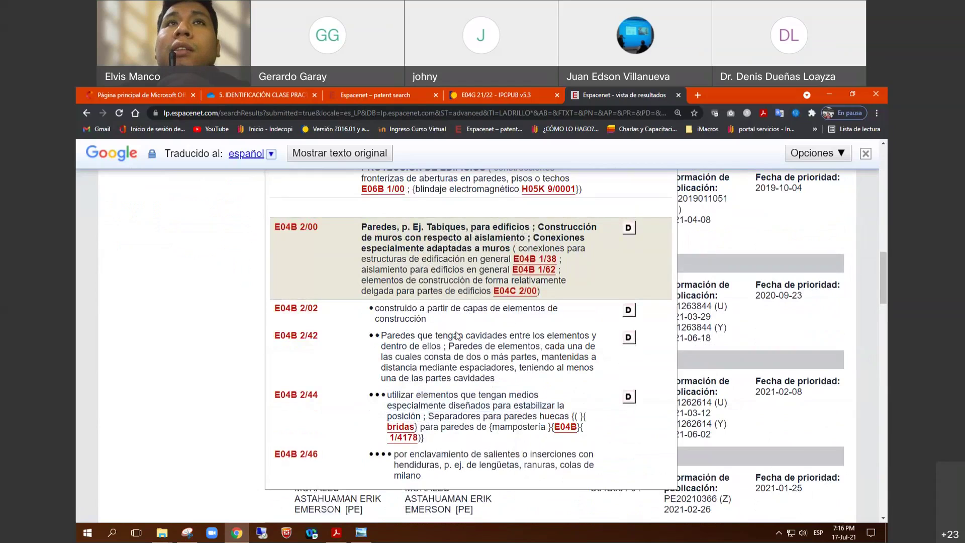
Step: Scroll the results and select result 11's publication number PE20201173
mouse_move(456, 336)
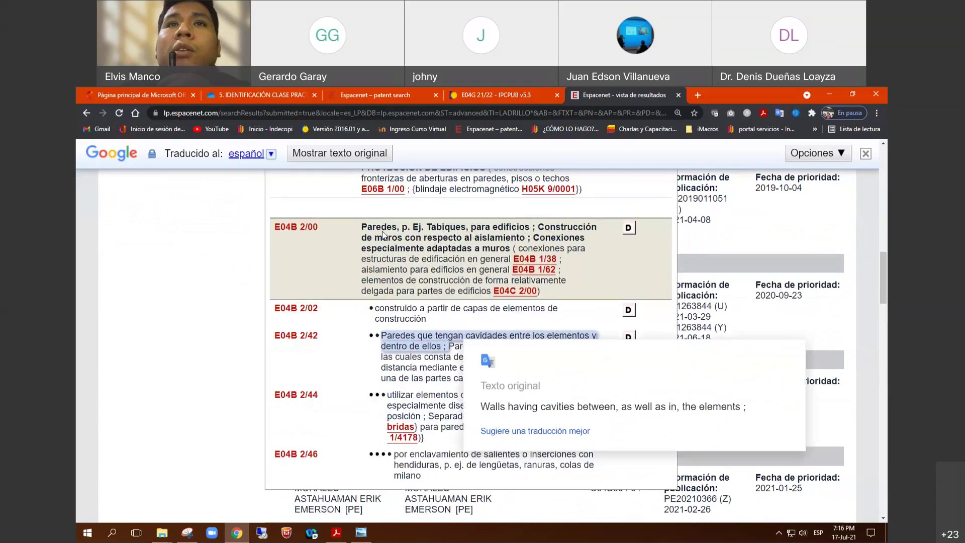
scroll(427, 389, "down", 1)
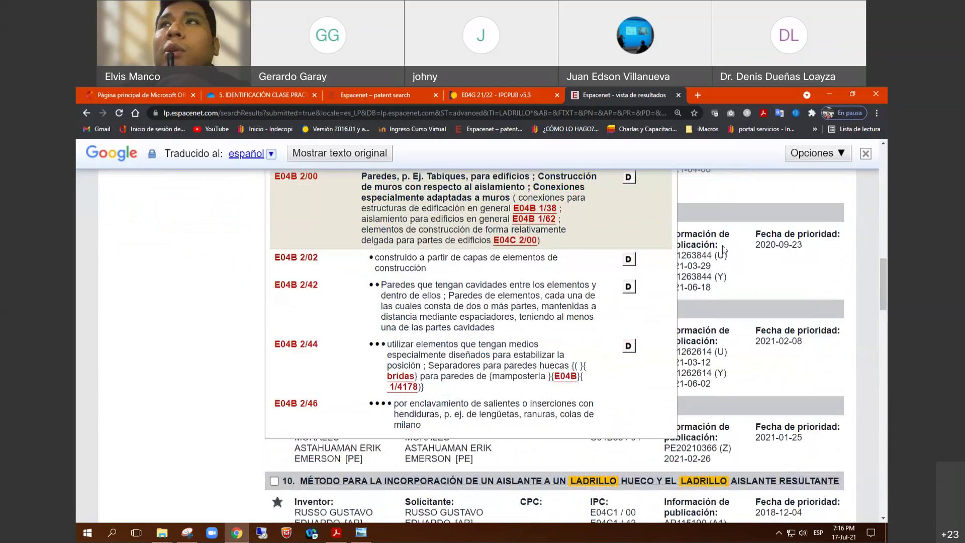
scroll(669, 277, "down", 1)
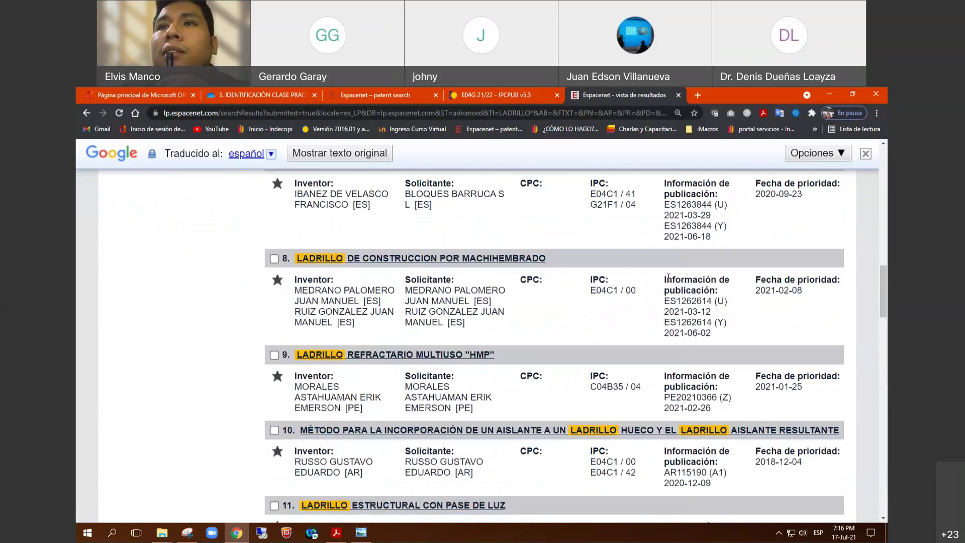
scroll(669, 277, "down", 2)
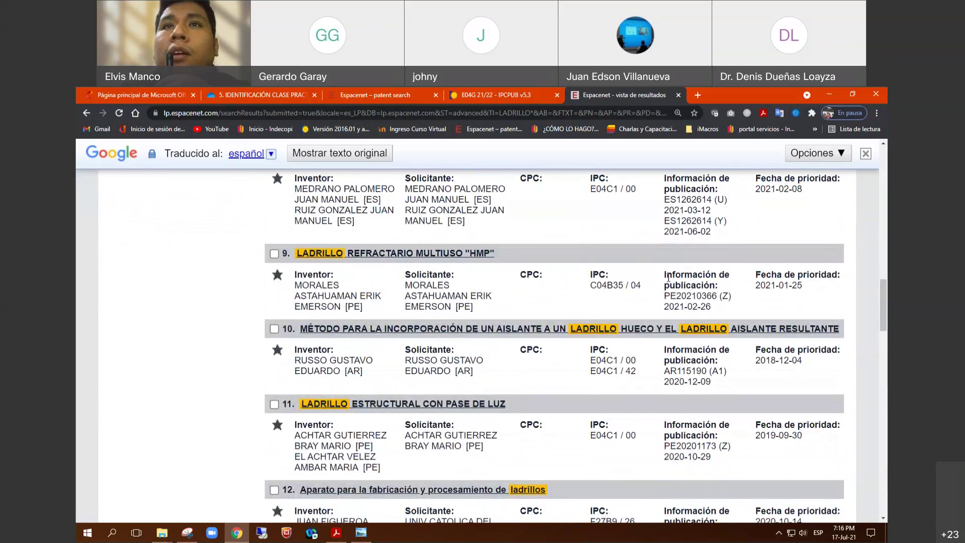
scroll(668, 278, "down", 1)
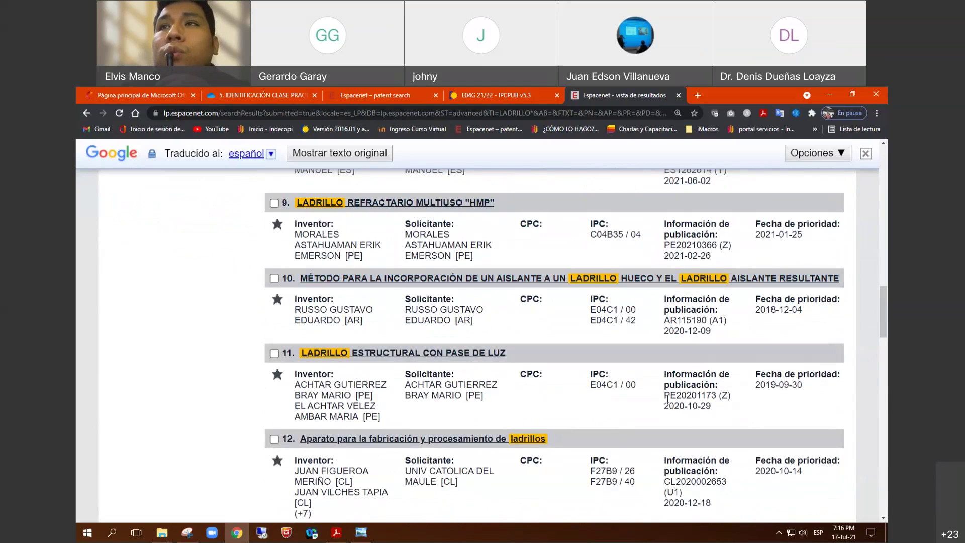
left_click_drag(665, 395, 718, 396)
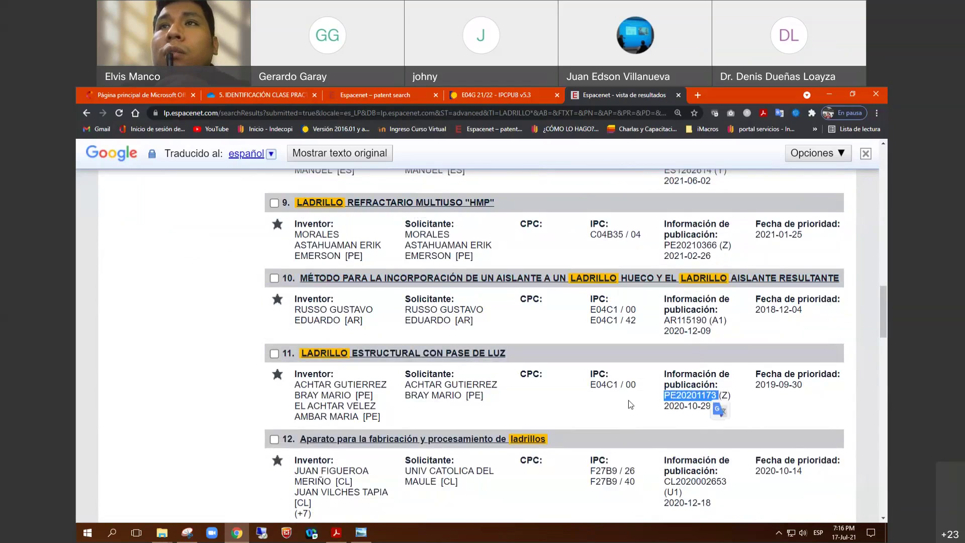
scroll(630, 405, "down", 1)
Step: Open the E04C1/00 classification description, copy the code E04C 1/00, and close the popup
left_click(610, 335)
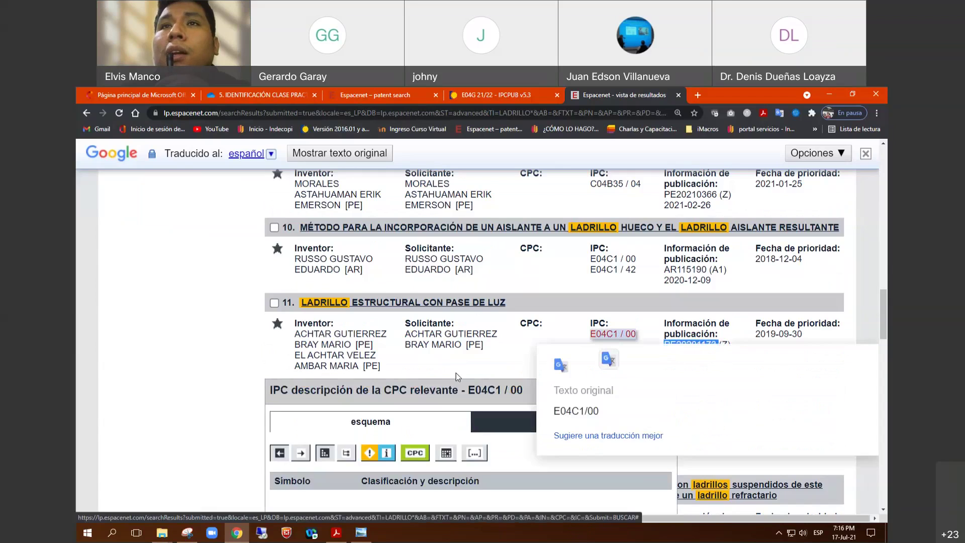
scroll(539, 360, "down", 7)
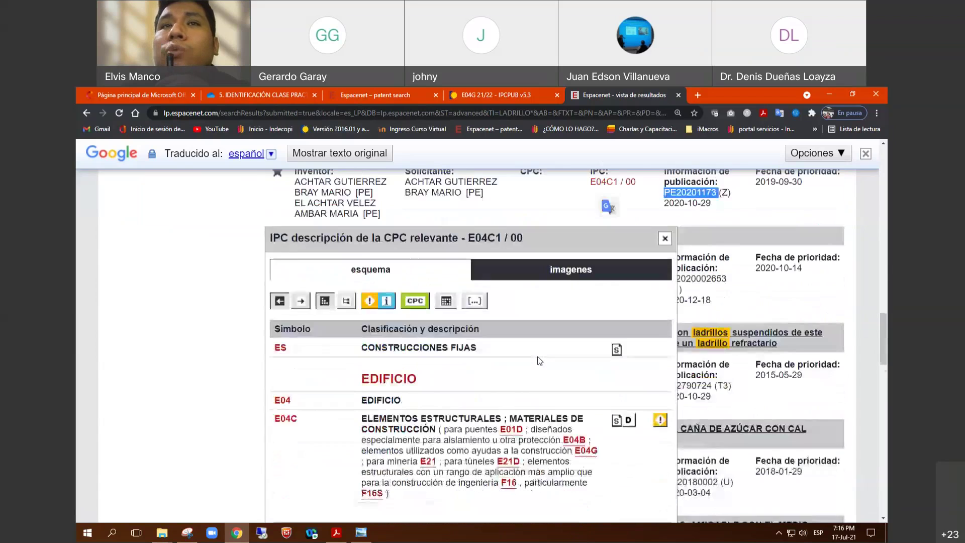
scroll(539, 360, "down", 2)
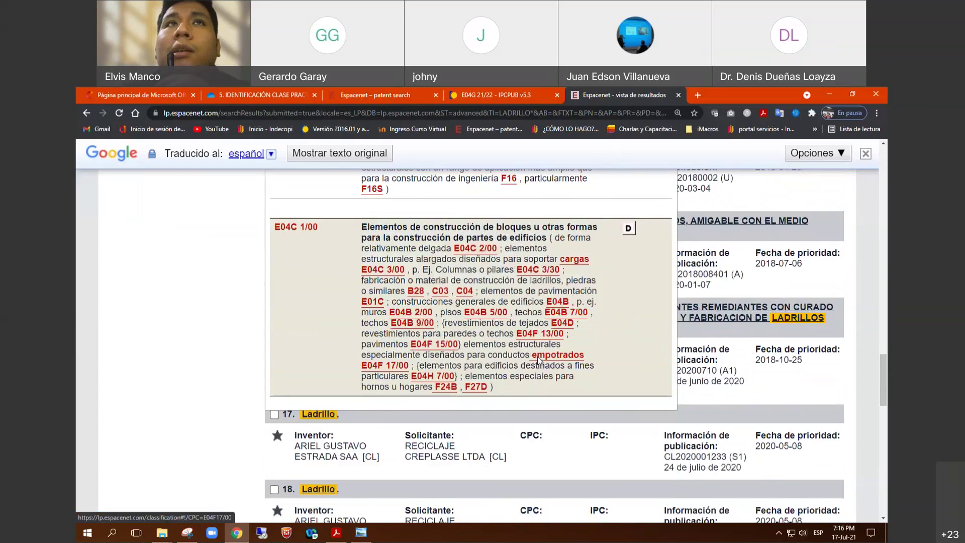
scroll(539, 360, "up", 1)
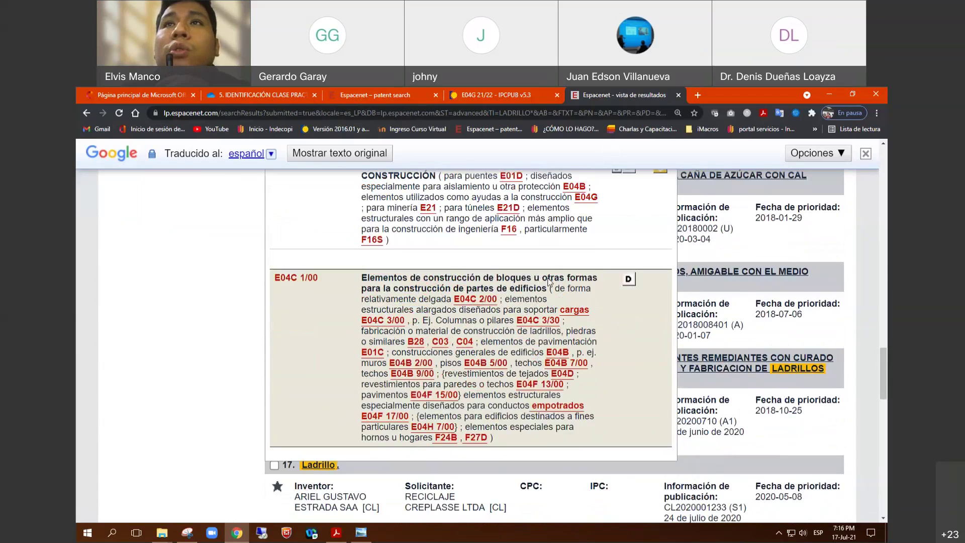
mouse_move(551, 282)
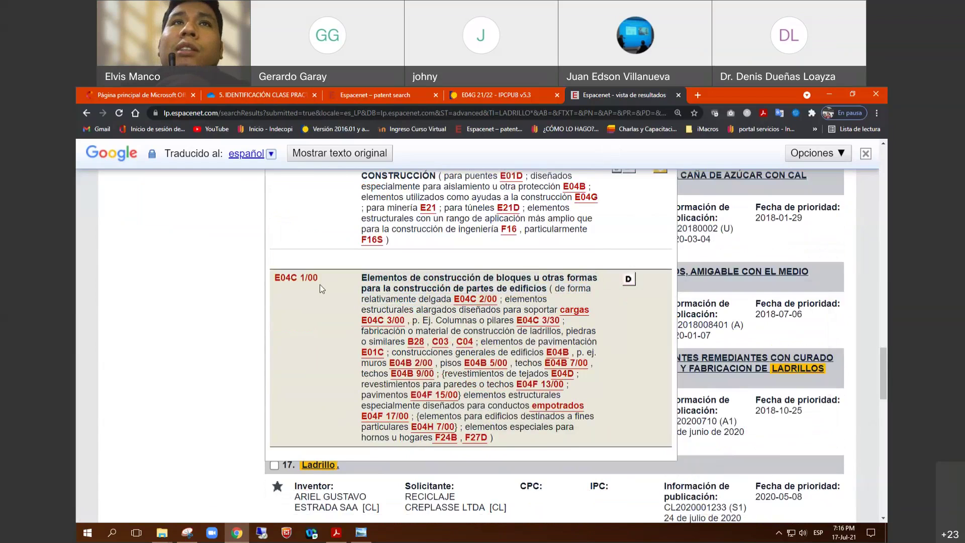
left_click_drag(321, 279, 279, 290)
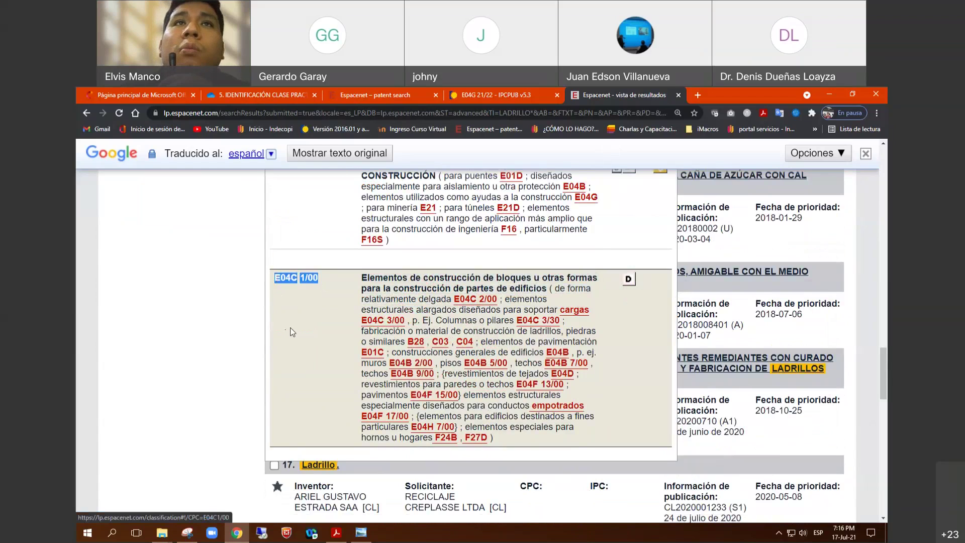
right_click(309, 279)
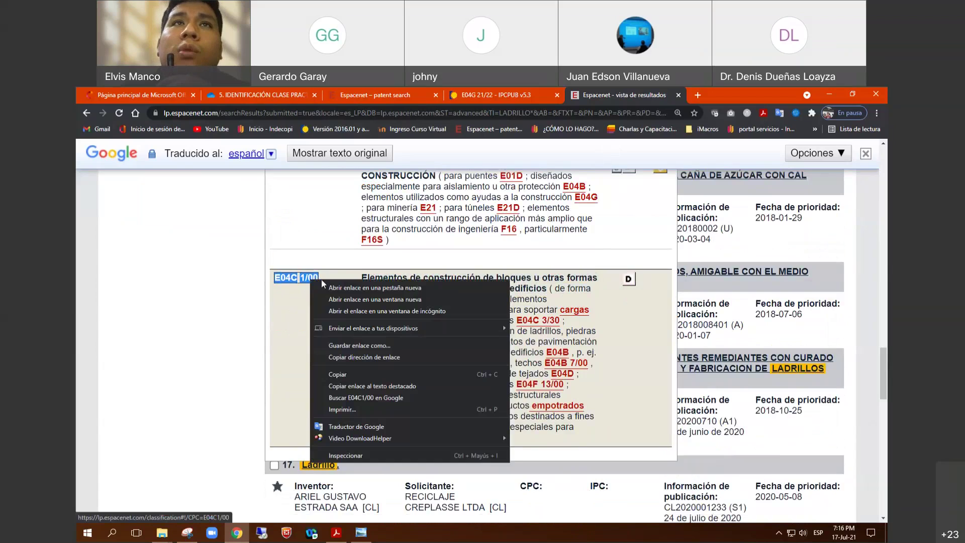
left_click(351, 375)
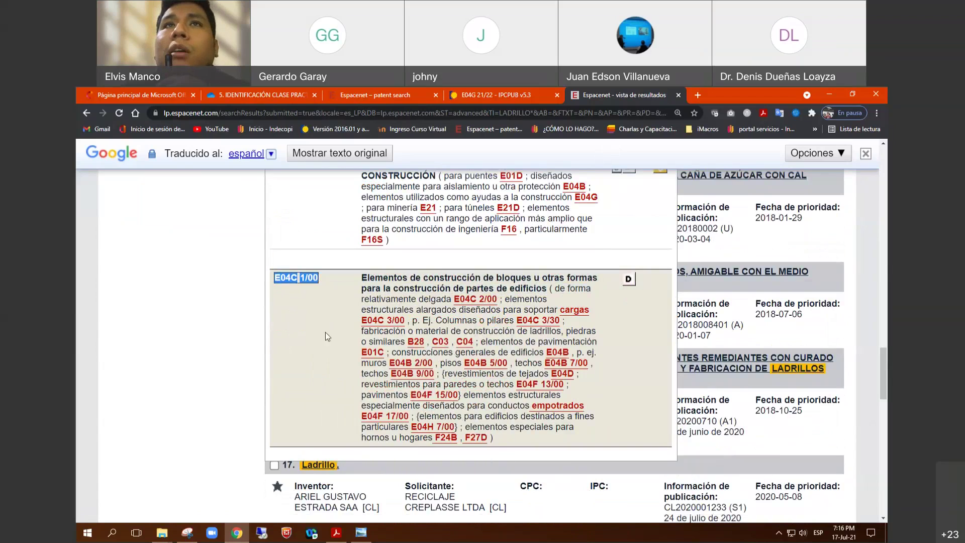
left_click(259, 333)
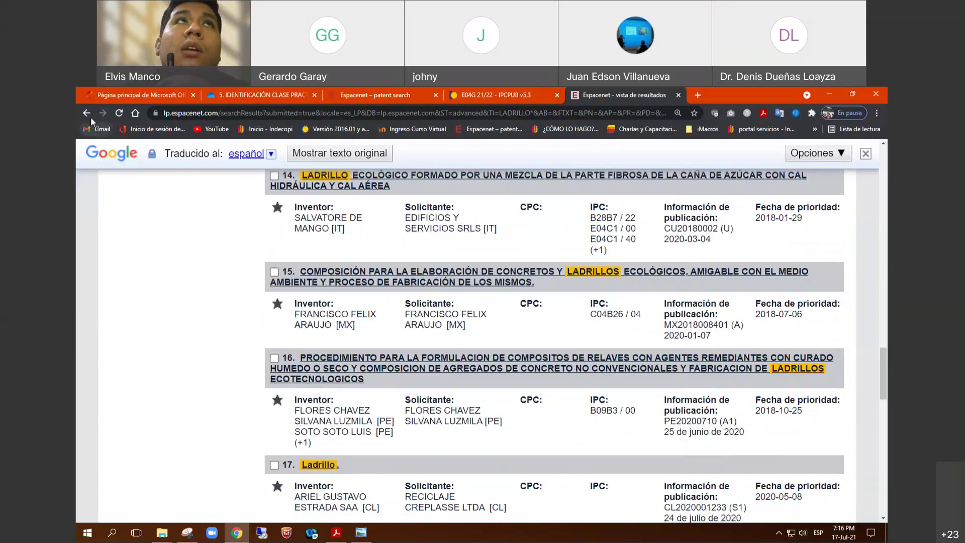
Step: Back on the advanced search form, paste E04C1/00 into the CIP field
left_click(89, 113)
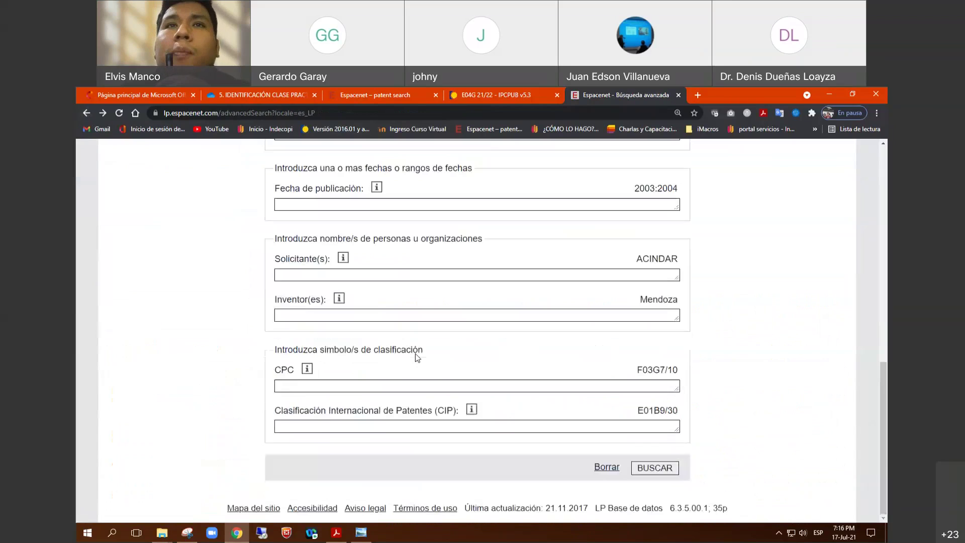
right_click(380, 425)
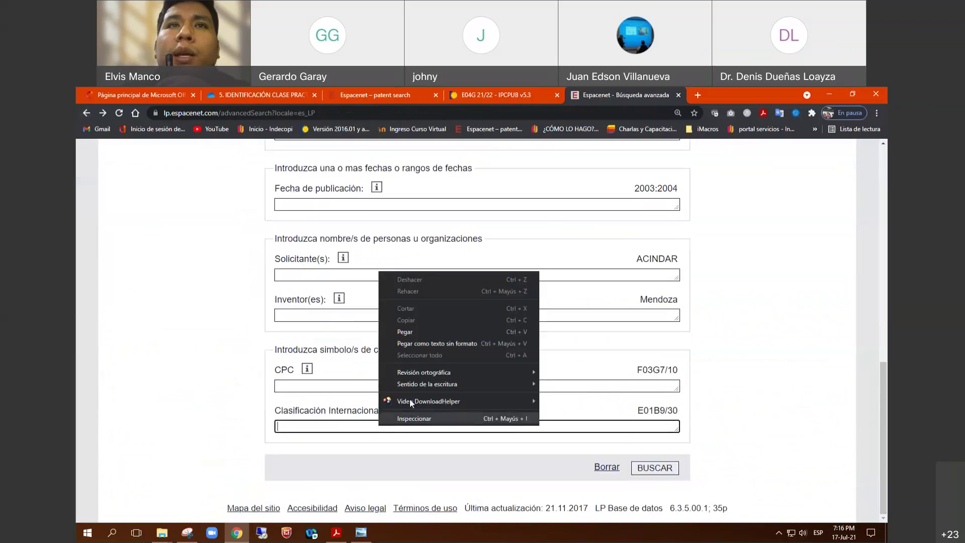
left_click(422, 330)
scroll(425, 414, "up", 12)
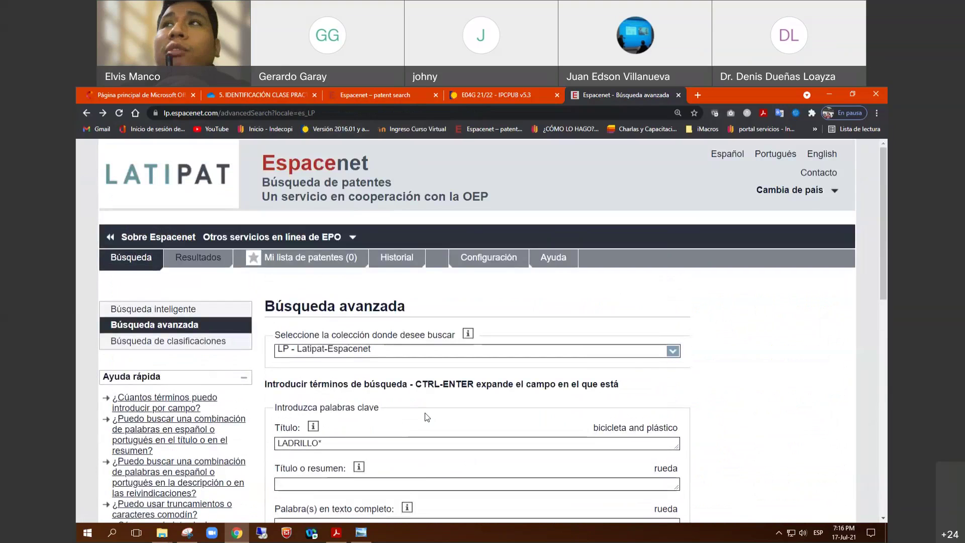
scroll(369, 391, "up", 2)
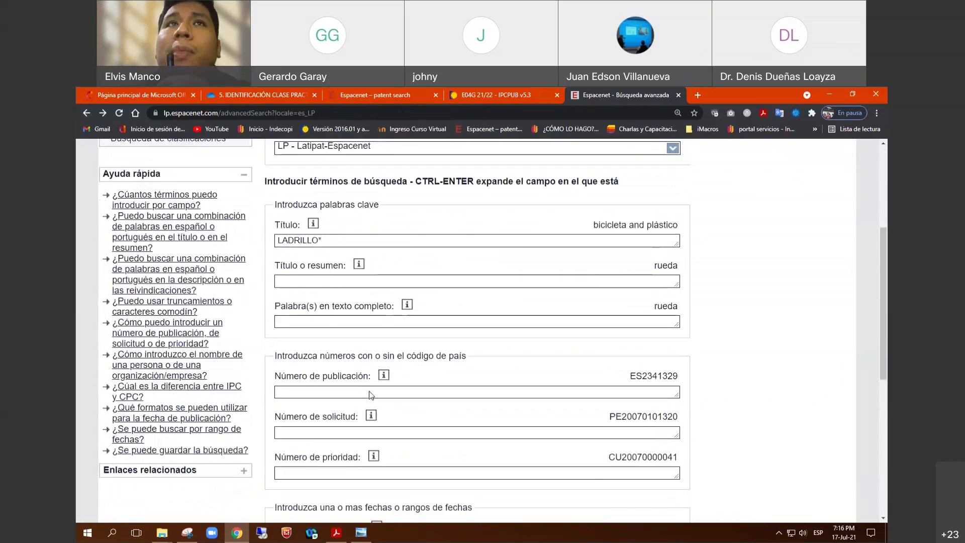
left_click(343, 294)
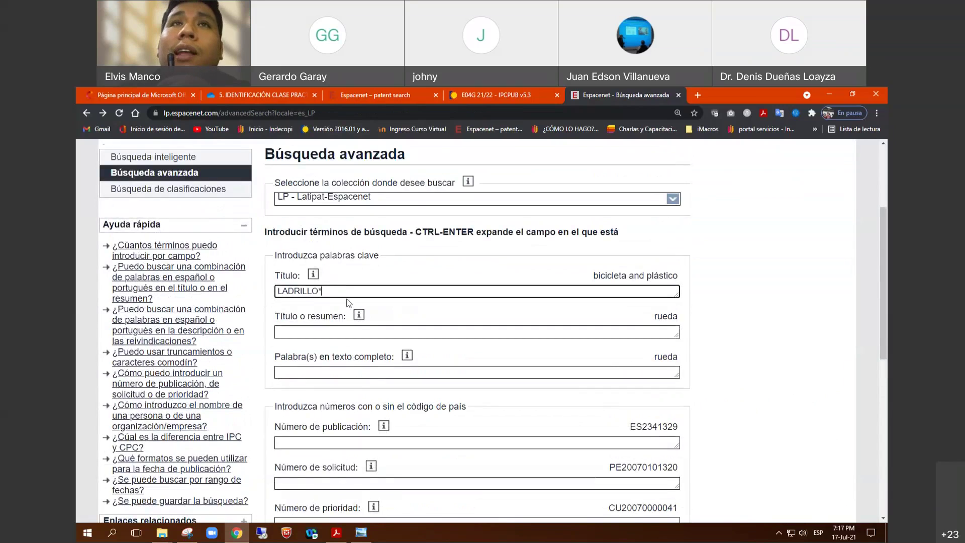
scroll(343, 301, "down", 8)
Step: Change the CIP entry to E04C1/low and run the advanced search
left_click(334, 425)
left_click_drag(275, 411, 434, 411)
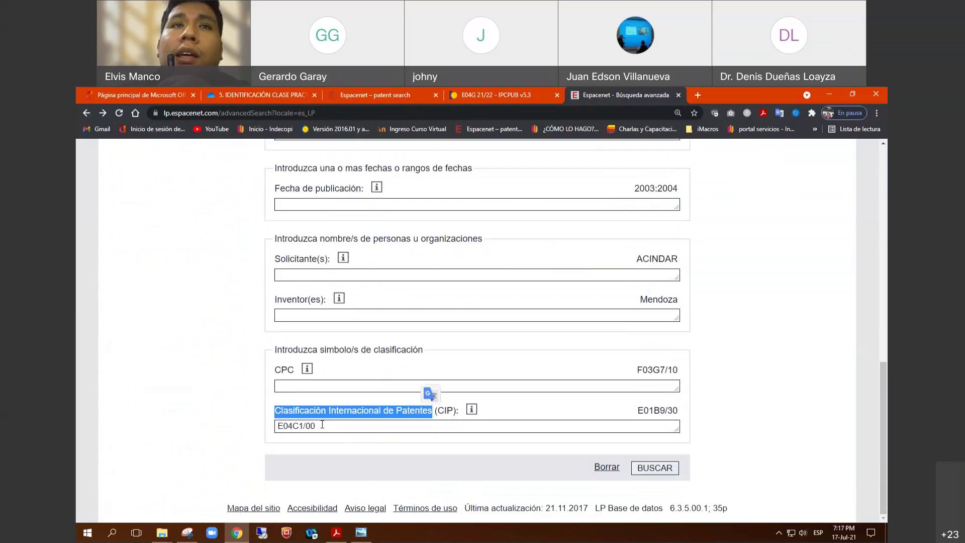
left_click(323, 426)
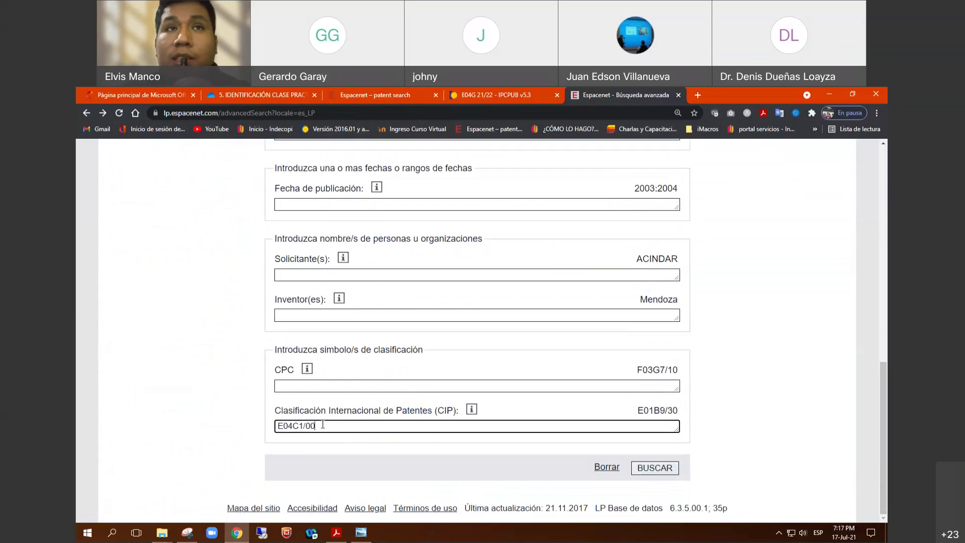
key("BackSpace")
key("BackSpace")
type("low")
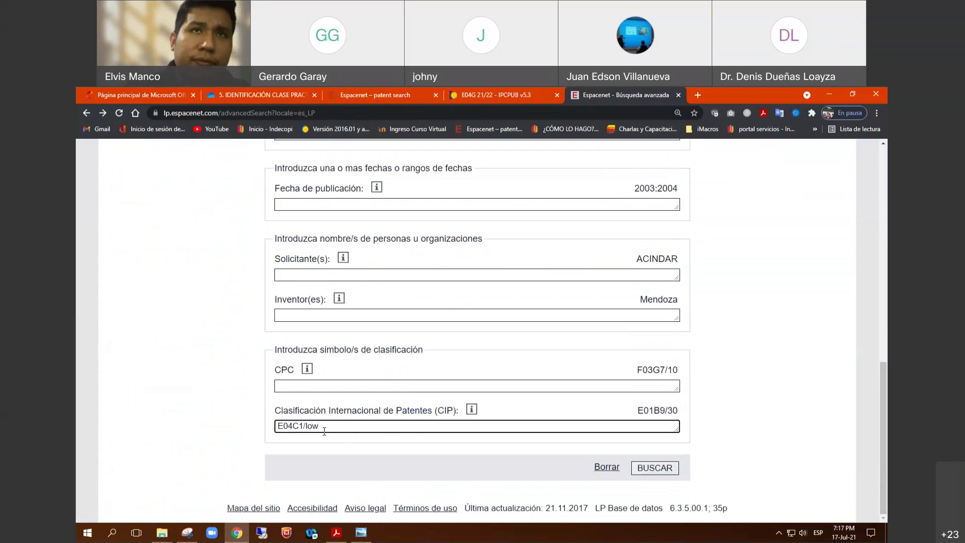
scroll(324, 430, "up", 6, "ctrl")
left_click_drag(449, 412, 366, 418)
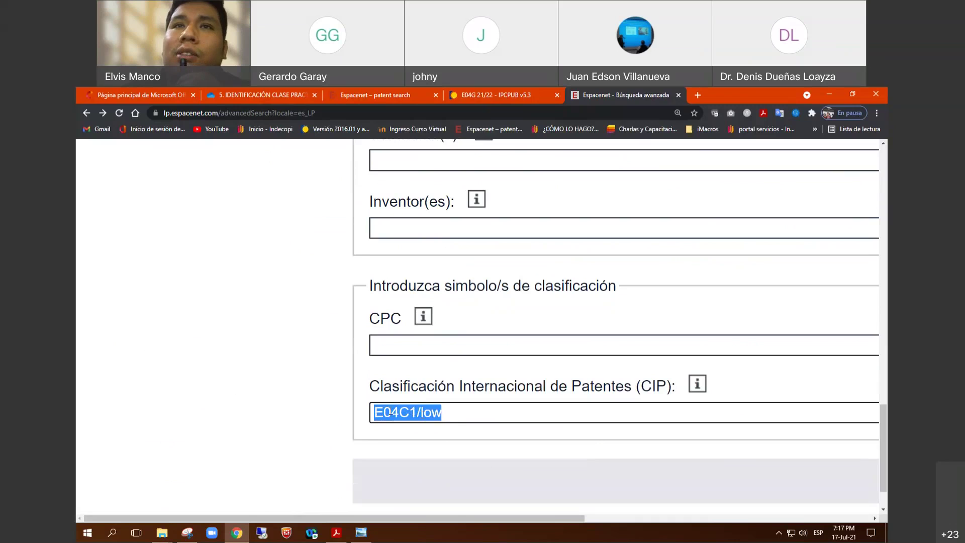
left_click_drag(549, 517, 721, 506)
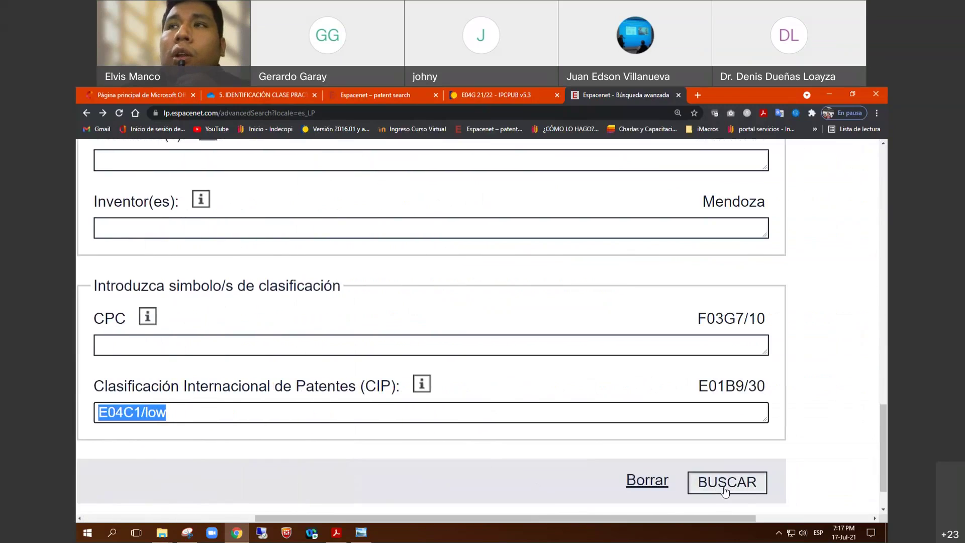
left_click(725, 490)
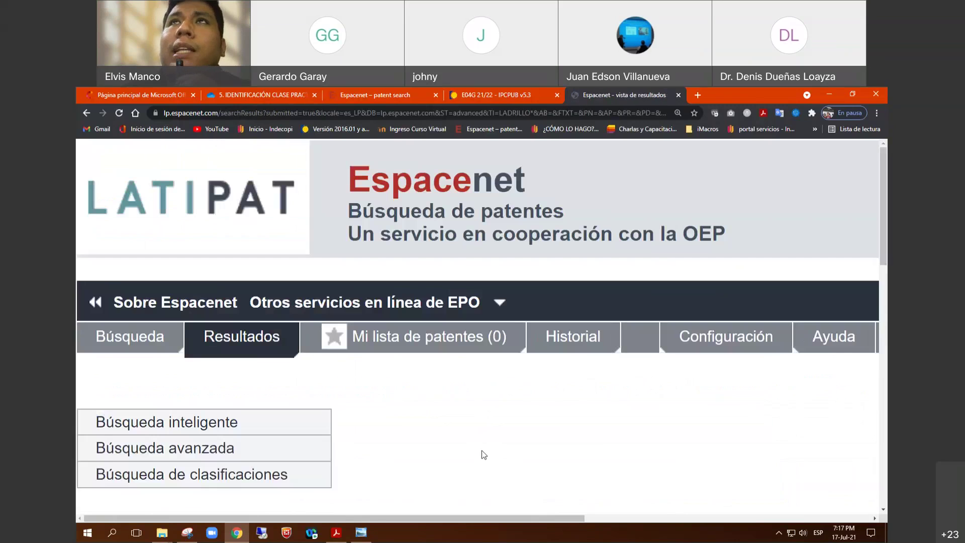
Step: Zoom out to browse the ~207 LADRILLO* / E04C1/low results and open result 2 in a new tab
scroll(492, 439, "down", 5)
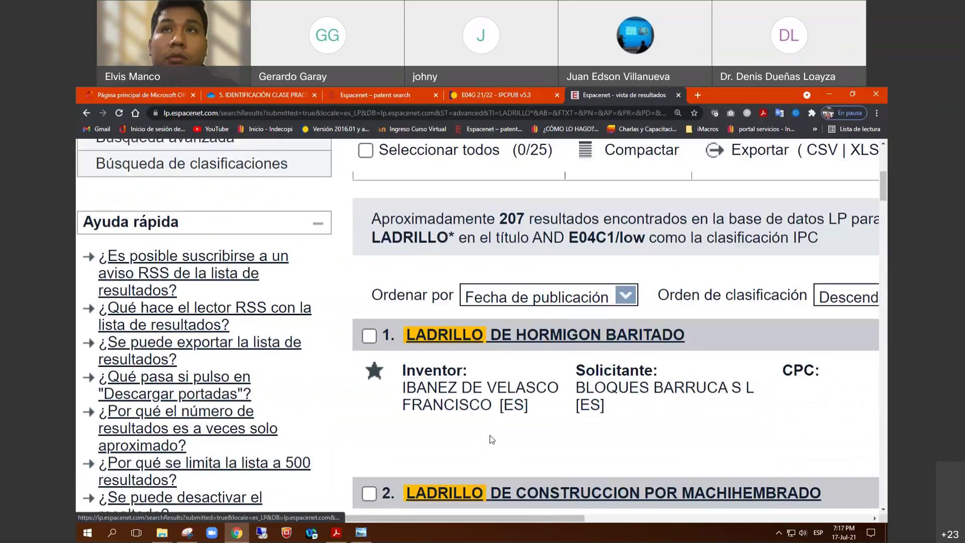
key("ctrl+minus")
key("ctrl+minus")
key("ctrl+minus")
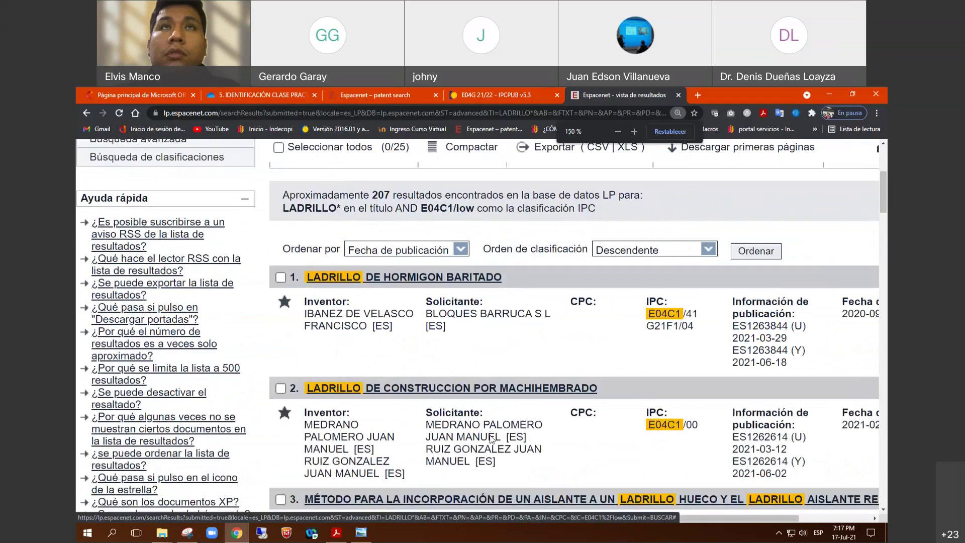
scroll(492, 427, "up", 1)
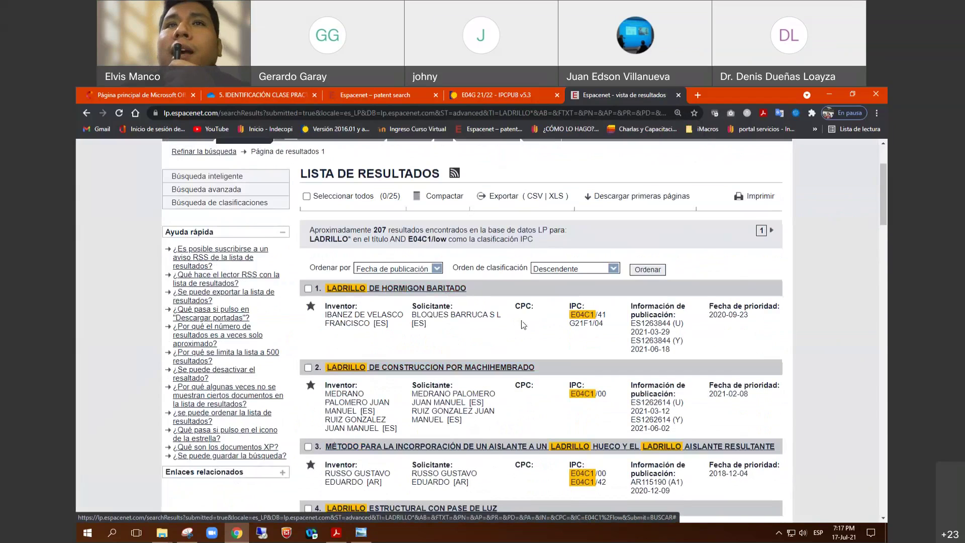
scroll(521, 324, "down", 1)
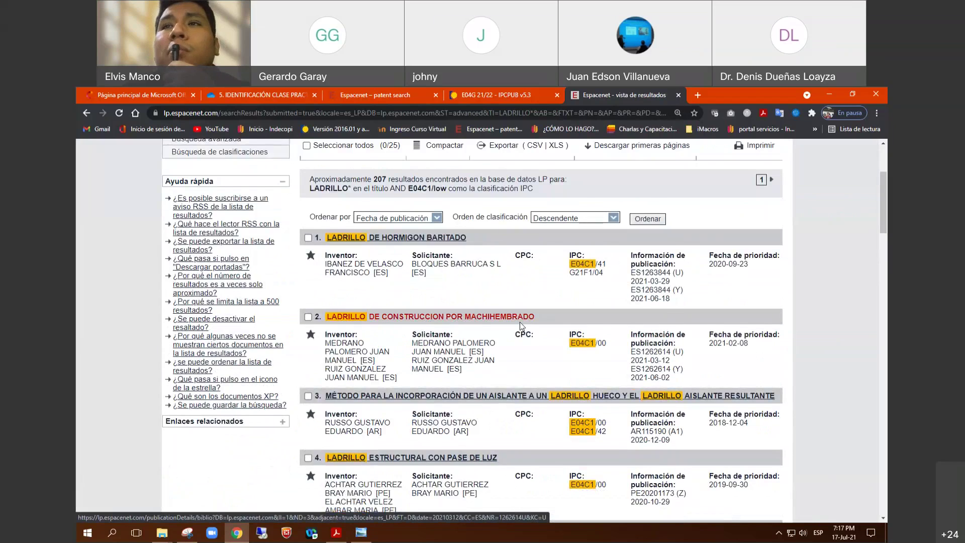
scroll(520, 321, "down", 1)
scroll(539, 390, "down", 1)
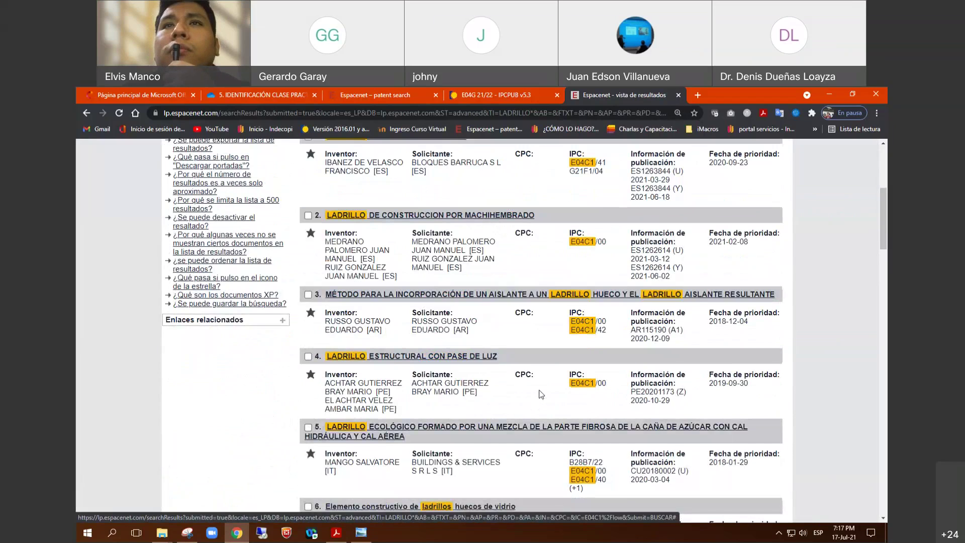
scroll(538, 388, "down", 1)
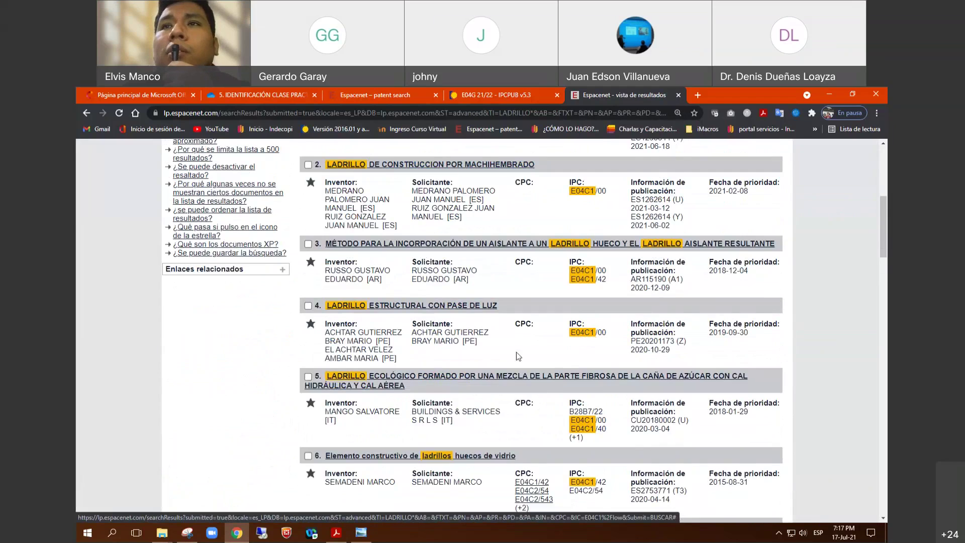
scroll(565, 351, "down", 2)
scroll(569, 355, "up", 5)
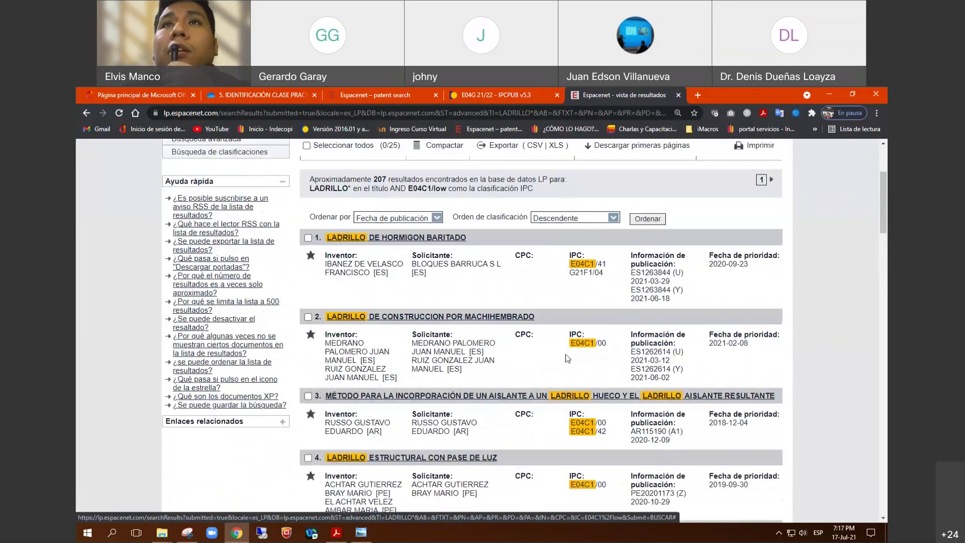
middle_click(449, 322)
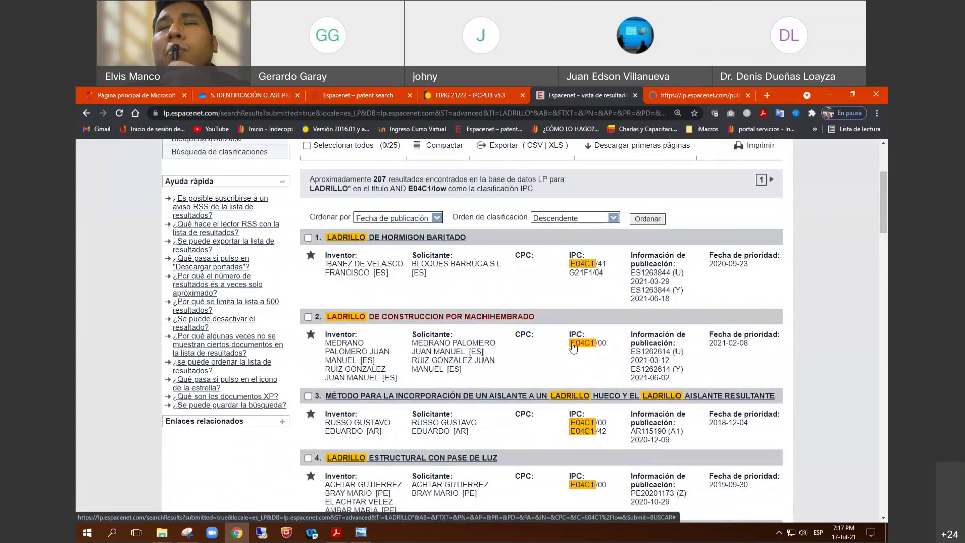
Step: In the ES1262614 record, show the 9/10 Drawings page of the original document
left_click(686, 95)
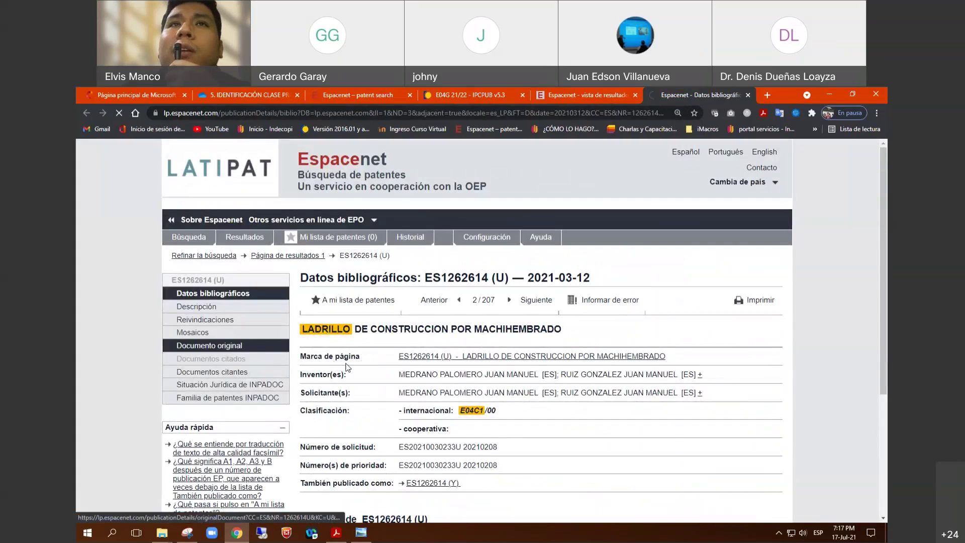
scroll(473, 298, "down", 1)
left_click(472, 298)
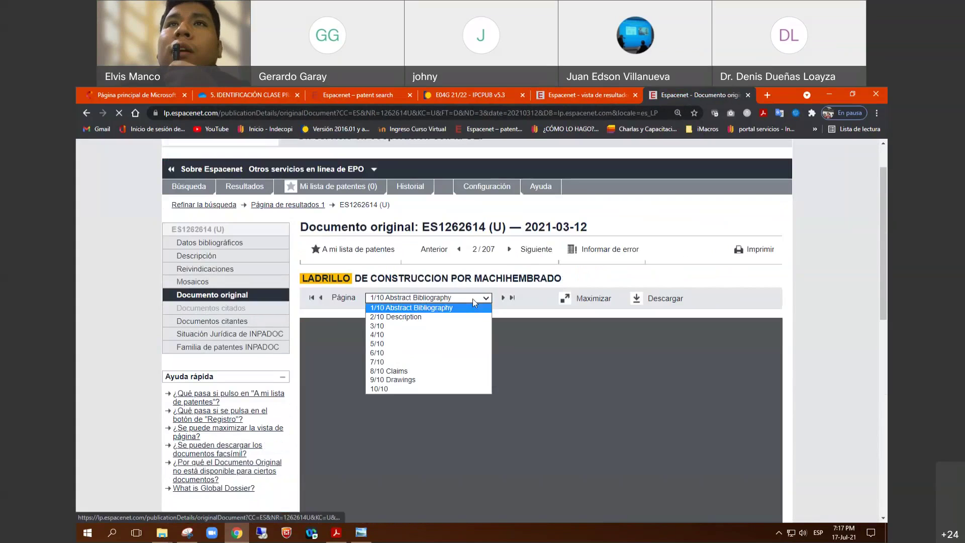
left_click(412, 378)
Step: Scroll the viewer until the full FIG 1 drawing of the tongue-and-groove brick is visible
scroll(447, 380, "down", 5)
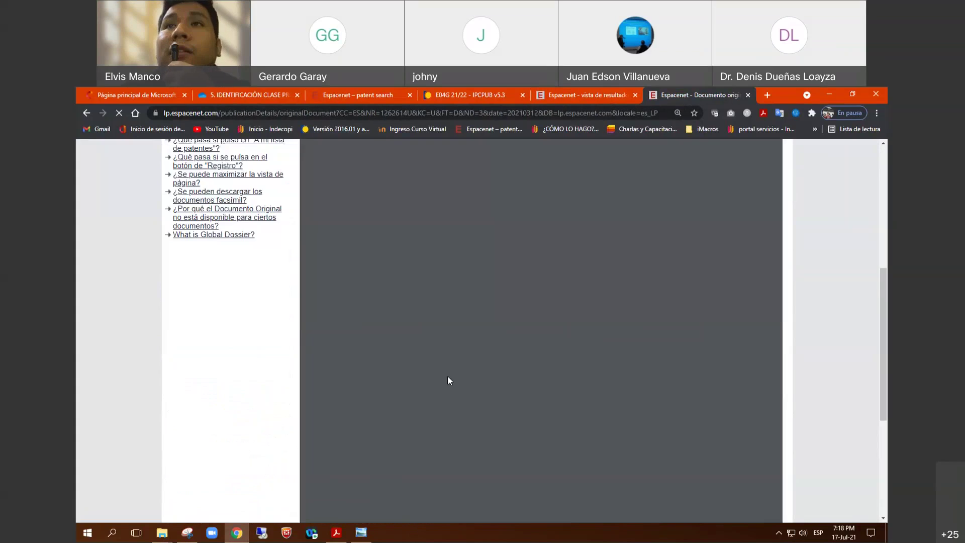
scroll(447, 375, "down", 3)
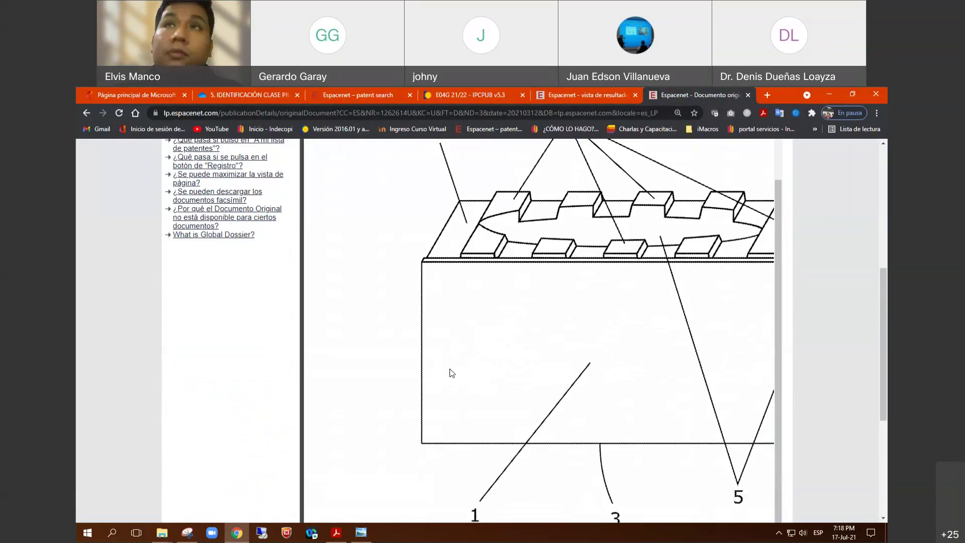
scroll(452, 373, "up", 4)
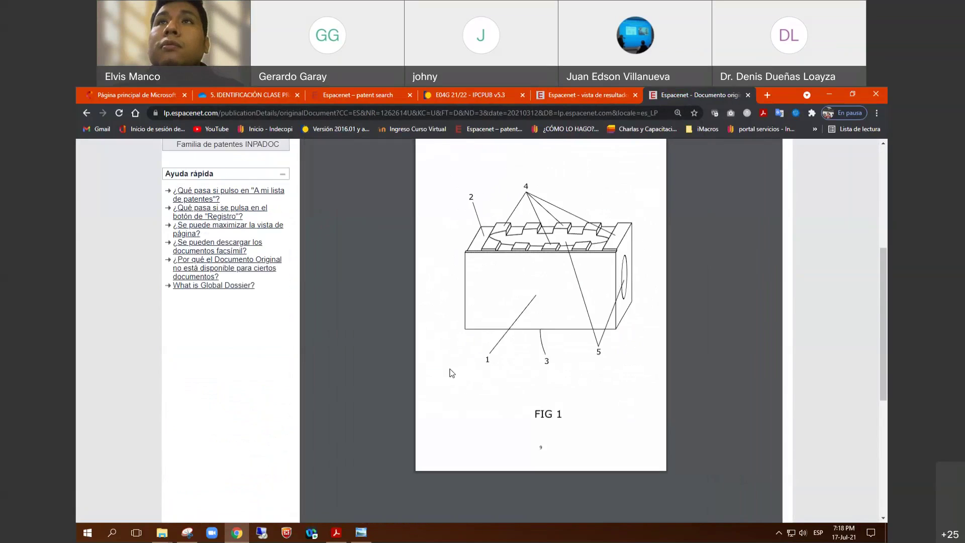
scroll(530, 362, "up", 2)
scroll(530, 363, "down", 1)
scroll(530, 363, "up", 1)
scroll(530, 363, "down", 1)
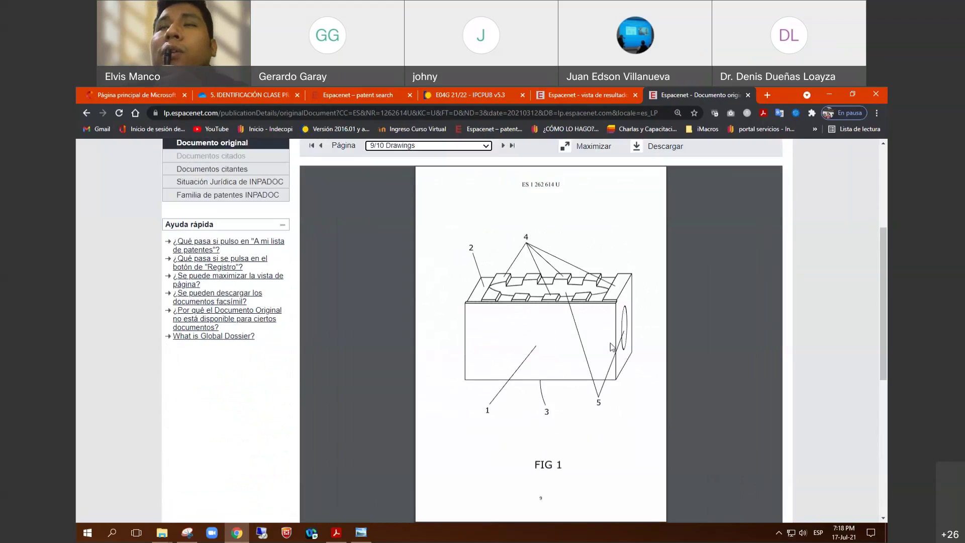
scroll(596, 383, "up", 3)
scroll(555, 368, "down", 2)
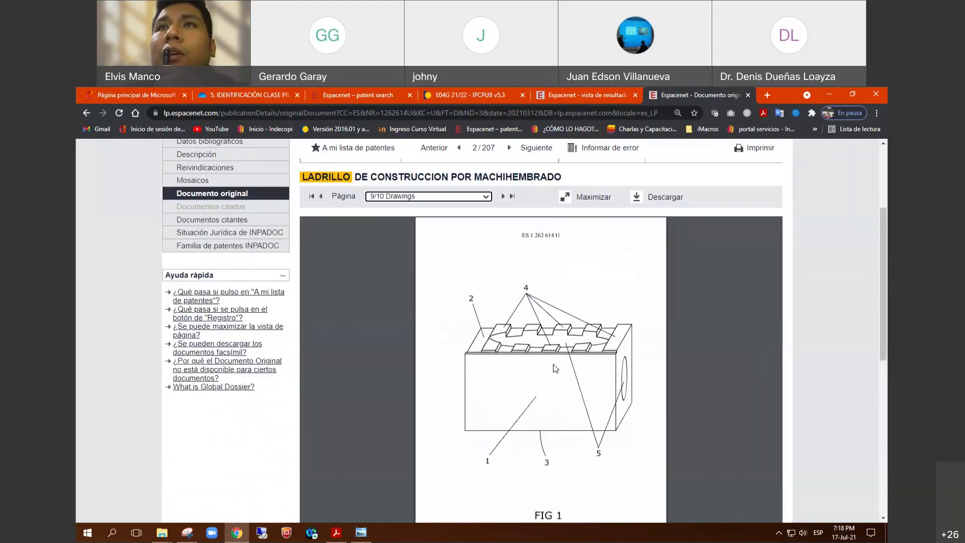
scroll(555, 369, "down", 2)
scroll(555, 368, "up", 1)
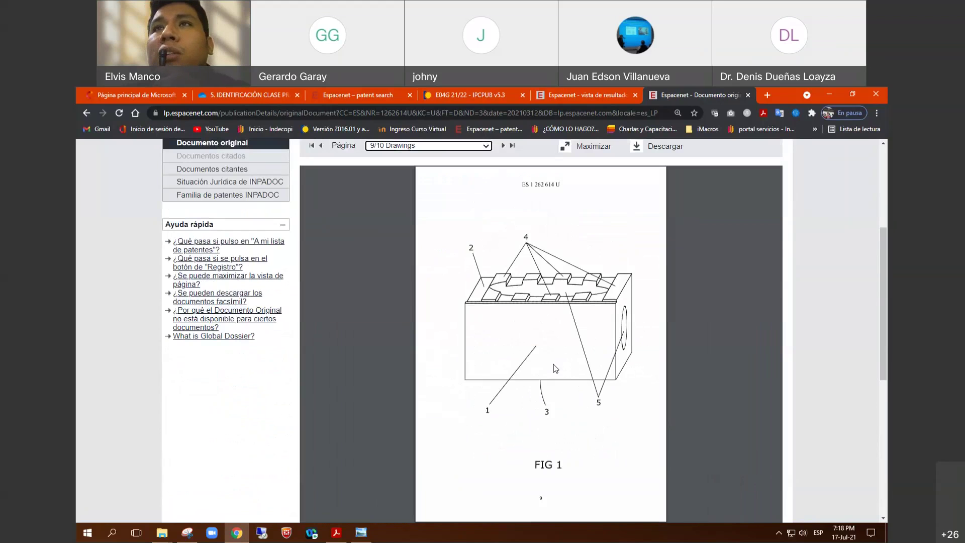
Step: Copy the IPC code E04C1/00 from result 4 in the LADRILLO results list
left_click(604, 100)
scroll(593, 354, "down", 1)
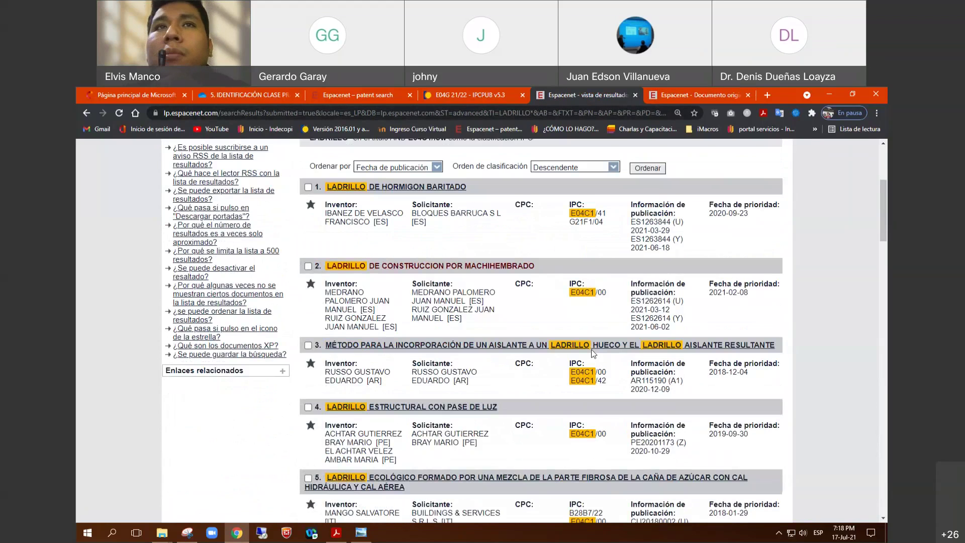
scroll(592, 351, "down", 2)
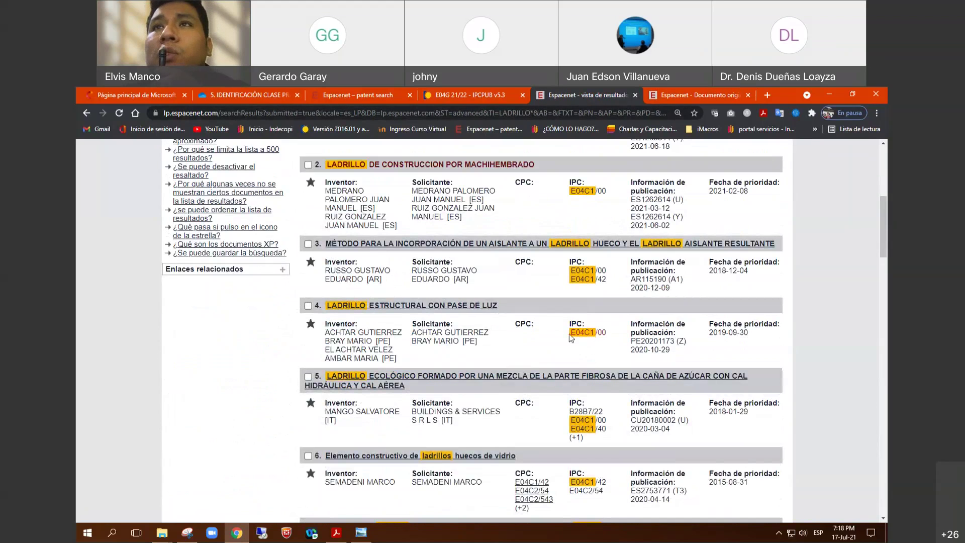
left_click_drag(605, 333, 570, 332)
key("ctrl+c")
right_click(581, 337)
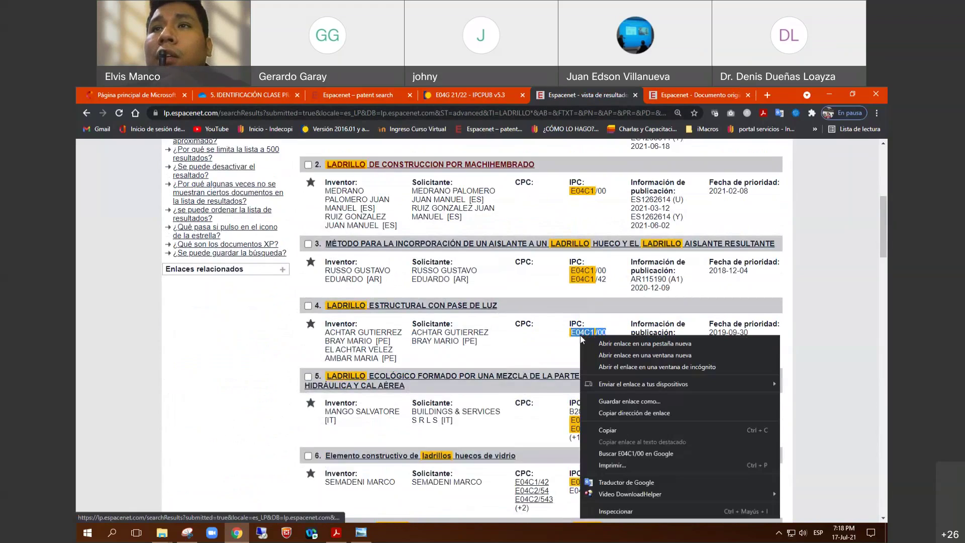
left_click(609, 430)
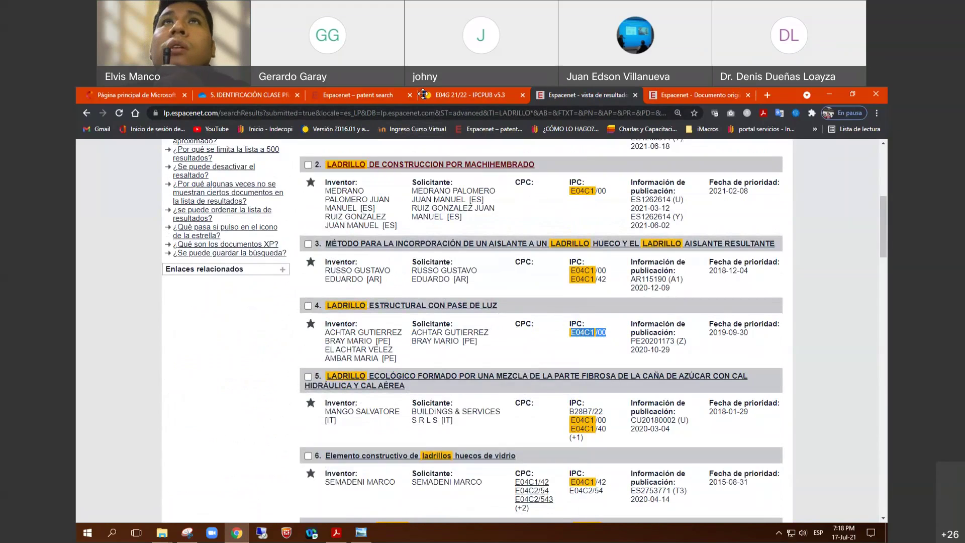
Step: Bring the CIP IPCPUB scheme page back up at full size
left_click(740, 97)
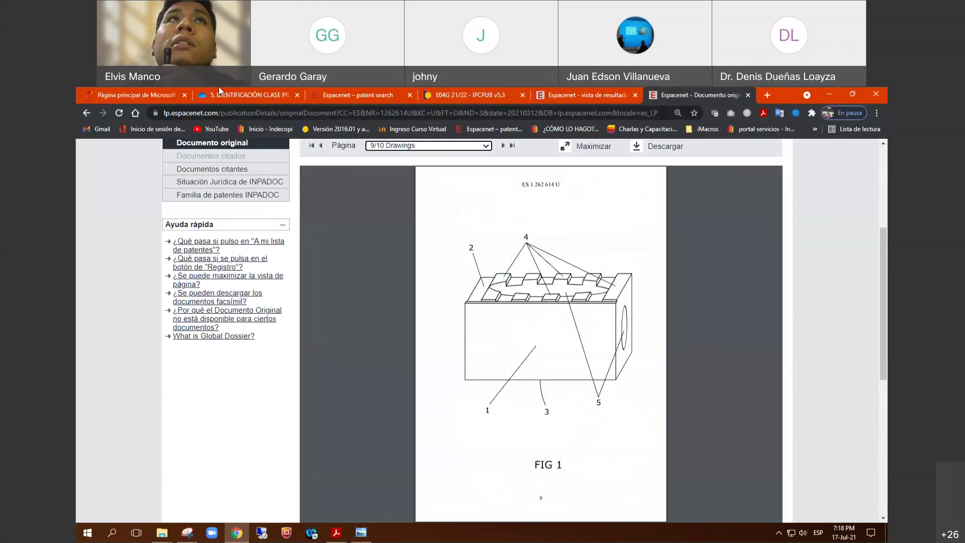
left_click(232, 95)
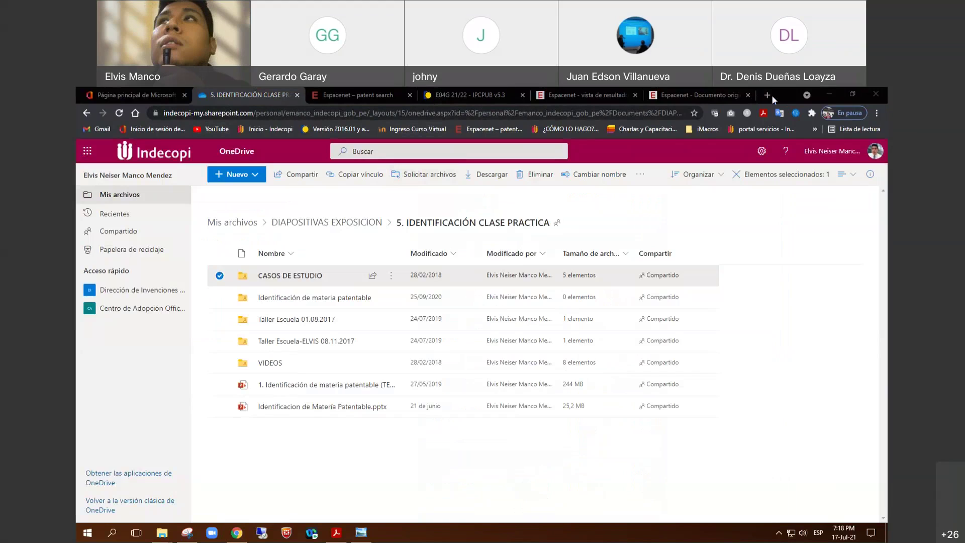
double_click(784, 96)
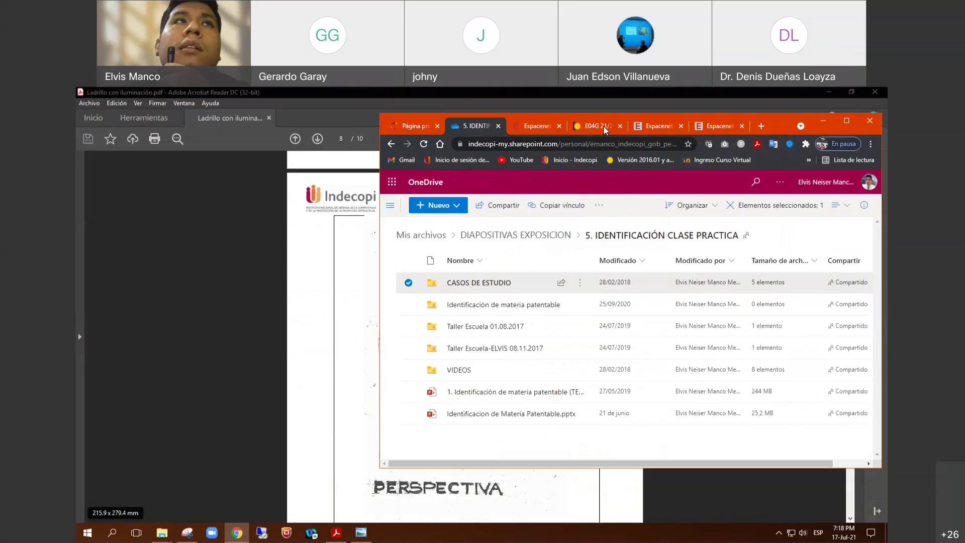
double_click(604, 131)
Step: Paste E04C1/00 into Símbolo en uso and load its scheme entry
left_click(142, 256)
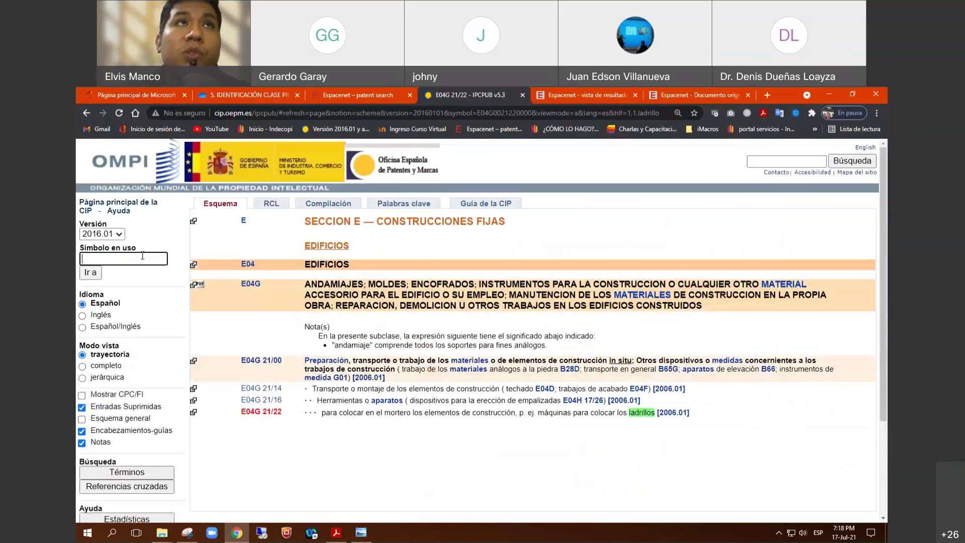
right_click(143, 256)
left_click(188, 314)
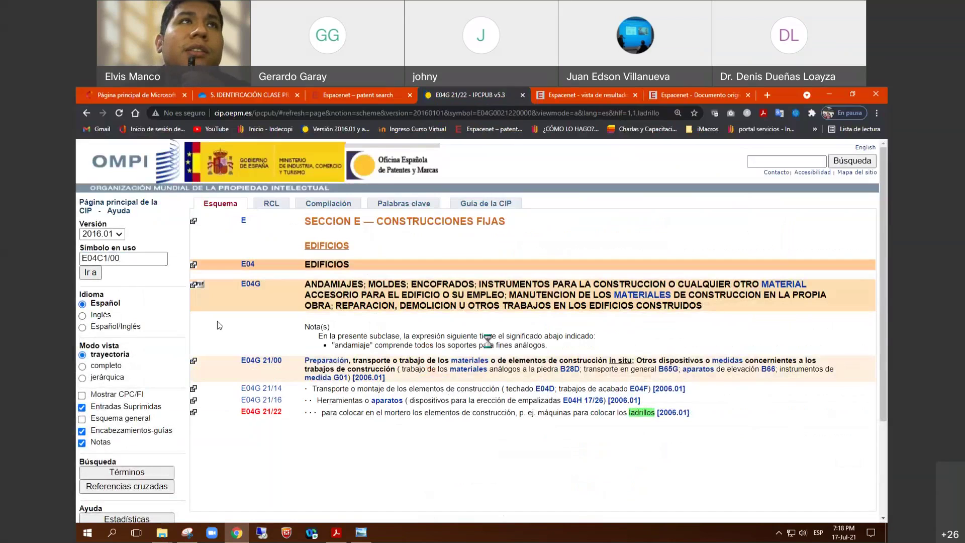
key("Return")
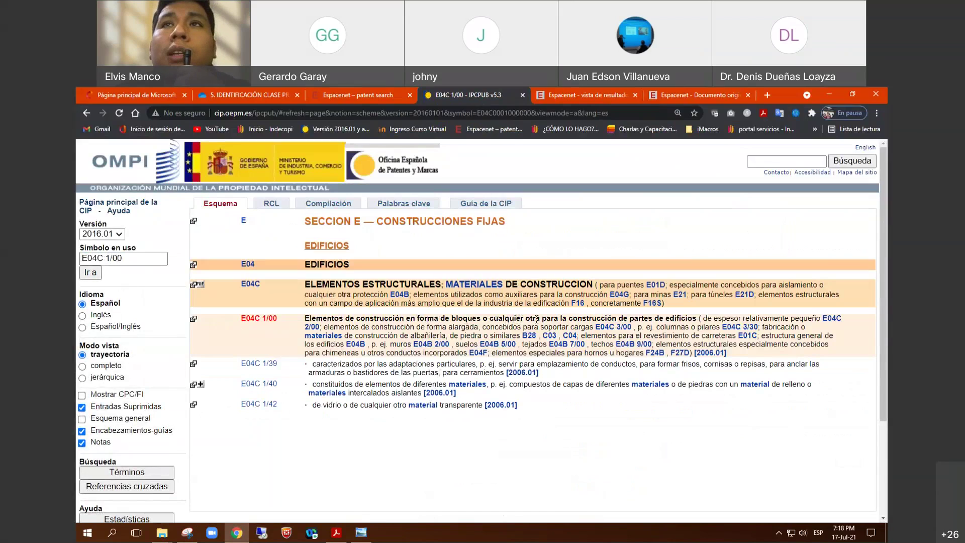
scroll(376, 338, "down", 1)
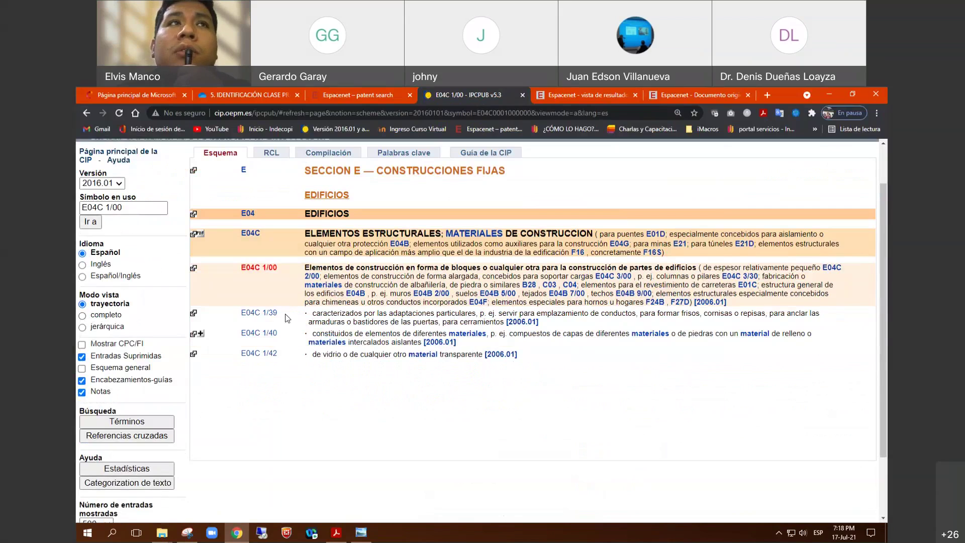
Step: Review the E04C 1/39 to 1/42 subgroups and turn on Mostrar CPC/FI
left_click_drag(314, 313, 475, 313)
scroll(540, 301, "down", 1)
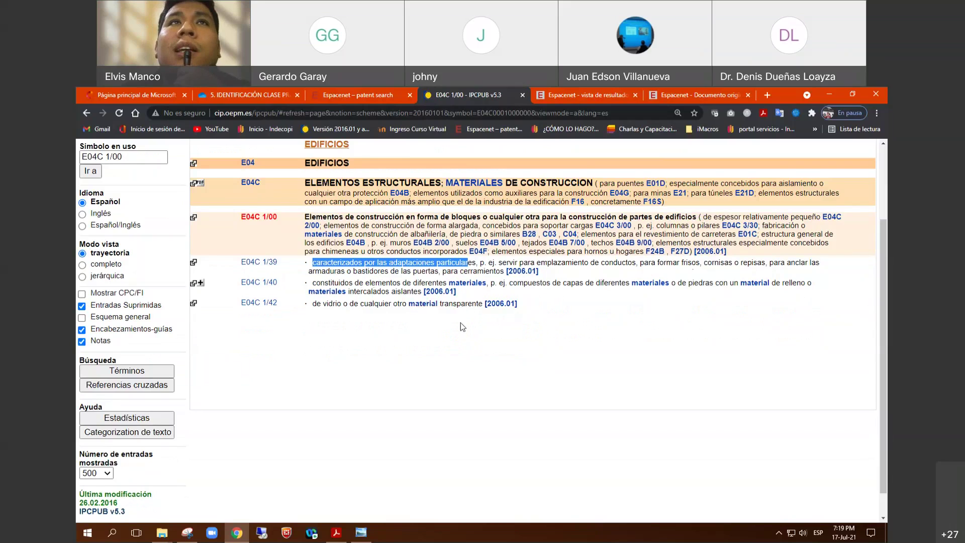
scroll(460, 321, "up", 1)
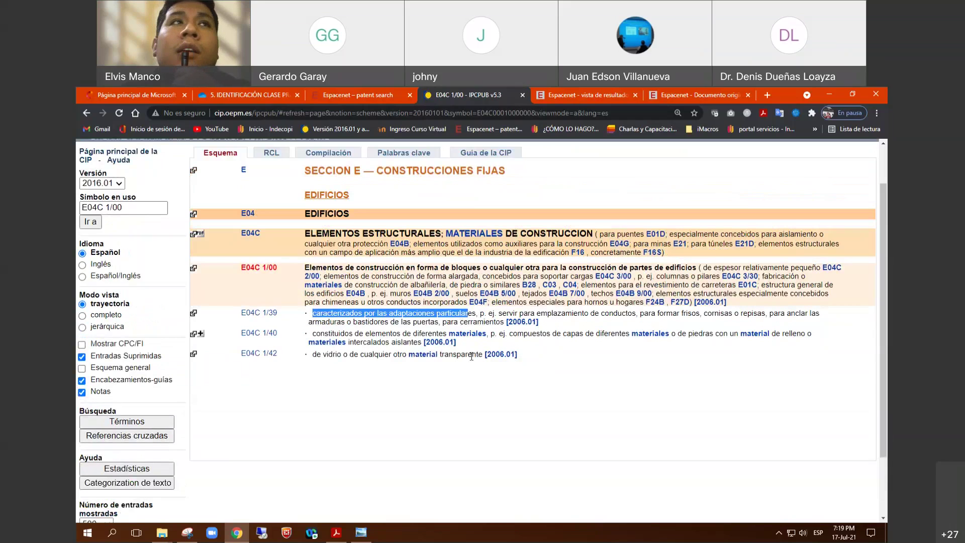
scroll(471, 357, "down", 1)
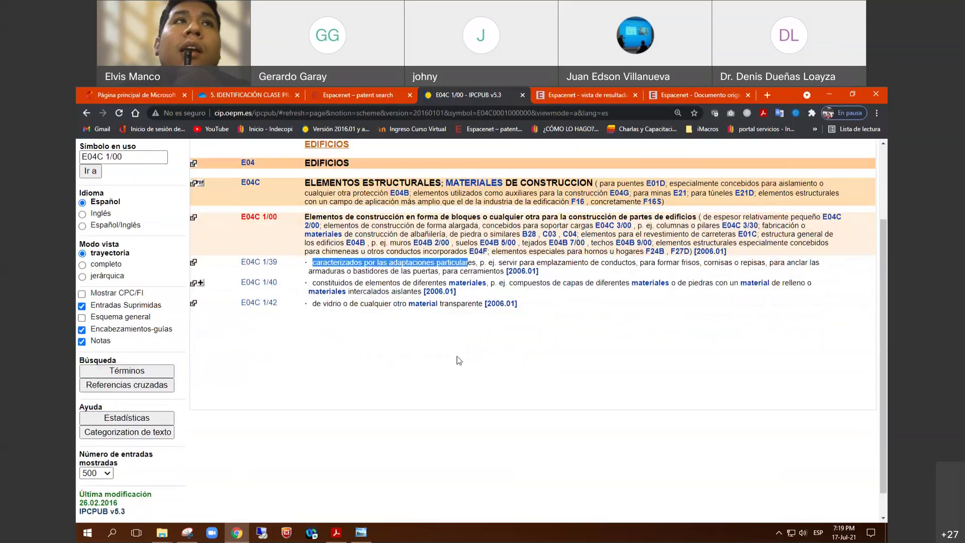
left_click(125, 296)
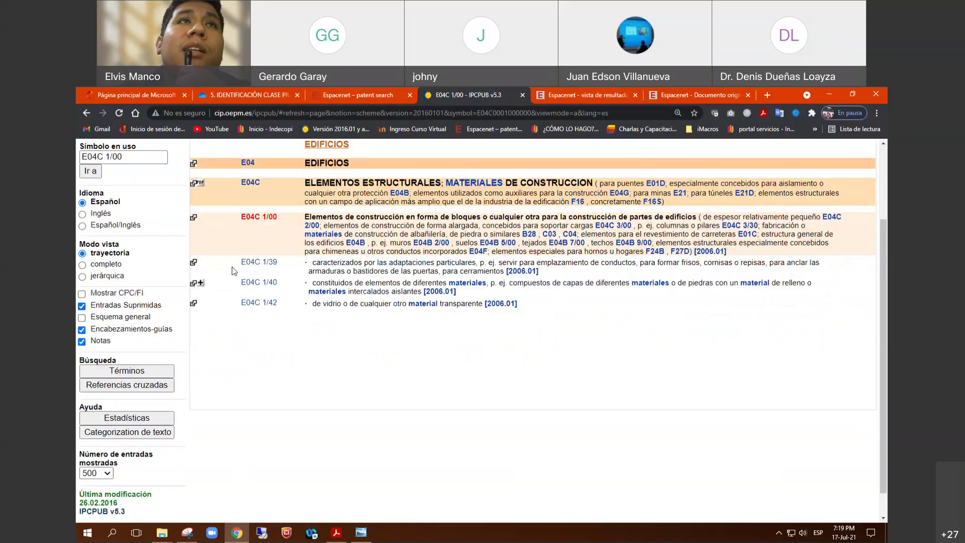
left_click(82, 294)
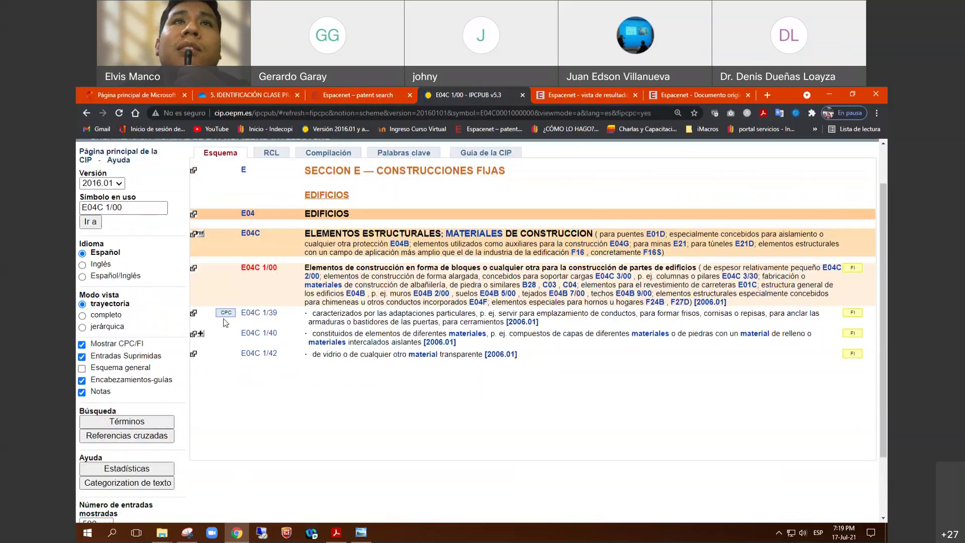
Step: Show CPC subgroups E04C 1/392, 1/395 and 1/397 under E04C 1/39 and translate its opening phrase
left_click(227, 313)
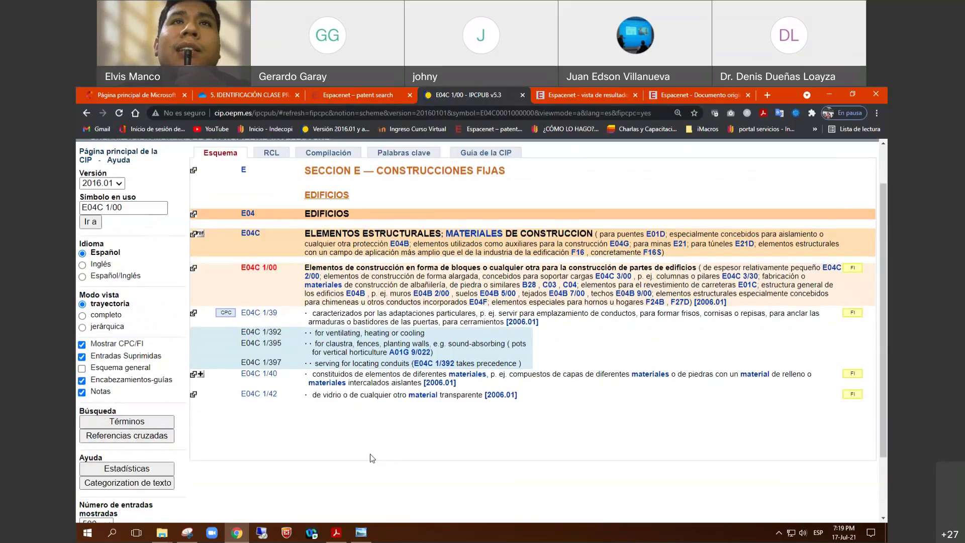
scroll(370, 454, "down", 1)
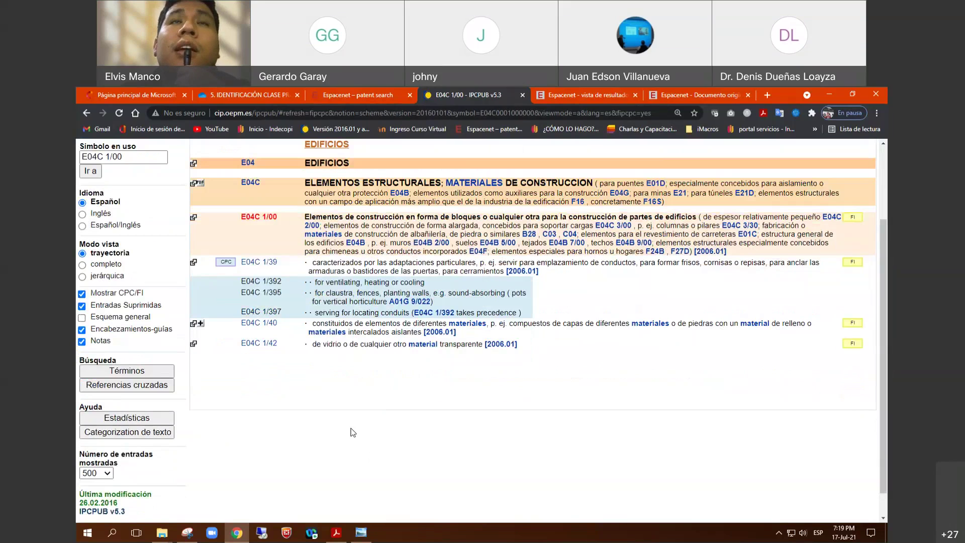
left_click_drag(208, 260, 231, 273)
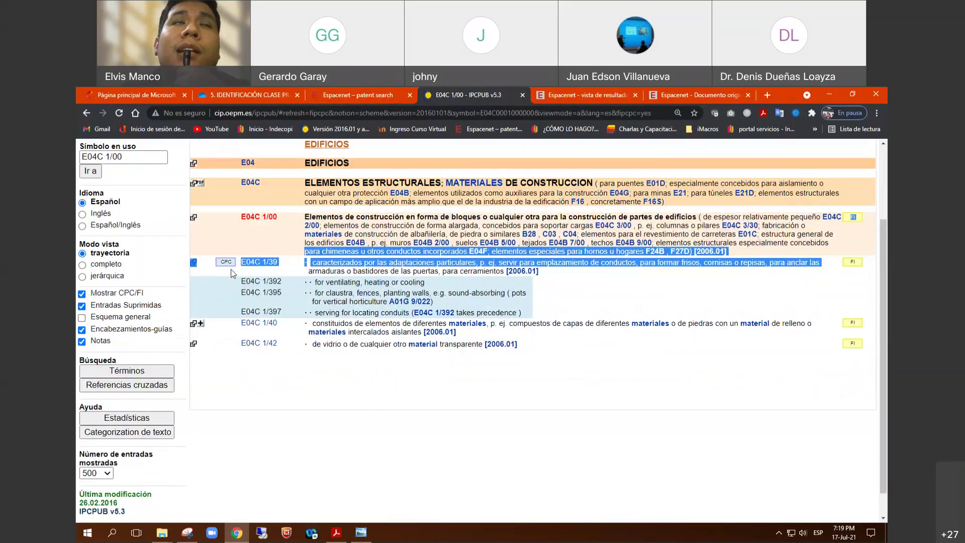
left_click(226, 272)
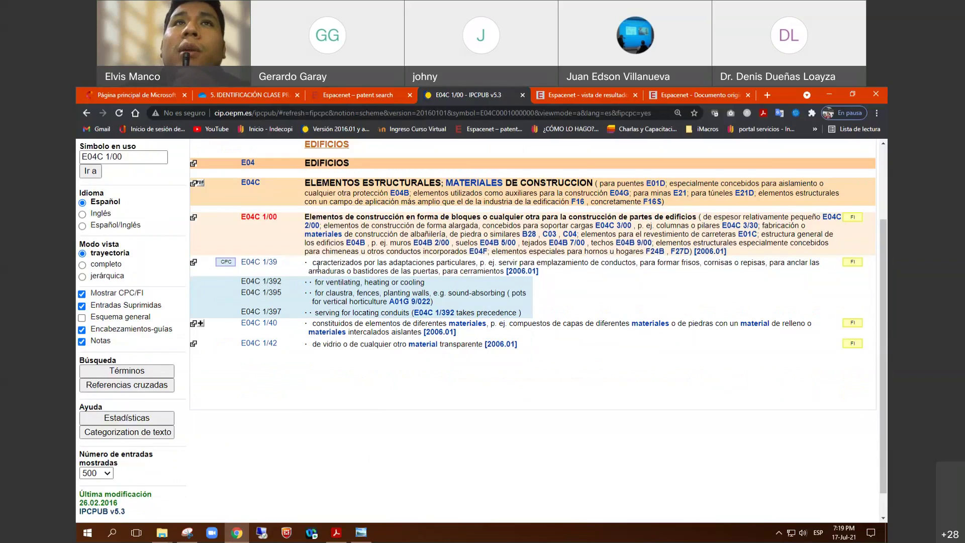
left_click_drag(313, 265, 477, 264)
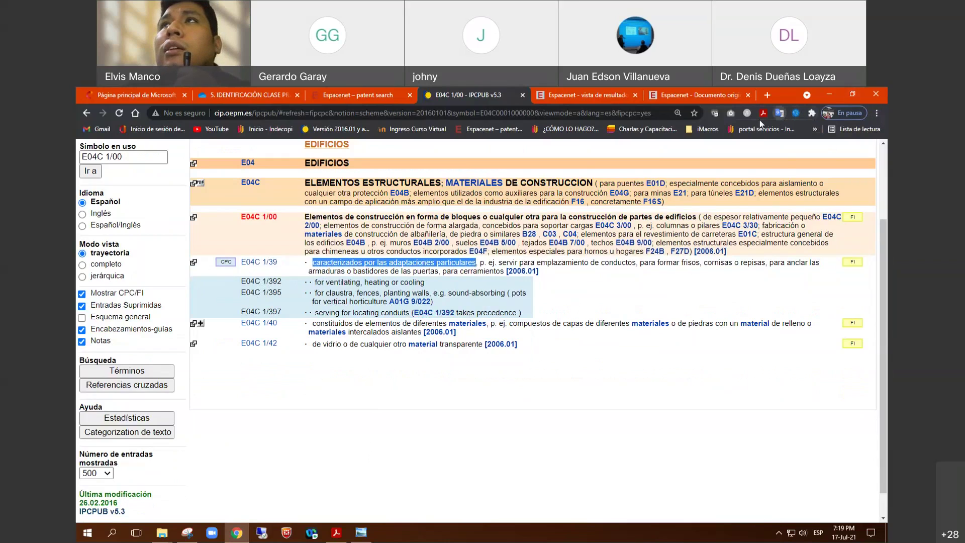
left_click(780, 113)
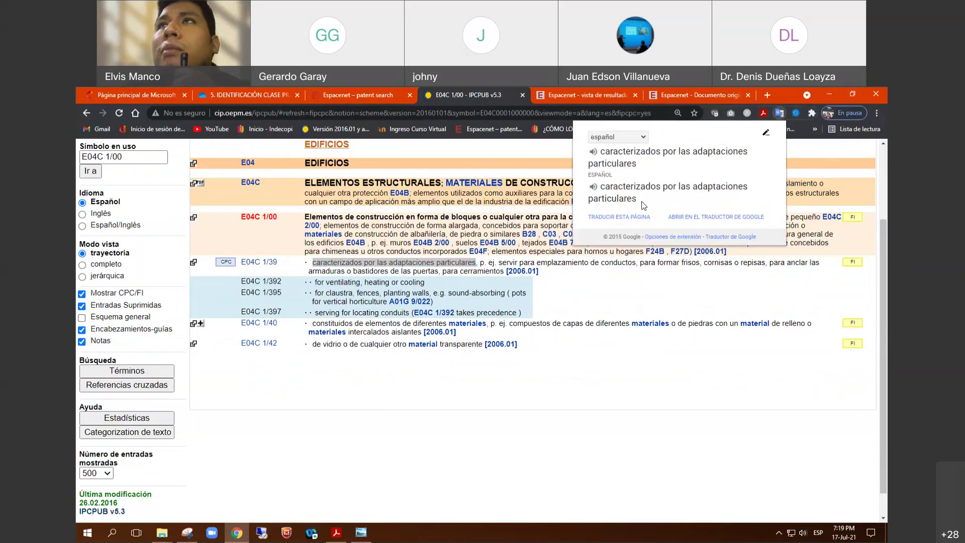
Step: Translate the classification page into Spanish, copy the E04C 1/00 symbol, and return to the Espacenet tab
left_click(621, 217)
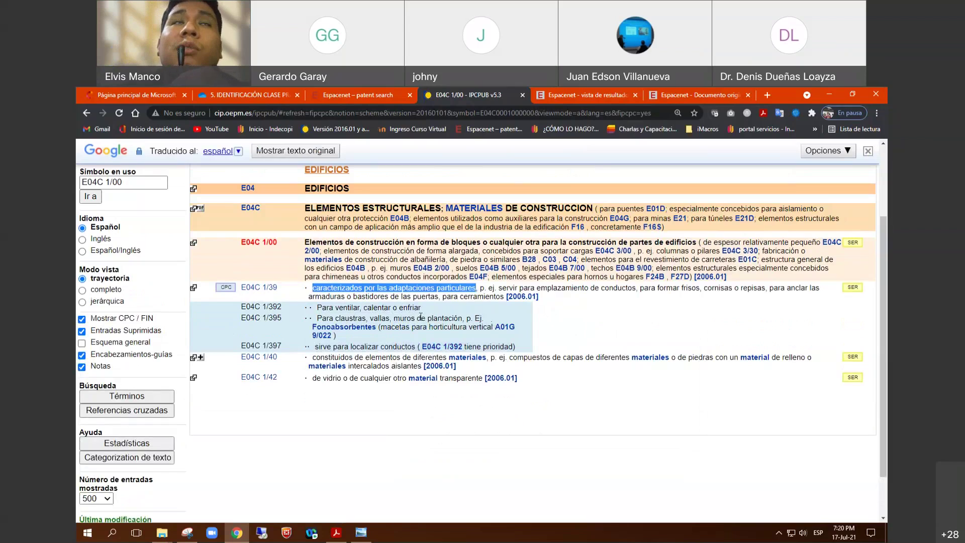
scroll(300, 317, "up", 1)
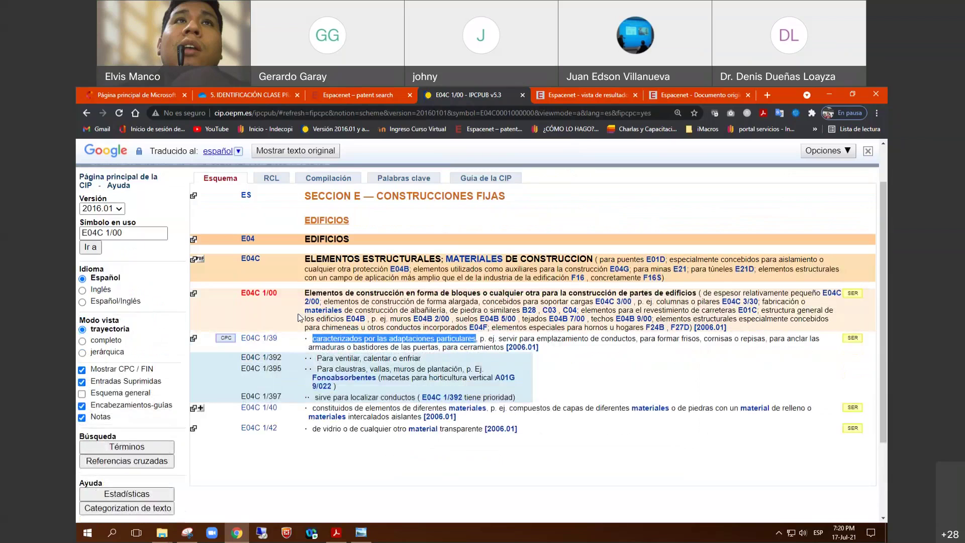
left_click_drag(278, 297, 240, 297)
right_click(260, 297)
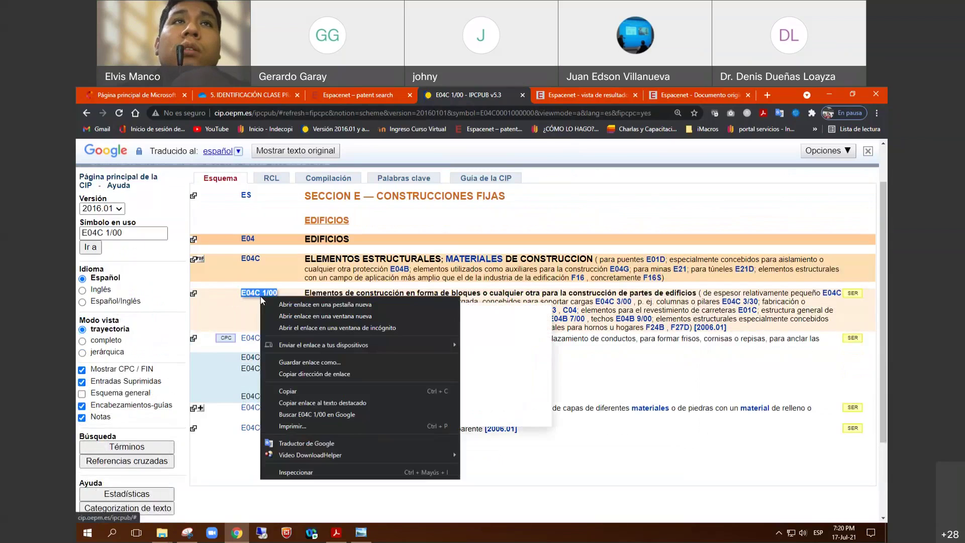
left_click(303, 388)
left_click(360, 93)
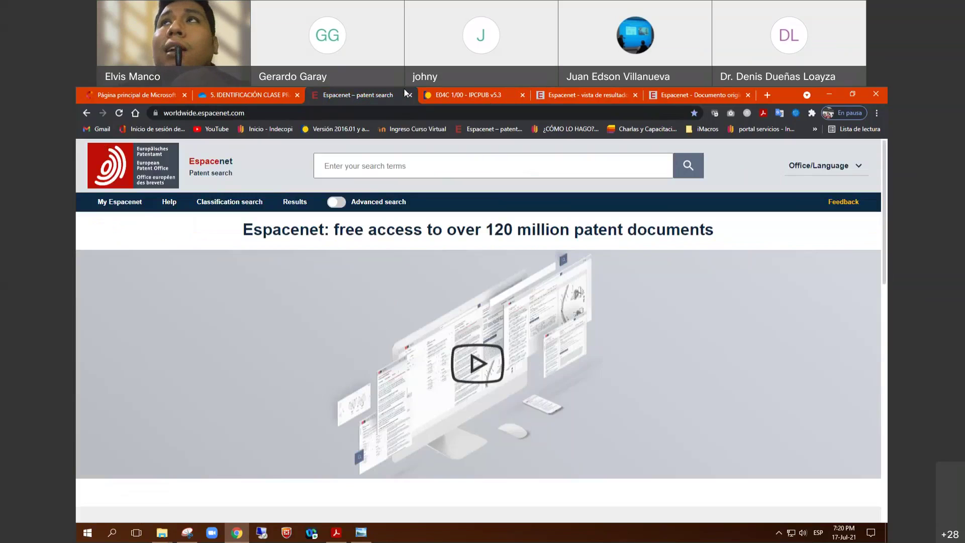
Step: Bring the maximized Chrome window back to the Latipat-Espacenet advanced search form with LADRILLO* in the title
double_click(407, 92)
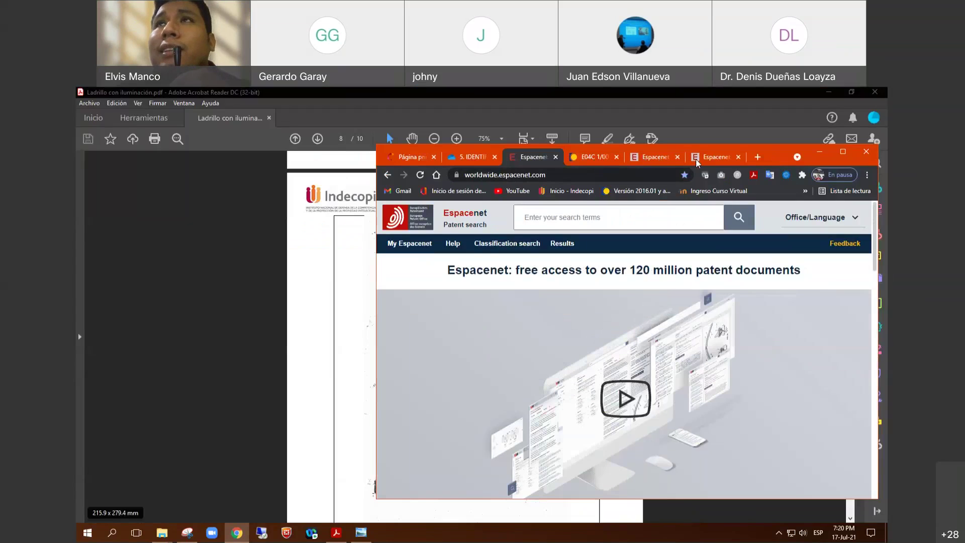
left_click(653, 157)
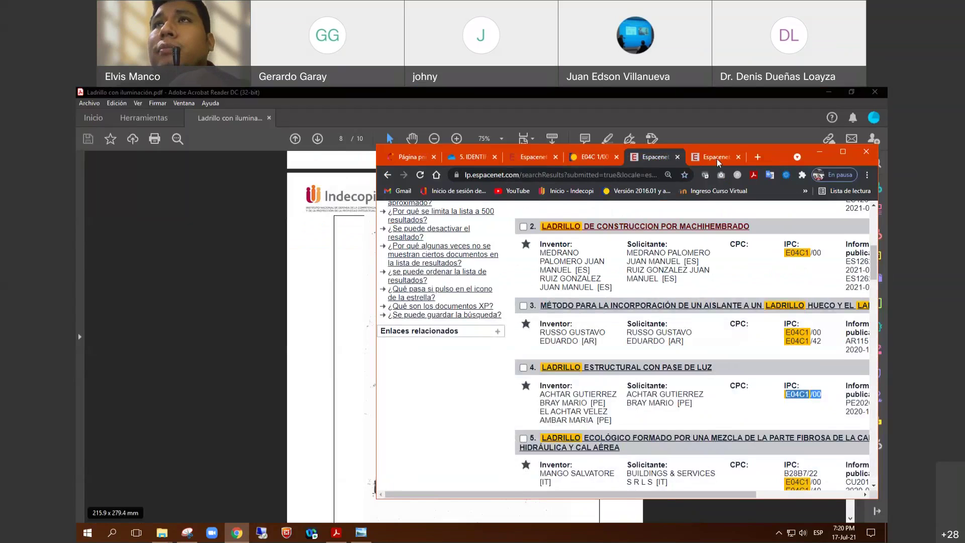
left_click(842, 154)
scroll(376, 382, "down", 10)
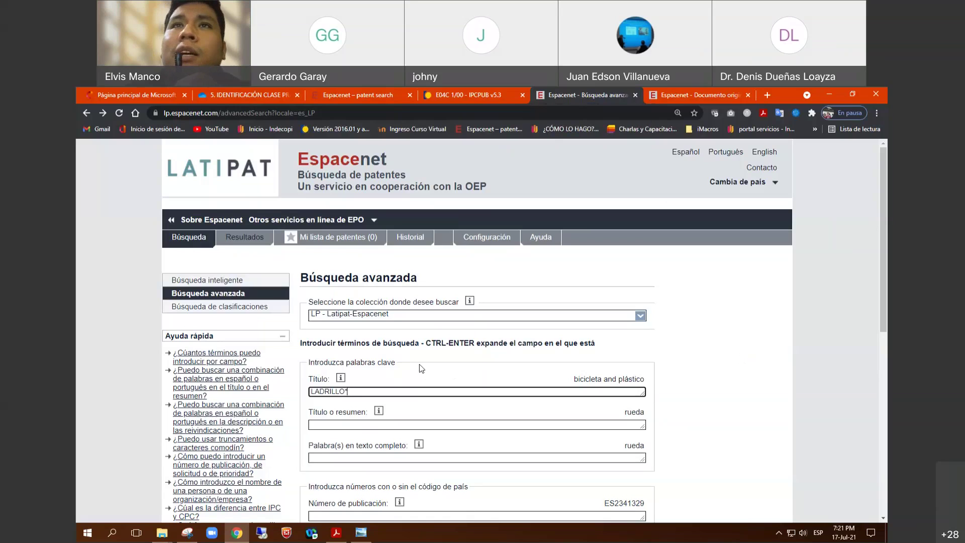
Step: Change the search collection from LP to 'Worldwide', the complete collection from over 90 countries
scroll(427, 356, "down", 1)
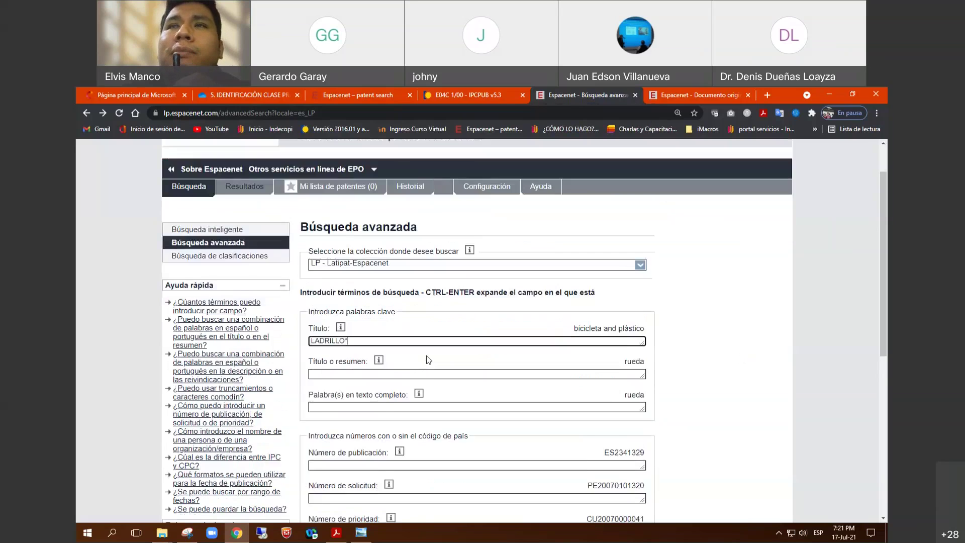
scroll(427, 355, "up", 1)
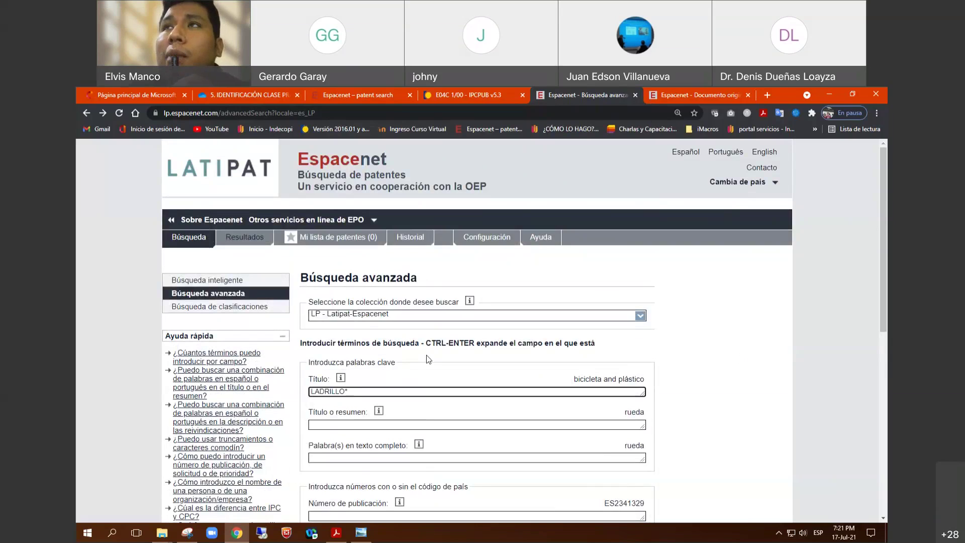
scroll(426, 358, "down", 9)
scroll(419, 384, "up", 7)
scroll(419, 384, "up", 3)
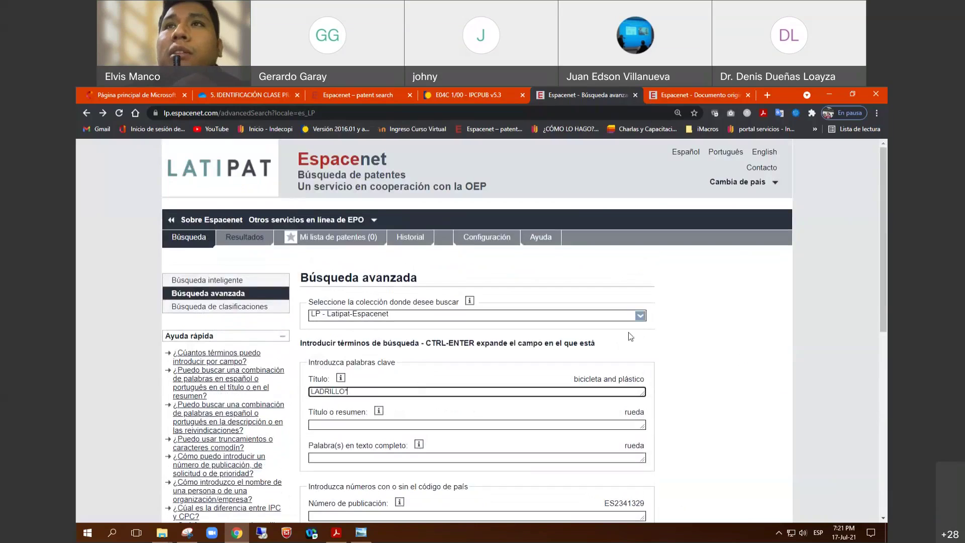
left_click(640, 314)
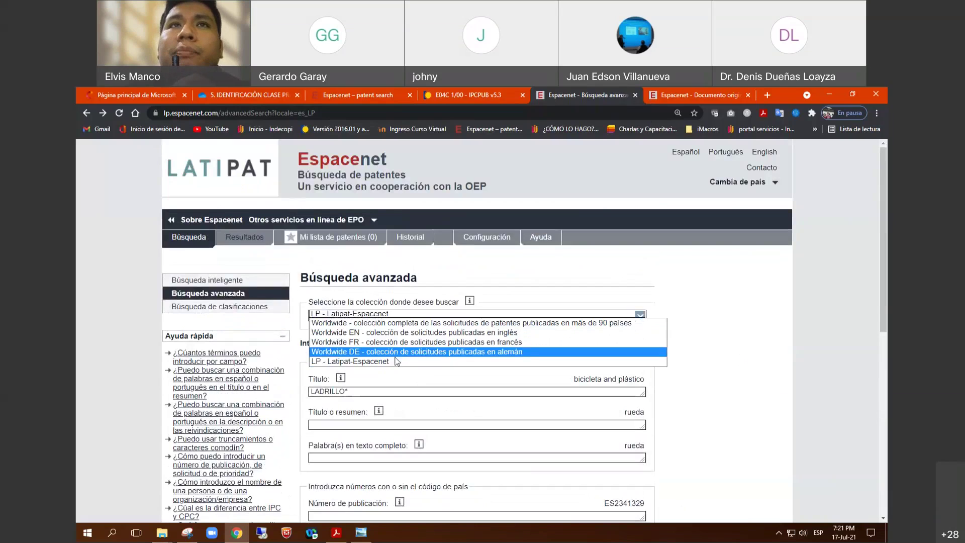
left_click(378, 360)
left_click(640, 316)
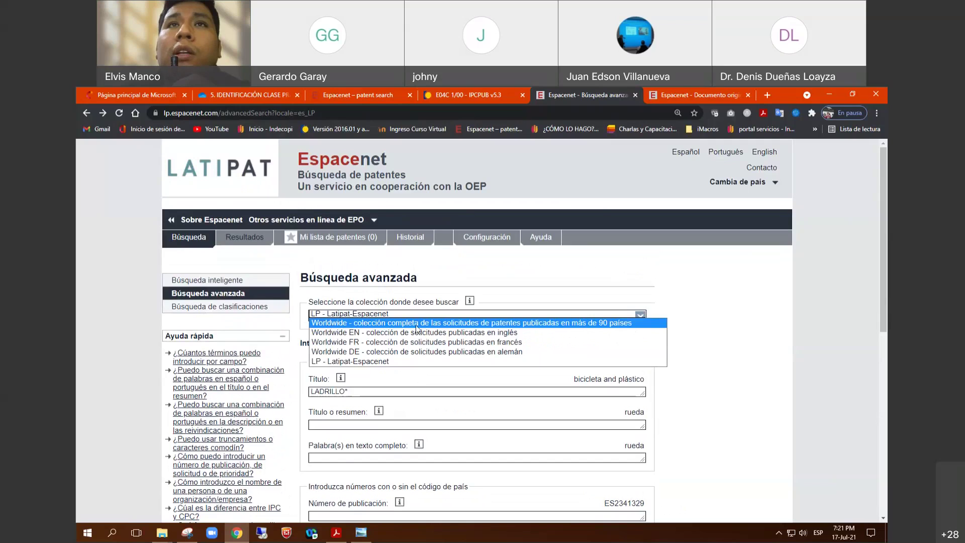
left_click(508, 328)
scroll(354, 330, "down", 2)
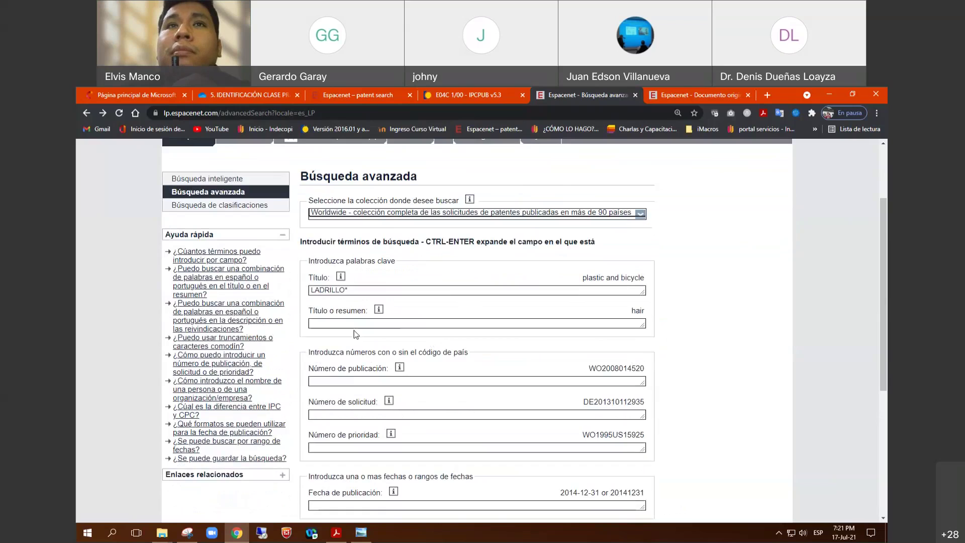
scroll(350, 320, "up", 1)
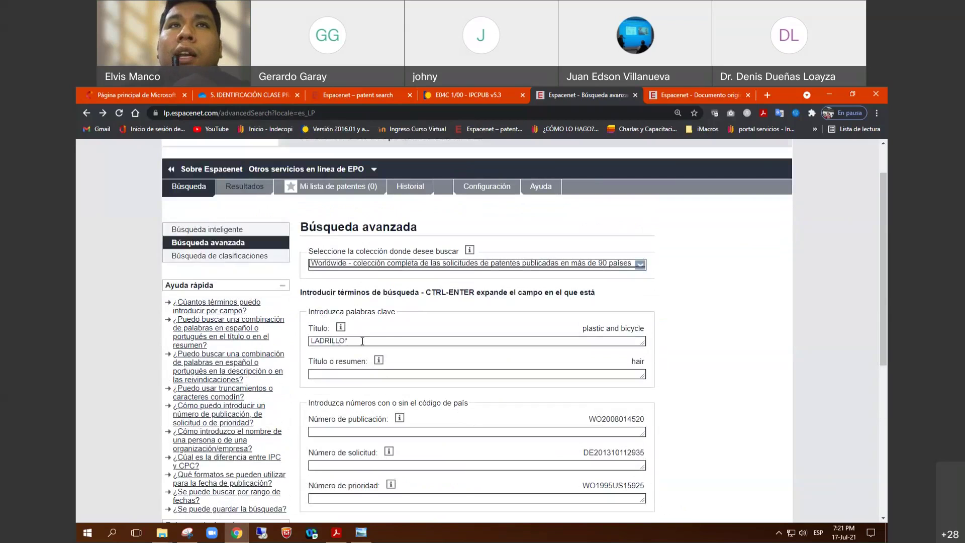
Step: Replace the title term LADRILLO* with BRICK* and check that the IPC field reads E04C1/low
left_click_drag(362, 341, 299, 339)
key("End")
key("BackSpace")
key("BackSpace")
key("BackSpace")
key("BackSpace")
key("BackSpace")
key("BackSpace")
key("BackSpace")
key("BackSpace")
key("BackSpace")
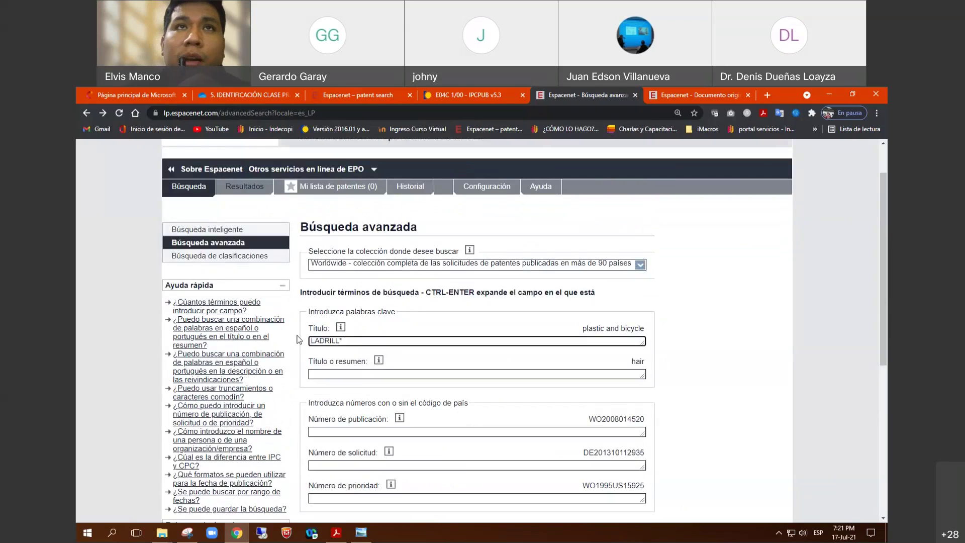
type("BRIC")
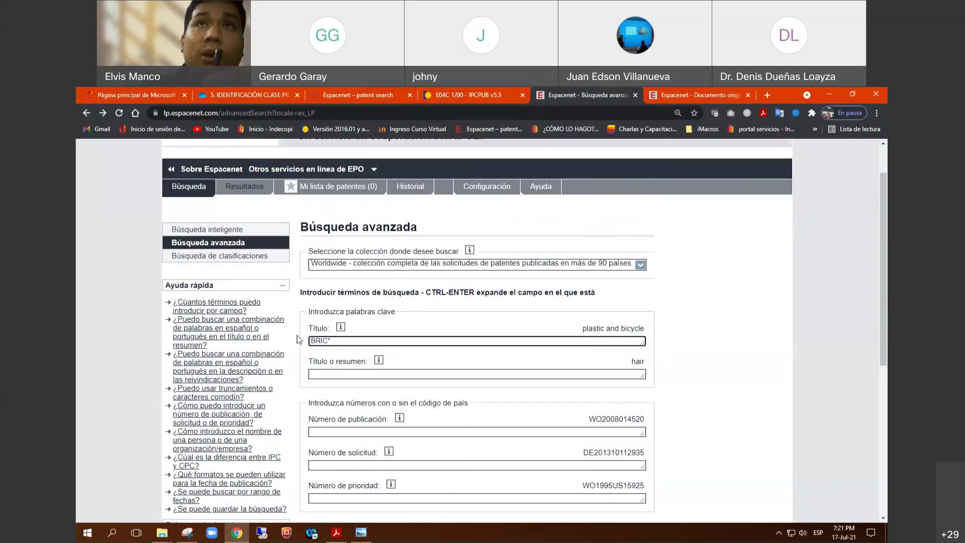
type("K")
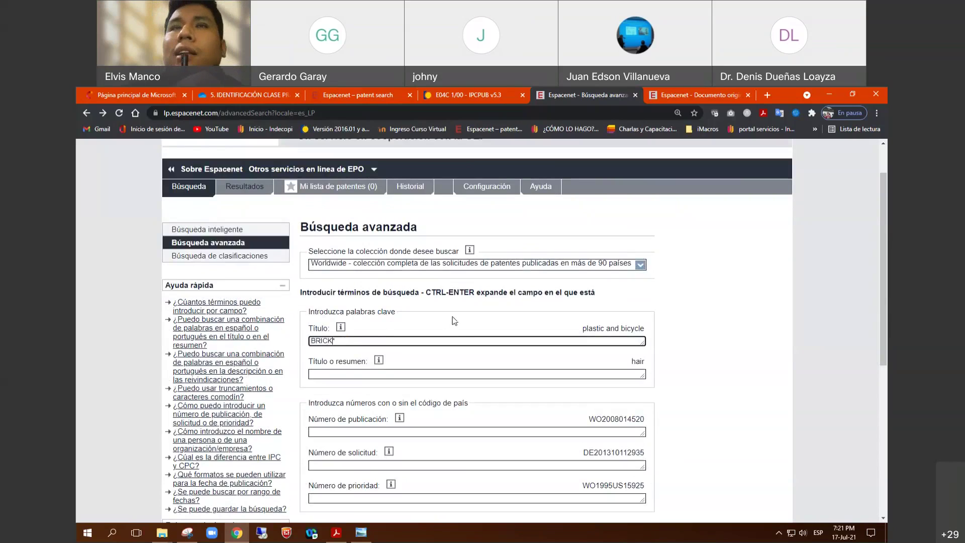
double_click(340, 341)
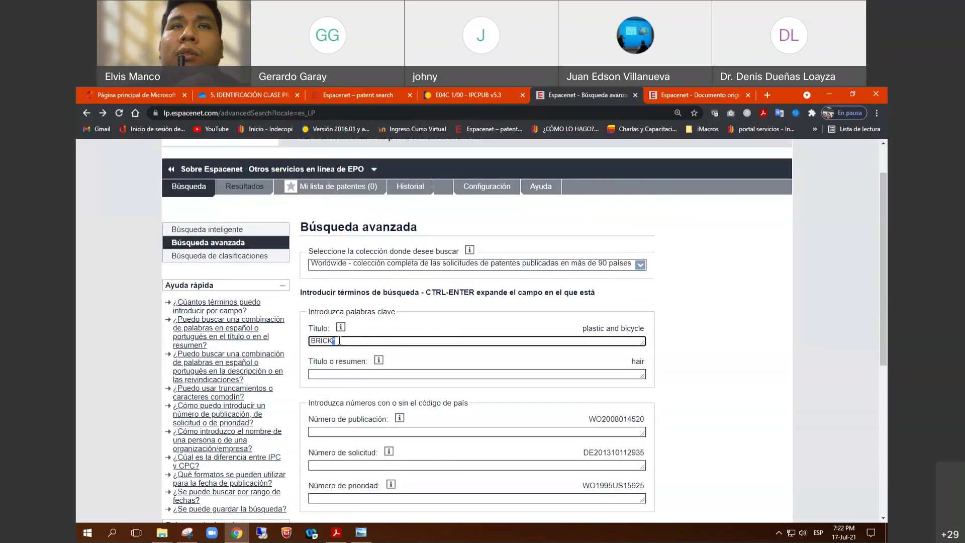
left_click(375, 341)
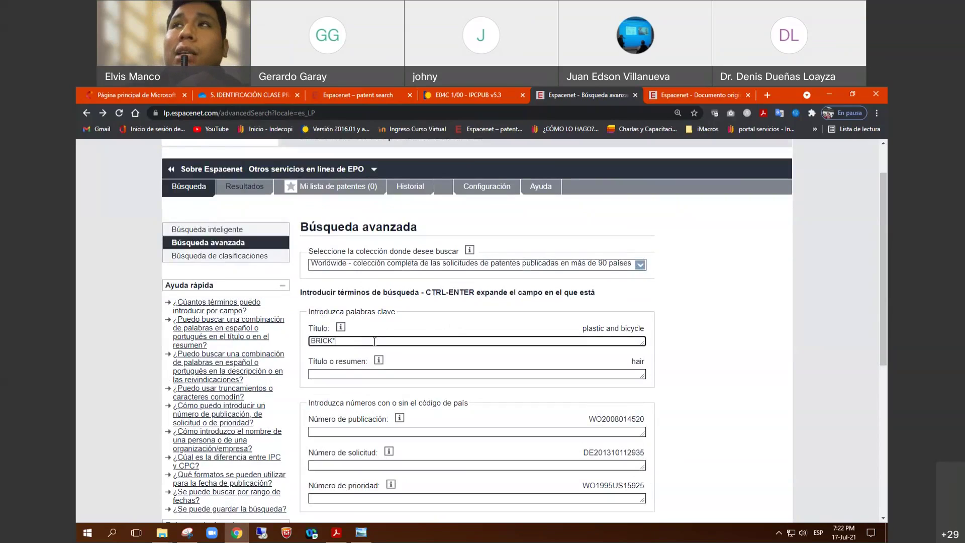
scroll(374, 341, "down", 6)
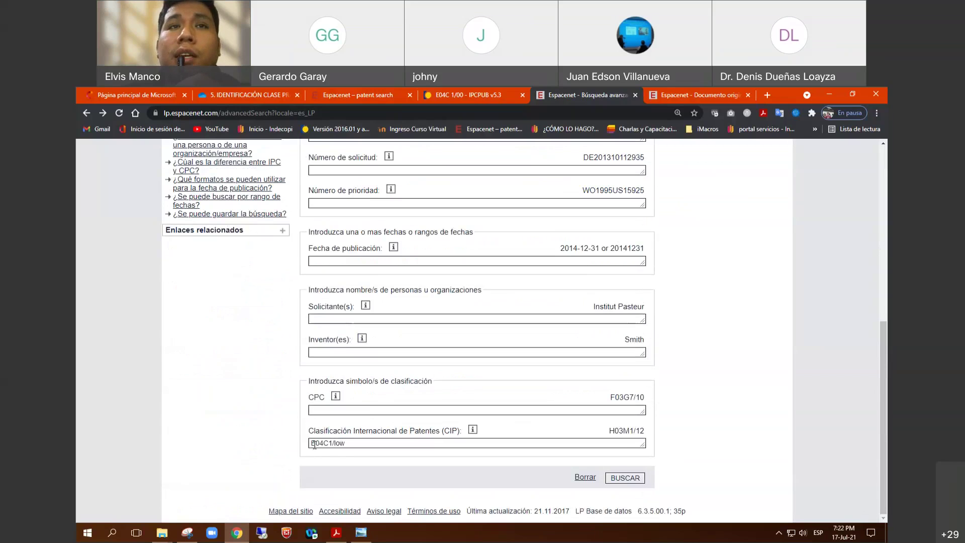
scroll(372, 447, "up", 10)
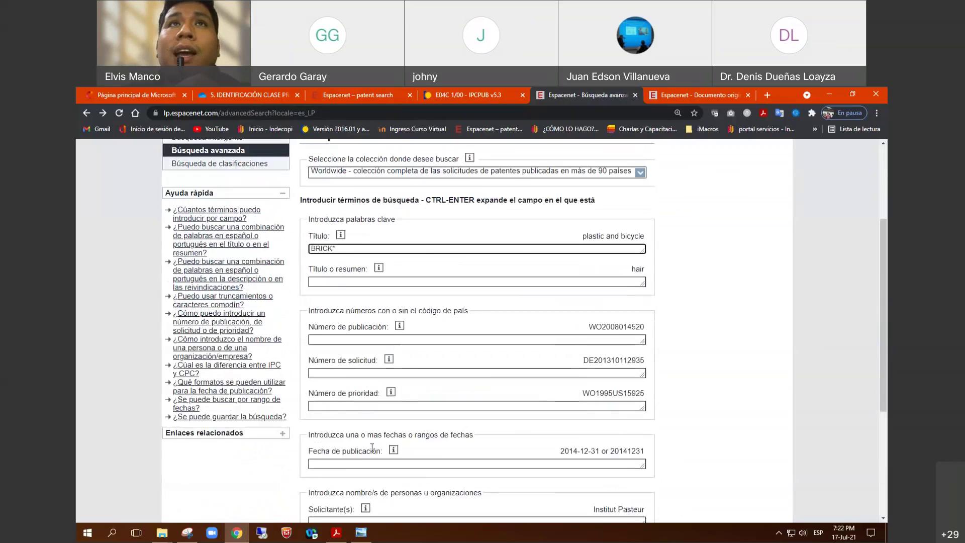
scroll(373, 451, "down", 4)
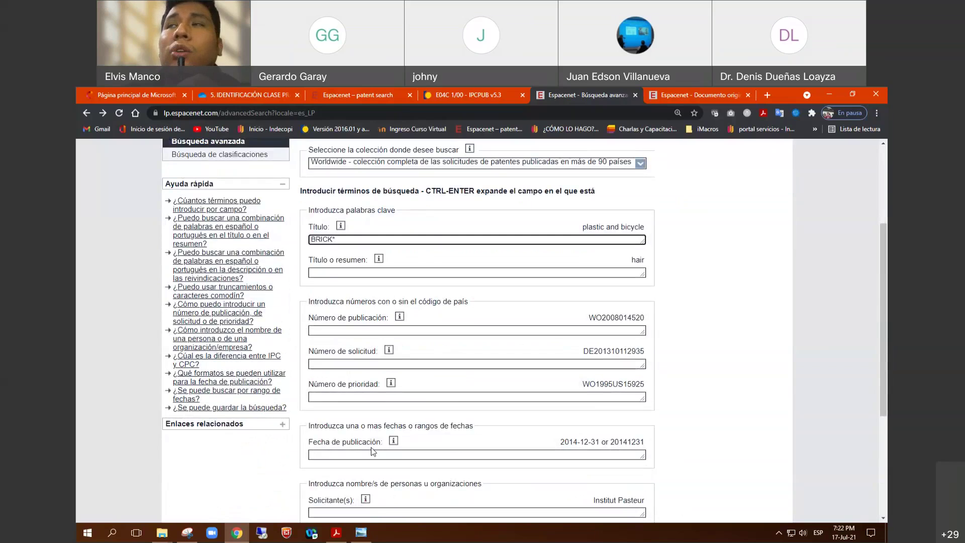
scroll(372, 451, "down", 3)
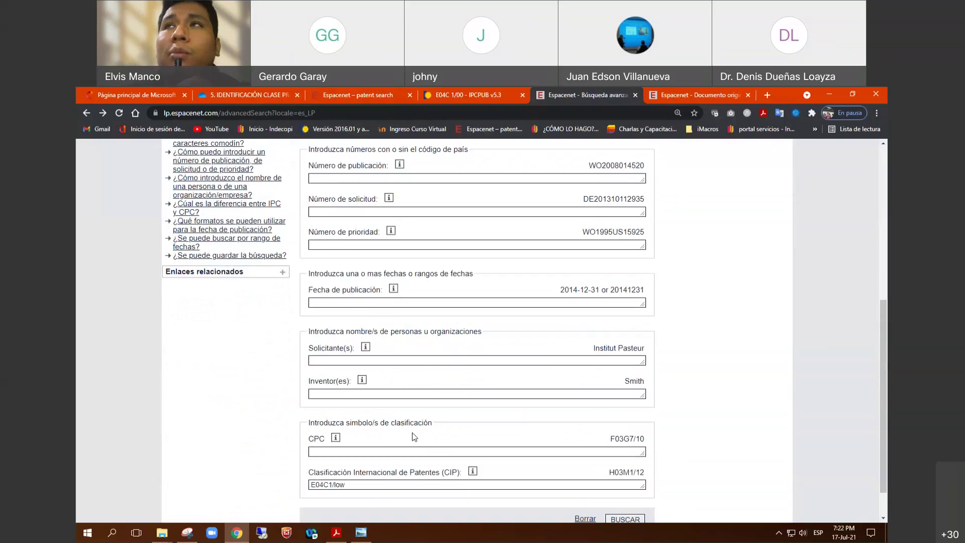
Step: Bring 'Ladrillo con iluminación.pdf' to the front in Acrobat Reader, showing the PERSPECTIVA brick drawing
left_click(344, 533)
scroll(495, 353, "down", 3)
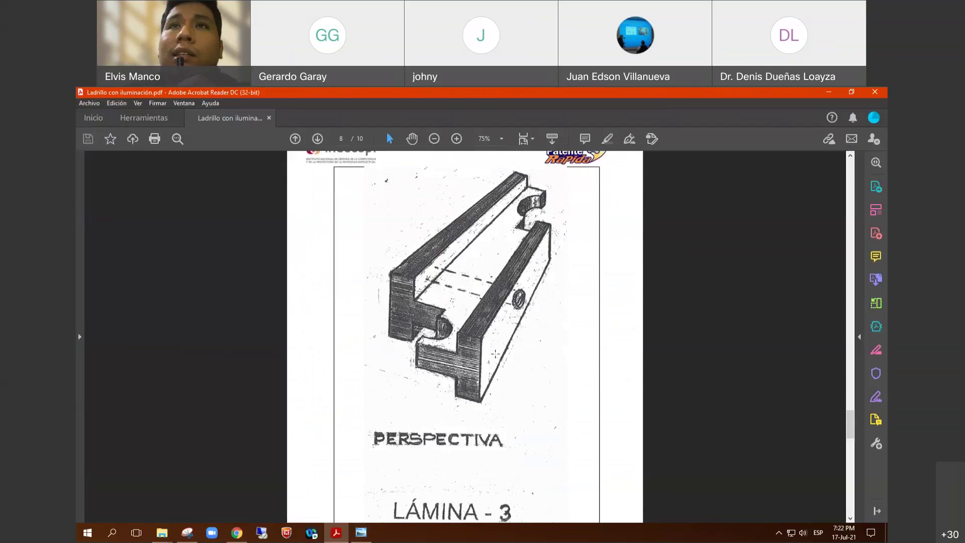
scroll(495, 353, "up", 1)
scroll(495, 353, "up", 3)
scroll(495, 353, "down", 3)
scroll(495, 353, "up", 4)
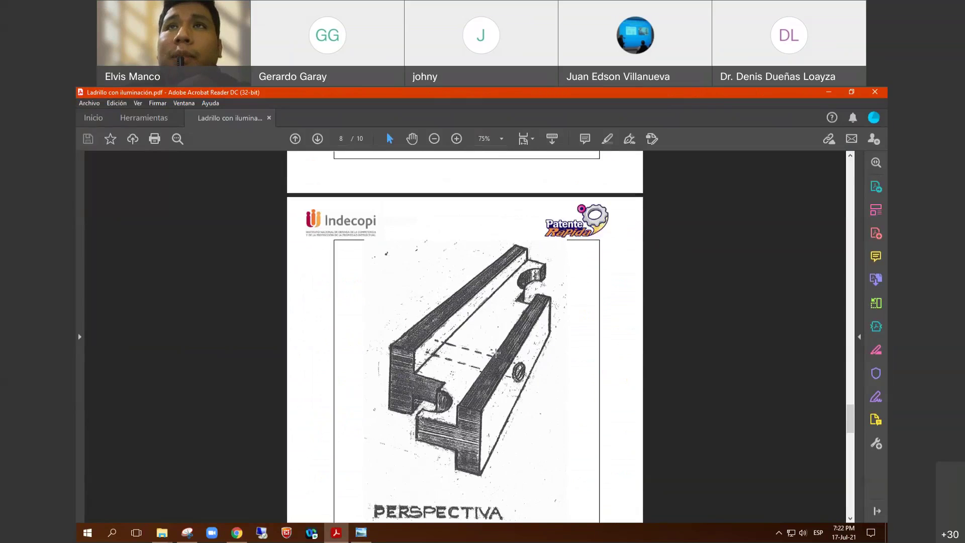
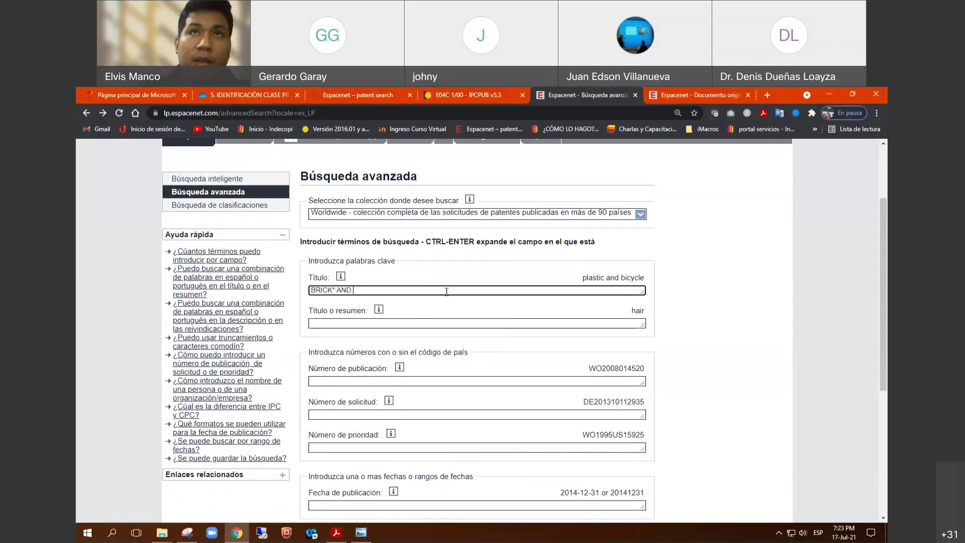
Step: Correct the Título query to BRICK* AND LED and open a new browser tab
type("LLED")
key("BackSpace")
key("Left")
key("Left")
key("Left")
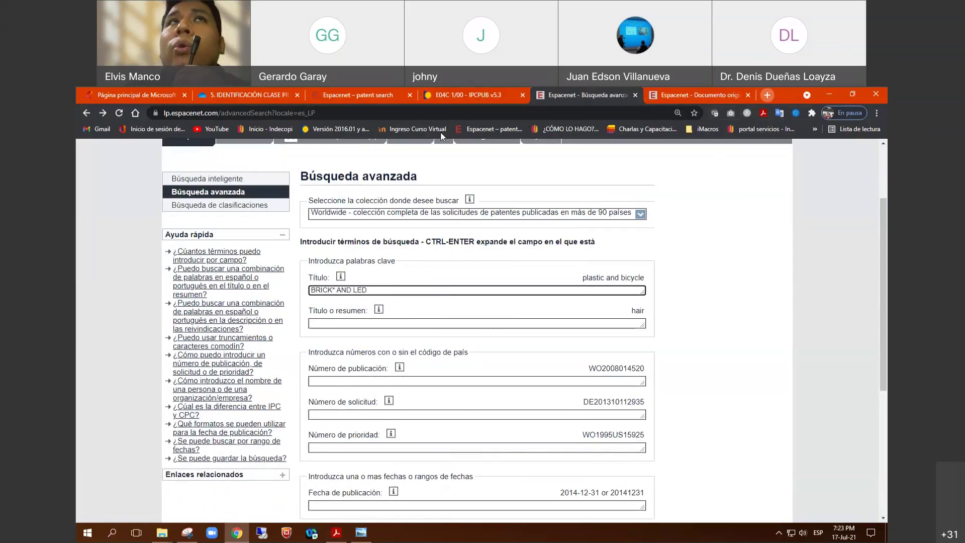
left_click(767, 95)
Step: Find Google's traductor and translate LUMINICENTE from Spanish to English as LUMINESCENT
type("TRAD")
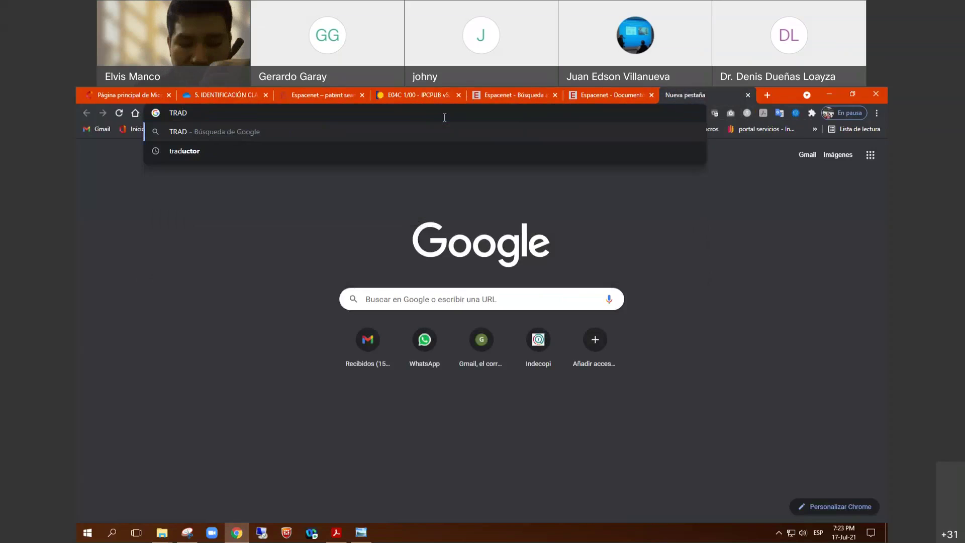
key("Down")
key("Return")
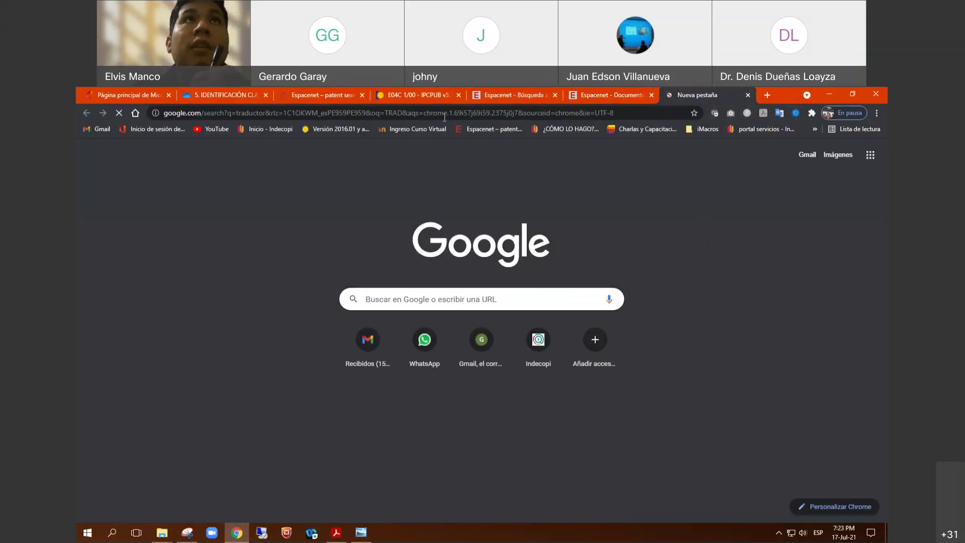
left_click(396, 268)
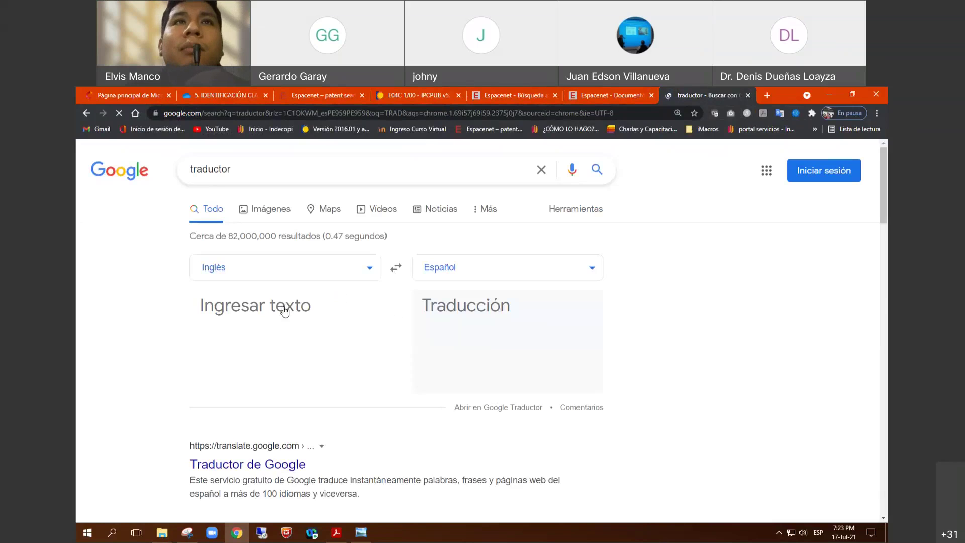
left_click(285, 314)
type("LU")
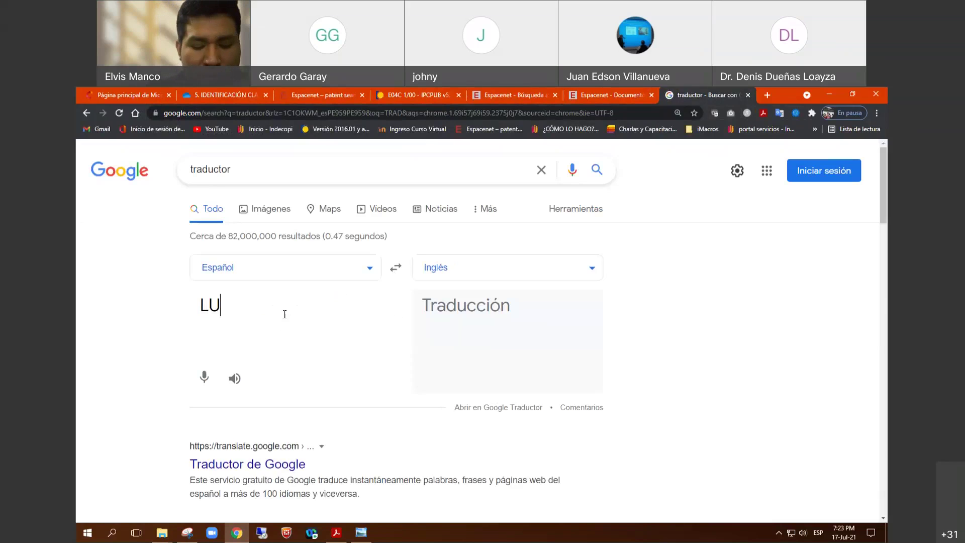
type("MINICENTE")
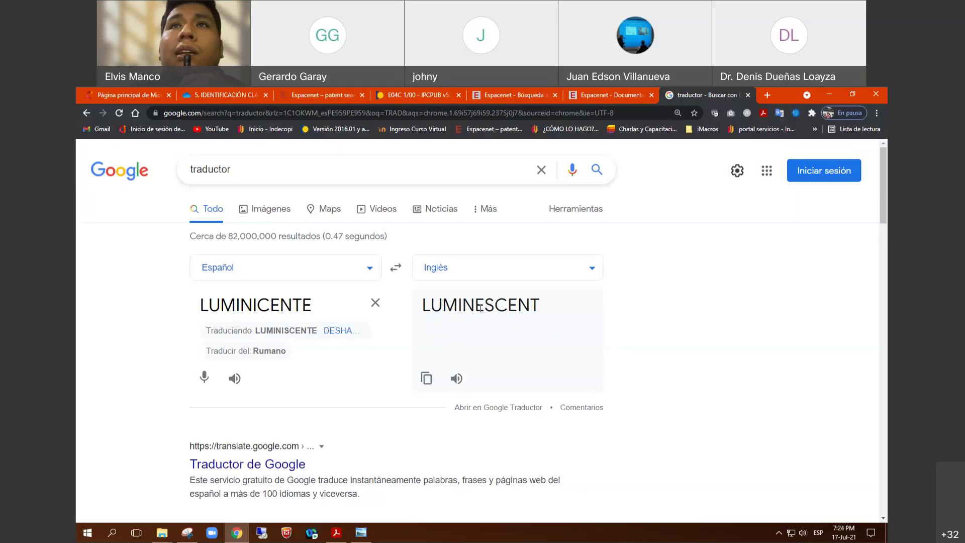
left_click(455, 381)
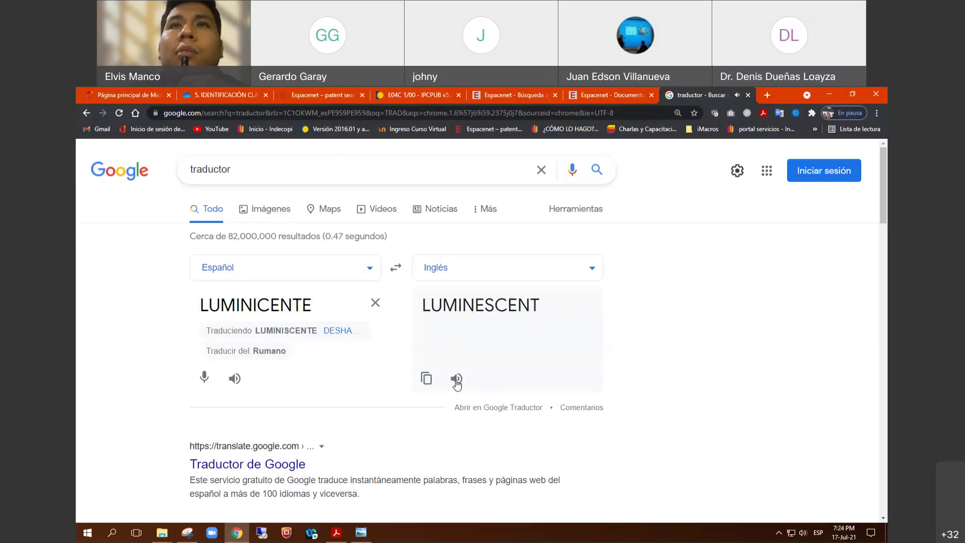
Step: Copy LUMINESCENT and return to the Espacenet patent document tab
left_click_drag(541, 304, 422, 304)
right_click(466, 305)
left_click(499, 313)
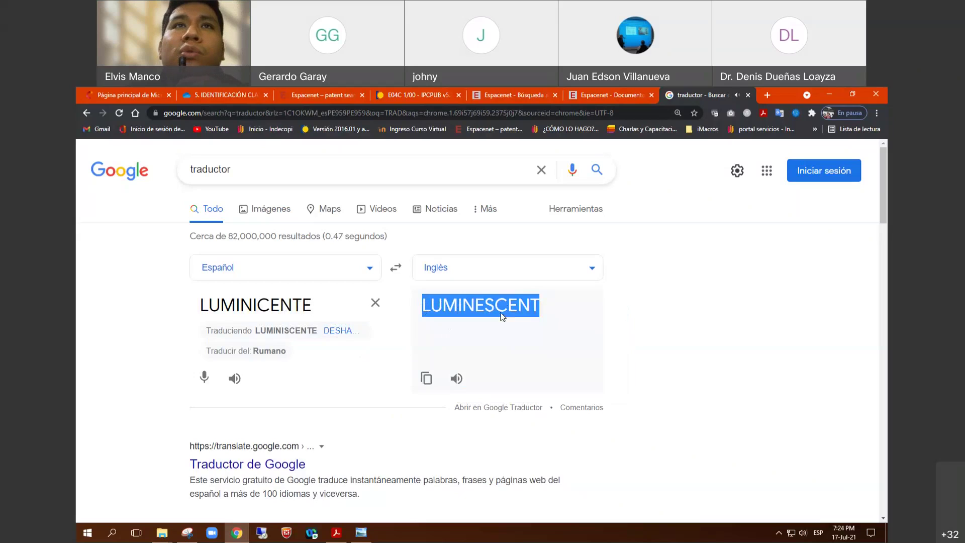
left_click(612, 95)
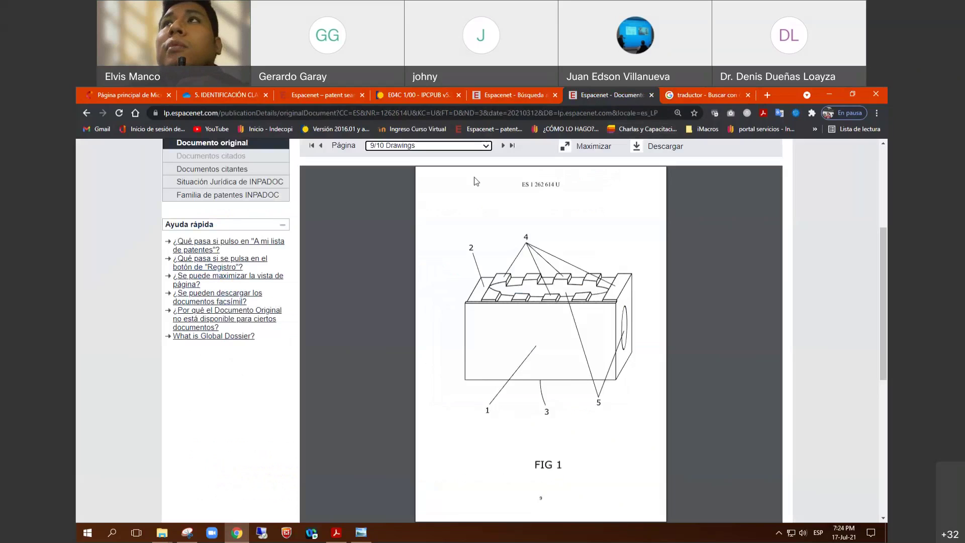
Step: Extend the Título query to BRICK* AND (LED OR LUMINESCENT) with uppercase OR
left_click_drag(791, 95, 762, 159)
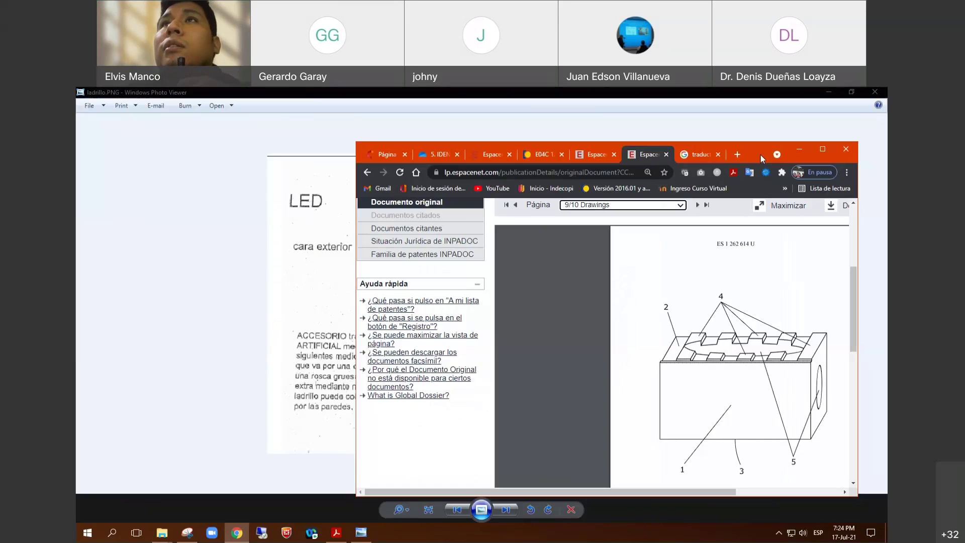
left_click(596, 155)
left_click(822, 149)
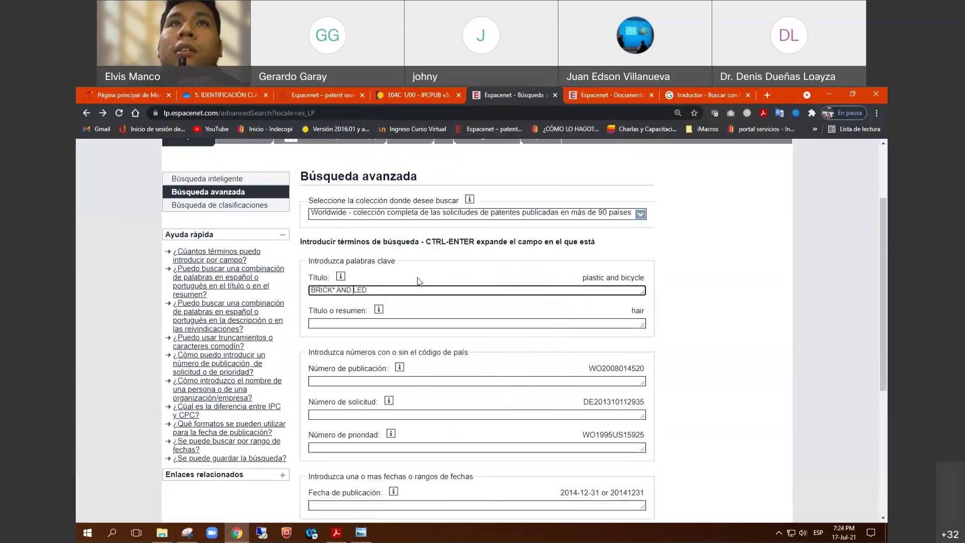
type("(")
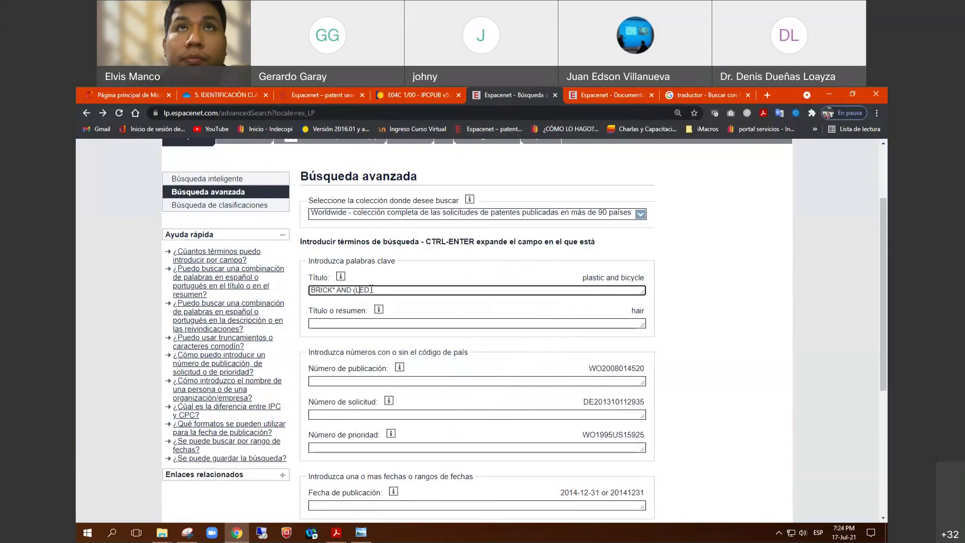
type(")")
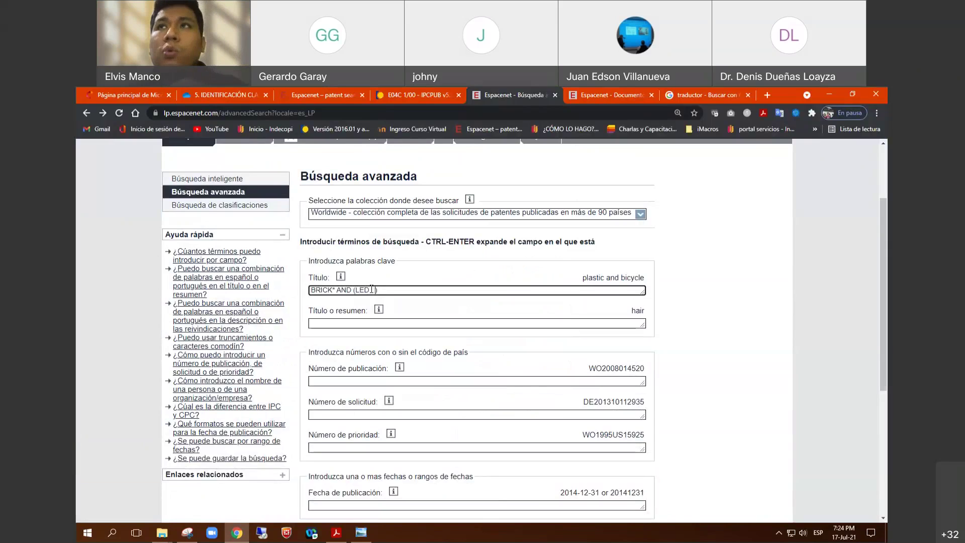
type("or ")
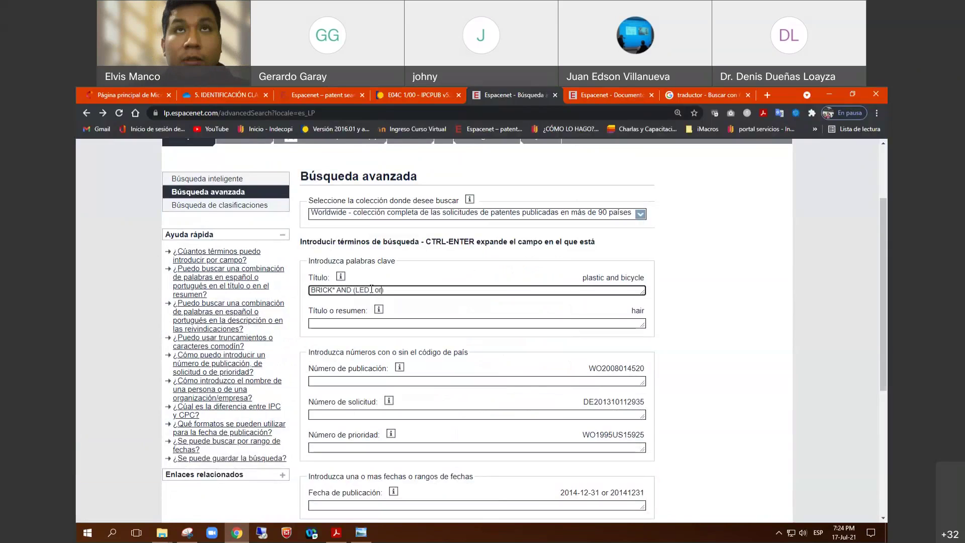
type("LUMINESCENT")
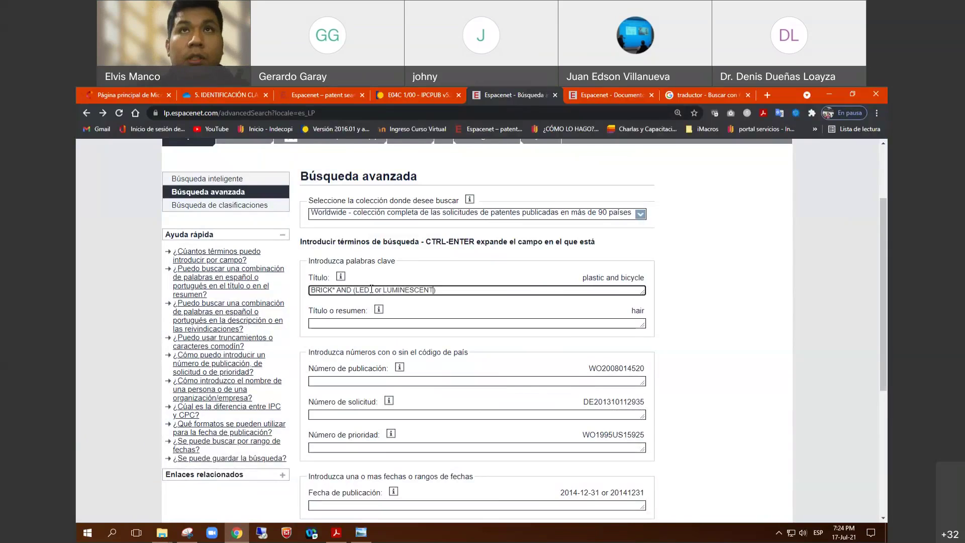
scroll(411, 286, "up", 6)
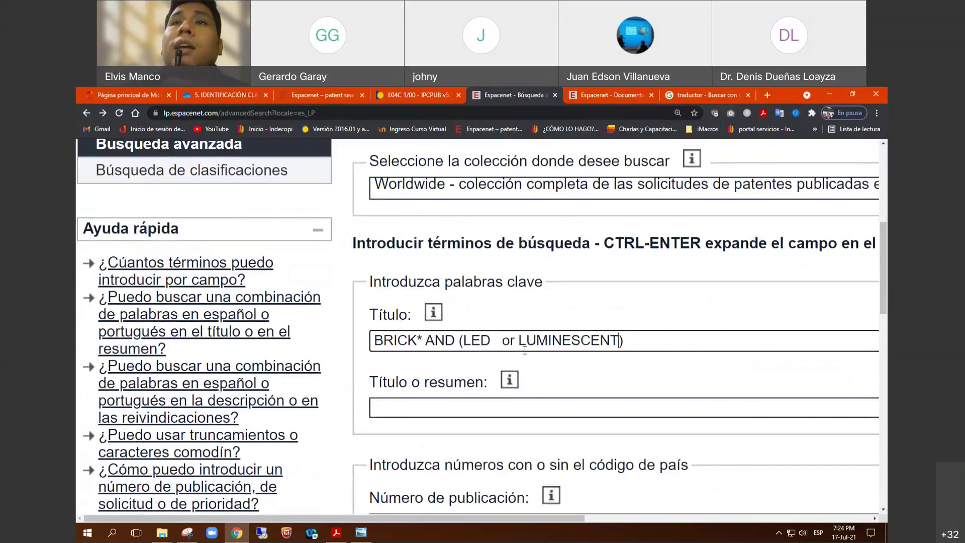
left_click_drag(518, 342, 501, 342)
type("OR")
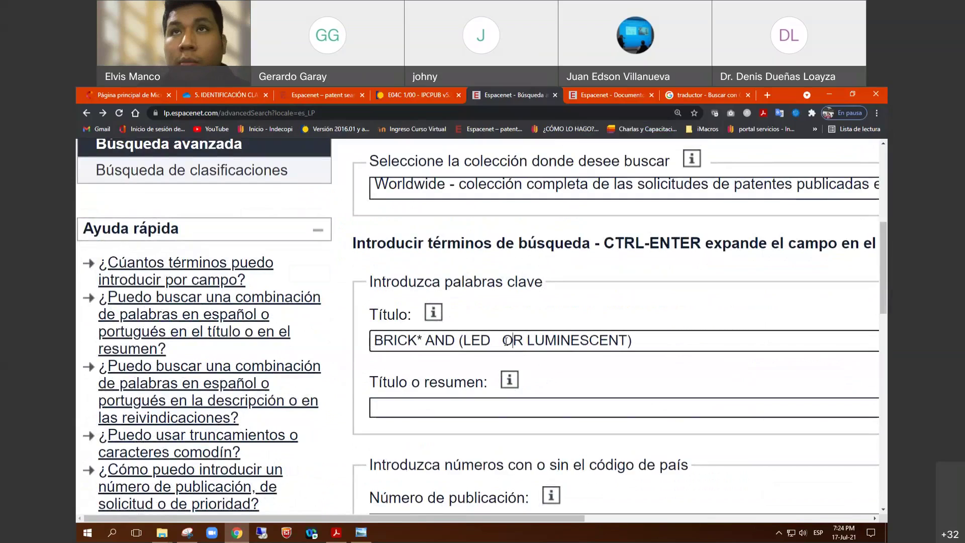
key("BackSpace")
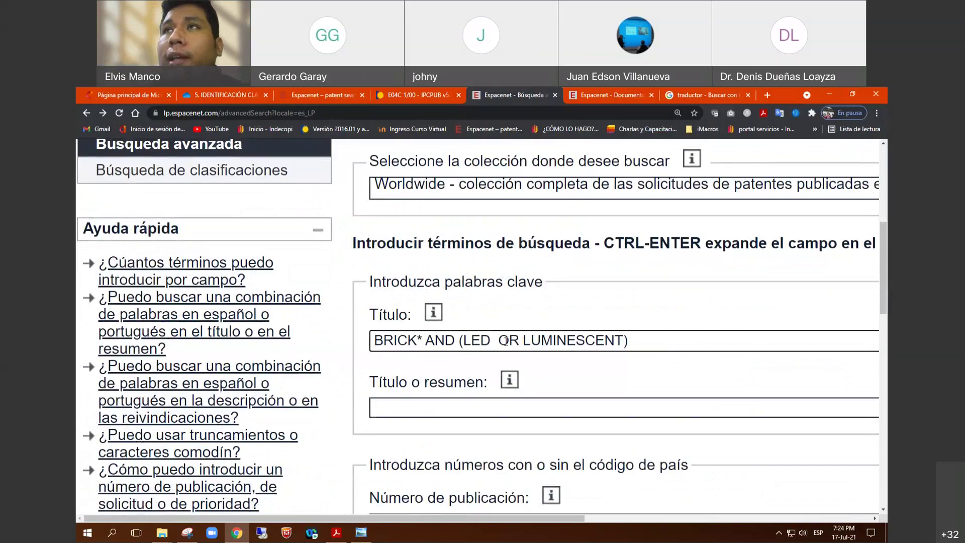
Step: Trim LUMINESCENT down to the stem LUMIN in the title query
left_click_drag(623, 340, 620, 341)
left_click(619, 341)
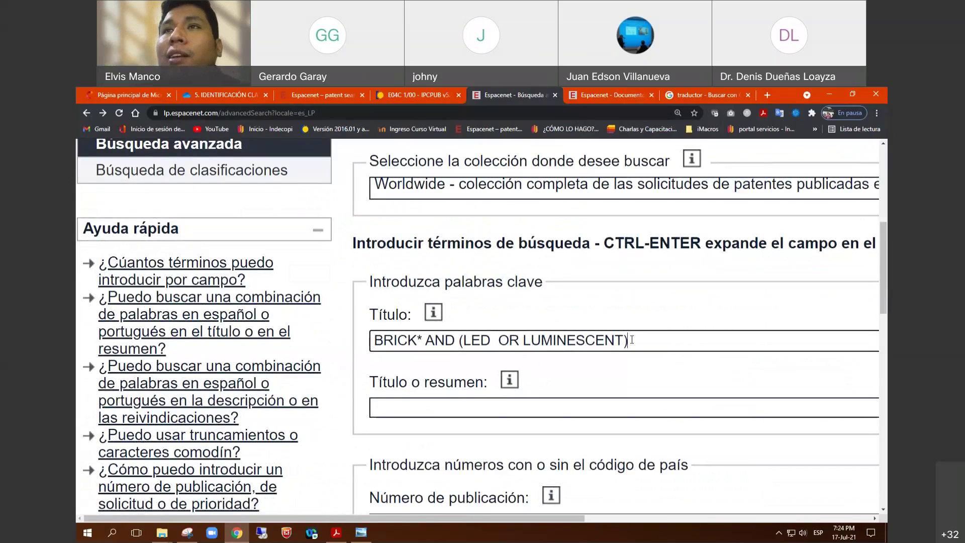
left_click_drag(622, 340, 569, 341)
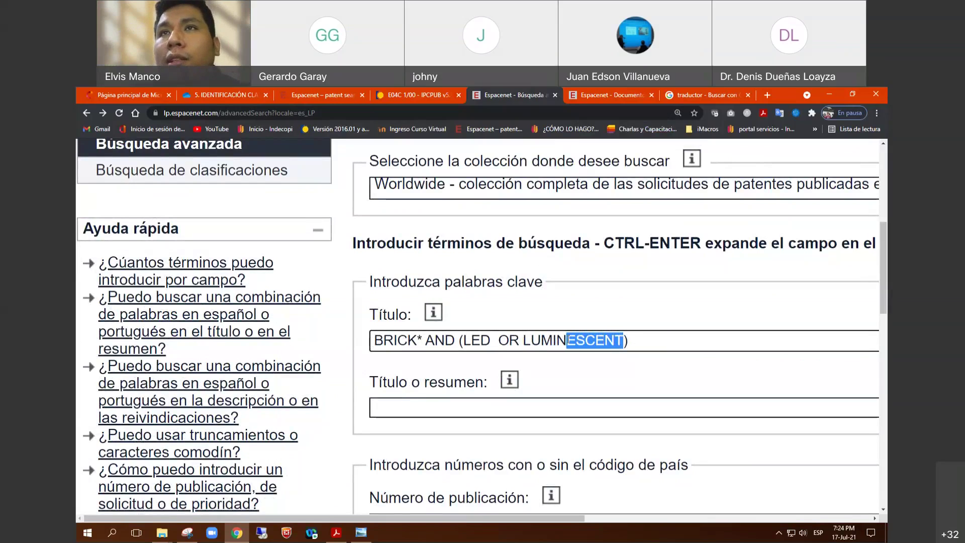
key("BackSpace")
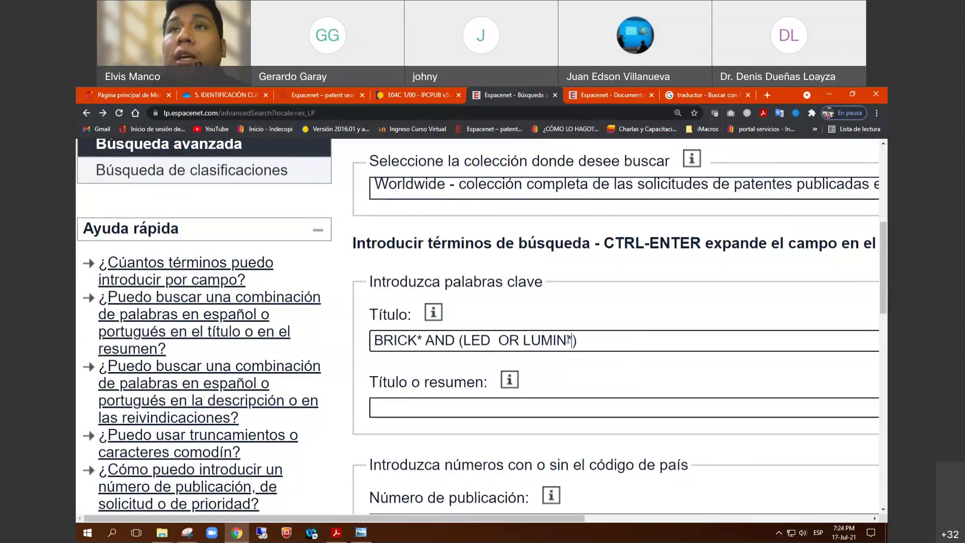
Step: Complete the LUMIN* wildcard, then translate ILUMINADO into English as ILLUMINATED
type("*")
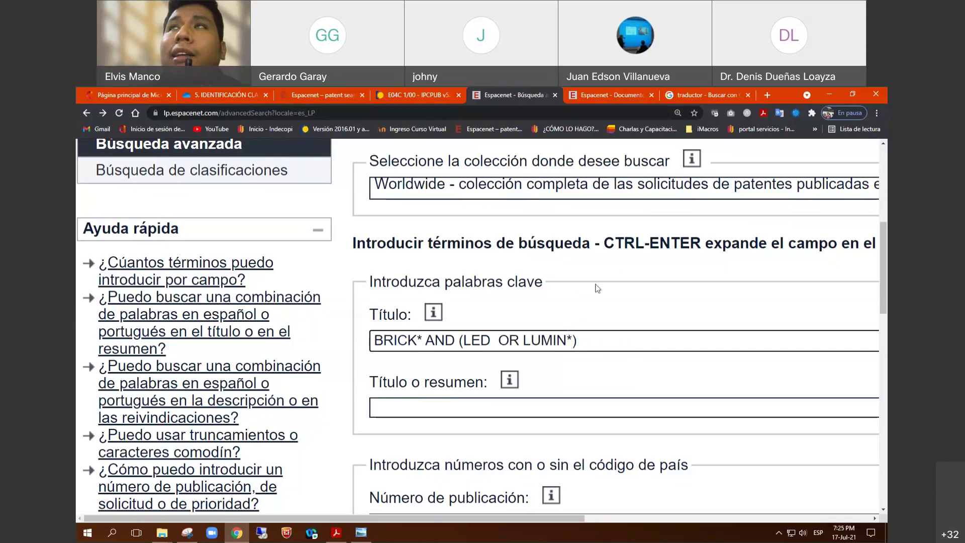
left_click(703, 94)
double_click(317, 304)
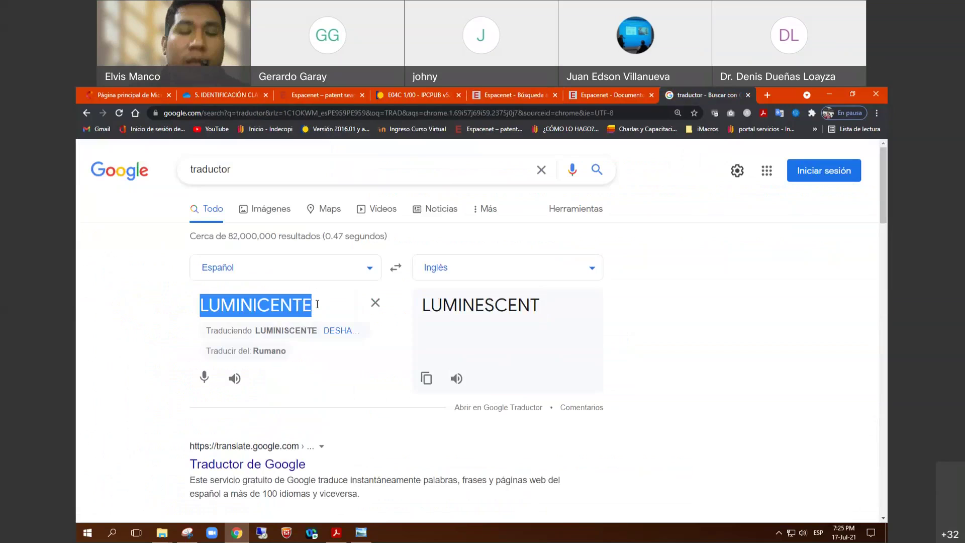
type("ILUMINADO")
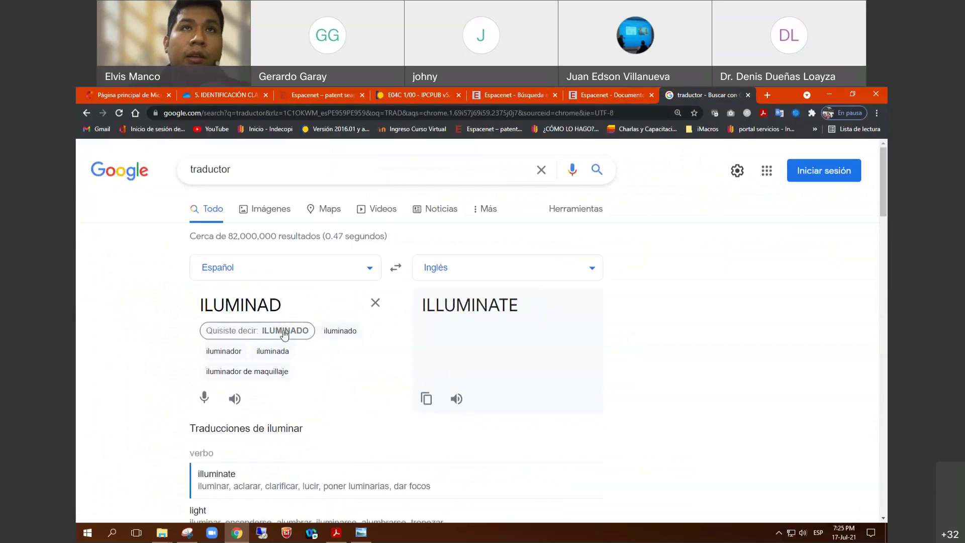
left_click(285, 332)
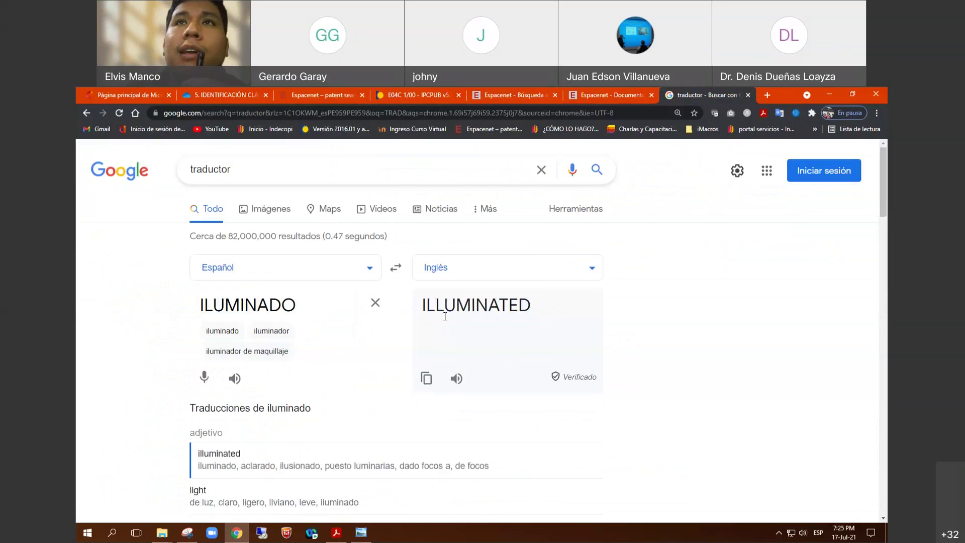
left_click(458, 382)
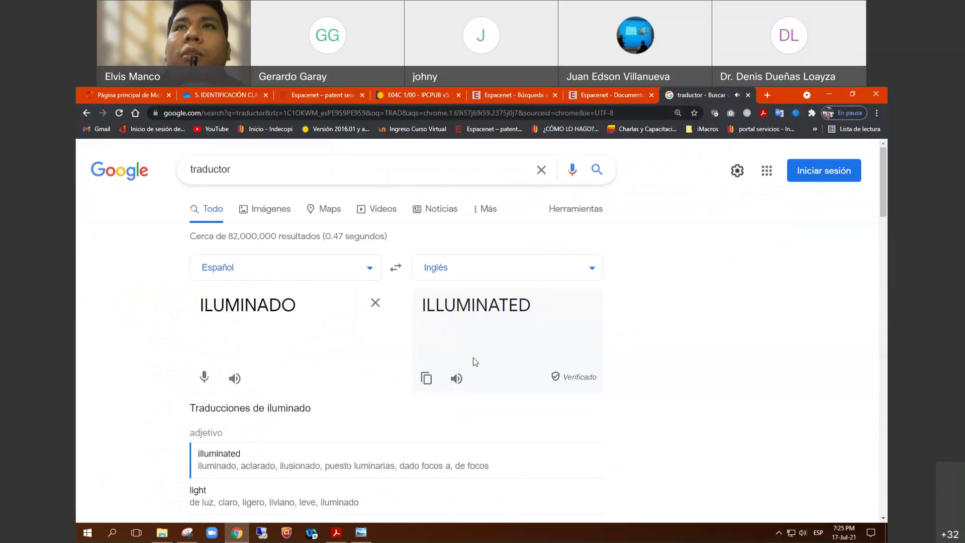
Step: Copy ILLUMINATED and return to the Espacenet original-document tab
left_click_drag(532, 305, 418, 303)
right_click(438, 300)
left_click(473, 308)
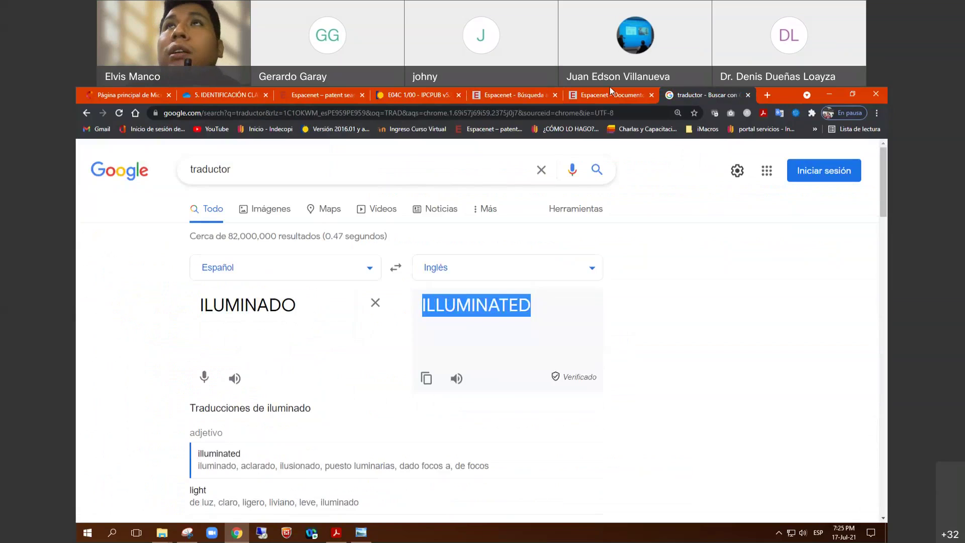
key("ctrl+shift+Tab")
scroll(491, 295, "up", 5)
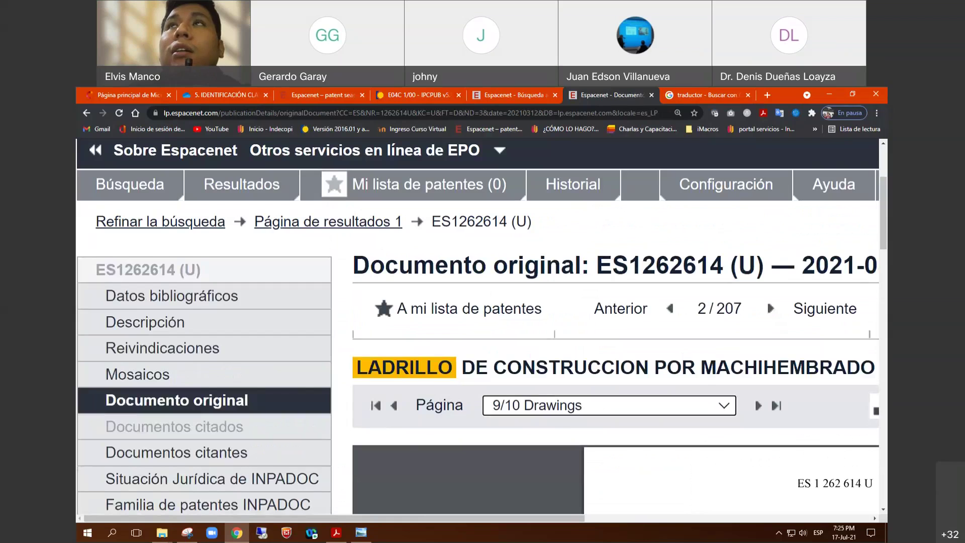
Step: Add OR ILLUMIN* after LUMIN* in the Título query, pasting and truncating ILLUMINATED
left_click_drag(783, 95, 777, 122)
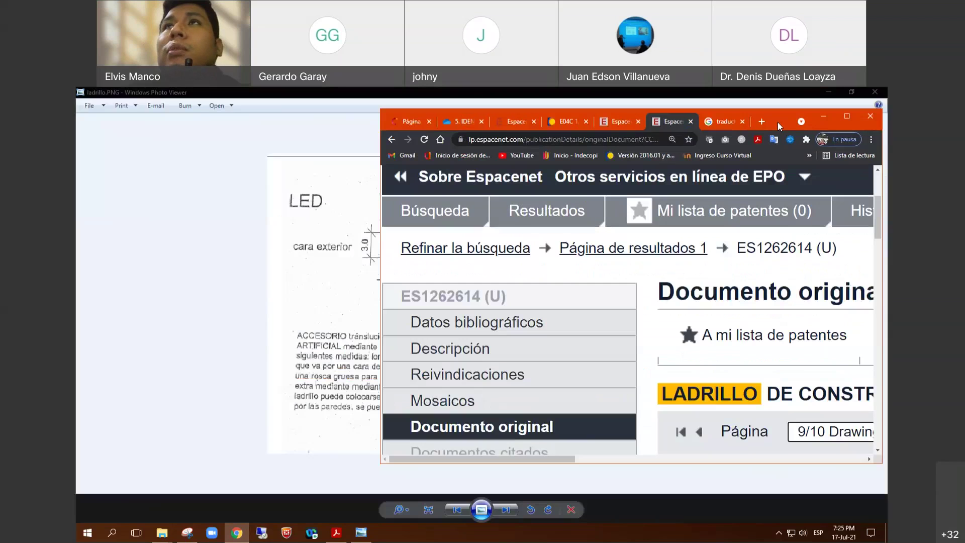
key("ctrl+shift+Tab")
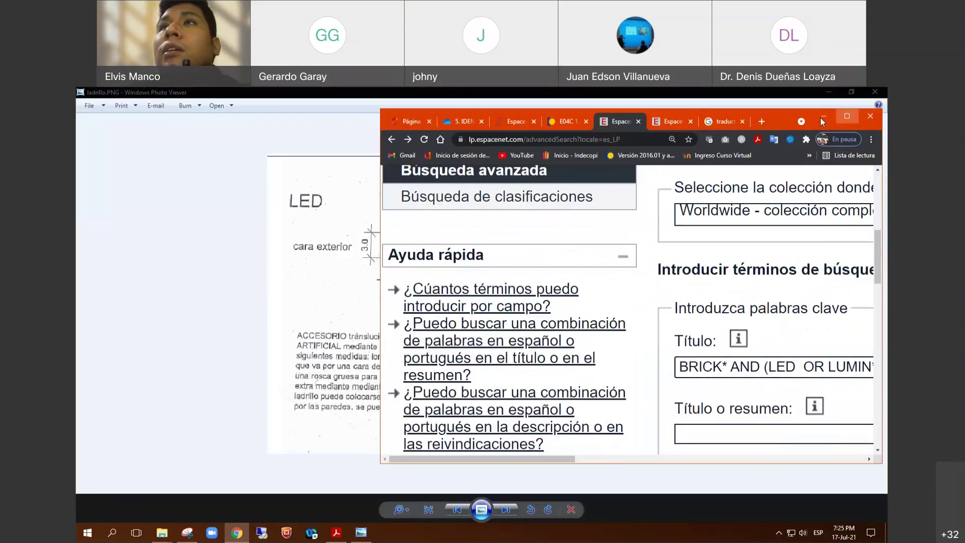
left_click(847, 116)
left_click(572, 341)
type("OR")
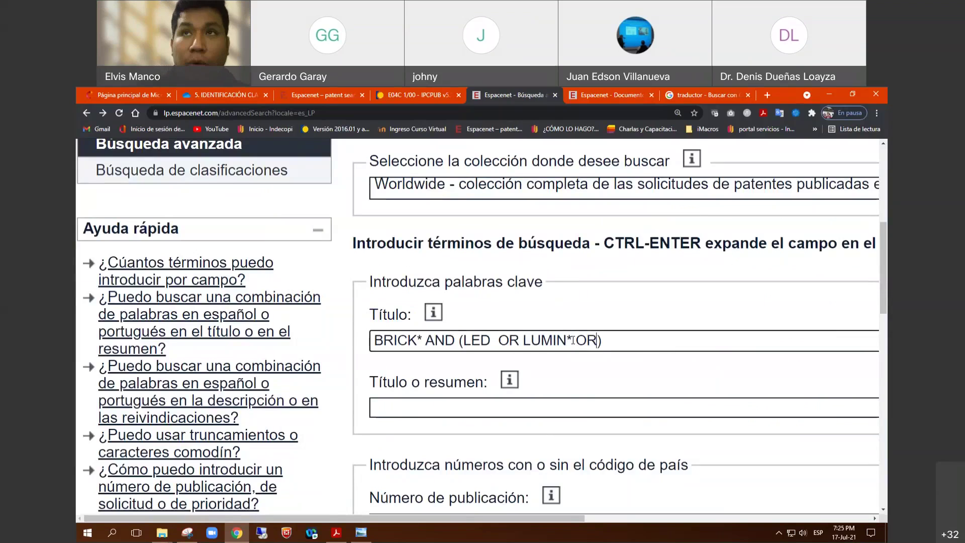
key("ctrl+v")
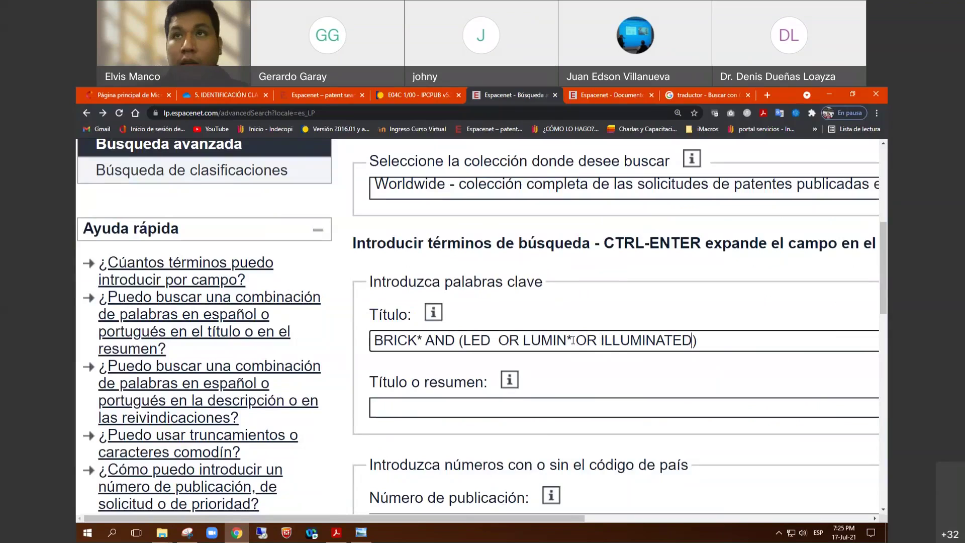
key("BackSpace")
key("BackSpace")
key("BackSpace")
key("BackSpace")
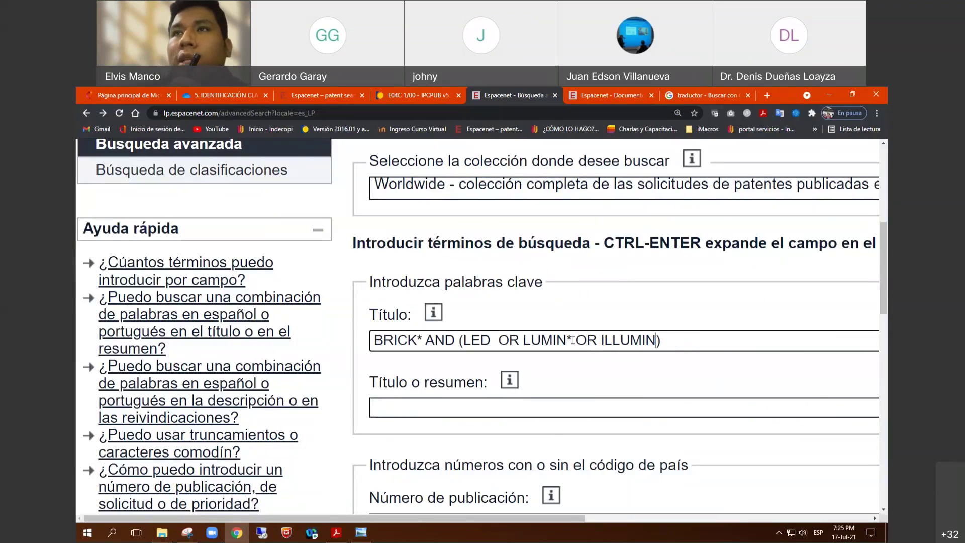
type("*")
left_click(573, 340)
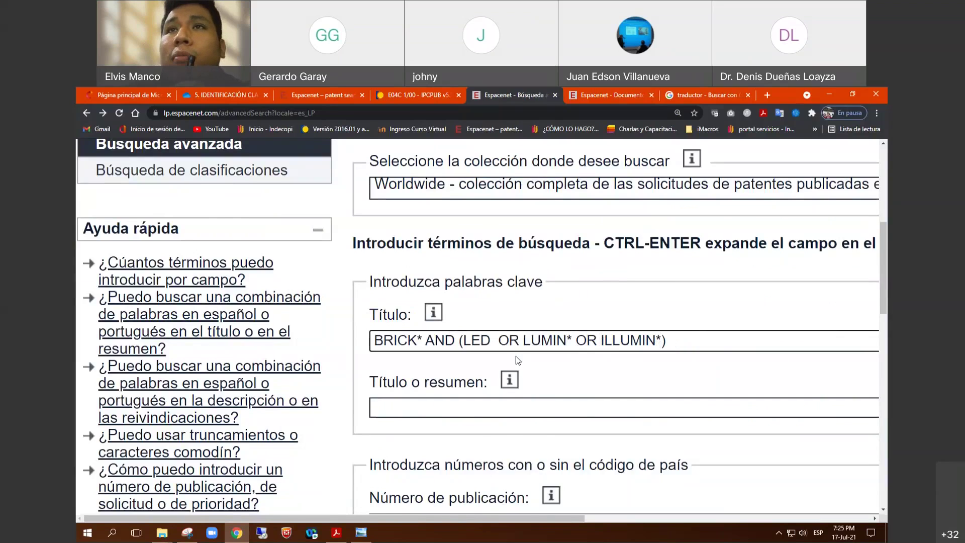
Step: Review the query by selecting BRICK* and the bracketed group of alternatives
scroll(516, 356, "down", 1)
left_click(422, 290)
double_click(388, 290)
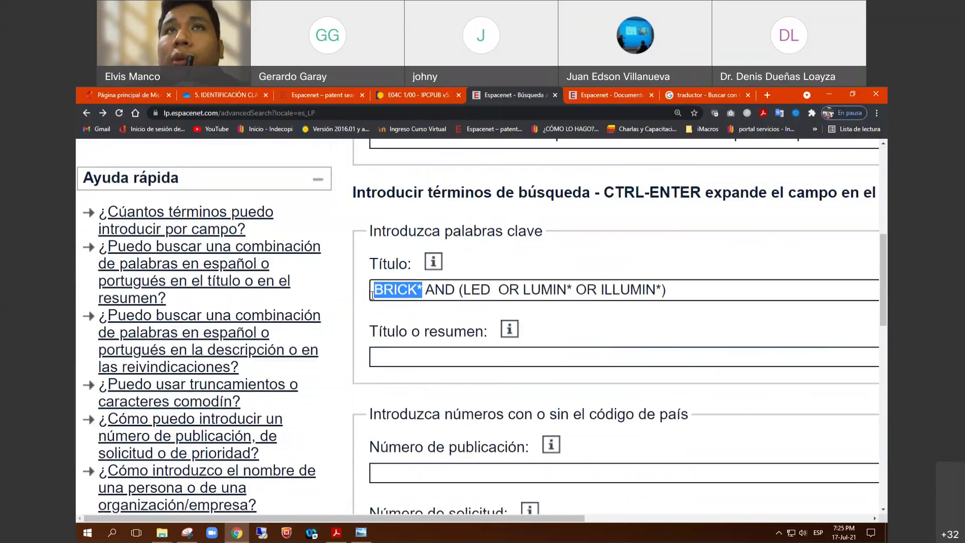
scroll(461, 393, "up", 2)
left_click_drag(461, 393, 672, 391)
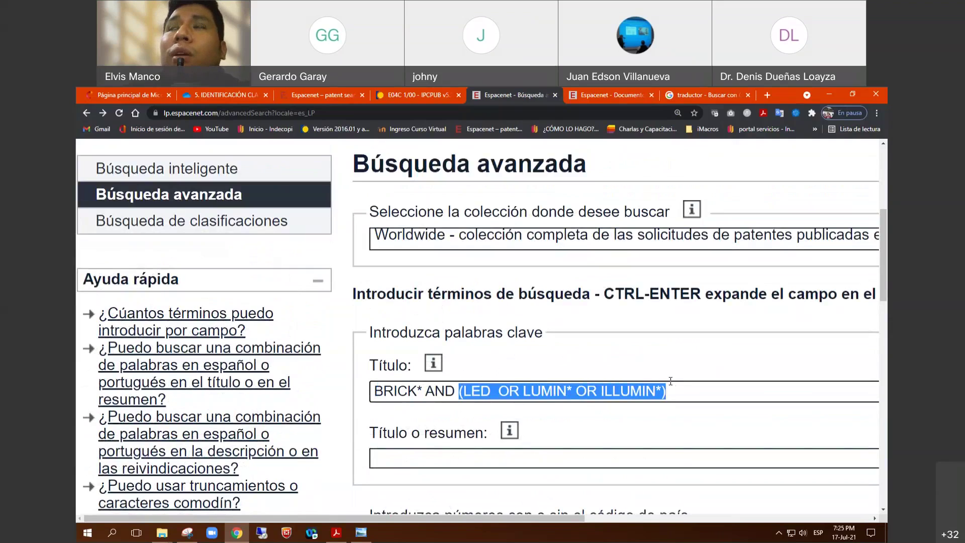
left_click(709, 91)
Step: Swap languages and translate LIGHTING into Spanish as ENCENDIENDO
left_click(396, 268)
double_click(304, 309)
type("L")
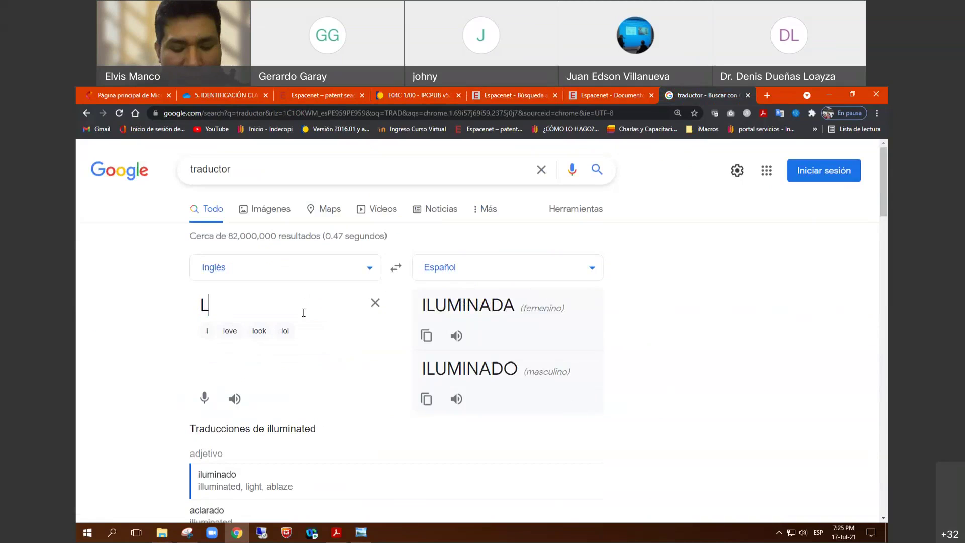
type("IGHTING")
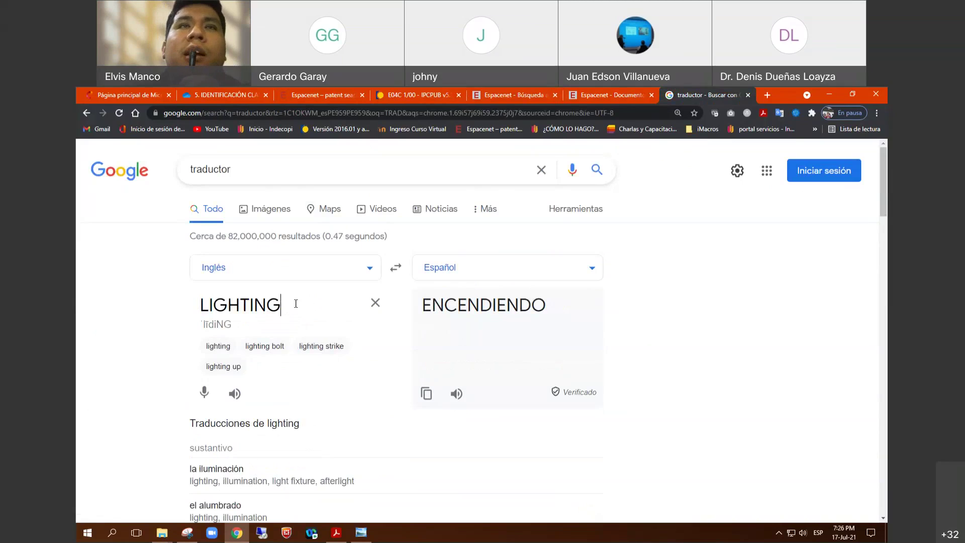
Step: Copy LIGHTING and return to the ES1262614 original document in Espacenet
left_click_drag(295, 301, 173, 305)
right_click(253, 307)
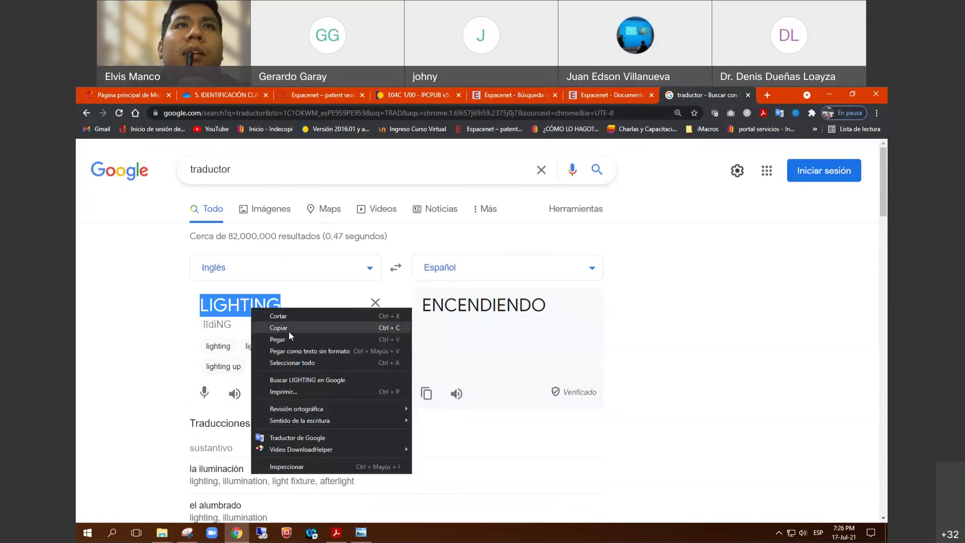
left_click(296, 327)
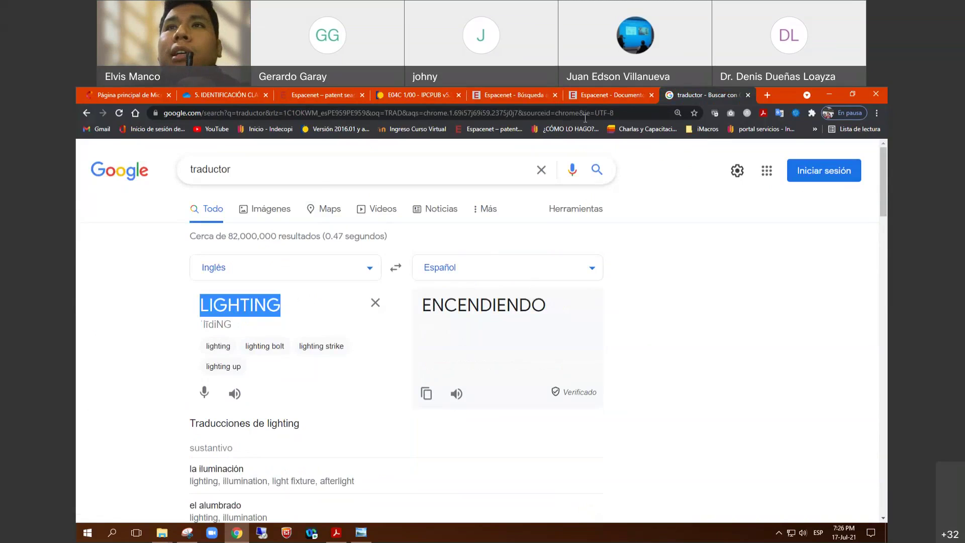
left_click(588, 95)
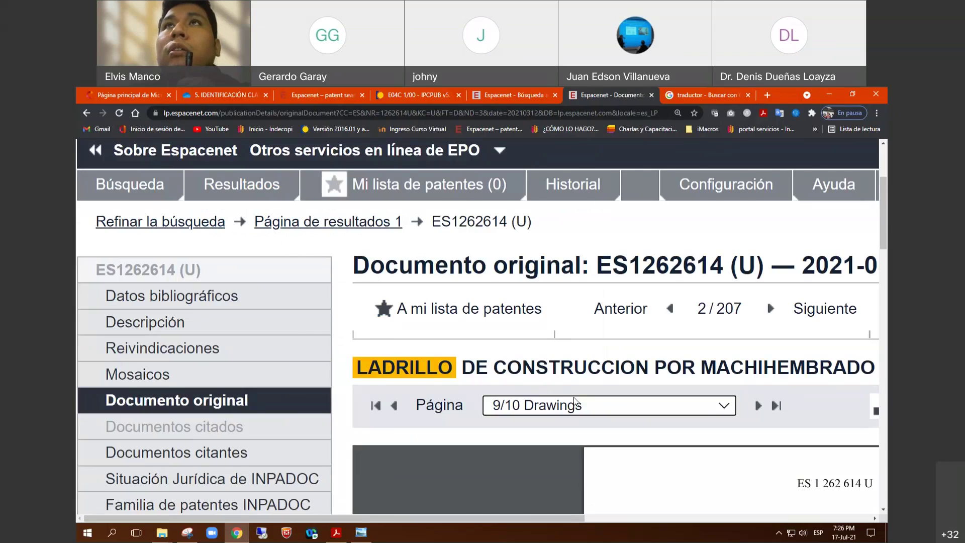
key("super+Down")
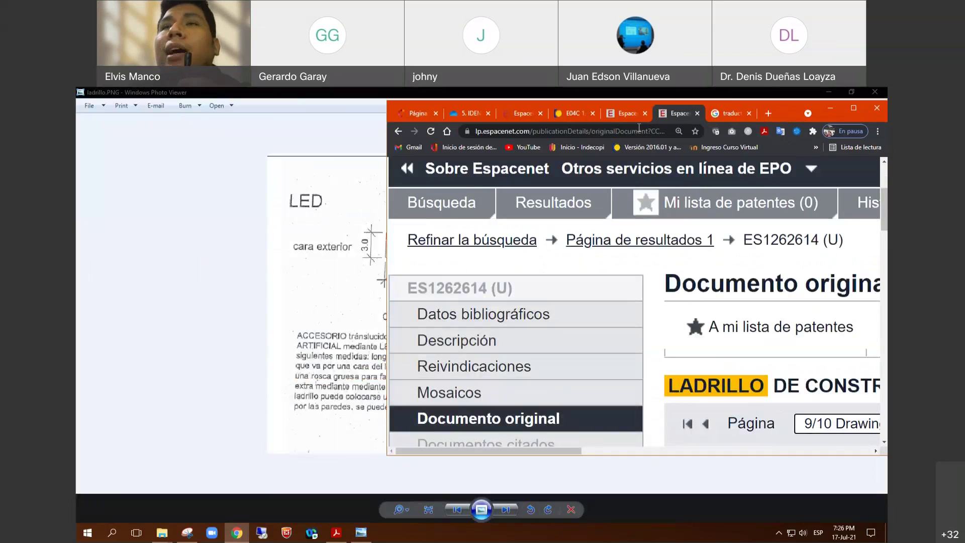
Step: Append OR LIGHTI* to the bracketed title alternatives after ILLUMIN*
double_click(628, 113)
left_click(665, 395)
type("OR LUMIN* OR ILLUMIN* OR")
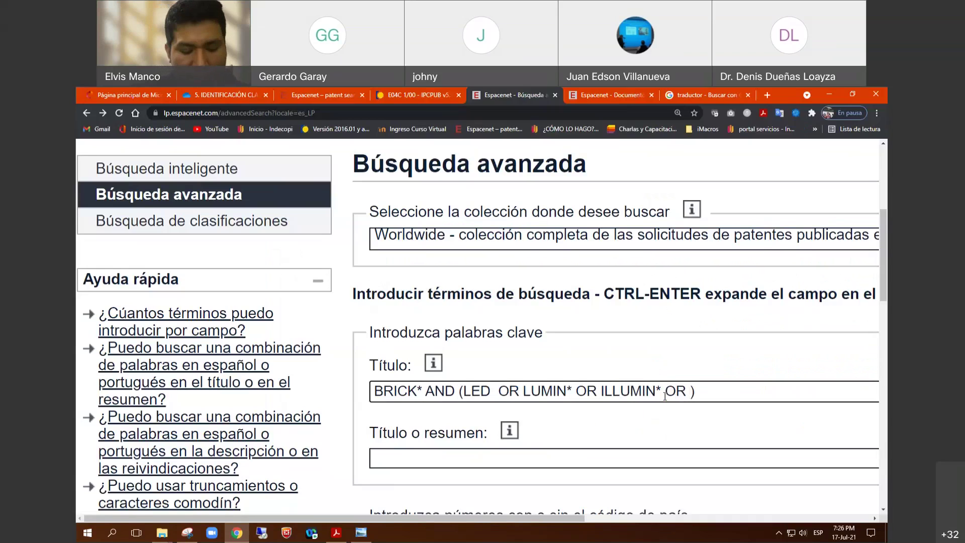
type("LIGHTING")
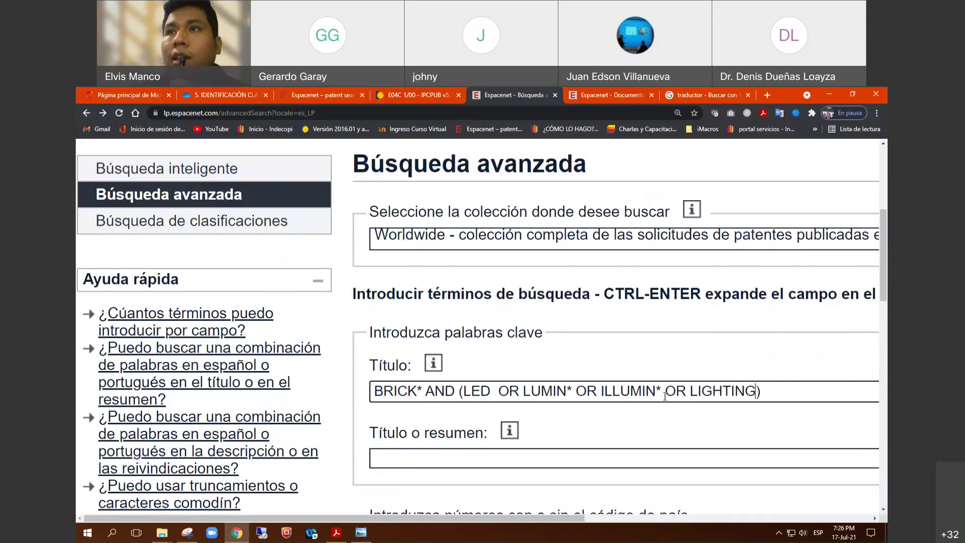
key("BackSpace")
key("BackSpace")
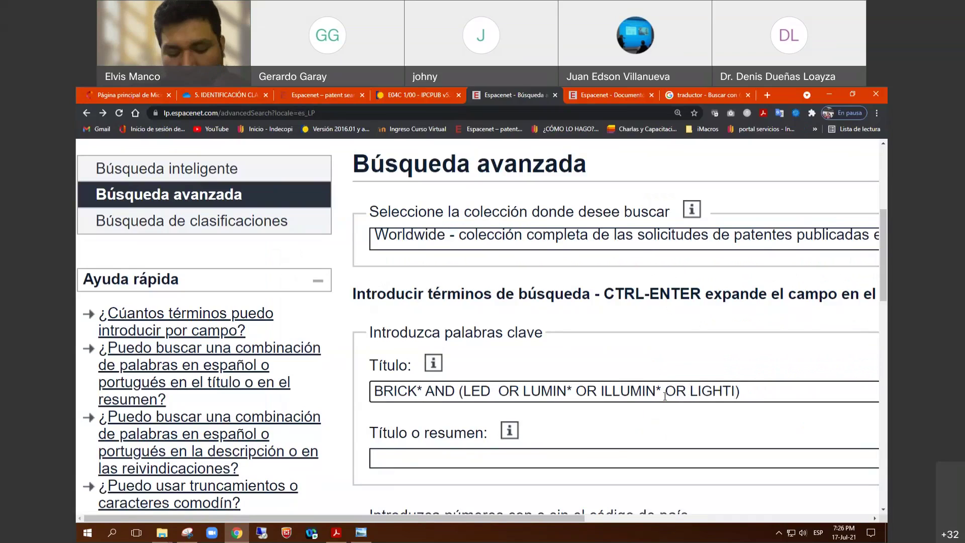
type("n")
key("BackSpace")
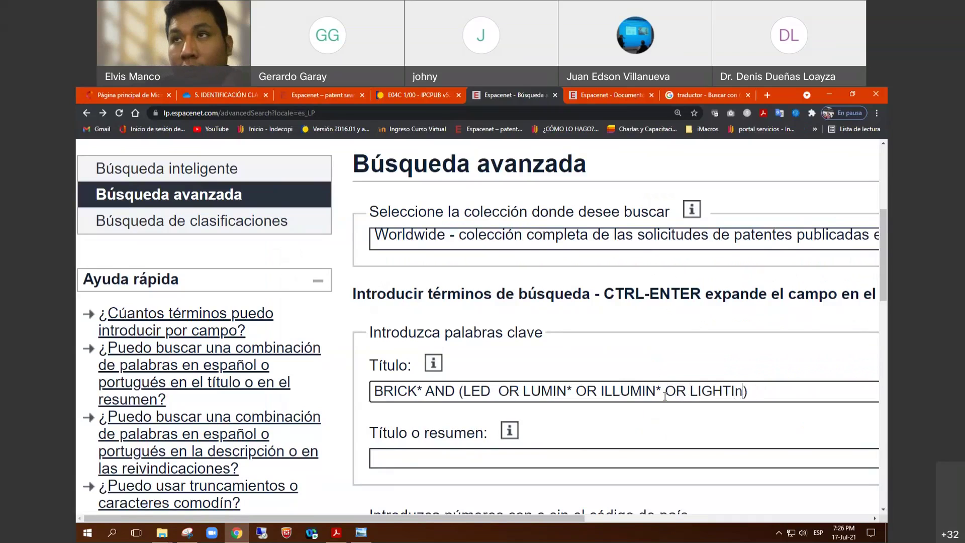
type("ng")
key("BackSpace")
key("BackSpace")
type("*")
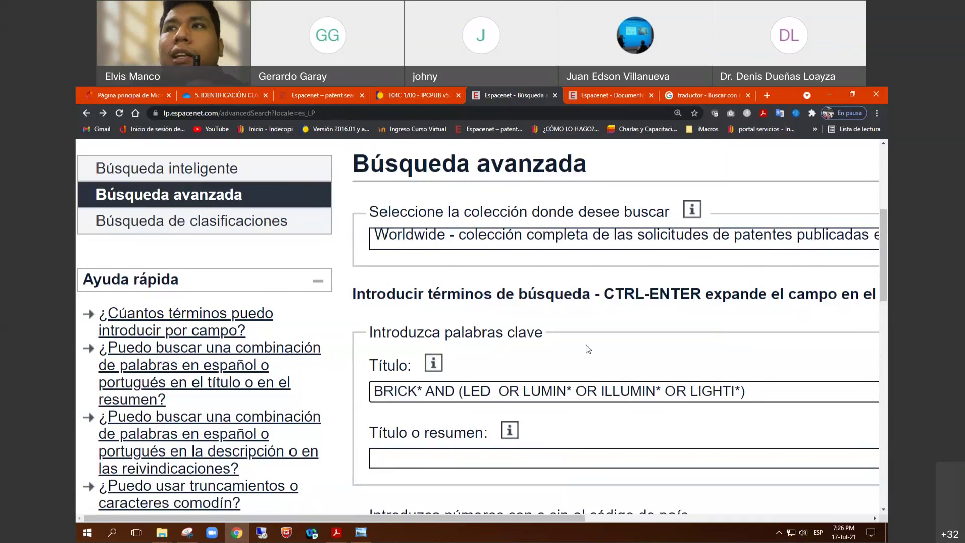
Step: Play LIGHTING's pronunciation, check the volume, re-paste LIGHTING and listen again
left_click(737, 89)
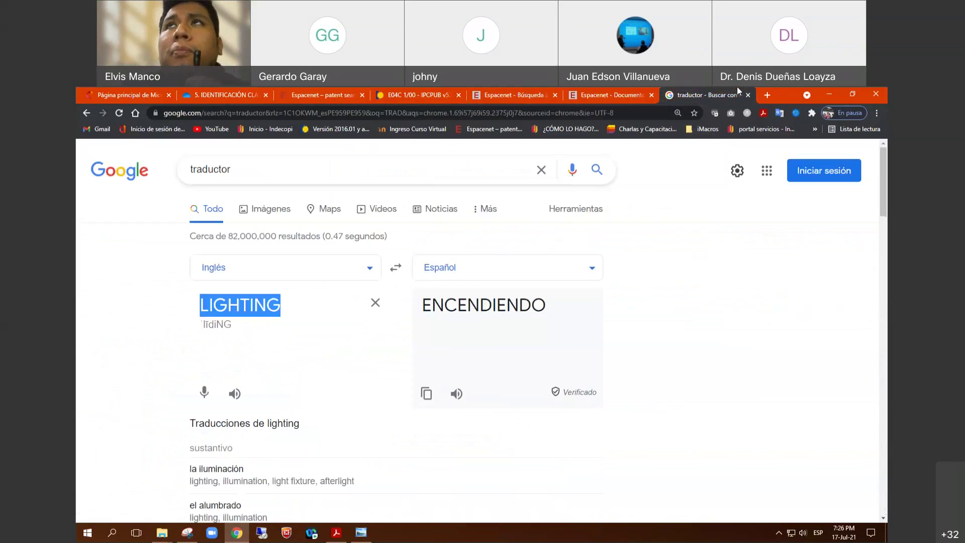
left_click(237, 396)
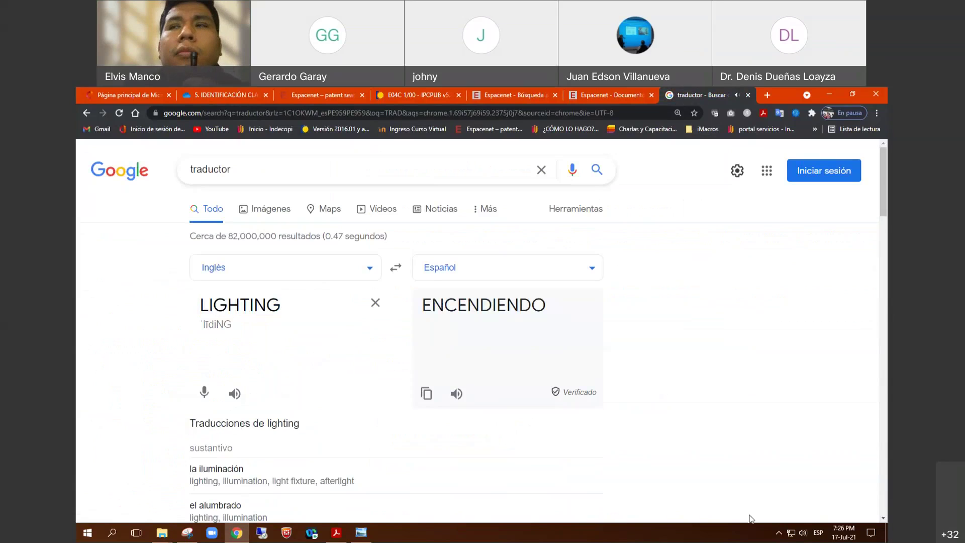
left_click(809, 537)
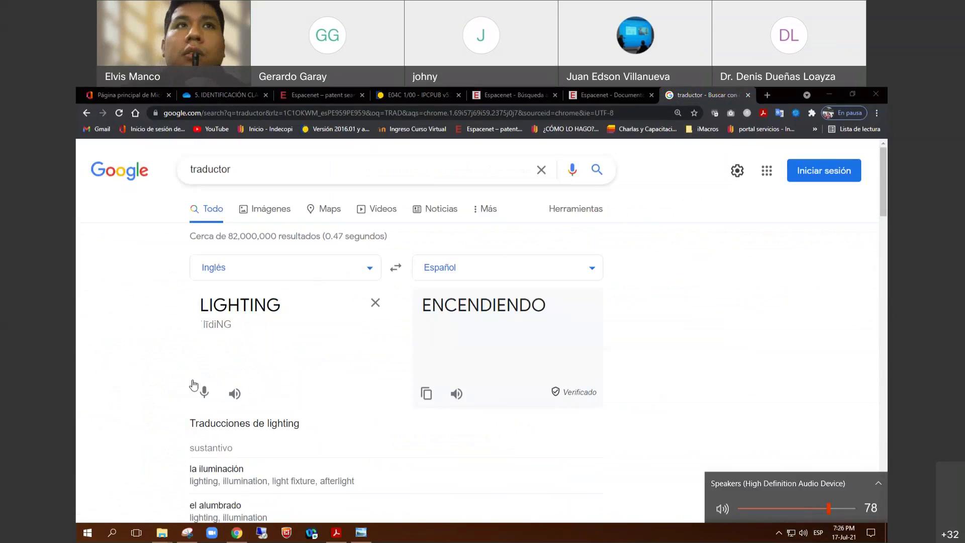
left_click(208, 395)
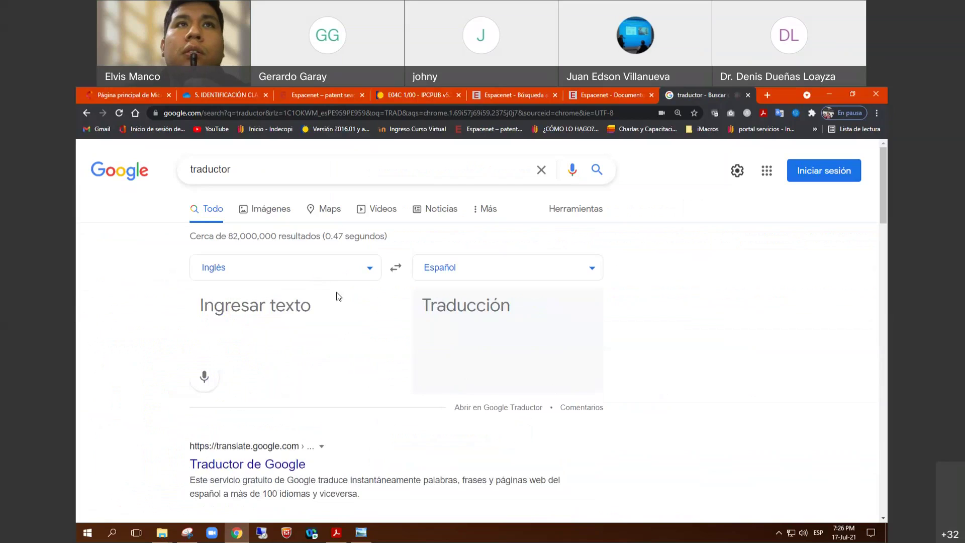
left_click(246, 334)
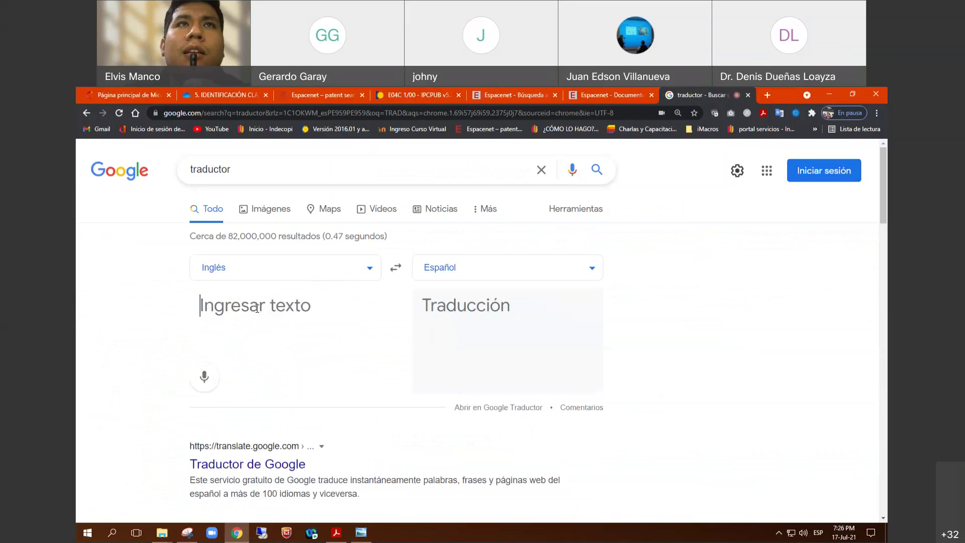
key("ctrl+v")
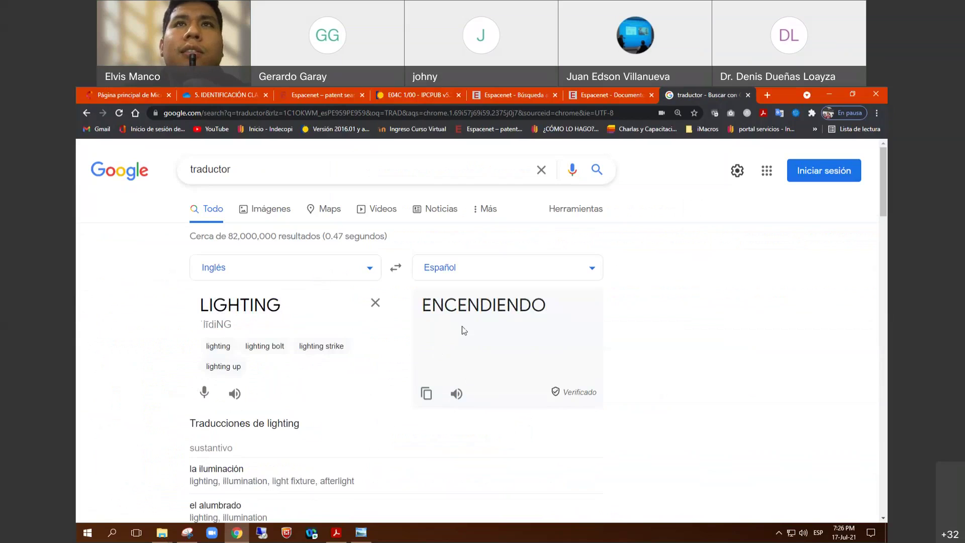
left_click(236, 396)
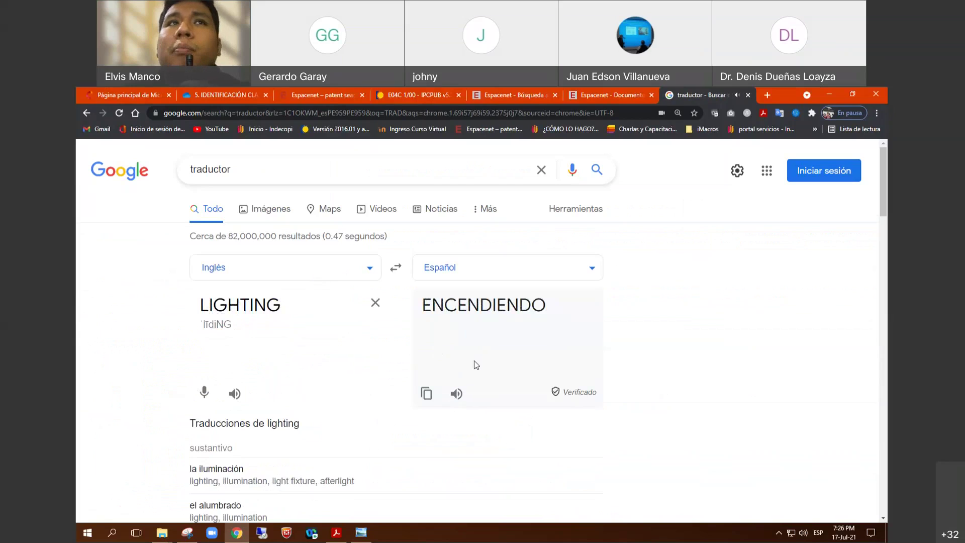
scroll(476, 363, "down", 1)
scroll(474, 362, "down", 1)
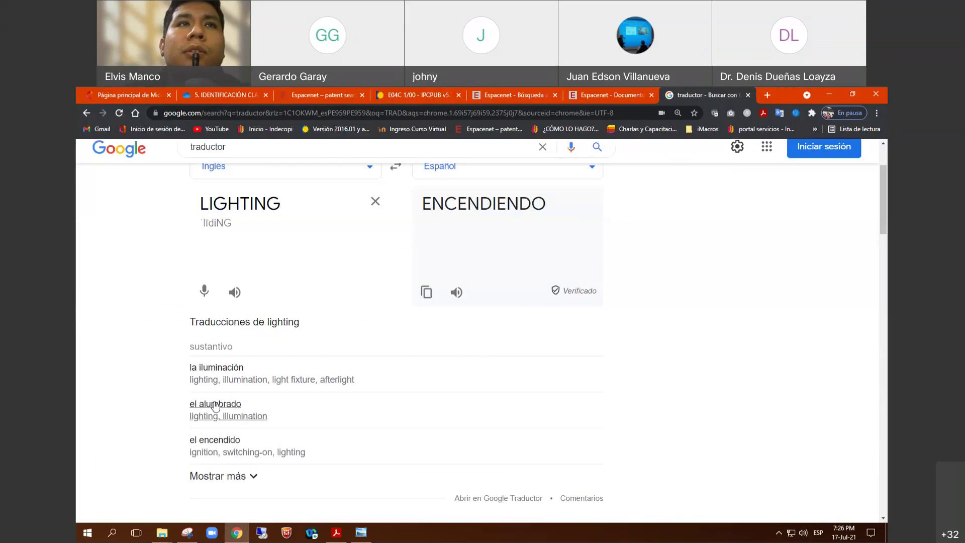
scroll(167, 435, "up", 1)
scroll(168, 437, "up", 1)
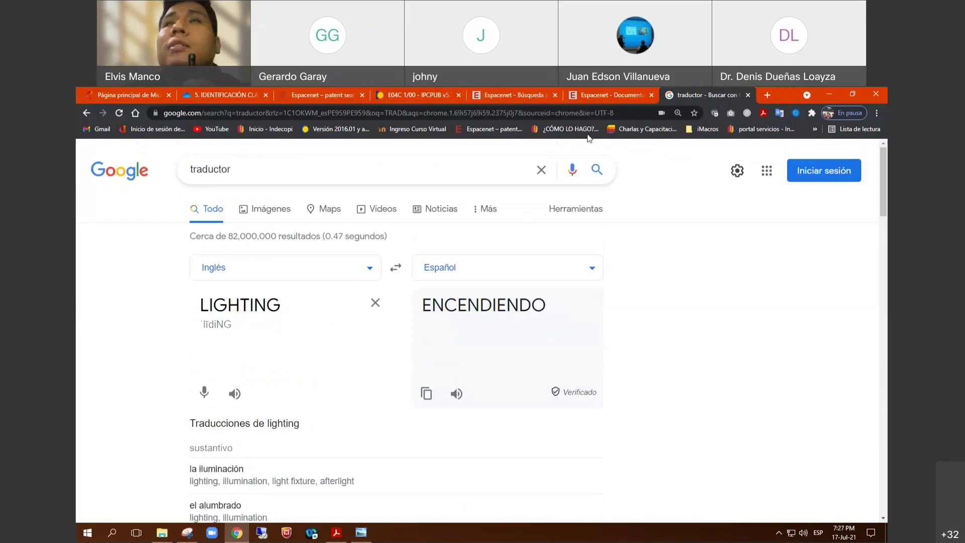
Step: Return to the Búsqueda avanzada form, review the title query and zoom out to reach BUSCAR
left_click(614, 95)
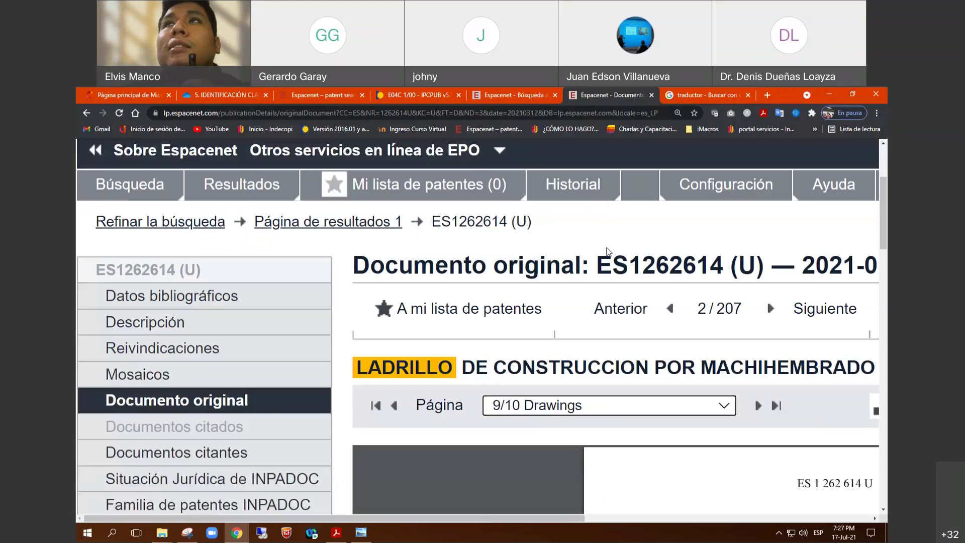
key("super+Down")
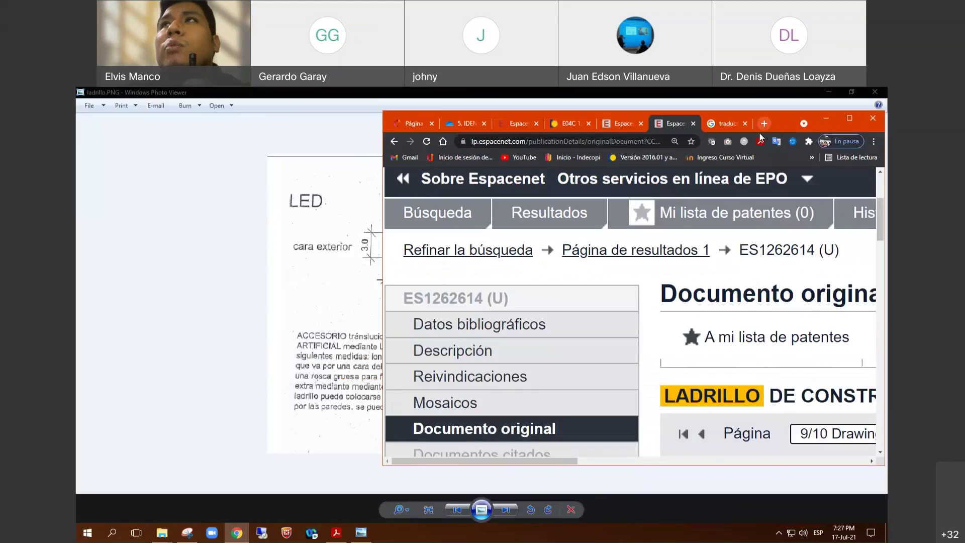
key("ctrl+shift+Tab")
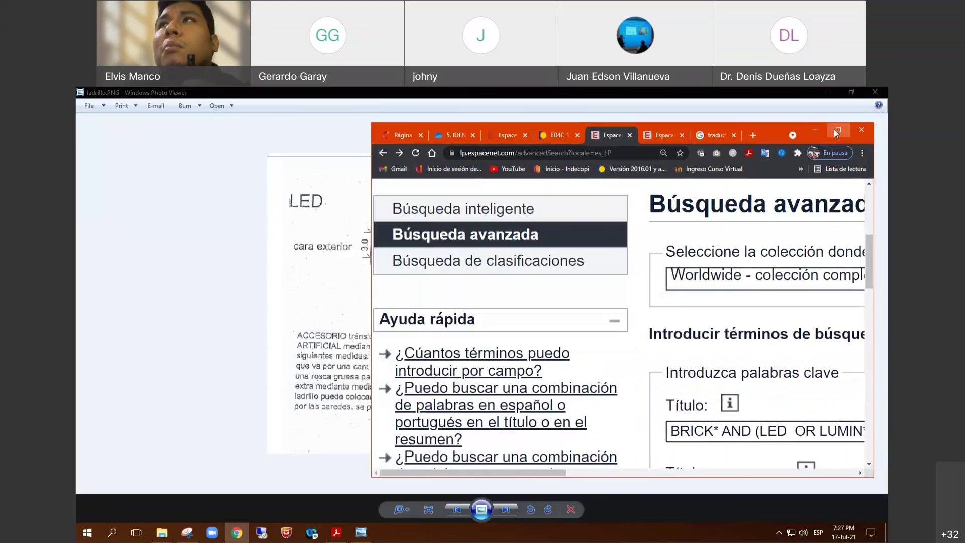
left_click(838, 131)
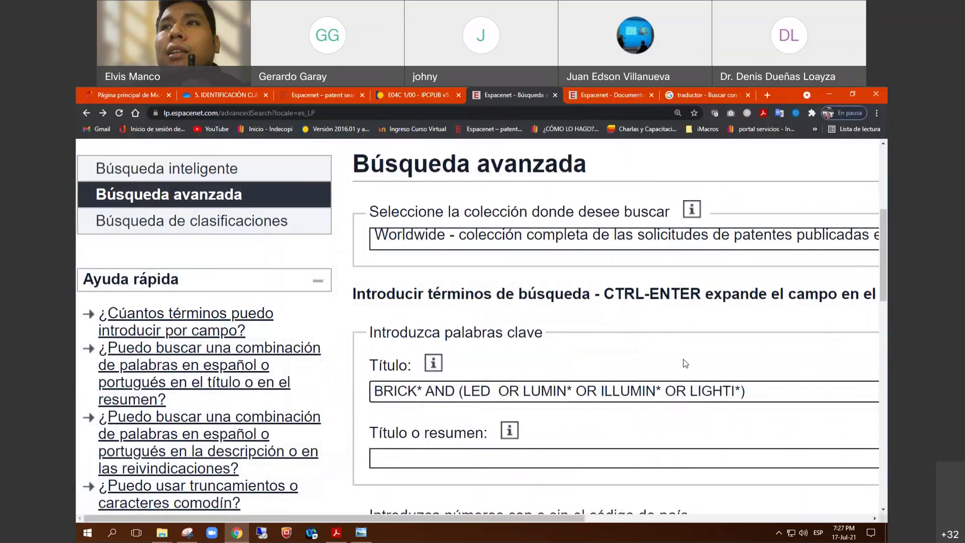
left_click(732, 392)
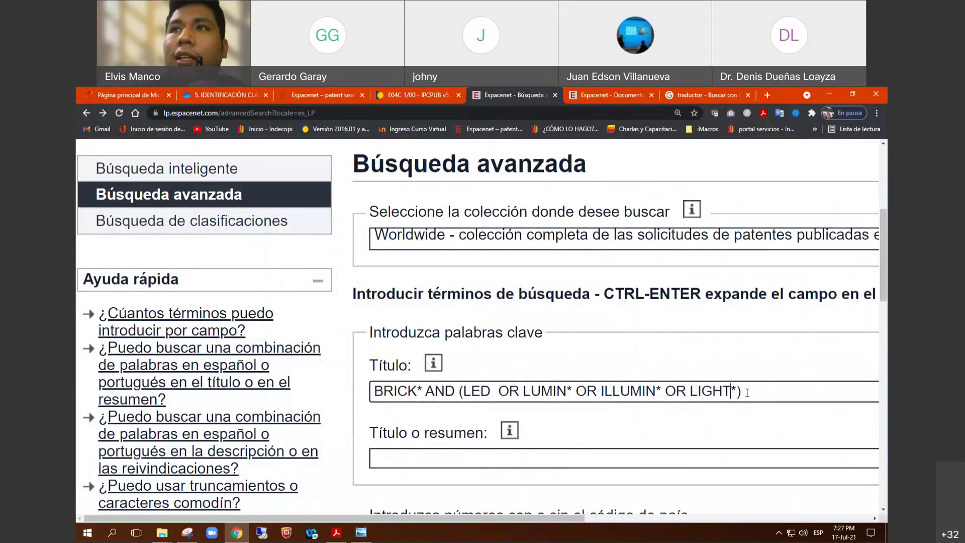
scroll(754, 393, "down", 1)
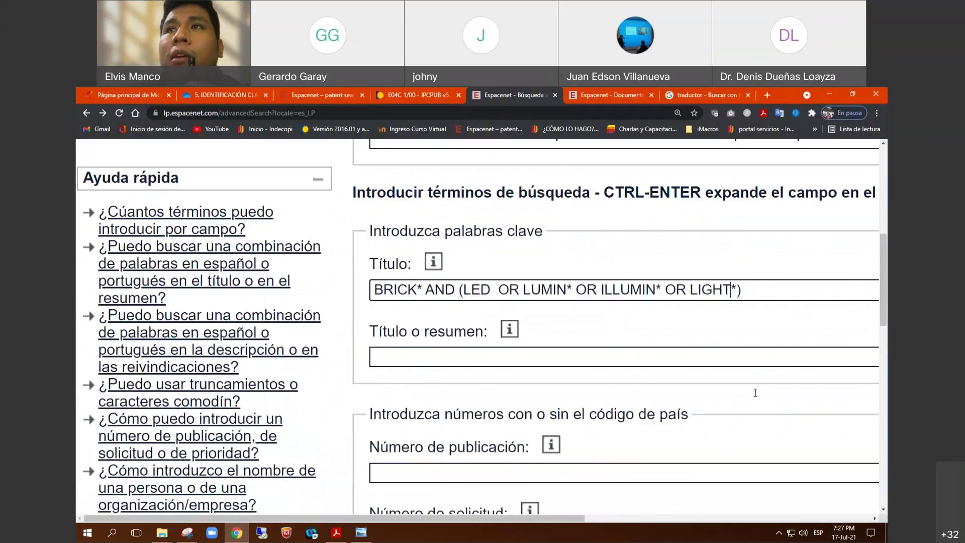
scroll(756, 392, "up", 2)
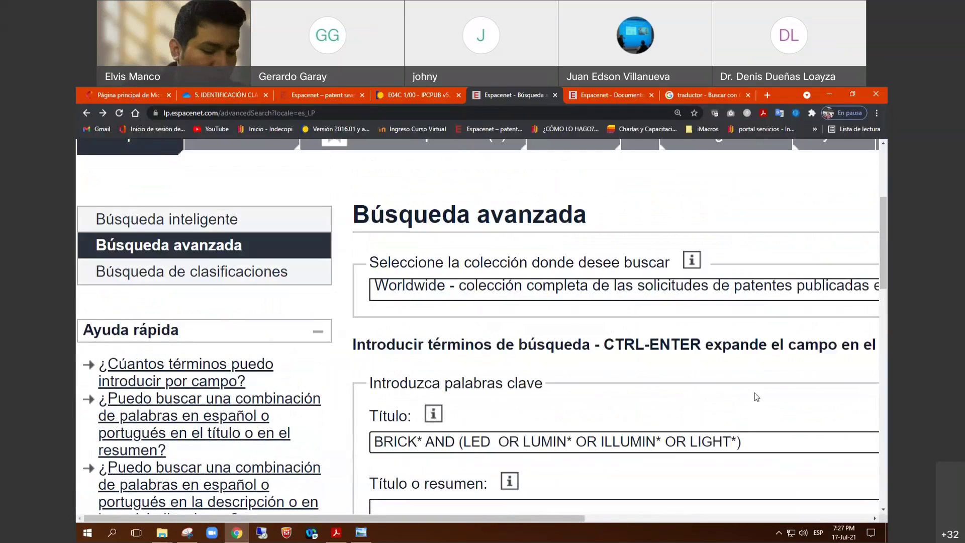
key("ctrl+minus")
key("ctrl+minus")
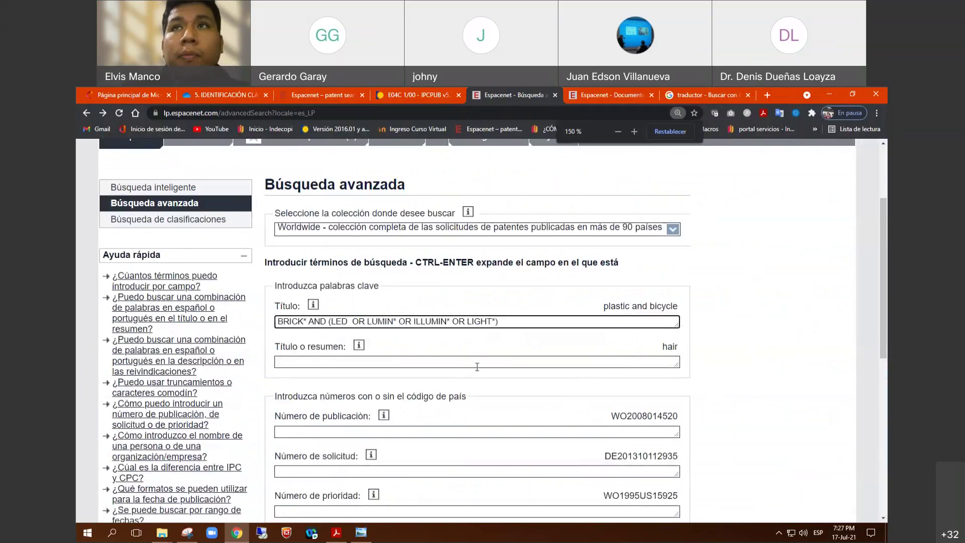
scroll(502, 352, "down", 7)
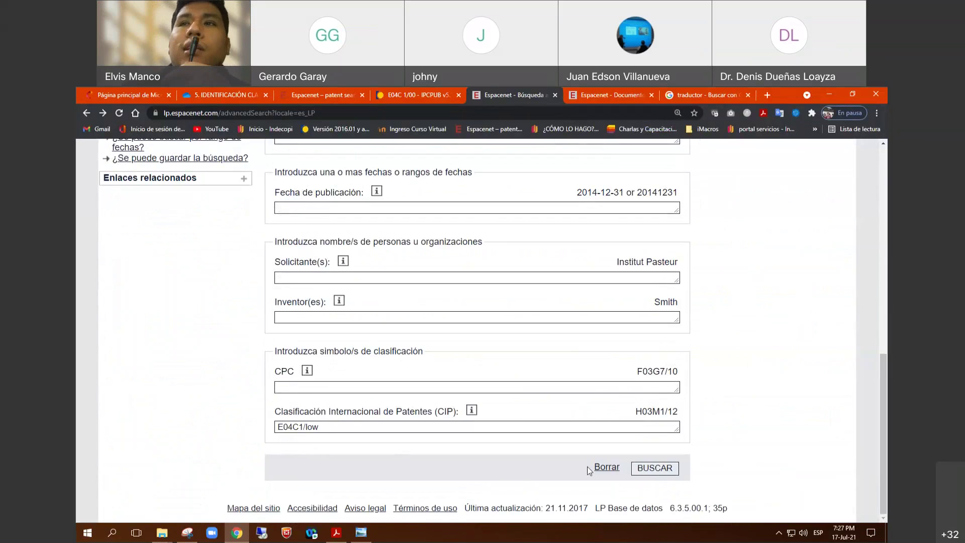
Step: Run the search and begin scrolling through the roughly 331 results
left_click(665, 471)
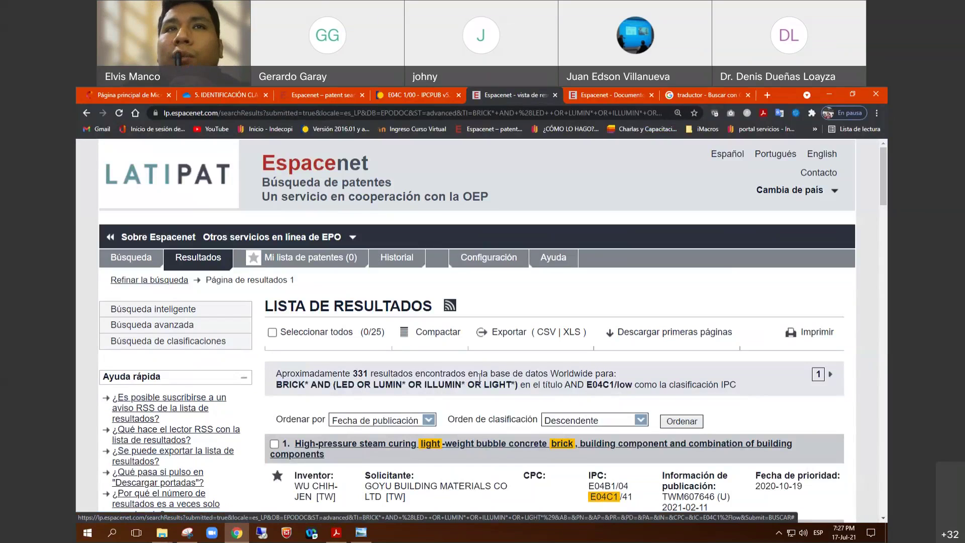
scroll(480, 378, "down", 2)
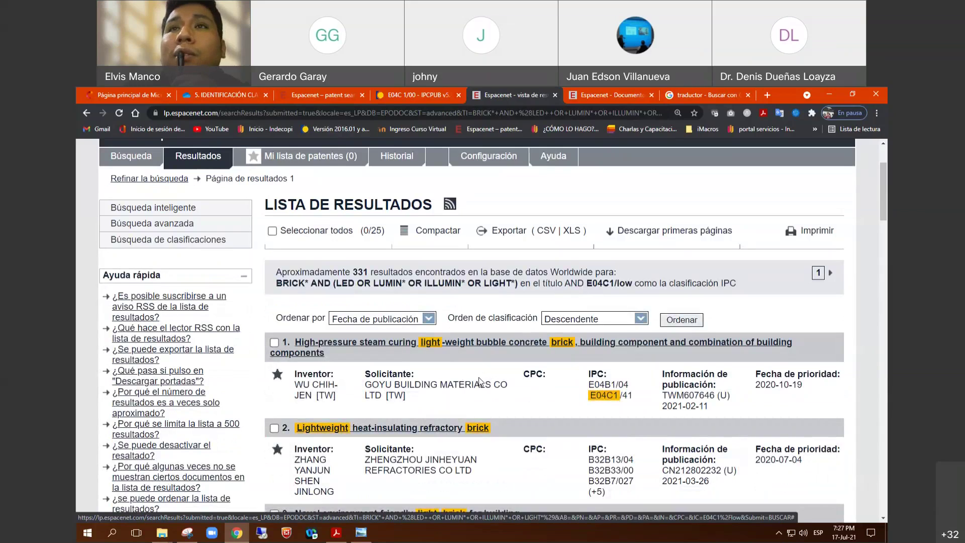
scroll(479, 382, "down", 1)
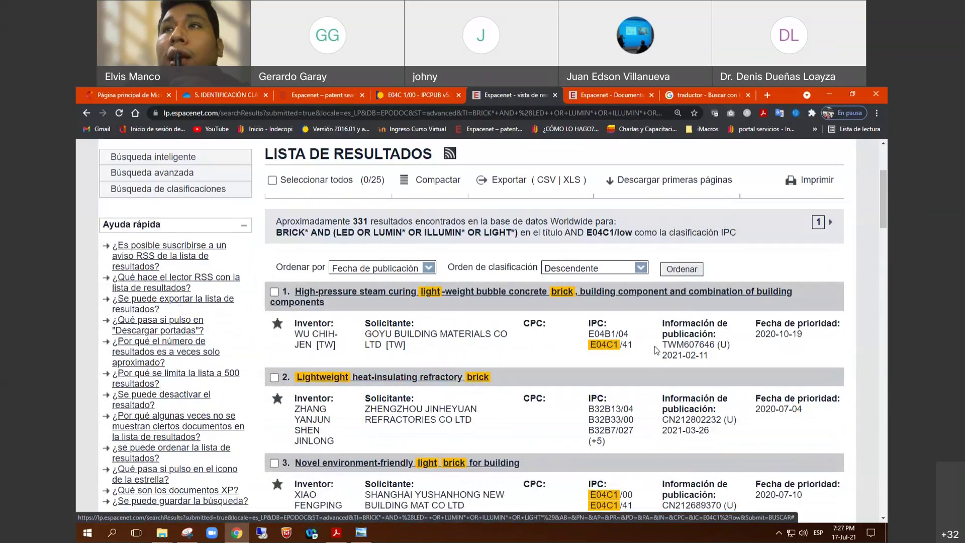
left_click_drag(661, 349, 676, 369)
scroll(677, 343, "down", 1)
Step: Scroll through results page 1, selecting publication country codes to read them
left_click_drag(663, 453, 675, 454)
scroll(663, 431, "down", 12)
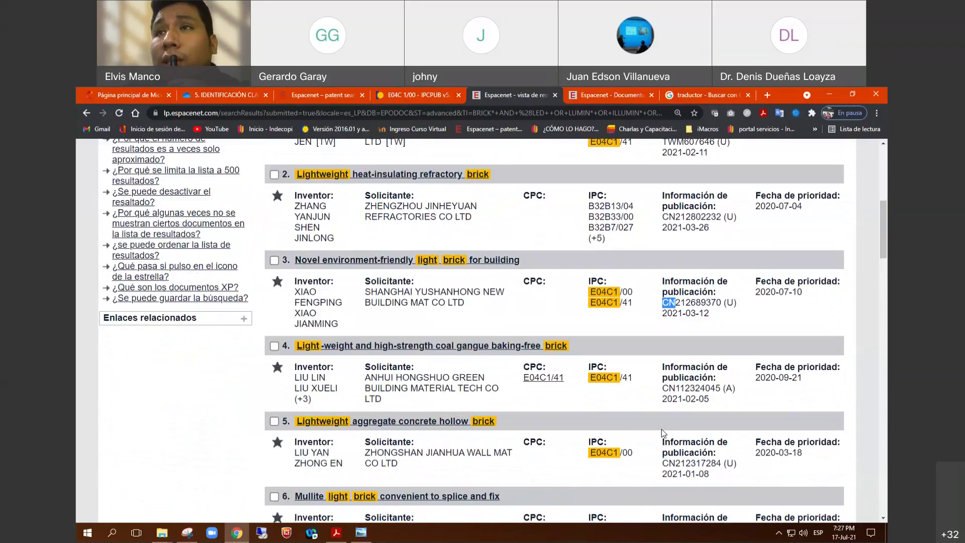
scroll(662, 431, "down", 15)
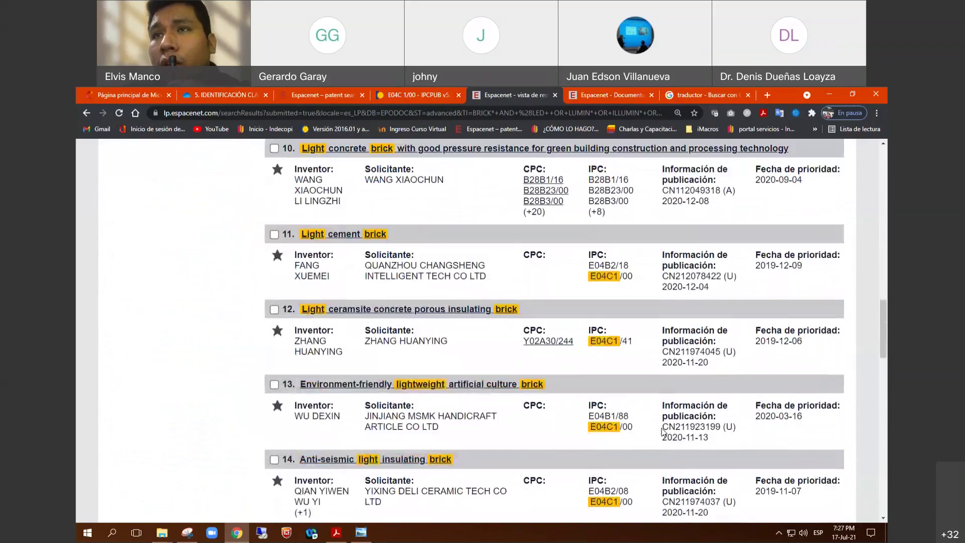
scroll(661, 427, "down", 3)
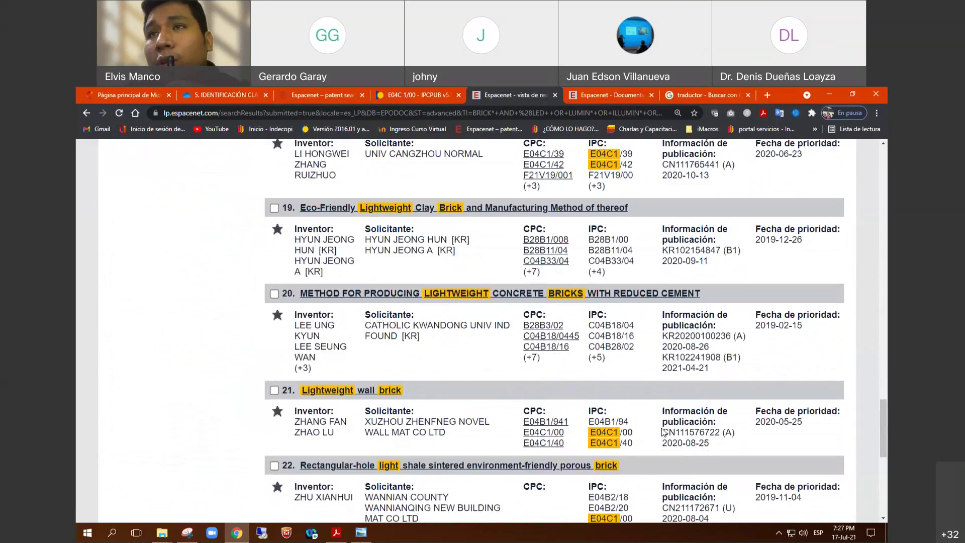
left_click_drag(677, 336, 662, 336)
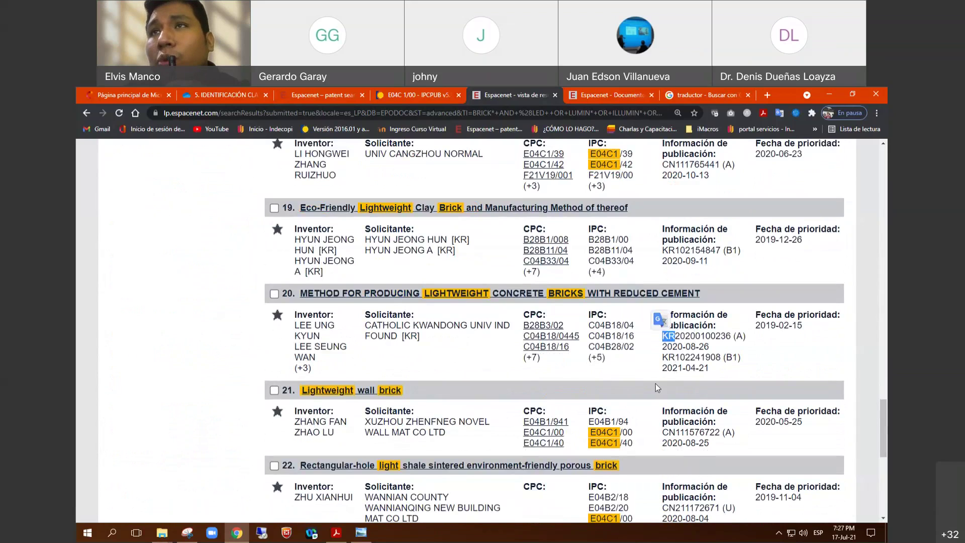
scroll(691, 400, "up", 1)
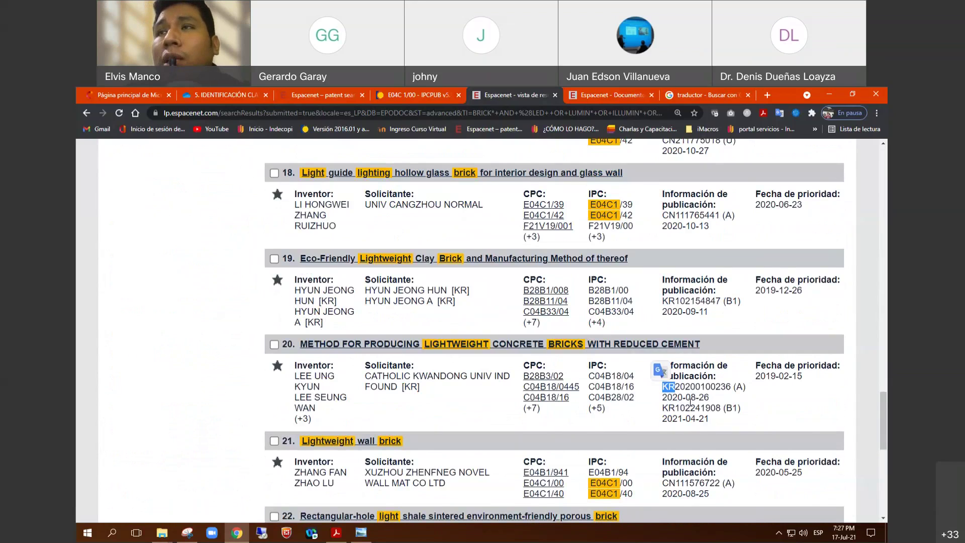
scroll(691, 401, "down", 8)
scroll(690, 402, "down", 1)
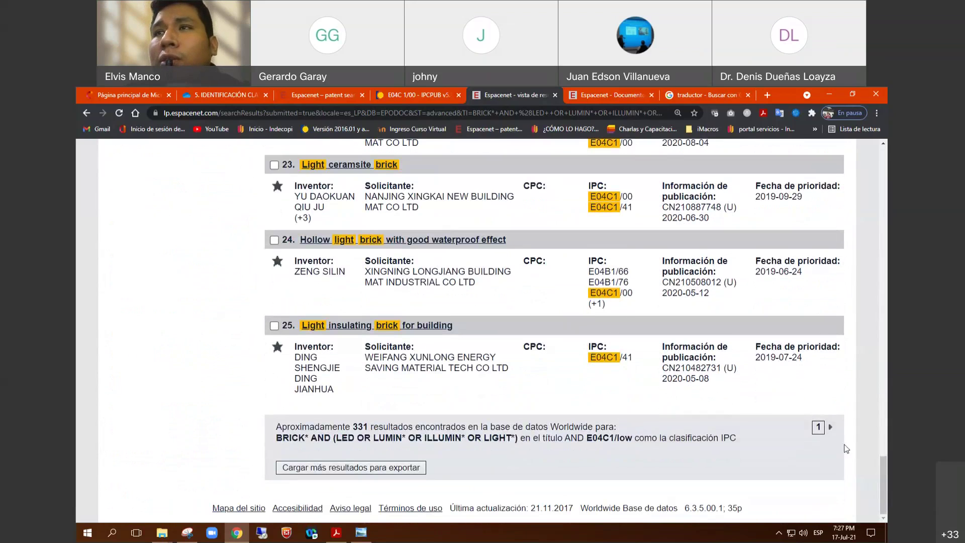
Step: Advance to the next results page and scan down to result 50, noting its LU country code
left_click(831, 426)
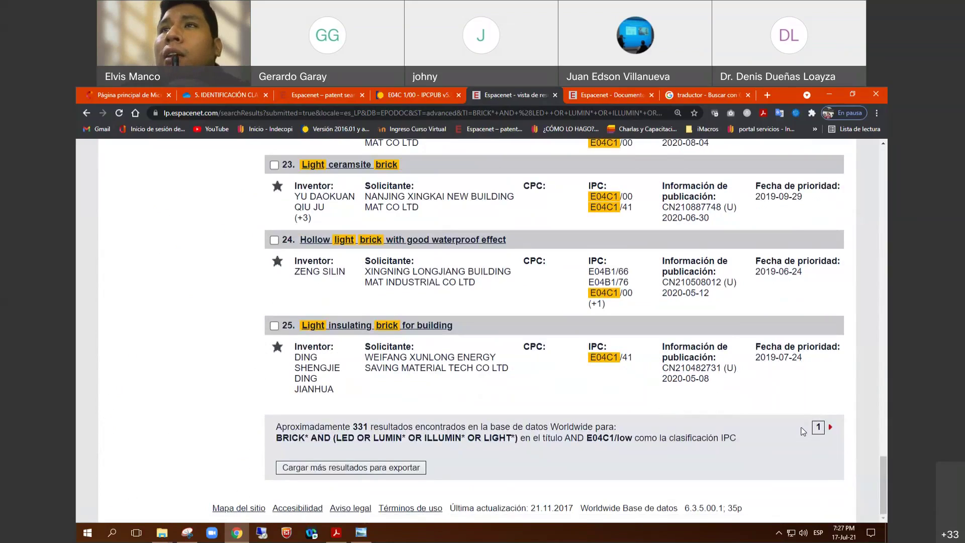
scroll(704, 406, "down", 5)
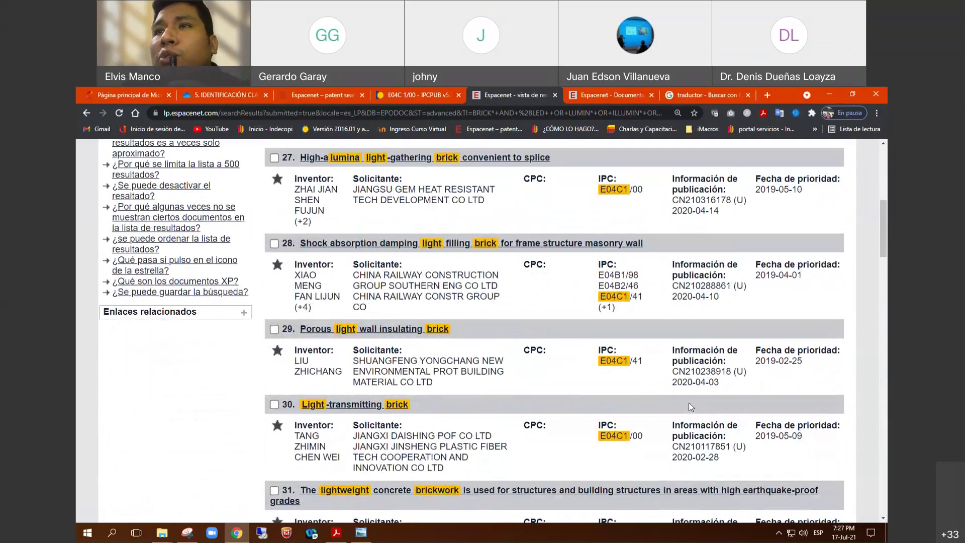
scroll(689, 403, "down", 20)
scroll(689, 404, "down", 10)
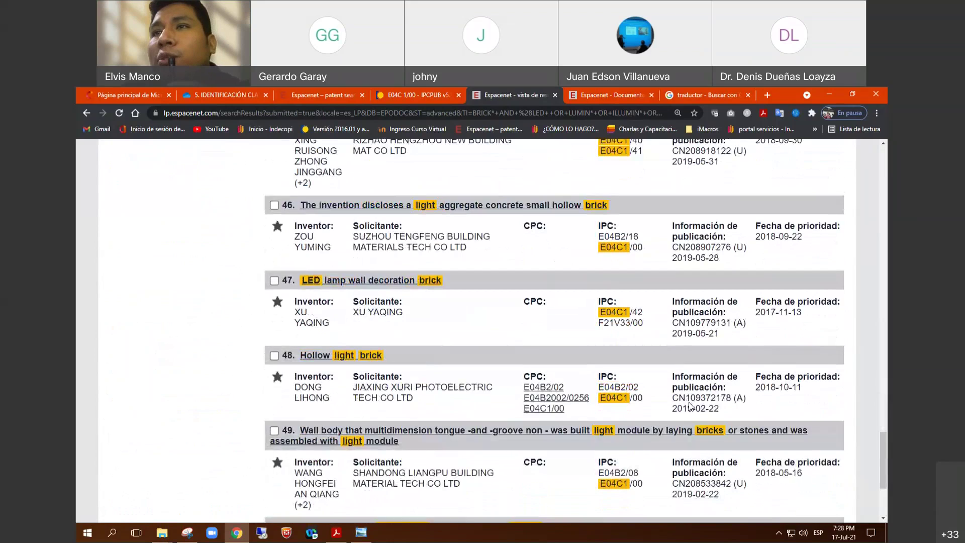
left_click_drag(684, 401, 673, 399)
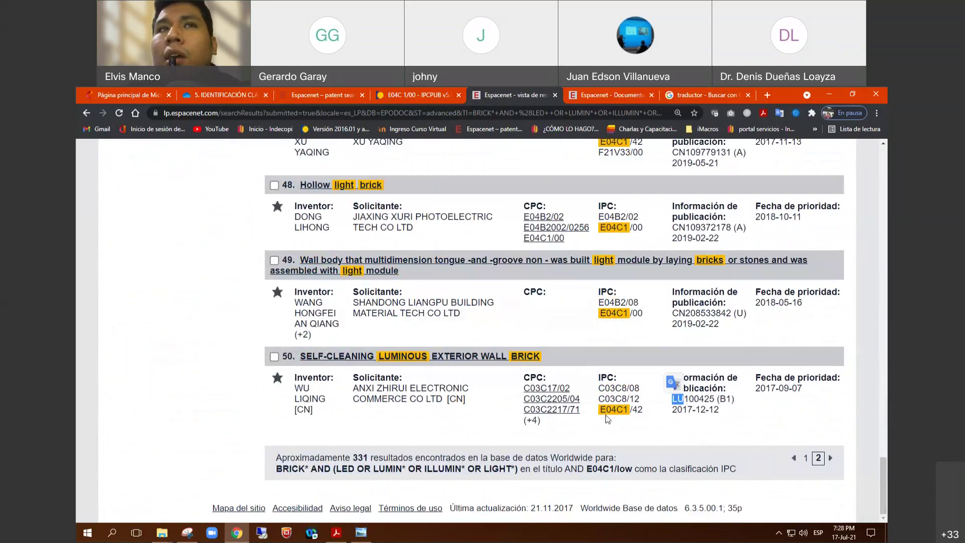
left_click(831, 458)
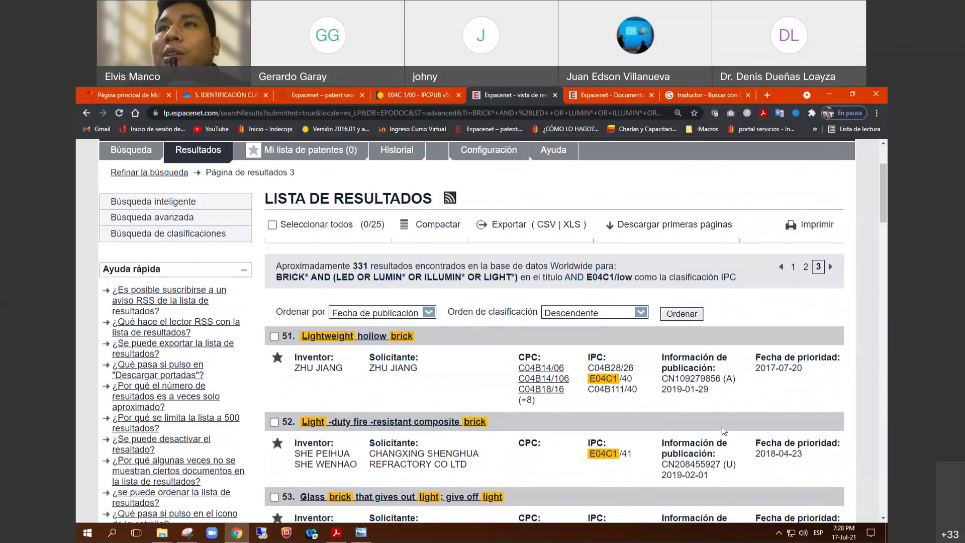
scroll(722, 426, "down", 10)
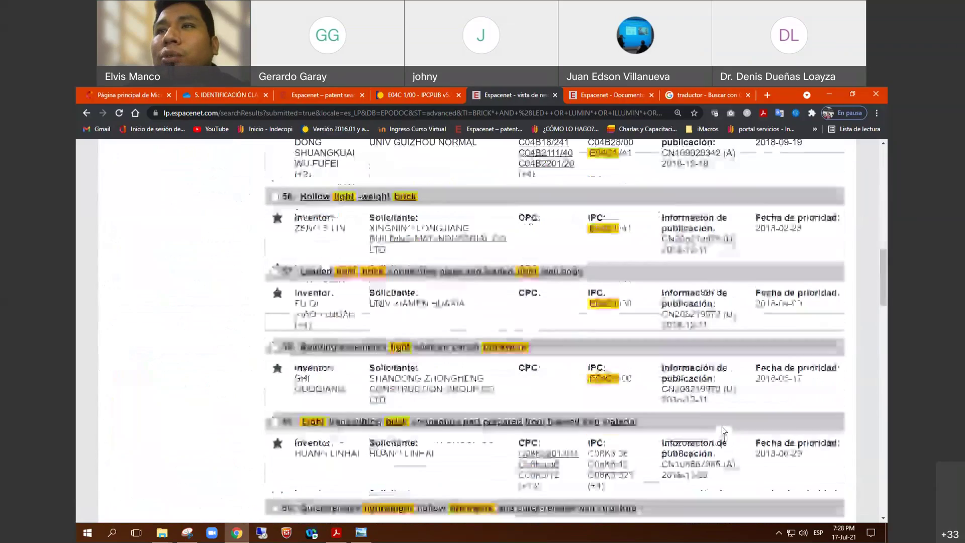
scroll(722, 426, "down", 6)
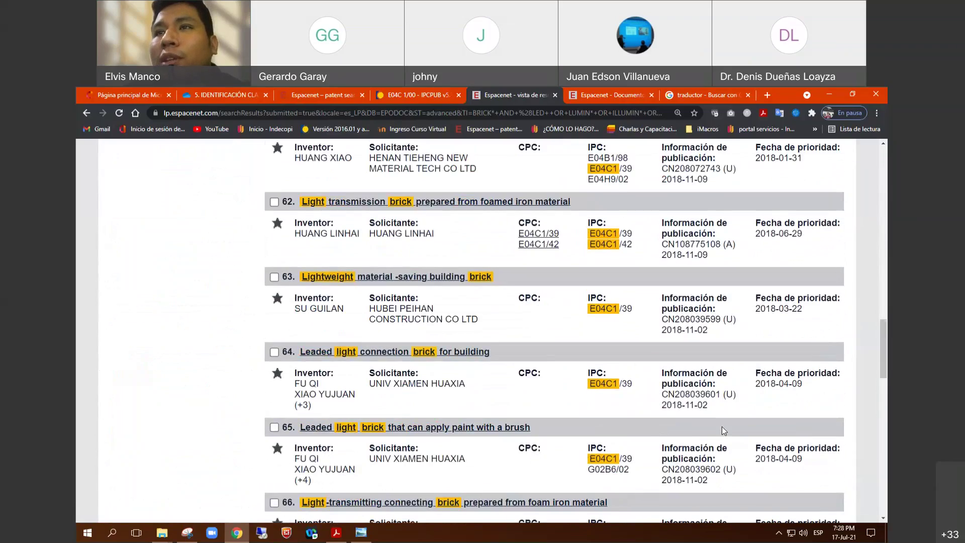
scroll(722, 426, "down", 3)
scroll(721, 427, "down", 9)
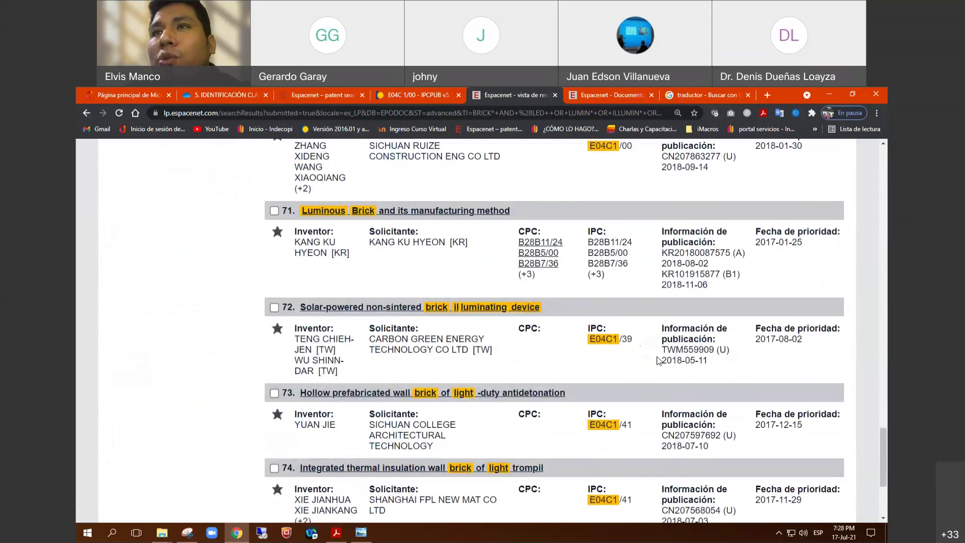
scroll(682, 354, "down", 2)
scroll(681, 353, "down", 1)
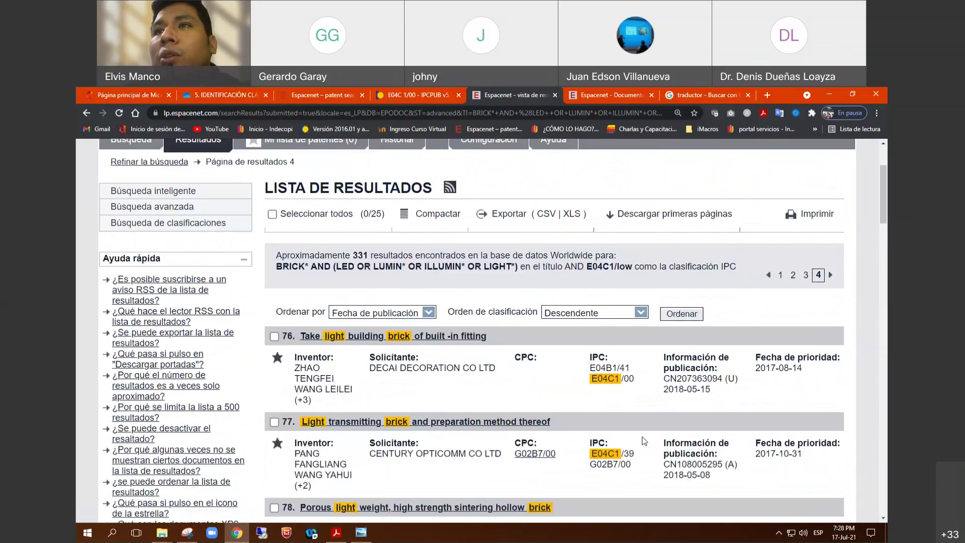
scroll(644, 441, "down", 3)
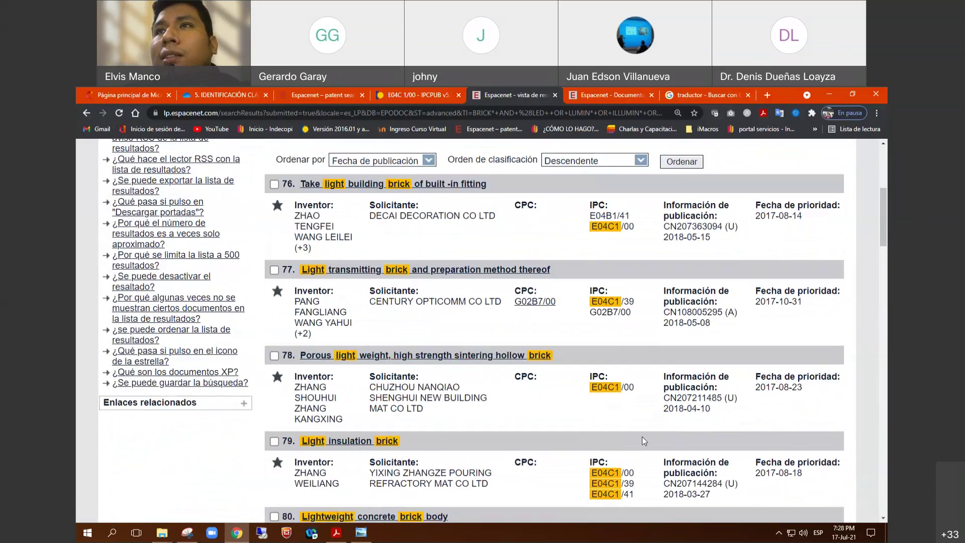
scroll(645, 441, "down", 4)
scroll(644, 441, "down", 10)
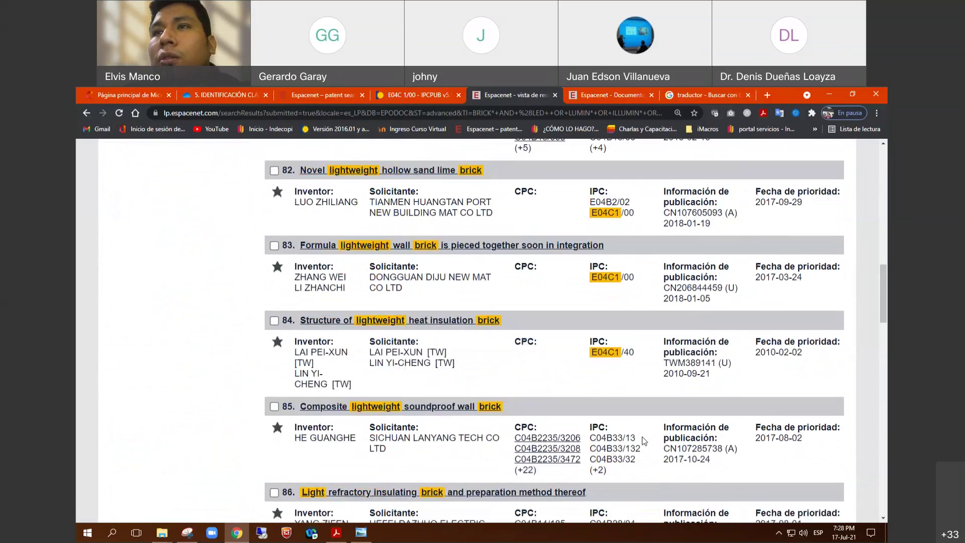
scroll(645, 441, "down", 15)
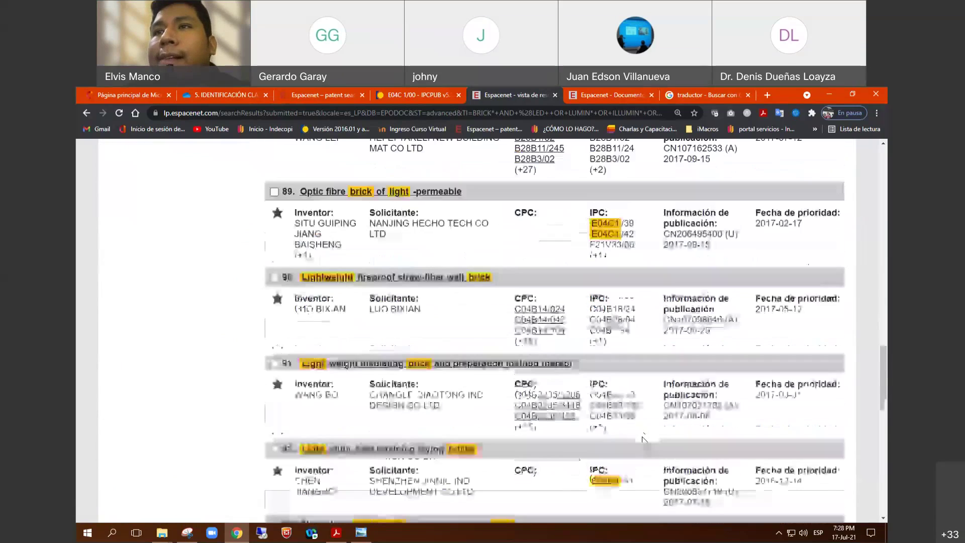
scroll(645, 441, "down", 4)
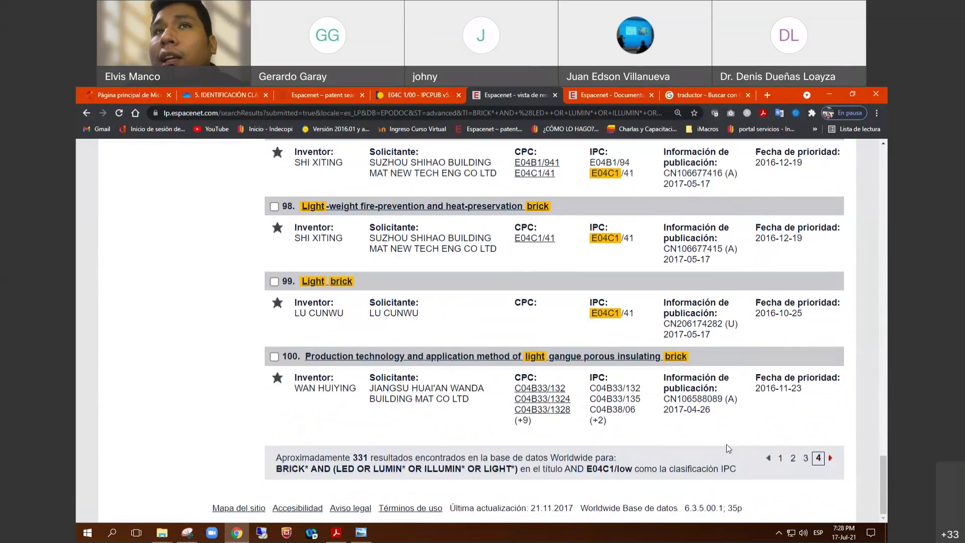
scroll(726, 444, "down", 3)
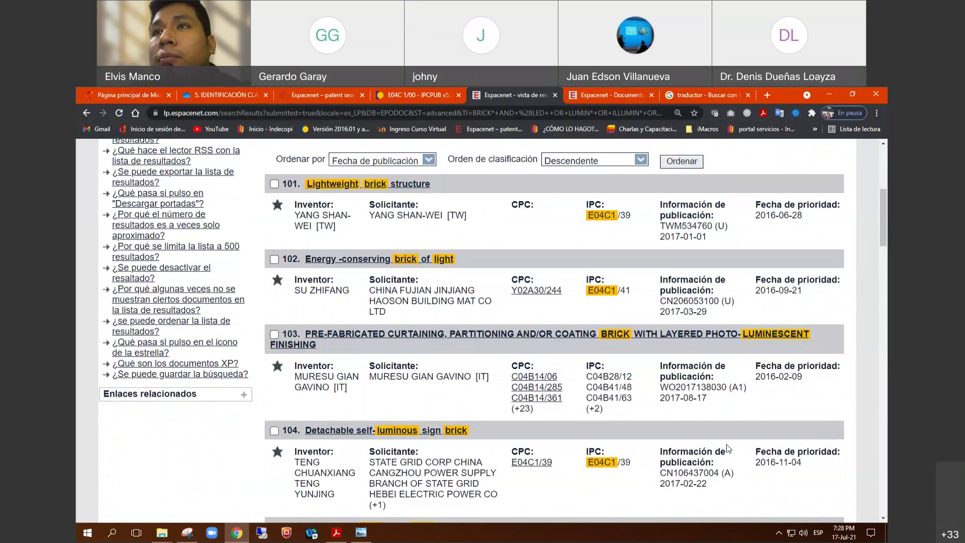
scroll(726, 444, "up", 1)
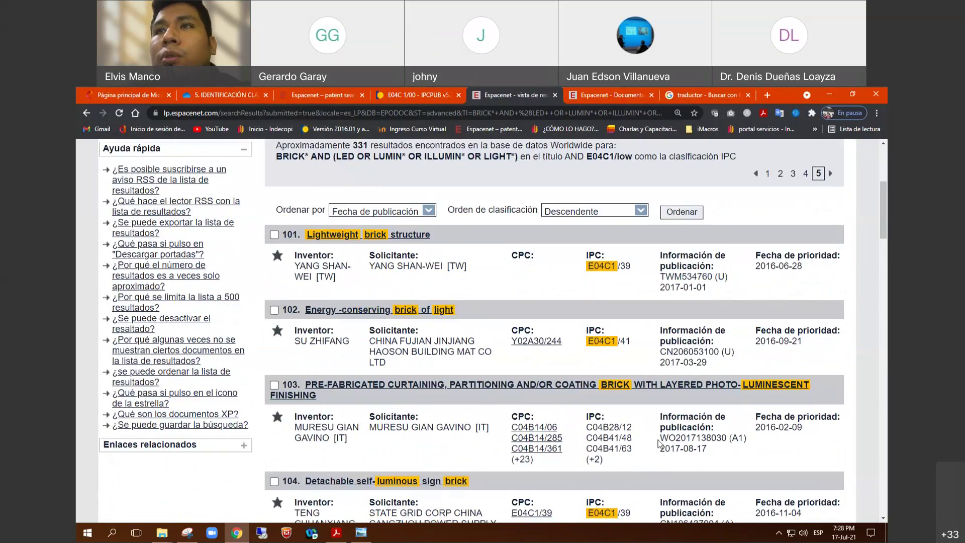
left_click_drag(660, 437, 677, 438)
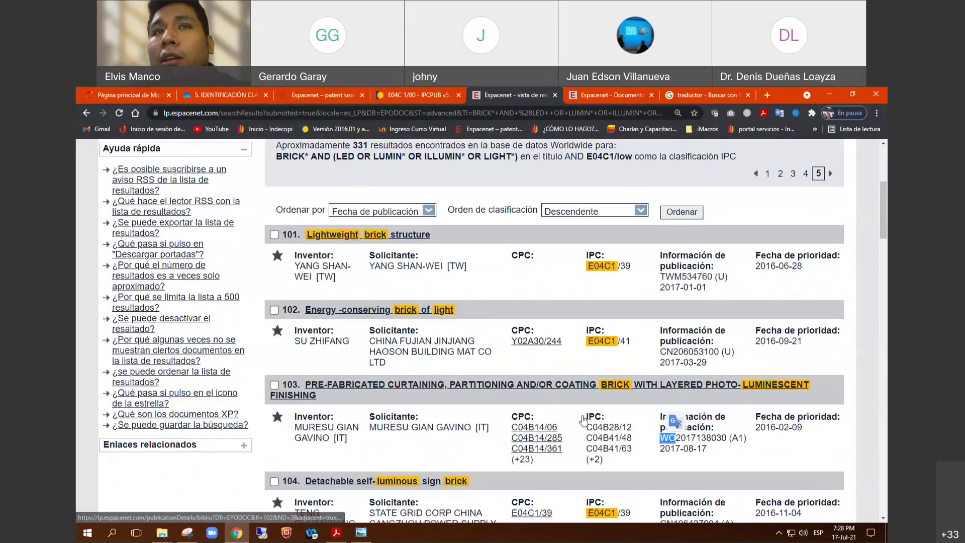
scroll(669, 431, "down", 1)
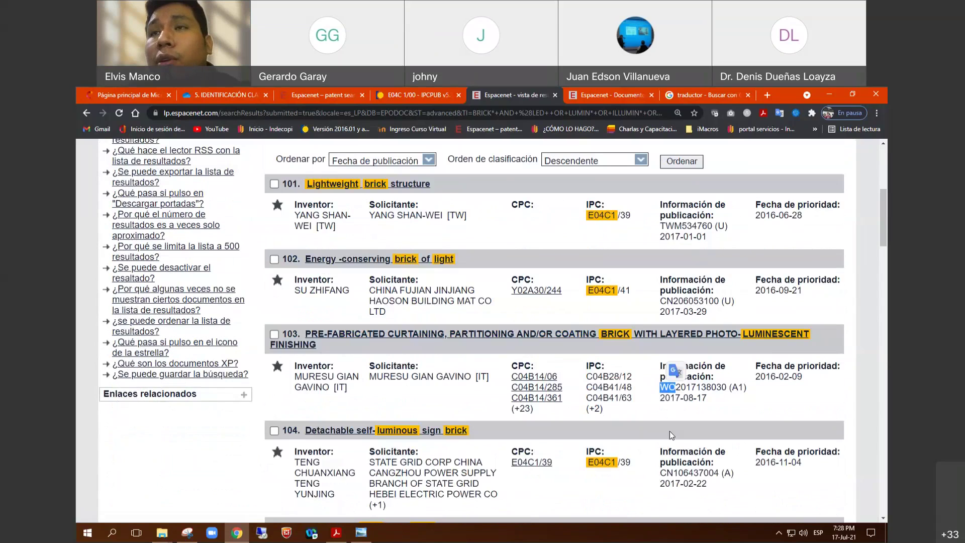
scroll(670, 431, "down", 15)
scroll(704, 441, "down", 15)
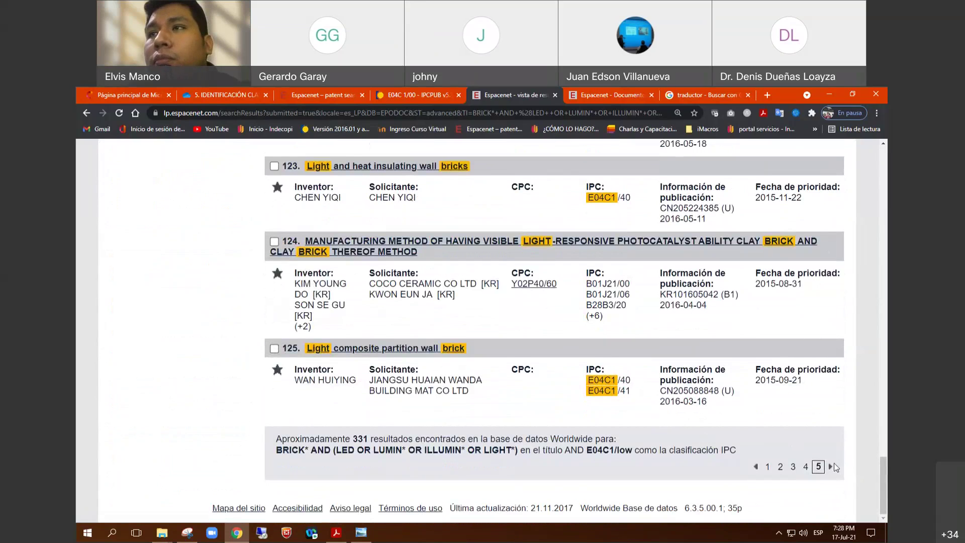
Step: Page forward once more, scroll to the bottom, then jump back to results page 1
left_click(831, 468)
scroll(677, 431, "down", 4)
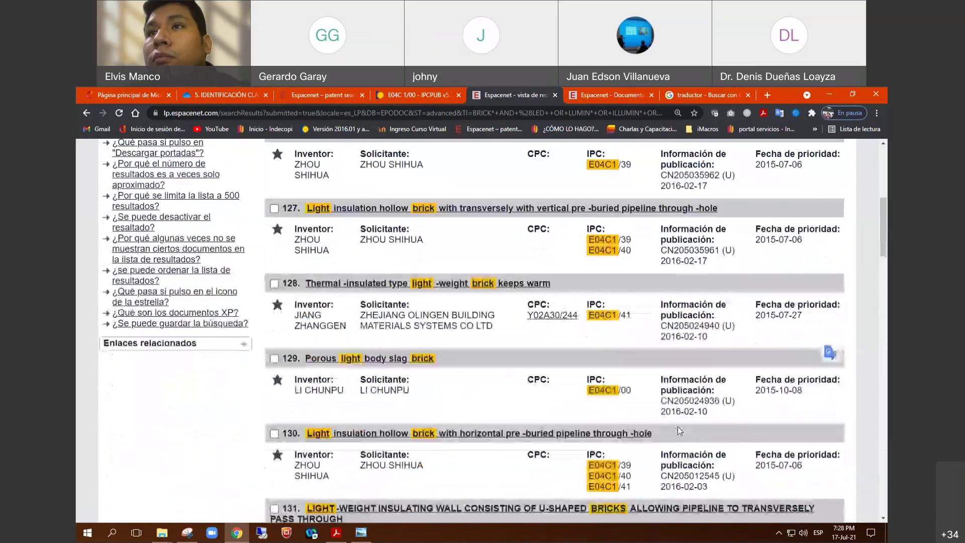
scroll(679, 431, "down", 3)
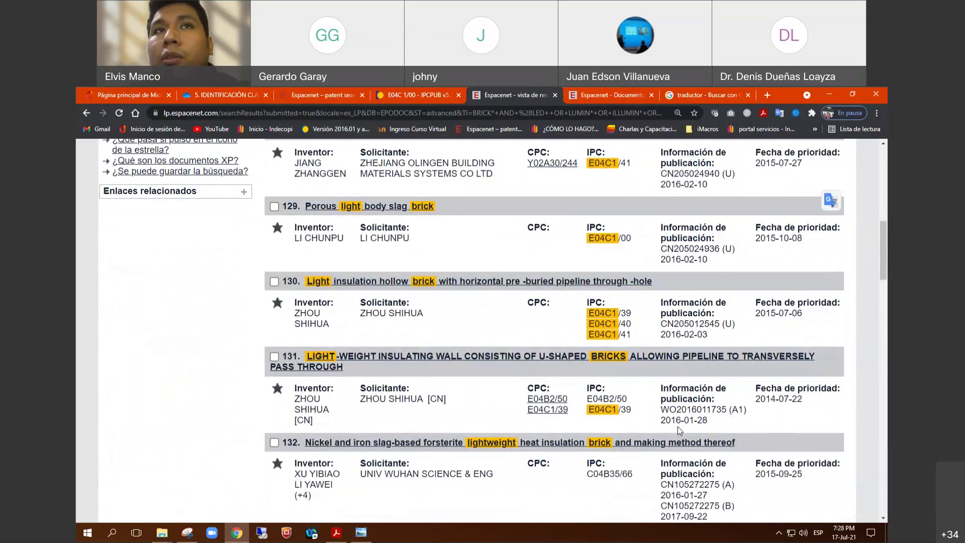
scroll(677, 426, "down", 18)
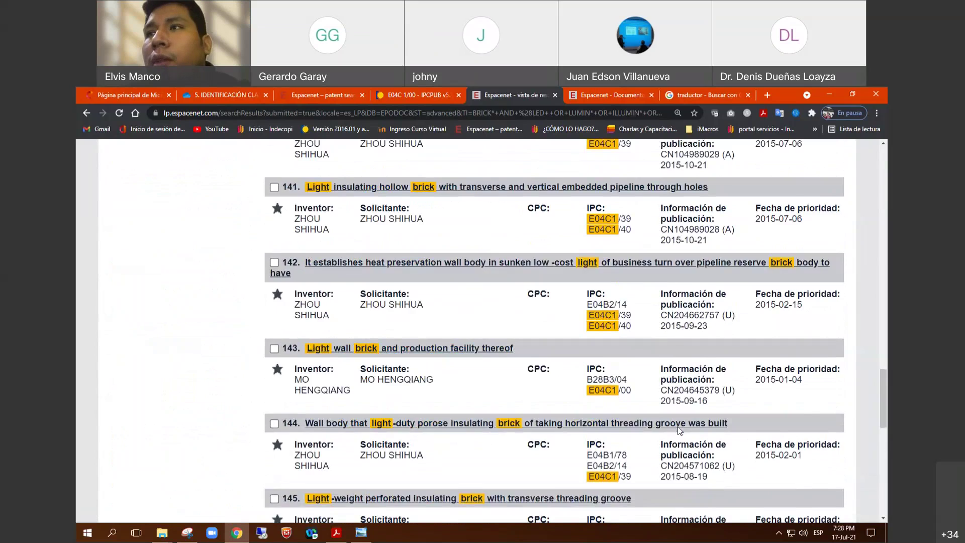
scroll(677, 426, "down", 10)
left_click(749, 467)
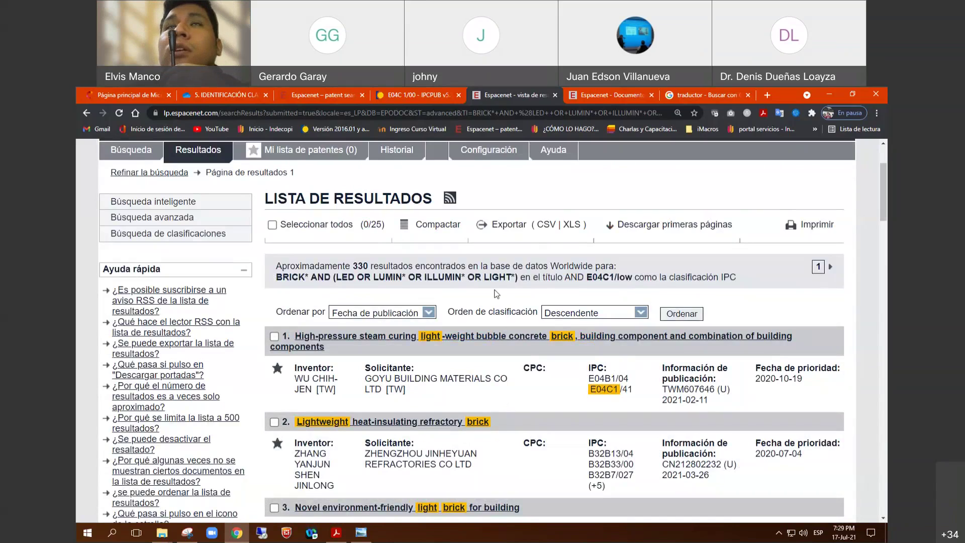
Step: Maximize the browser window and go back to the advanced search form
left_click_drag(785, 94, 526, 233)
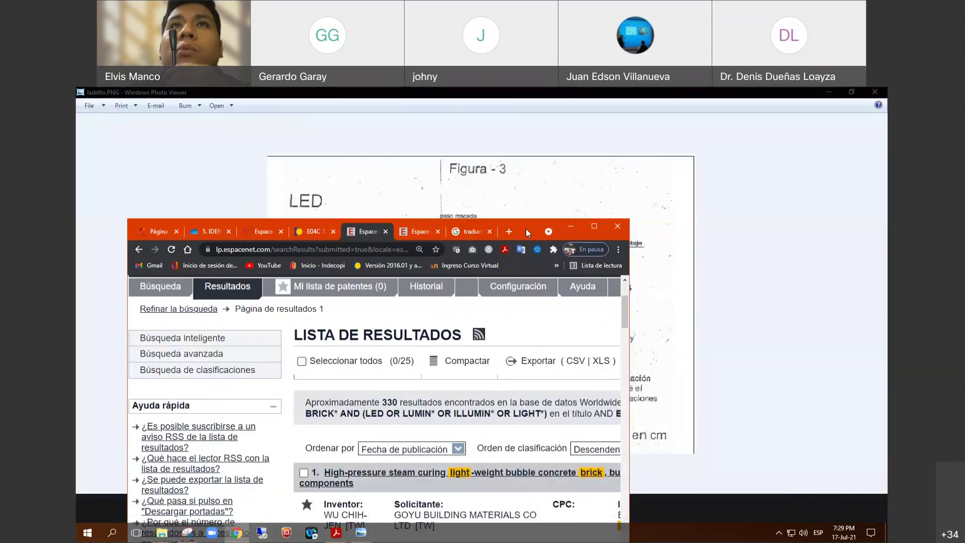
left_click(595, 227)
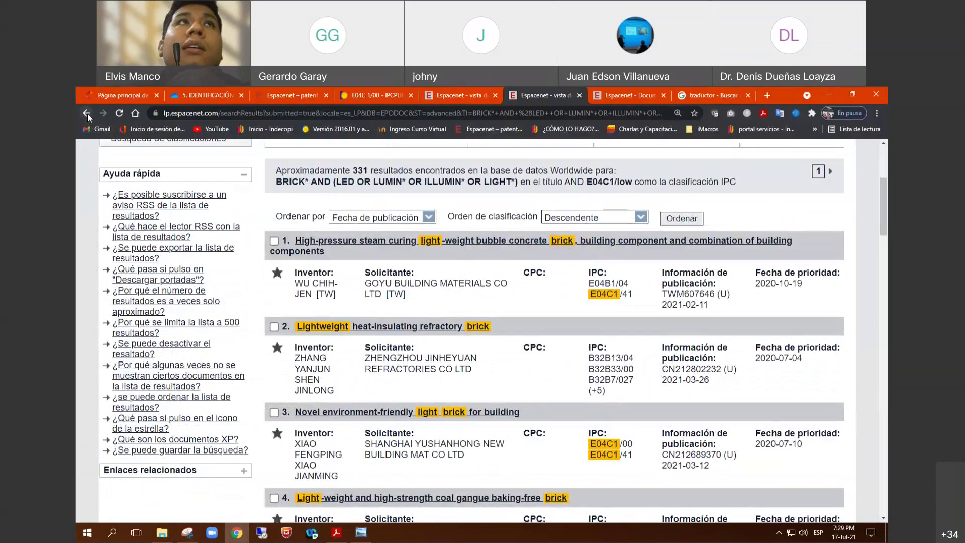
left_click(88, 113)
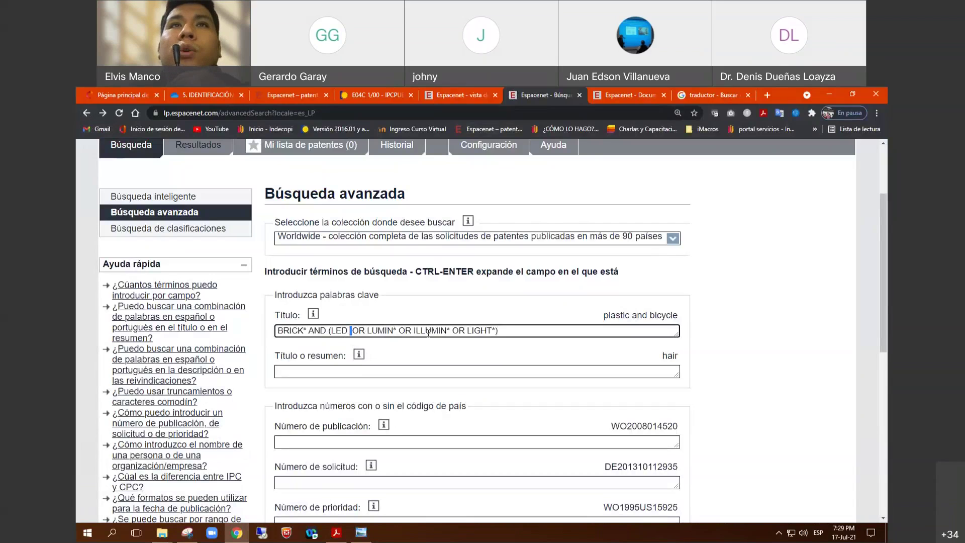
Step: Trim the title query to BRICK* AND LED and rerun the search
left_click(492, 336, "shift")
left_click(493, 336)
key("BackSpace")
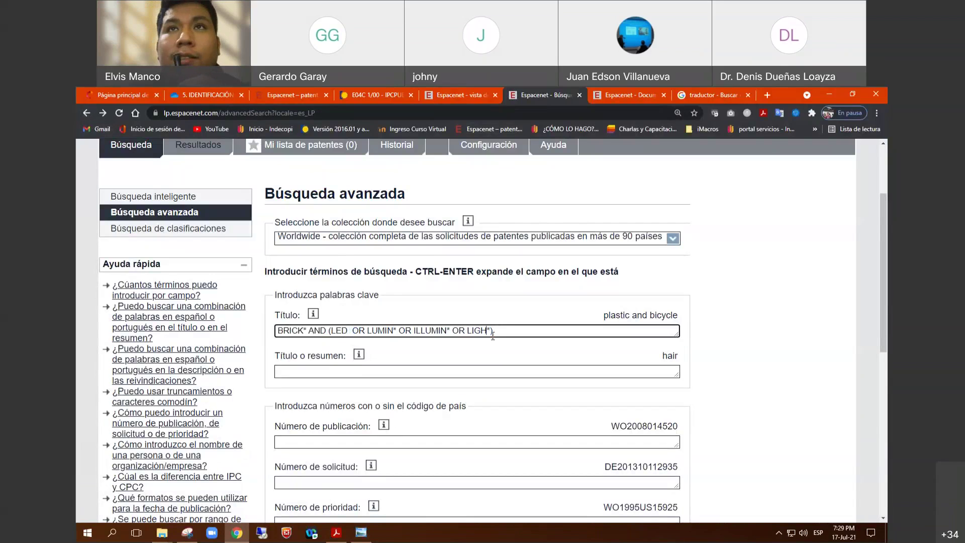
key("BackSpace")
key("BackSpace")
key("BackSpace")
key("BackSpace")
key("BackSpace")
key("BackSpace")
key("BackSpace")
key("BackSpace")
key("BackSpace")
key("BackSpace")
key("BackSpace")
key("BackSpace")
key("BackSpace")
key("BackSpace")
key("BackSpace")
key("BackSpace")
key("BackSpace")
key("BackSpace")
key("BackSpace")
key("BackSpace")
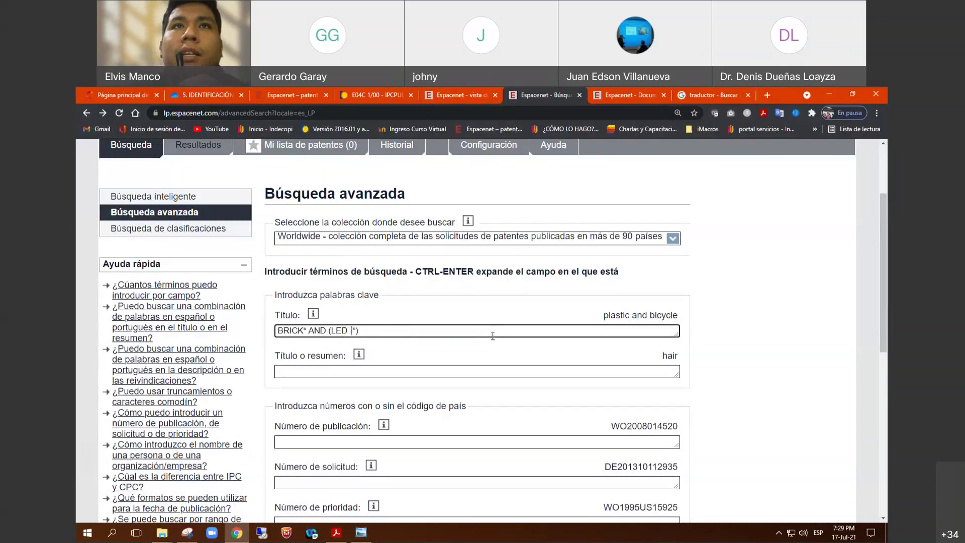
key("Delete")
key("Delete")
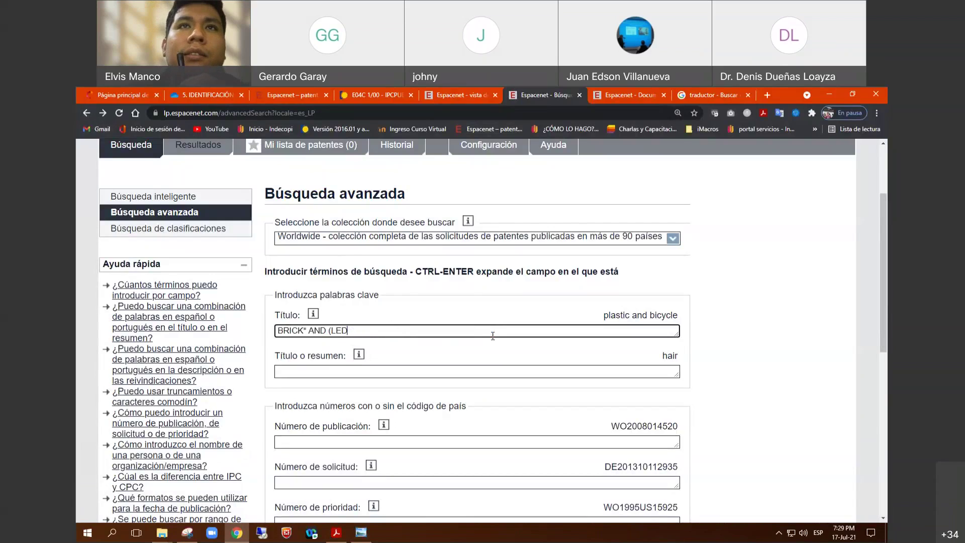
key("Left")
key("Left")
key("BackSpace")
key("Return")
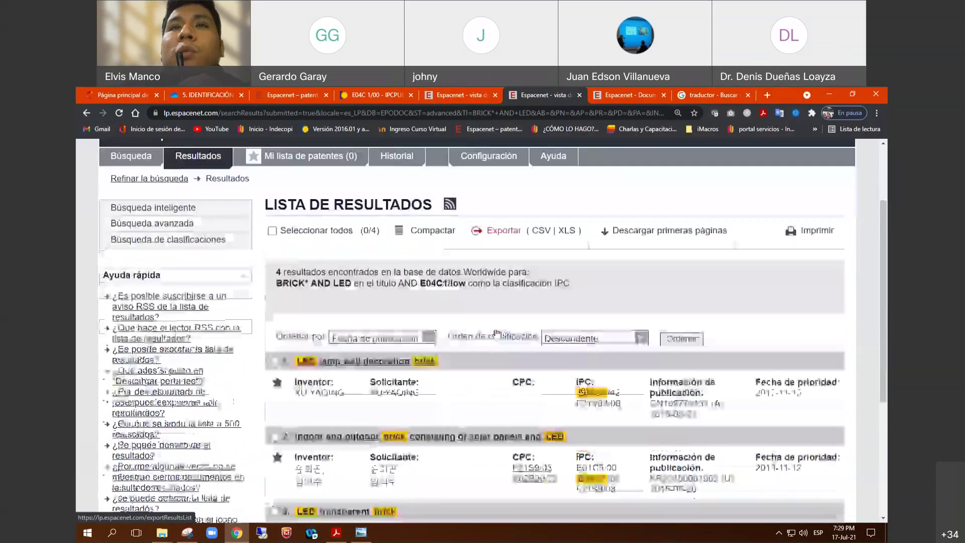
Step: Open results 1 to 4 of the BRICK* AND LED list each in a separate background tab
scroll(496, 333, "down", 4)
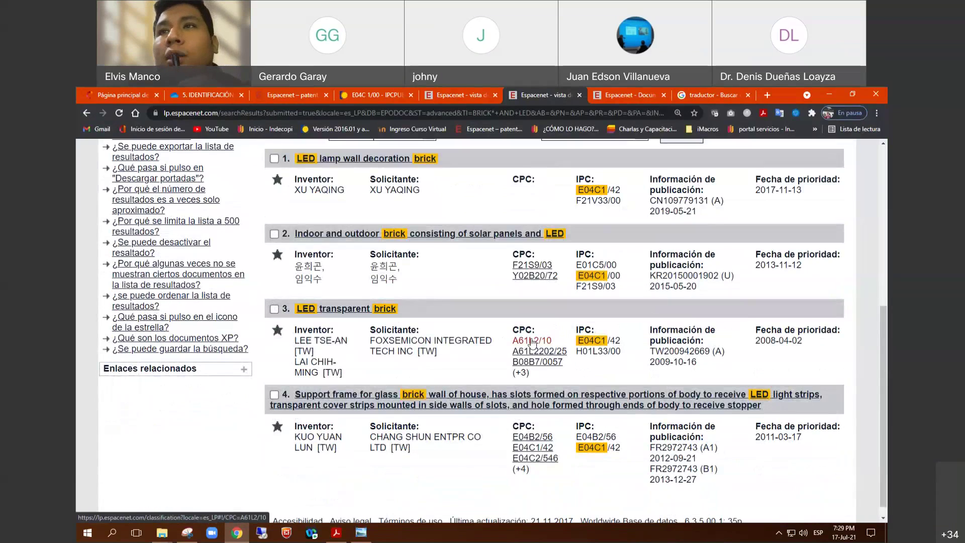
scroll(533, 343, "down", 1)
scroll(533, 343, "up", 5)
scroll(682, 388, "down", 2)
scroll(674, 395, "down", 1)
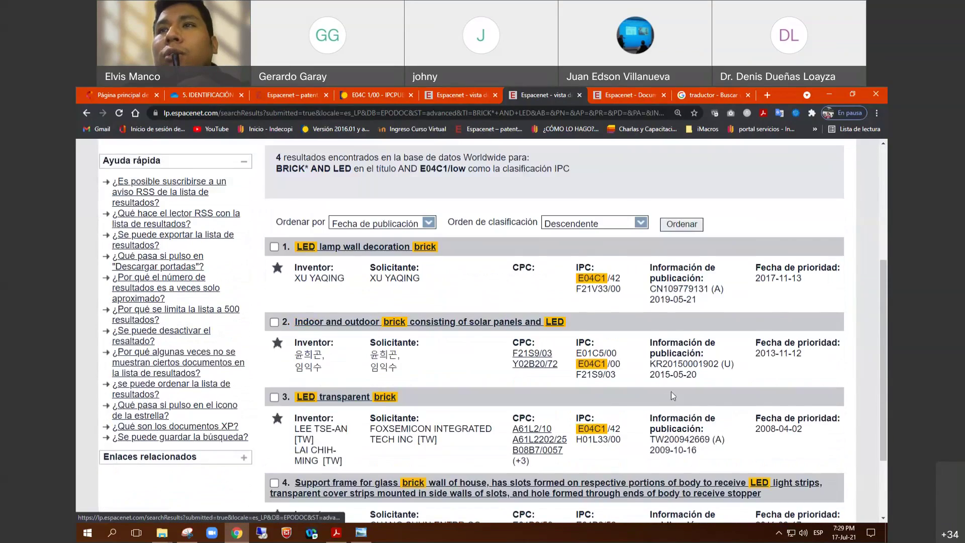
scroll(671, 392, "down", 2)
scroll(616, 469, "up", 3)
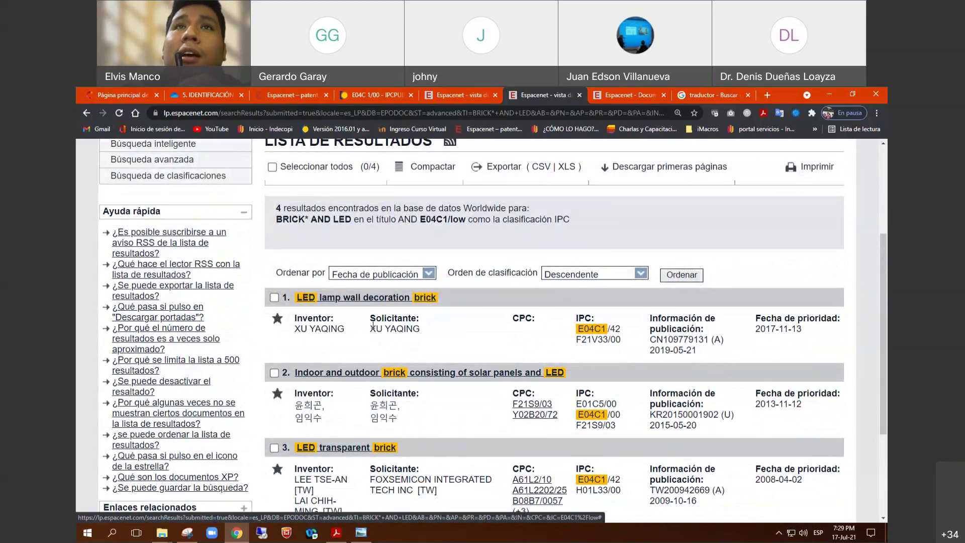
middle_click(373, 298)
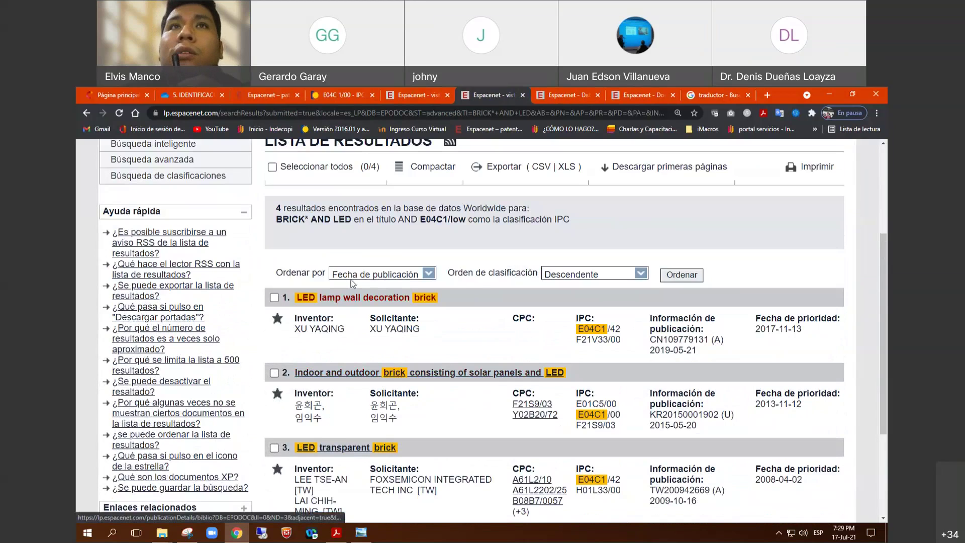
middle_click(392, 373)
scroll(392, 374, "down", 1)
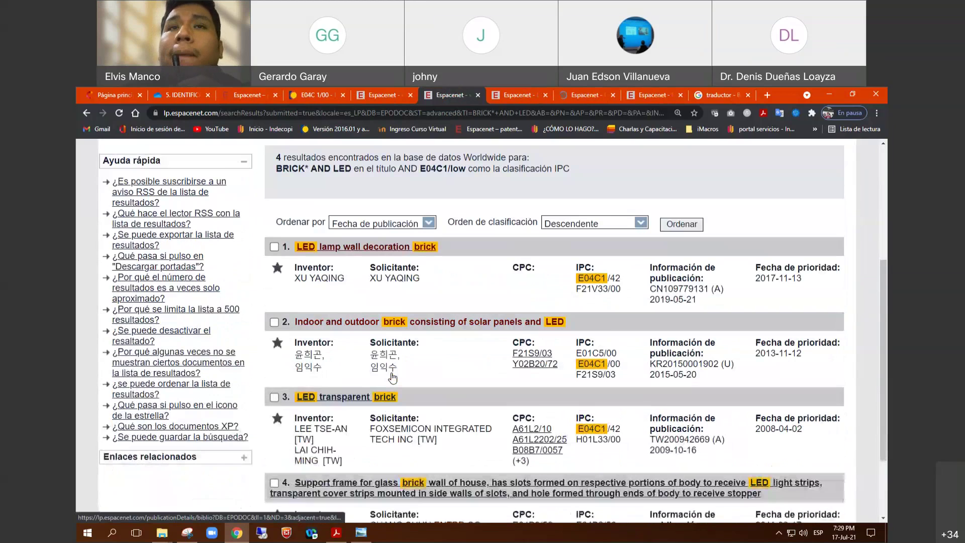
middle_click(353, 397)
scroll(352, 394, "down", 2)
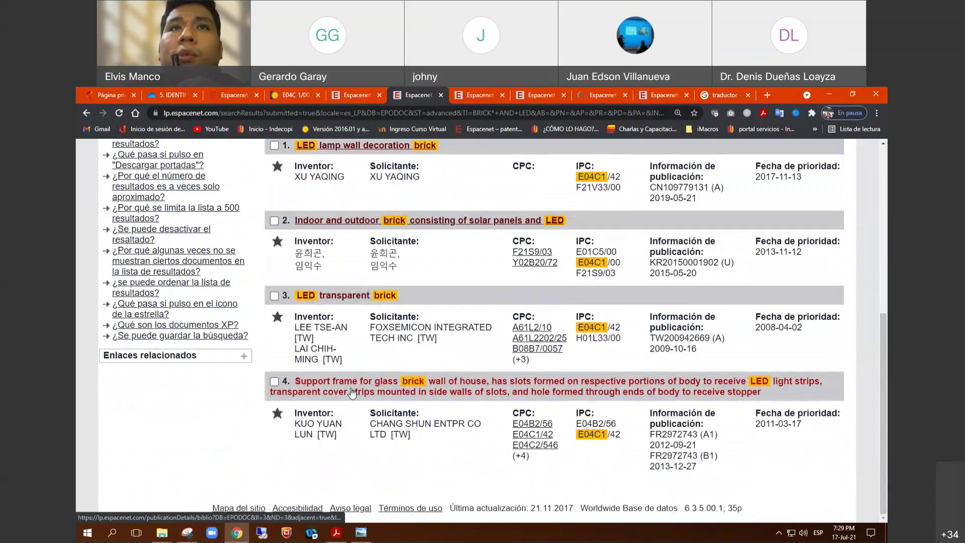
middle_click(352, 393)
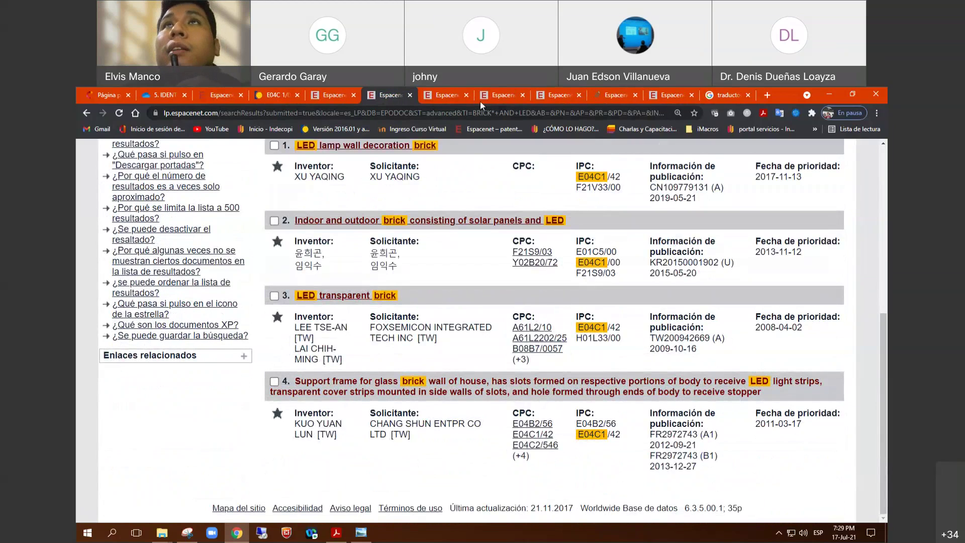
Step: Show CN109779131's bibliographic data translated into Spanish and scroll to its abstract
left_click(450, 95)
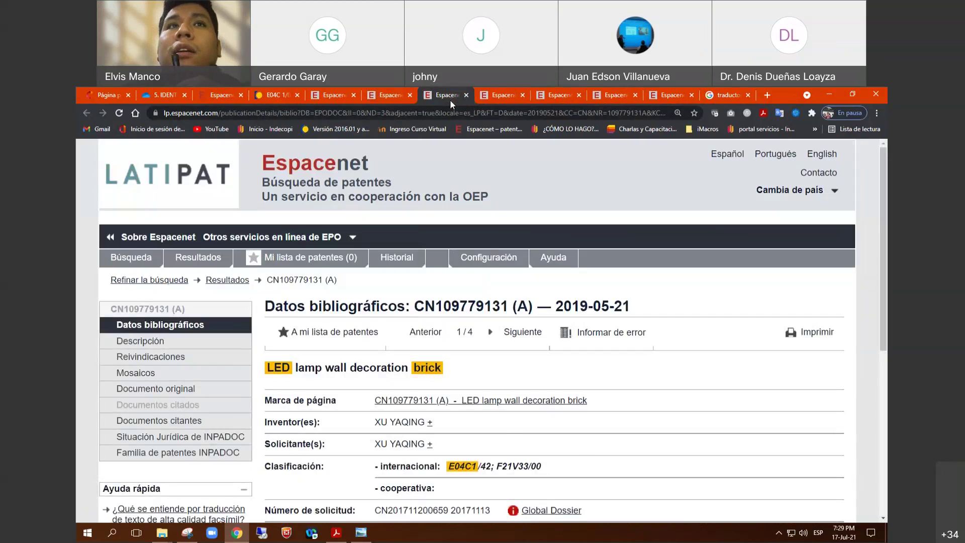
scroll(422, 286, "down", 2)
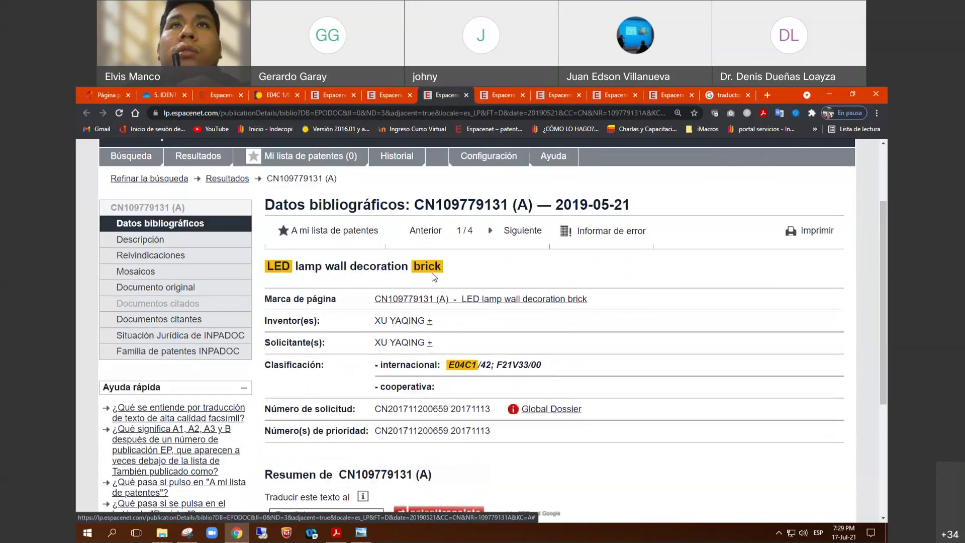
left_click_drag(443, 266, 264, 266)
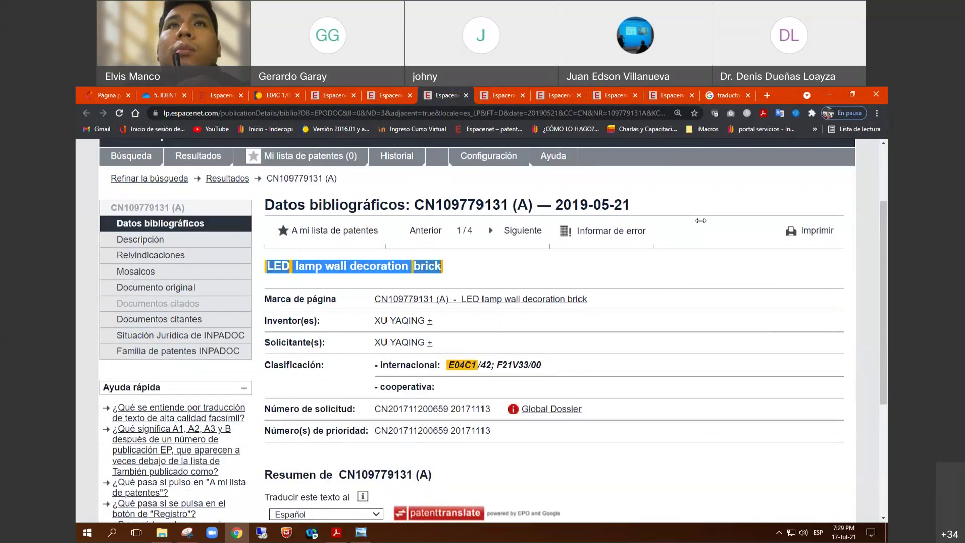
left_click(782, 116)
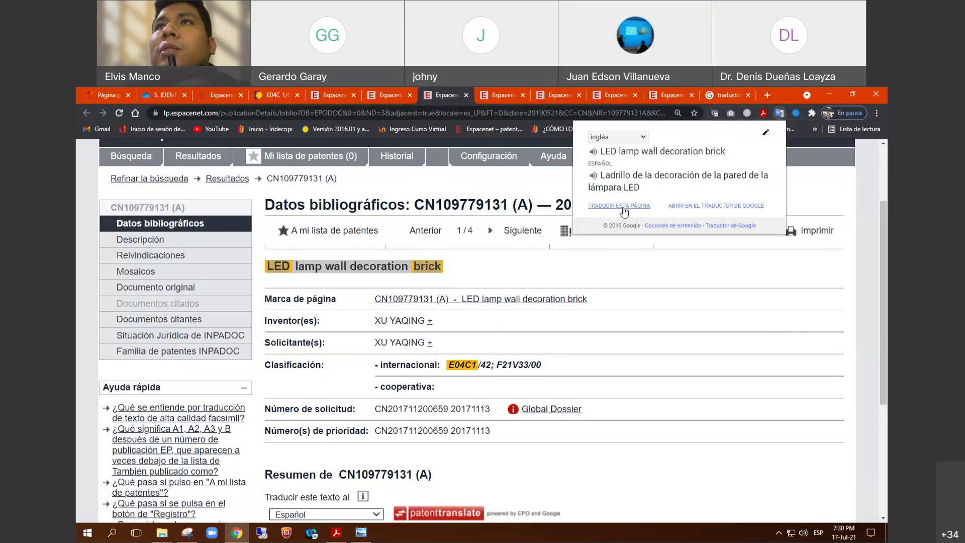
left_click(623, 212)
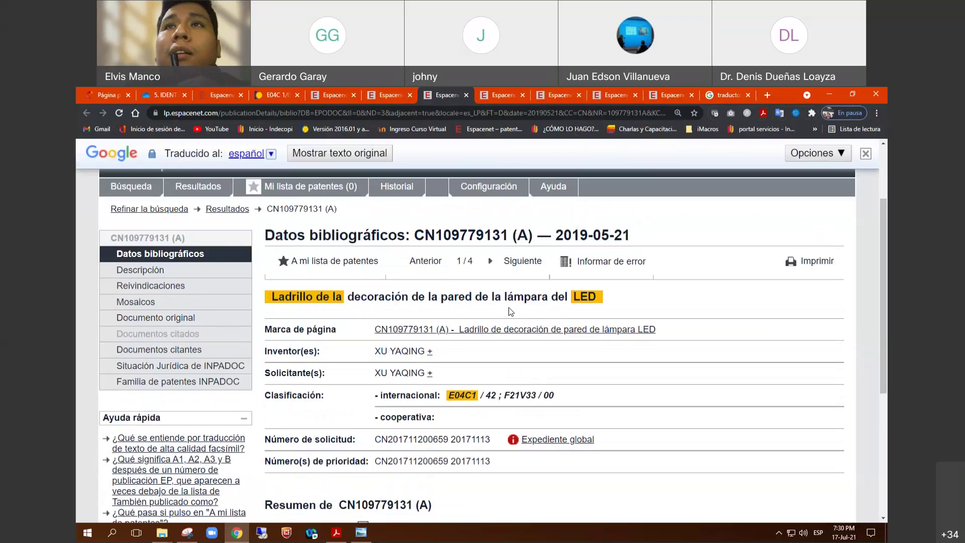
scroll(511, 312, "down", 1)
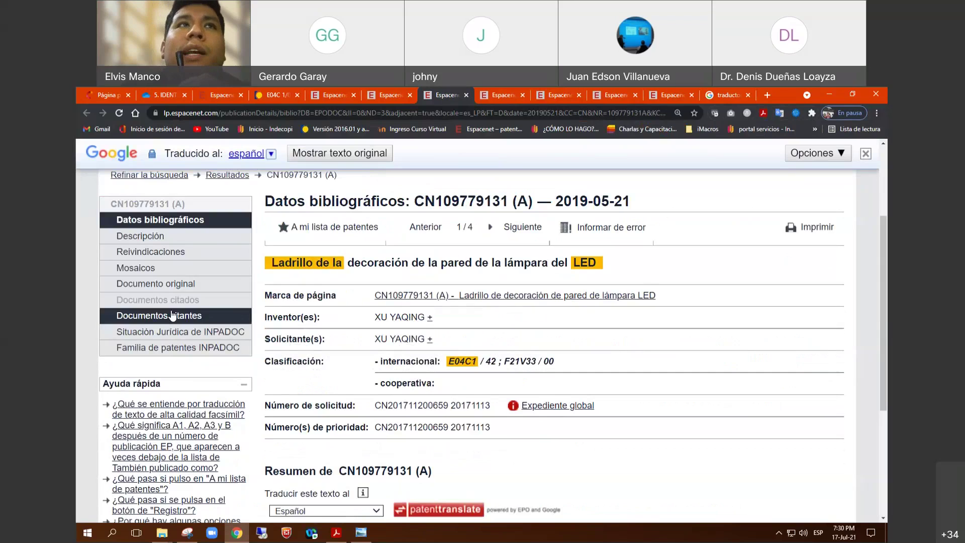
scroll(337, 408, "down", 4)
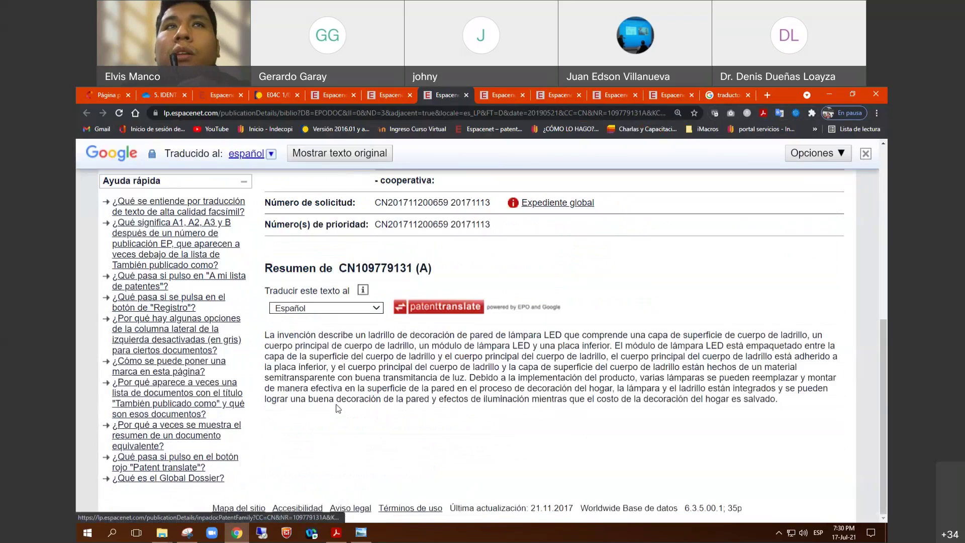
scroll(248, 344, "up", 4)
Step: View CN109779131's original document at the 5/5 Drawings page, resizing the window to compare
left_click(196, 291)
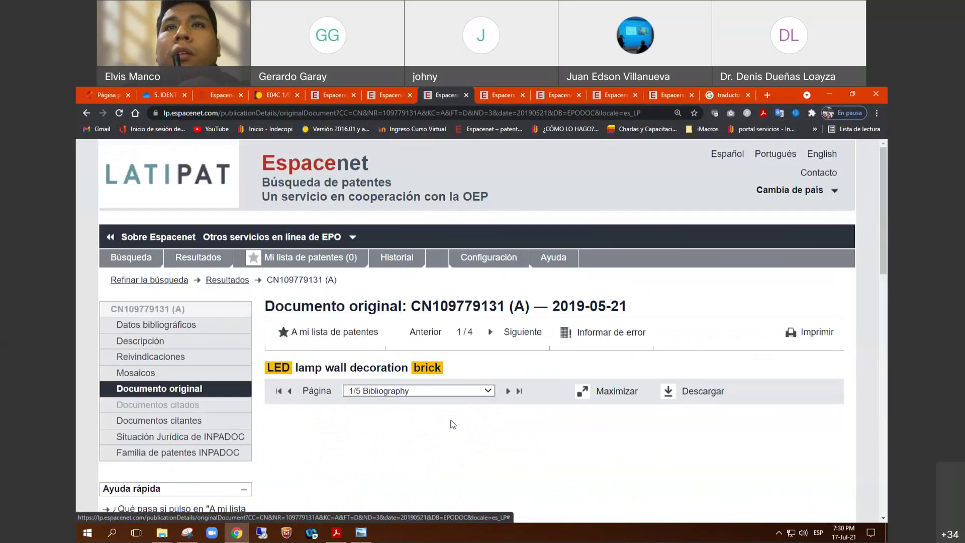
scroll(453, 422, "down", 3)
left_click(489, 240)
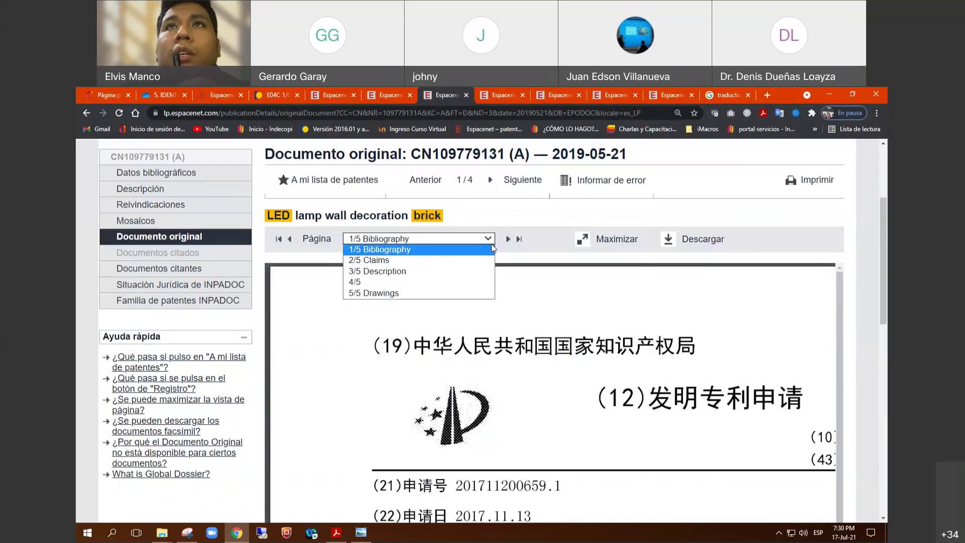
left_click(400, 293)
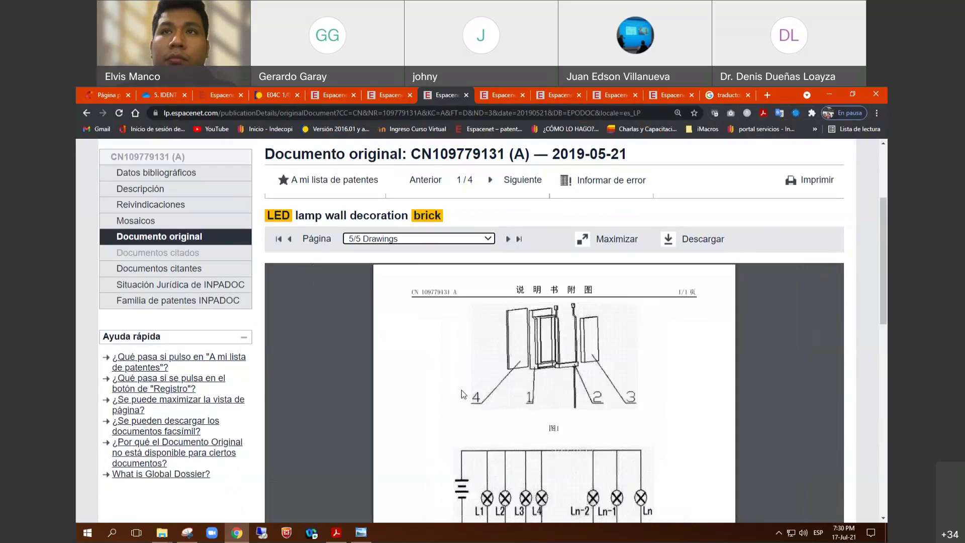
scroll(606, 400, "down", 2)
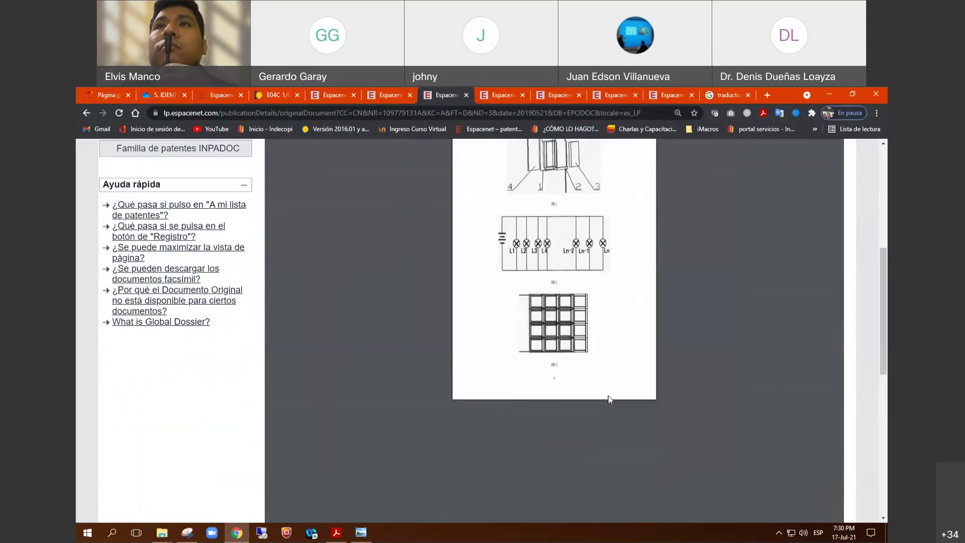
scroll(608, 396, "up", 1)
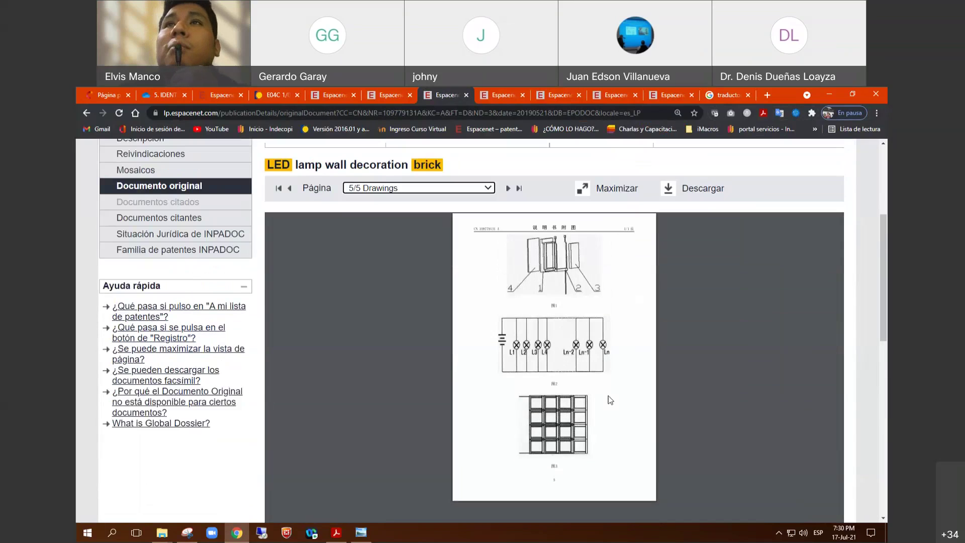
scroll(609, 396, "up", 1)
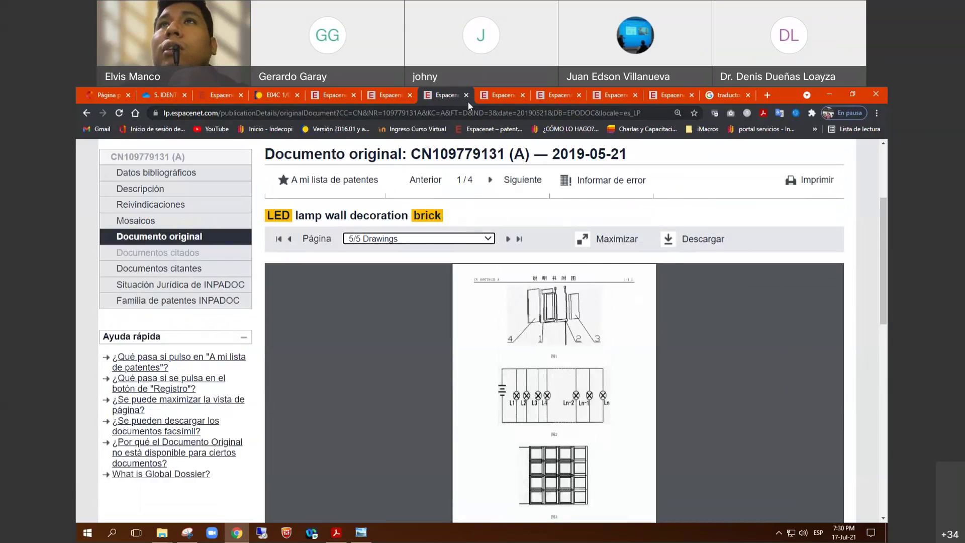
left_click_drag(469, 102, 776, 142)
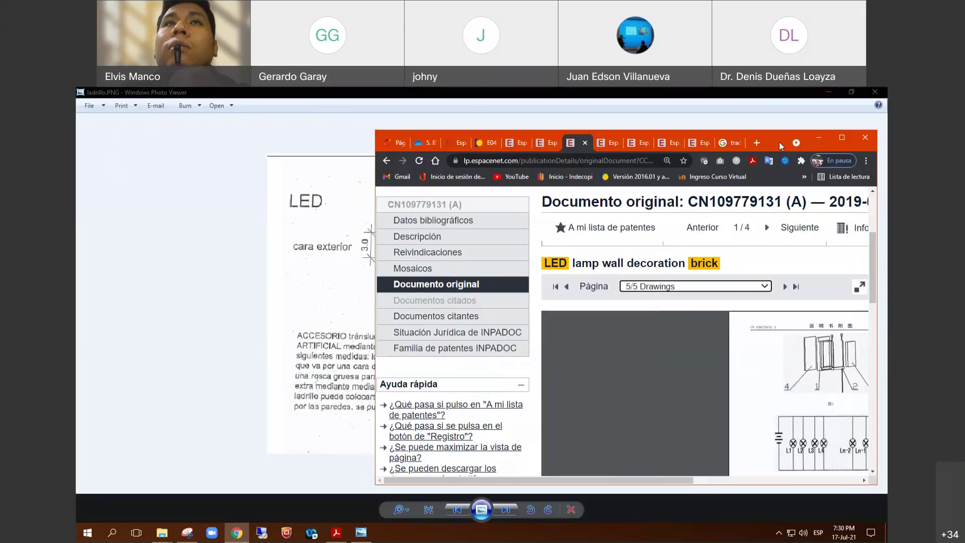
left_click_drag(375, 251, 76, 258)
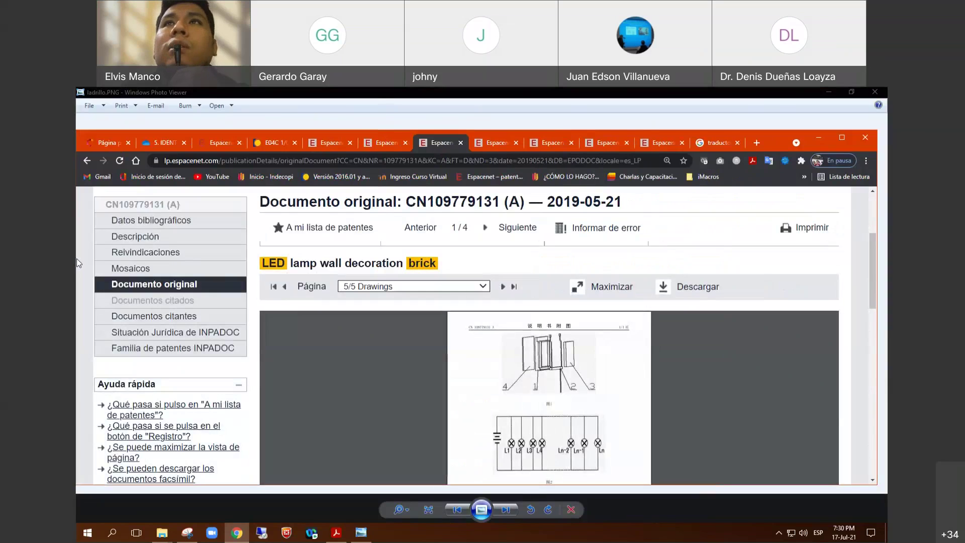
left_click(460, 142)
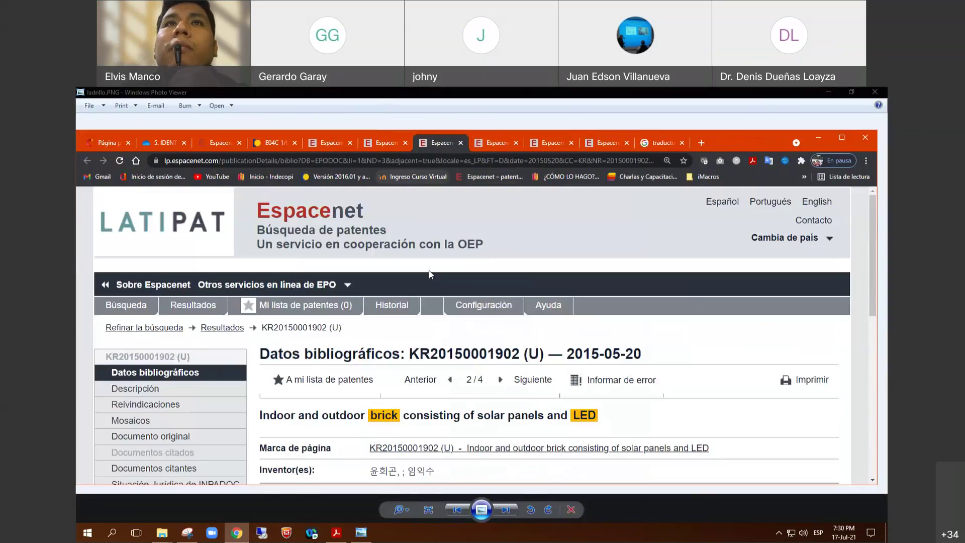
scroll(151, 400, "down", 1)
left_click(155, 341)
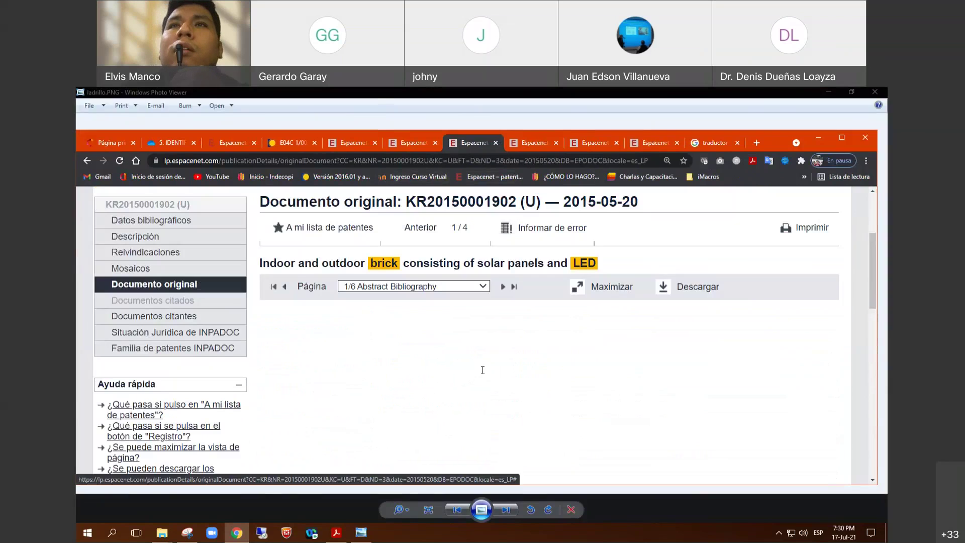
scroll(478, 375, "down", 5)
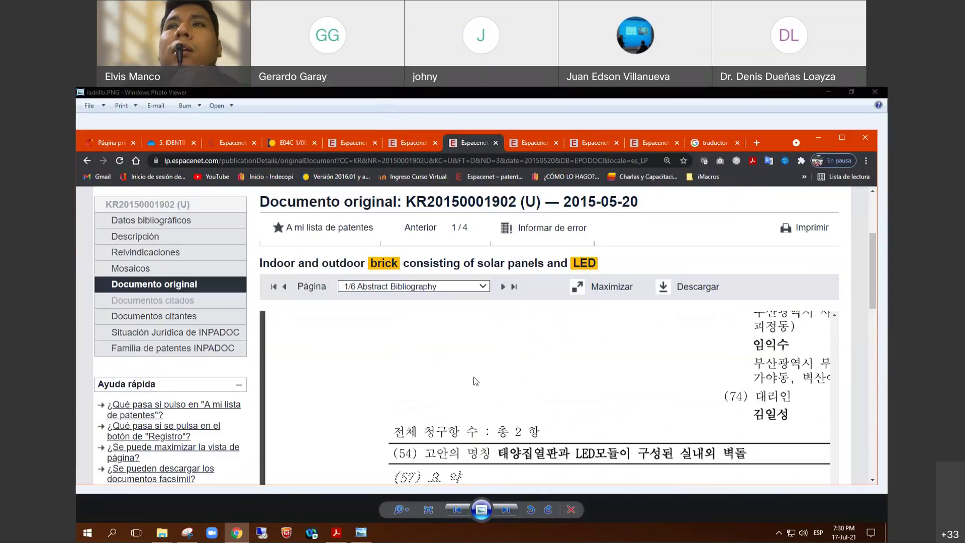
left_click(438, 287)
left_click(378, 340)
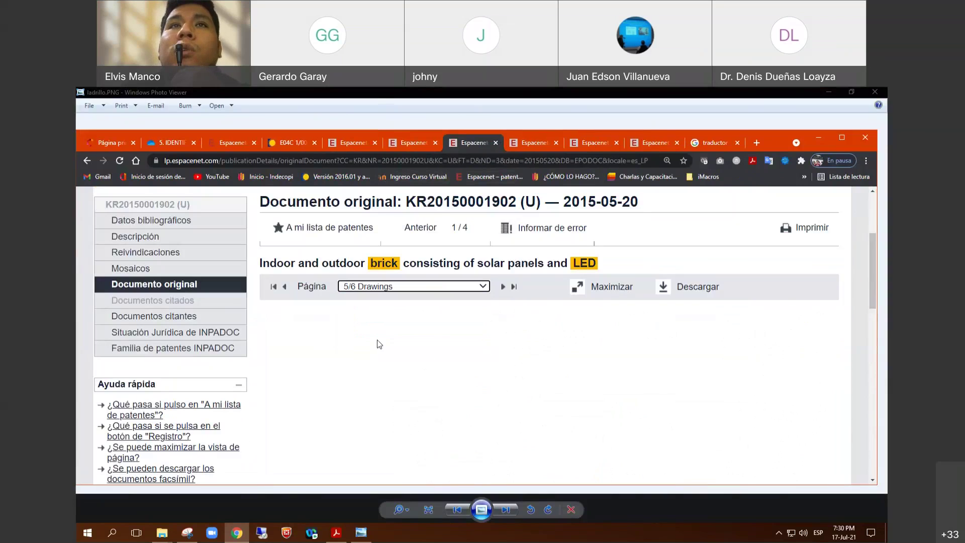
scroll(420, 353, "down", 4)
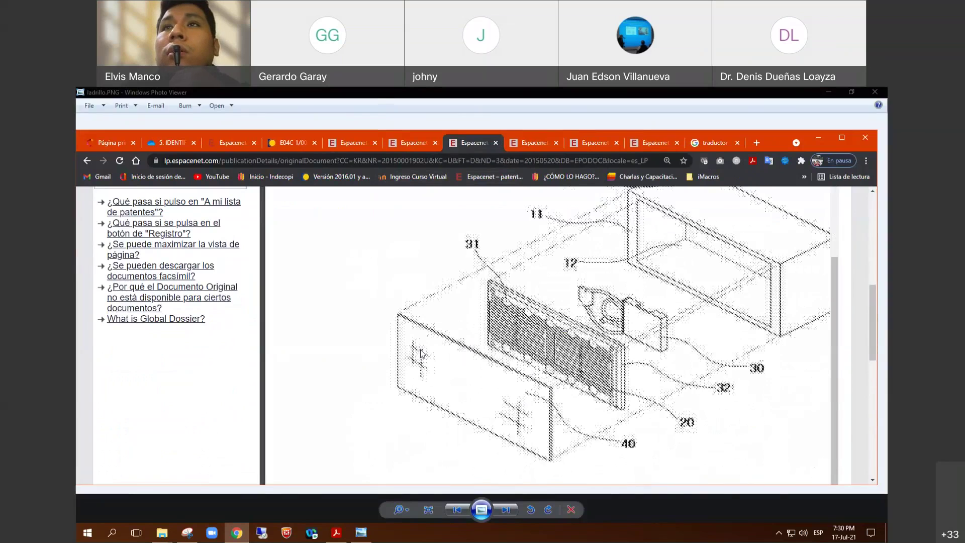
scroll(422, 354, "down", 4)
mouse_move(873, 322)
left_mouse_down()
mouse_move(868, 373)
mouse_move(867, 333)
mouse_move(869, 363)
left_mouse_up()
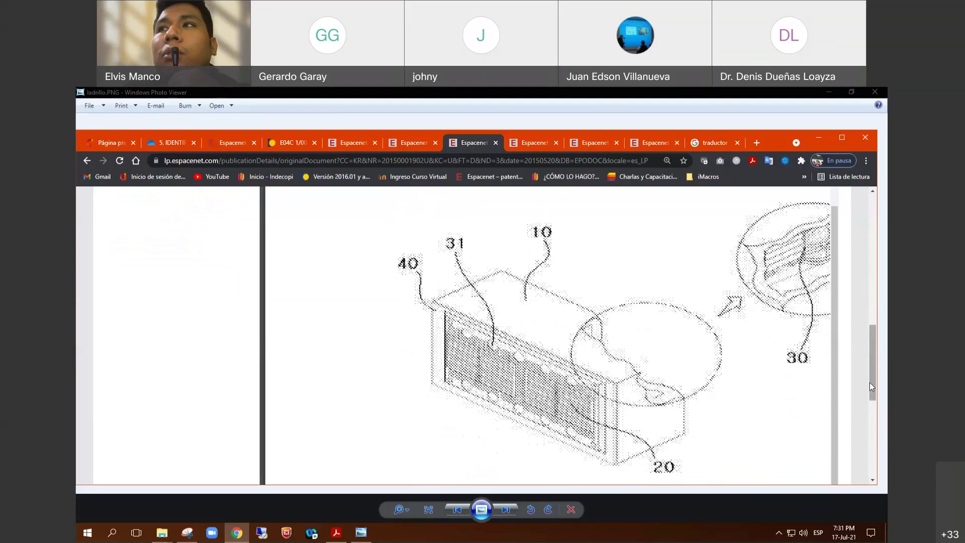
scroll(869, 382, "up", 10)
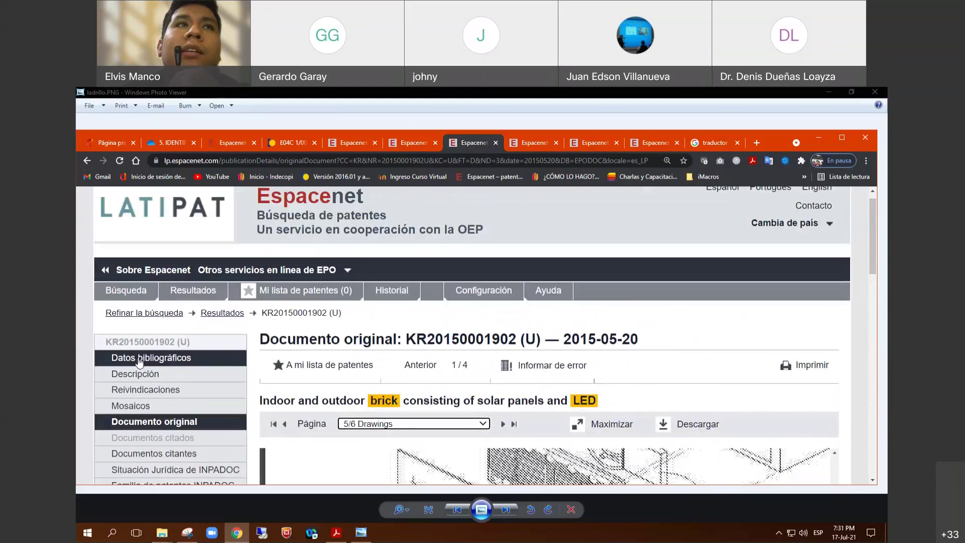
left_click(139, 359)
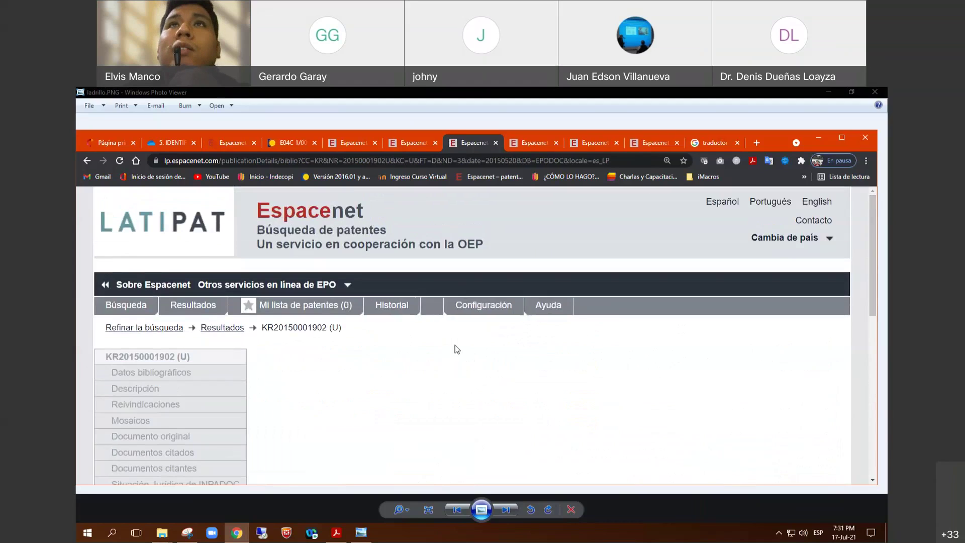
scroll(455, 345, "down", 4)
scroll(457, 347, "down", 5)
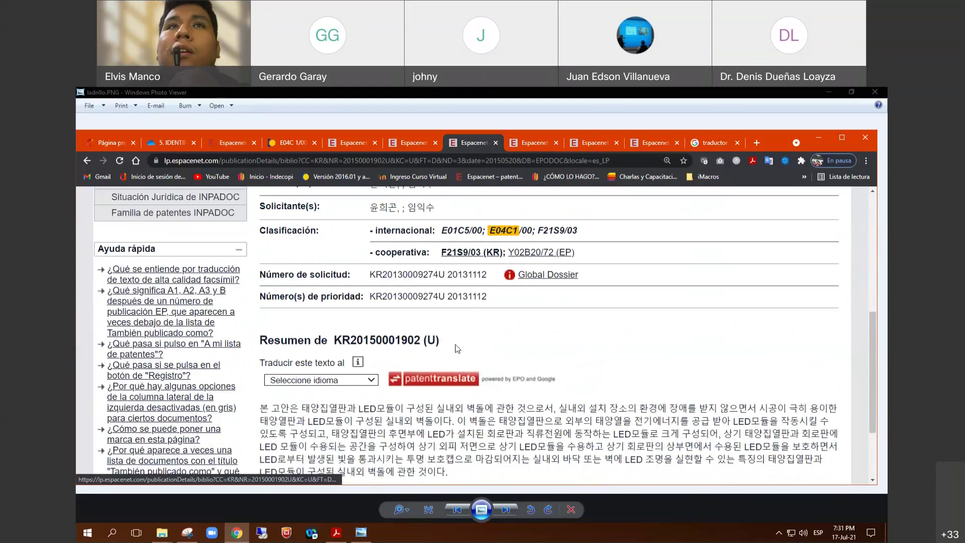
scroll(458, 348, "down", 2)
left_click(349, 281)
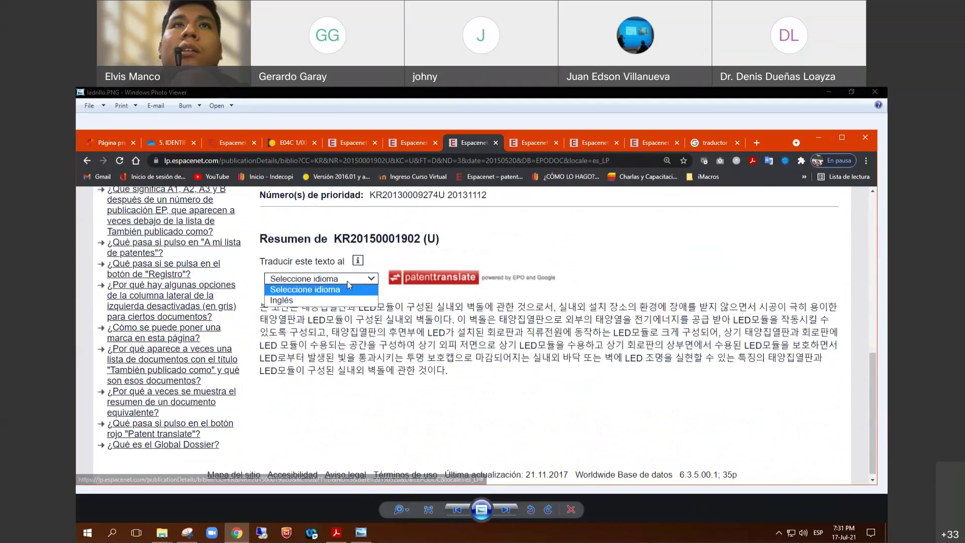
left_click(352, 300)
left_click(455, 277)
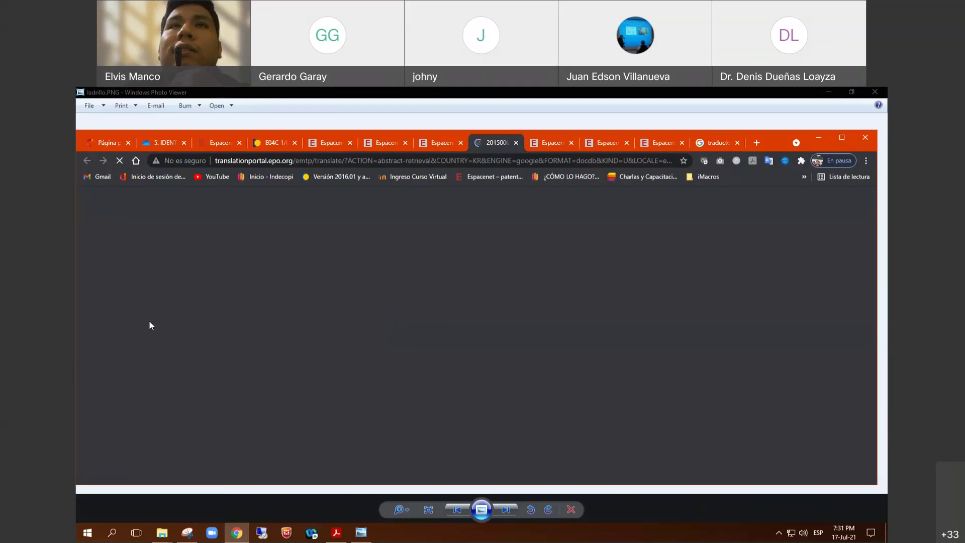
scroll(173, 316, "down", 1)
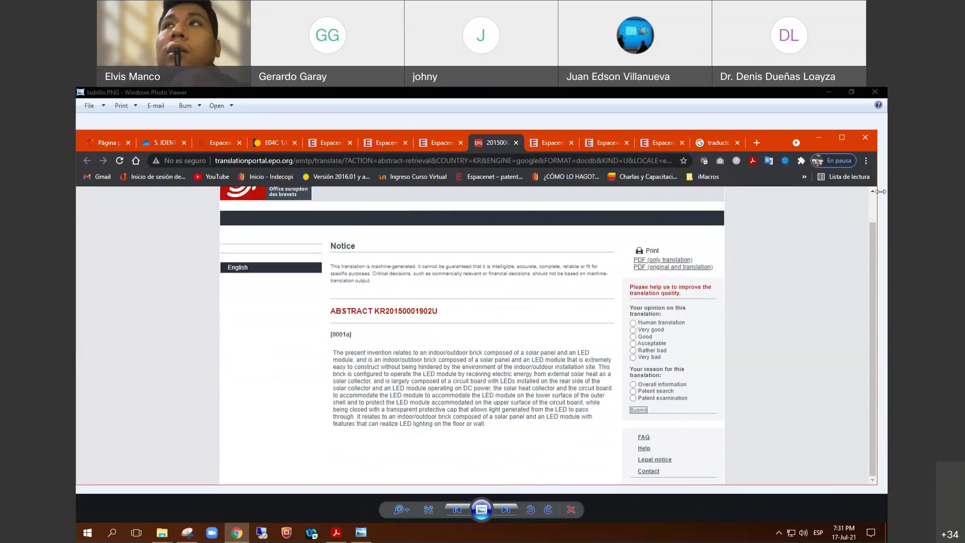
Step: Translate the English abstract page into Spanish with Google Translate
left_click(770, 162)
left_click(604, 208)
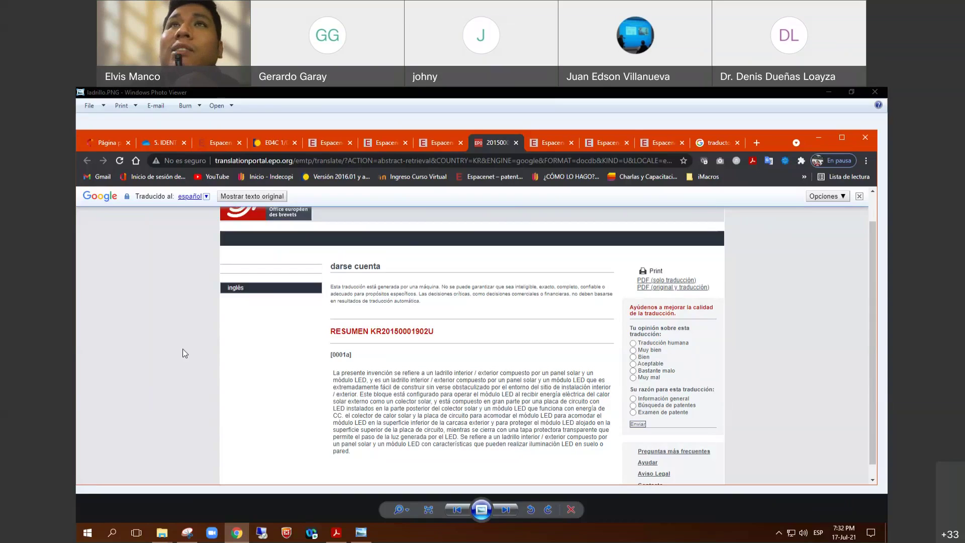
left_click(442, 146)
left_click(477, 145)
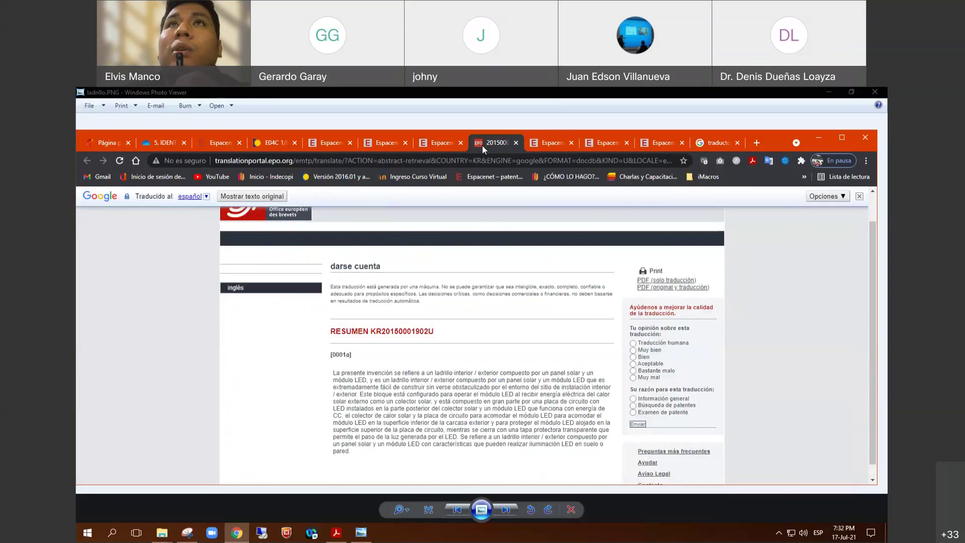
left_click(442, 144)
scroll(412, 266, "up", 10)
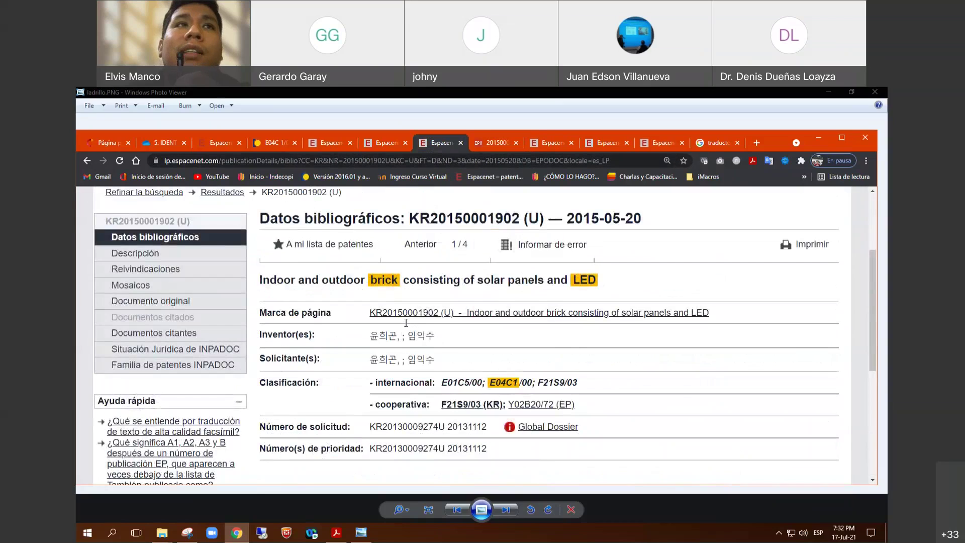
scroll(197, 406, "down", 6)
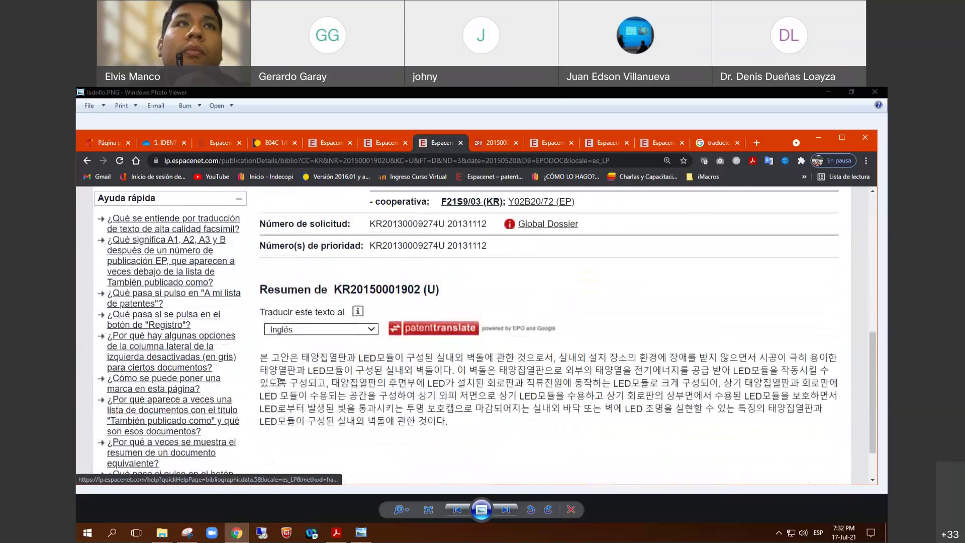
scroll(280, 382, "up", 5)
left_click(136, 303)
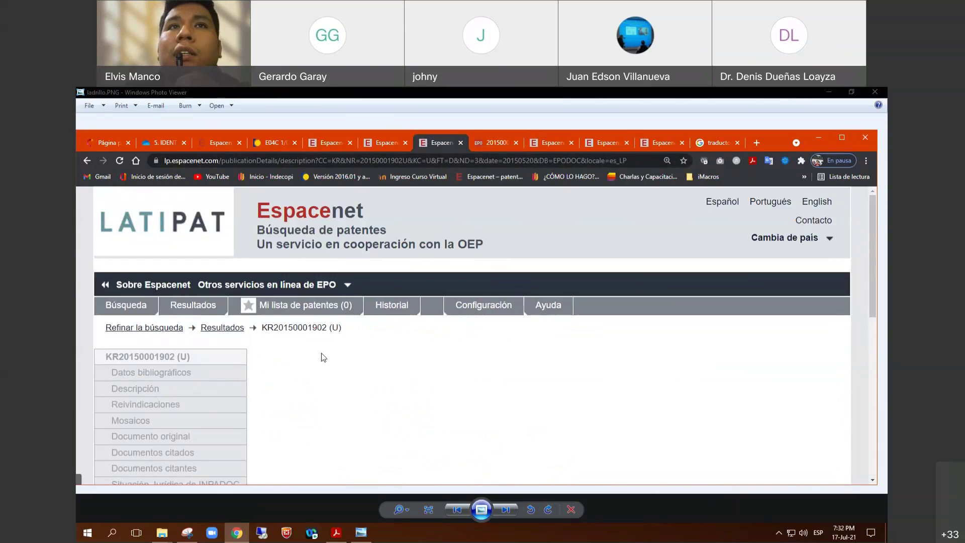
Step: Request a machine translation of the description, then return to the Espacenet description page
scroll(285, 353, "down", 4)
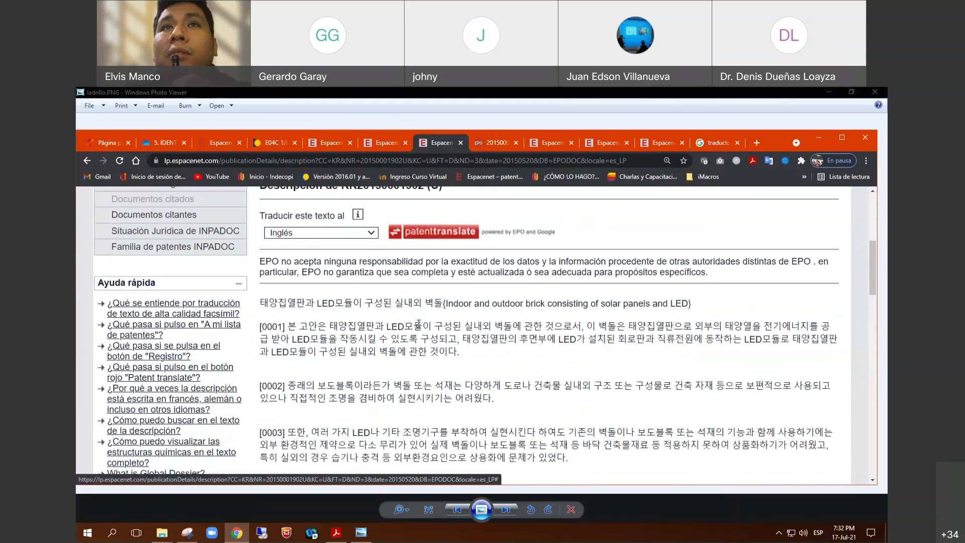
scroll(437, 331, "up", 1)
left_click(443, 334)
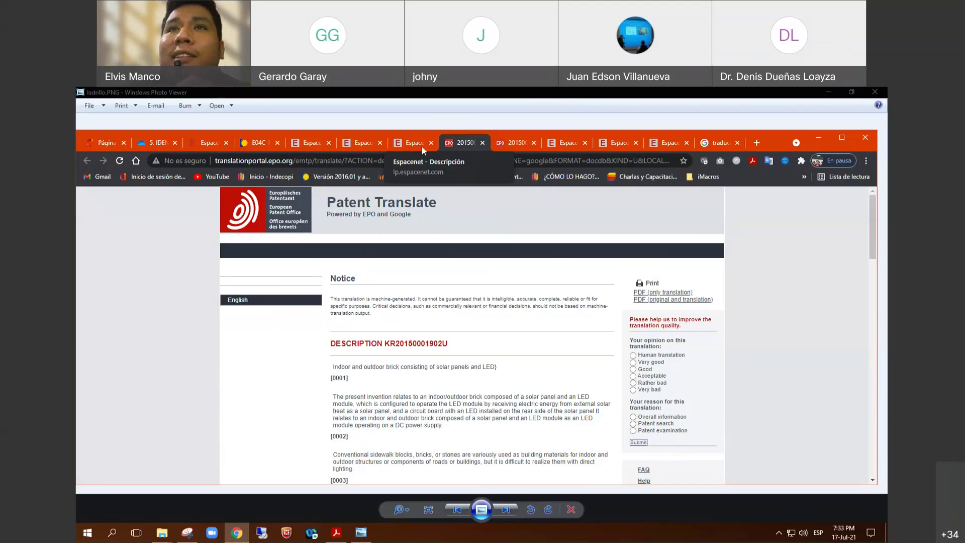
scroll(556, 252, "down", 2)
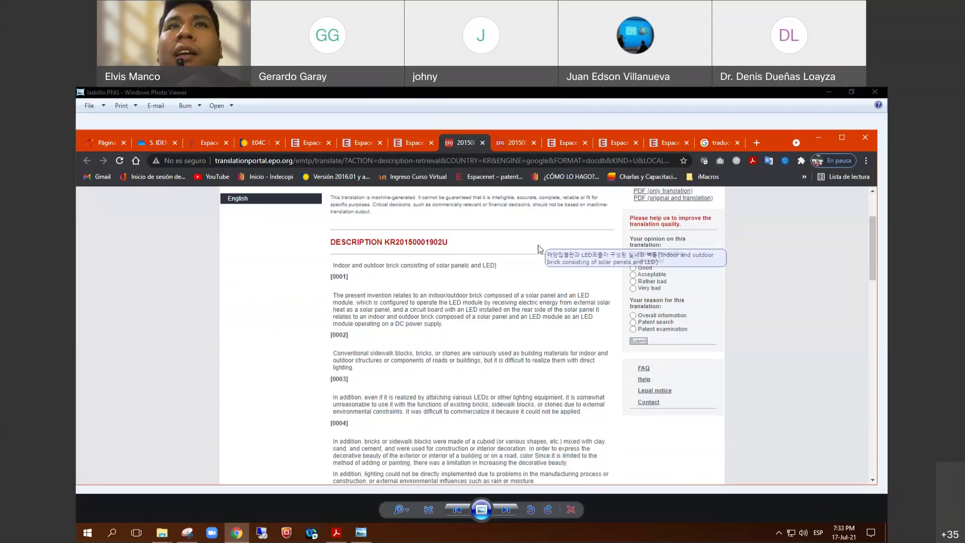
scroll(556, 225, "up", 2)
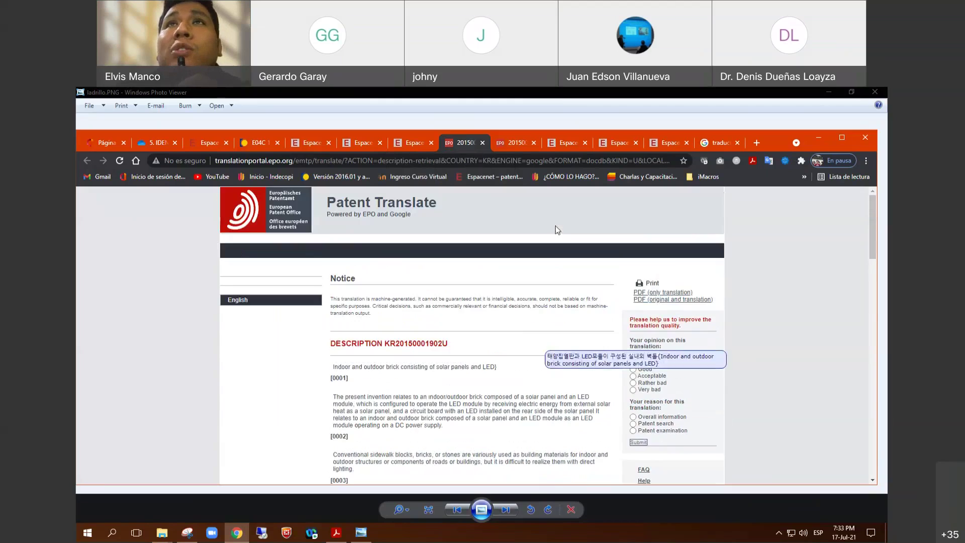
left_click(504, 146)
left_click(417, 144)
scroll(335, 352, "up", 1)
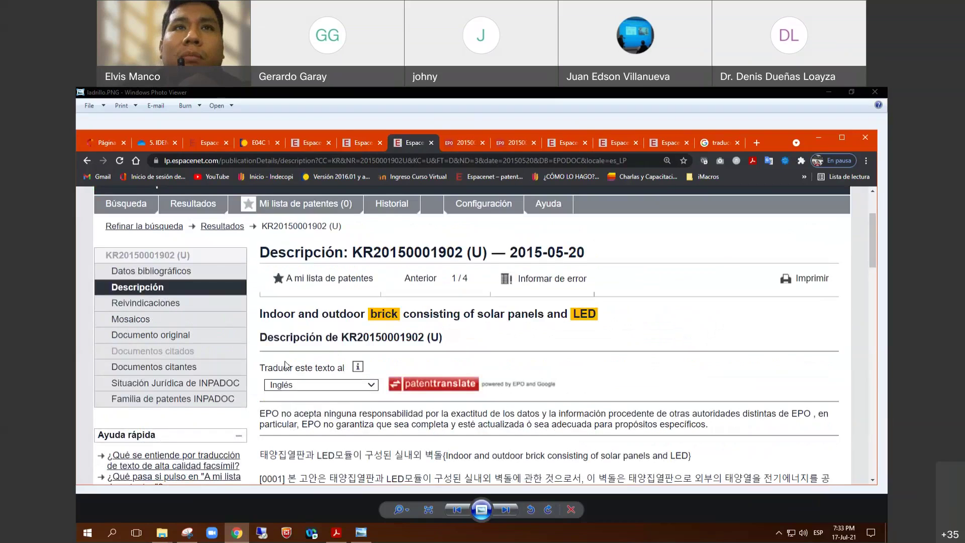
left_click(156, 322)
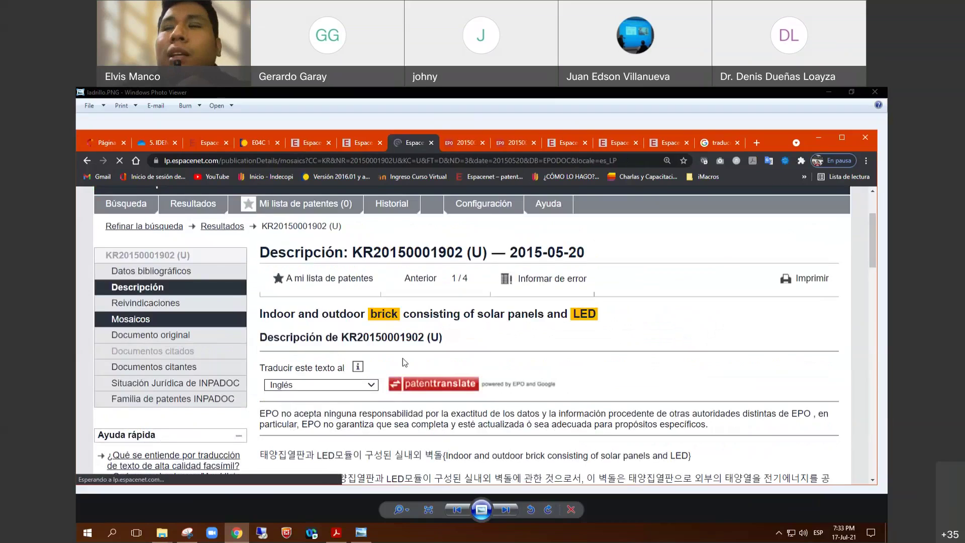
scroll(403, 360, "down", 5)
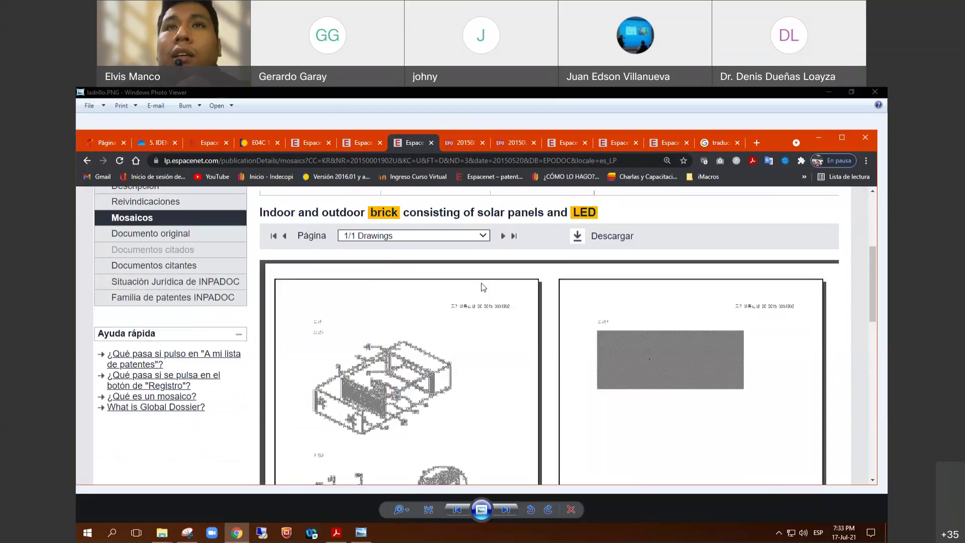
left_click(406, 236)
Step: Open the original document at page 5/6 Drawings and scroll through the exploded brick figures
left_click(177, 243)
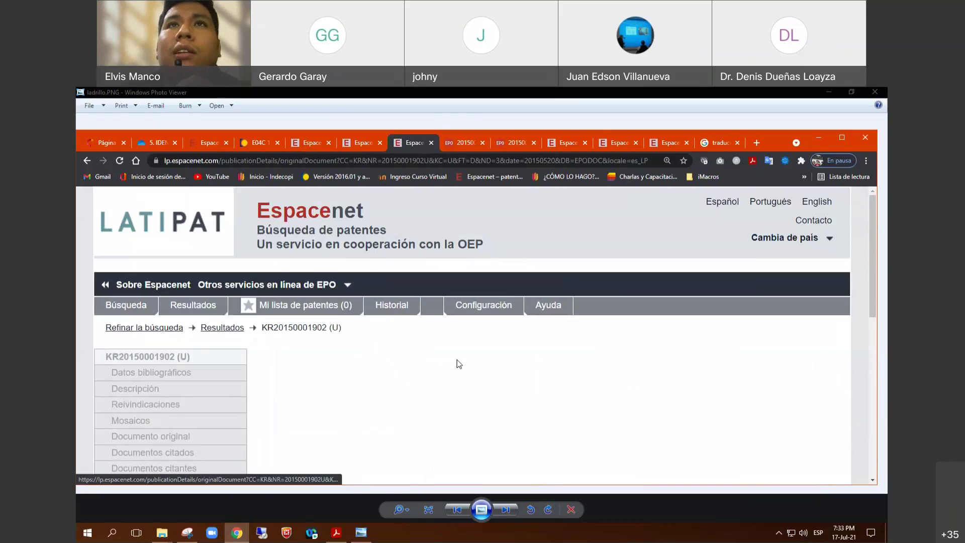
scroll(459, 364, "down", 2)
left_click(455, 337)
left_click(443, 380)
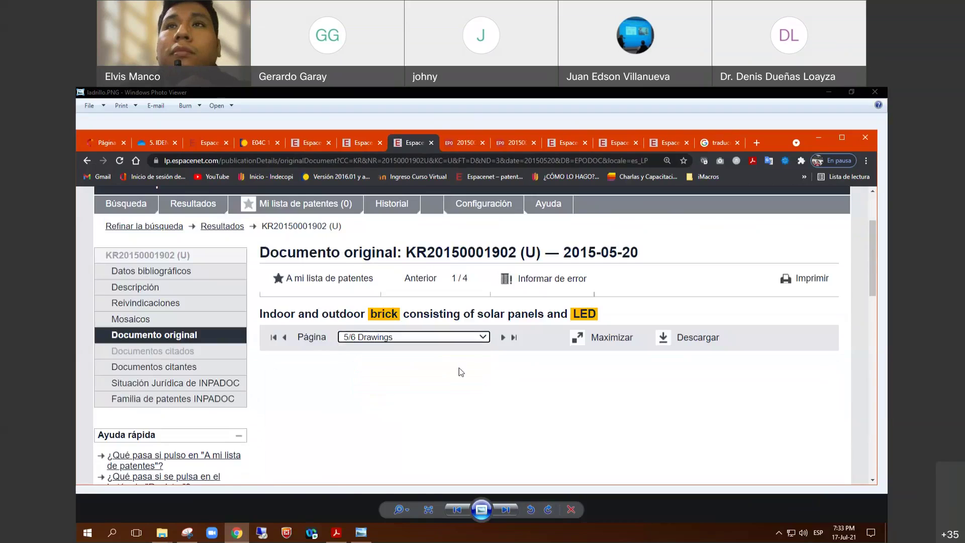
scroll(461, 372, "down", 8)
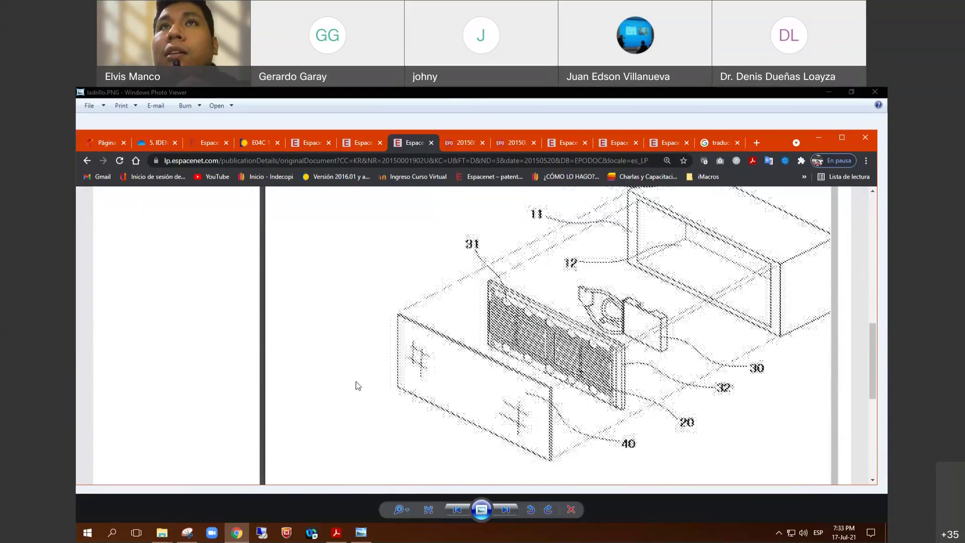
left_click_drag(871, 384, 869, 446)
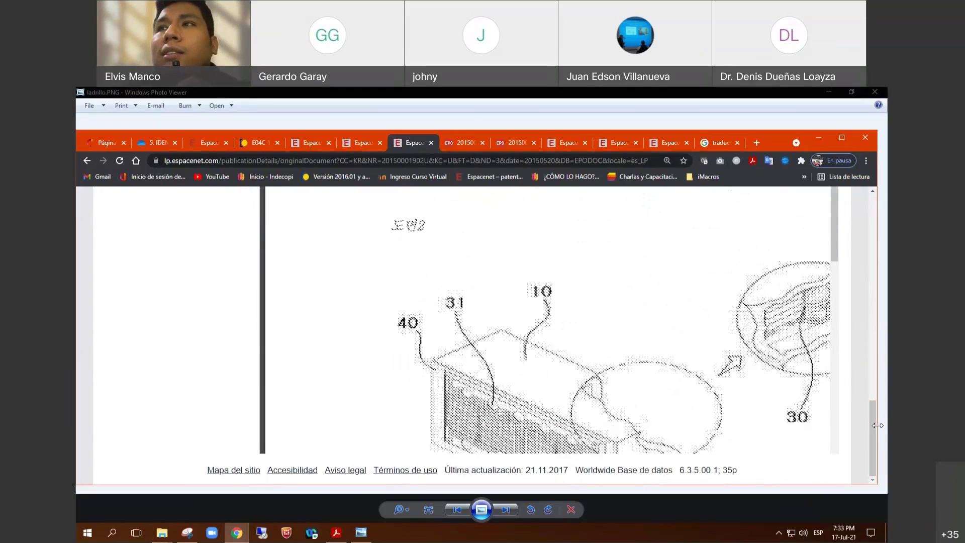
left_click_drag(873, 425, 874, 424)
scroll(879, 279, "up", 10)
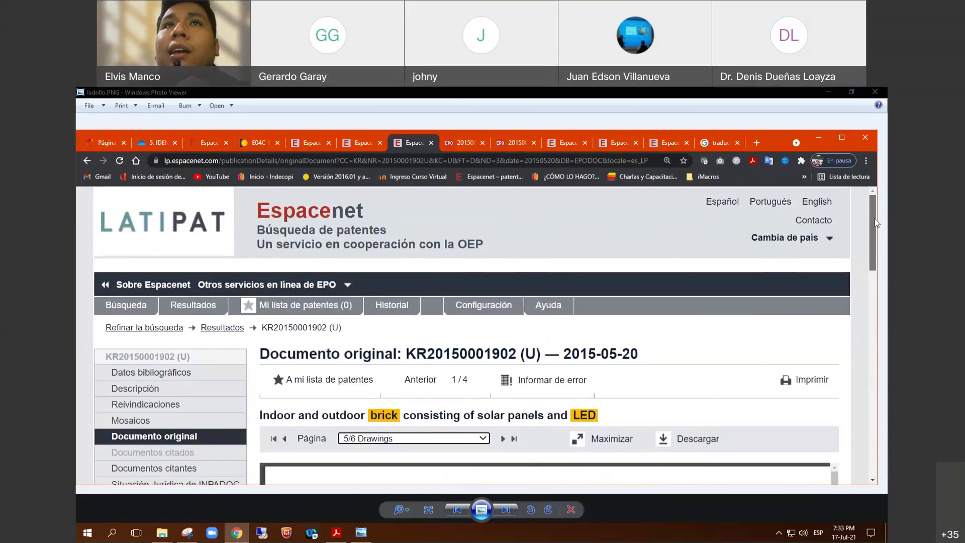
key("ctrl+Tab")
Step: Read paragraphs [0005]–[0019] of the translated description
scroll(649, 339, "down", 10)
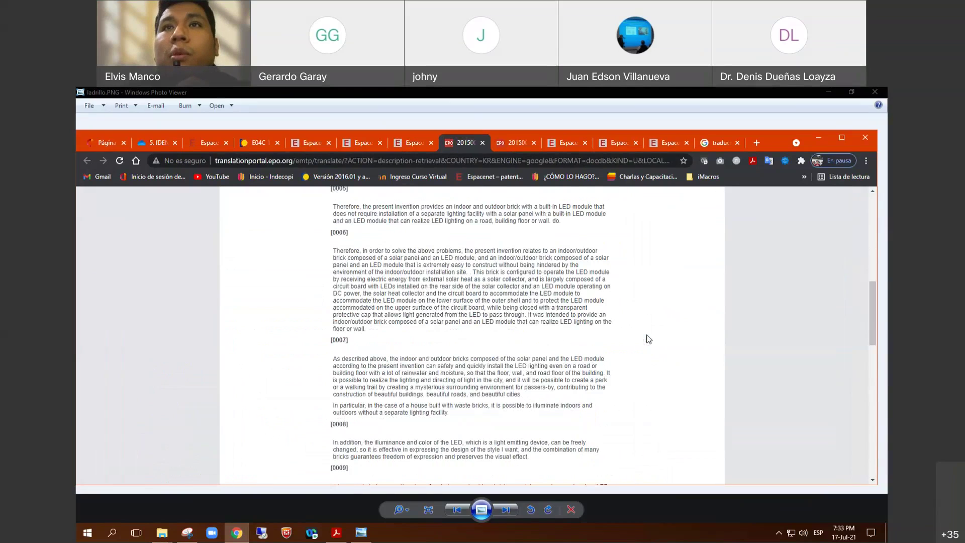
scroll(648, 339, "down", 4)
scroll(649, 340, "down", 5)
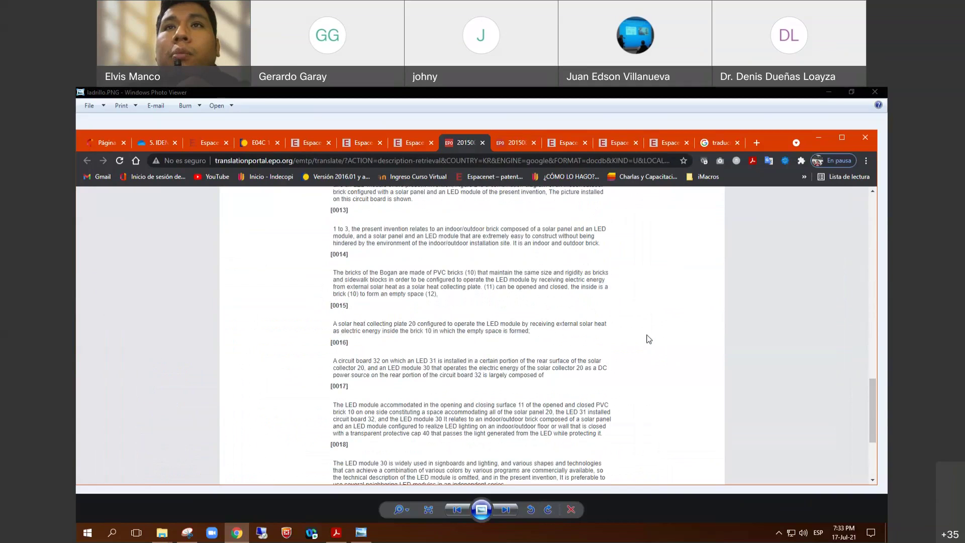
scroll(648, 340, "down", 1)
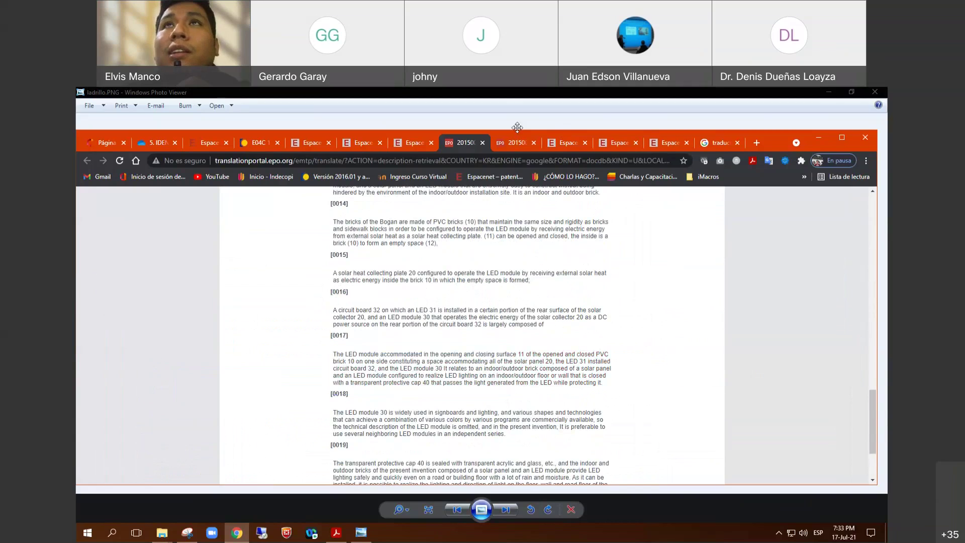
Step: Find figure 1's exploded brick assembly, parts 10 to 40, in the original document
left_click(410, 143)
scroll(448, 302, "down", 1)
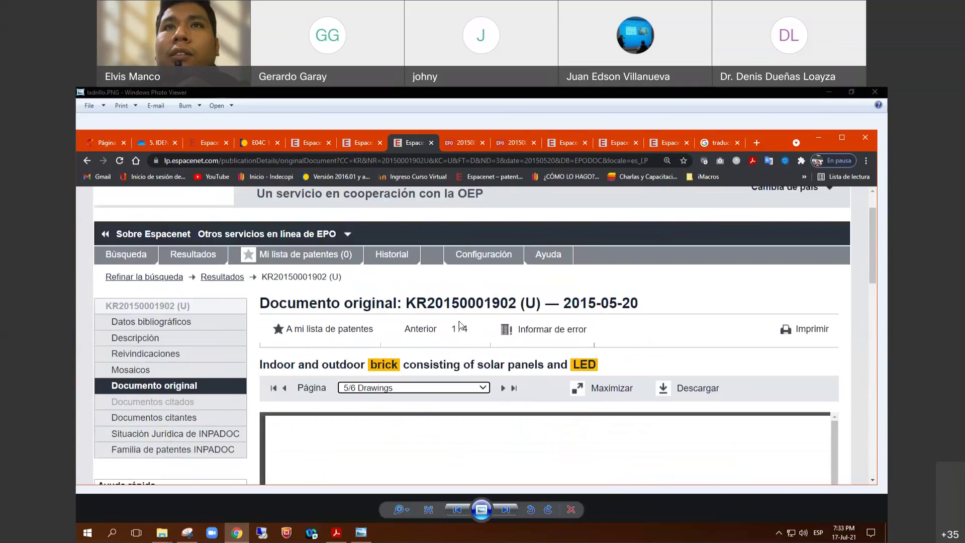
scroll(459, 324, "down", 5)
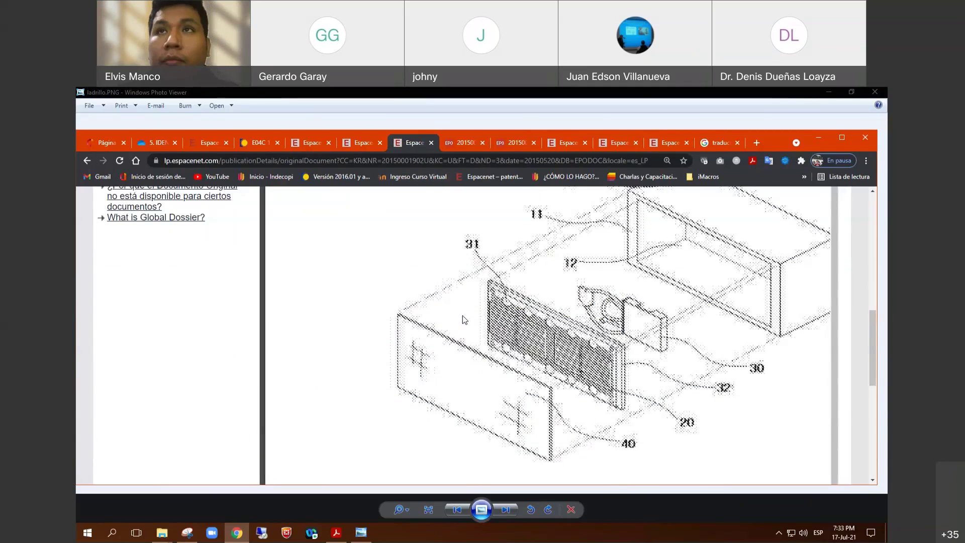
scroll(463, 319, "up", 1)
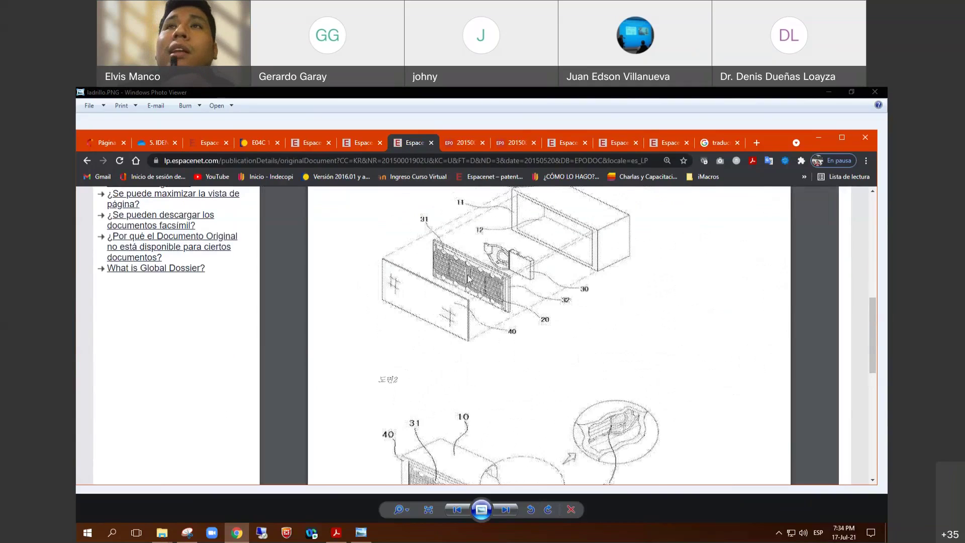
scroll(470, 280, "up", 1)
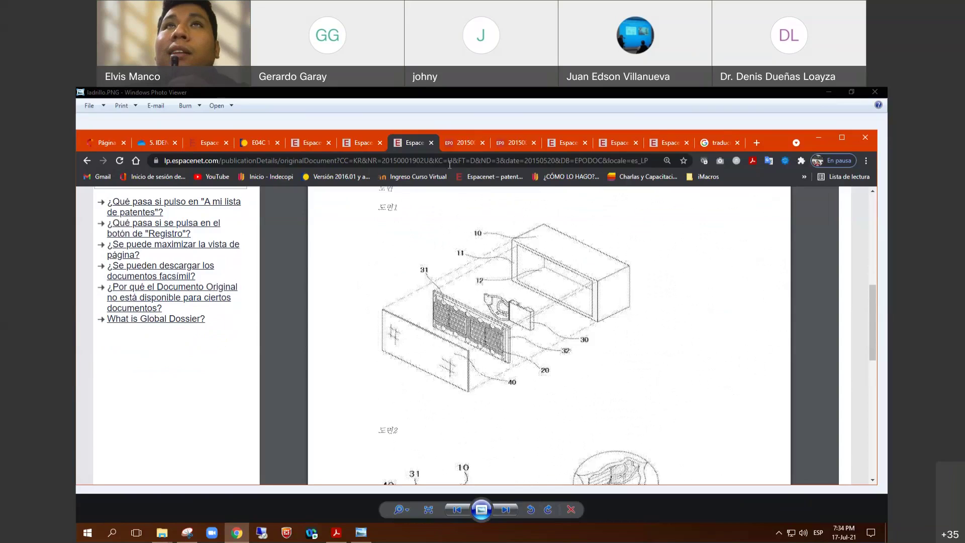
left_click(368, 146)
left_click(412, 145)
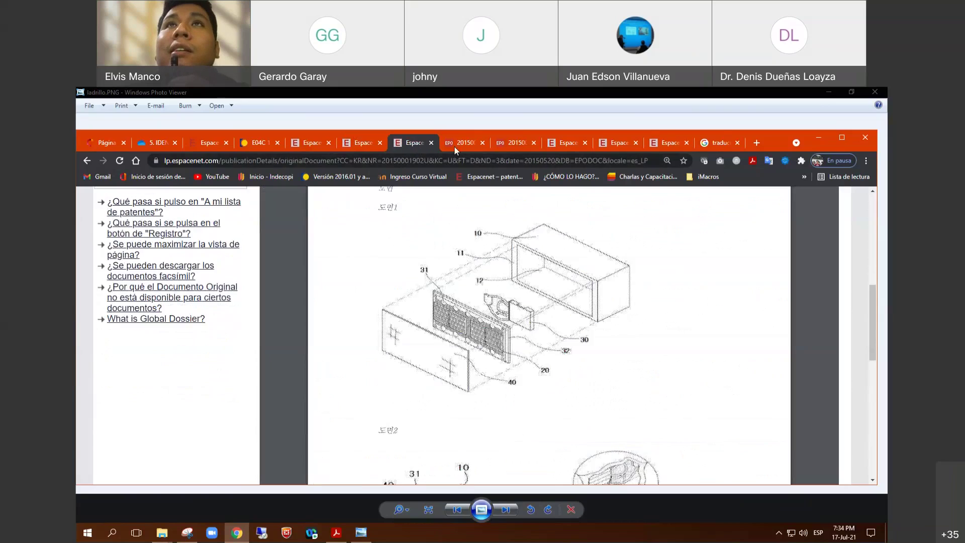
left_click(454, 146)
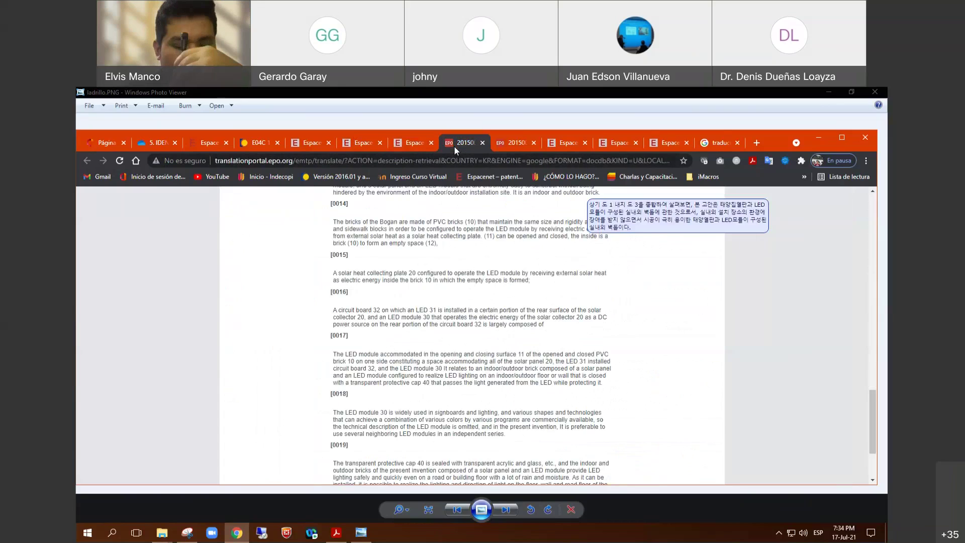
key("ctrl+f")
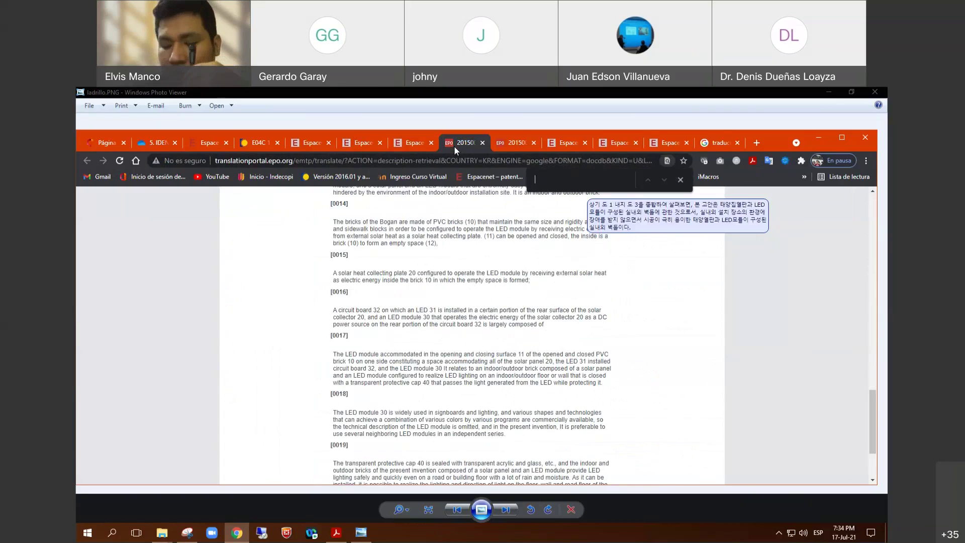
type("20")
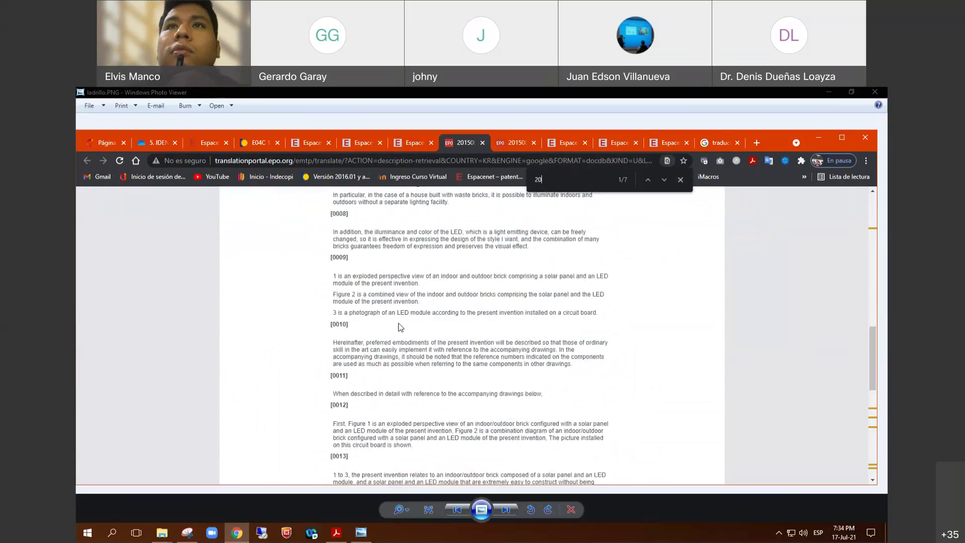
scroll(401, 327, "down", 5)
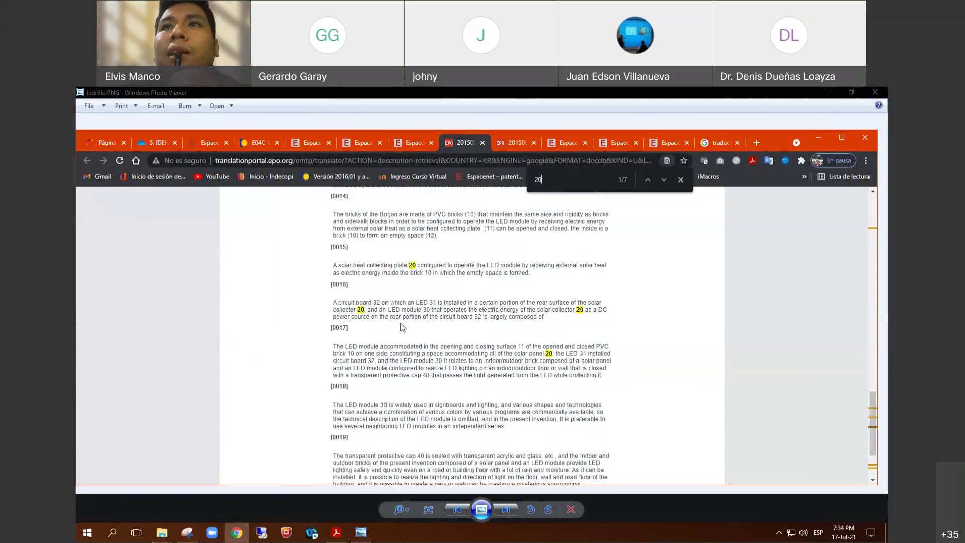
Step: Find LED reference 31 in the translation and show paragraph [0017]'s Korean original
left_click(413, 147)
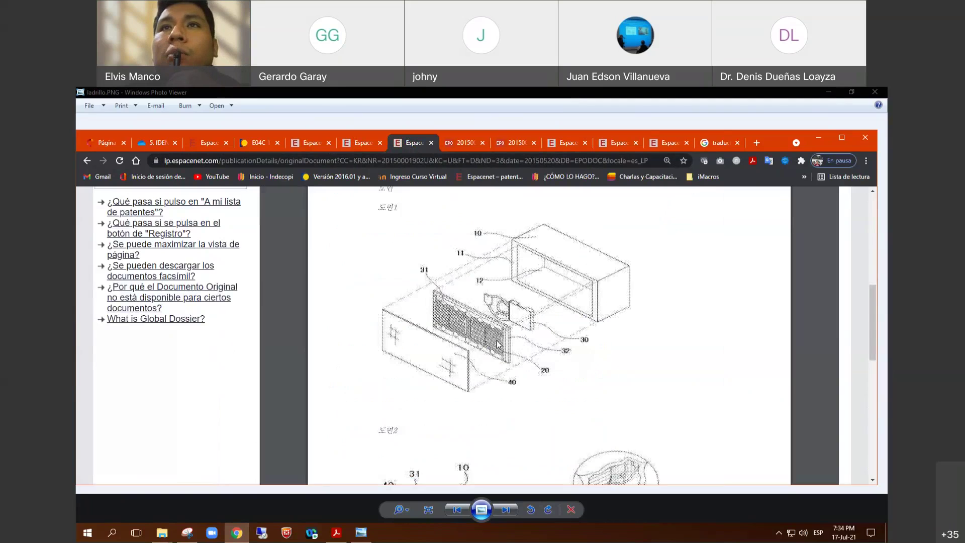
scroll(481, 370, "down", 3)
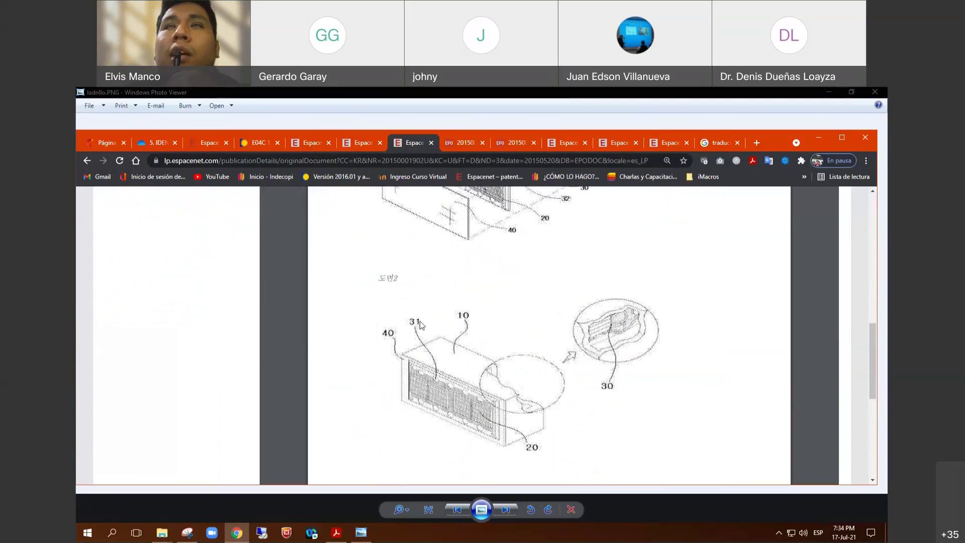
left_click(359, 144)
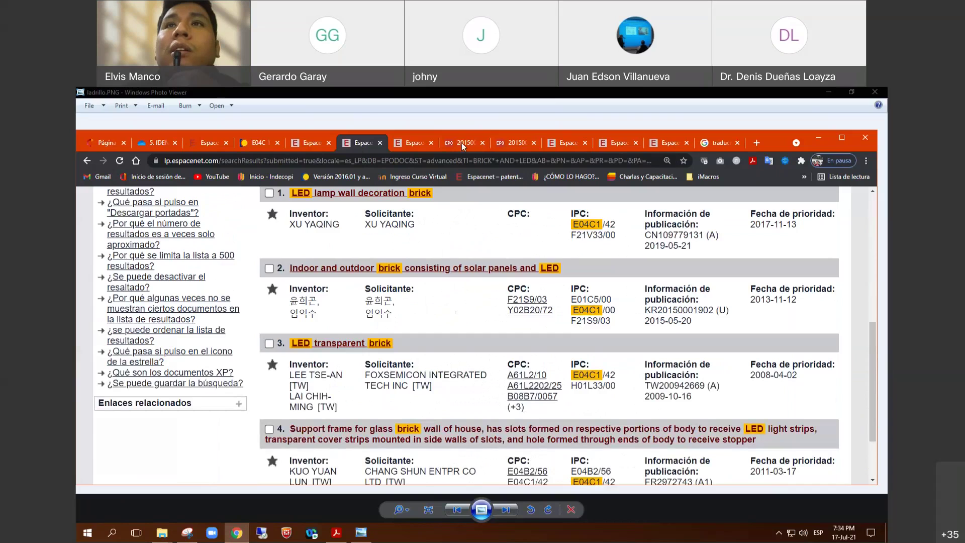
left_click(463, 144)
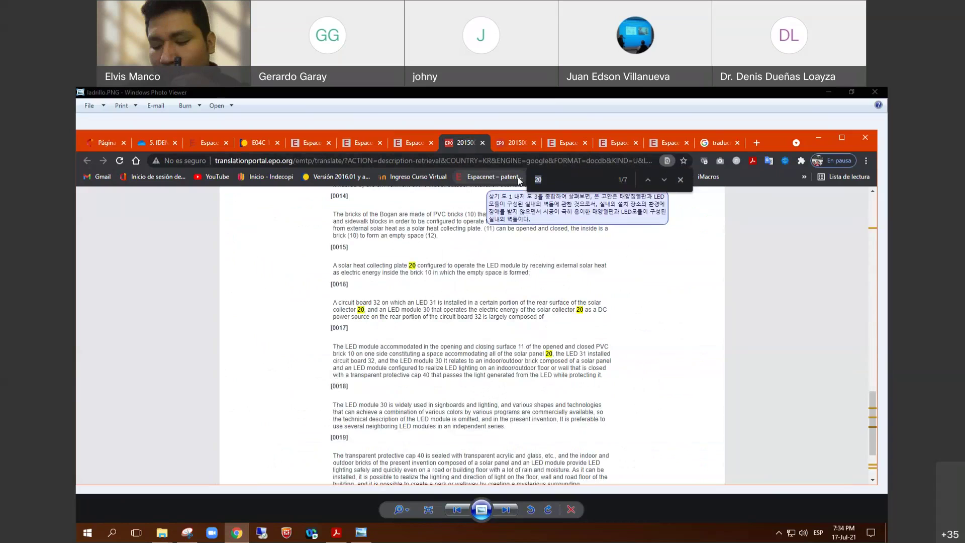
type("31")
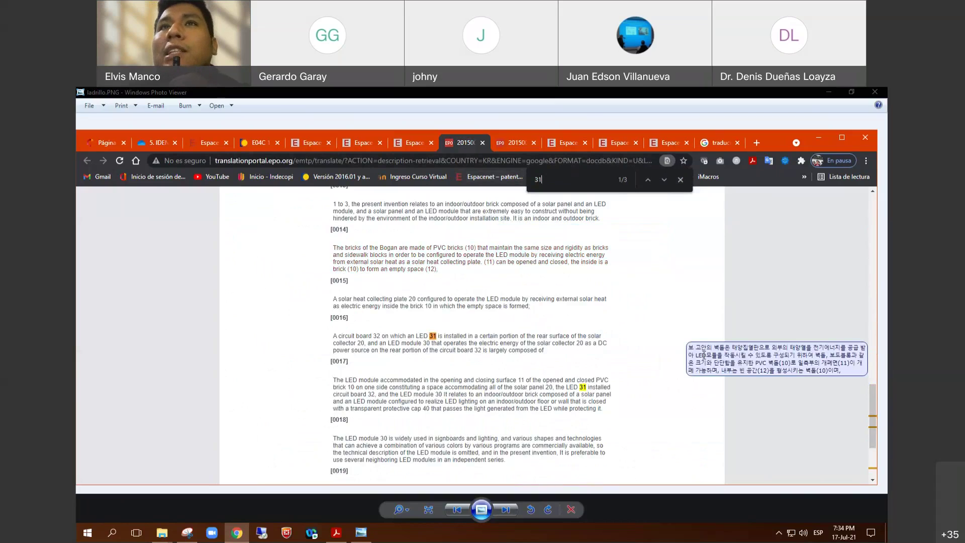
mouse_move(415, 337)
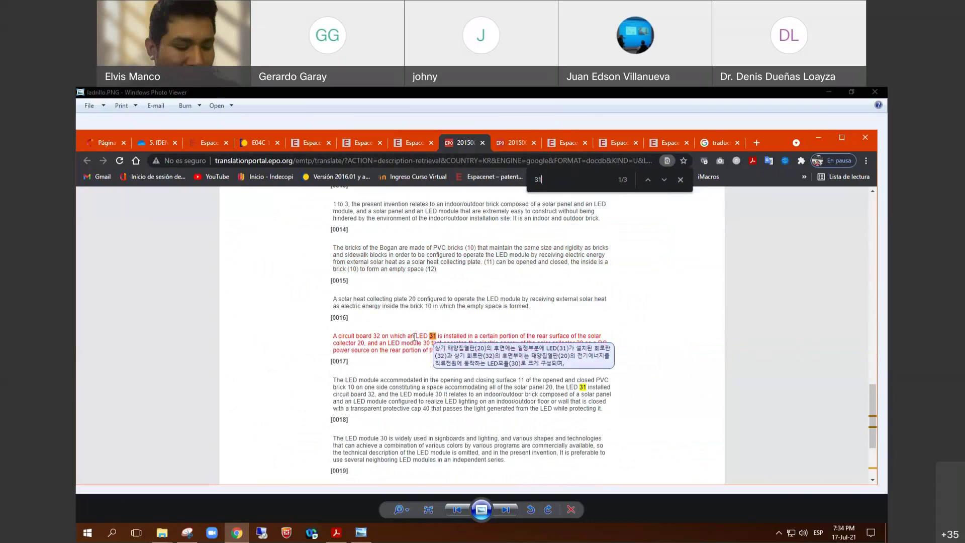
scroll(415, 337, "up", 3)
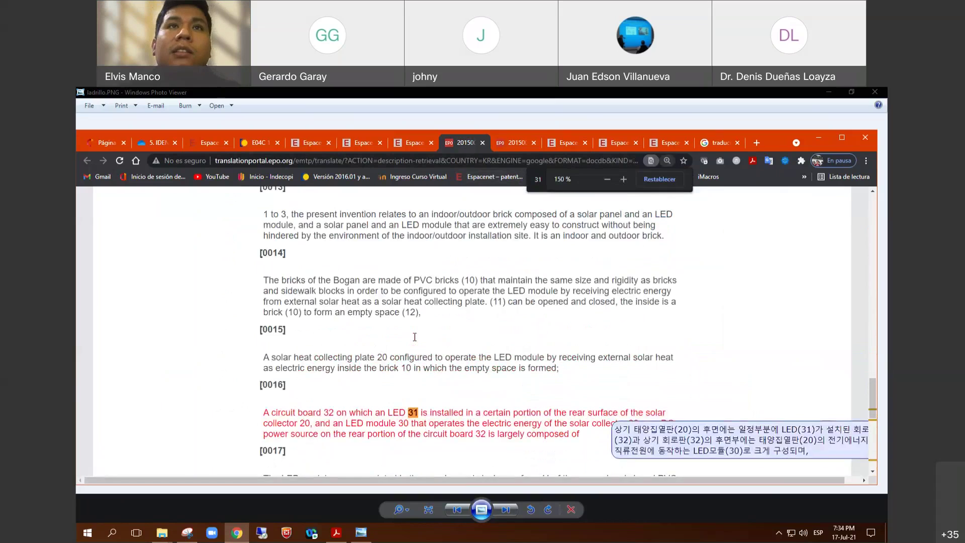
mouse_move(225, 260)
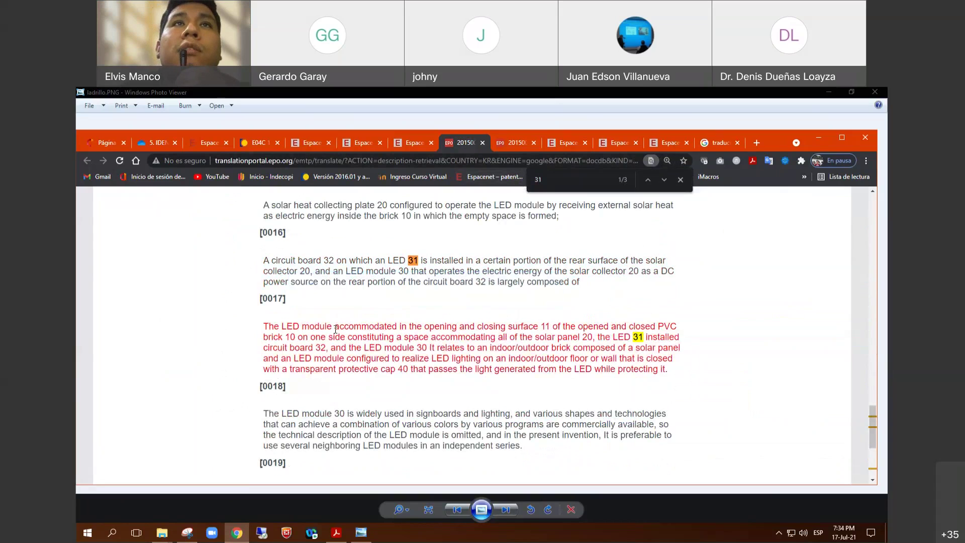
mouse_move(396, 302)
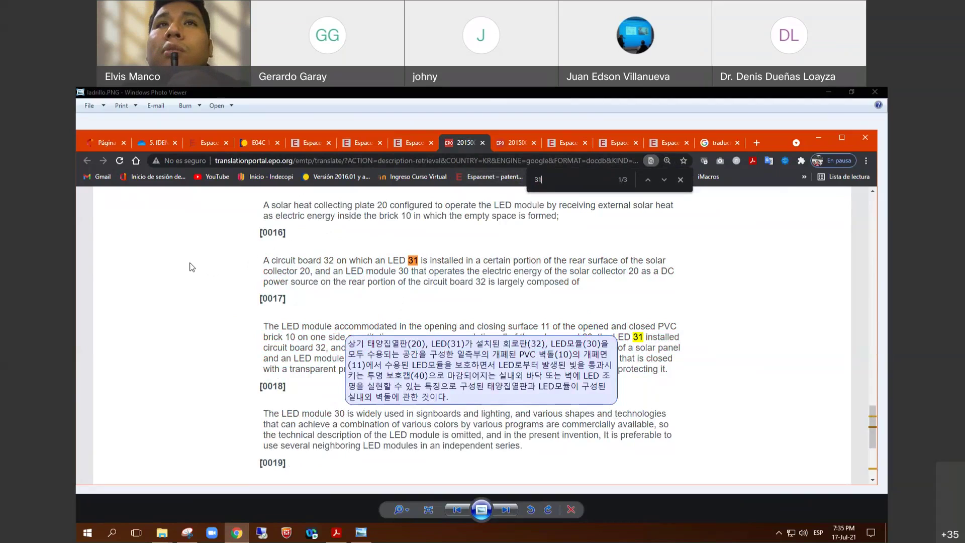
left_click(408, 143)
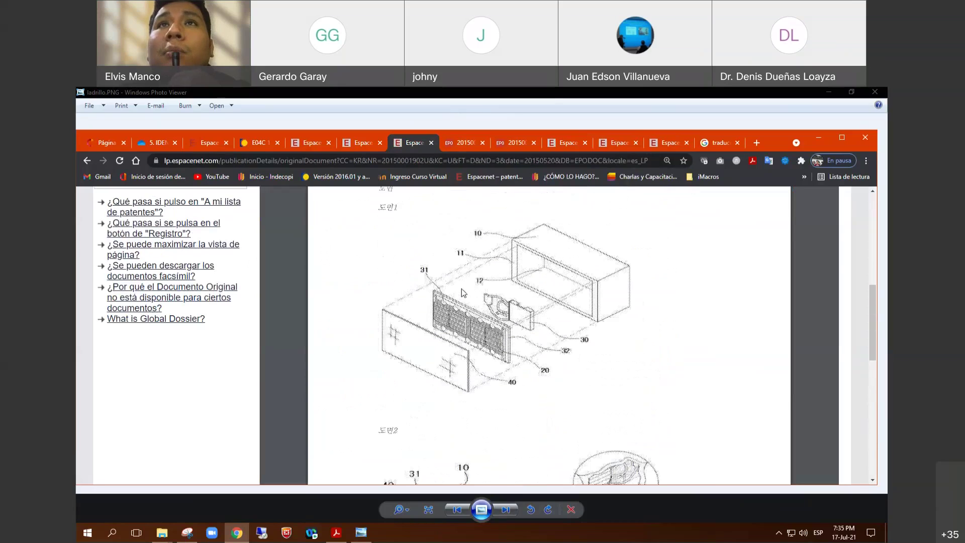
scroll(461, 288, "down", 4)
scroll(462, 288, "up", 6)
scroll(462, 289, "down", 1)
scroll(461, 293, "down", 5)
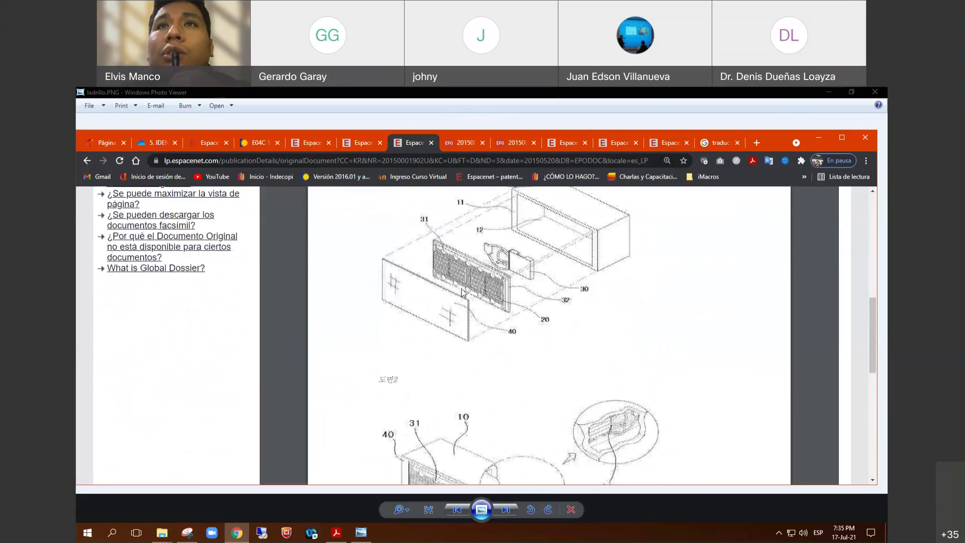
scroll(463, 293, "up", 3)
scroll(462, 291, "up", 3)
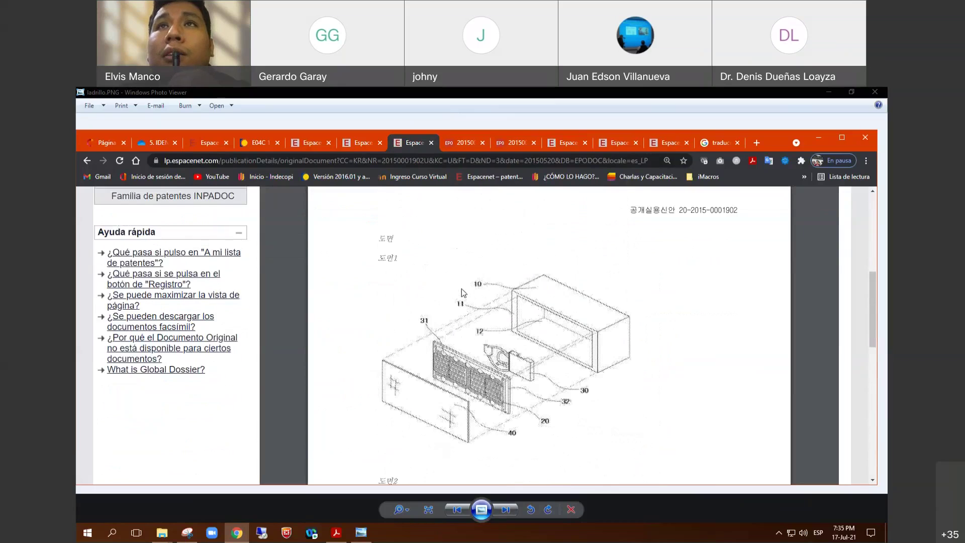
scroll(461, 292, "down", 3)
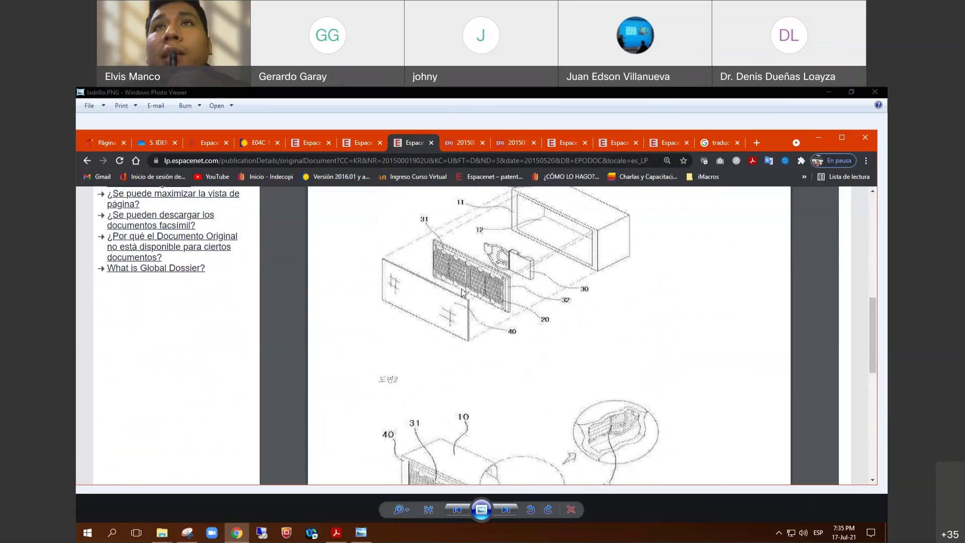
scroll(463, 292, "up", 2)
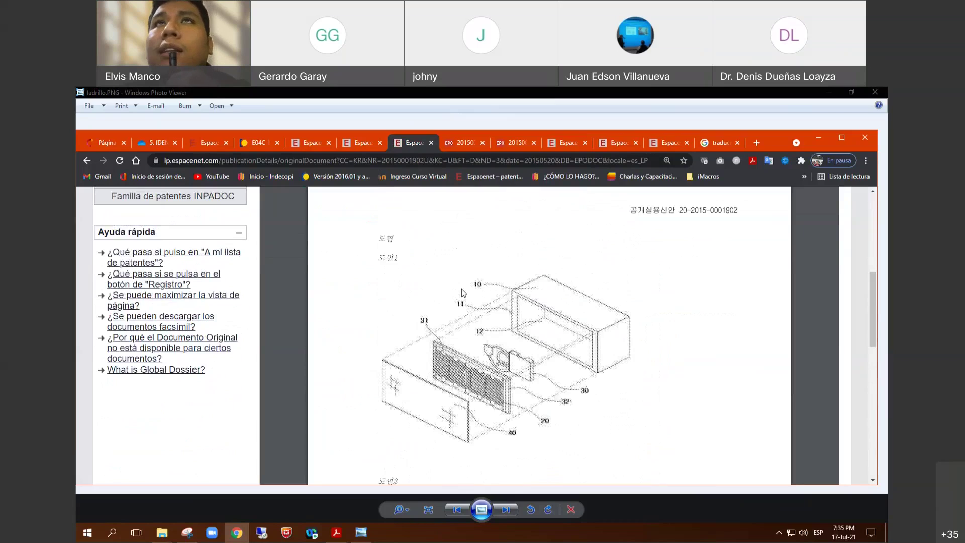
scroll(462, 293, "down", 1)
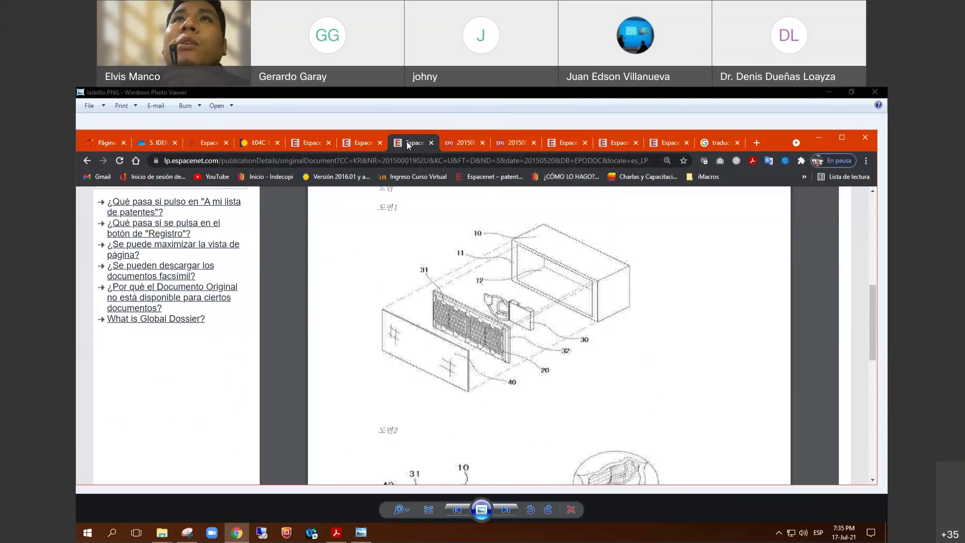
left_click_drag(409, 144, 705, 143)
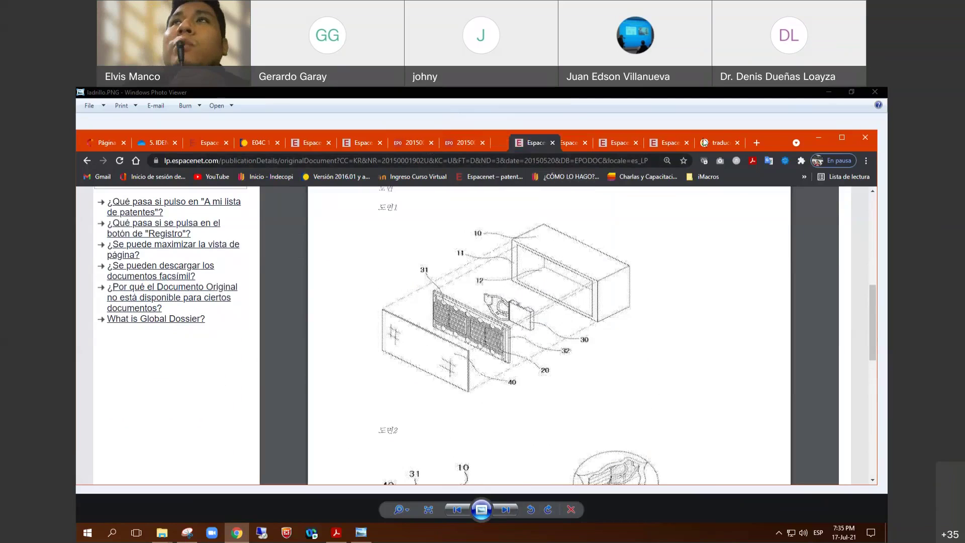
Step: Close both EPO translation tabs
left_click(411, 142)
left_click(432, 143)
left_click(431, 143)
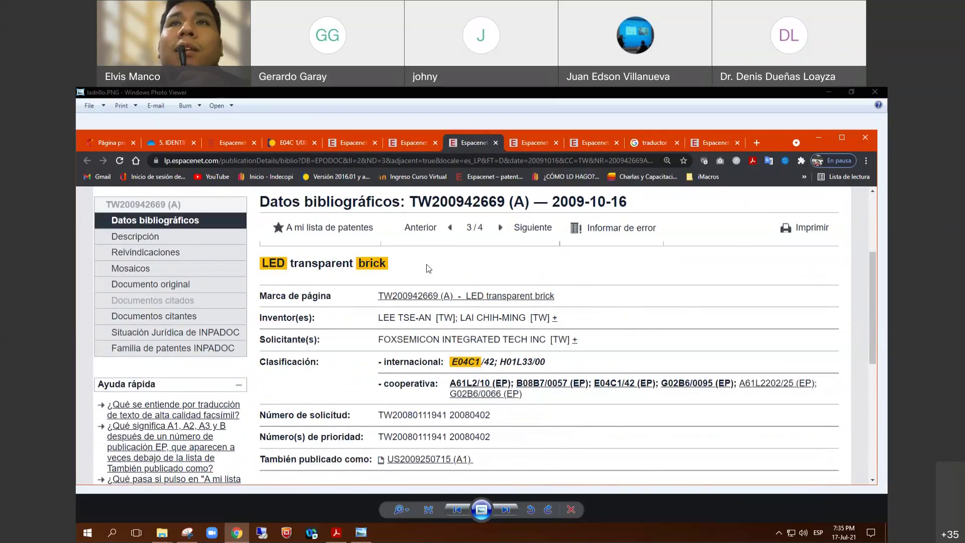
scroll(426, 263, "down", 7)
scroll(544, 338, "up", 3)
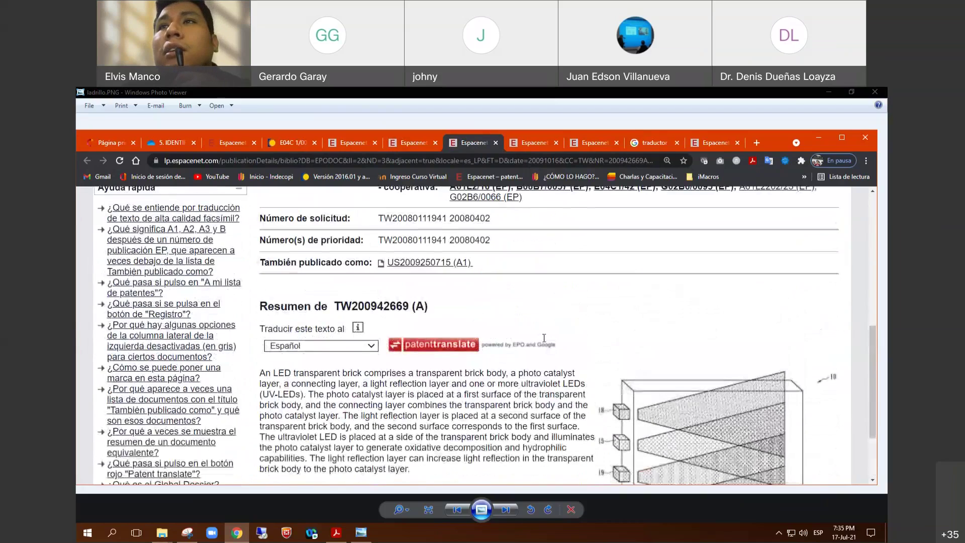
scroll(544, 338, "down", 2)
scroll(768, 375, "up", 1)
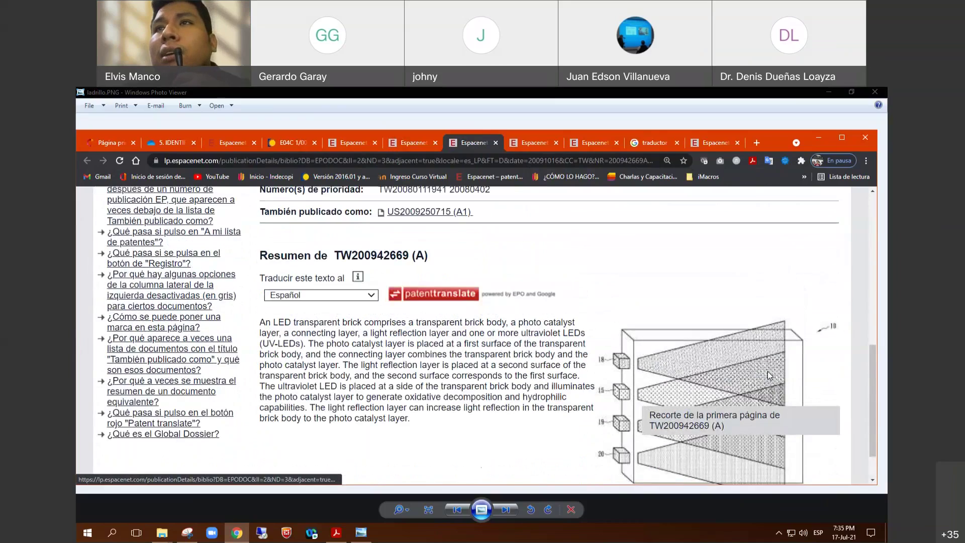
scroll(504, 454, "up", 8)
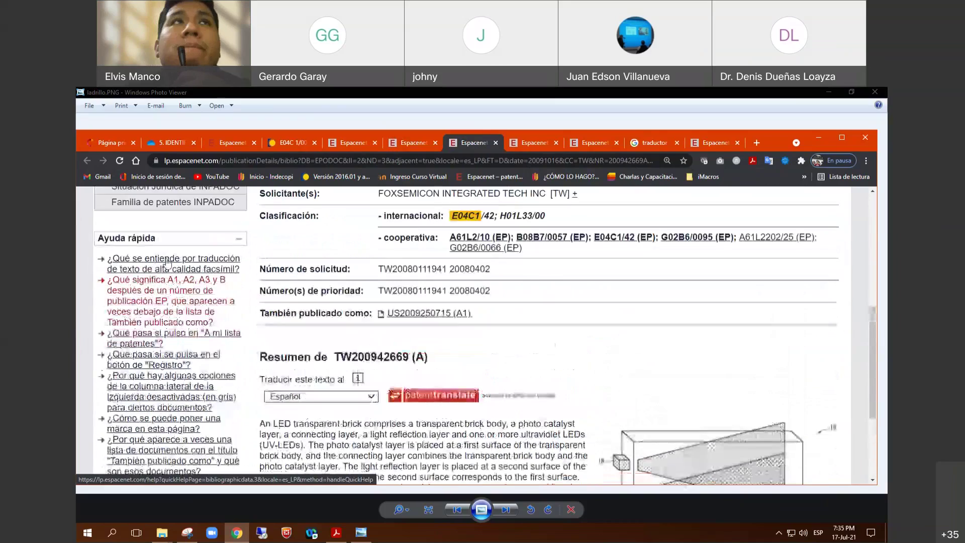
Step: Show TW200942669's original document at page 12/16 Drawings, figures 1 and 2A
left_click(151, 291)
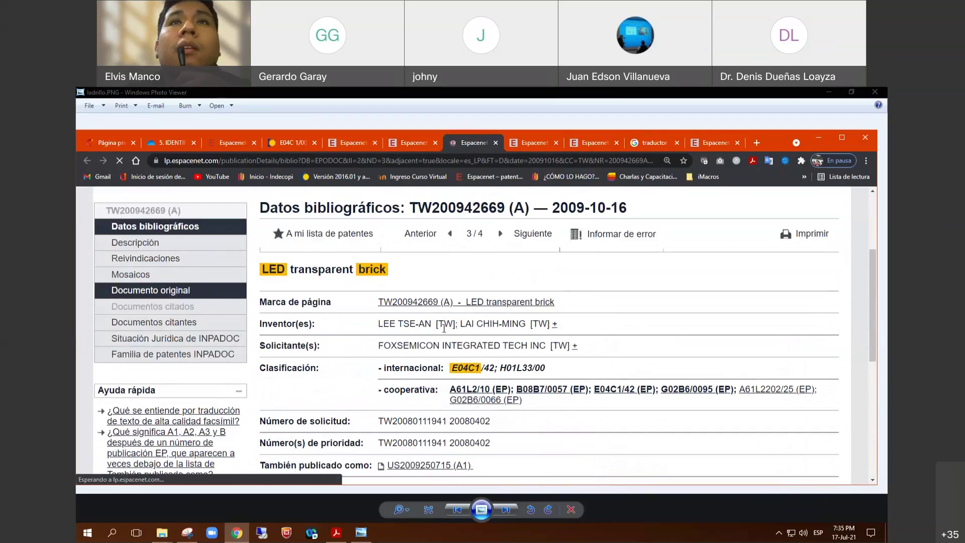
scroll(445, 325, "down", 3)
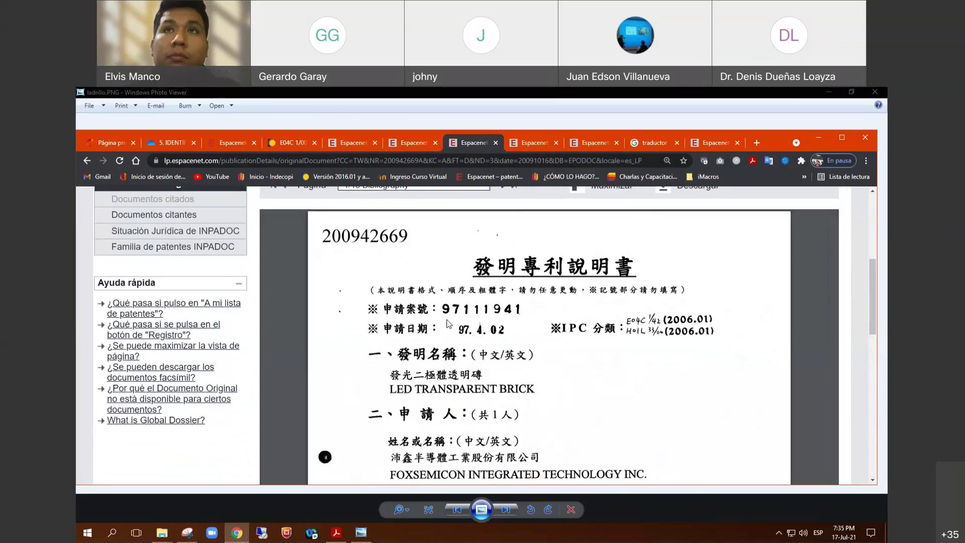
scroll(449, 324, "down", 1)
scroll(455, 352, "up", 5)
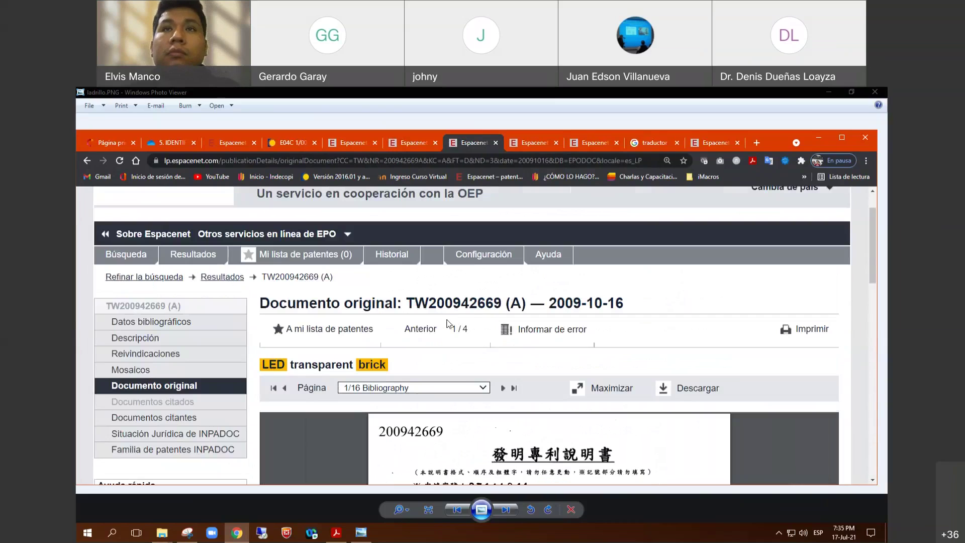
left_click(476, 389)
left_click(417, 343)
scroll(553, 396, "down", 10)
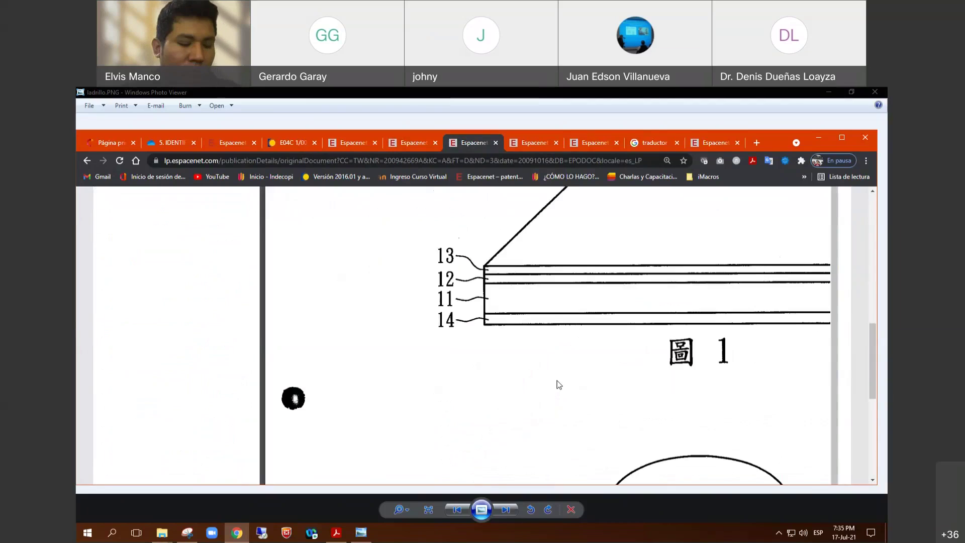
scroll(557, 382, "up", 2)
scroll(557, 381, "up", 2)
scroll(557, 381, "down", 5)
scroll(557, 379, "up", 4)
scroll(508, 271, "up", 2)
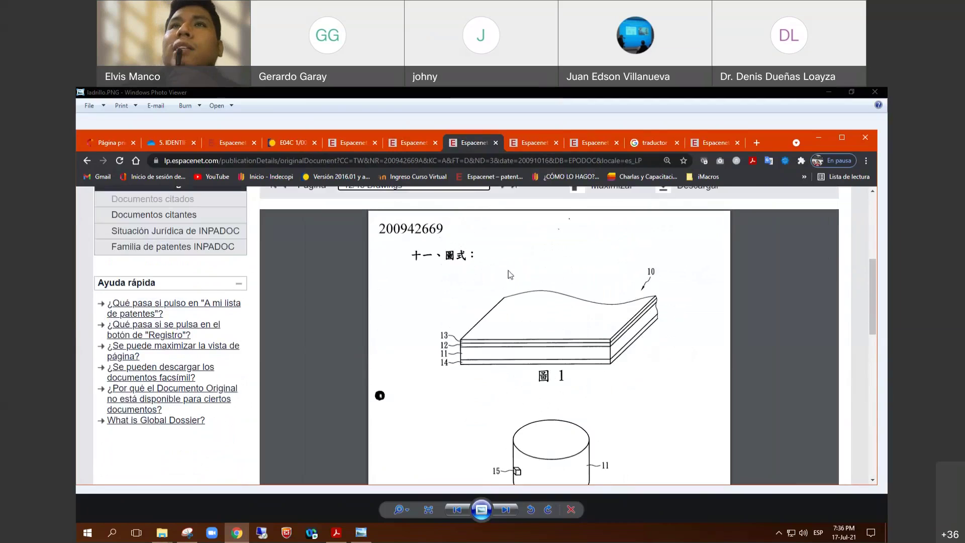
scroll(511, 219, "up", 3)
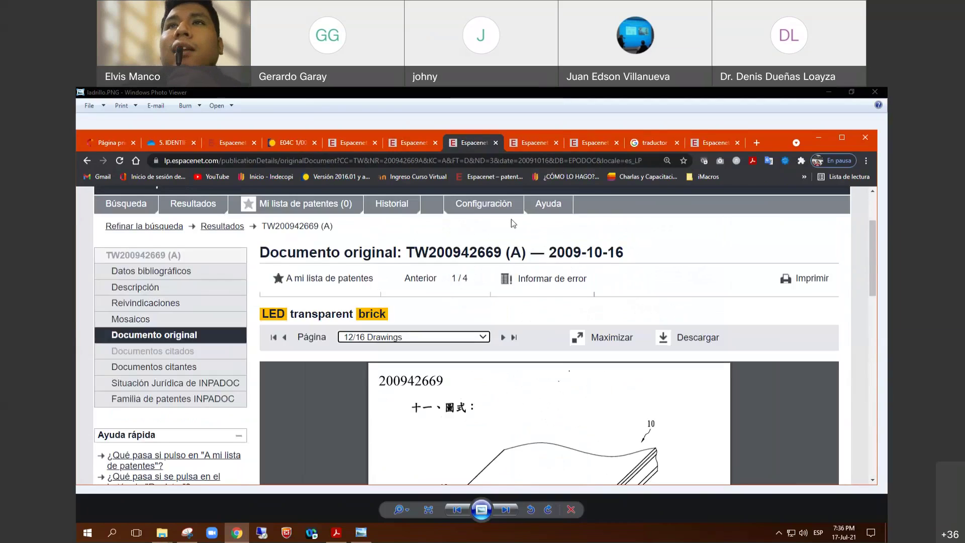
Step: Close the TW200942669 tab and look through the FR2972743 record
left_click(494, 143)
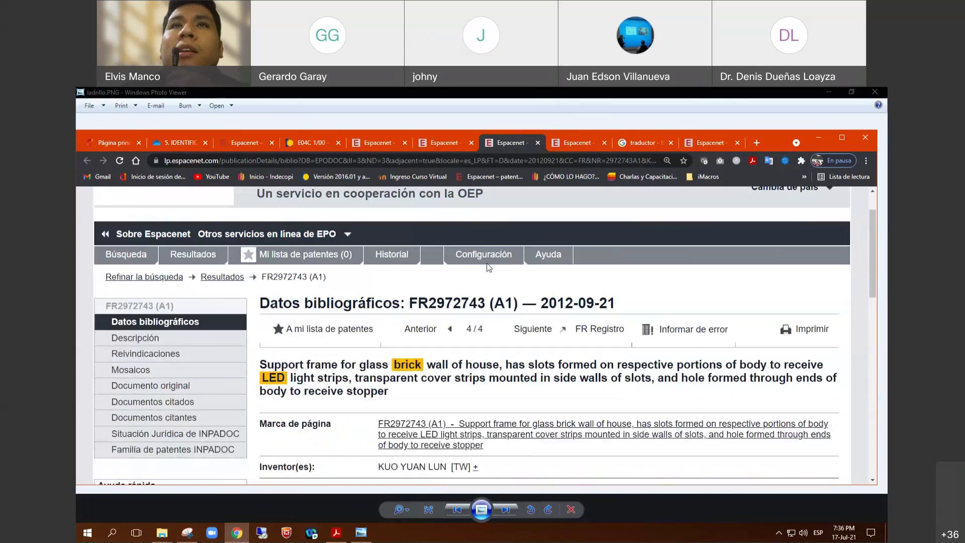
scroll(415, 277, "down", 6)
scroll(415, 277, "down", 8)
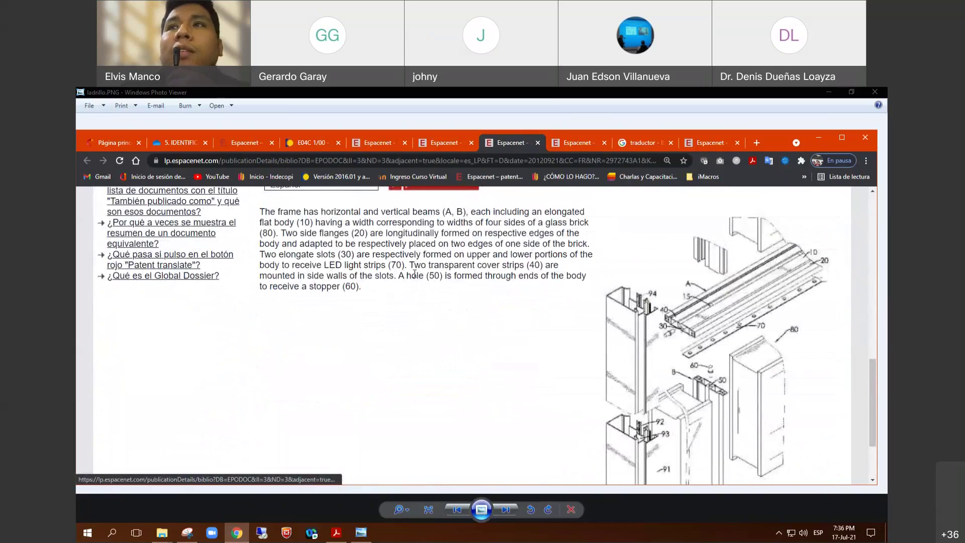
scroll(571, 387, "up", 3)
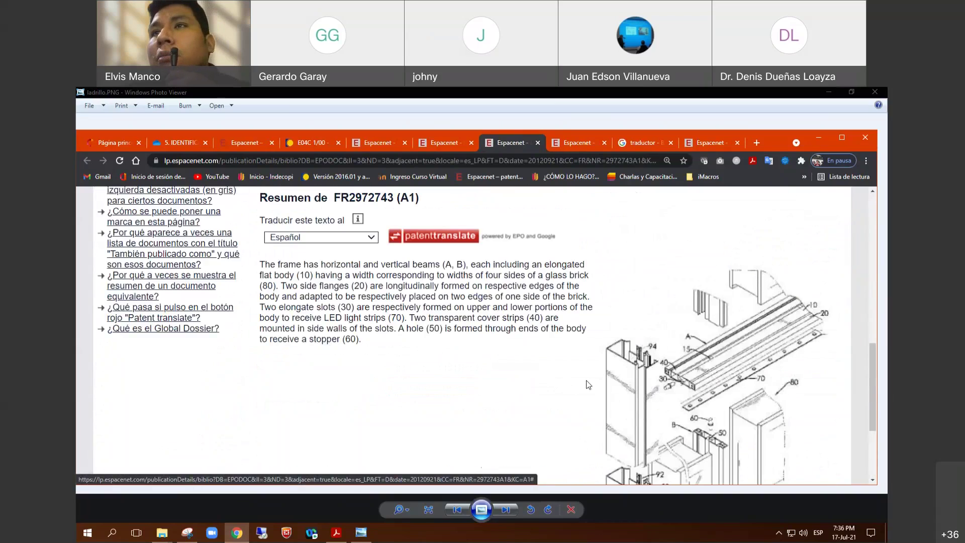
scroll(588, 384, "down", 1)
scroll(745, 378, "up", 2)
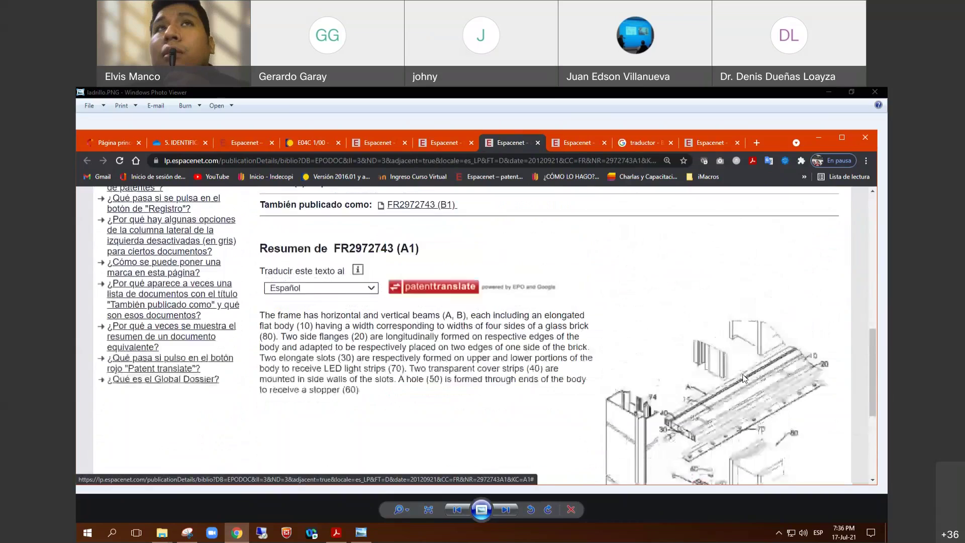
scroll(743, 378, "up", 6)
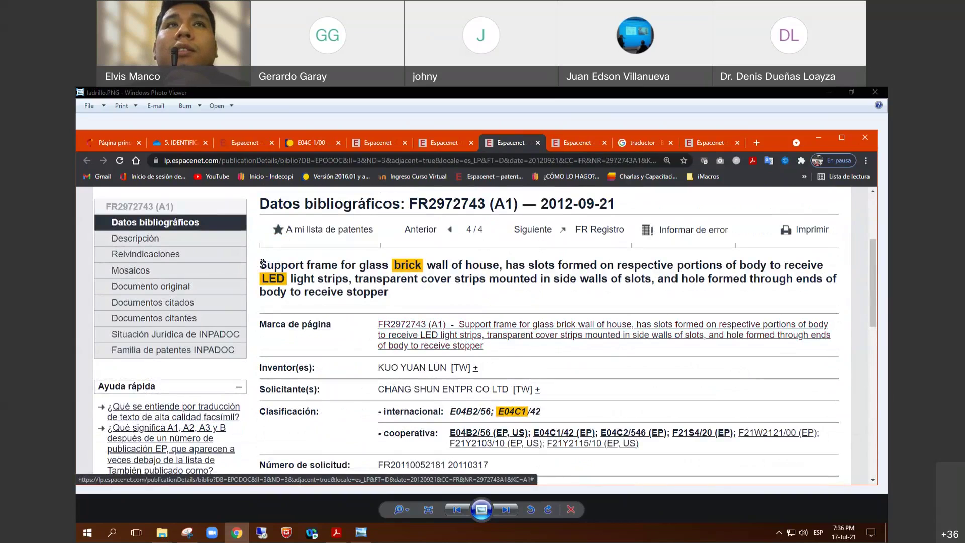
Step: Select the start of the FR2972743 title, then close the FR2972743 tab
left_click_drag(262, 263, 291, 266)
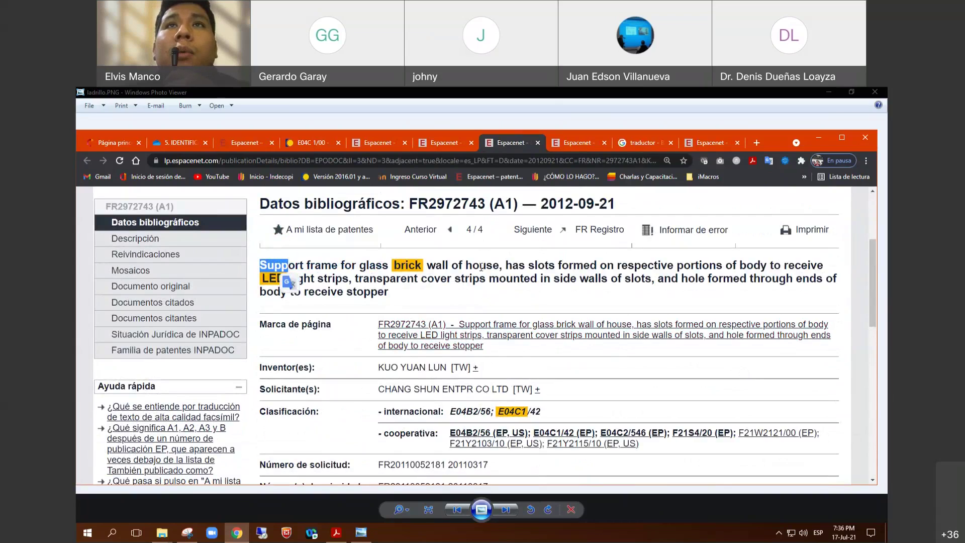
left_click(456, 303)
scroll(429, 304, "down", 1)
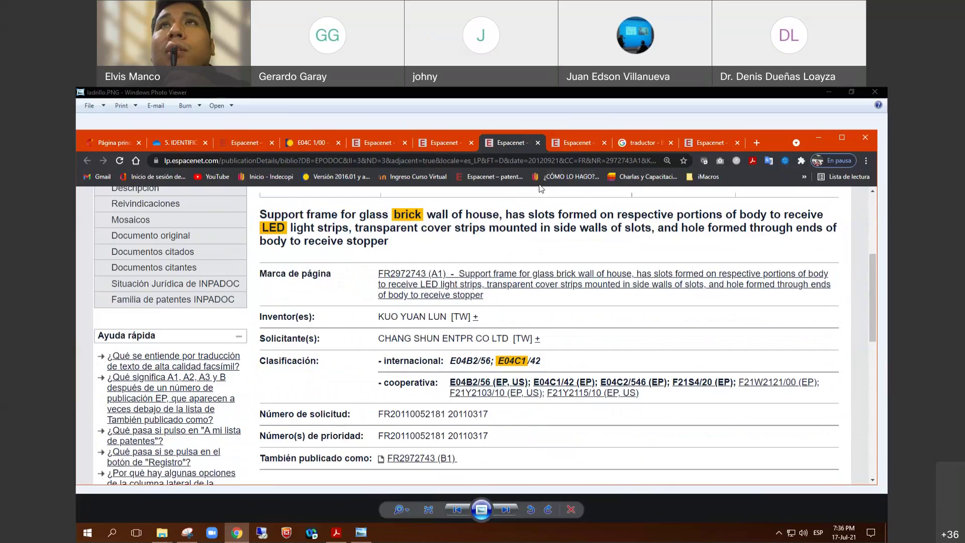
left_click(538, 143)
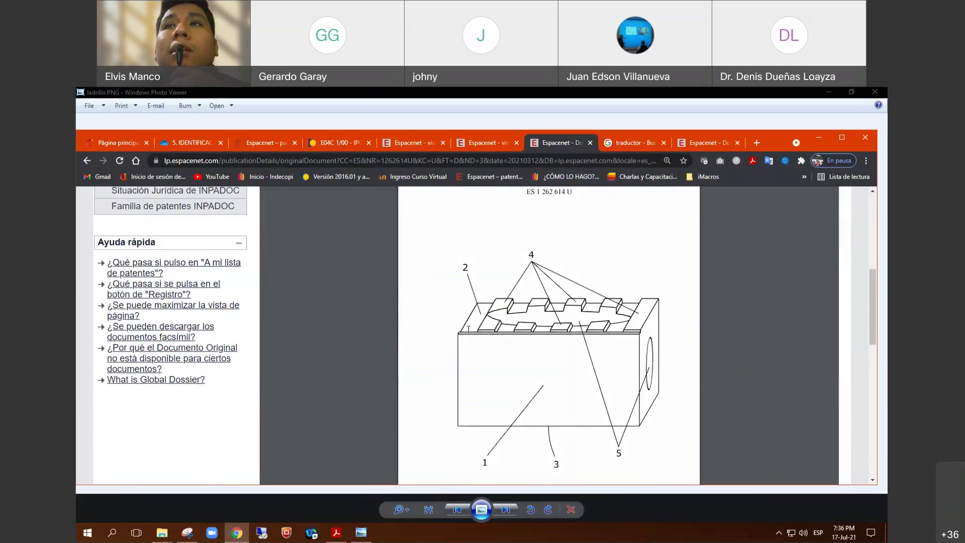
scroll(468, 330, "up", 5)
Step: Close the ES1262614U tab and bring up Google Translate over the 330 results
left_click(590, 143)
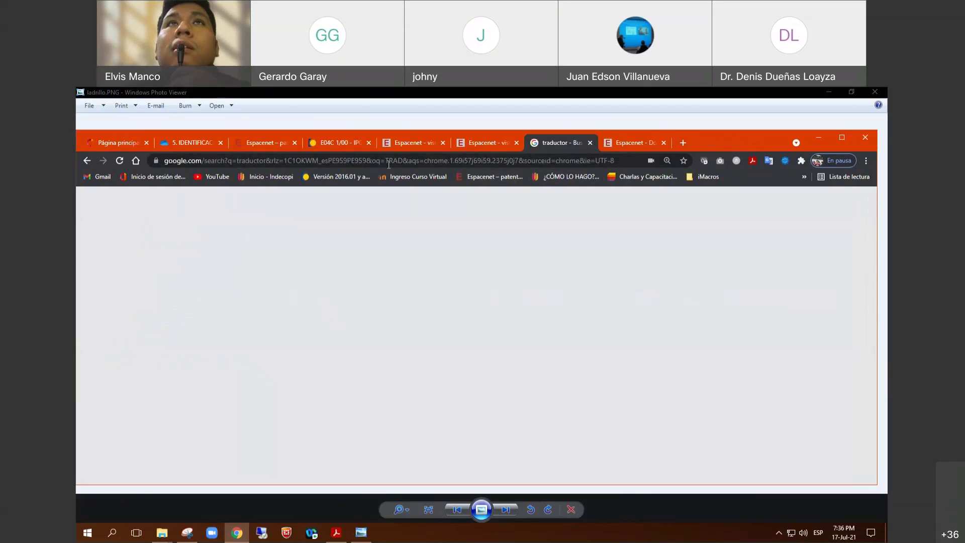
left_click(411, 144)
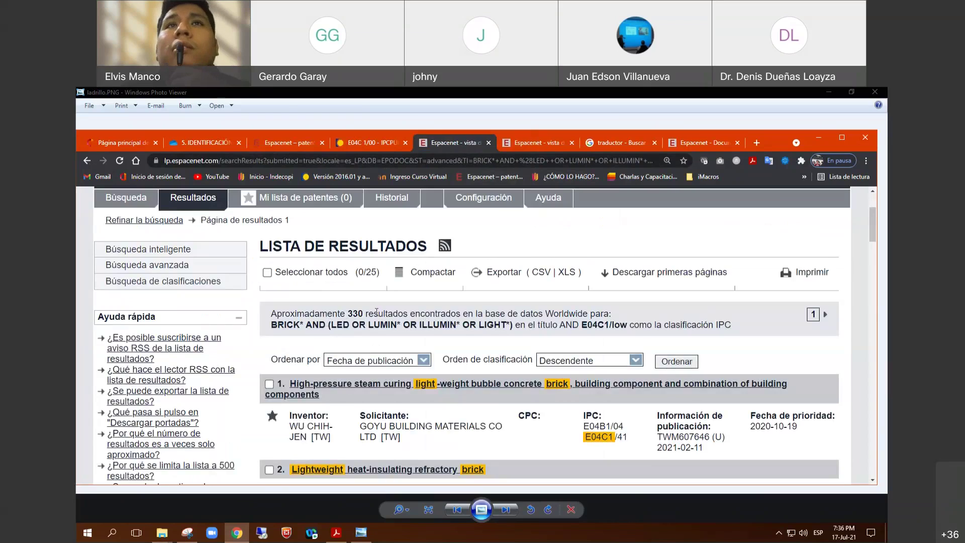
scroll(356, 318, "down", 2)
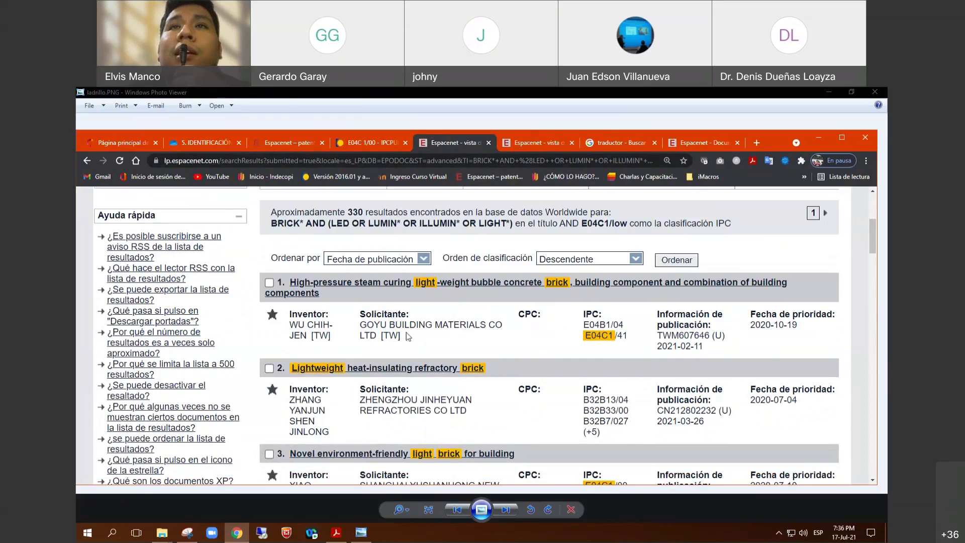
scroll(406, 332, "down", 2)
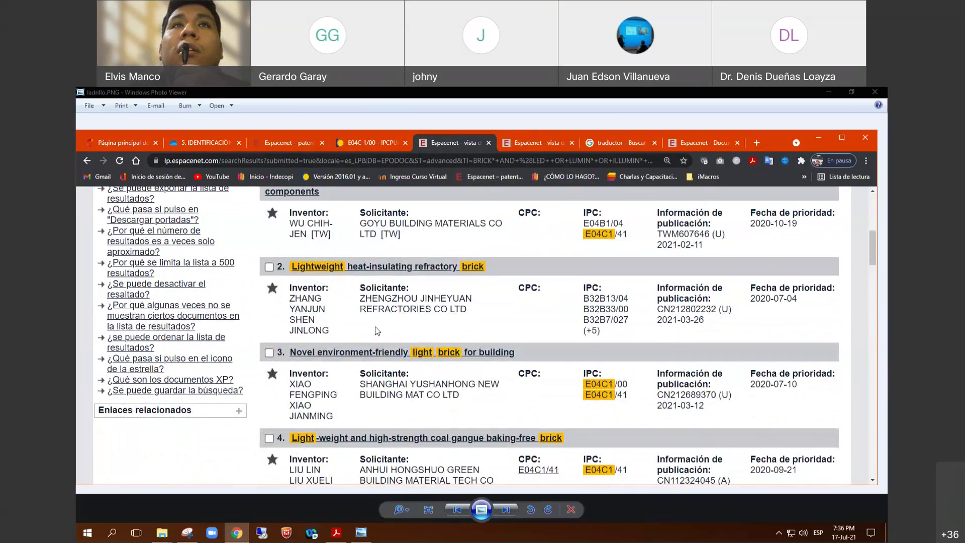
scroll(375, 327, "up", 2)
scroll(376, 328, "down", 1)
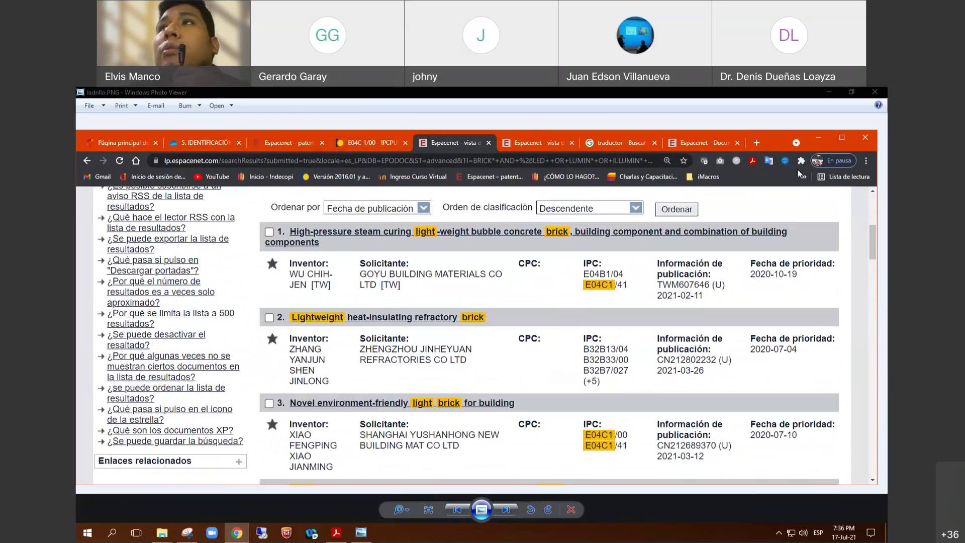
left_click(769, 161)
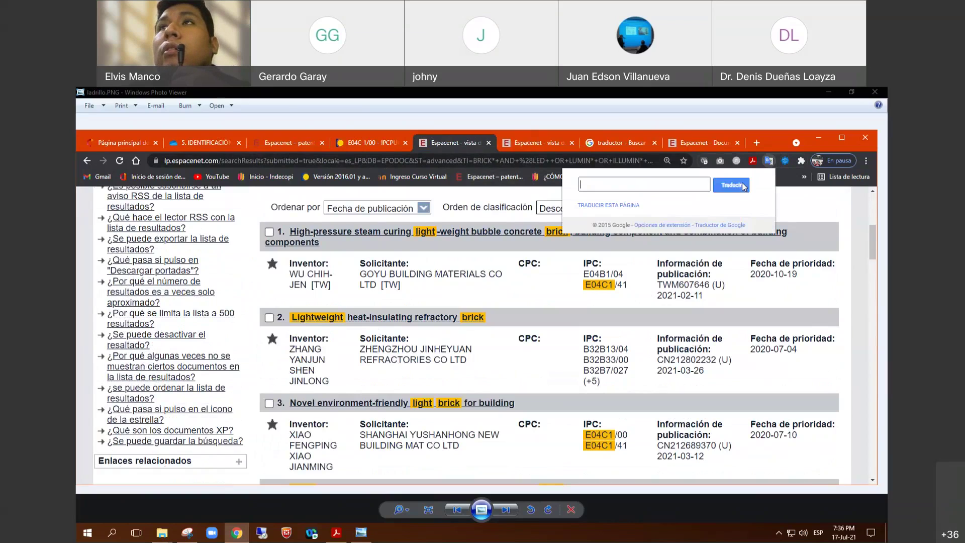
Step: Translate the results page into Spanish and open results 2 and 3 in new tabs
left_click(602, 207)
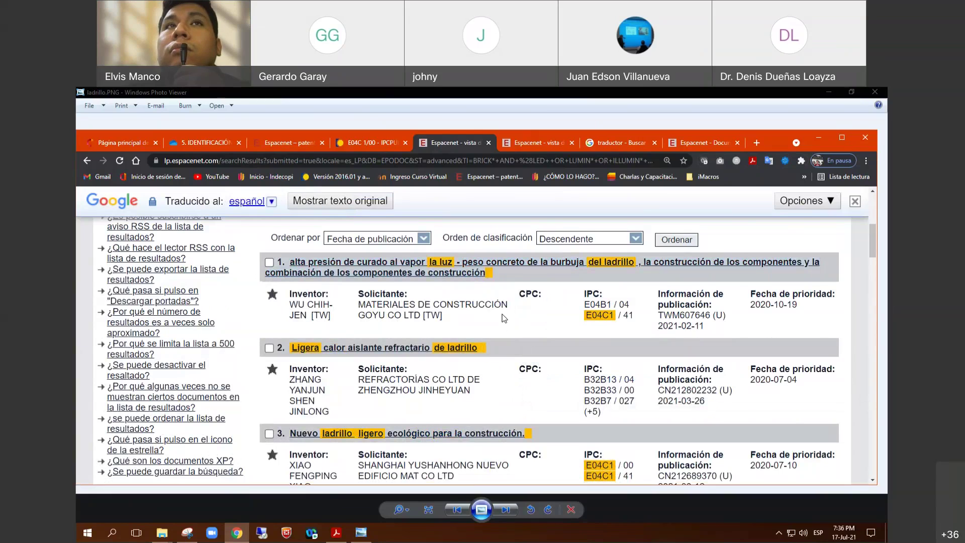
scroll(505, 317, "down", 1)
middle_click(407, 301)
mouse_move(407, 301)
scroll(370, 339, "down", 2)
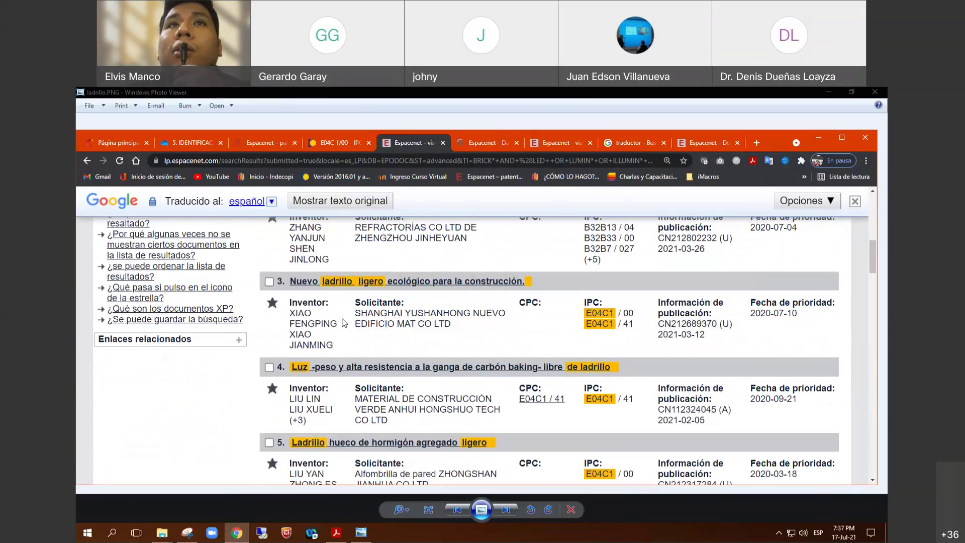
middle_click(408, 285)
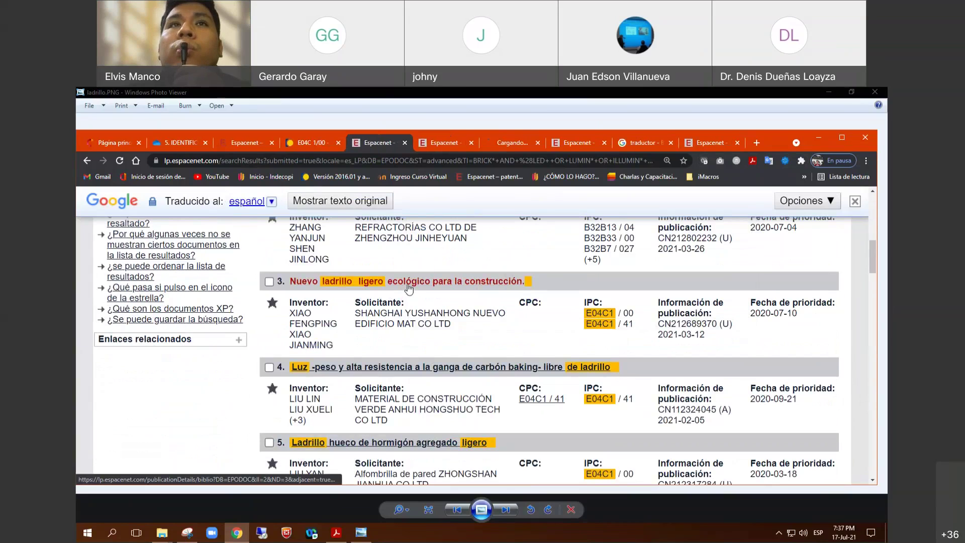
Step: Scroll through the translated results, then return to the advanced search form
mouse_move(408, 284)
scroll(150, 383, "down", 5)
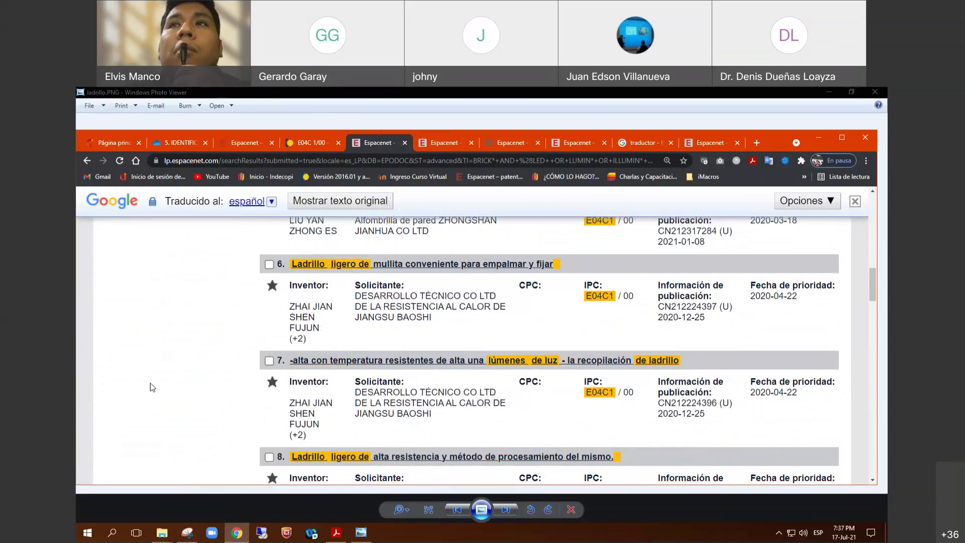
scroll(149, 384, "down", 3)
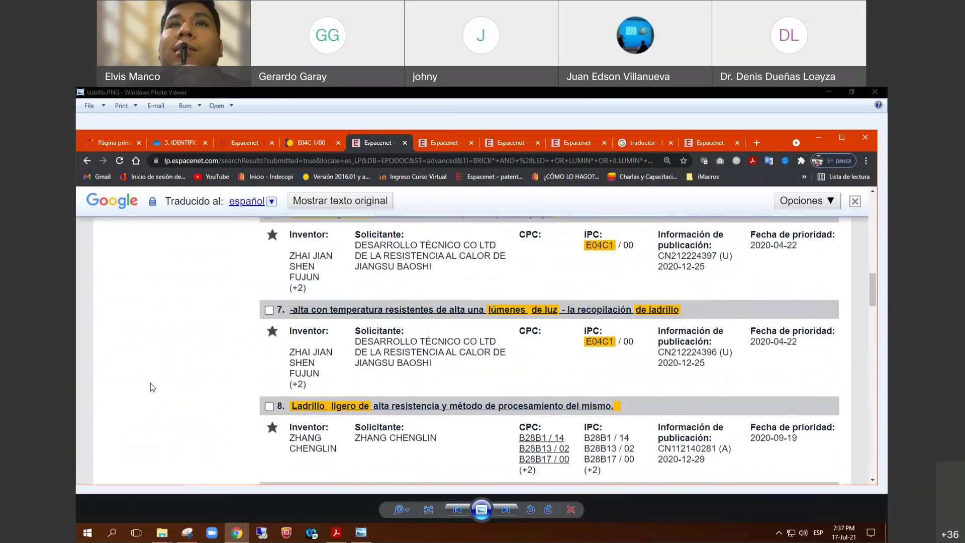
scroll(160, 372, "down", 1)
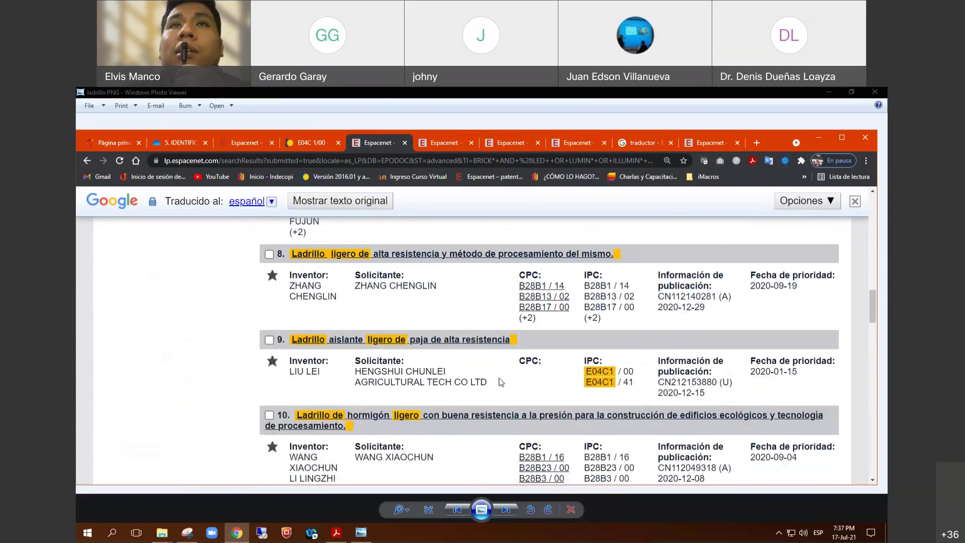
scroll(485, 381, "down", 3)
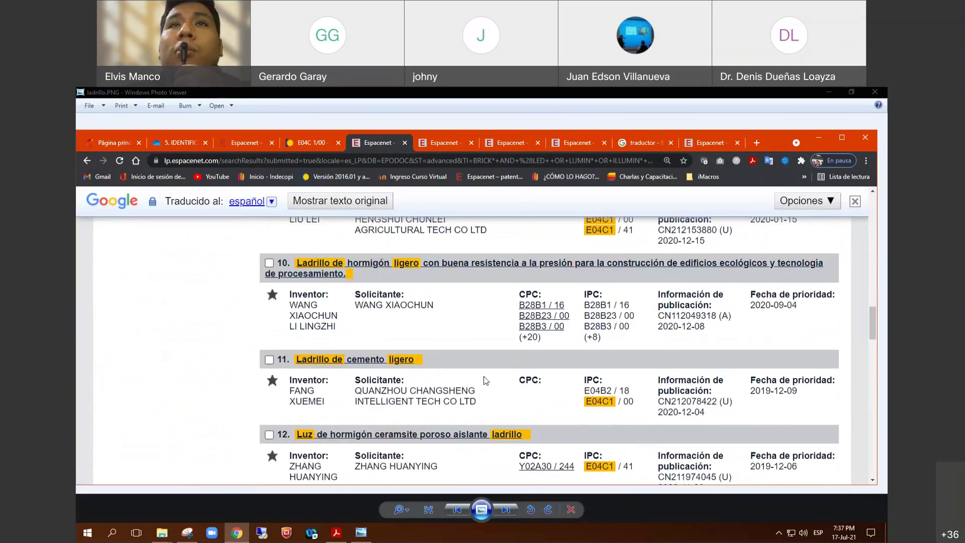
scroll(485, 380, "down", 1)
scroll(410, 354, "down", 2)
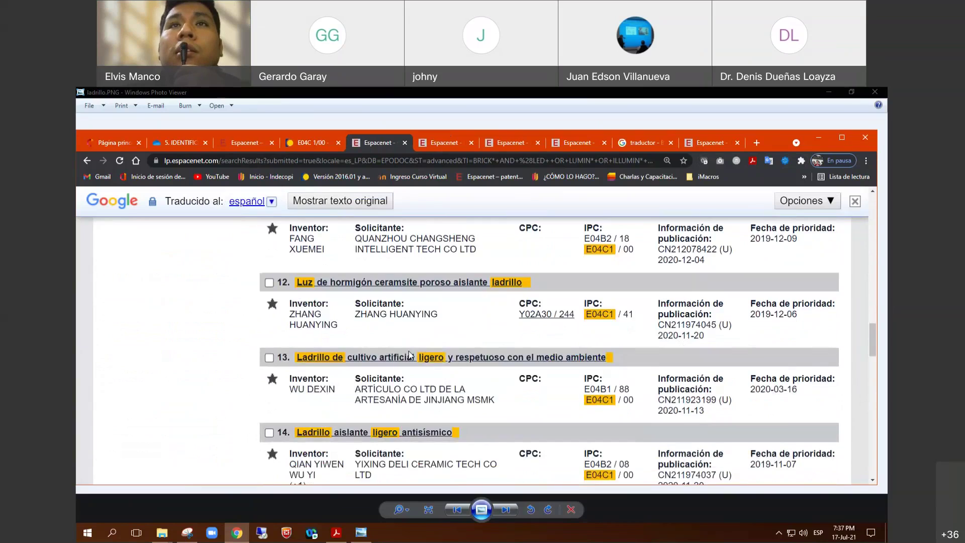
scroll(410, 351, "down", 2)
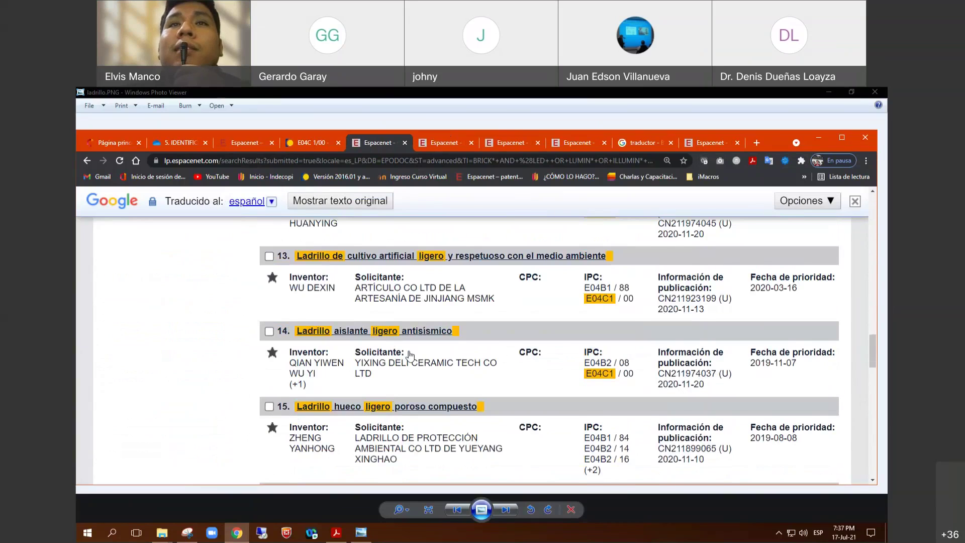
scroll(409, 355, "down", 2)
scroll(399, 347, "up", 4)
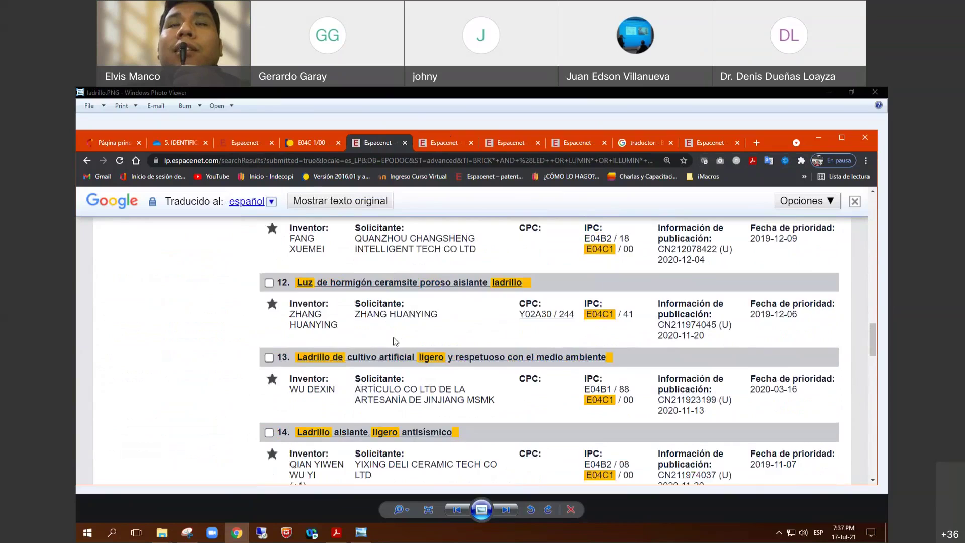
scroll(395, 341, "up", 4)
left_click(86, 160)
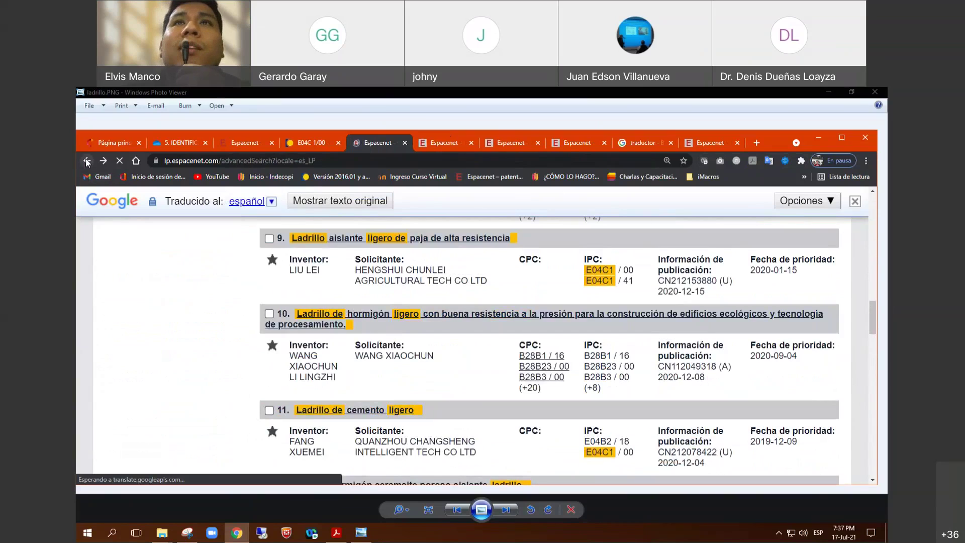
Step: Remove 'OR LIGHT*' from the title query and rerun the search for 17 results
left_click_drag(491, 335, 463, 335)
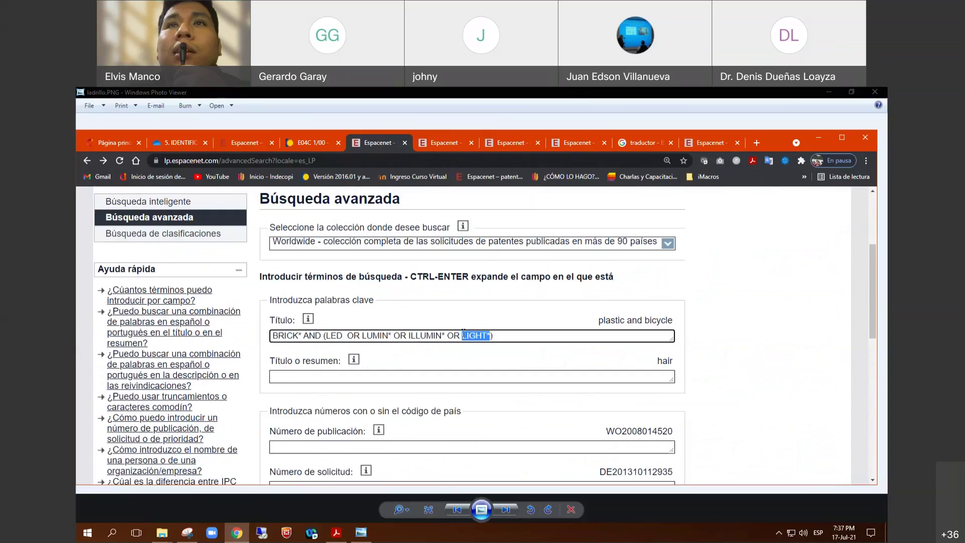
key("BackSpace")
key("BackSpace")
key("BackSpace")
key("BackSpace")
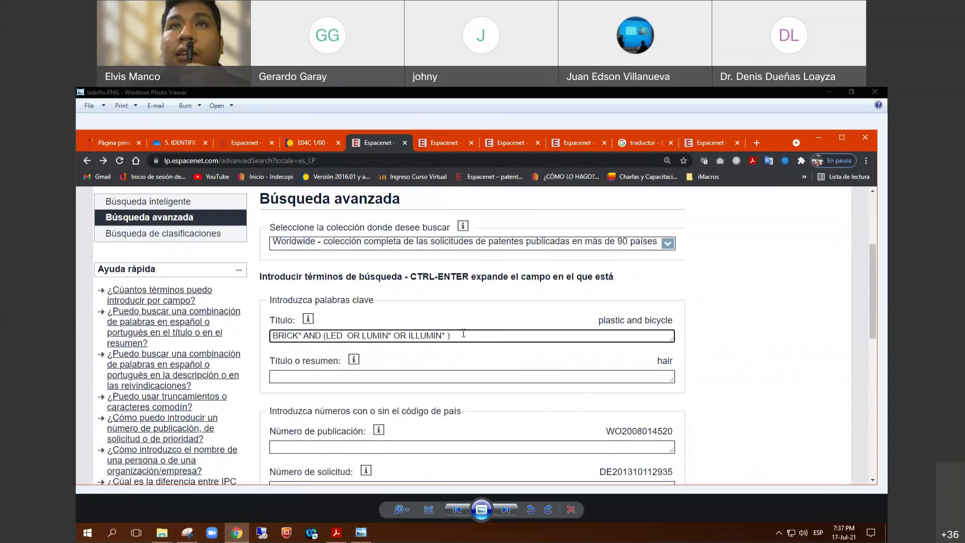
key("Return")
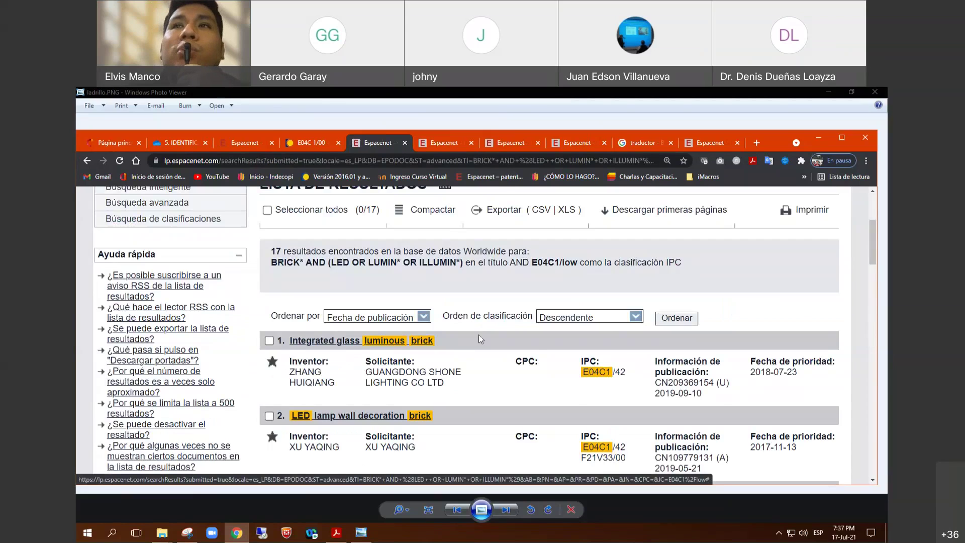
scroll(478, 334, "down", 2)
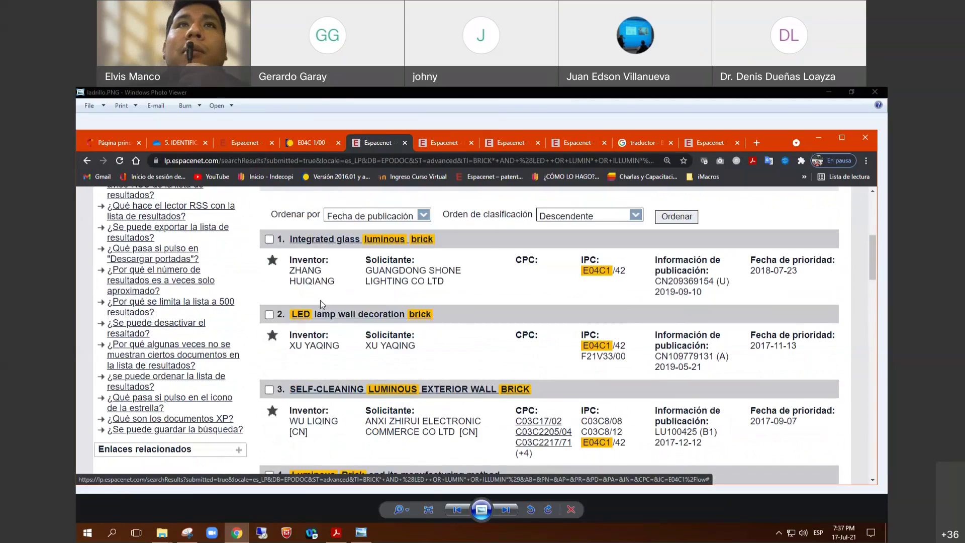
scroll(347, 342, "up", 2)
scroll(351, 353, "down", 1)
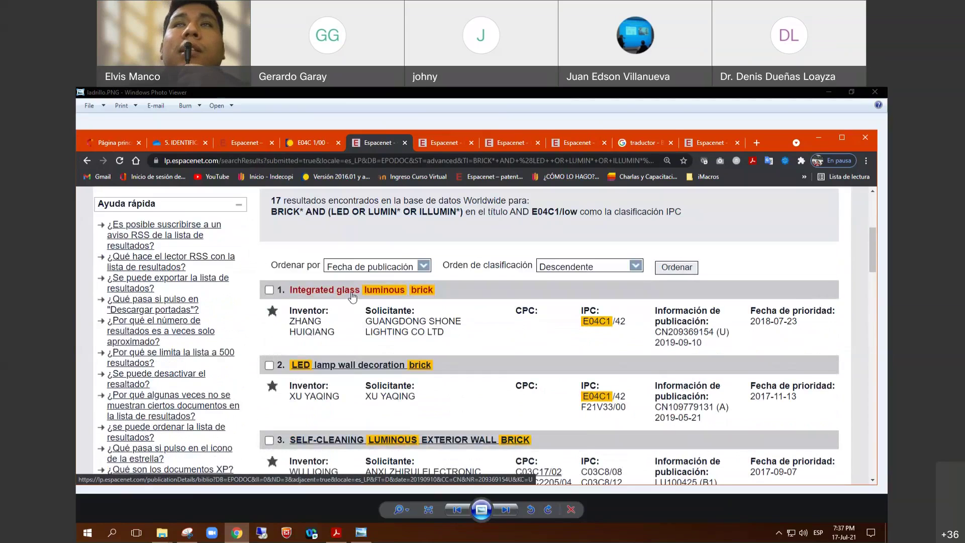
Step: Open results 1–4 in new tabs
middle_click(354, 291)
middle_click(356, 366)
scroll(356, 370, "down", 2)
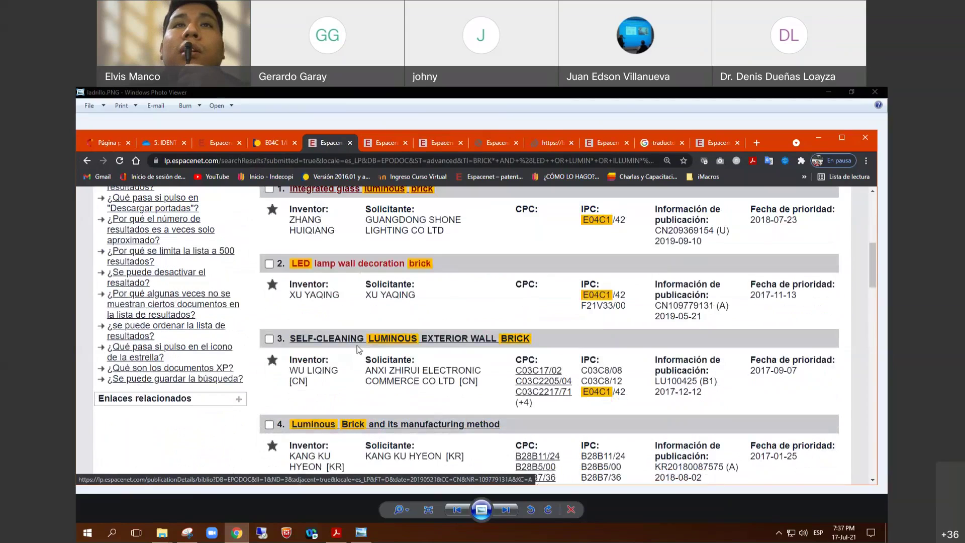
middle_click(357, 341)
scroll(358, 342, "down", 2)
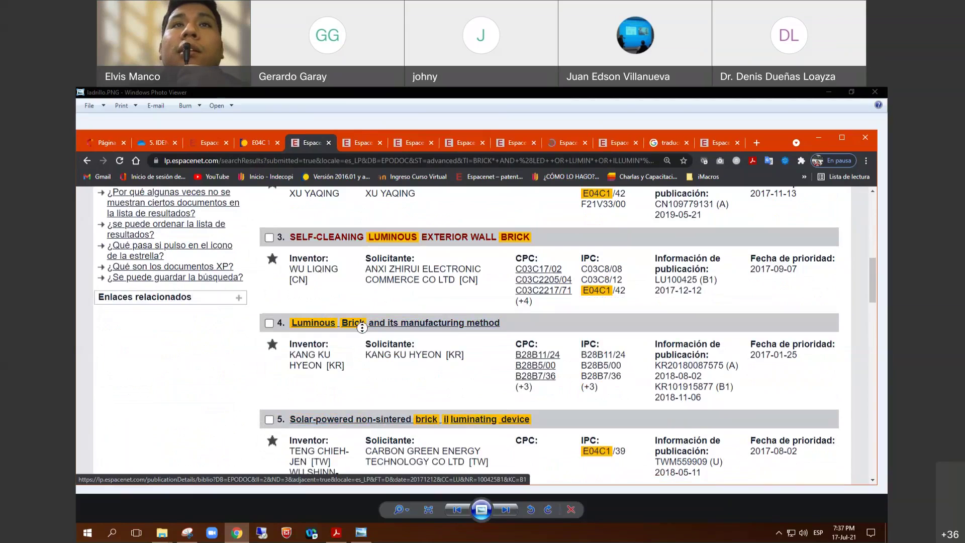
middle_click(365, 330)
scroll(365, 331, "down", 3)
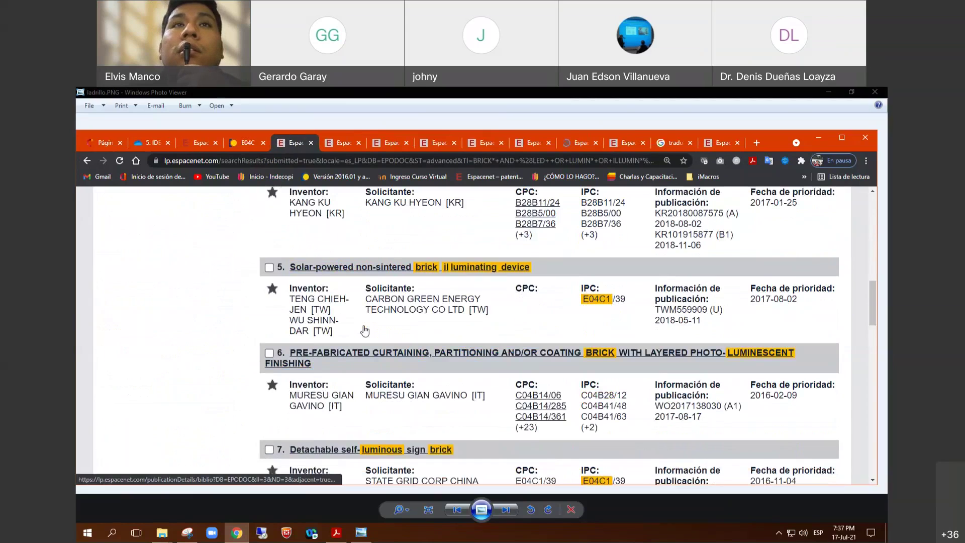
scroll(365, 330, "up", 10)
scroll(366, 323, "down", 1)
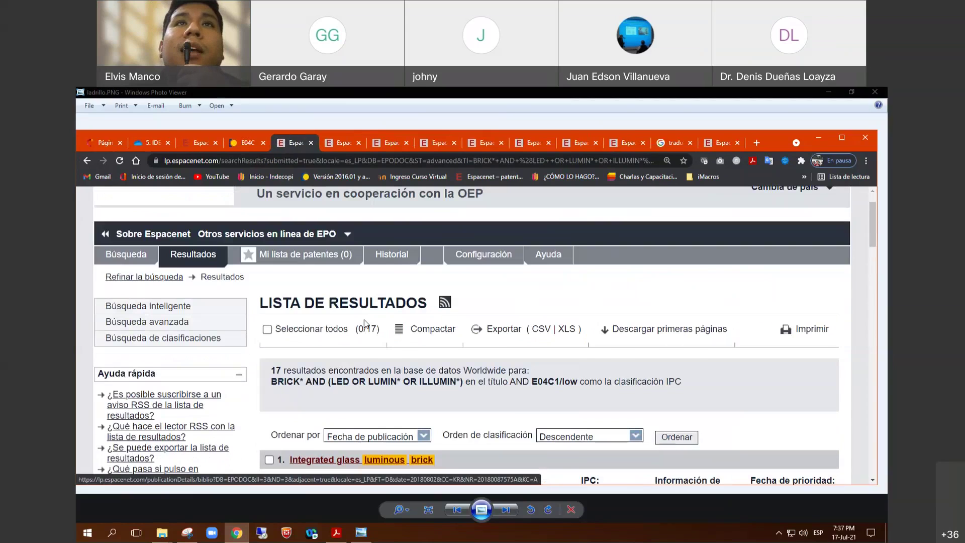
scroll(365, 323, "down", 4)
Step: Open the Integrated glass luminous brick record and view its drawing mosaics
left_click(302, 334)
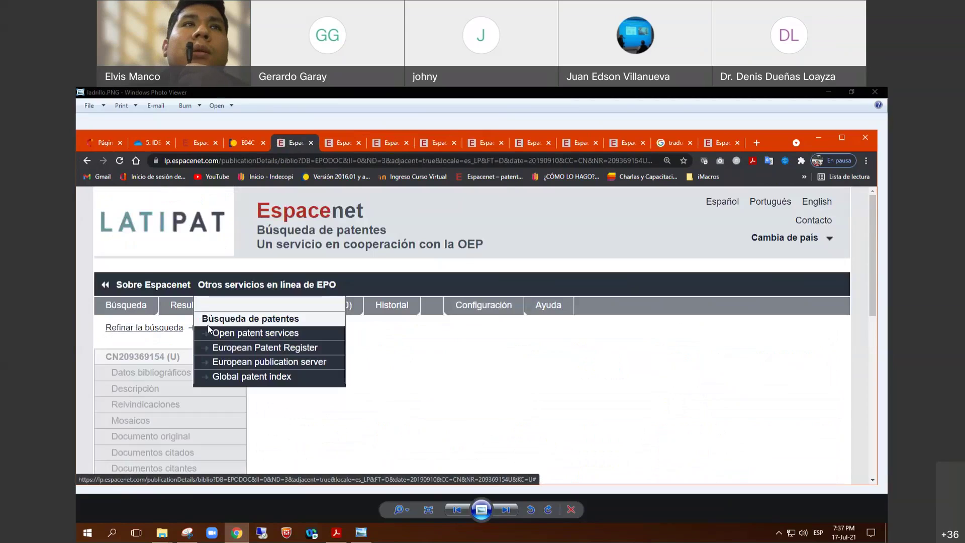
scroll(209, 327, "down", 3)
left_click(138, 271)
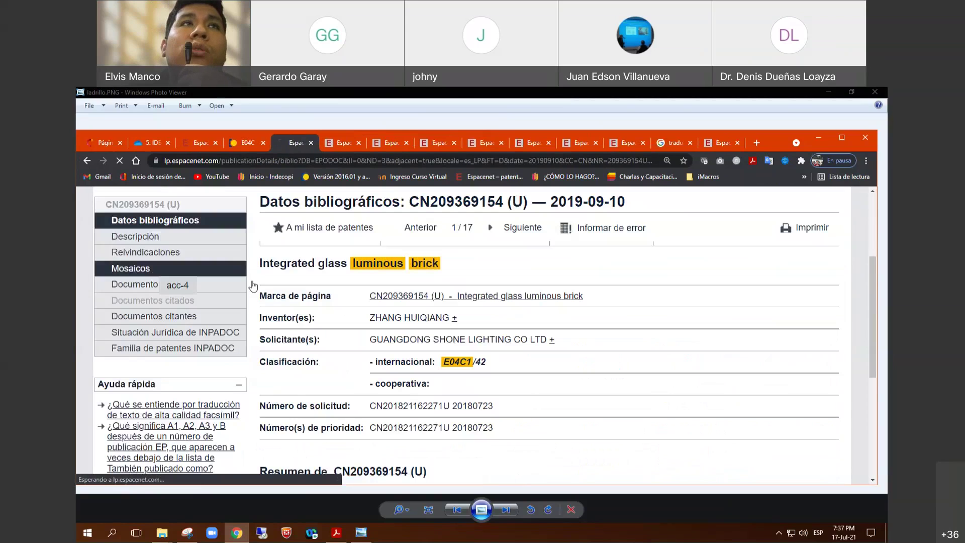
scroll(347, 347, "down", 3)
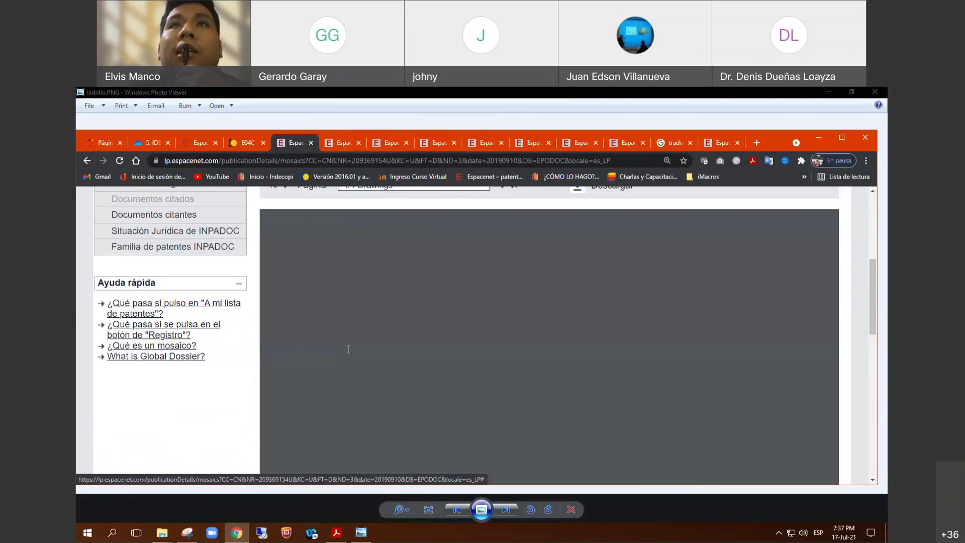
mouse_move(872, 283)
left_mouse_down()
mouse_move(868, 327)
mouse_move(864, 268)
left_mouse_up()
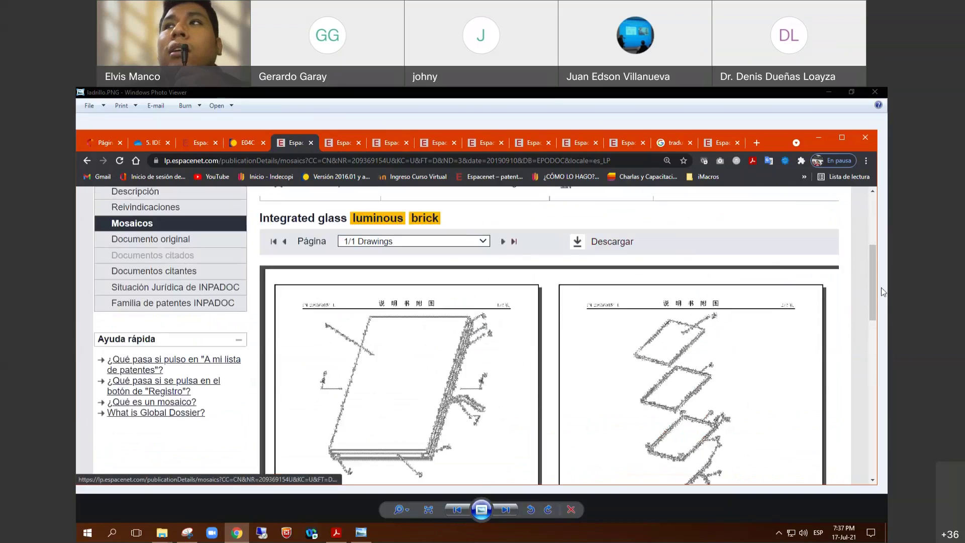
scroll(868, 259, "up", 2)
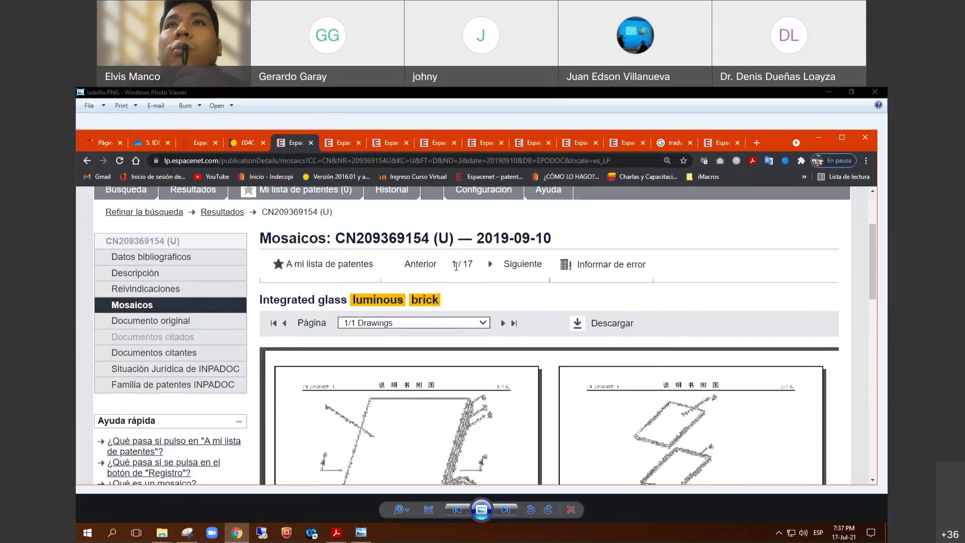
Step: Page through the next results' drawings up to result 6 of 17
left_click(515, 266)
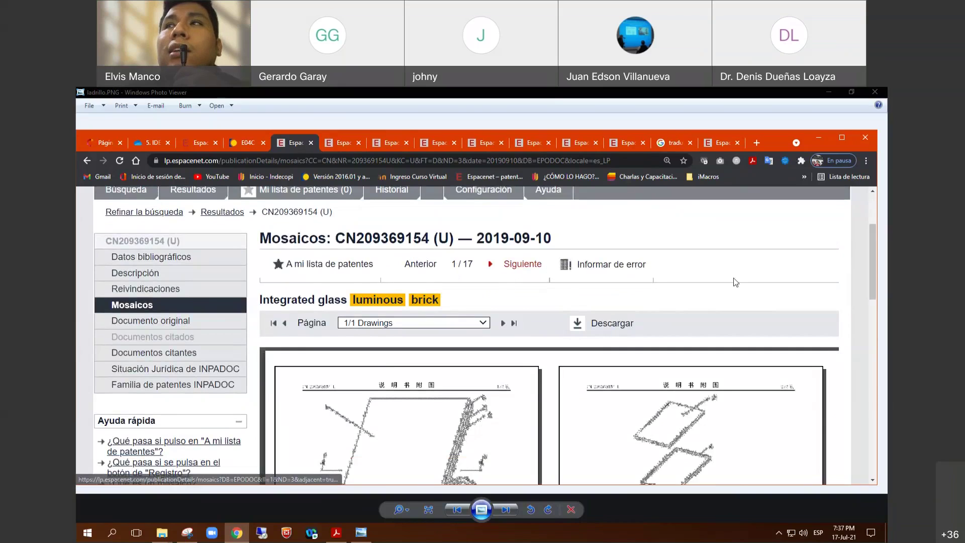
mouse_move(873, 242)
left_mouse_down()
mouse_move(868, 311)
mouse_move(868, 251)
left_mouse_up()
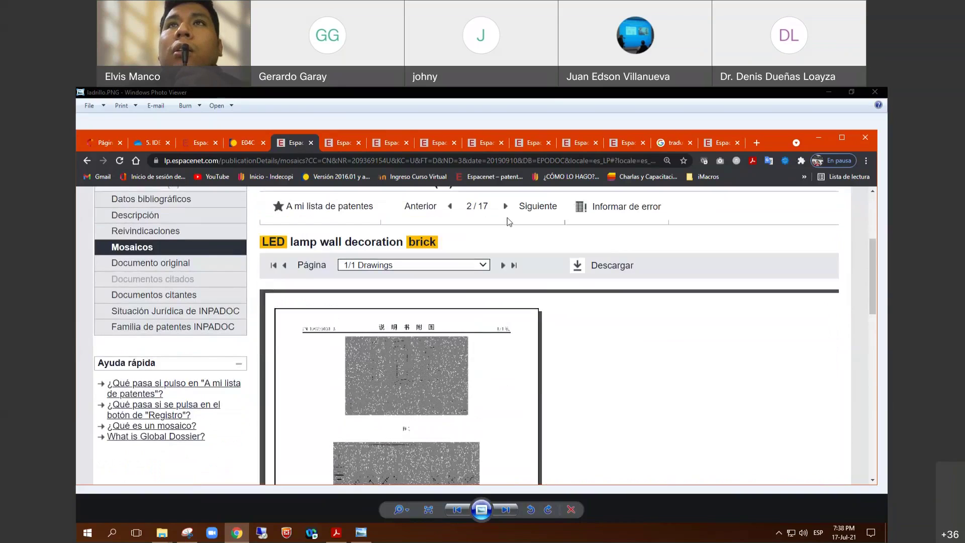
left_click(508, 208)
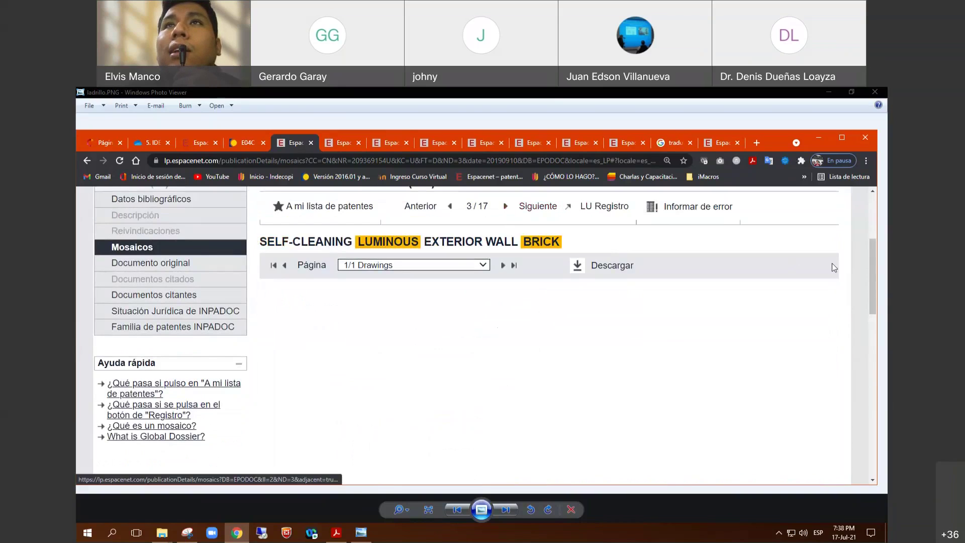
mouse_move(875, 250)
left_mouse_down()
mouse_move(871, 309)
mouse_move(872, 253)
left_mouse_up()
left_click(523, 197)
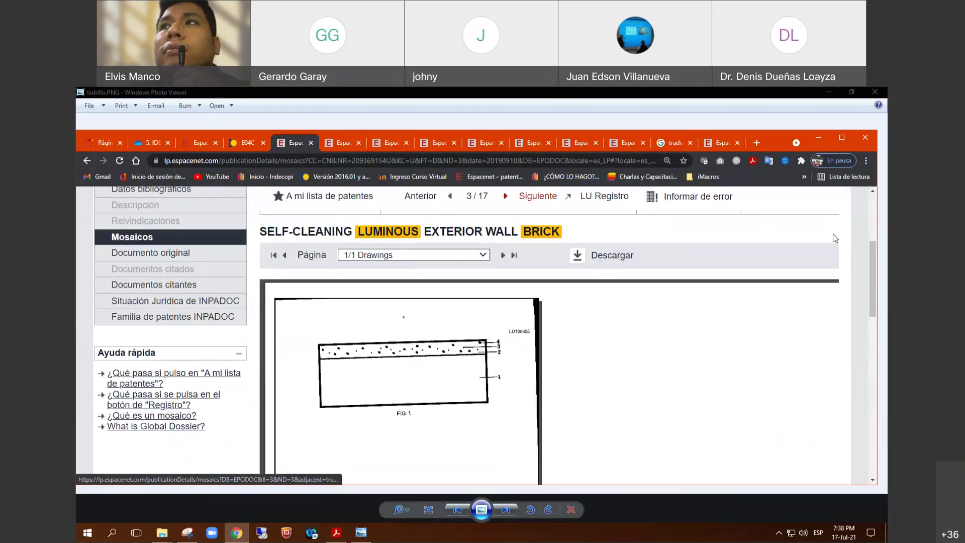
mouse_move(873, 253)
left_mouse_down()
mouse_move(862, 340)
mouse_move(862, 255)
left_mouse_up()
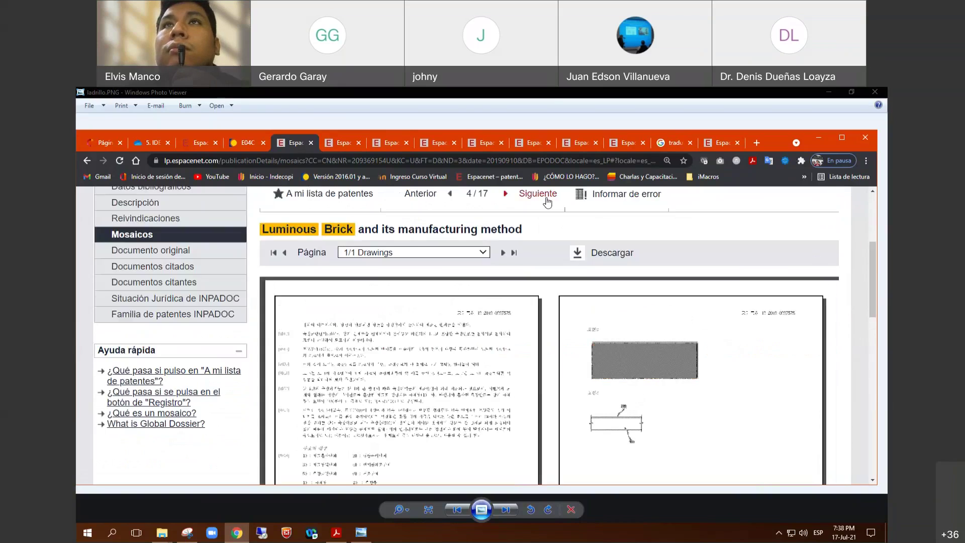
left_click_drag(874, 249, 853, 368)
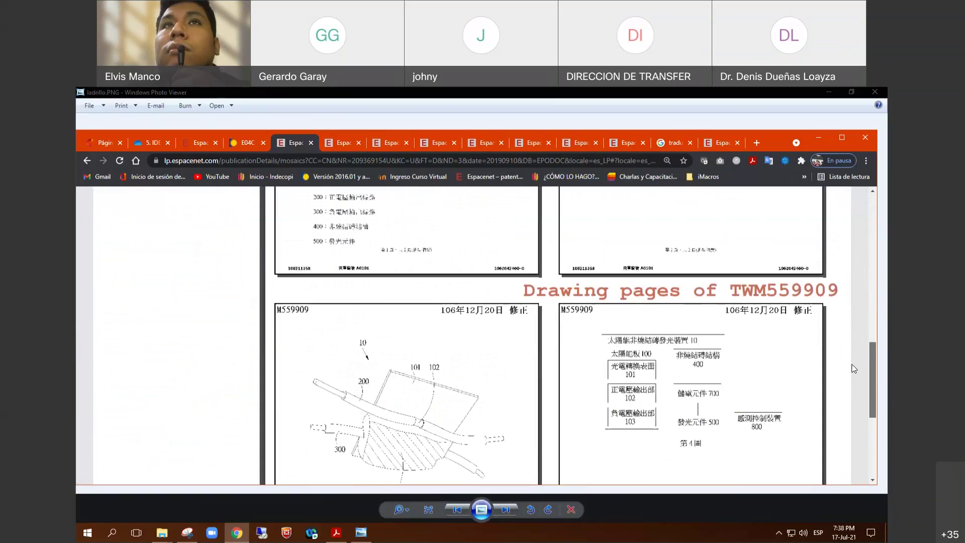
scroll(853, 368, "up", 8)
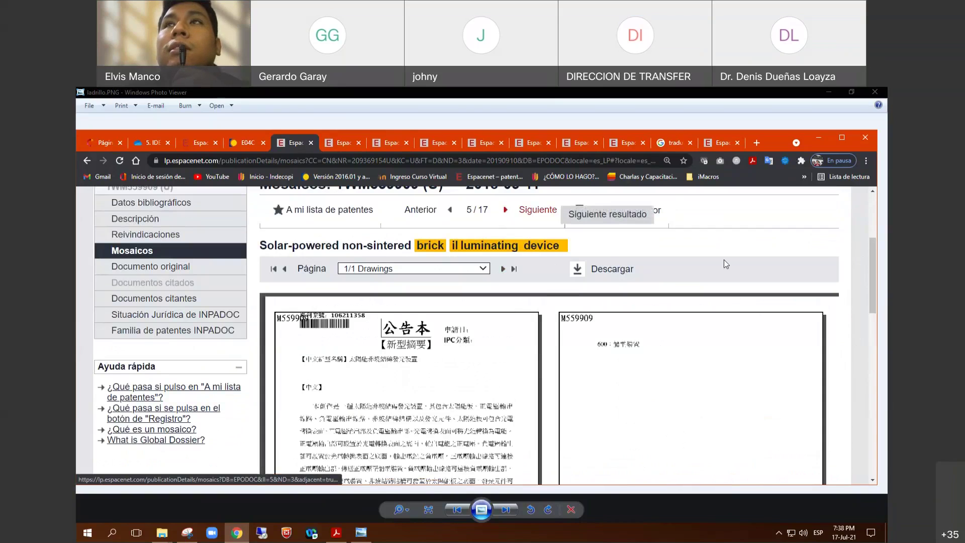
left_click_drag(873, 246, 863, 296)
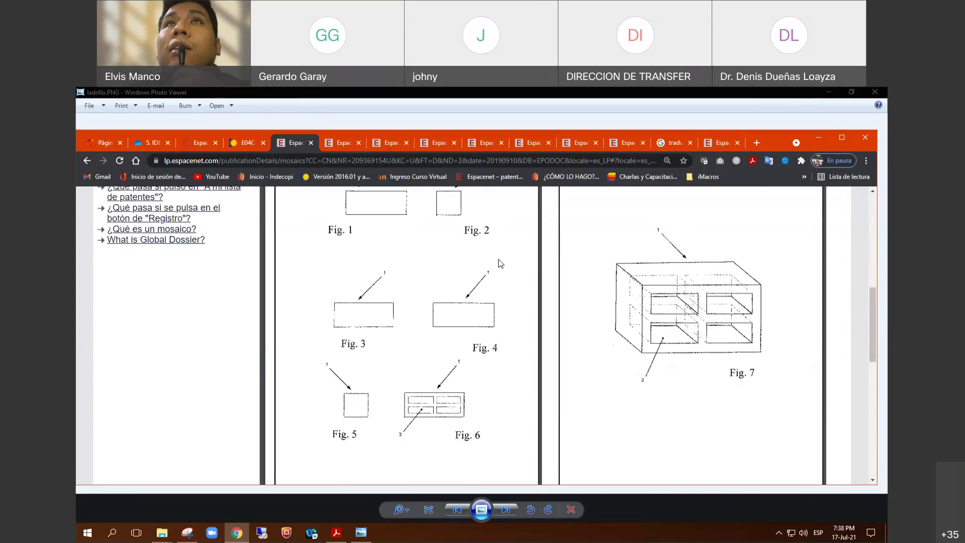
Step: Review the CN212802232 patent page, selecting 'Lightweight' in its title
left_click(343, 146)
scroll(409, 388, "down", 5)
scroll(408, 388, "up", 5)
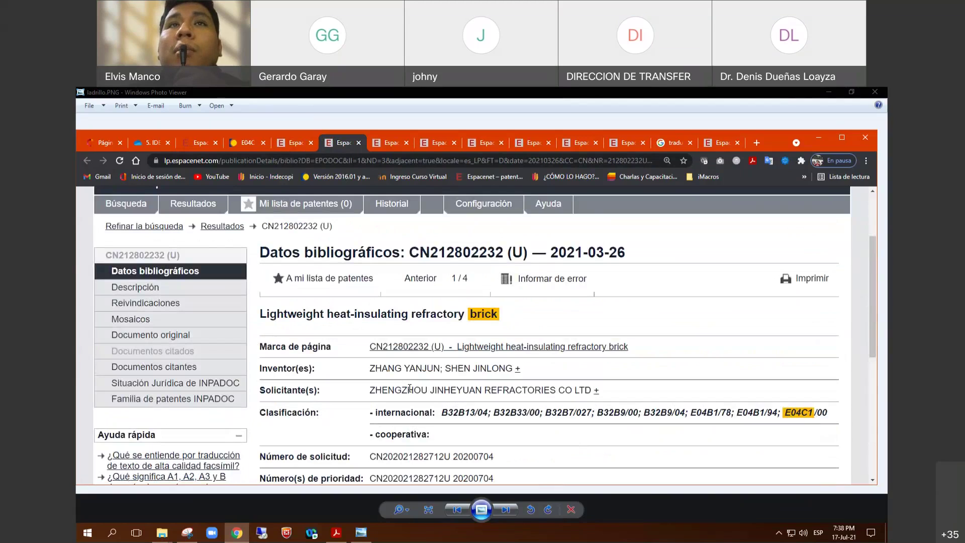
scroll(410, 388, "down", 1)
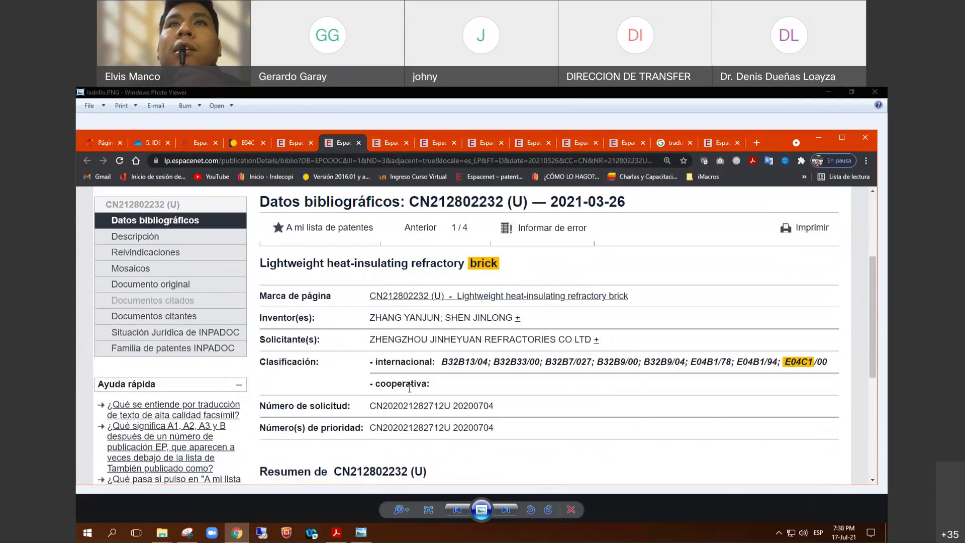
left_click_drag(260, 263, 326, 268)
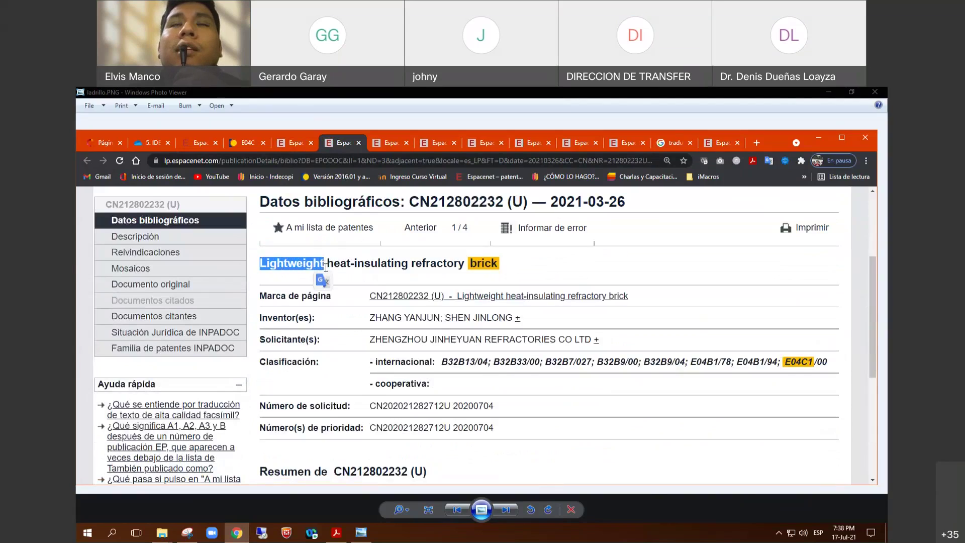
scroll(341, 279, "down", 3)
scroll(340, 279, "up", 6)
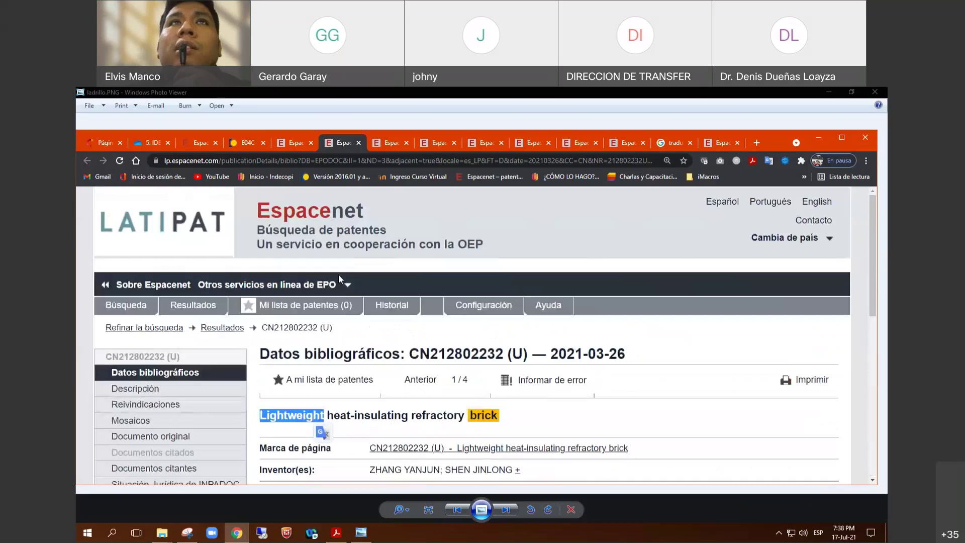
left_click(294, 144)
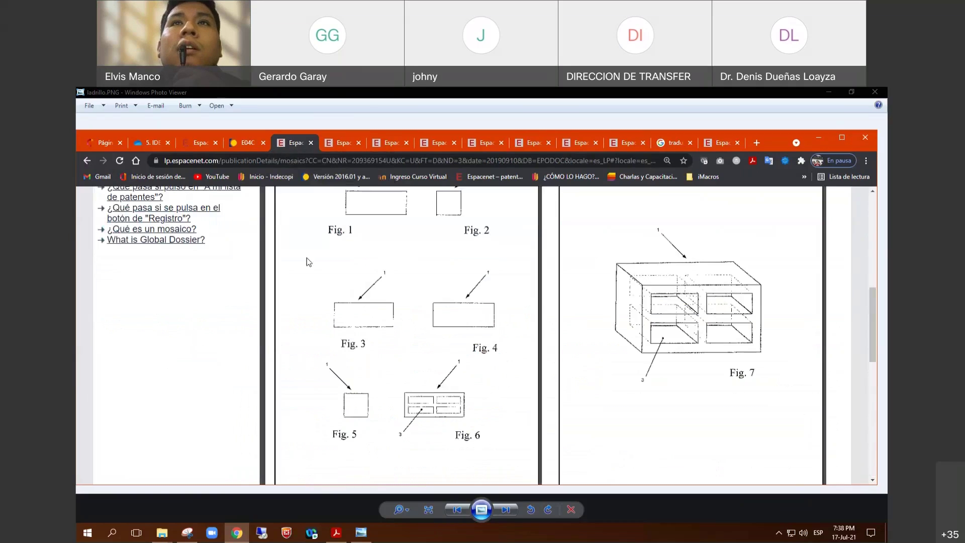
scroll(176, 364, "up", 5)
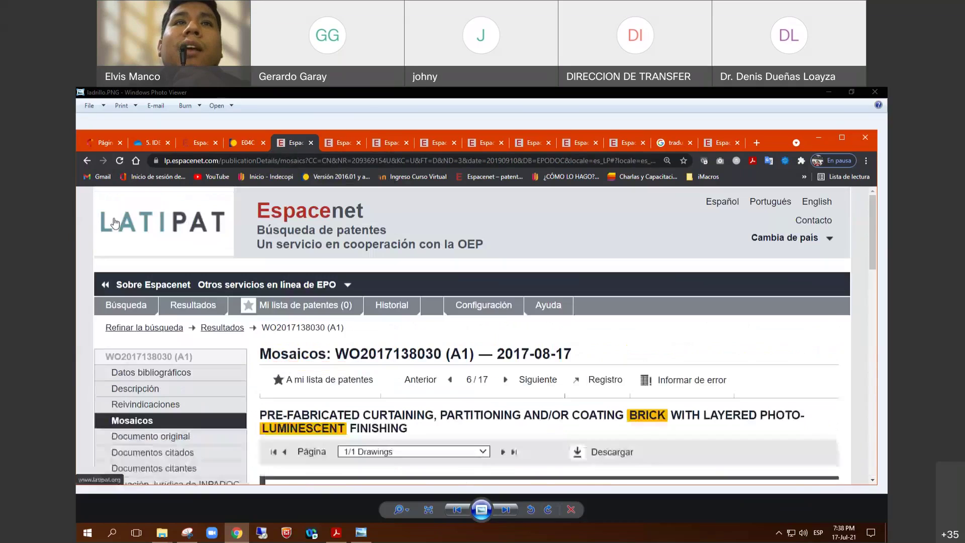
left_click(88, 161)
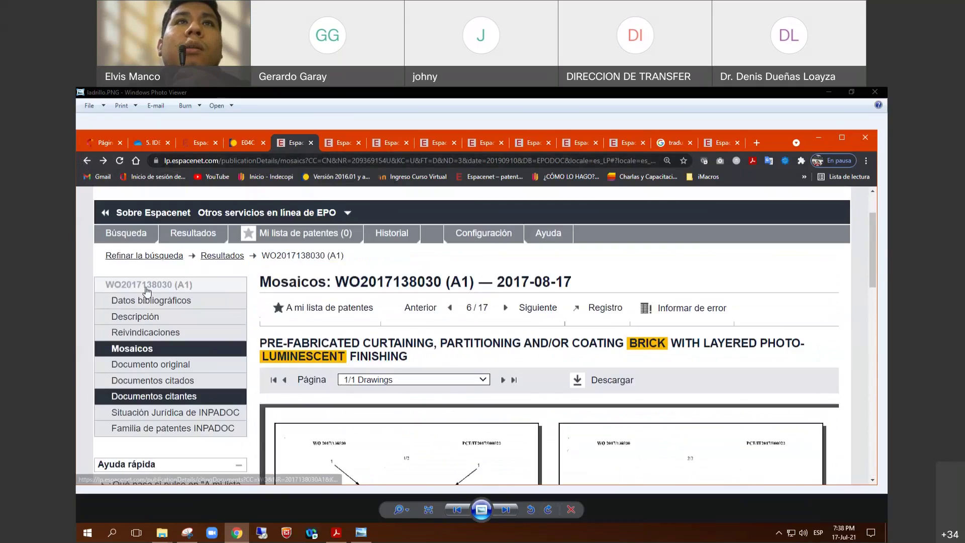
left_click(336, 145)
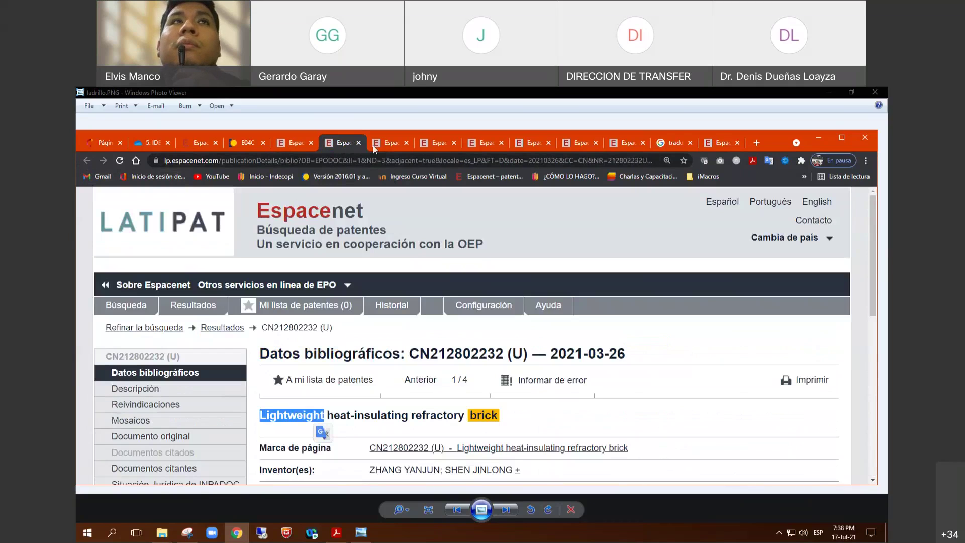
left_click(386, 144)
left_click(434, 144)
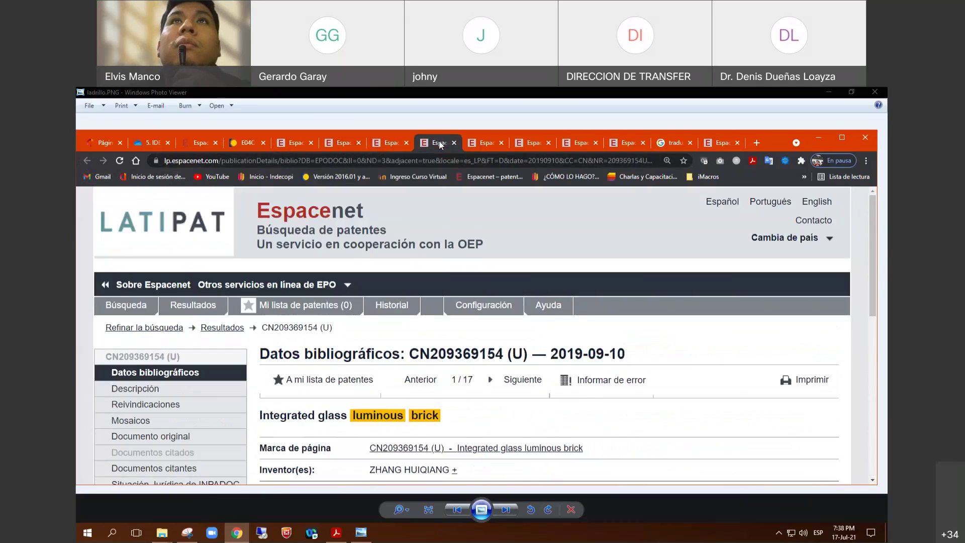
left_click(290, 145)
left_click(341, 144)
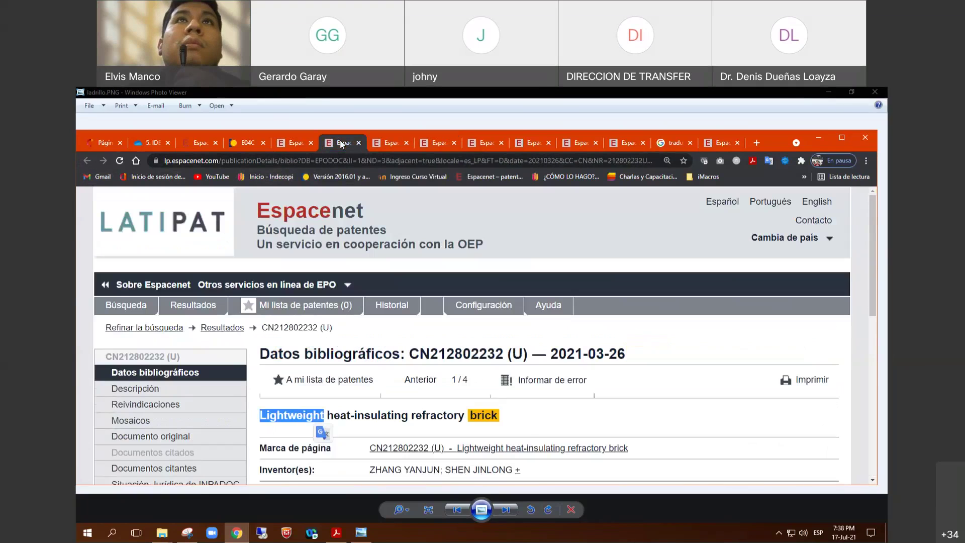
left_click(383, 145)
left_click(433, 144)
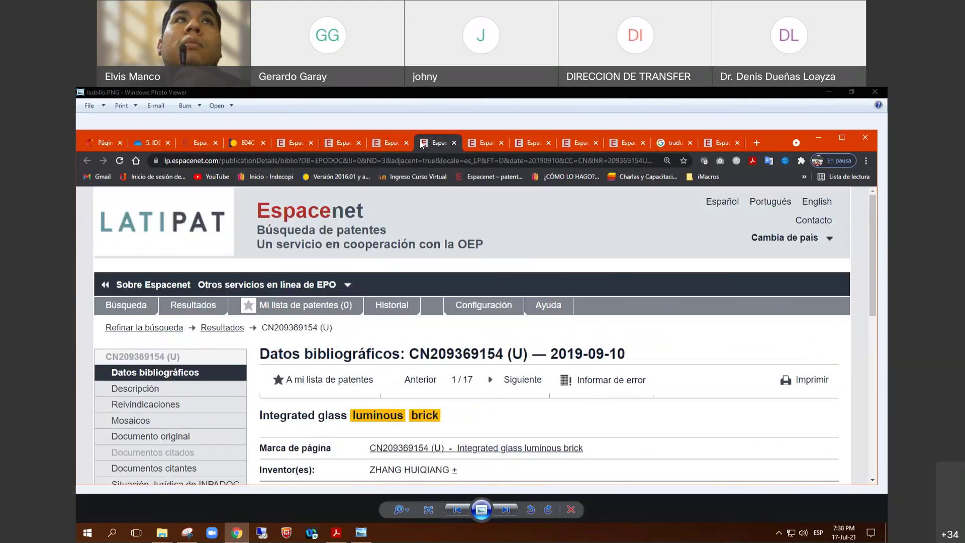
left_click(290, 145)
Step: Go back to CN209369154's bibliographic page, result 1 of 17, classified E04C1/42
left_click(89, 162)
left_click(88, 162)
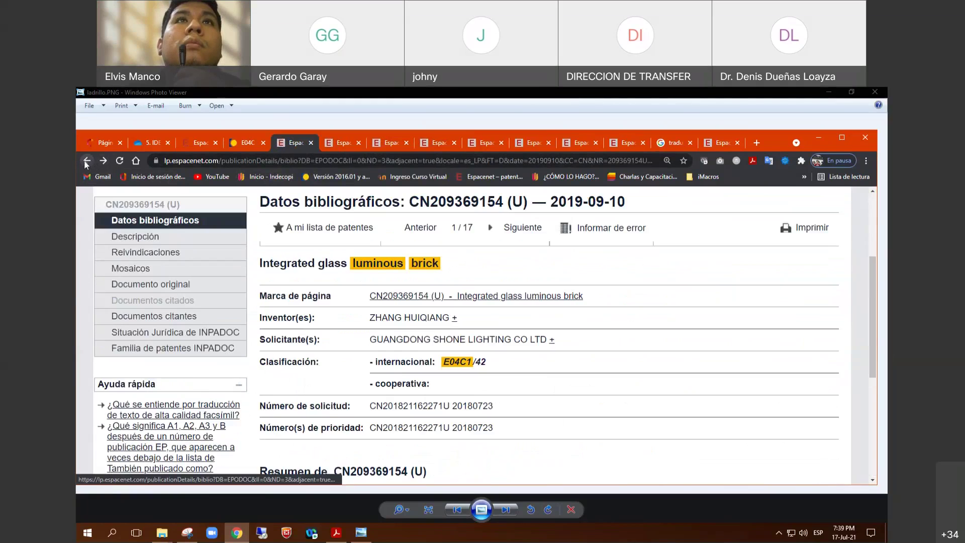
left_click(87, 161)
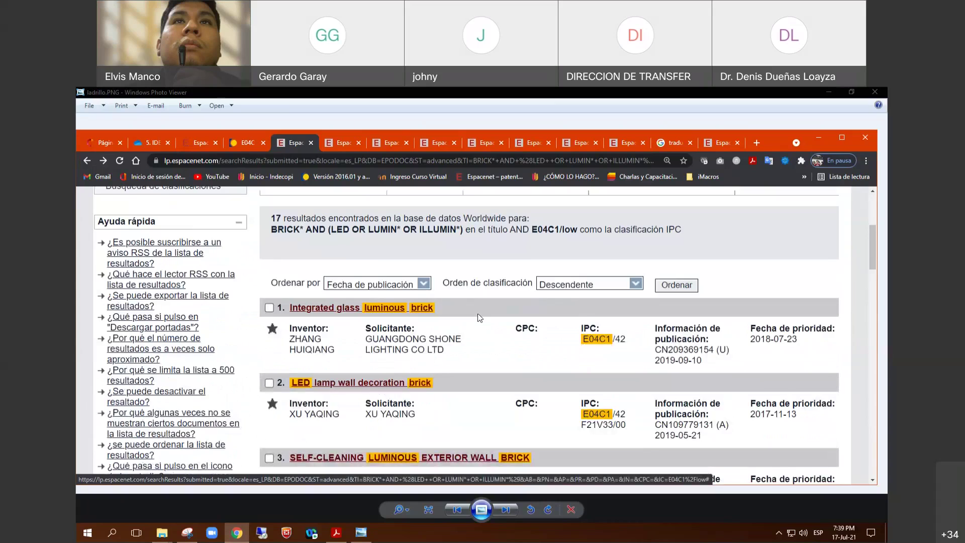
Step: Scroll down to result 10, Luminous PET-brick powder building block, and open it in a new tab
scroll(479, 316, "down", 2)
scroll(478, 316, "down", 4)
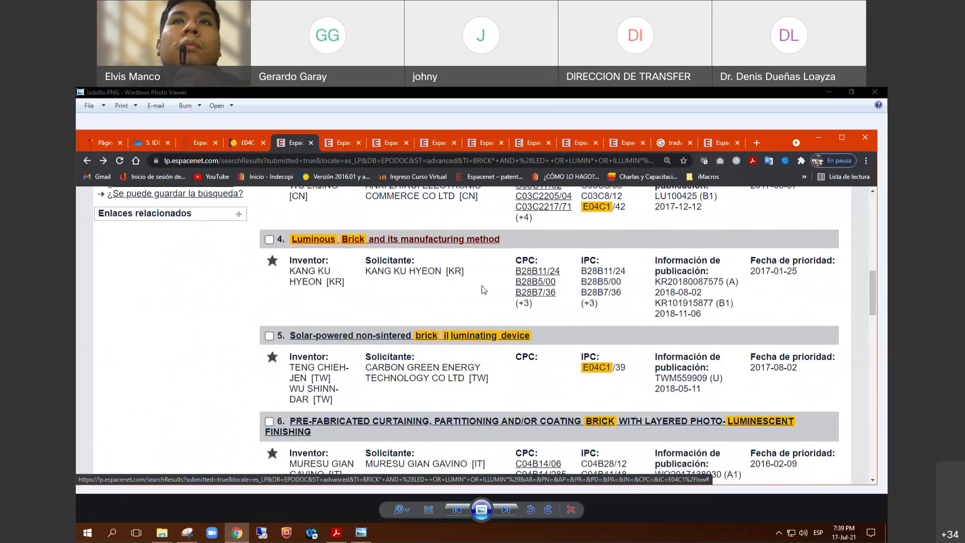
scroll(484, 290, "down", 2)
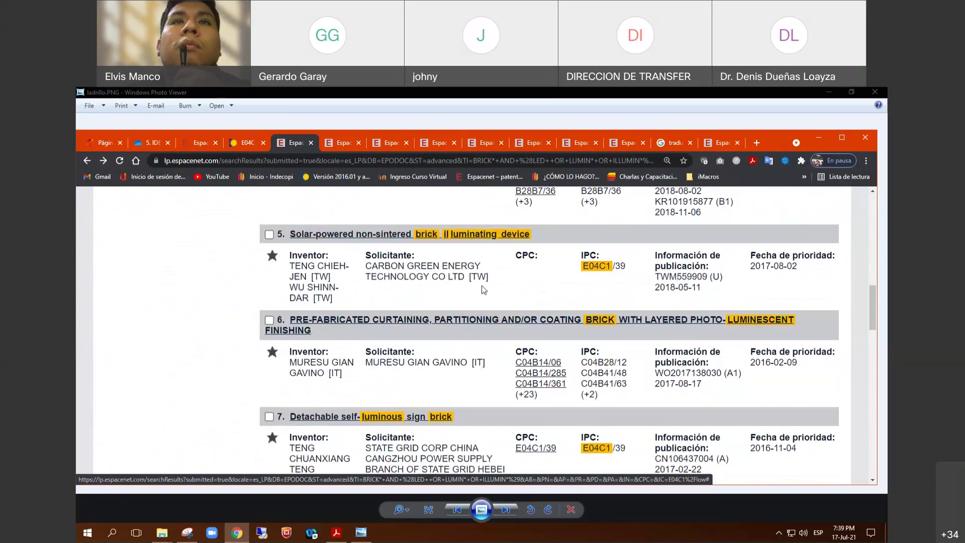
scroll(484, 290, "down", 2)
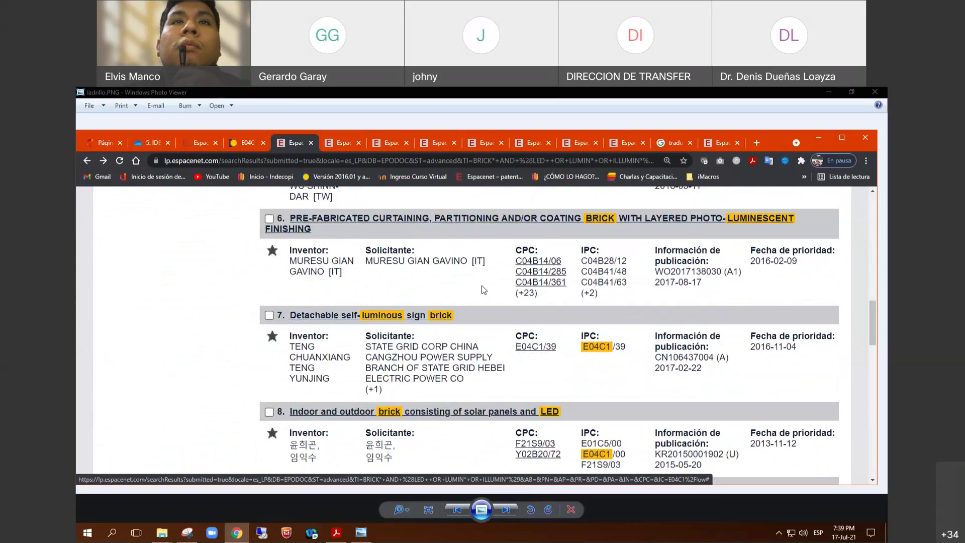
scroll(484, 290, "down", 3)
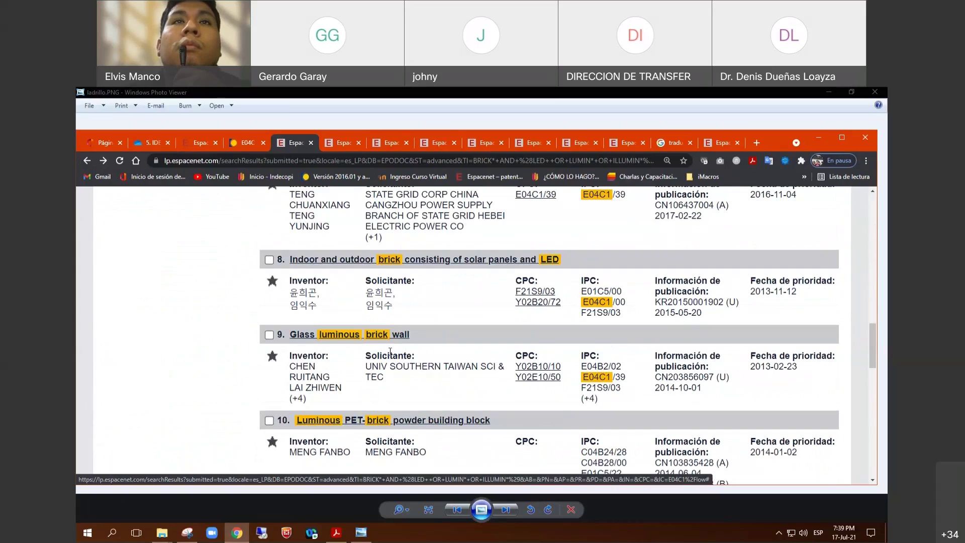
scroll(433, 346, "down", 1)
scroll(454, 330, "down", 1)
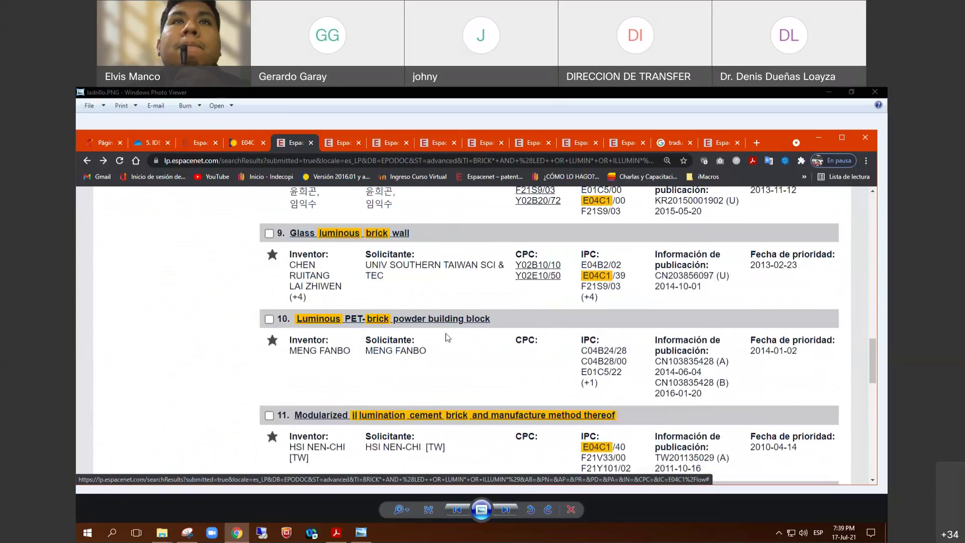
middle_click(372, 320)
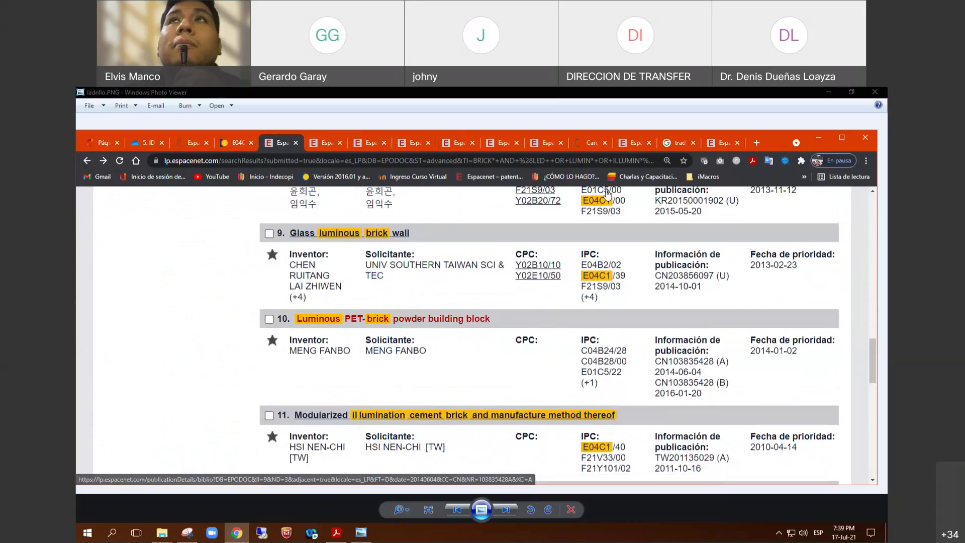
Step: Open CN103835428's original document at the 9/12 Drawings page
left_click(587, 144)
scroll(406, 279, "down", 2)
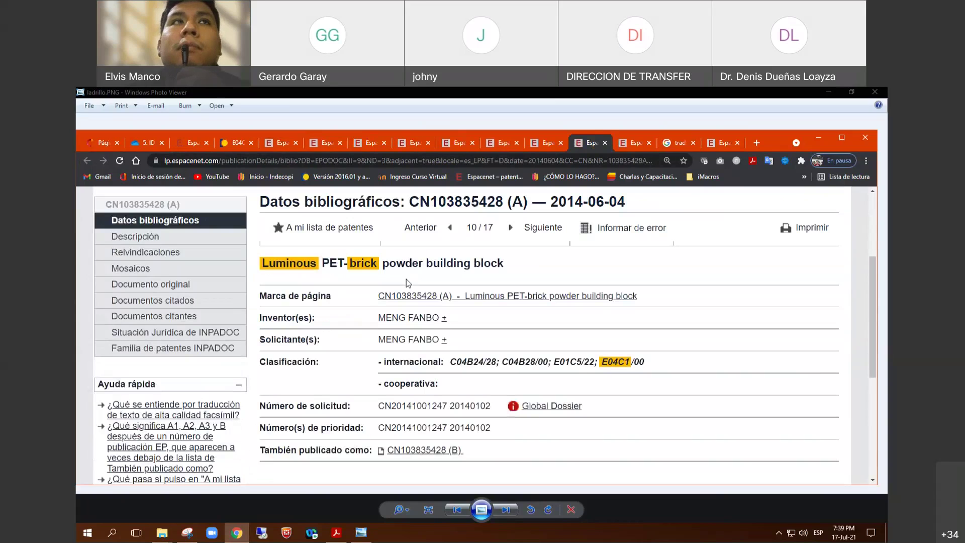
left_click(155, 284)
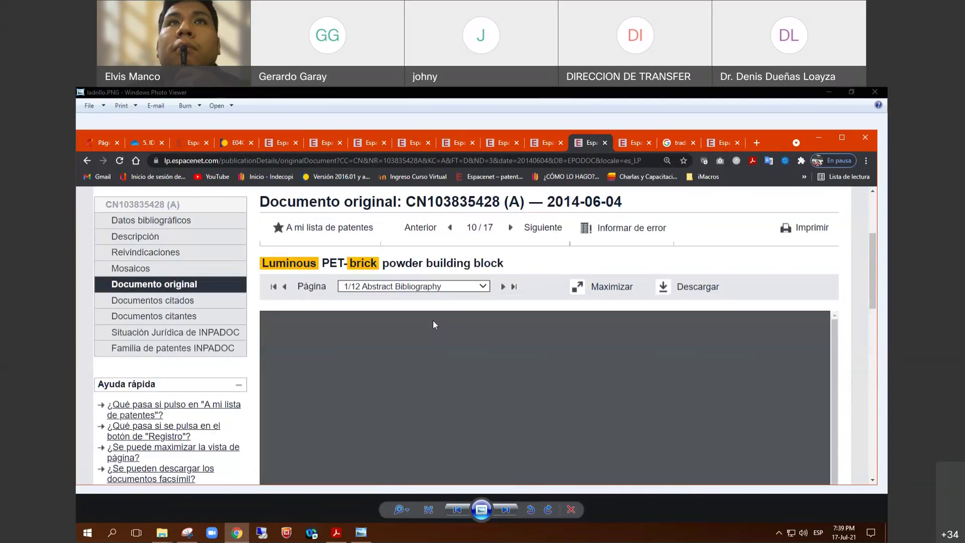
left_click(458, 286)
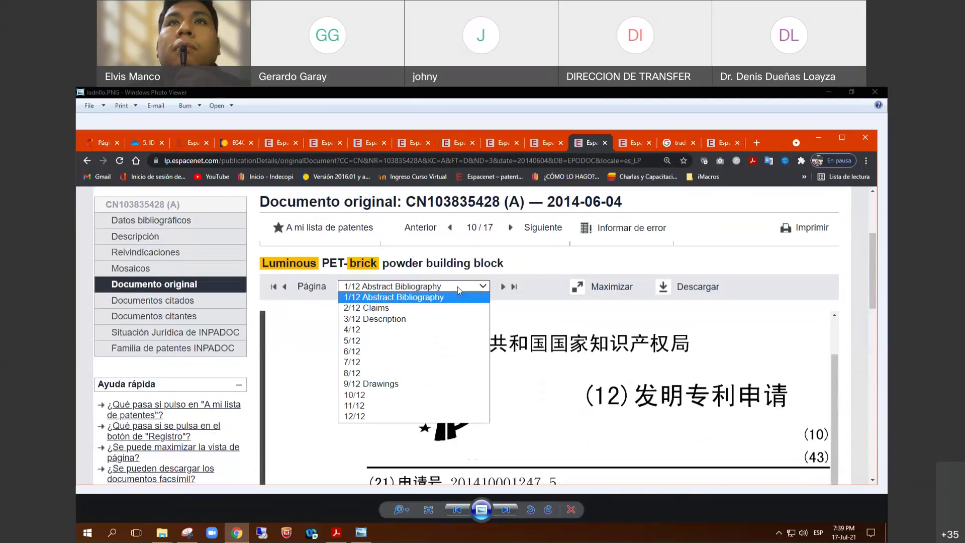
left_click(396, 383)
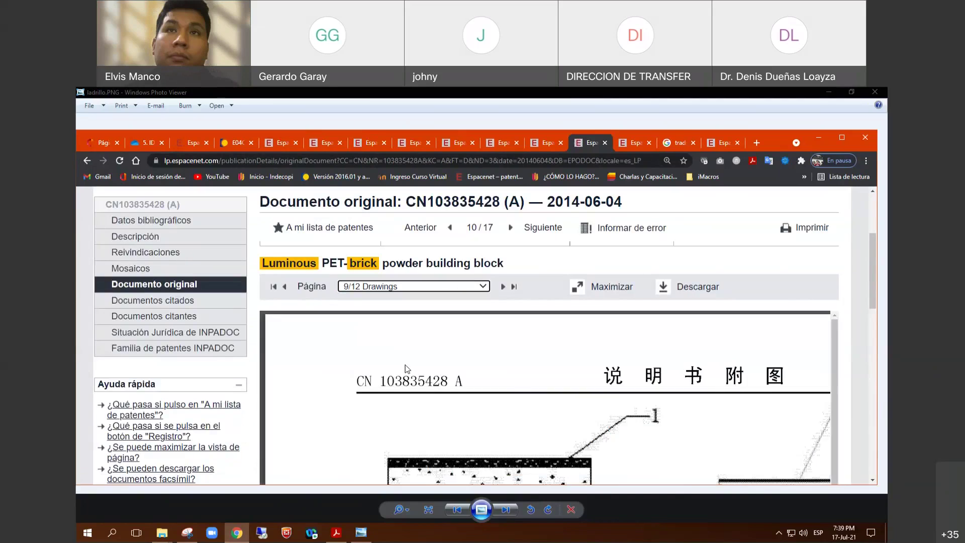
scroll(408, 369, "down", 5)
scroll(407, 368, "down", 3)
scroll(407, 369, "up", 6)
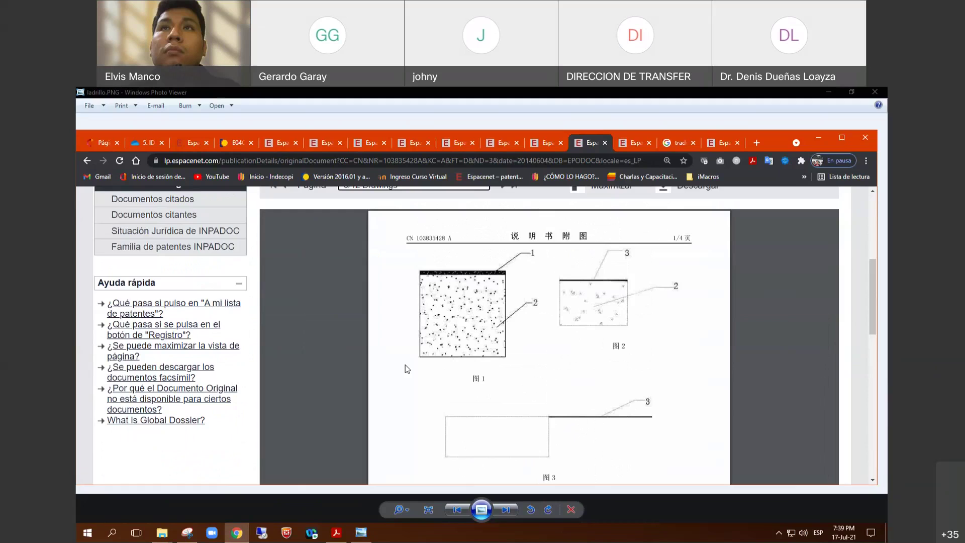
scroll(408, 363, "up", 3)
scroll(424, 359, "down", 3)
scroll(423, 359, "up", 3)
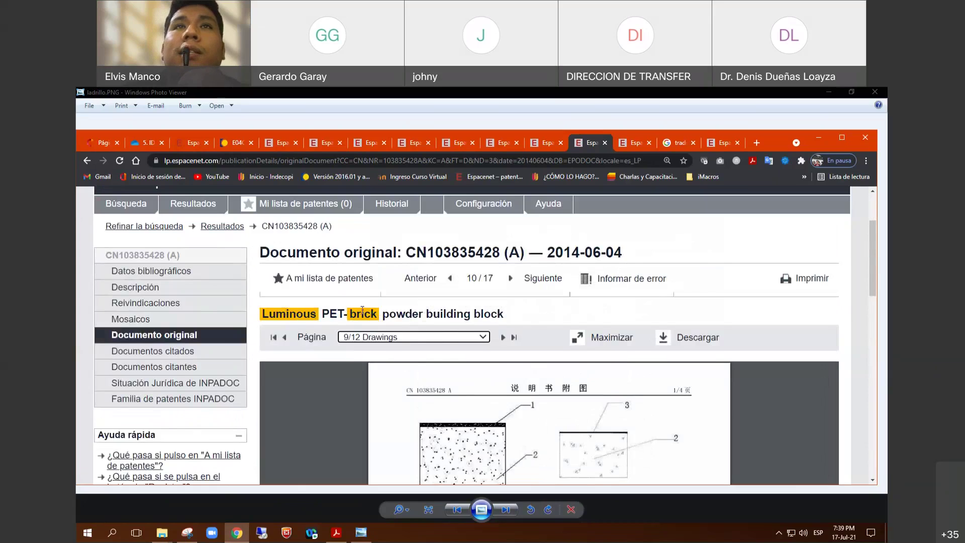
scroll(363, 311, "down", 1)
left_click_drag(322, 263, 343, 264)
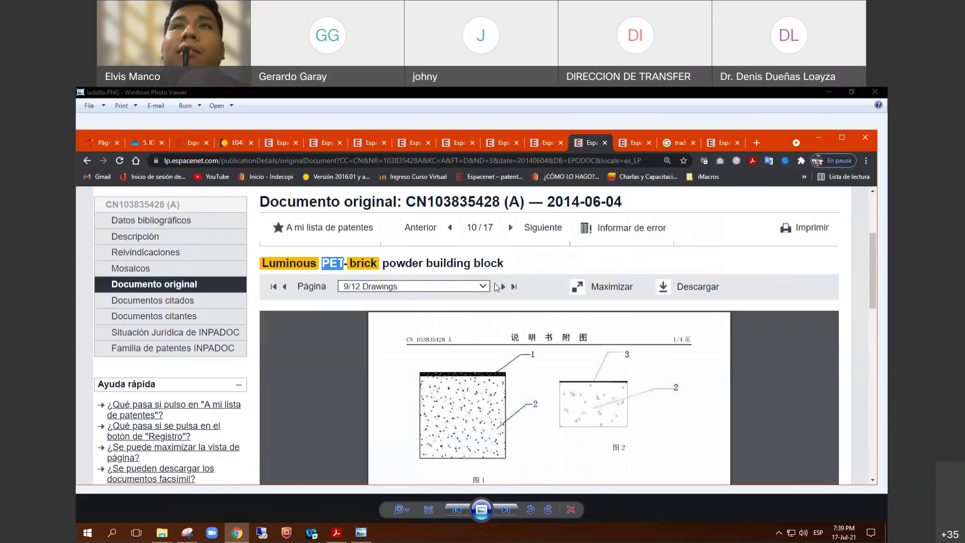
scroll(486, 276, "down", 6)
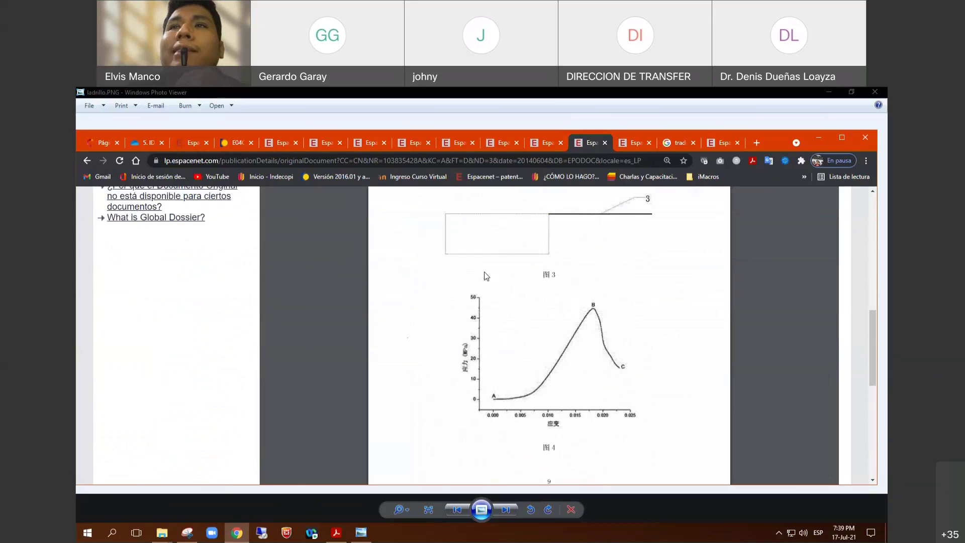
scroll(486, 276, "up", 5)
left_click(540, 146)
scroll(390, 280, "down", 3)
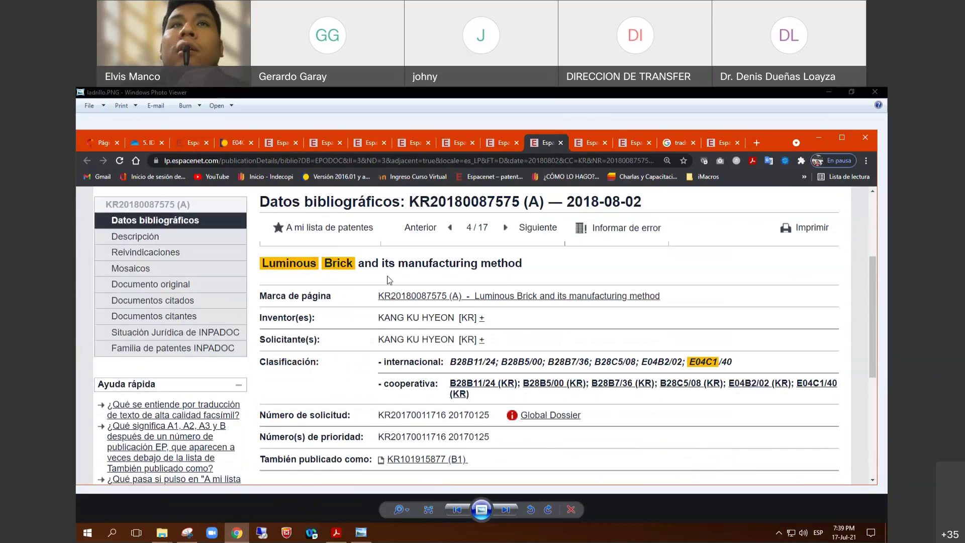
scroll(390, 280, "down", 6)
scroll(187, 314, "up", 6)
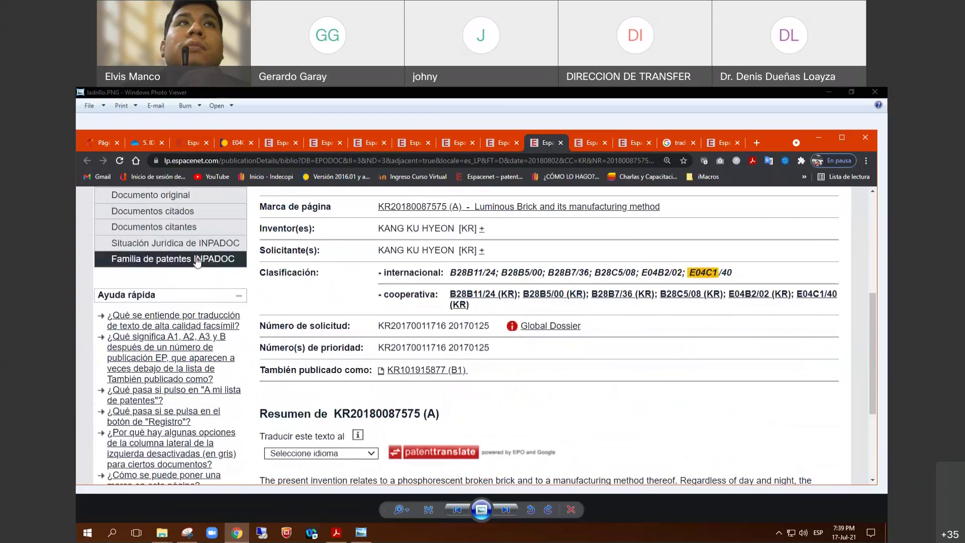
left_click(191, 314)
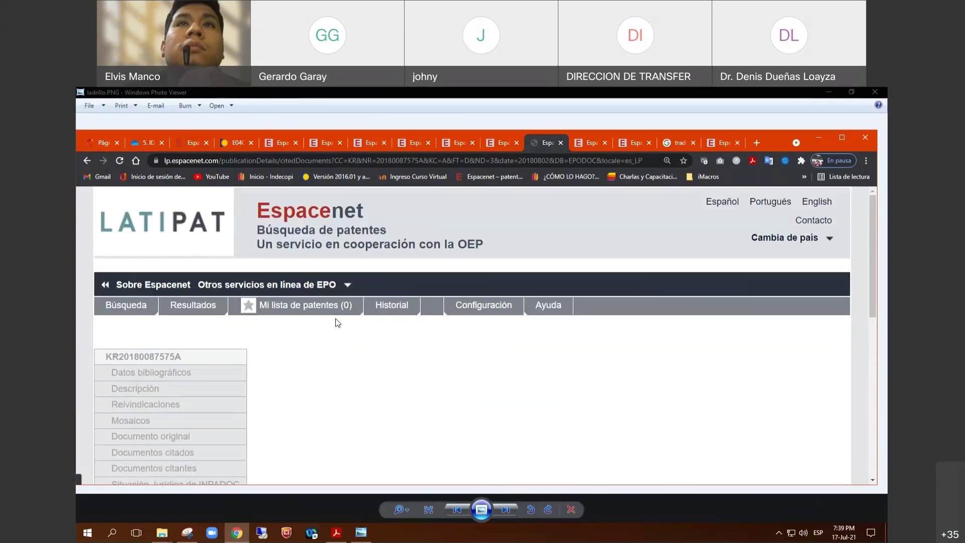
scroll(337, 321, "down", 6)
scroll(334, 319, "up", 3)
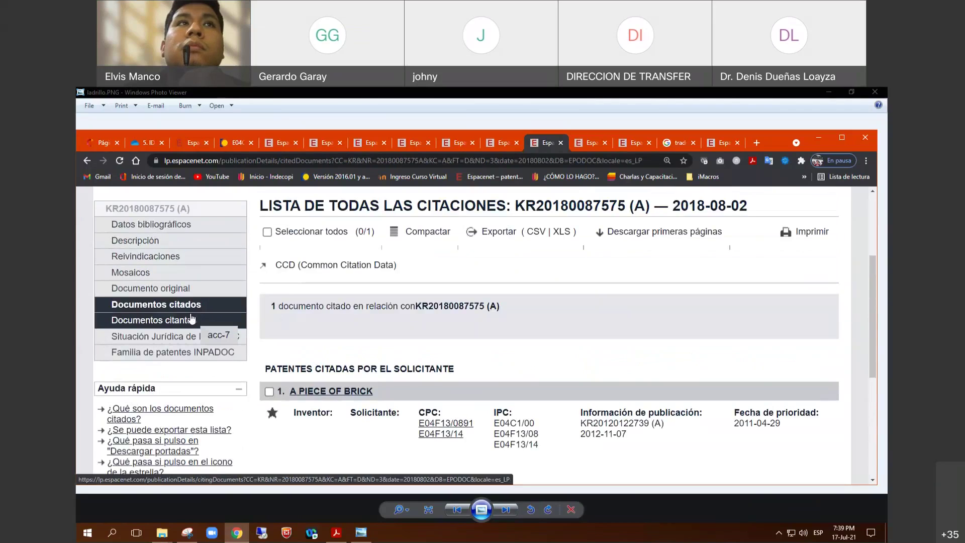
scroll(316, 318, "down", 2)
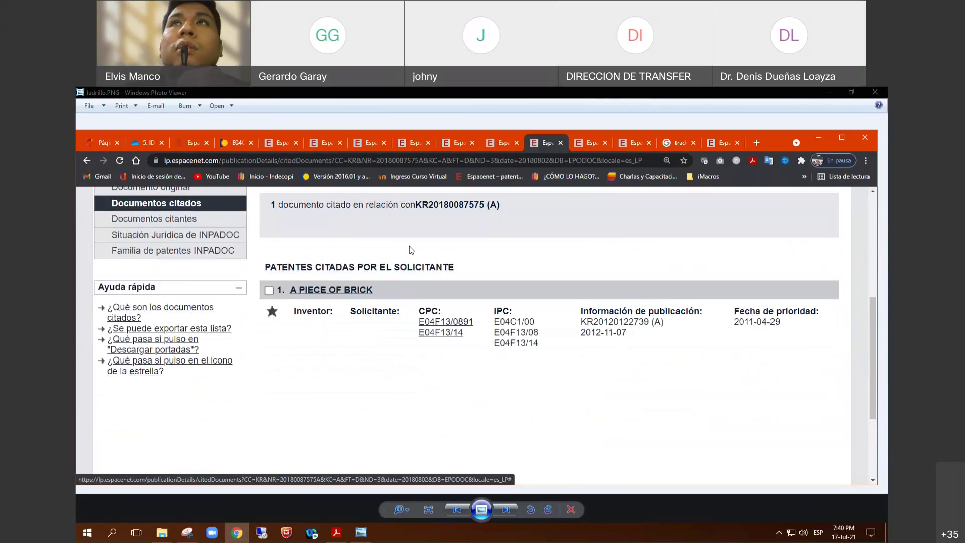
scroll(411, 250, "up", 1)
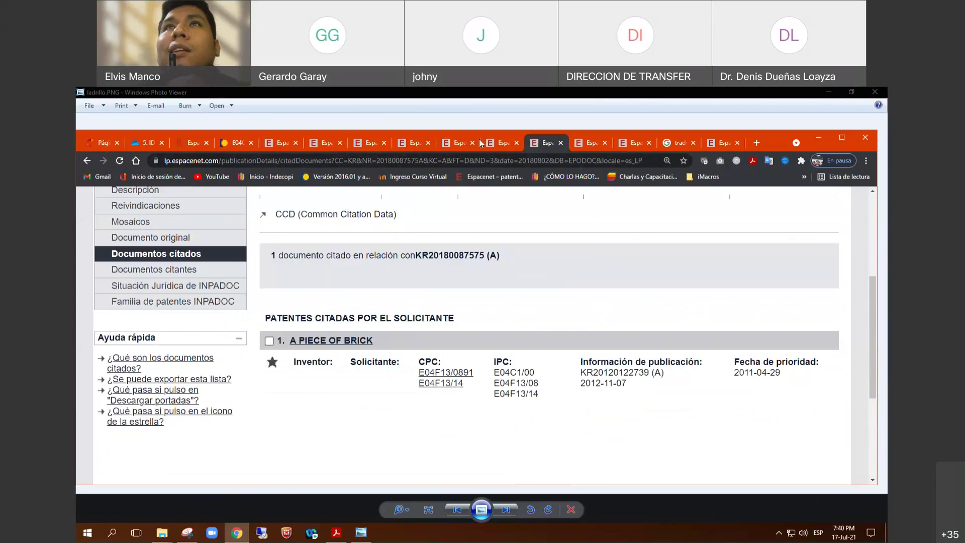
left_click(495, 143)
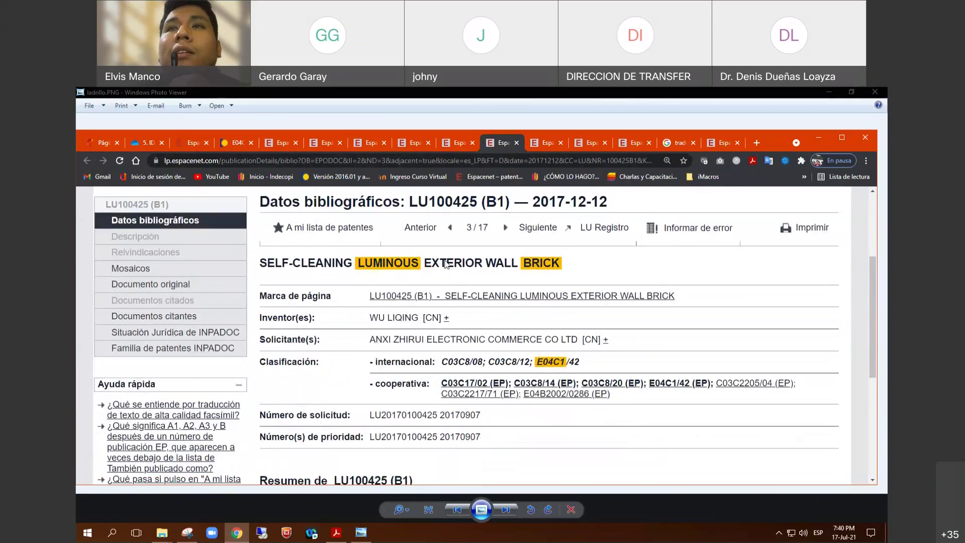
Step: Open LU100425's original document at the 8/9 Drawings page
left_click(209, 285)
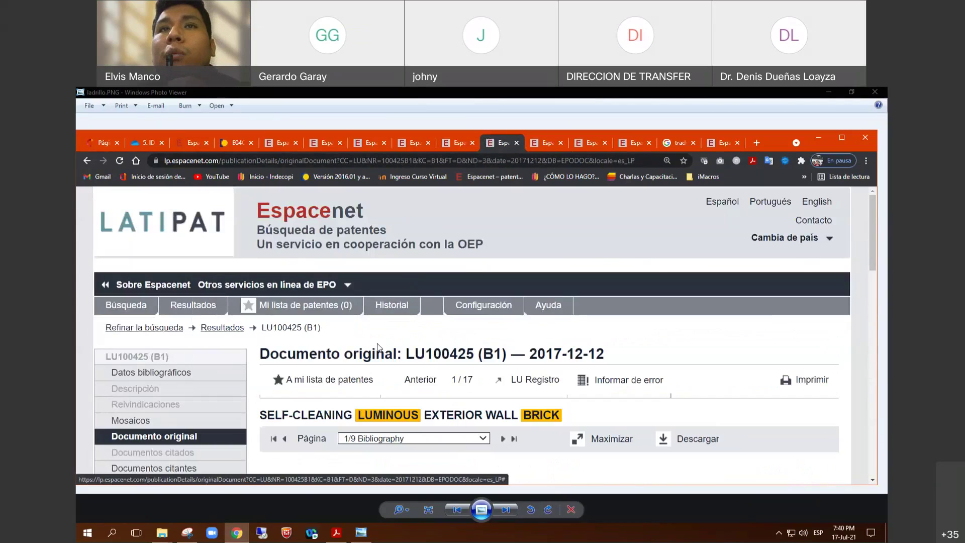
scroll(379, 348, "down", 6)
scroll(379, 348, "up", 3)
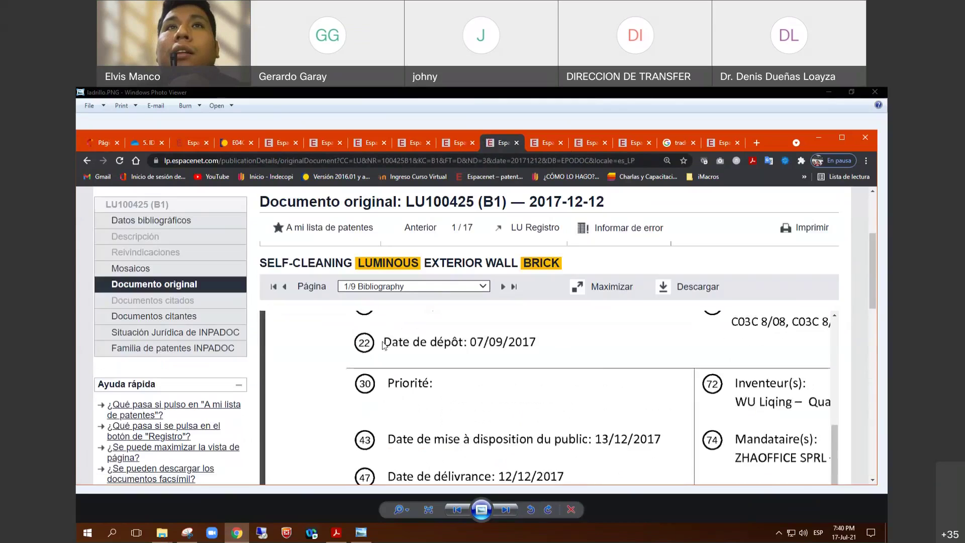
left_click(414, 286)
left_click(391, 373)
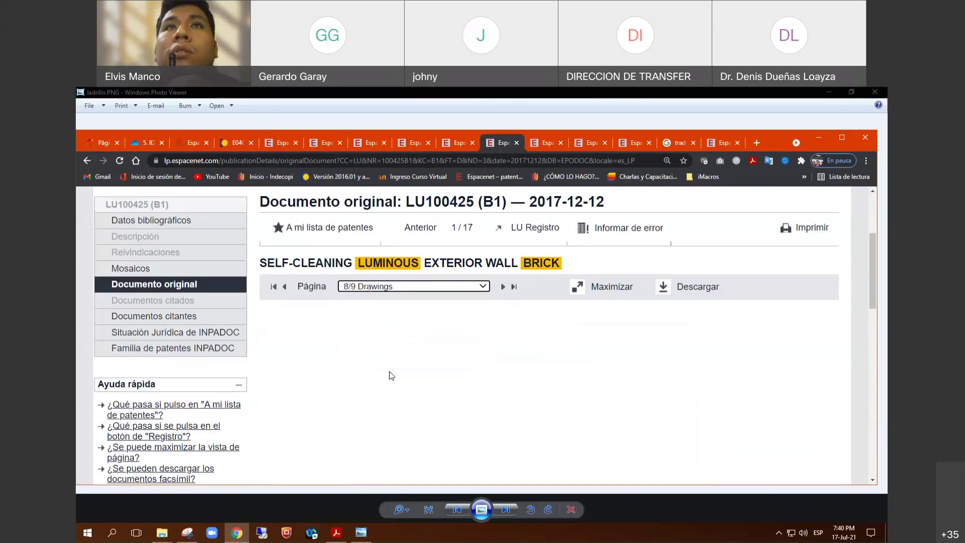
Step: Look over FIG. 1, then return to the luminous brick search results
scroll(391, 375, "down", 2)
scroll(391, 375, "down", 5)
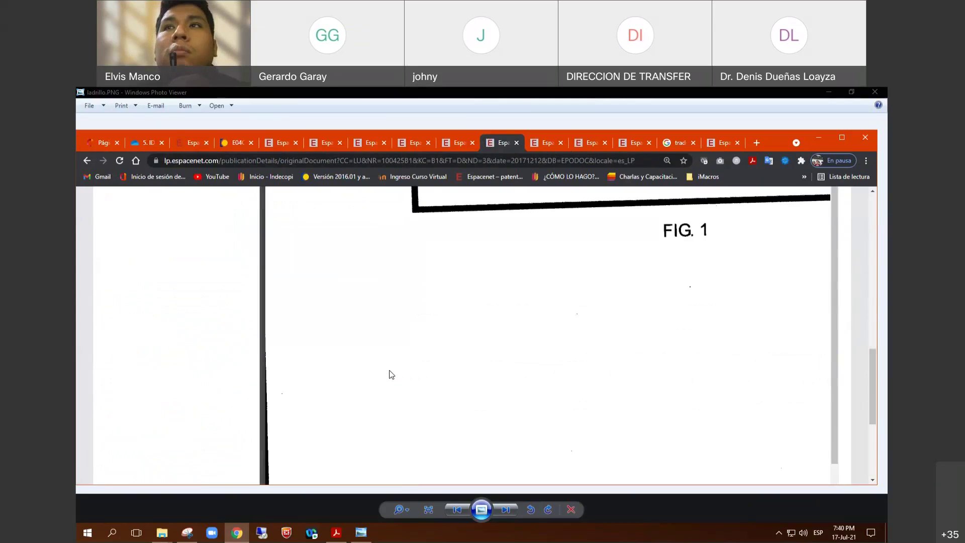
scroll(391, 372, "up", 10)
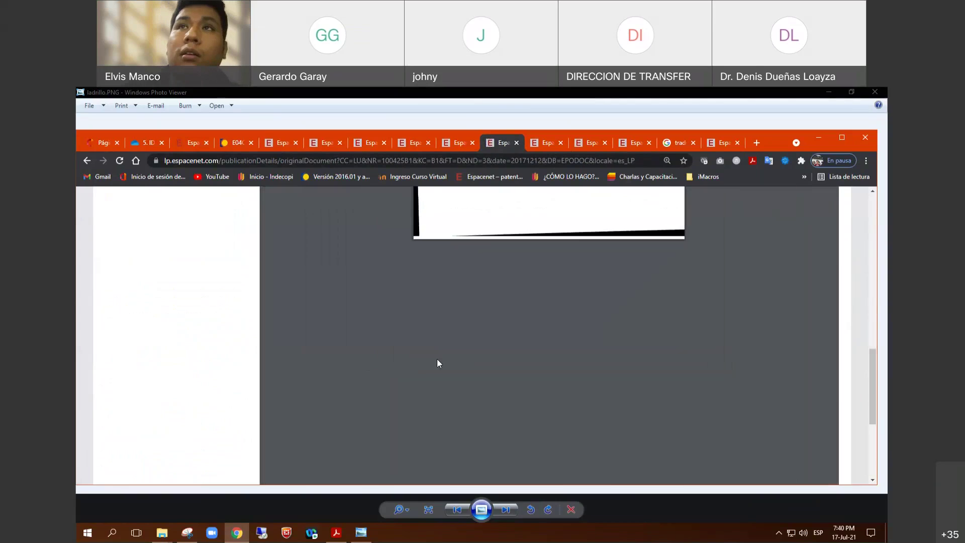
scroll(440, 363, "up", 3)
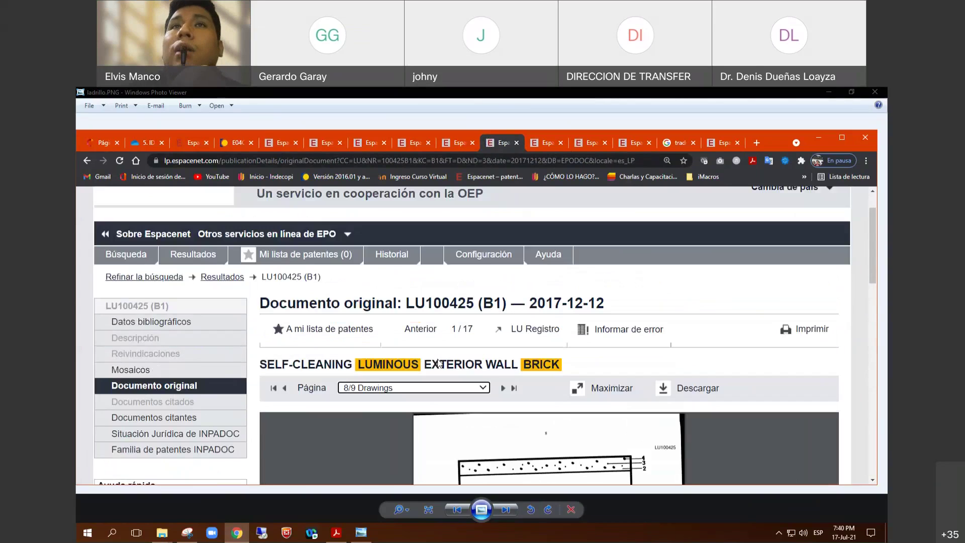
left_click(272, 145)
scroll(358, 286, "up", 4)
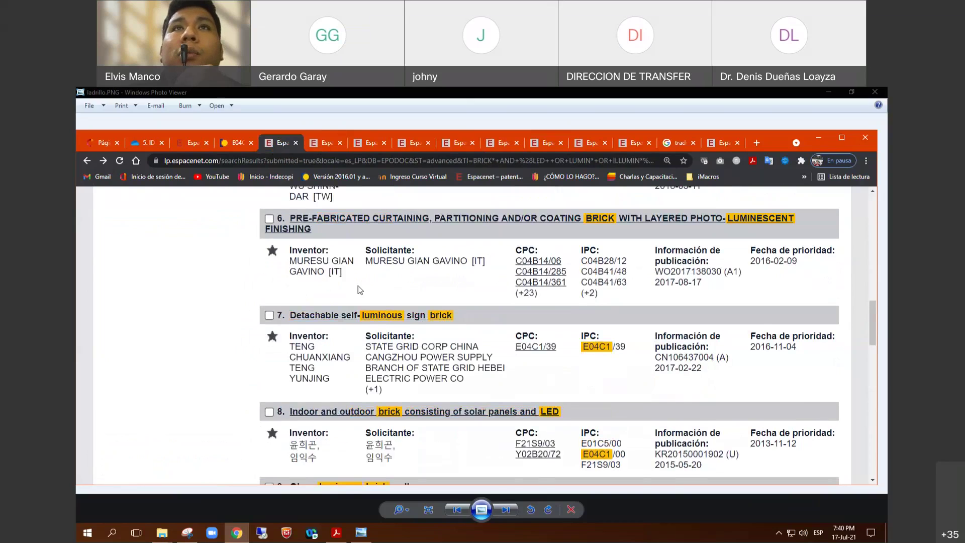
scroll(358, 286, "up", 12)
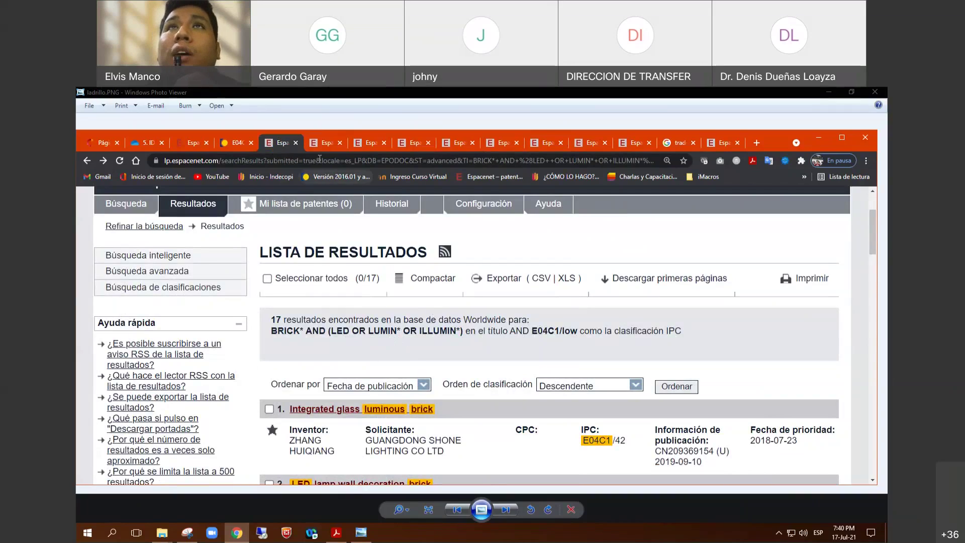
left_click(725, 143)
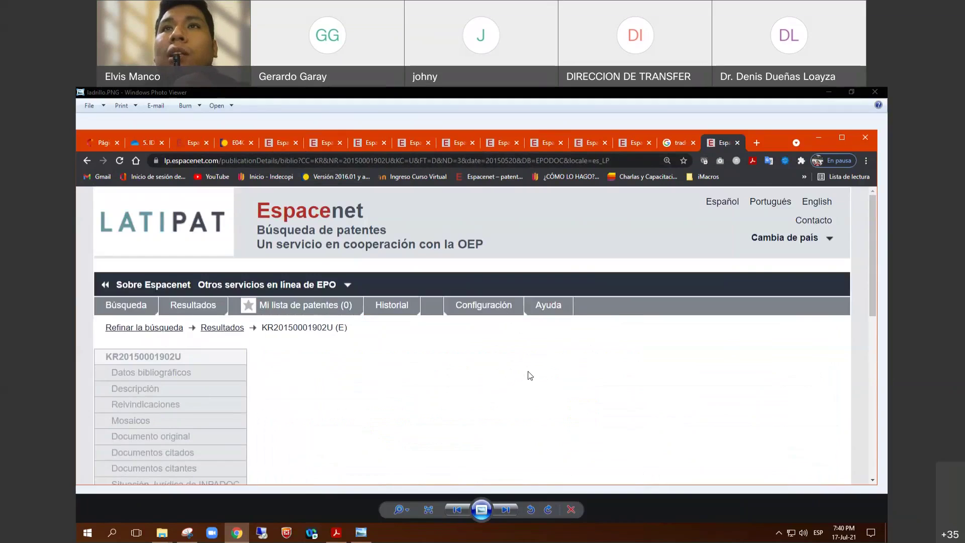
Step: Open the CPC scheme for F21S9/03, lighting devices with light-rechargeable batteries
scroll(528, 375, "down", 4)
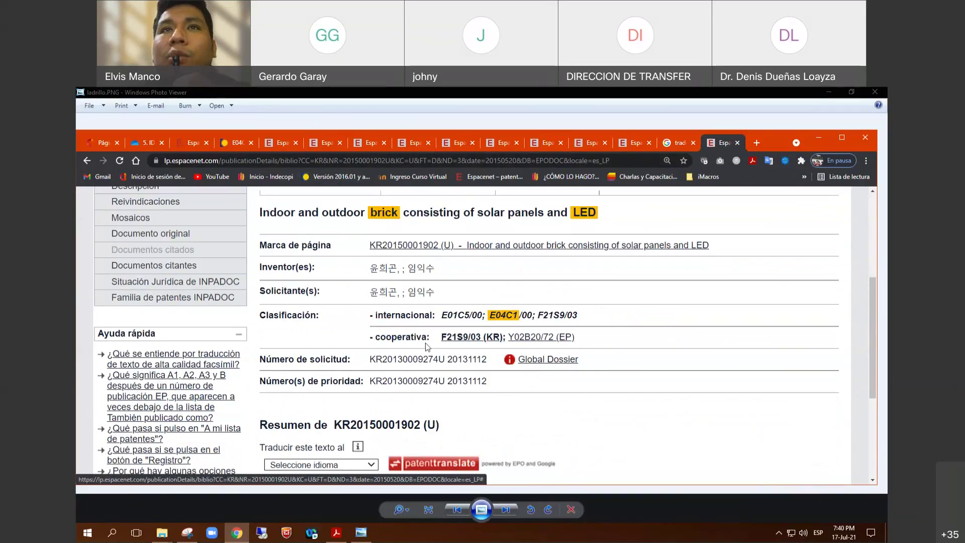
left_click(443, 342)
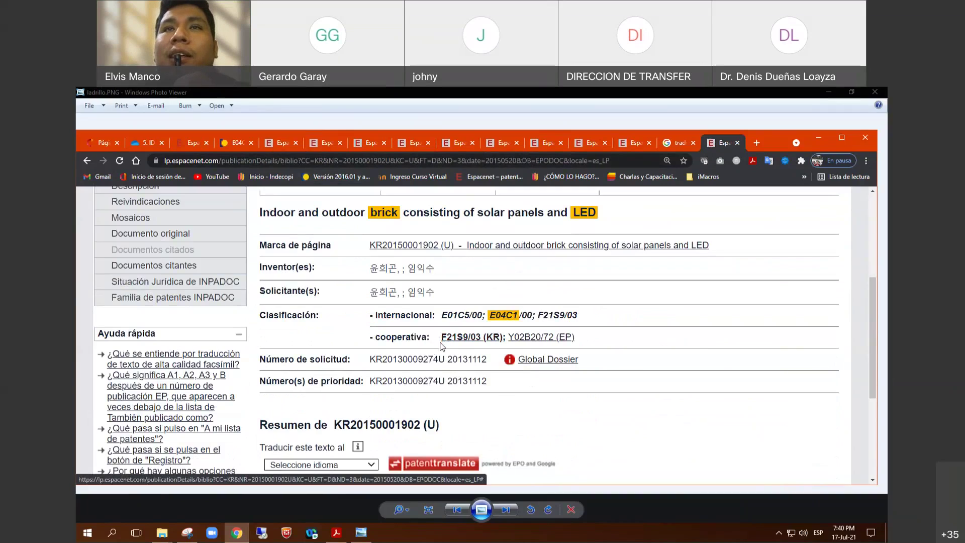
scroll(467, 347, "down", 1)
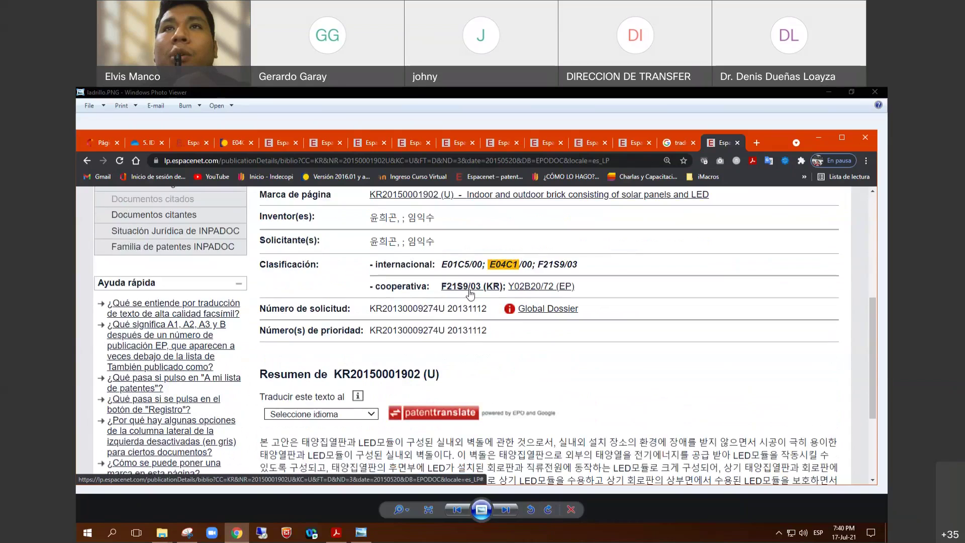
left_click(470, 292)
scroll(558, 326, "down", 3)
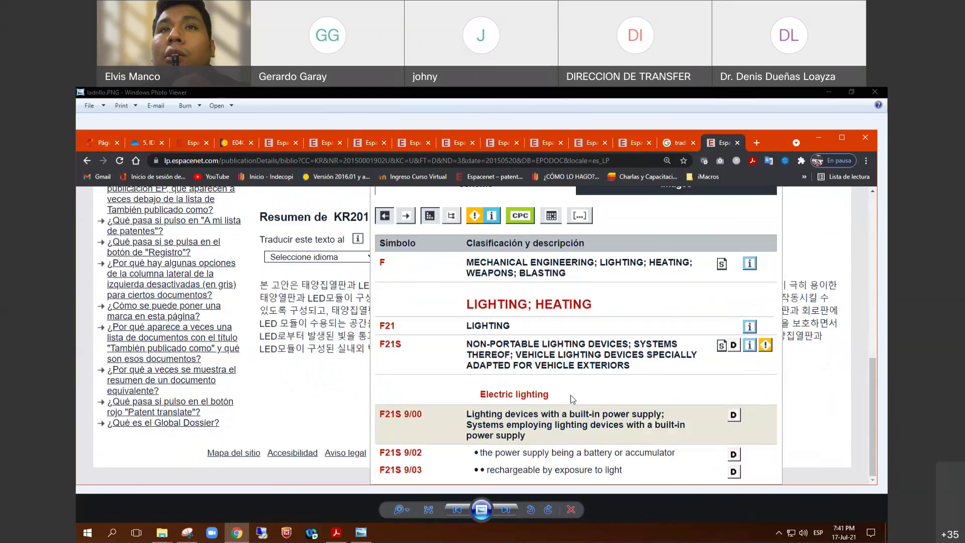
scroll(571, 395, "up", 4)
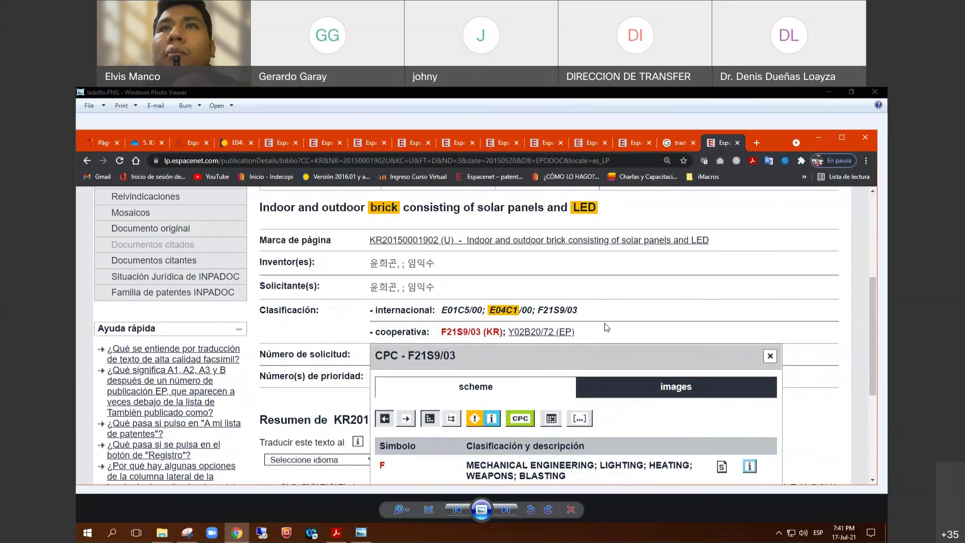
scroll(606, 328, "down", 4)
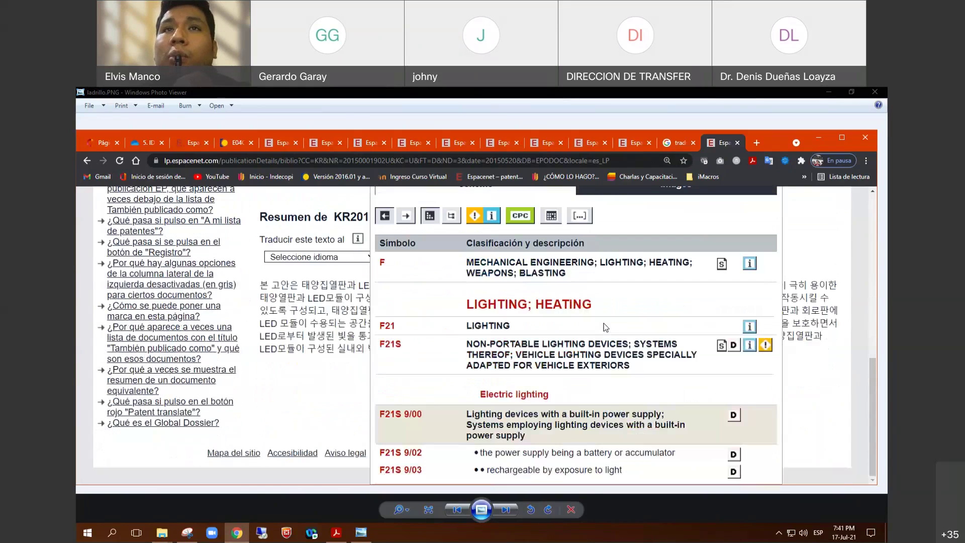
left_click_drag(404, 327, 381, 325)
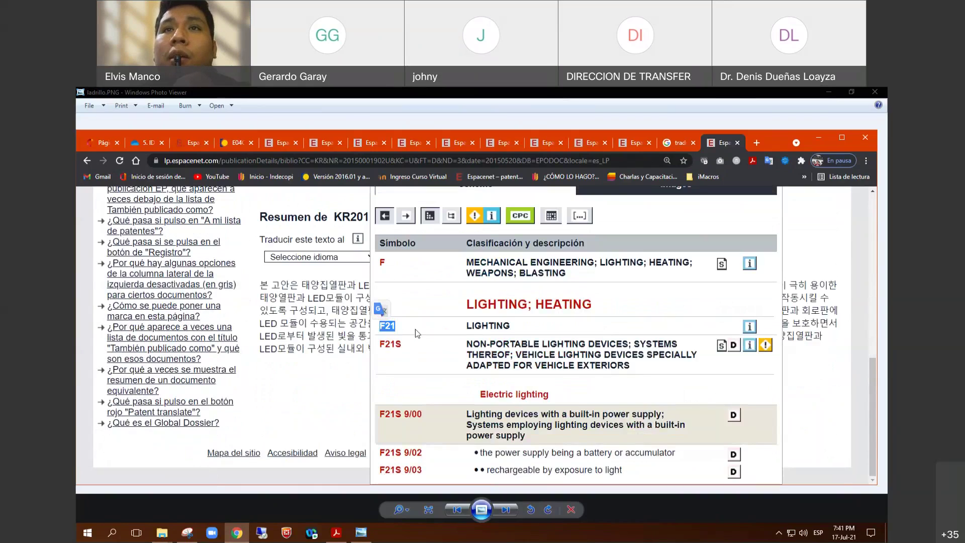
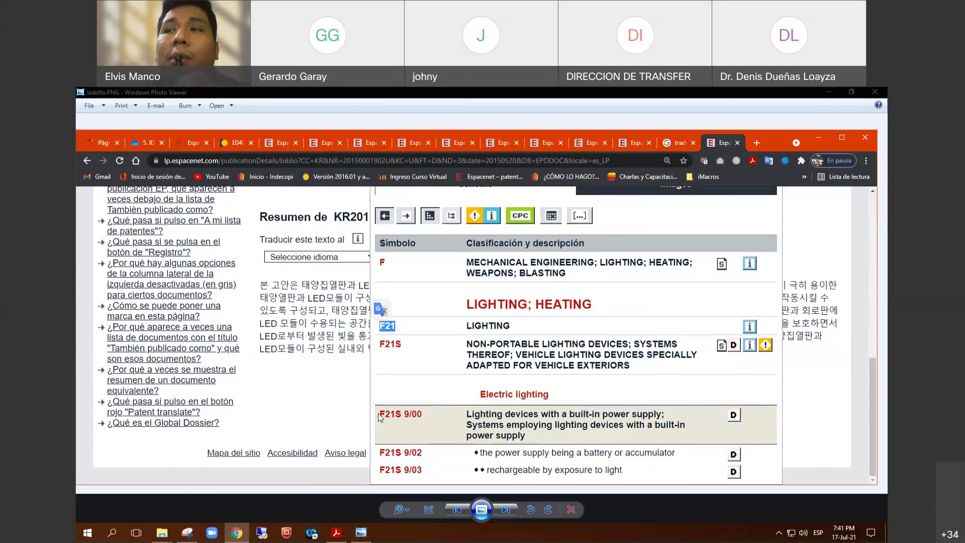
Step: Select the F21S class code in F21S 9/00, then return to the brick search results
left_click_drag(378, 414, 401, 414)
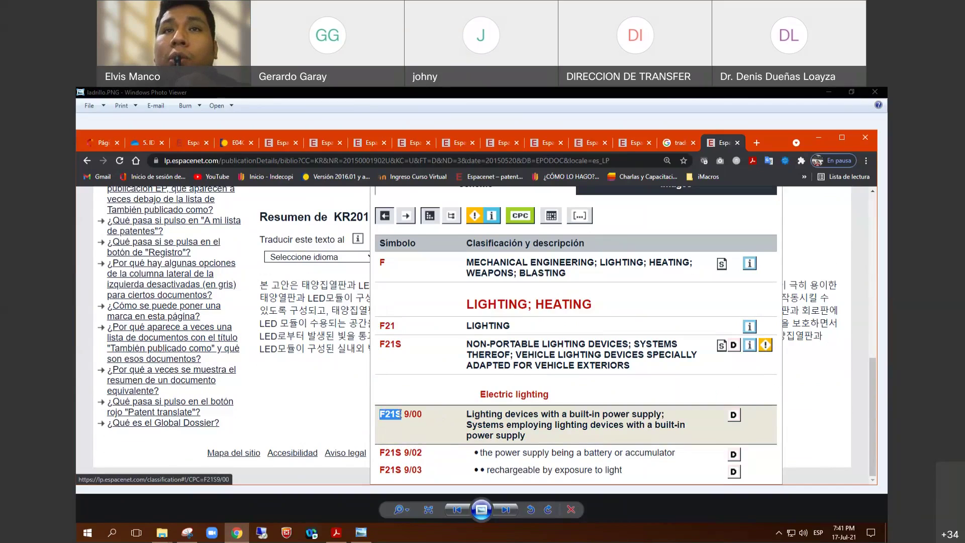
left_click_drag(401, 414, 401, 415)
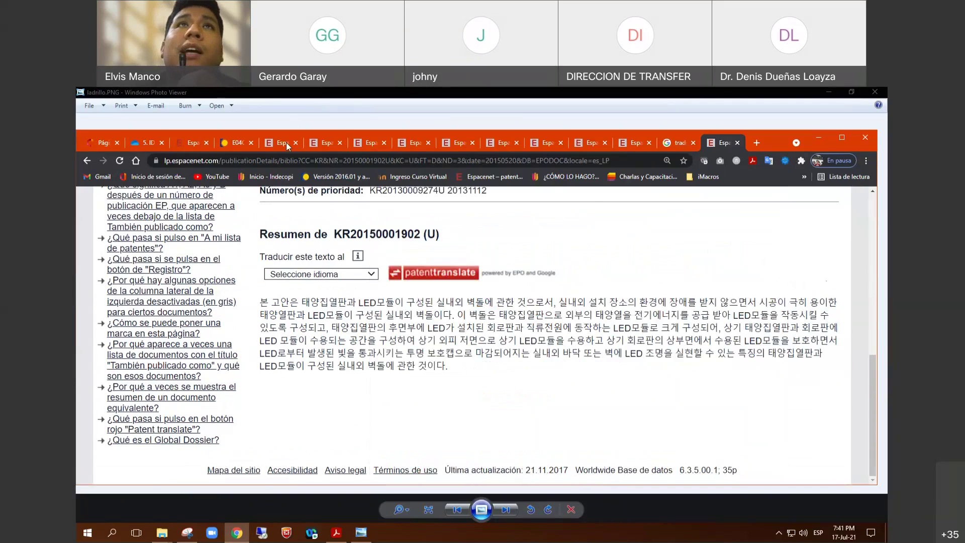
left_click(286, 143)
Step: Back in the advanced search, delete the LED and lighting terms after BRICK* in Título
left_click(87, 162)
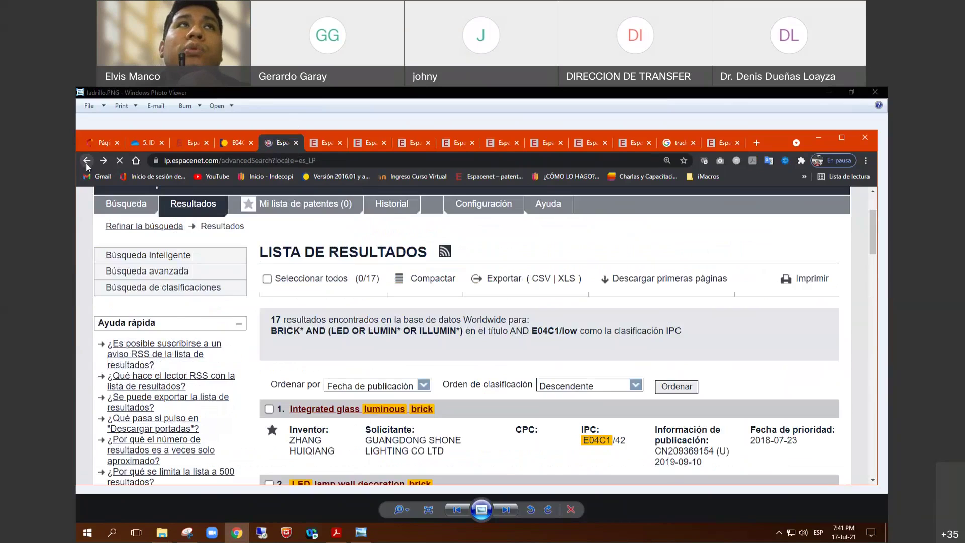
left_click(304, 335)
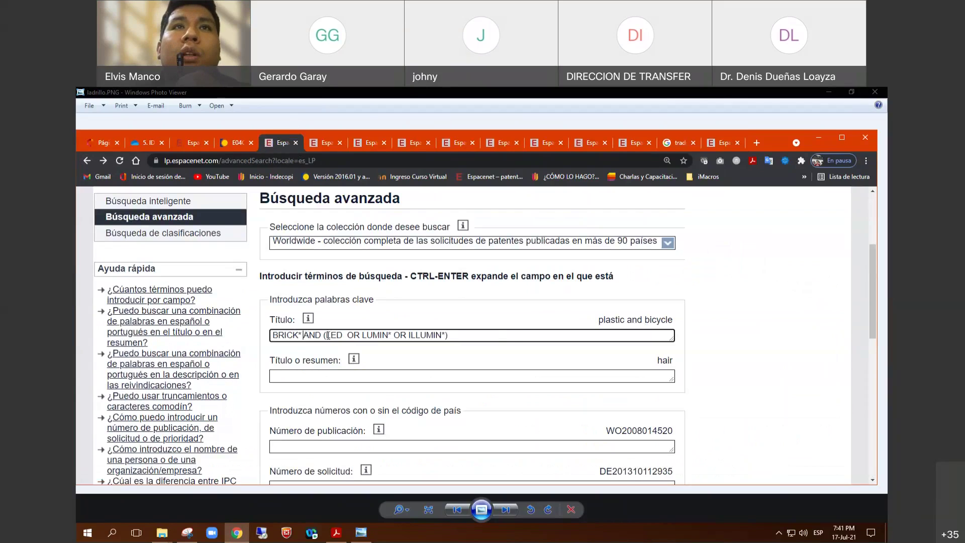
left_click(510, 337, "shift")
key("BackSpace")
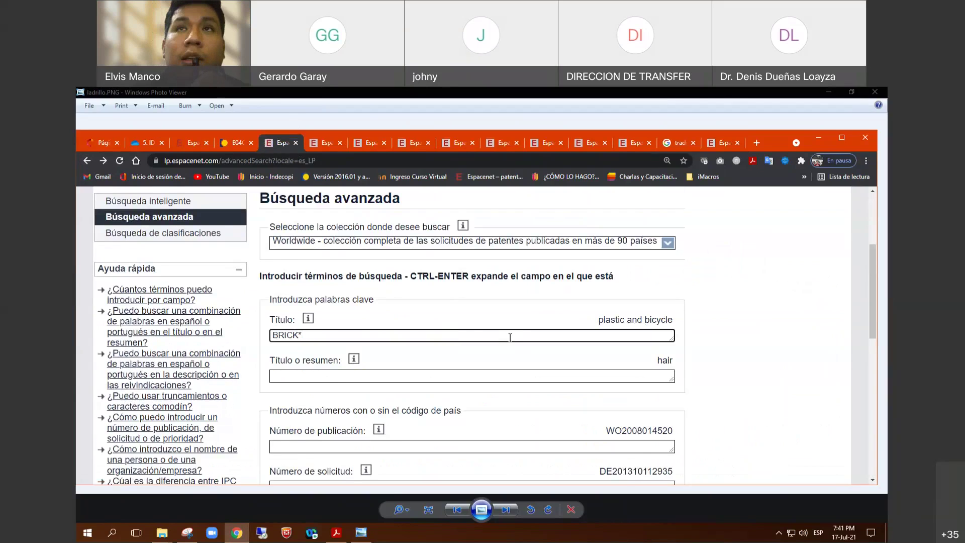
Step: Append 'and F21S/LOW' to the IPC field after E04C1/low and run the search
scroll(510, 338, "down", 10)
left_click(366, 388)
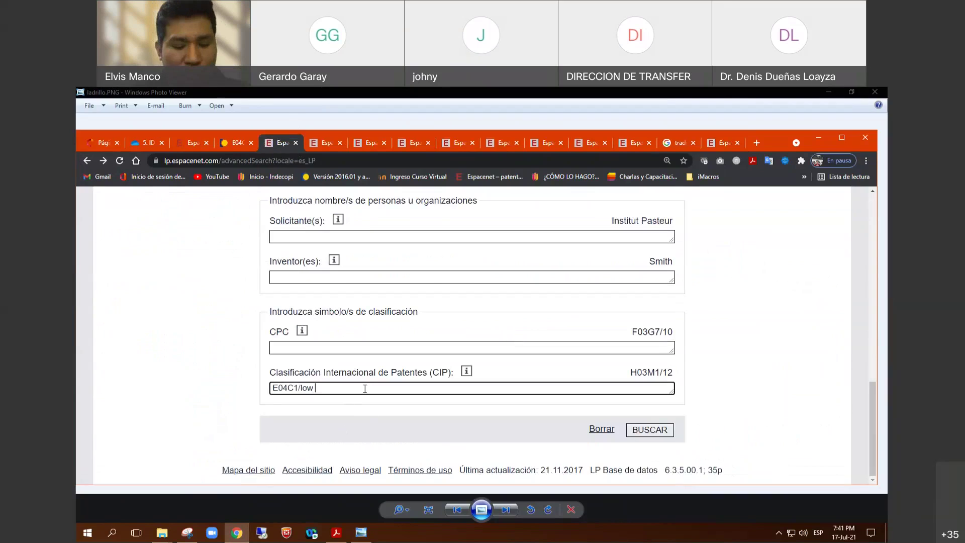
type("and")
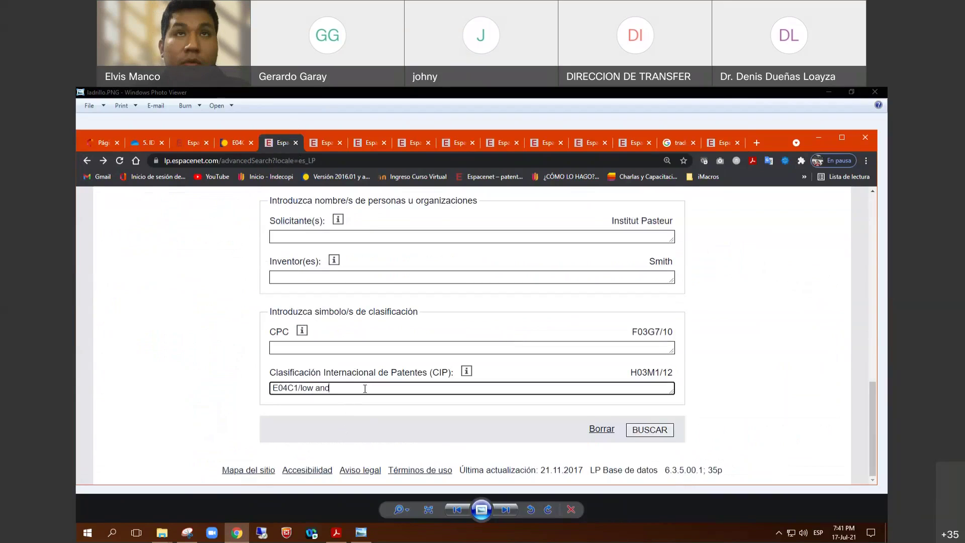
type(" LIGHTING")
key("BackSpace")
key("BackSpace")
key("BackSpace")
key("BackSpace")
key("BackSpace")
key("BackSpace")
key("BackSpace")
key("BackSpace")
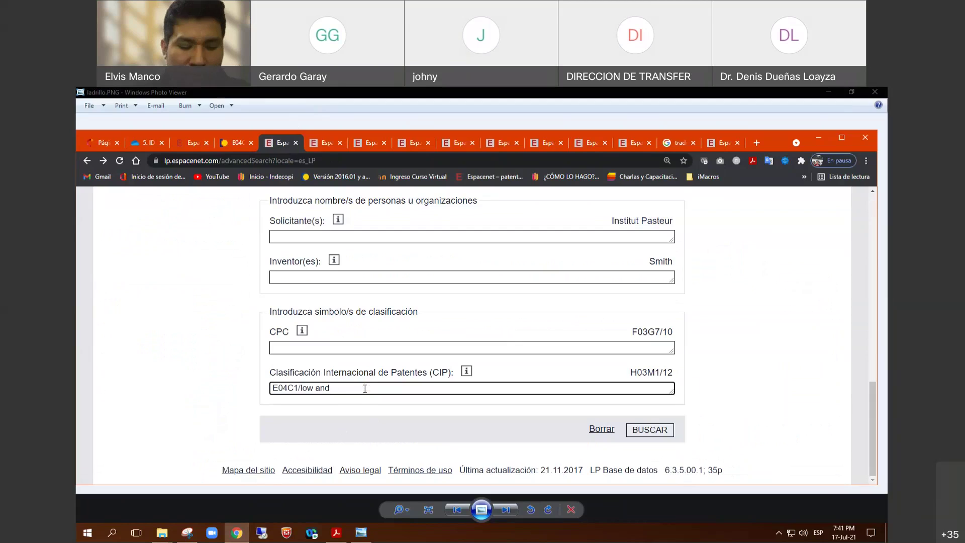
type("f")
key("BackSpace")
type("F")
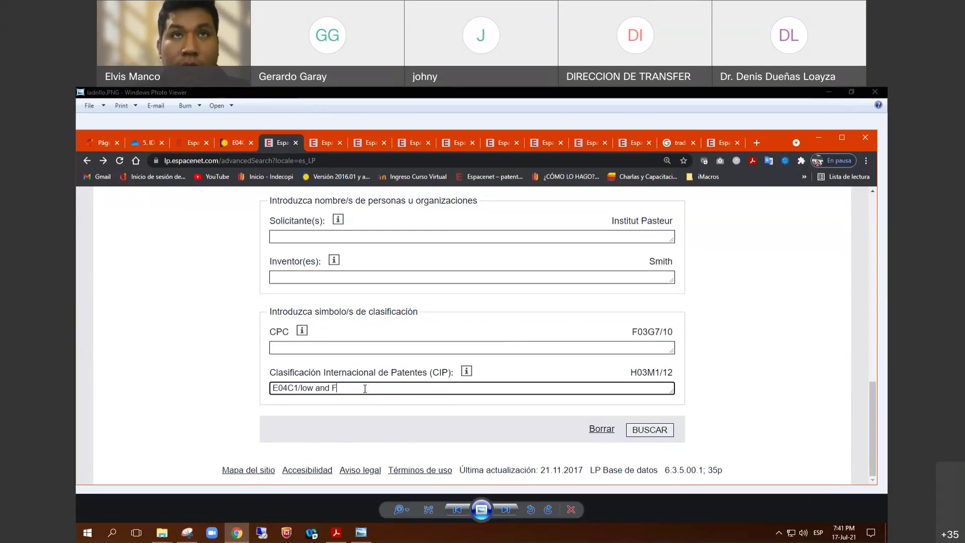
type("21S")
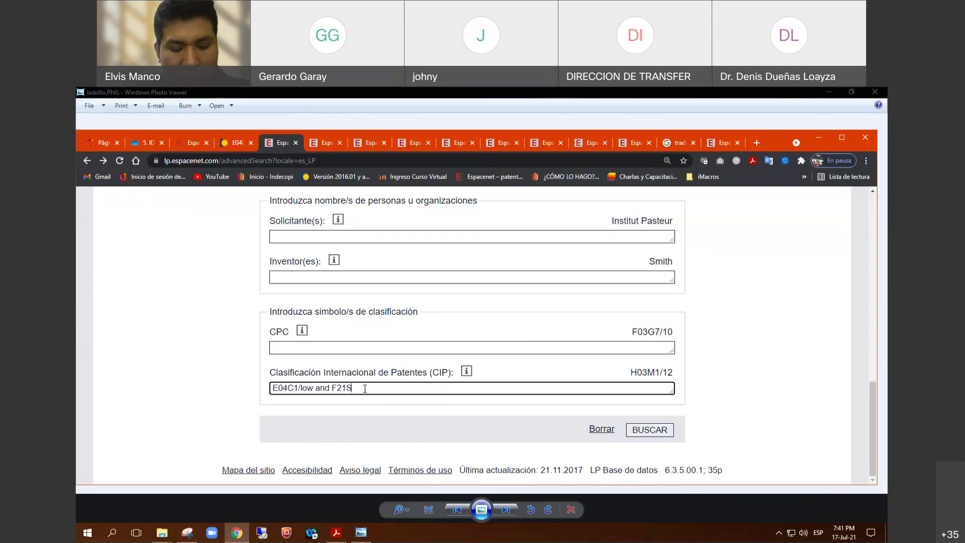
type("/LOW")
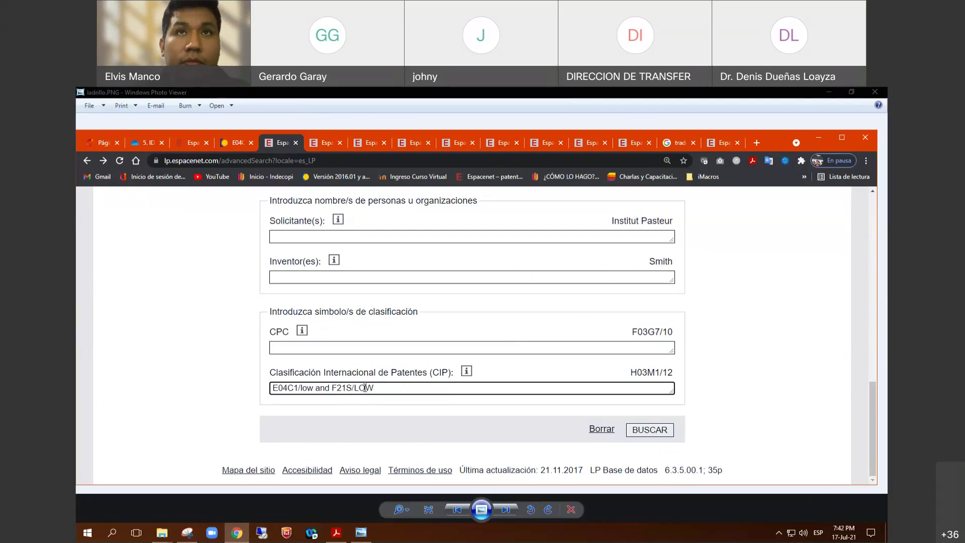
key("ctrl+minus")
scroll(441, 383, "up", 6)
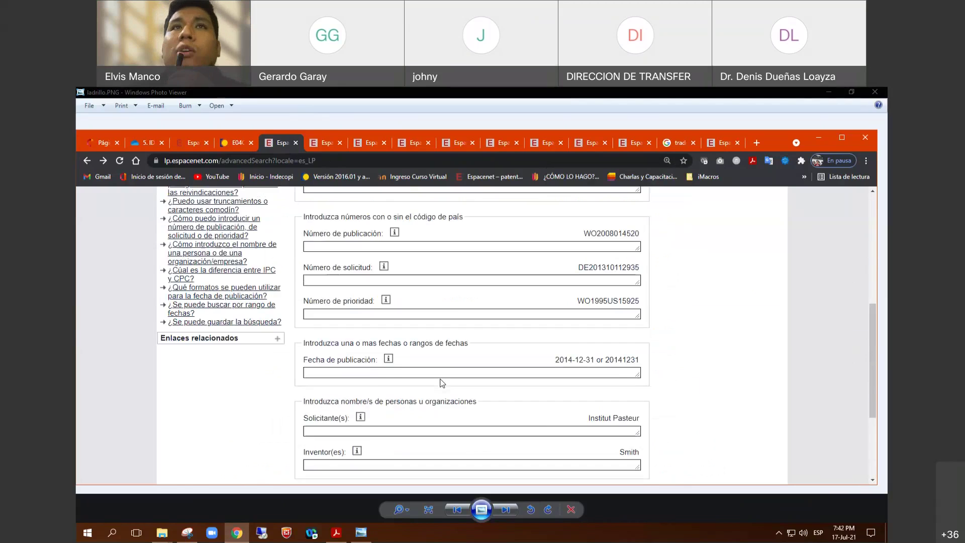
scroll(441, 382, "down", 6)
left_click(610, 442)
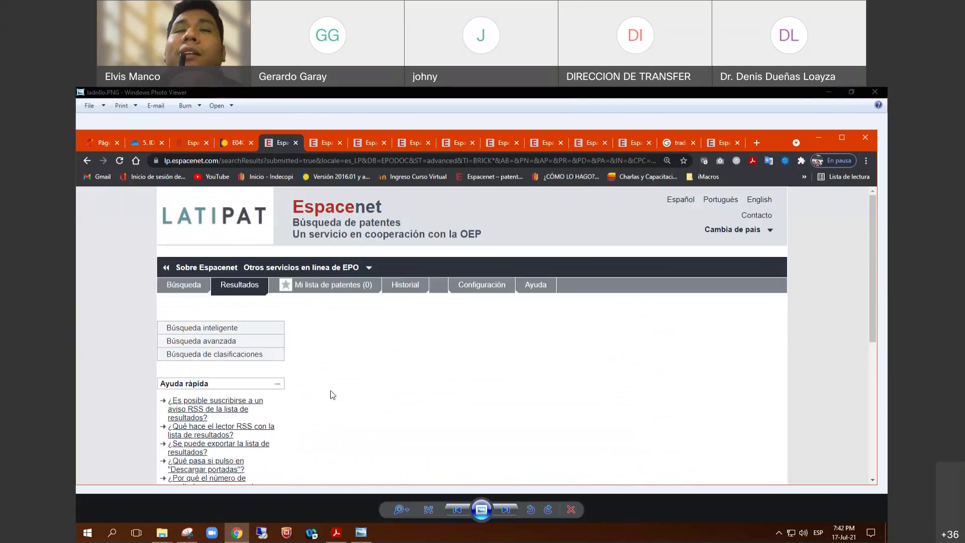
Step: Close the six leftover Espacenet tabs above the 9 brick results
scroll(331, 395, "down", 3)
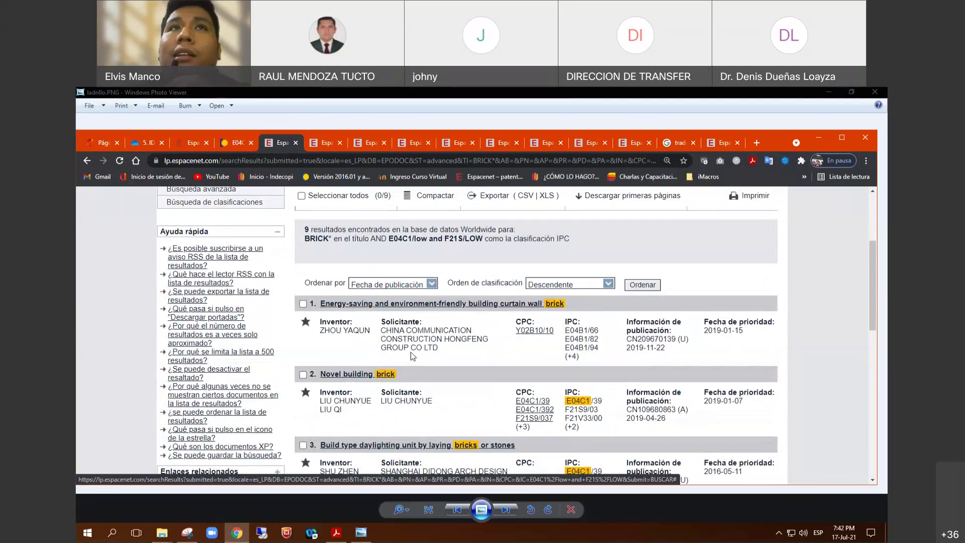
left_click(339, 143)
left_click(340, 144)
left_click(340, 143)
left_click(341, 143)
left_click(340, 143)
left_click(340, 143)
left_click(340, 143)
left_click(341, 143)
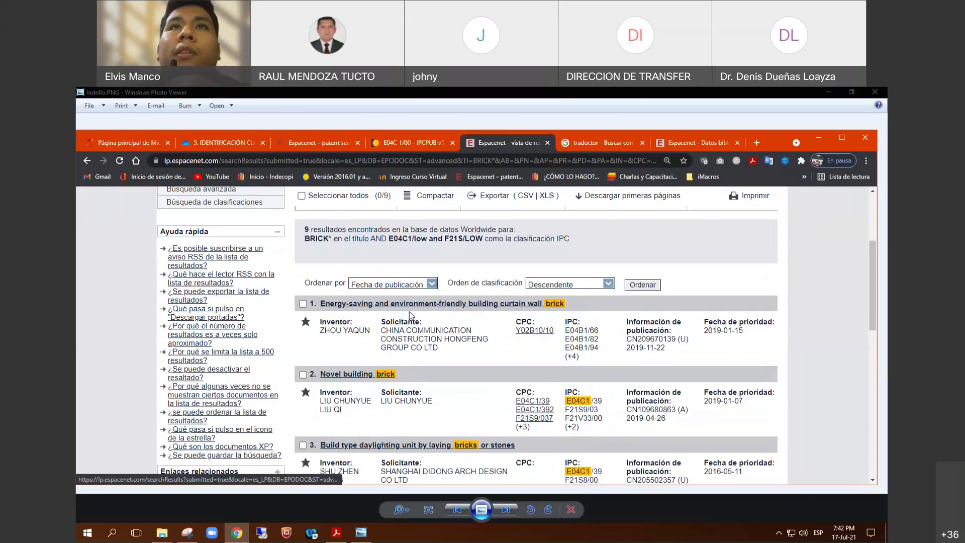
Step: Open results 1–5 in new tabs and scroll down to result 9
middle_click(471, 303)
middle_click(364, 374)
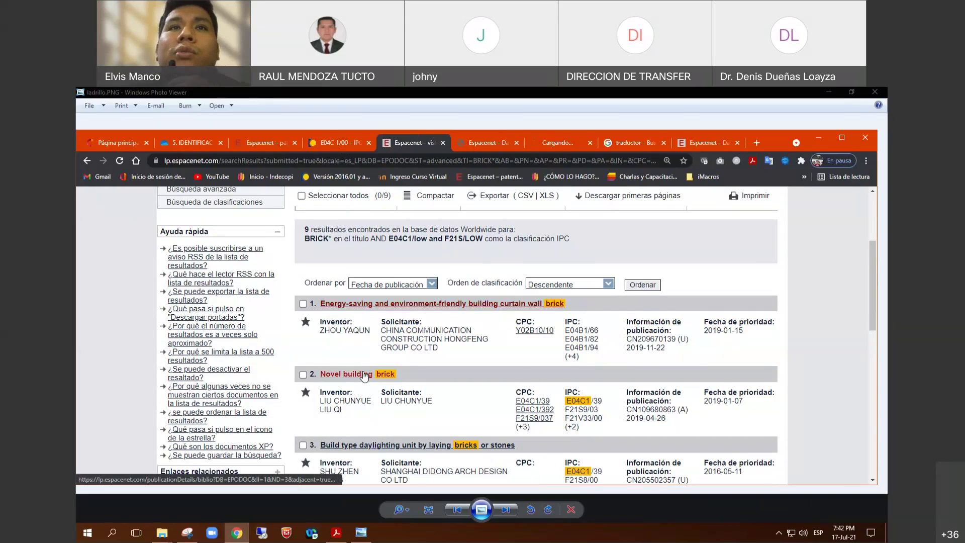
scroll(365, 374, "down", 2)
middle_click(375, 344)
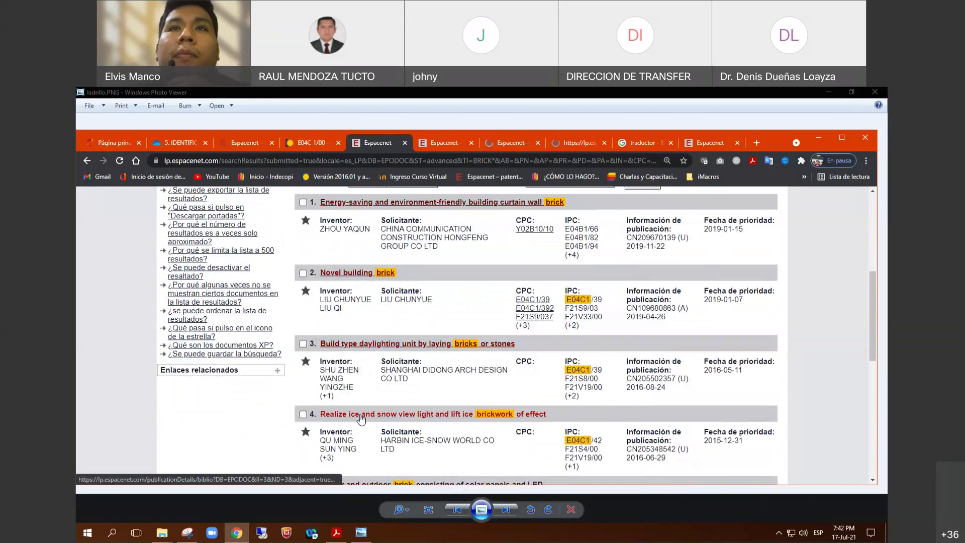
middle_click(365, 413)
scroll(364, 414, "down", 2)
middle_click(372, 388)
scroll(372, 388, "down", 2)
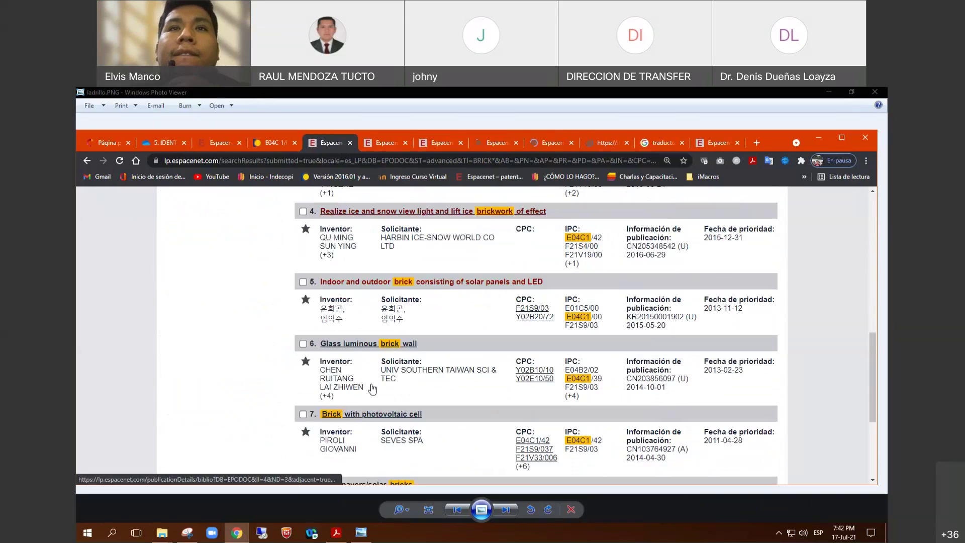
scroll(363, 355, "down", 4)
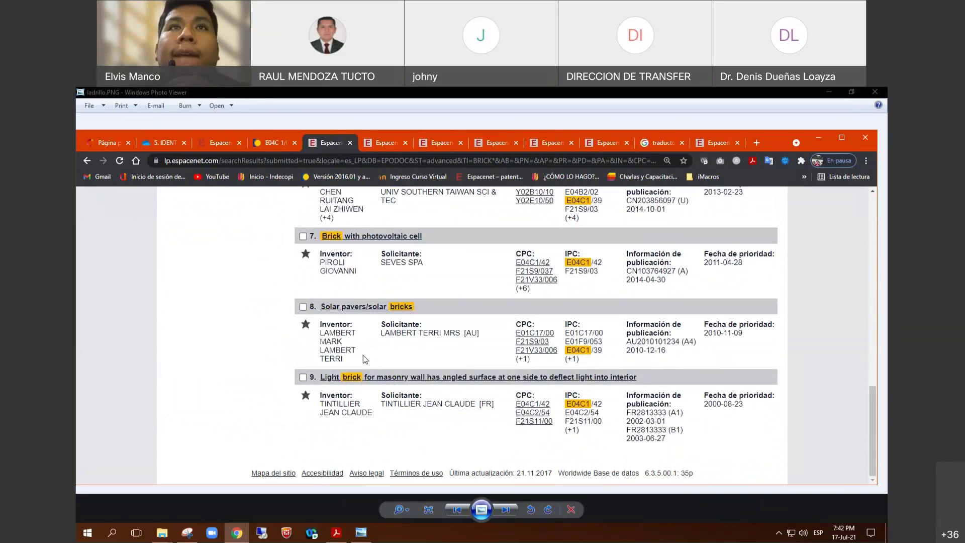
scroll(362, 354, "up", 5)
Step: Switch to the first result tab, the curtain wall brick patent CN209670139
key("ctrl+Tab")
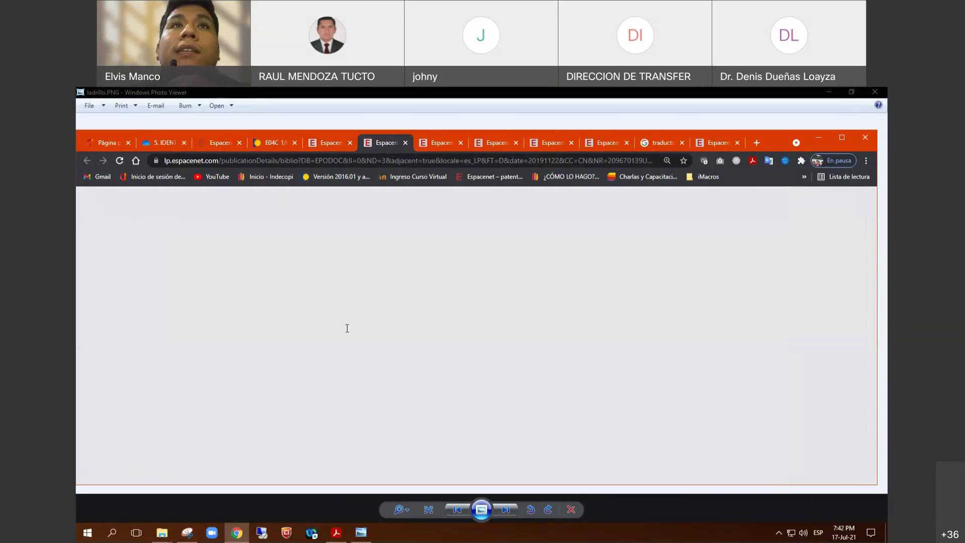
scroll(322, 394, "down", 1)
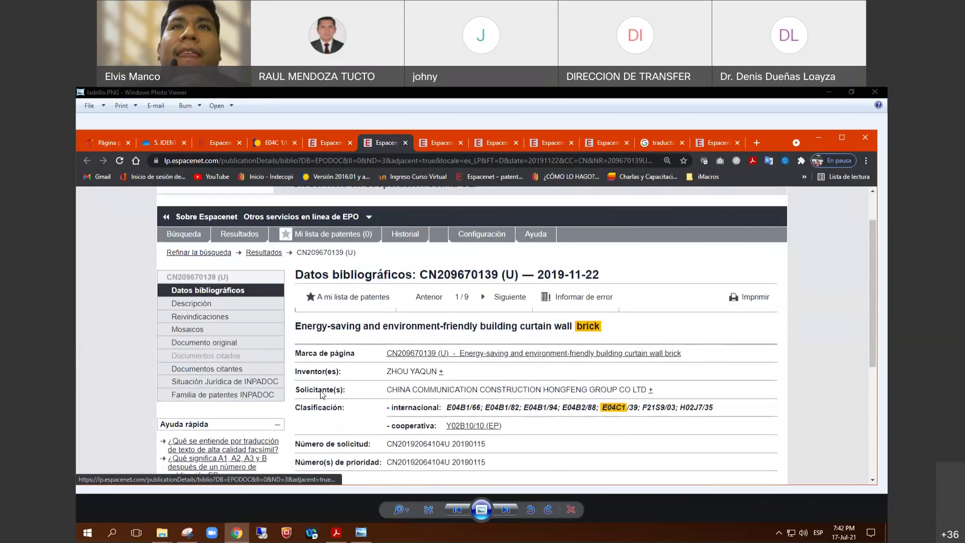
scroll(322, 394, "down", 2)
scroll(321, 390, "up", 1)
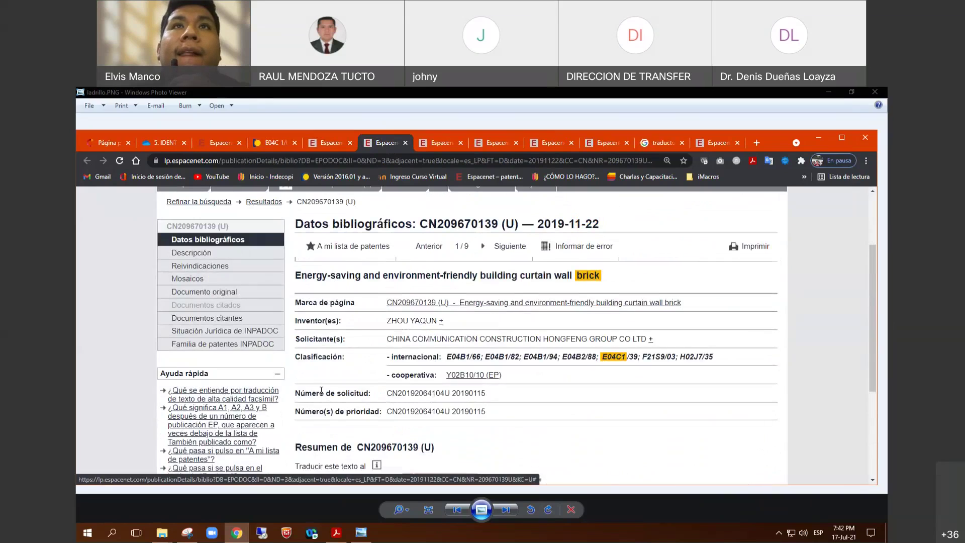
Step: View the 7/11 Drawings page of its original document, then close the tab
left_click(211, 291)
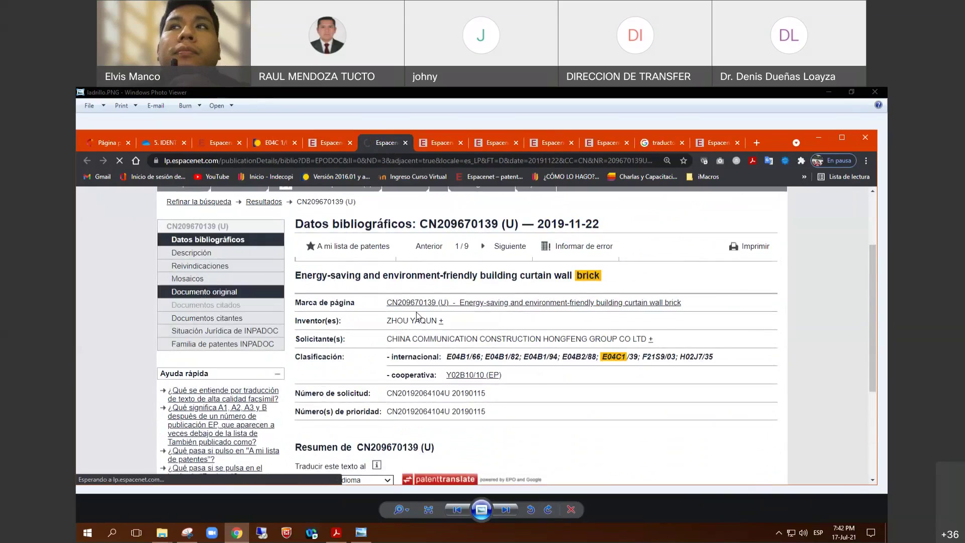
left_click(417, 345)
left_click(414, 410)
scroll(484, 345, "down", 5)
scroll(483, 345, "down", 2)
scroll(484, 345, "up", 3)
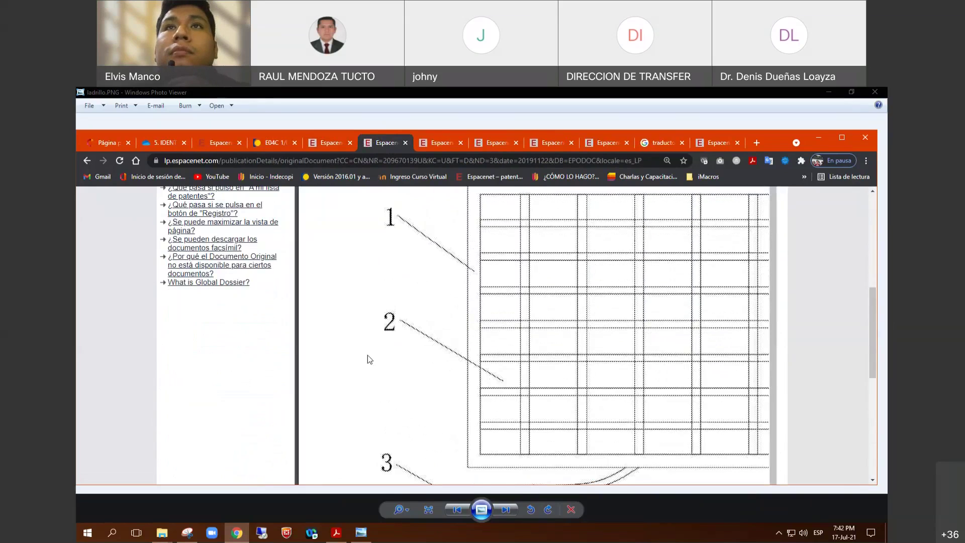
left_click(405, 143)
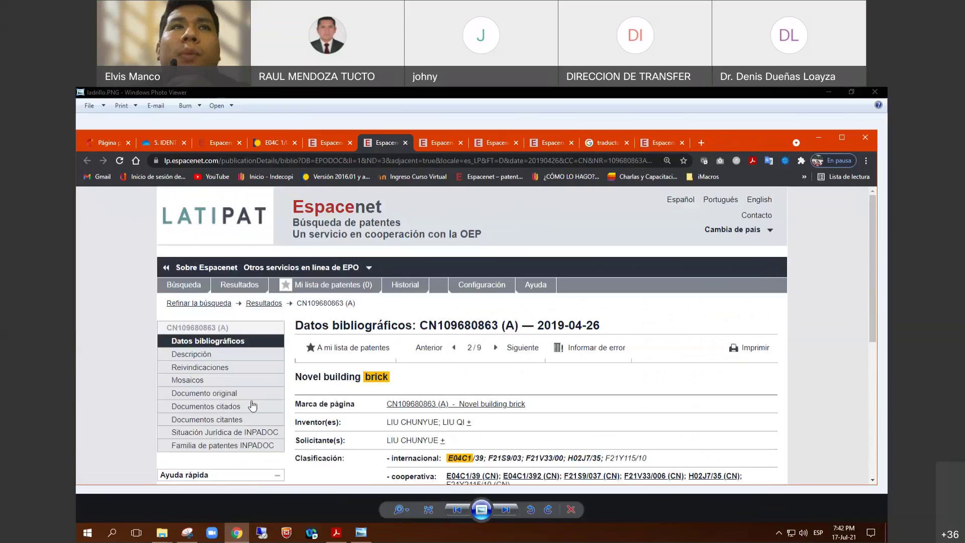
Step: Open CN109680863's original document on the 6/7 Drawings page and fit the whole sheet
left_click(231, 394)
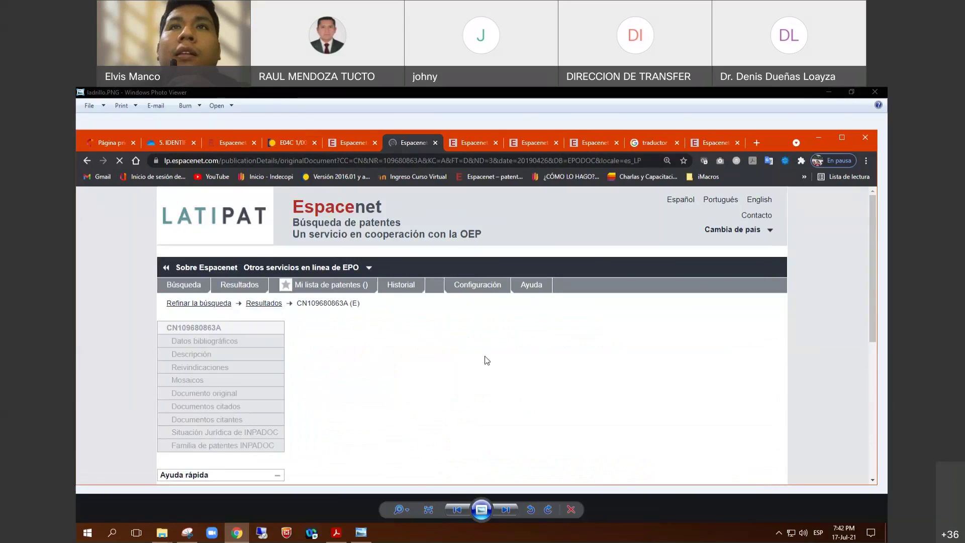
left_click(448, 395)
left_click(412, 450)
scroll(436, 364, "down", 4)
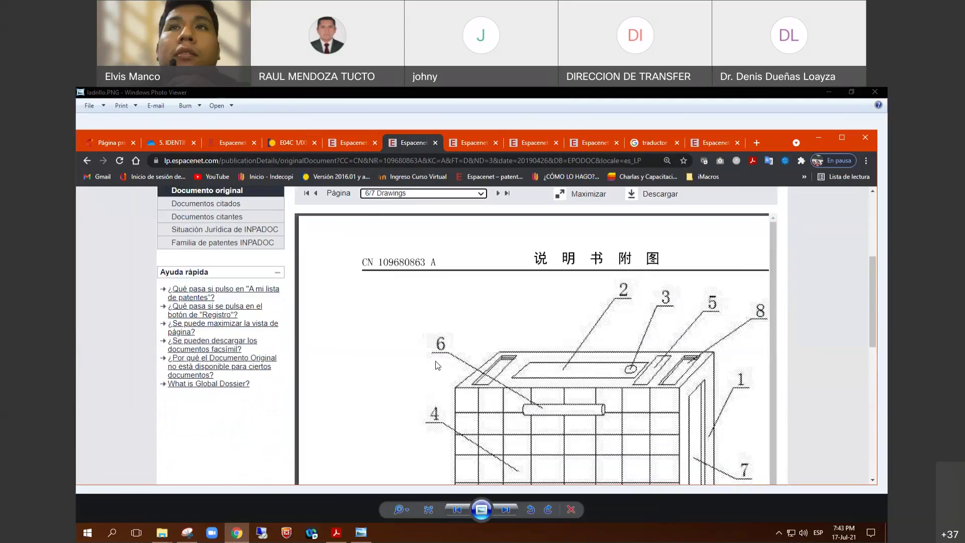
scroll(436, 363, "down", 3)
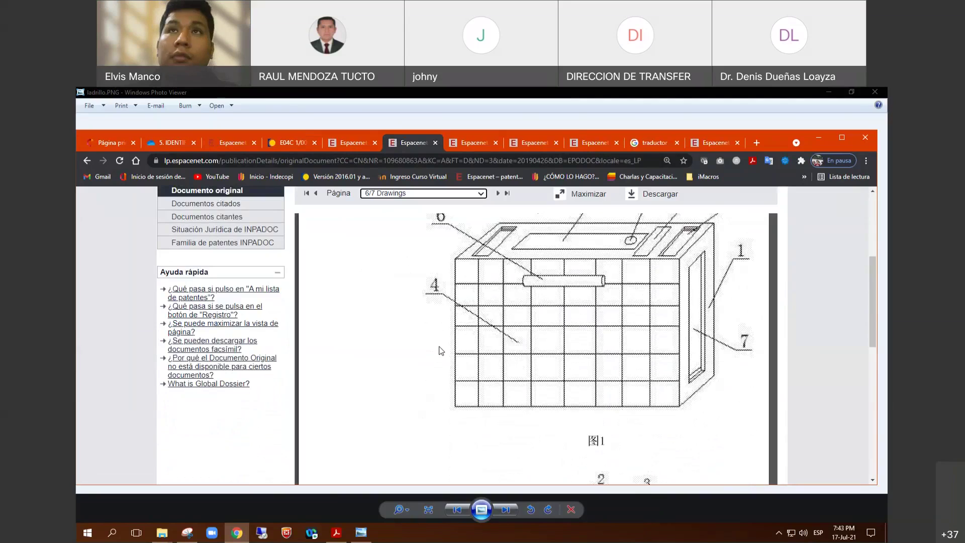
left_click(520, 346)
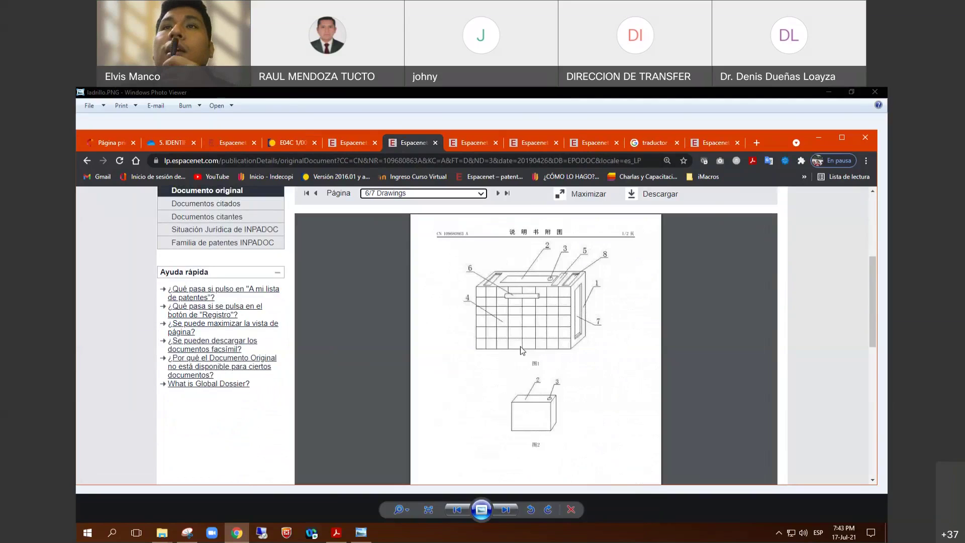
Step: Move this tab to the end of the tab bar and switch to result CN205502357
scroll(520, 346, "down", 1)
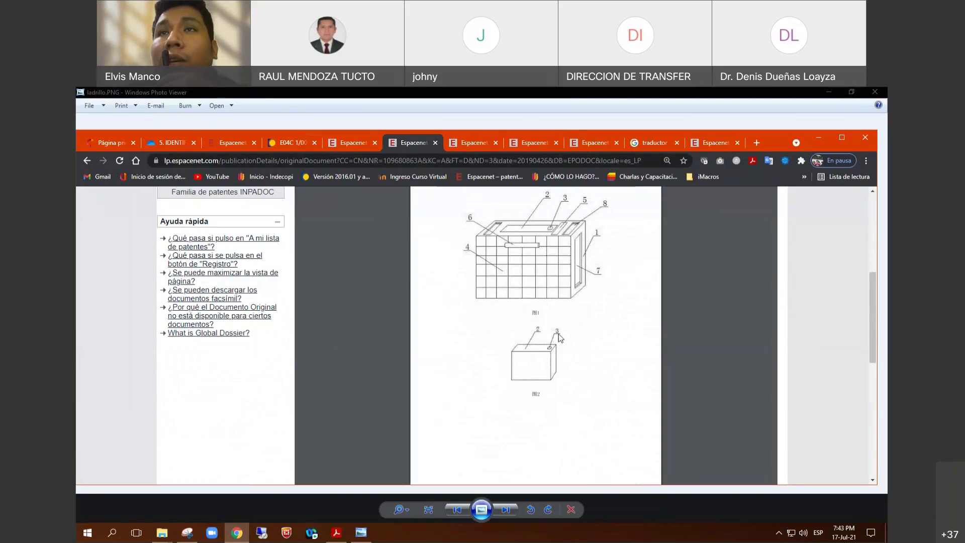
scroll(552, 352, "up", 2)
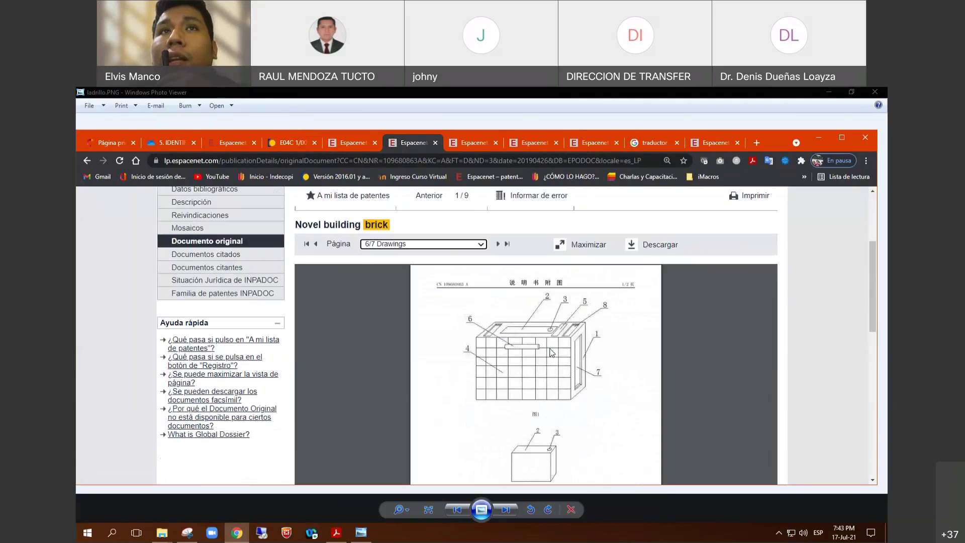
scroll(552, 352, "down", 1)
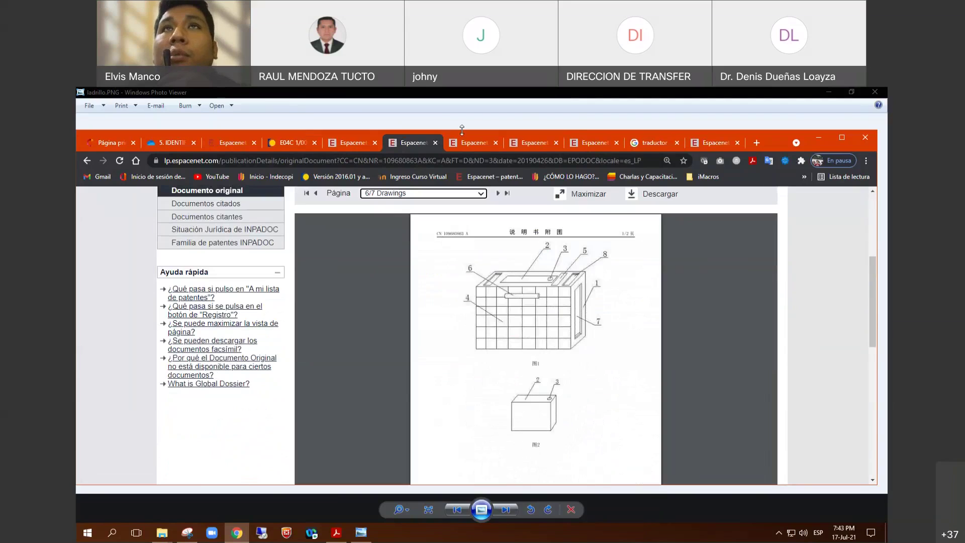
left_click_drag(420, 144, 740, 143)
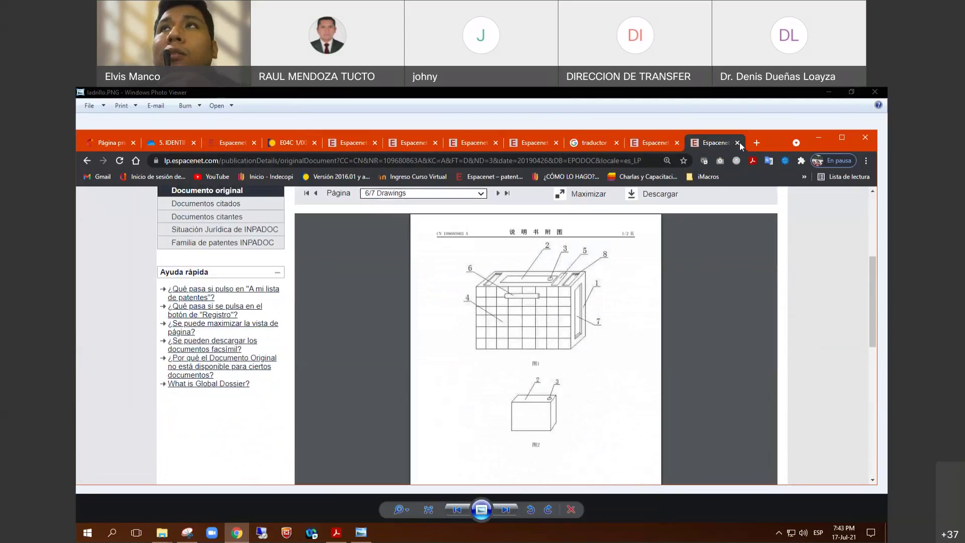
left_click(407, 144)
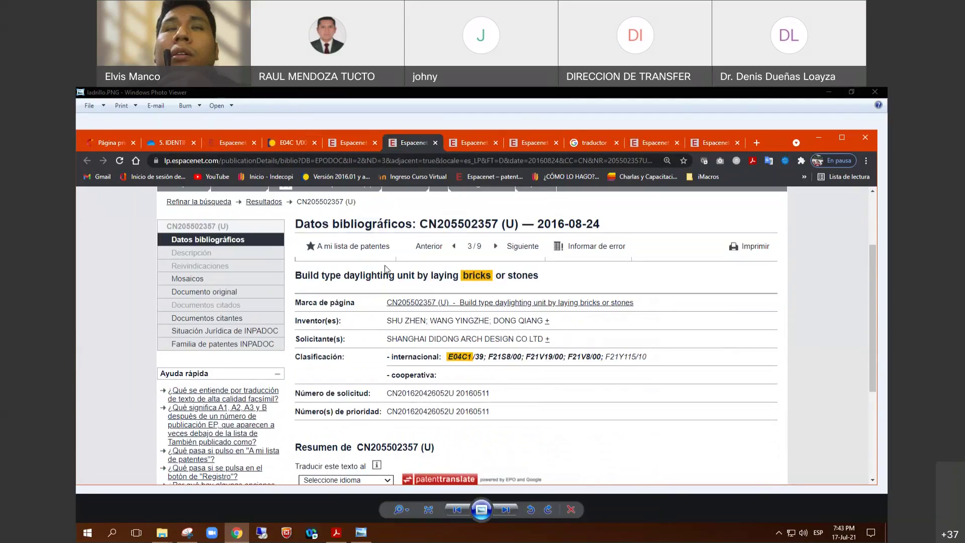
Step: Open CN205502357's original document and scroll to the Chinese abstract on page 1/6
left_click(219, 294)
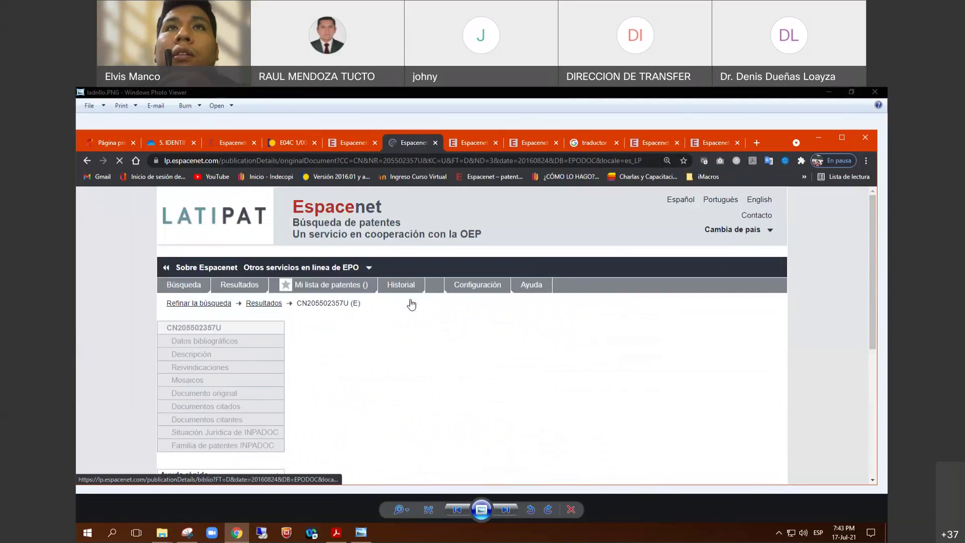
scroll(370, 300, "down", 10)
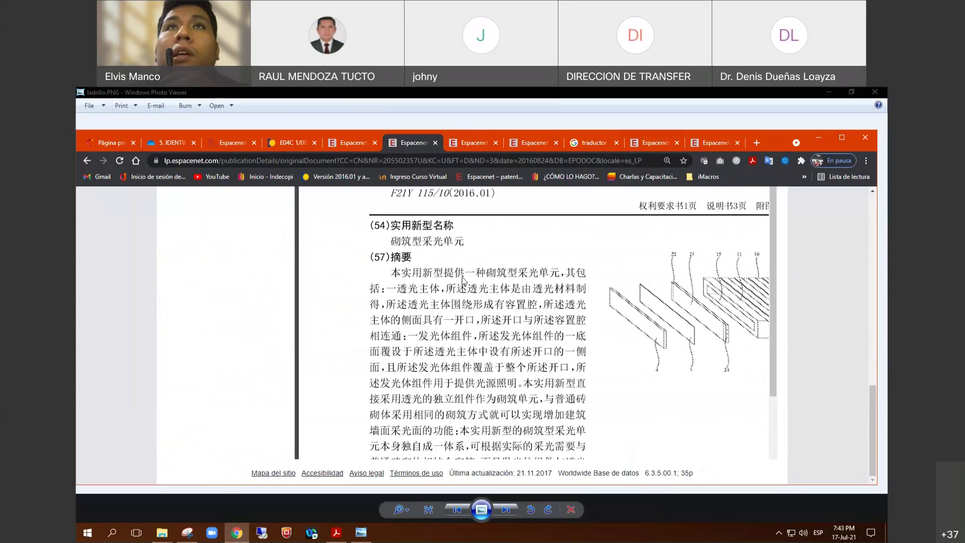
Step: Close the previous patent and view ice brickwork patent CN205348542's original document at 1/6 Bibliography
left_click(435, 143)
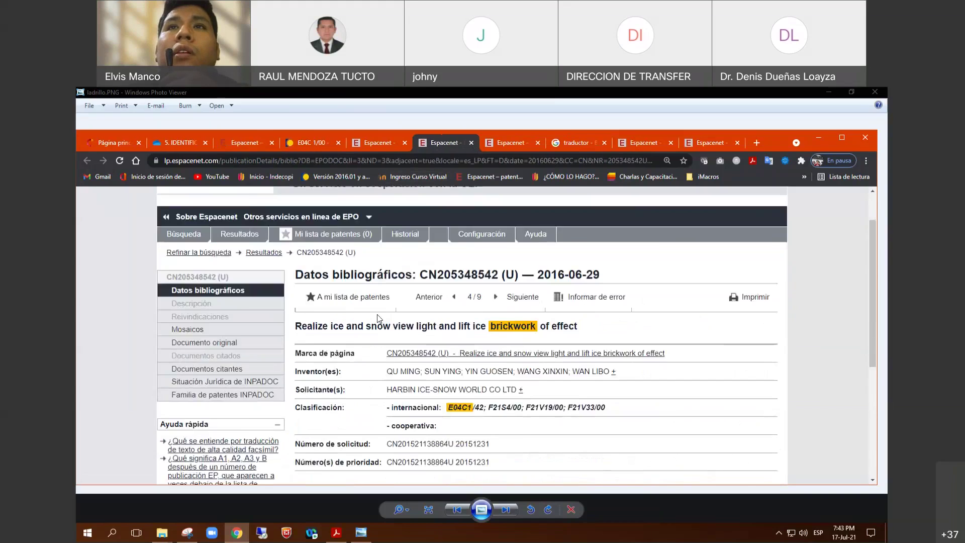
scroll(377, 314, "down", 2)
scroll(302, 342, "up", 3)
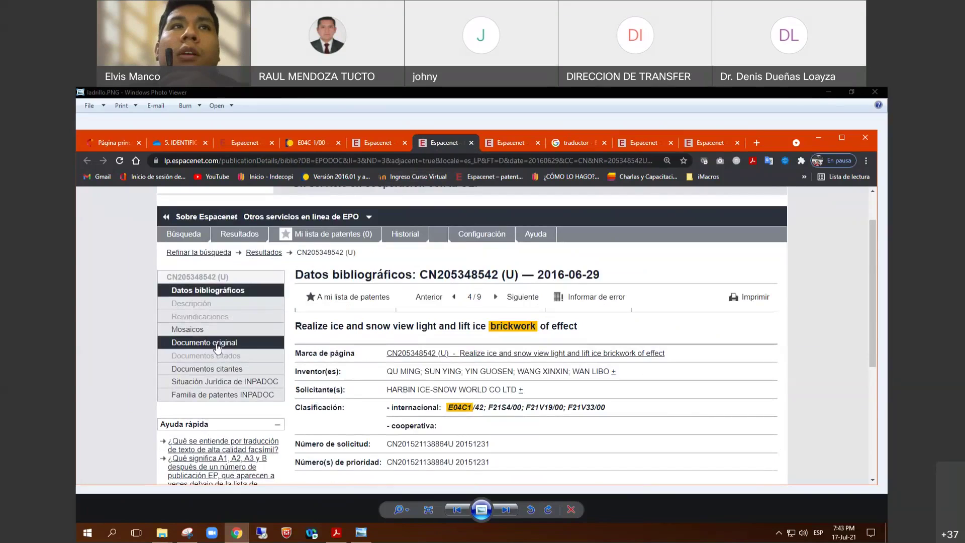
left_click(218, 346)
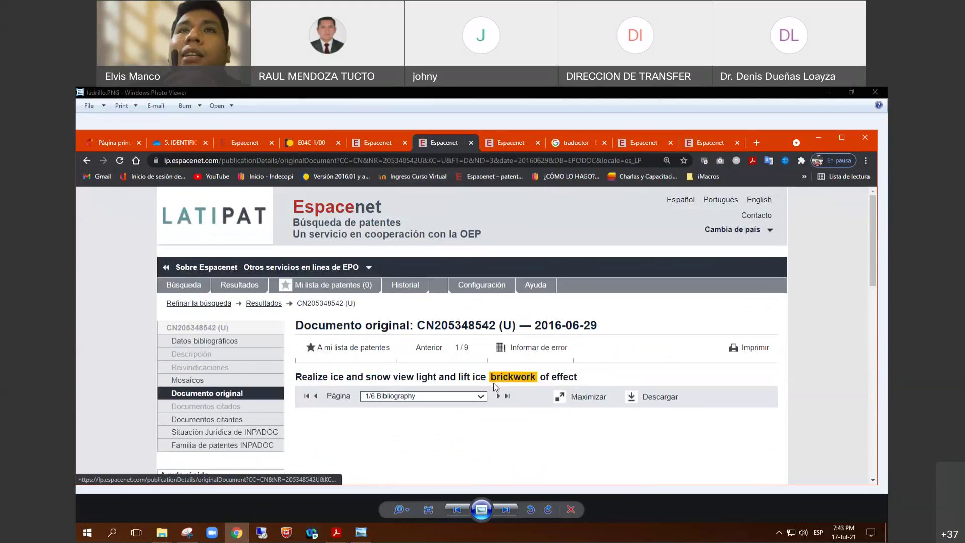
scroll(493, 382, "down", 3)
scroll(493, 385, "down", 3)
scroll(553, 367, "up", 8)
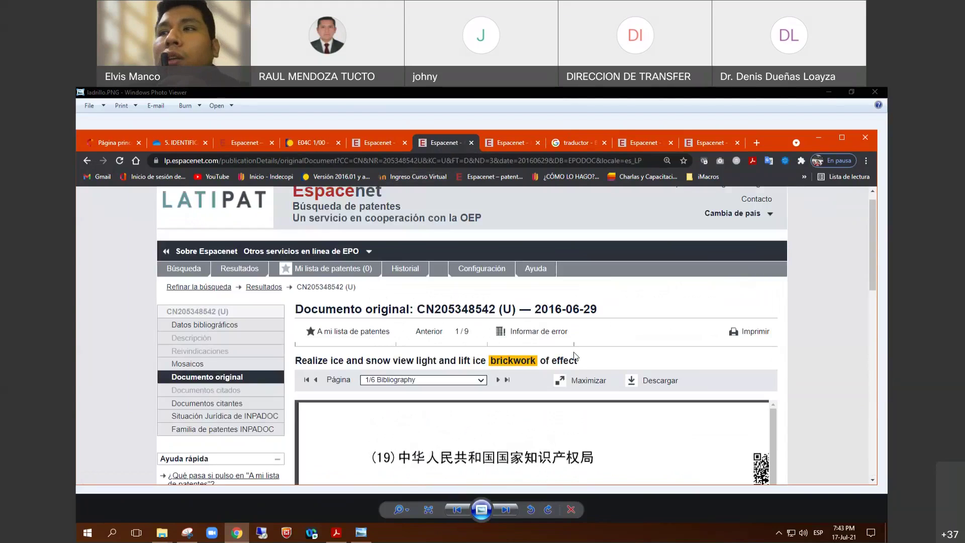
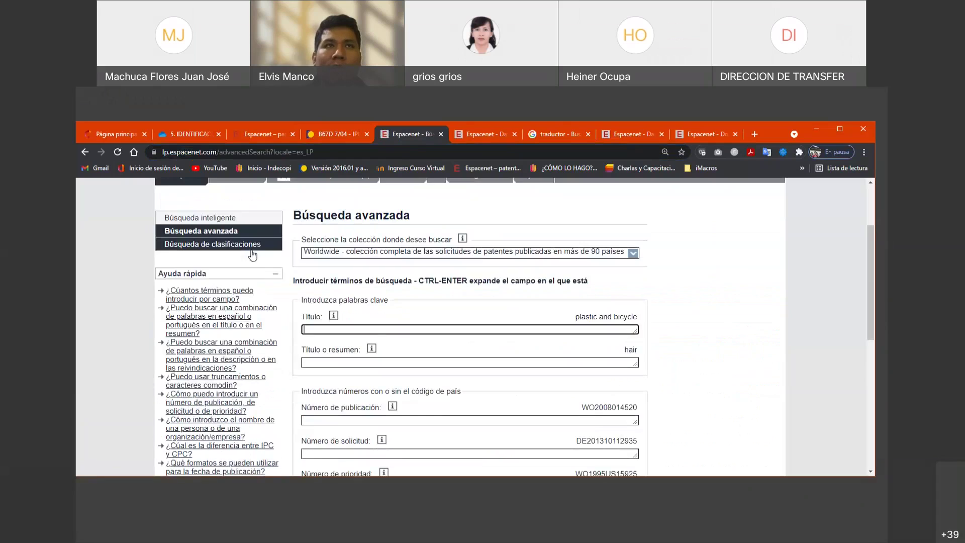
Step: Run a Búsqueda inteligente for the publication number pe20210823
left_click(211, 218)
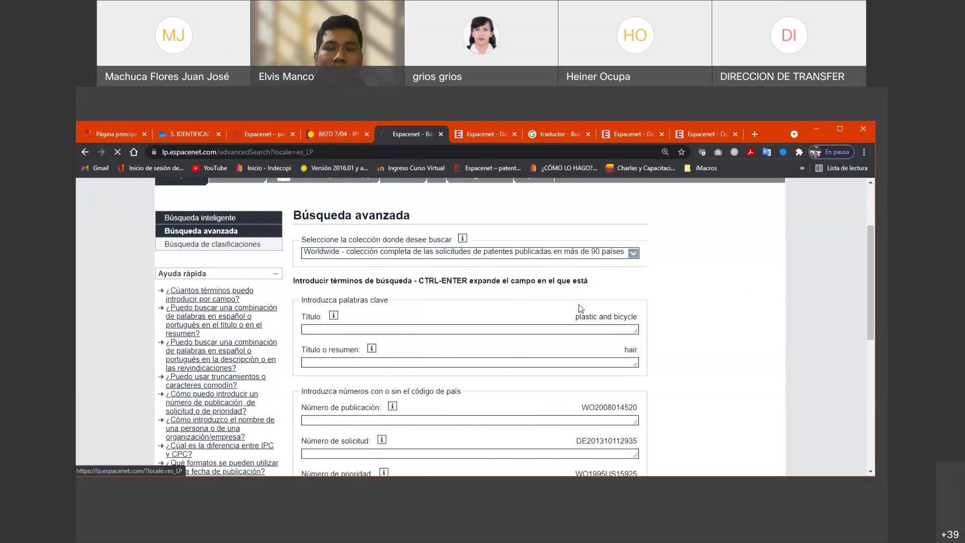
type("pe2021")
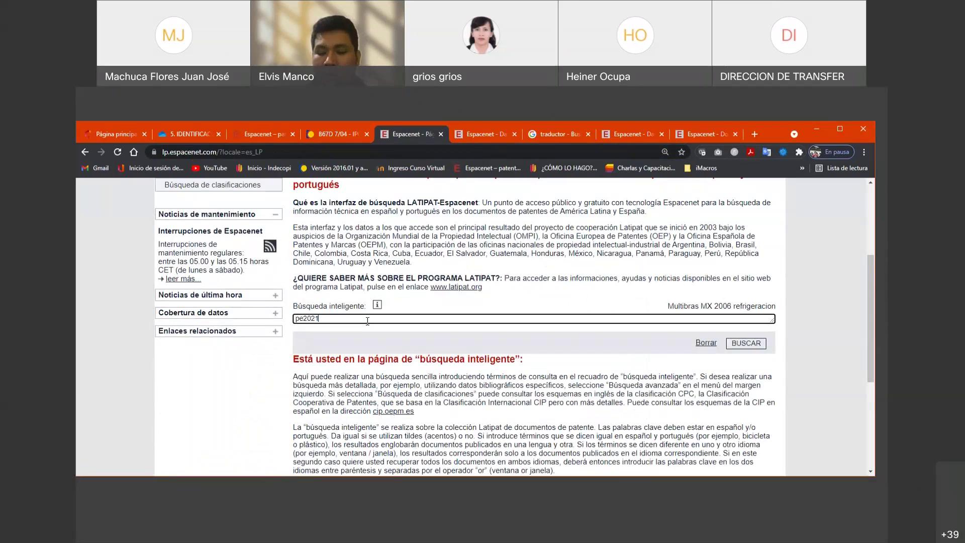
type("0823")
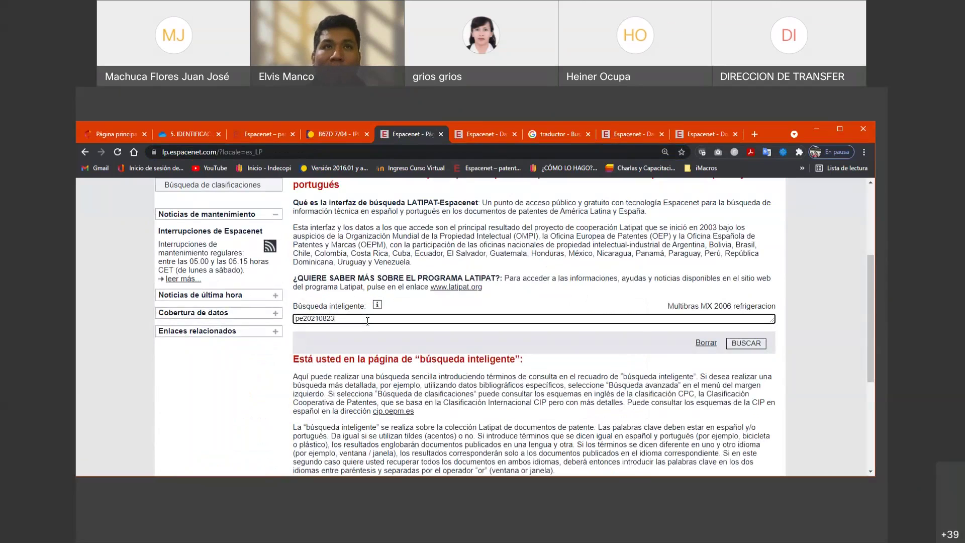
key("Return")
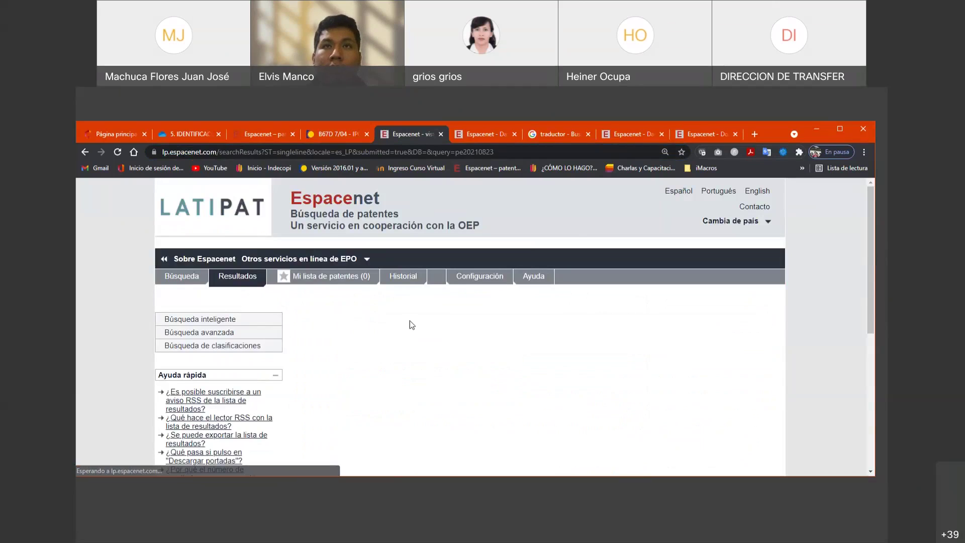
scroll(409, 322, "down", 3)
left_click(429, 279)
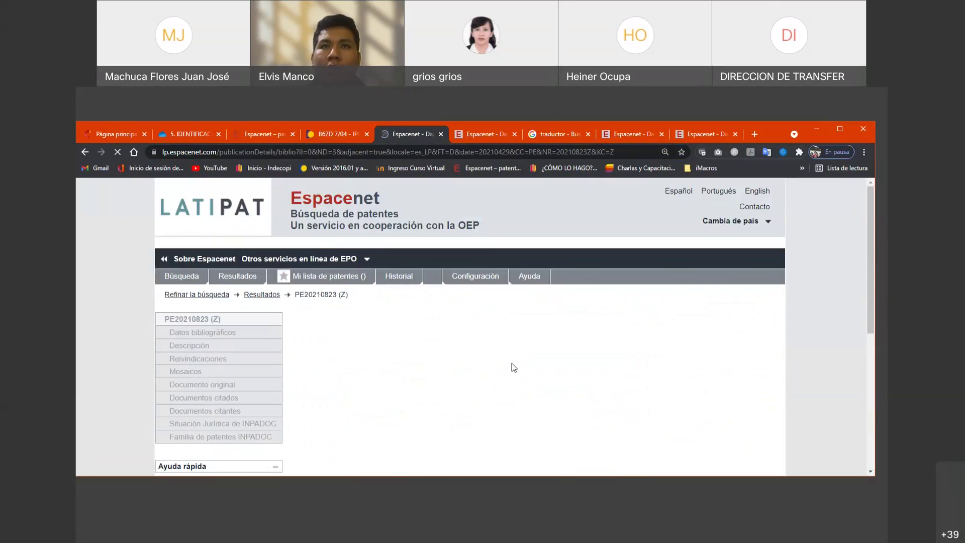
scroll(623, 391, "down", 4)
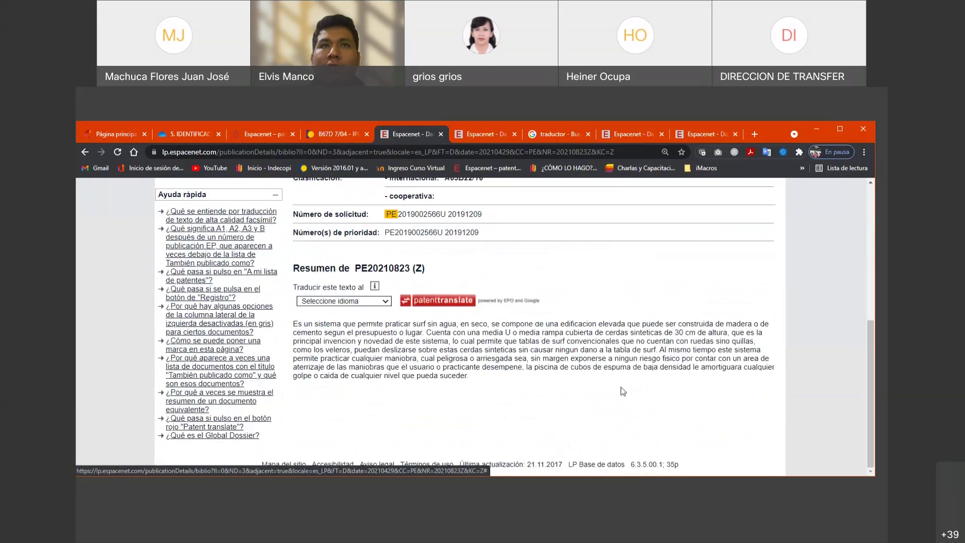
scroll(620, 387, "up", 2)
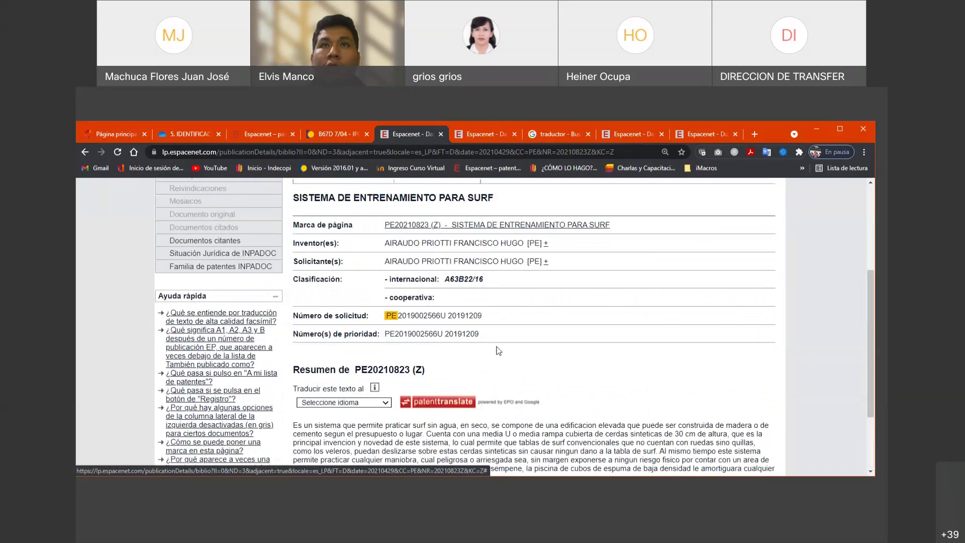
left_click_drag(481, 279, 445, 280)
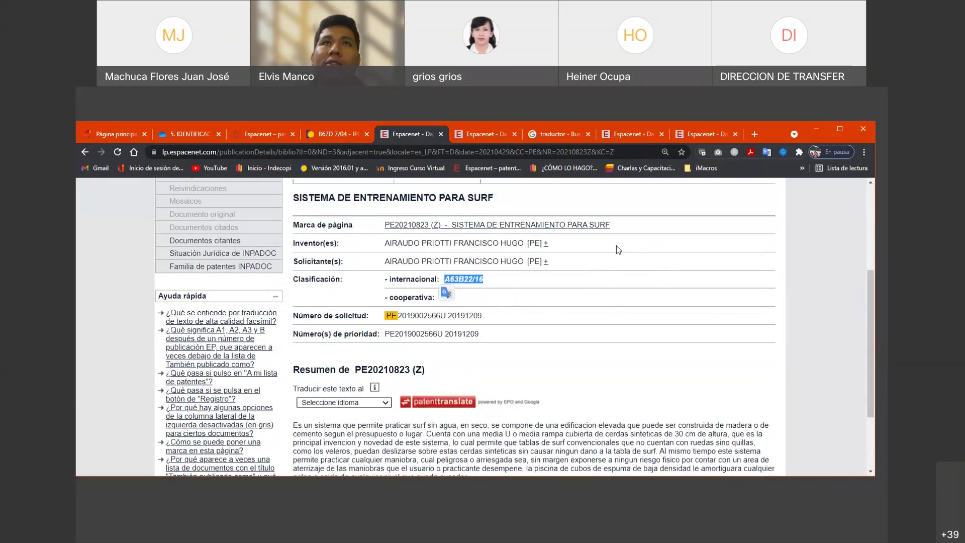
left_click(463, 135)
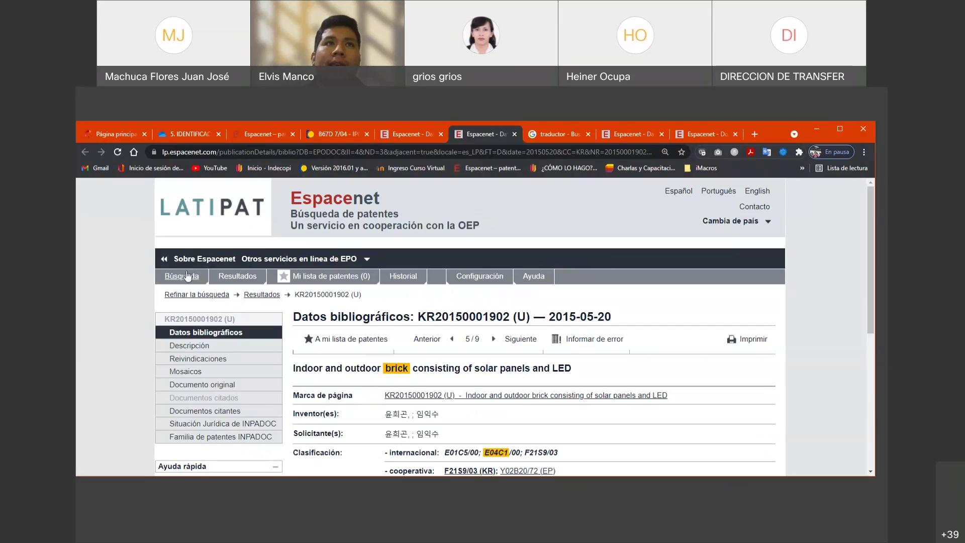
Step: Run an advanced search in LP - Latipat-Espacenet for titles matching 'tabla surf*'
left_click(234, 221)
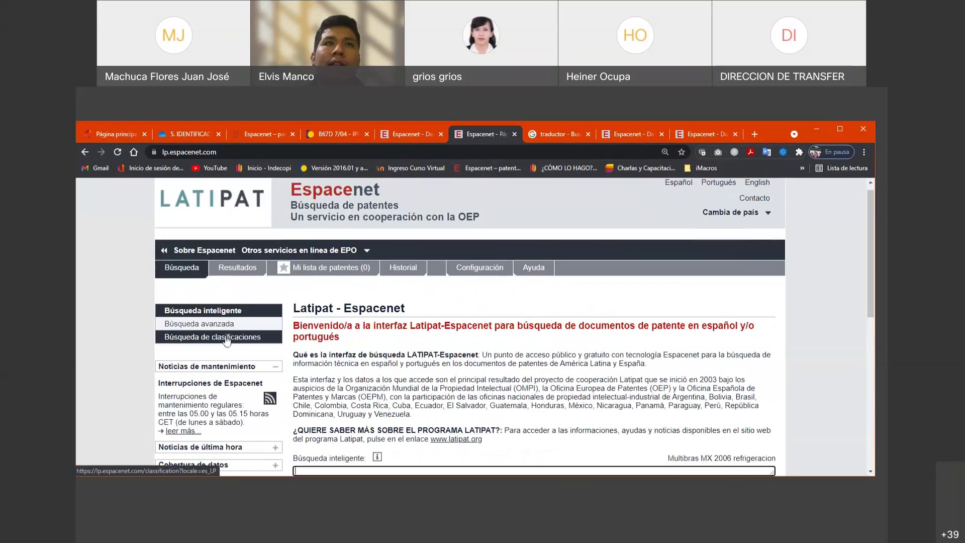
left_click(228, 324)
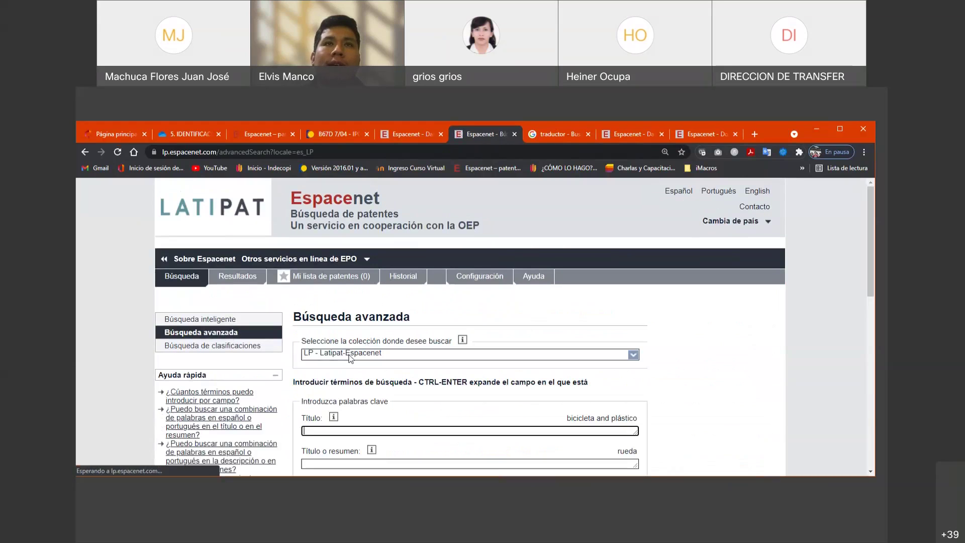
left_click(351, 358)
left_click(348, 402)
scroll(423, 395, "down", 2)
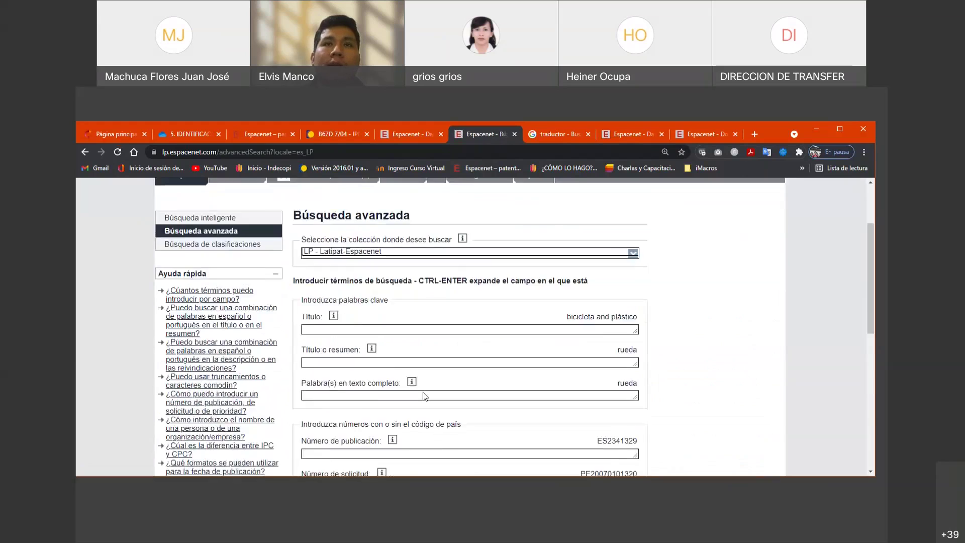
scroll(424, 392, "down", 5)
scroll(423, 393, "up", 7)
left_click(336, 422)
type("ta")
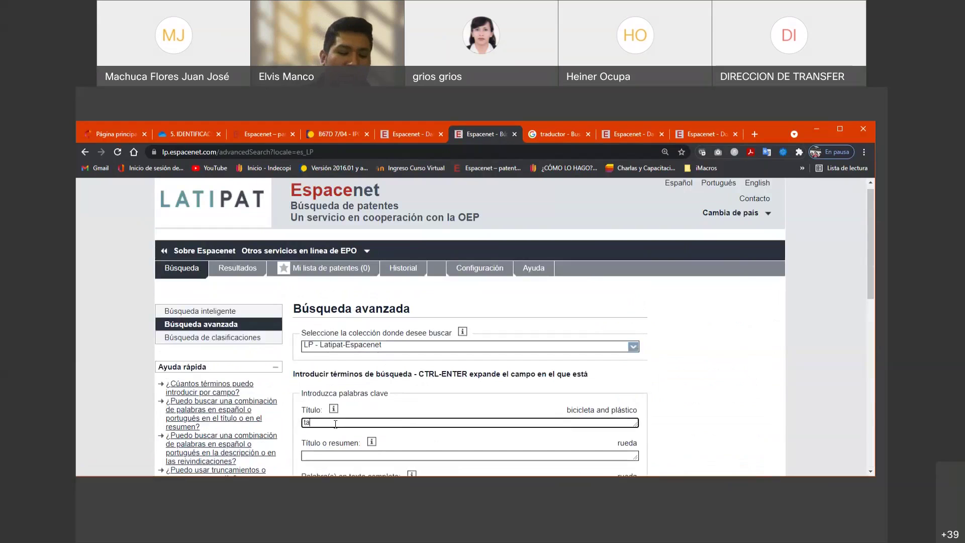
type("bla s")
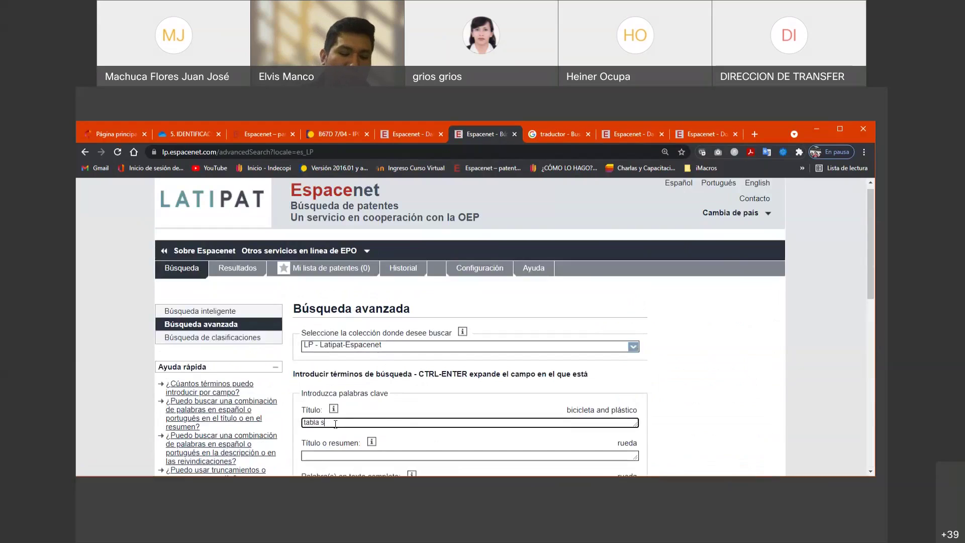
type("urf*")
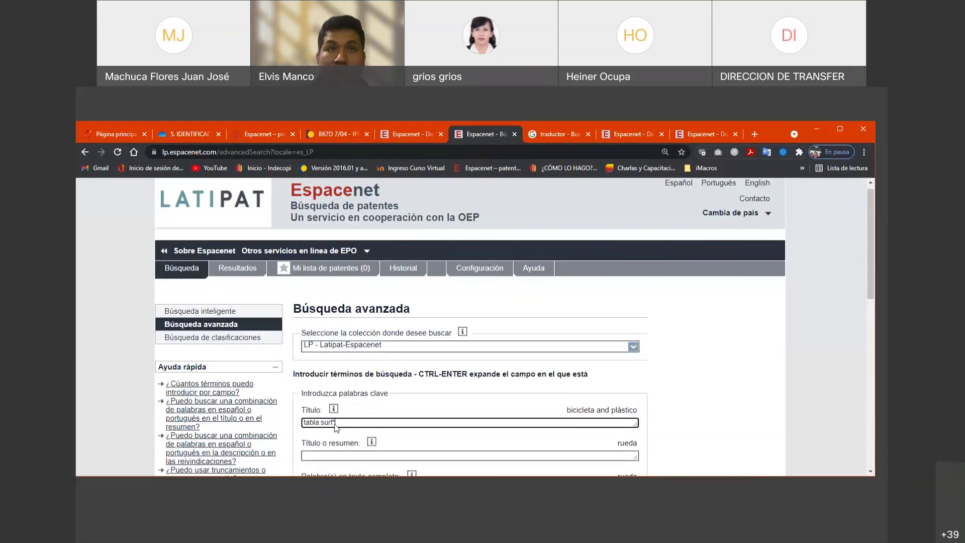
key("Return")
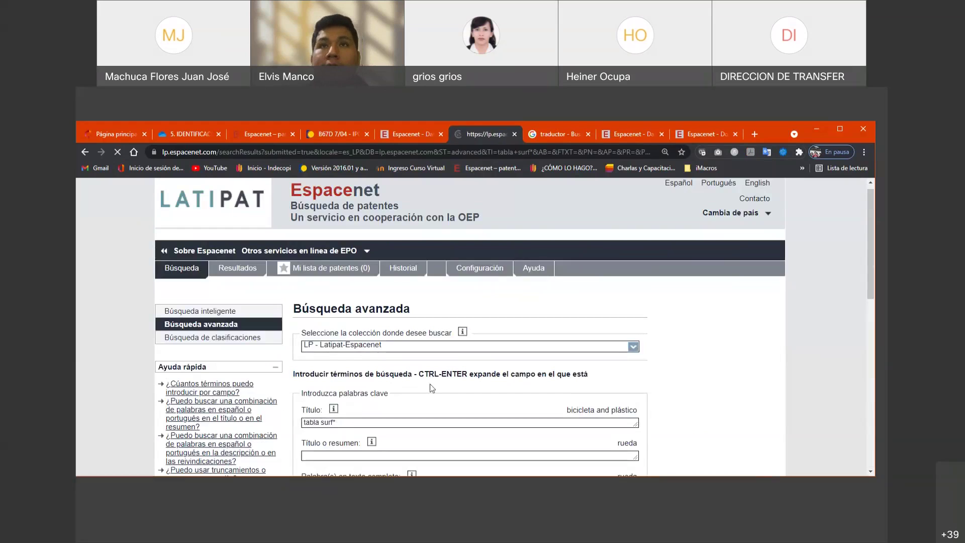
Step: Browse the 43 results and select result 2's B63B32 IPC code
scroll(439, 381, "down", 3)
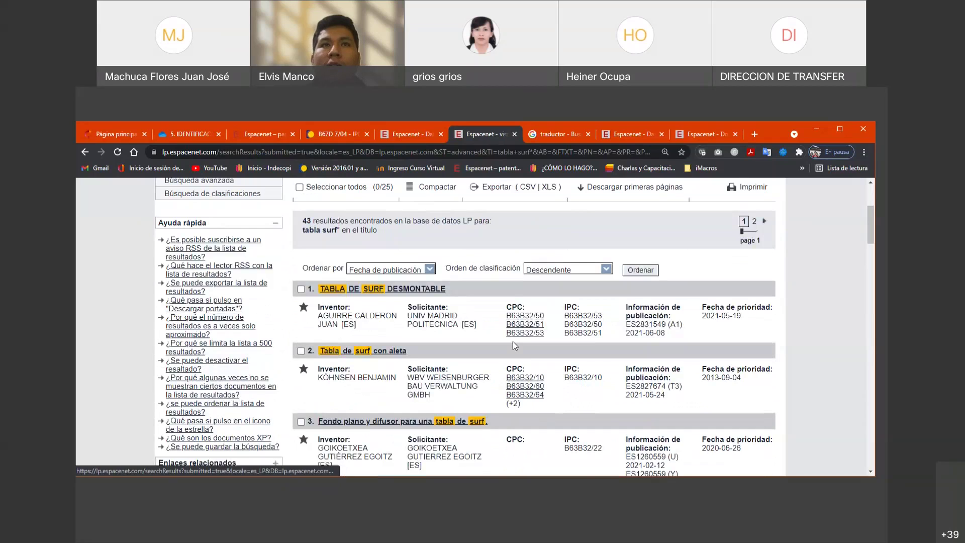
scroll(513, 342, "down", 2)
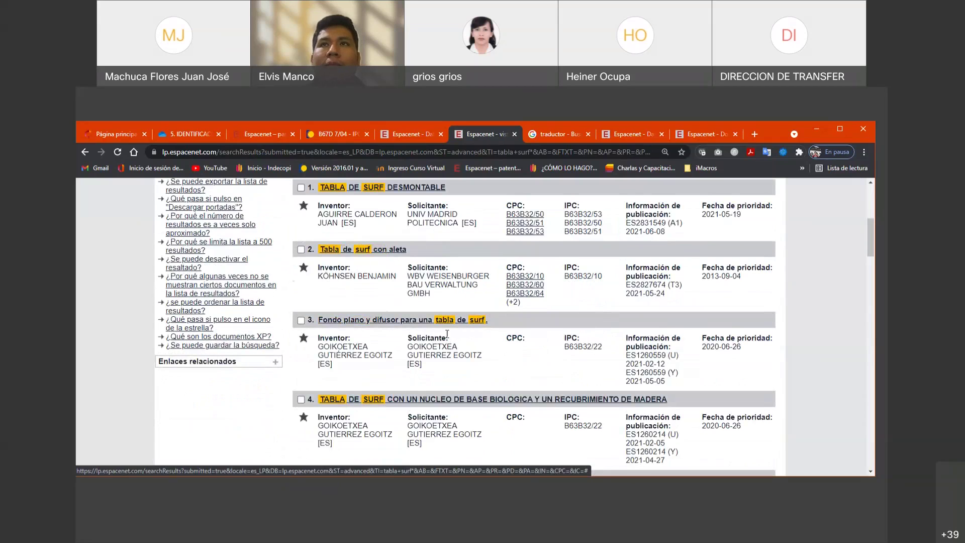
scroll(546, 319, "down", 1)
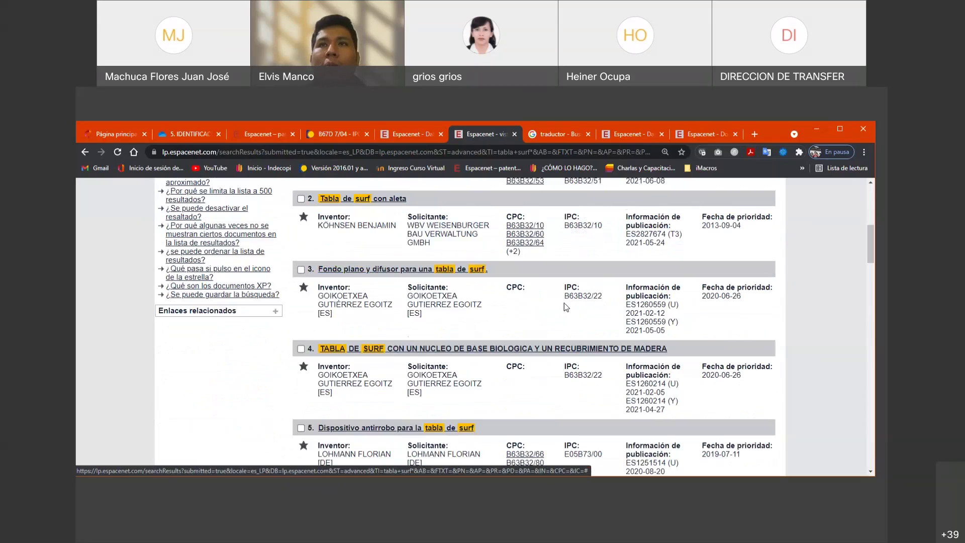
scroll(560, 304, "up", 2)
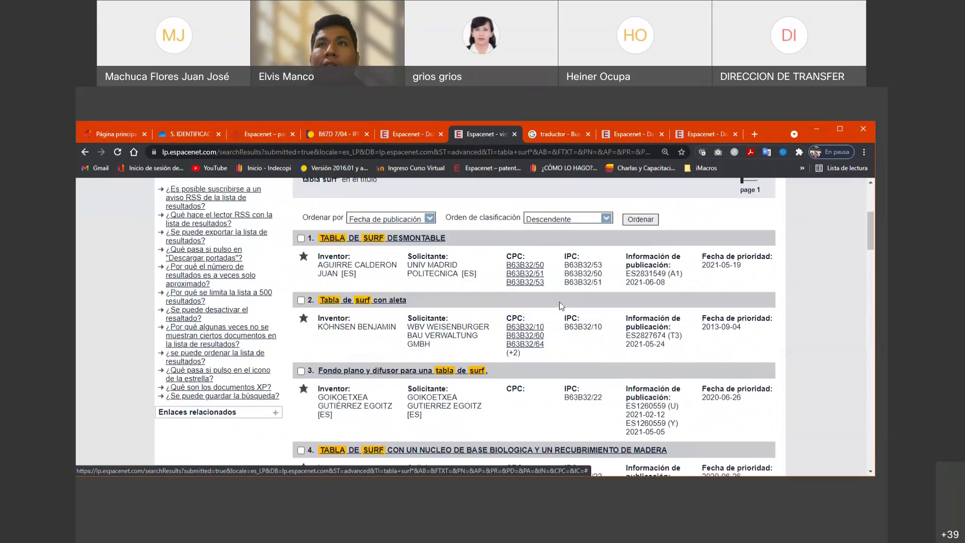
left_click_drag(565, 327, 591, 327)
key("ctrl+c")
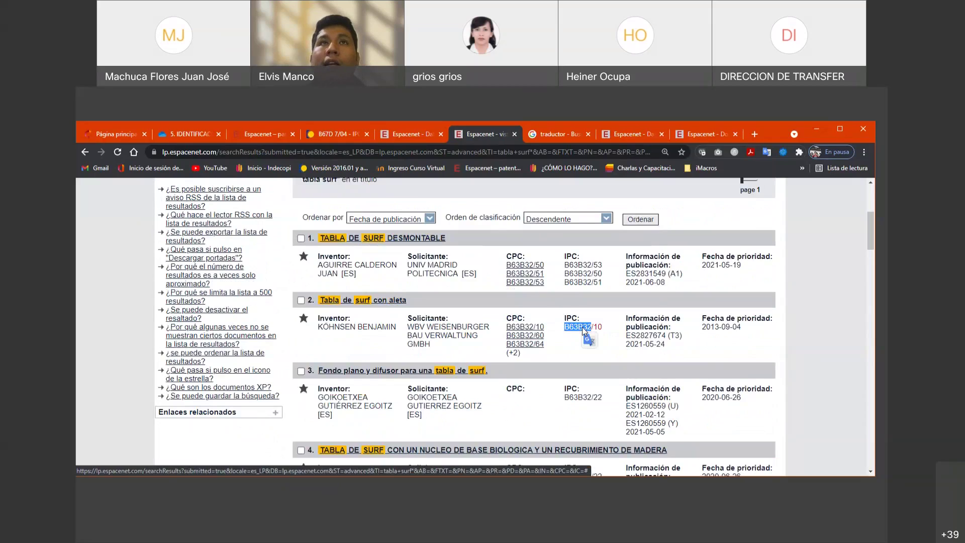
Step: Look up B63B32/00 in the CIP browser, dismiss the invalid-symbol warning, and return to the surf patent
key("ctrl+4")
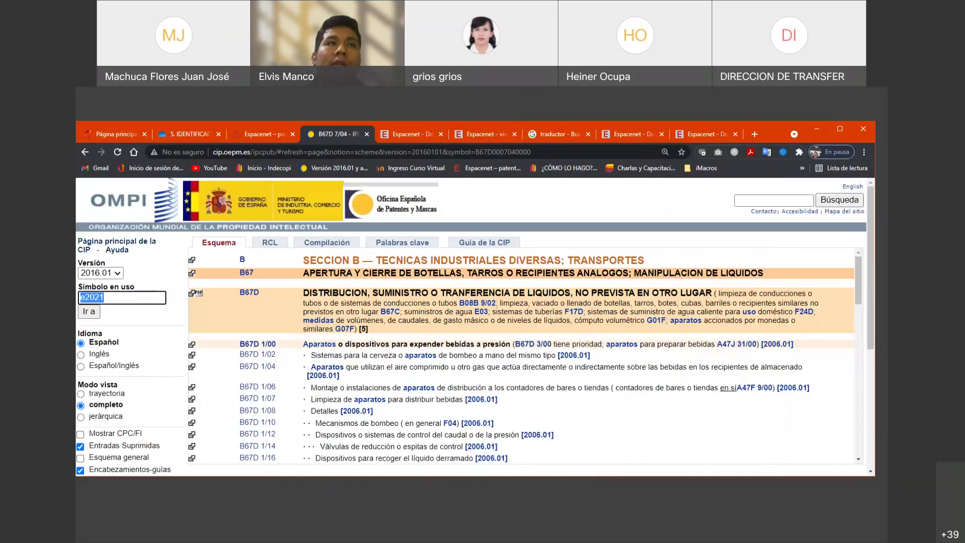
key("ctrl+v")
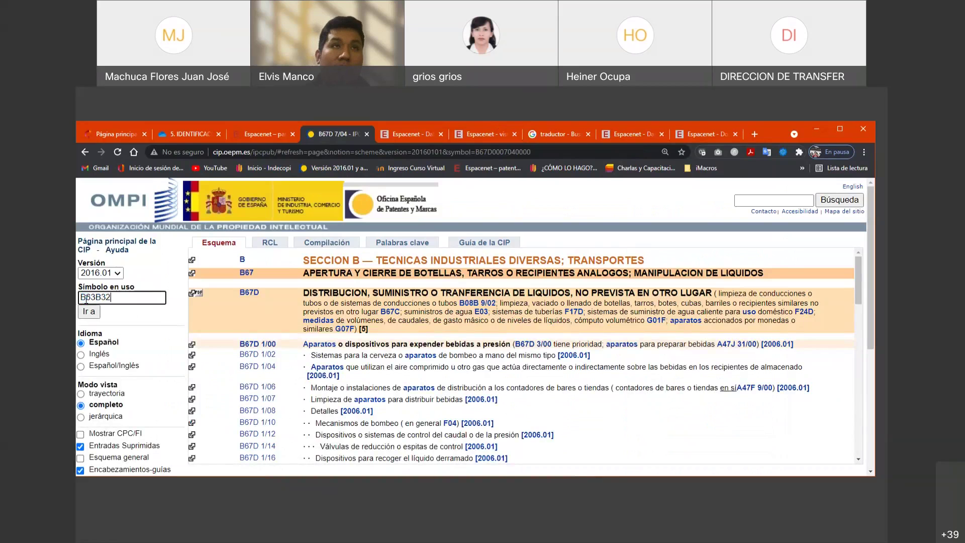
type("/00")
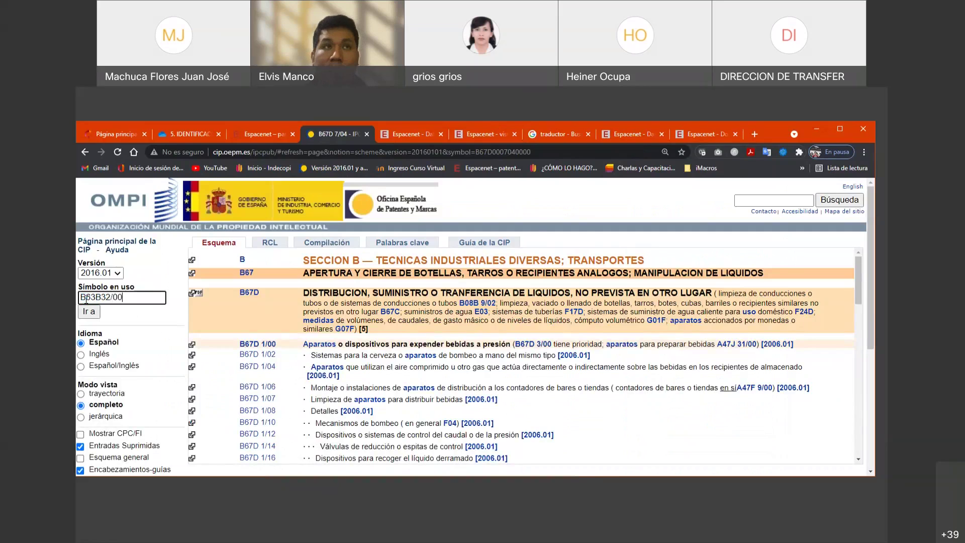
key("Return")
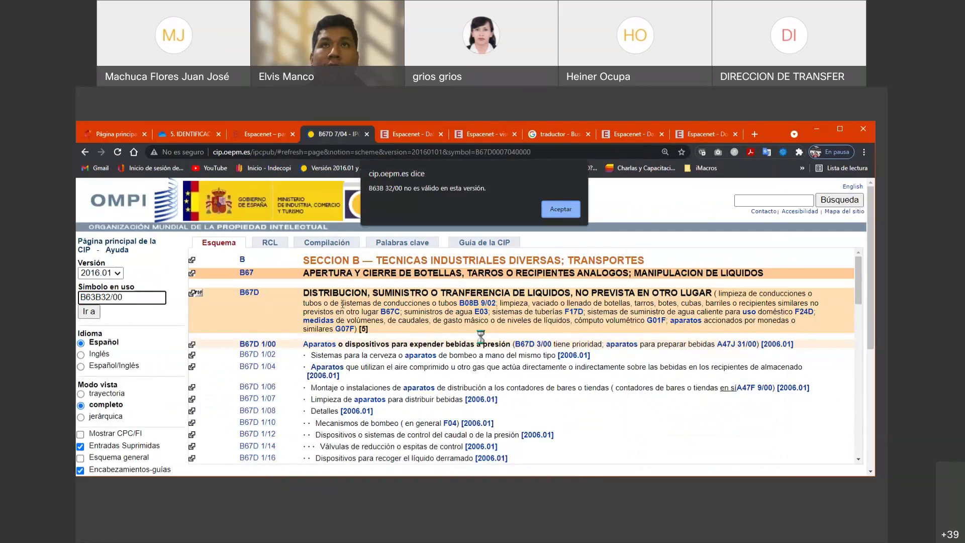
left_click(568, 213)
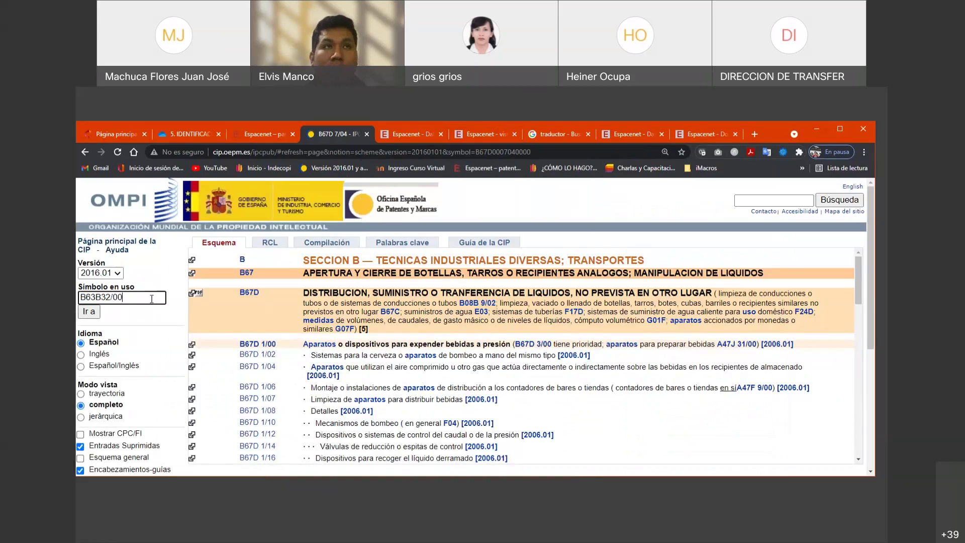
left_click(412, 134)
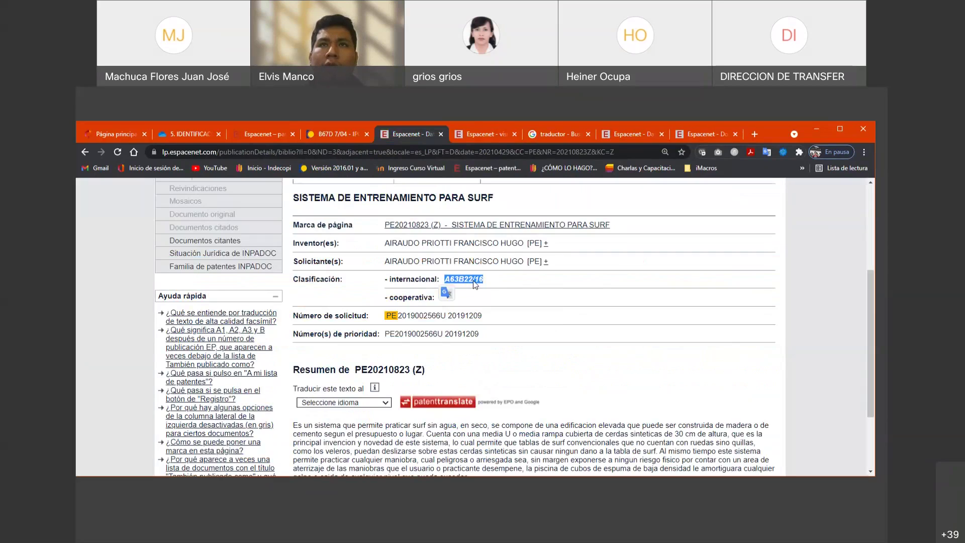
Step: Open the IPC description of B63B32/10 from the results and copy the code B63B 32/10
key("ctrl+Tab")
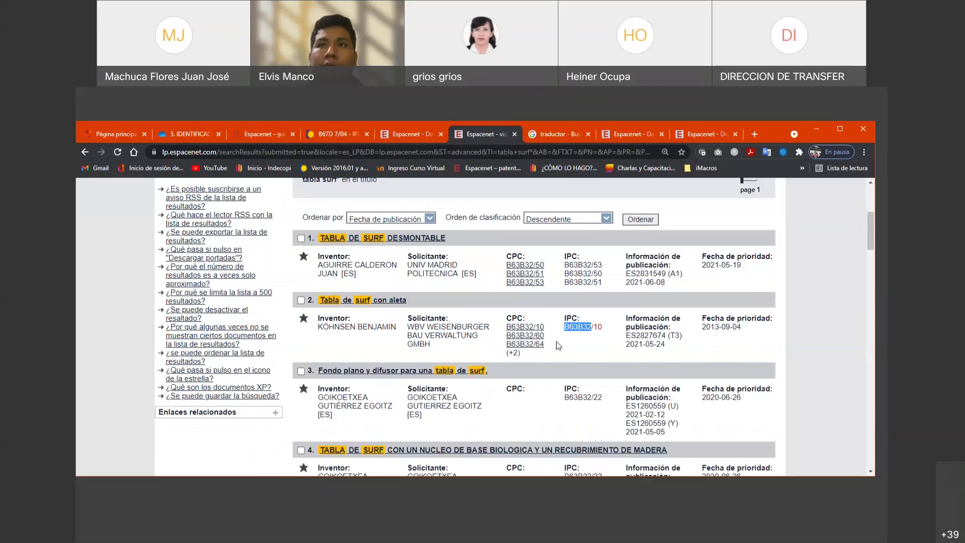
left_click(593, 327)
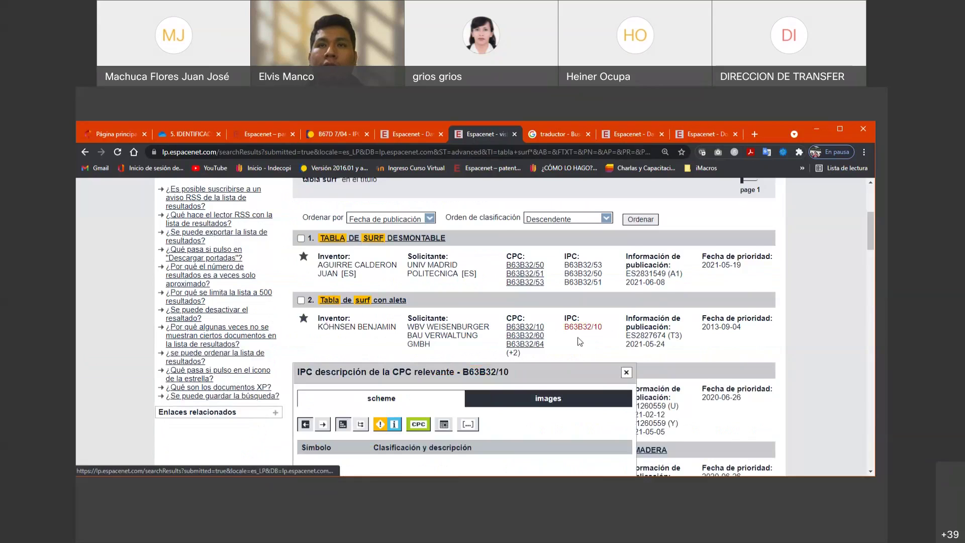
scroll(580, 342, "down", 3)
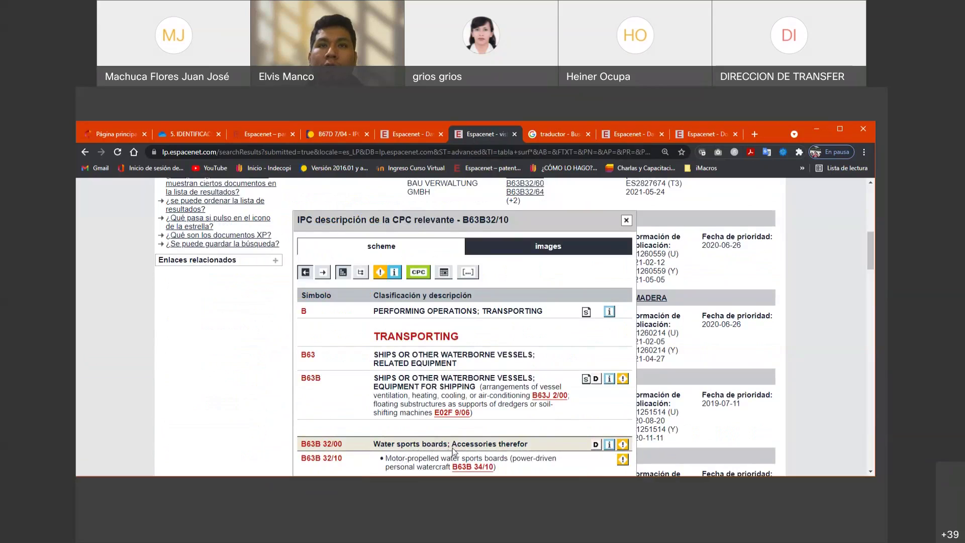
scroll(485, 447, "down", 1)
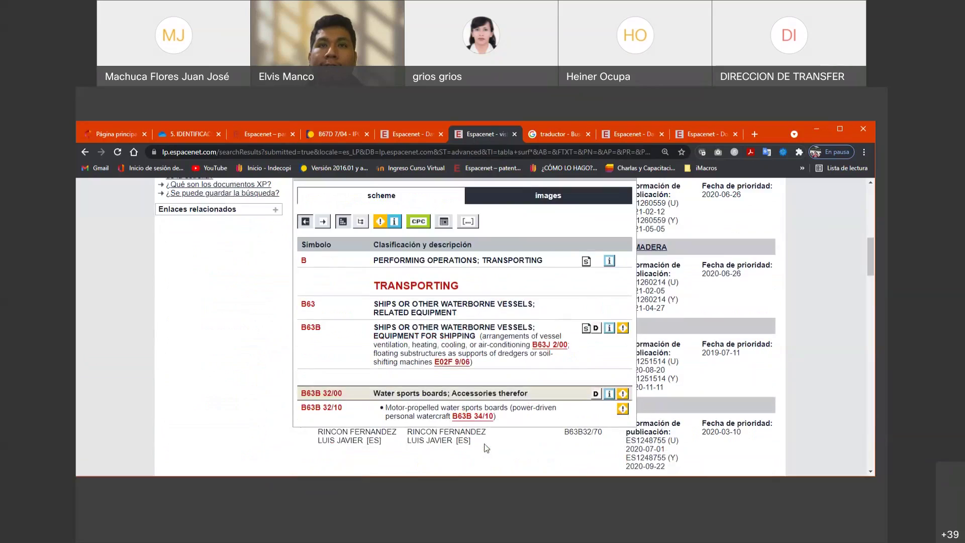
scroll(486, 447, "down", 1)
scroll(486, 447, "up", 1)
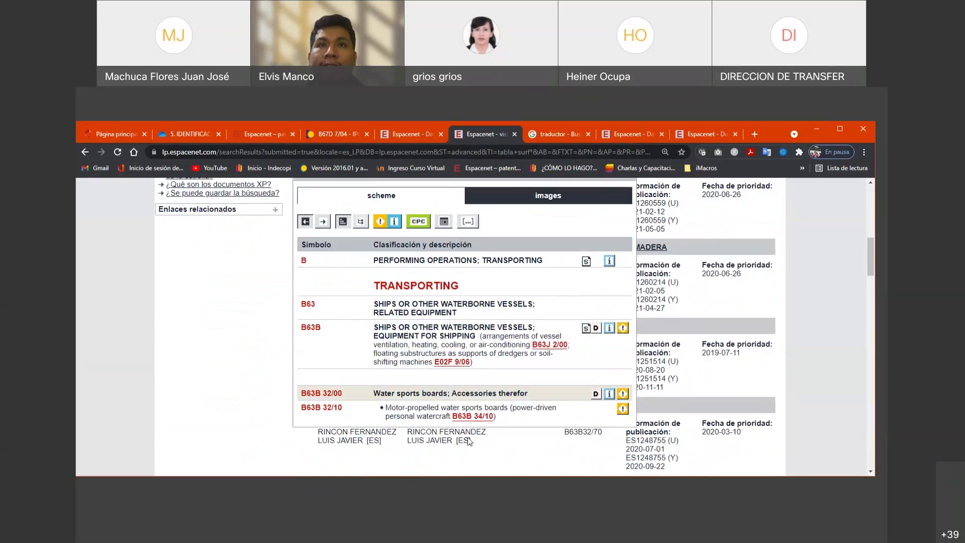
left_click_drag(345, 408, 302, 412)
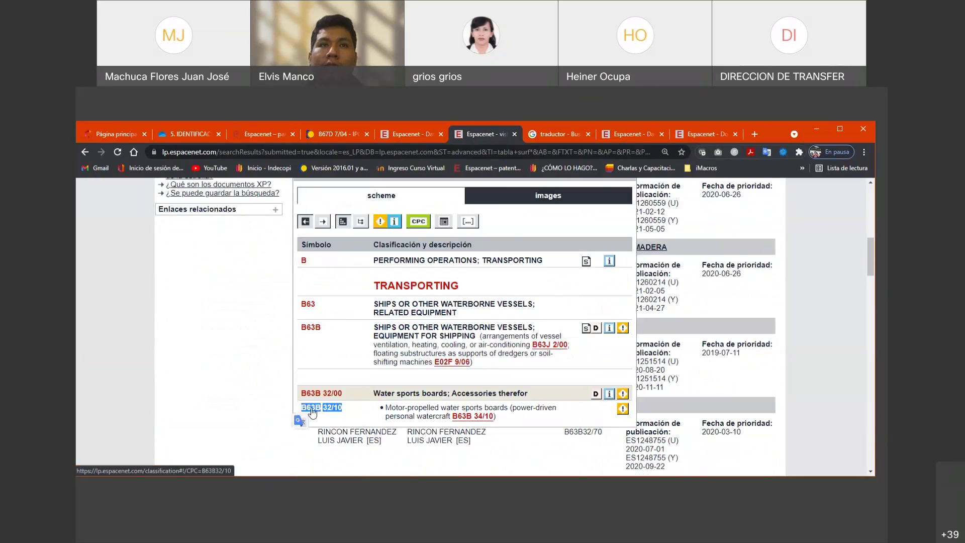
right_click(311, 412)
left_click(352, 319)
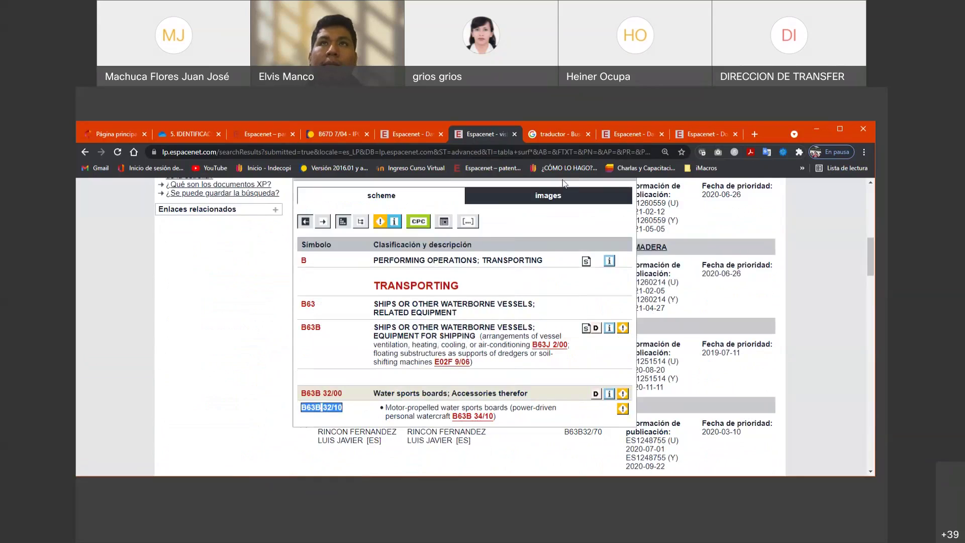
Step: Replace B63B32/00 with B63B32/10 in the CIP page's Símbolo en uso field
left_click(557, 135)
left_click(332, 134)
triple_click(139, 297)
type("B63B32/10")
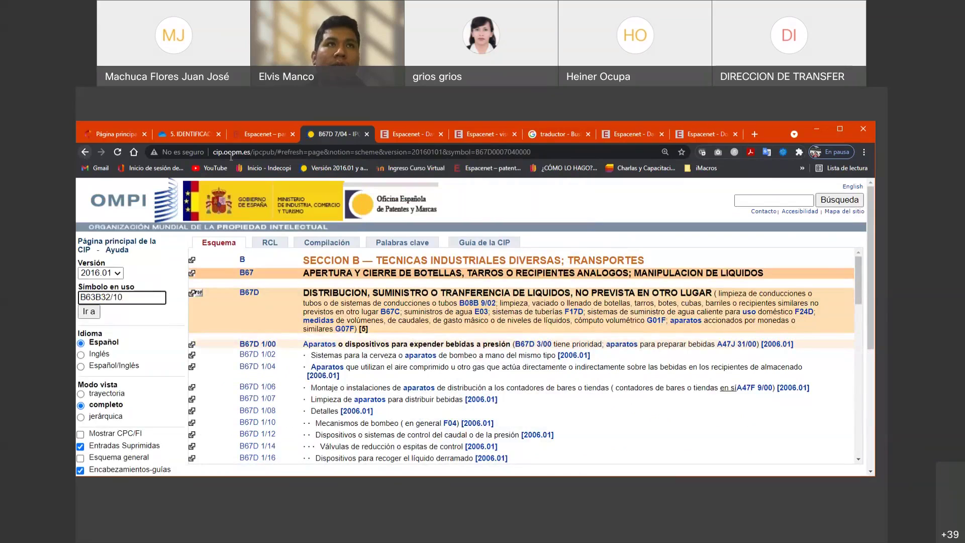
Step: Trim the page address to cip.oepm.es to load the OEPM classification home page
key("shift+Tab")
key("alt+Down")
left_click(254, 150)
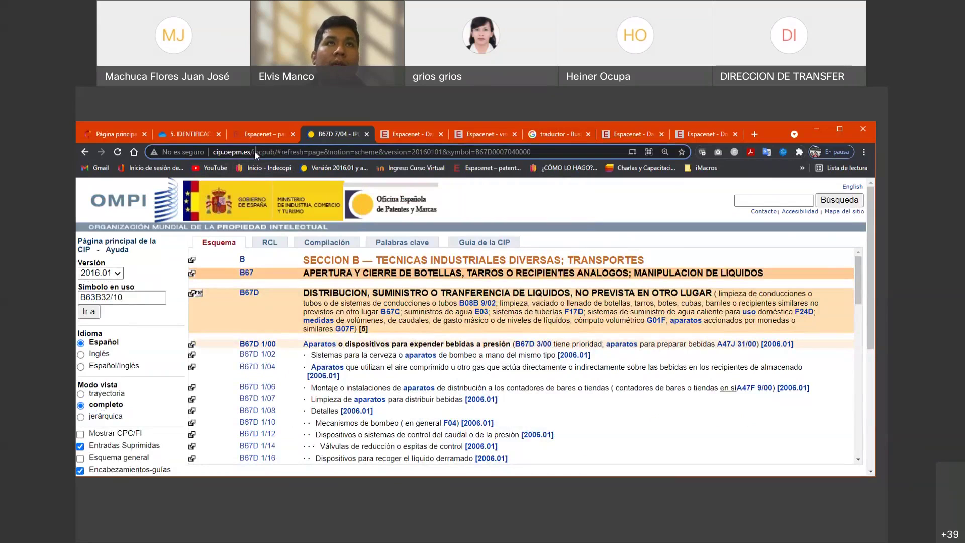
left_click_drag(254, 151, 532, 151)
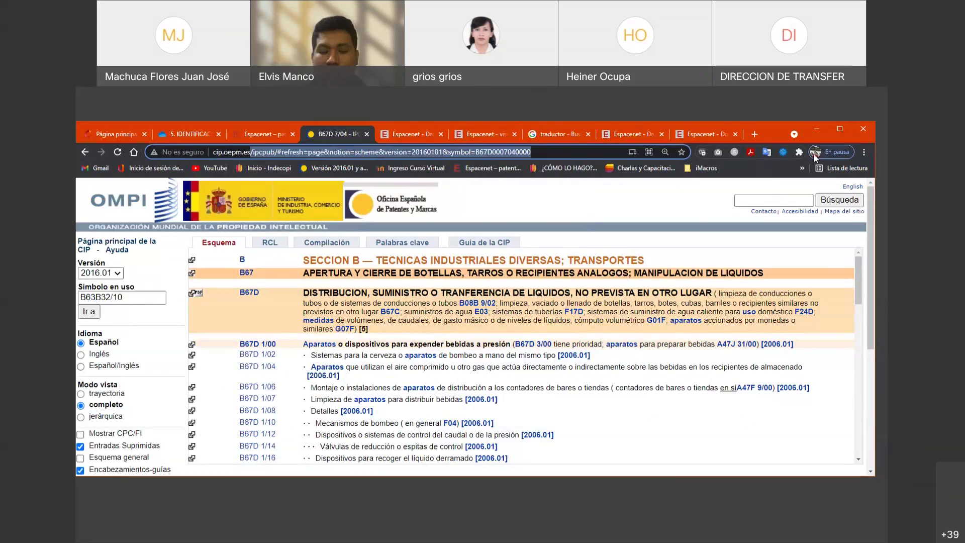
key("BackSpace")
key("Return")
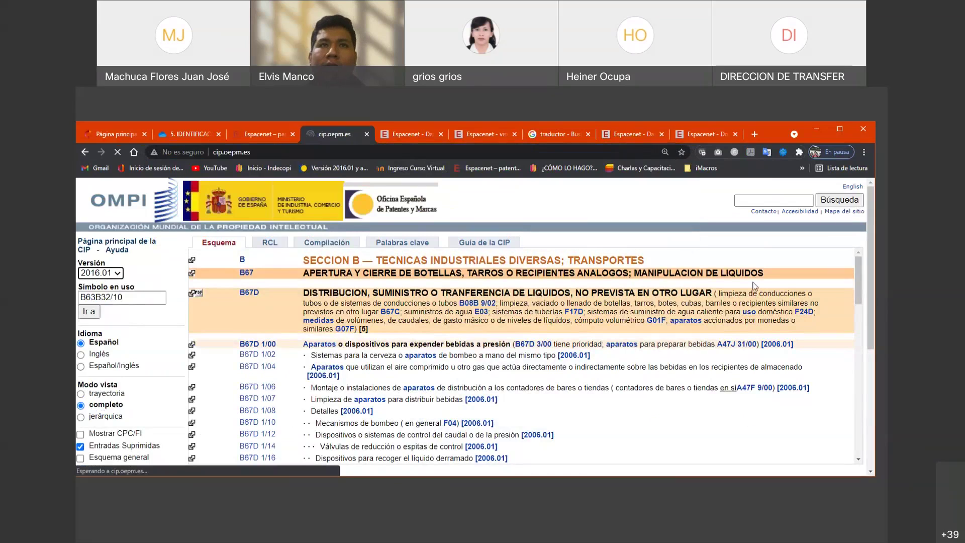
Step: Open 'Versión actual - Versión 2017.01 de la CIP en español' in a new tab
scroll(423, 324, "down", 3)
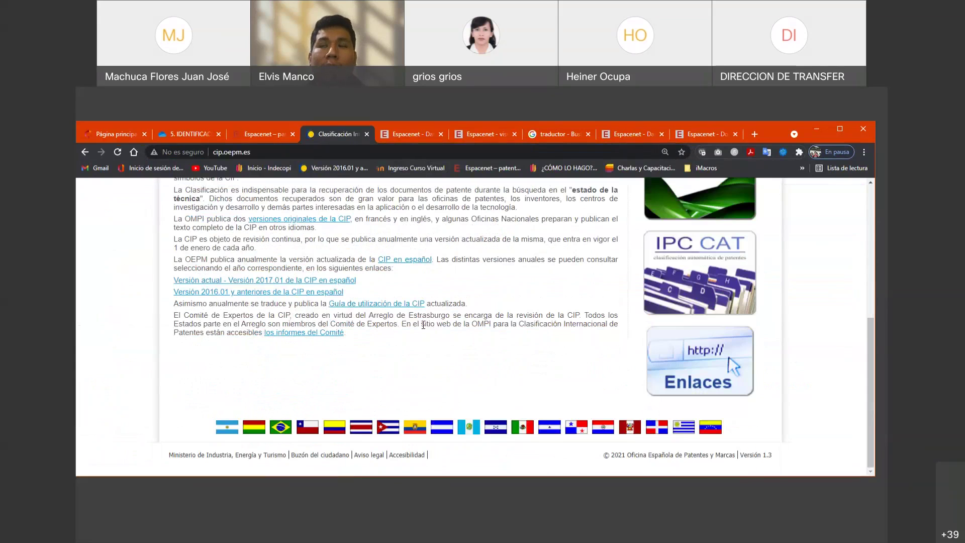
scroll(423, 325, "up", 1)
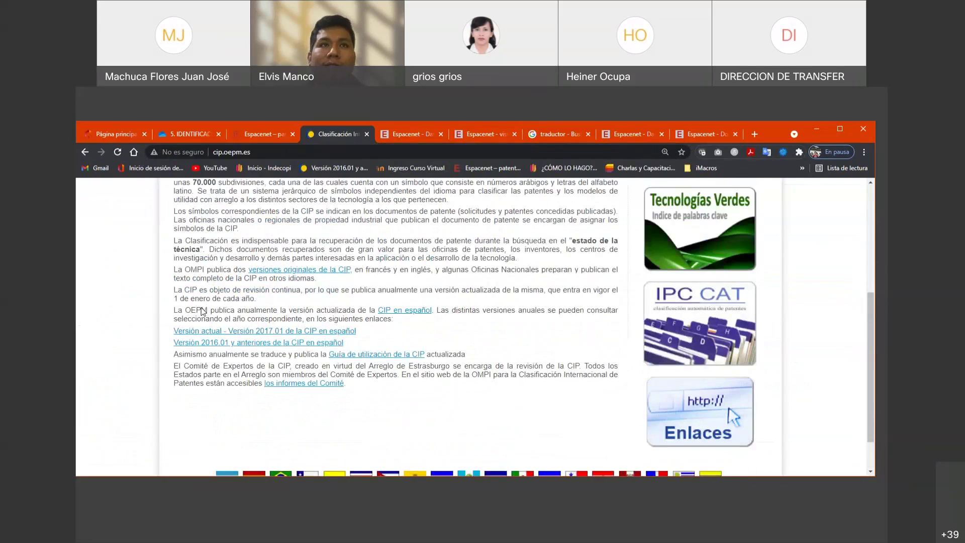
left_click(263, 332)
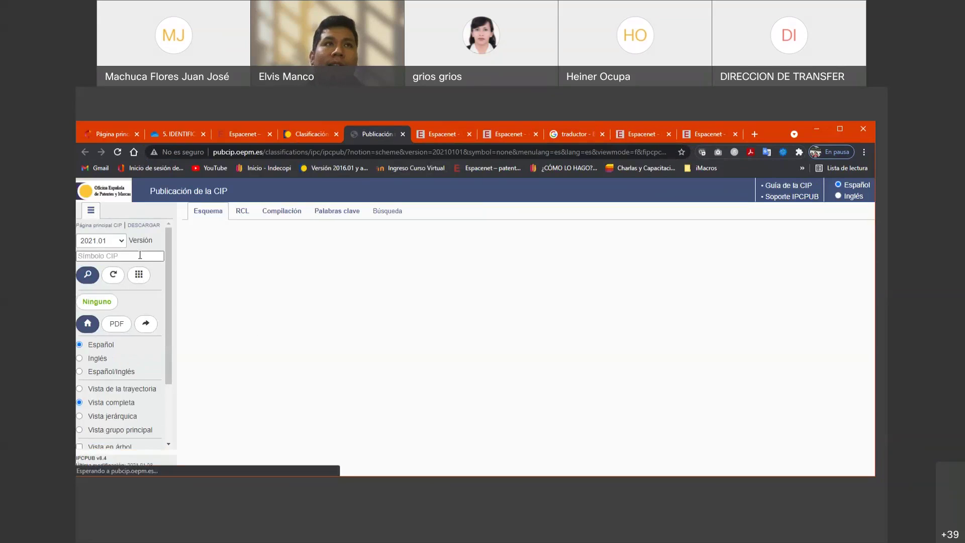
Step: Paste B63B32/10 into the Símbolo CIP box and search the scheme
left_click(140, 255)
right_click(140, 254)
left_click(186, 317)
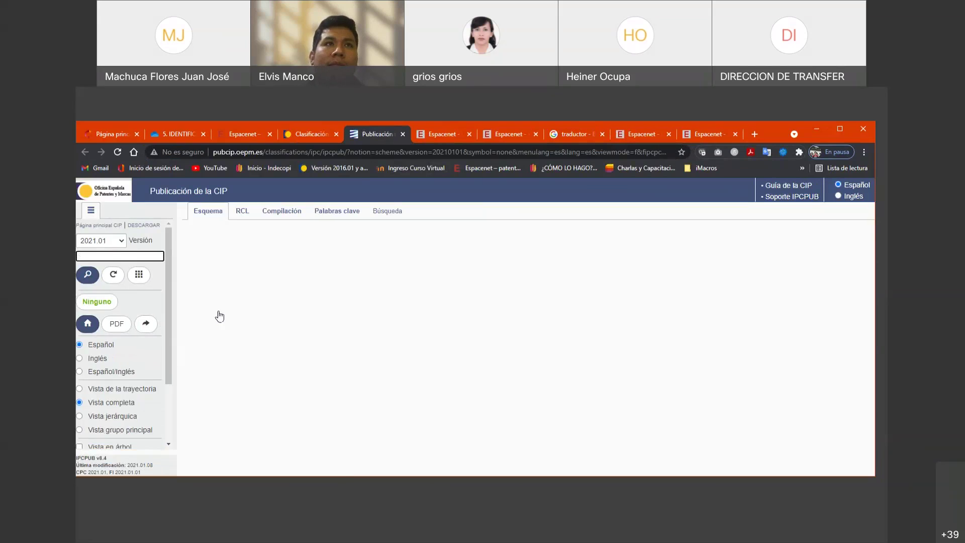
left_click(87, 280)
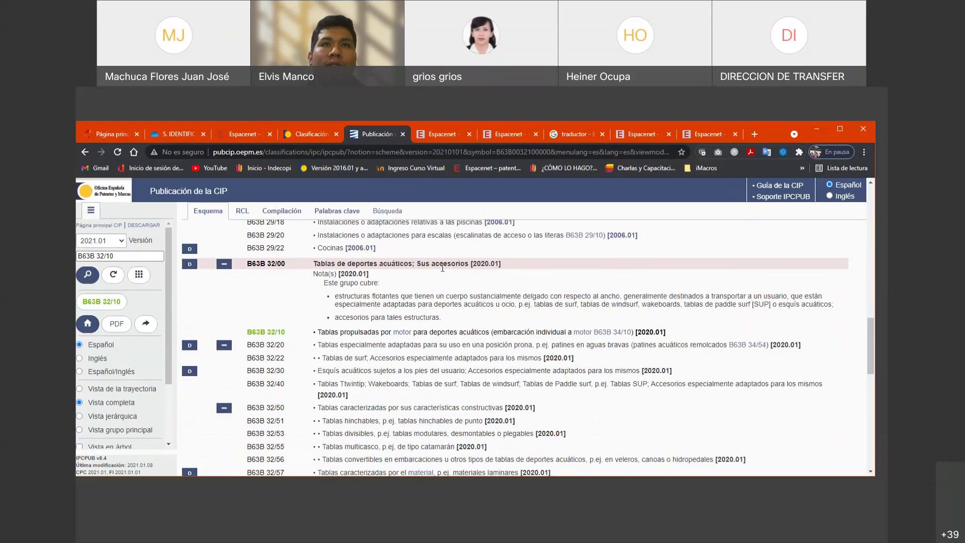
Step: Review group B63B 32/00 and its subgroups, then select the symbol B63B 32/10 for copying
scroll(442, 267, "up", 2)
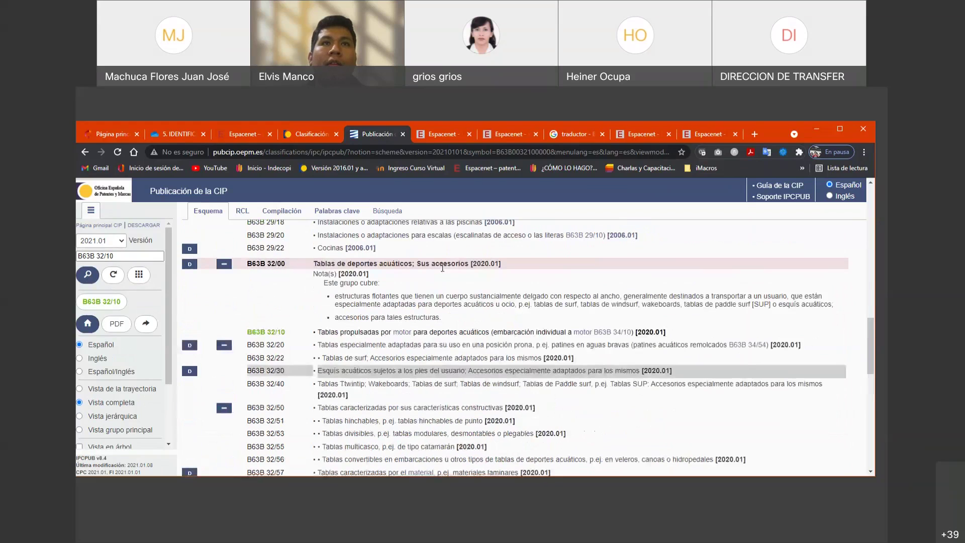
triple_click(251, 272)
left_click_drag(247, 265, 290, 265)
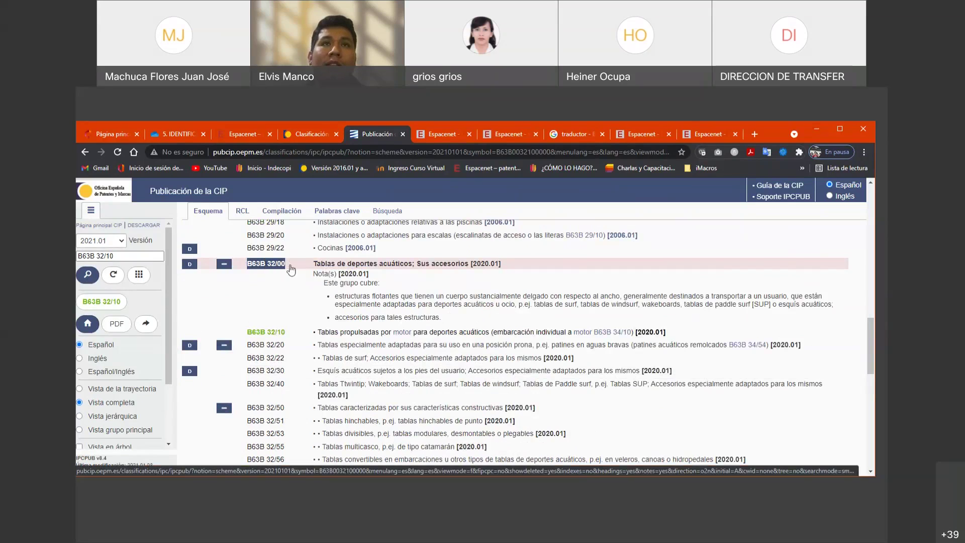
scroll(452, 291, "down", 1)
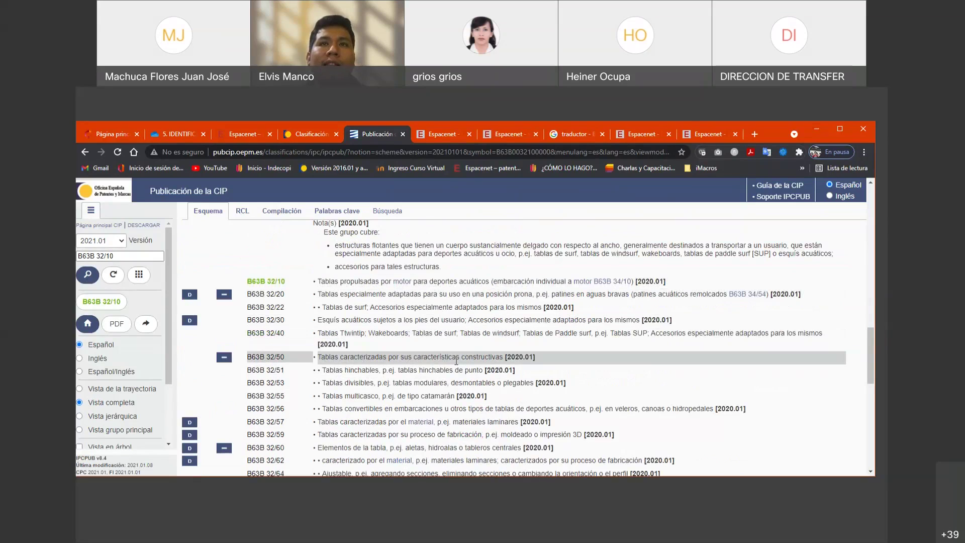
scroll(455, 357, "down", 1)
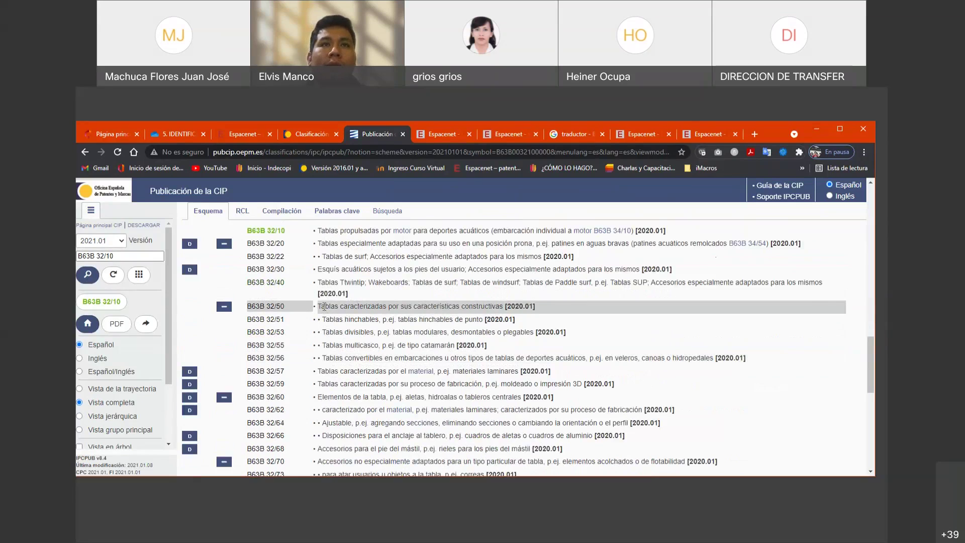
scroll(325, 306, "down", 1)
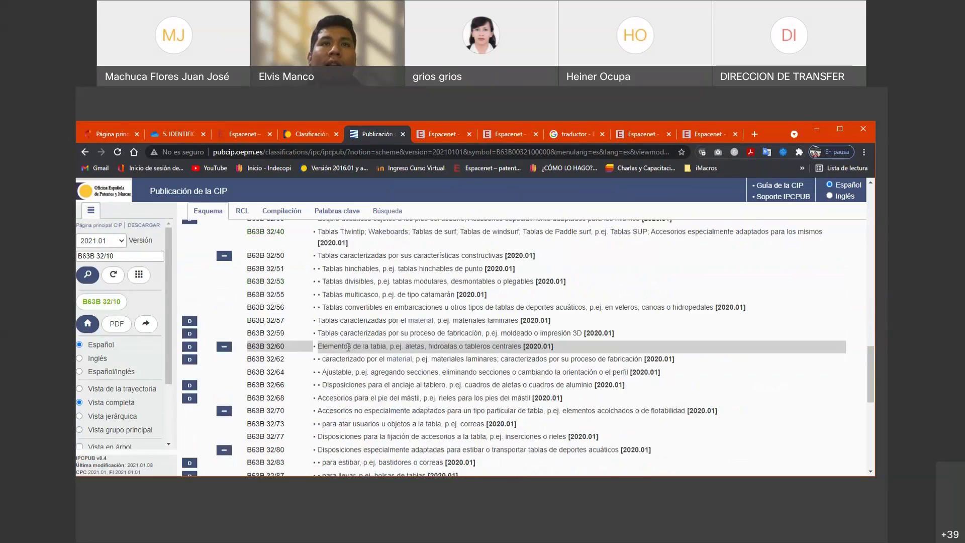
scroll(348, 346, "down", 1)
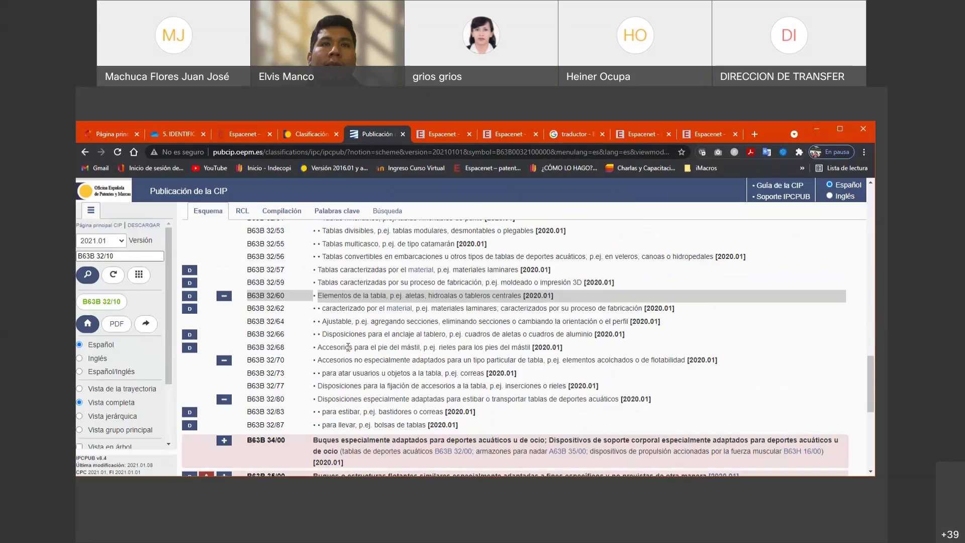
scroll(349, 347, "up", 5)
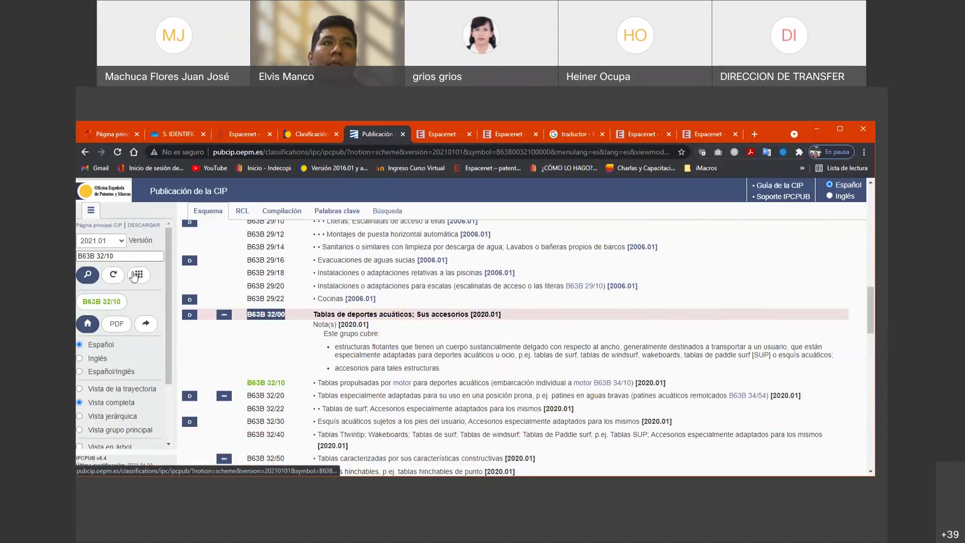
triple_click(117, 256)
right_click(117, 256)
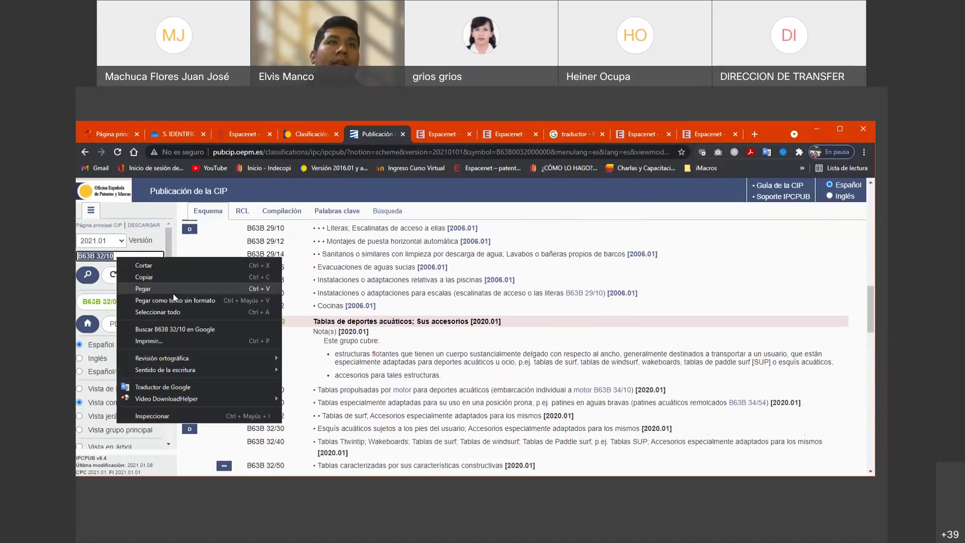
Step: Open Búsqueda avanzada from the tabla surf* results and choose the Worldwide collection
left_click(431, 139)
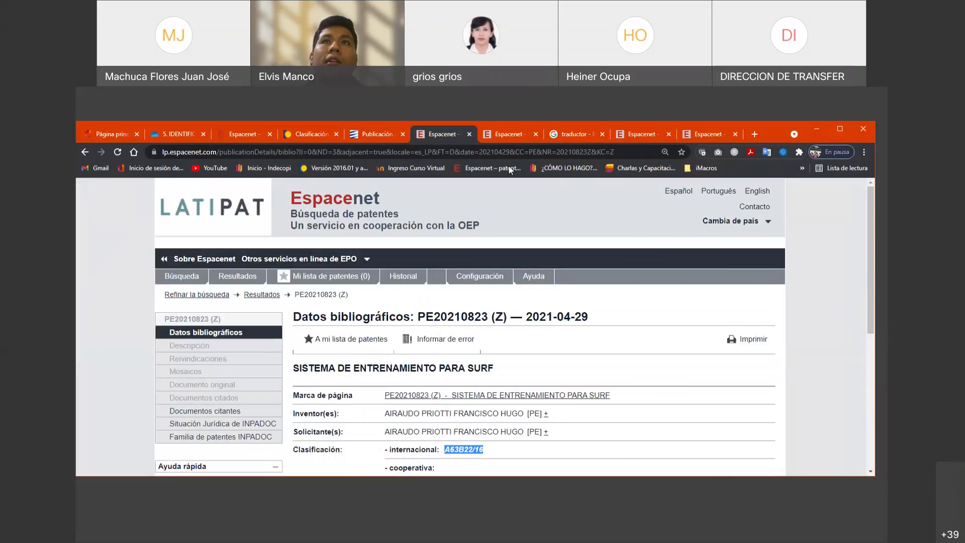
left_click(506, 135)
scroll(215, 333, "up", 10)
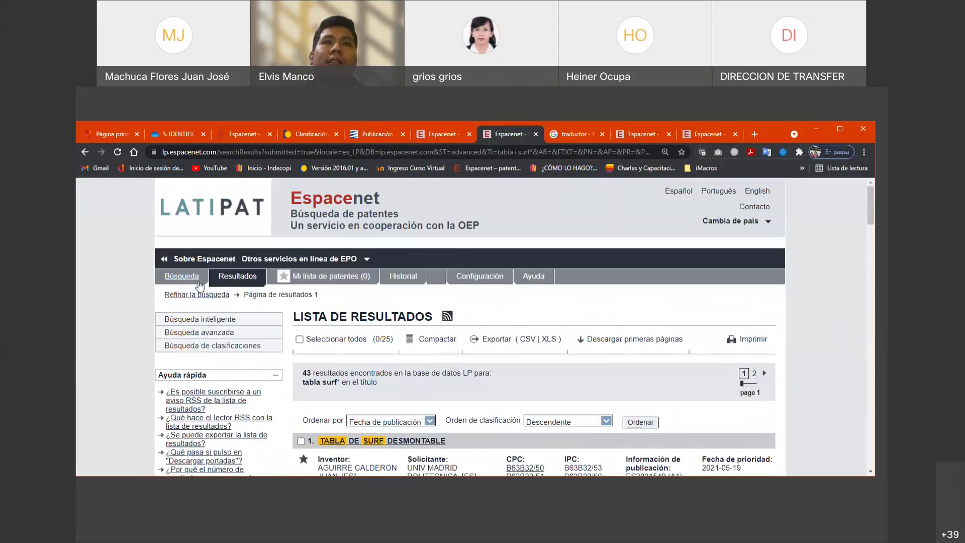
left_click(199, 283)
left_click(369, 357)
left_click(370, 362)
scroll(352, 362, "down", 10)
Step: Paste B63B32/10 into the IPC field and zoom the page to 150%
left_click(332, 397)
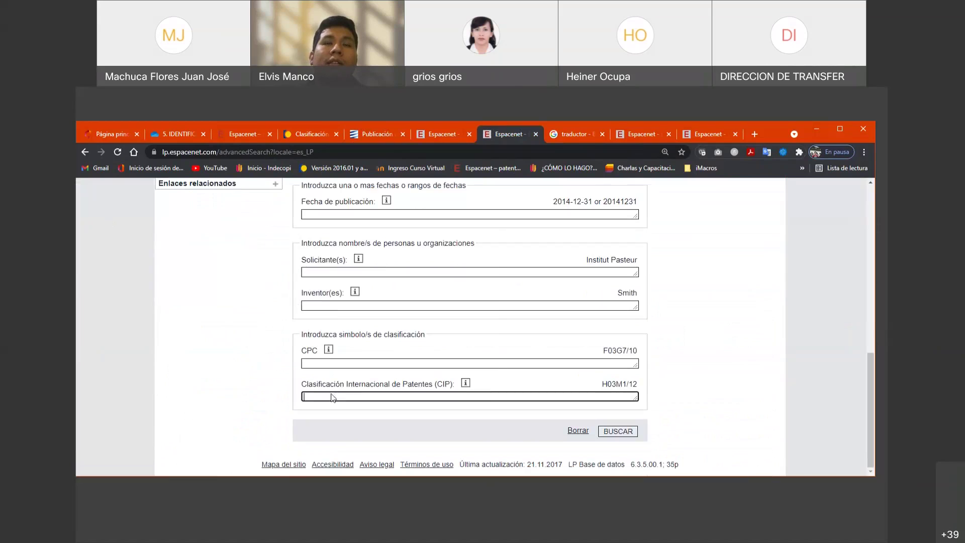
right_click(332, 397)
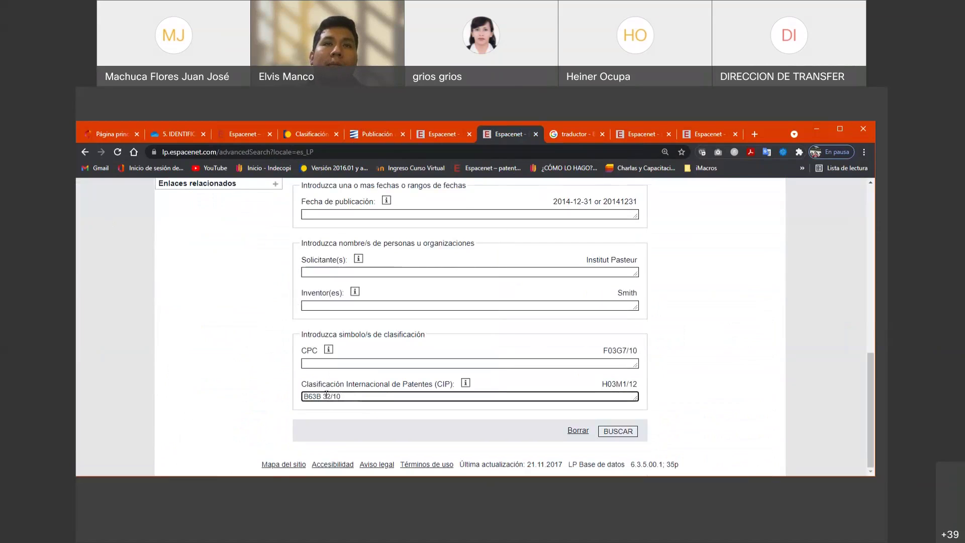
key("BackSpace")
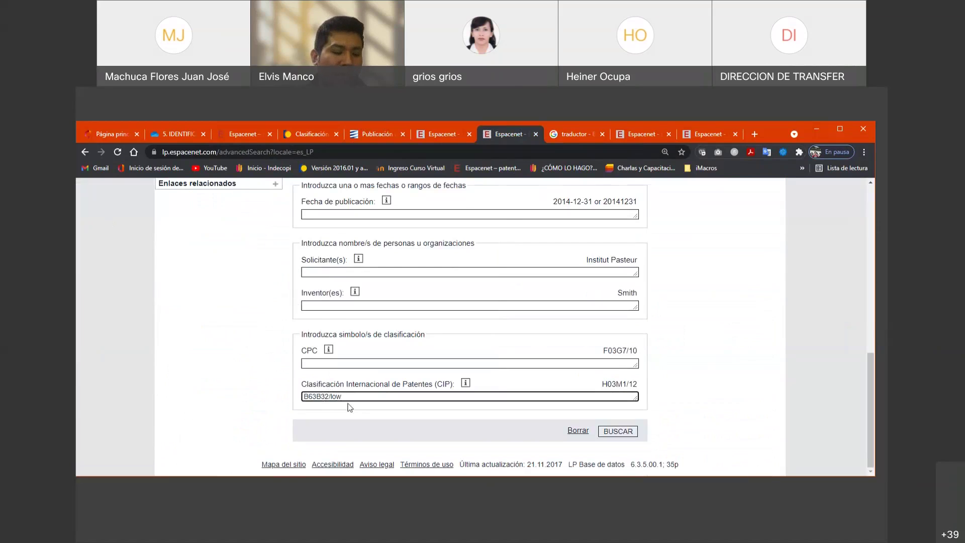
key("ctrl+plus")
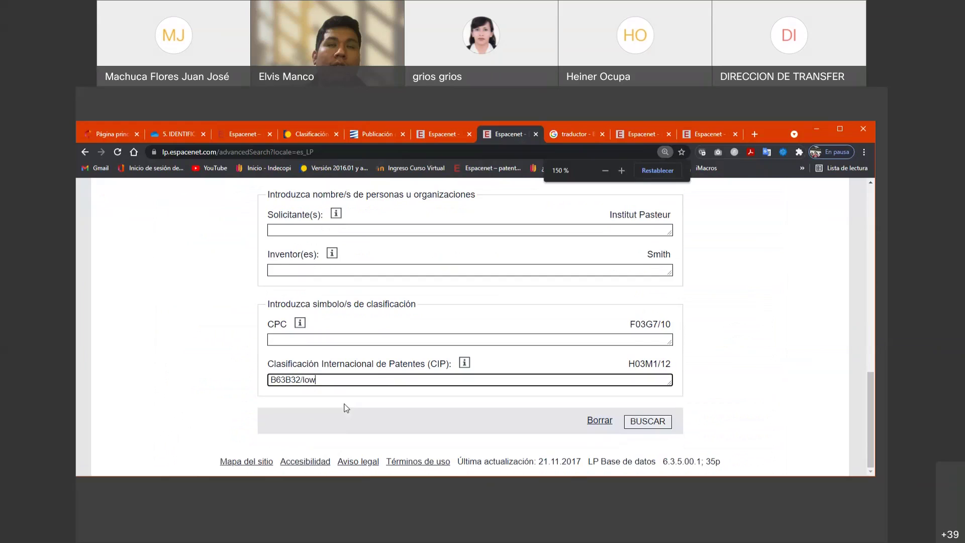
scroll(422, 388, "up", 6)
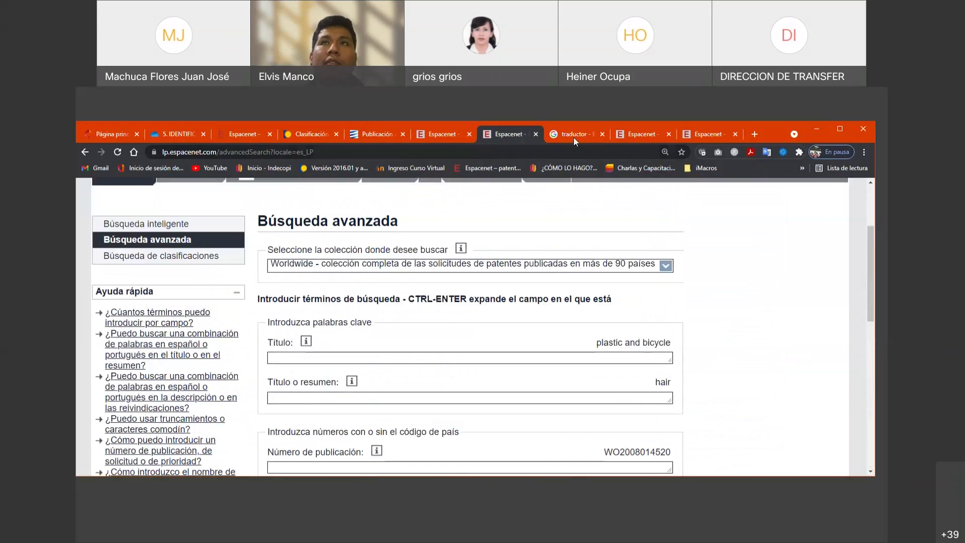
left_click(548, 140)
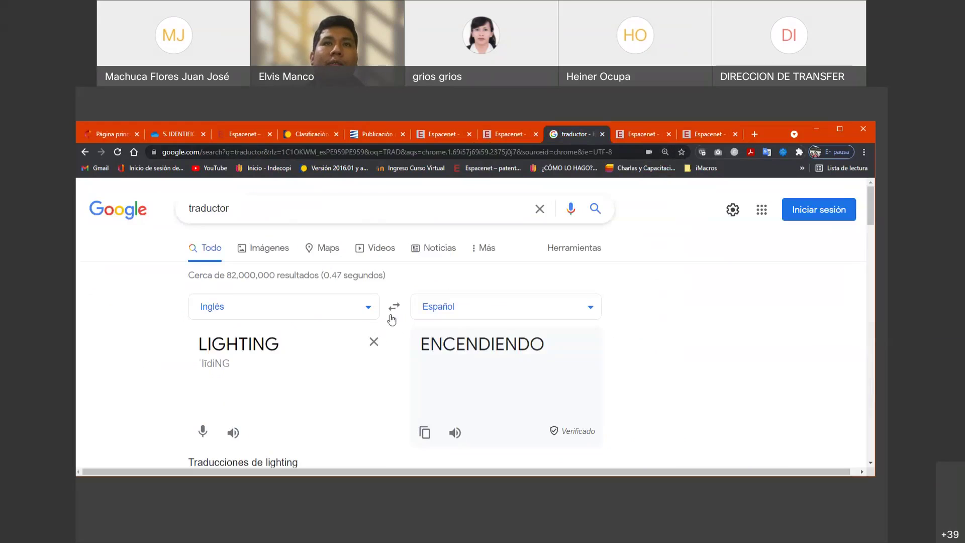
Step: Translate 'ligero' from Spanish to English and put the result 'light' into the source
left_click(393, 312)
double_click(306, 345)
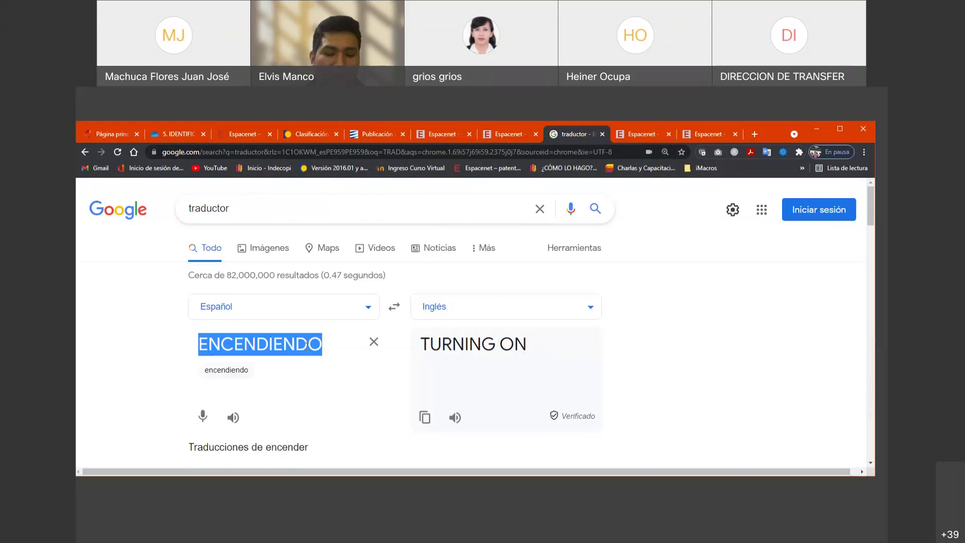
type("ligero")
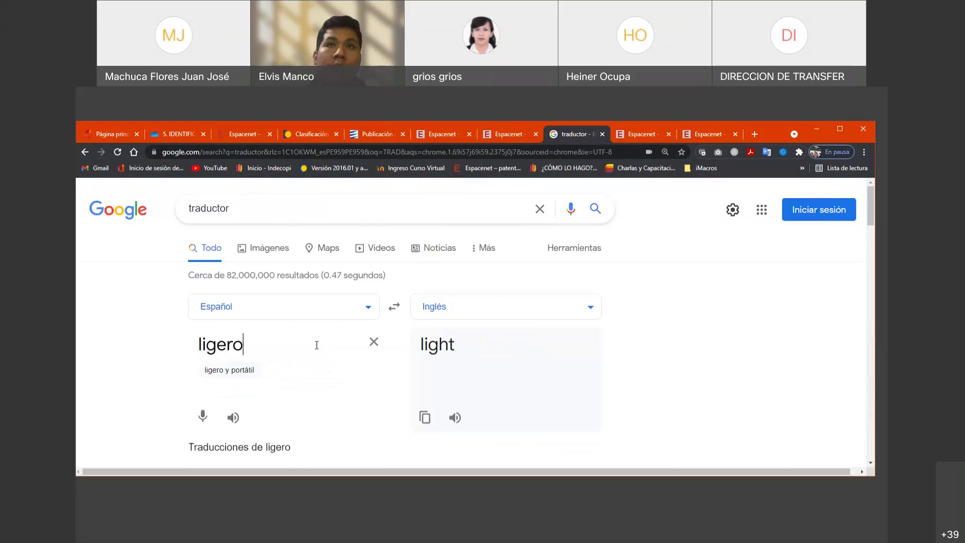
double_click(437, 346)
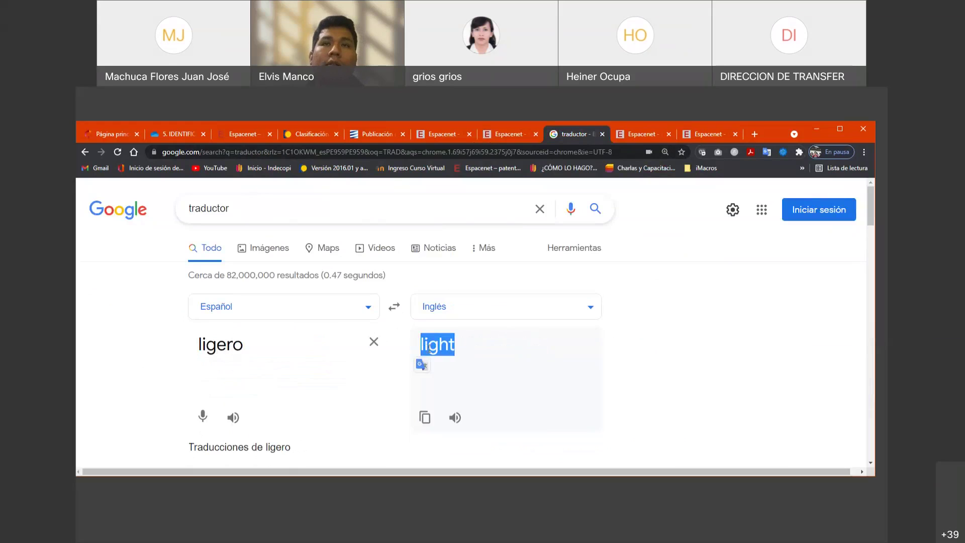
double_click(286, 354)
key("ctrl+v")
Step: Translate 'Lightweight' from English to Spanish, giving Ligera / Ligero
left_click(394, 307)
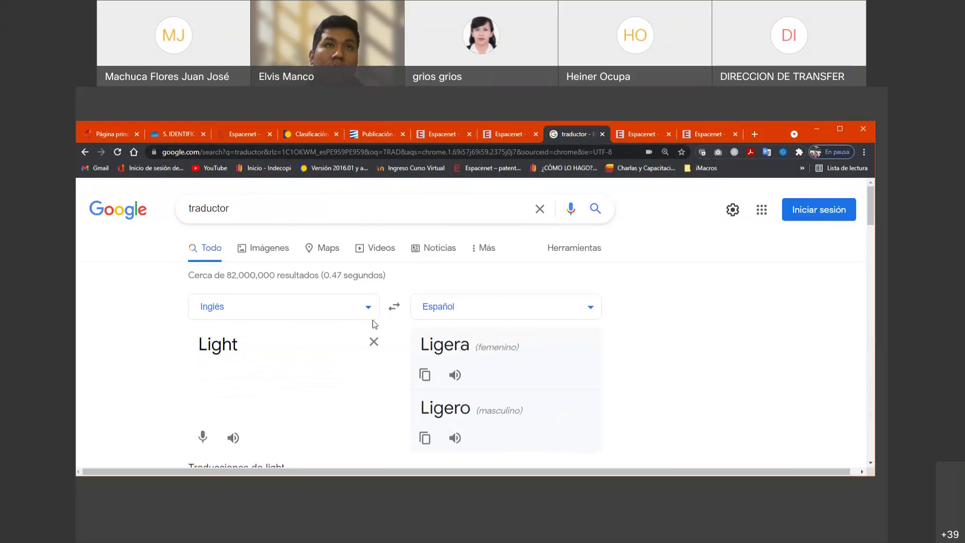
triple_click(318, 341)
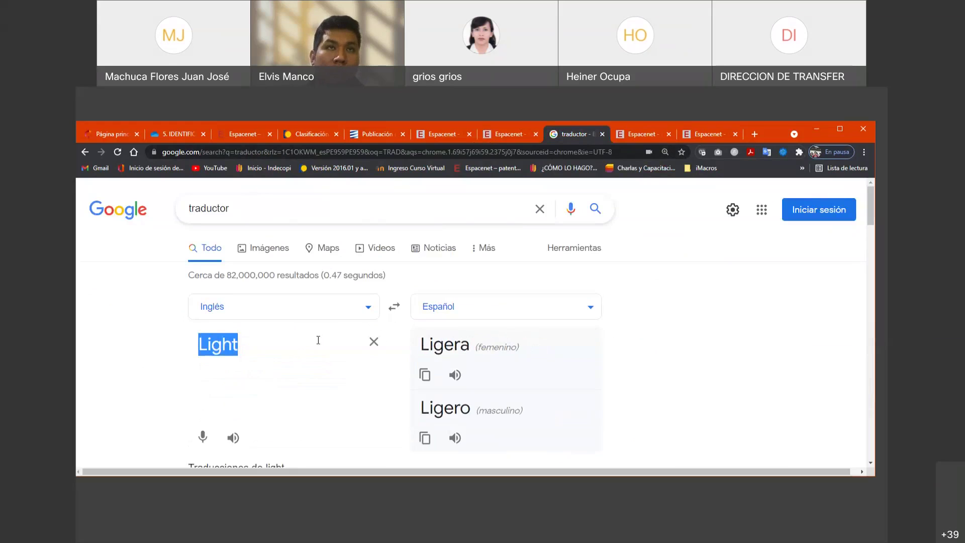
left_click(240, 346)
type("wr")
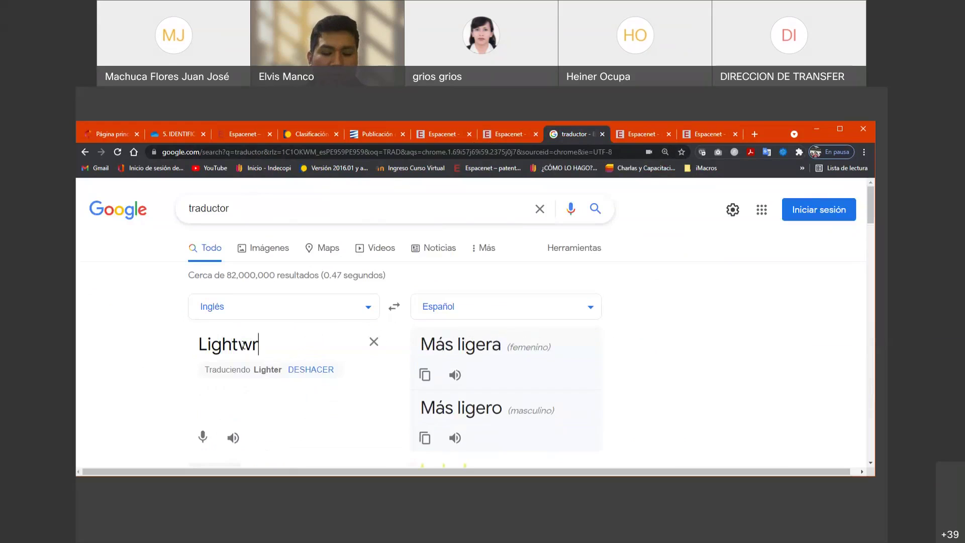
key("BackSpace")
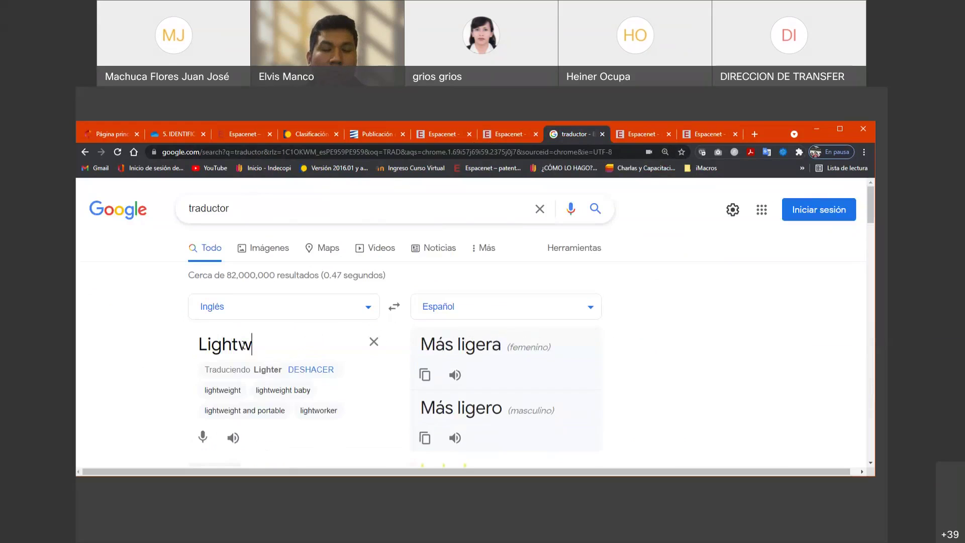
type("e")
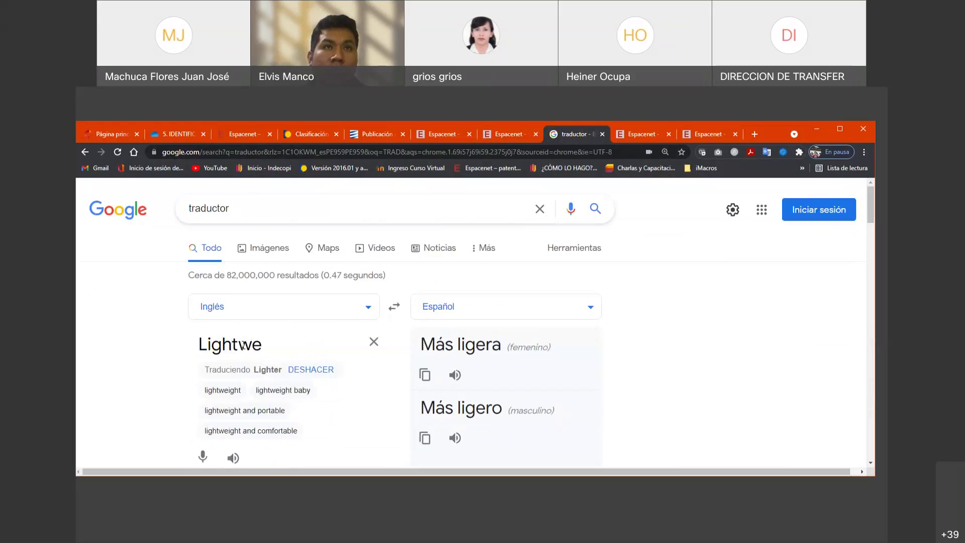
type("i")
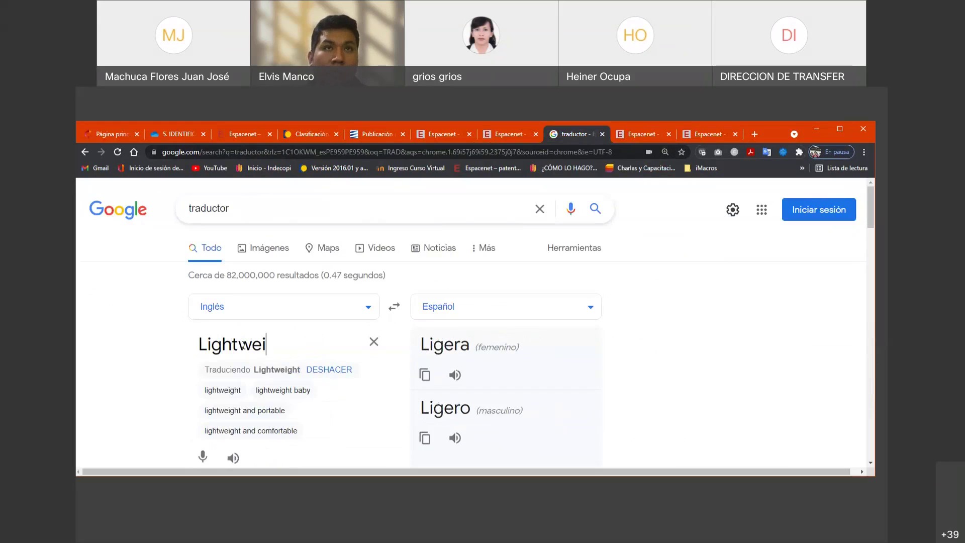
left_click(277, 370)
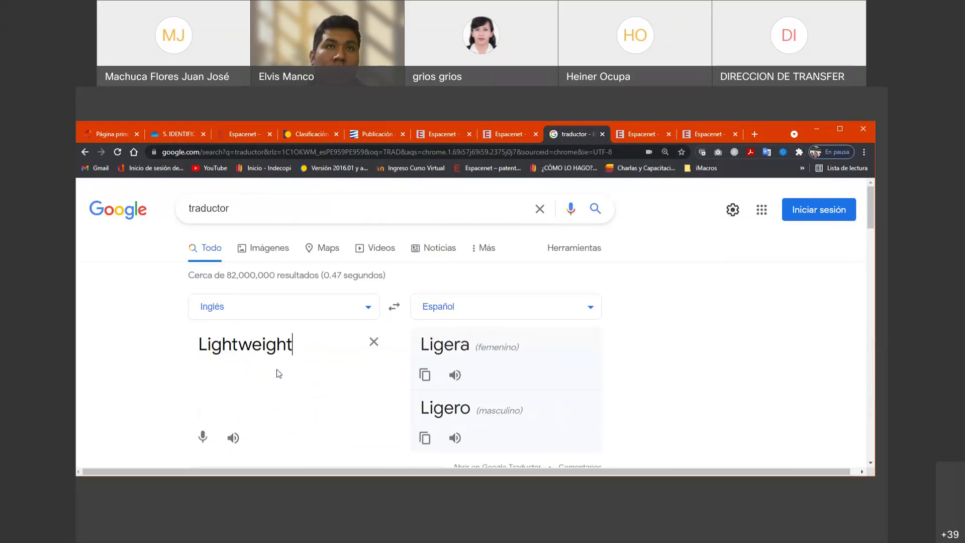
left_click_drag(304, 343, 201, 352)
key("ctrl+x")
key("ctrl+v")
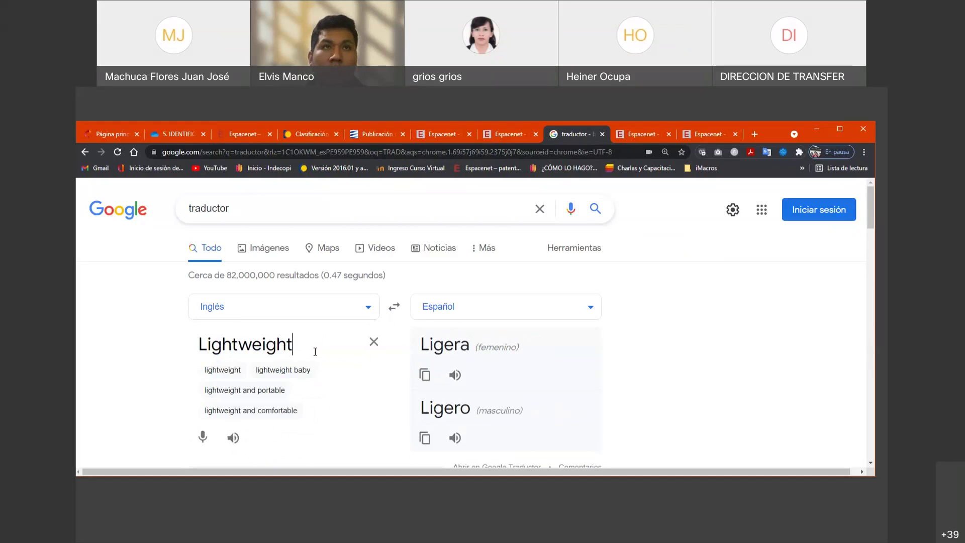
Step: Run the advanced search for title 'Lightweight' with IPC code B63B32/10
left_click(434, 134)
left_click(482, 135)
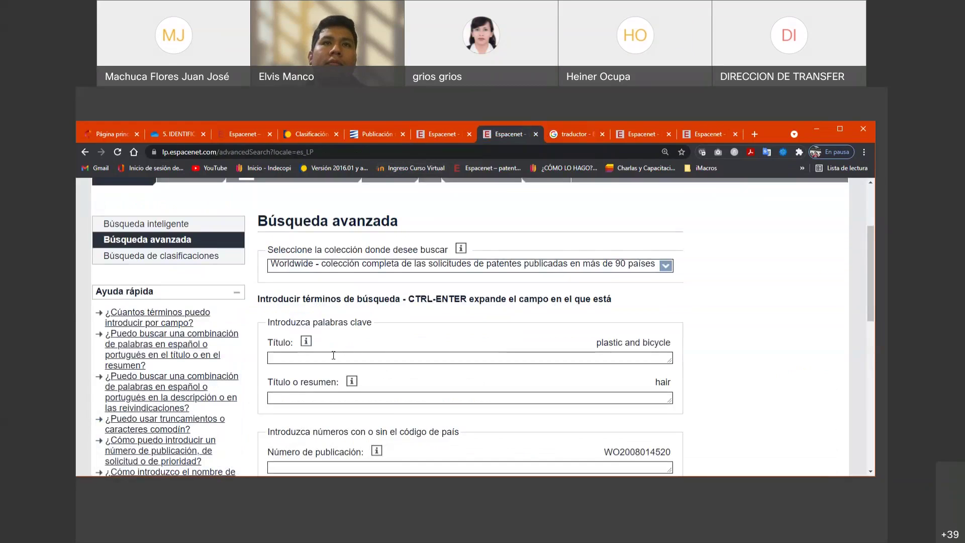
scroll(333, 356, "down", 10)
left_click(582, 420)
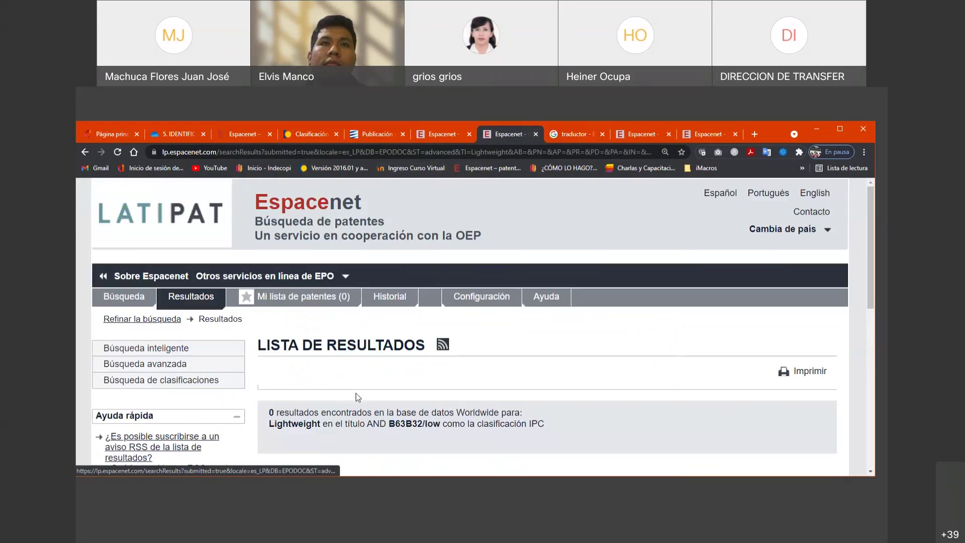
Step: Shorten the Título keyword to 'Light' and rerun the search, listing three results
left_click(84, 152)
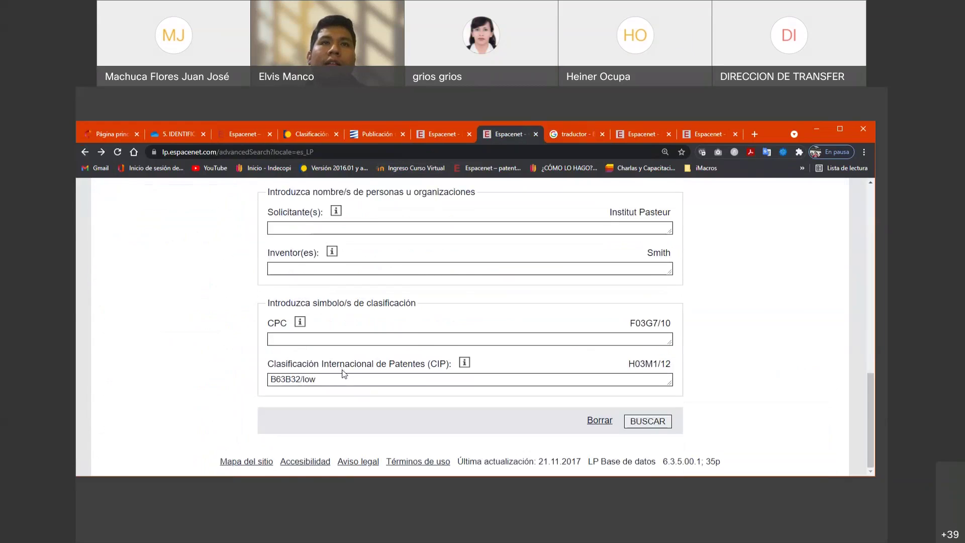
left_click_drag(314, 280, 290, 282)
key("BackSpace")
key("Return")
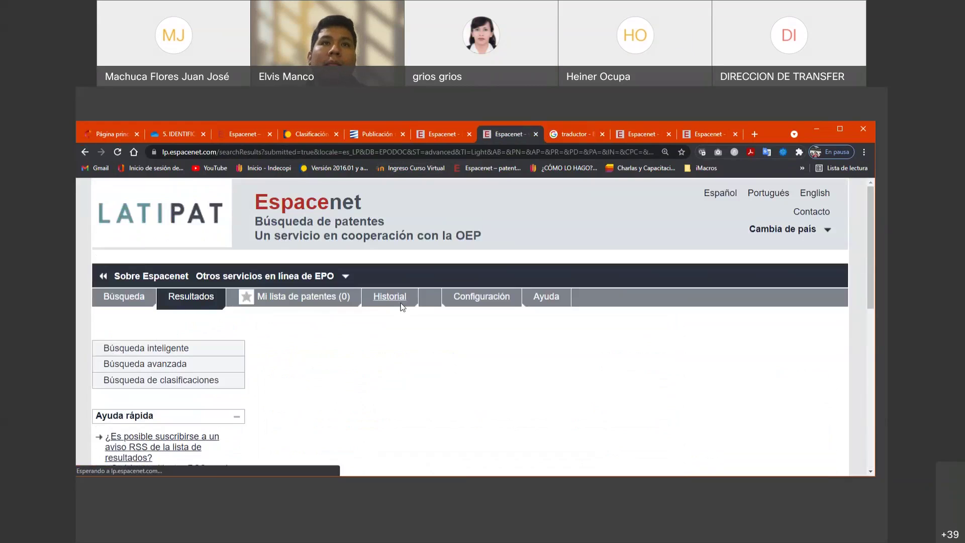
scroll(402, 307, "down", 2)
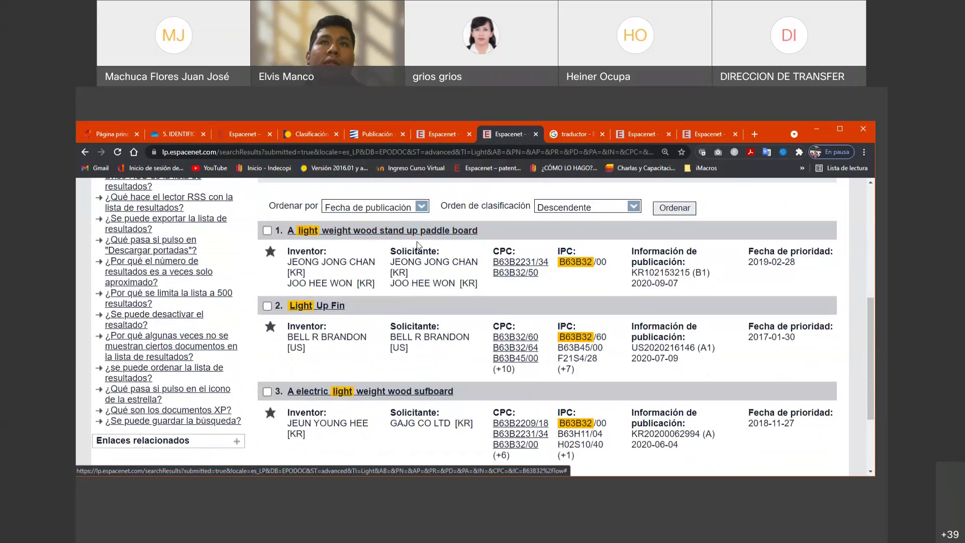
scroll(363, 289, "up", 1)
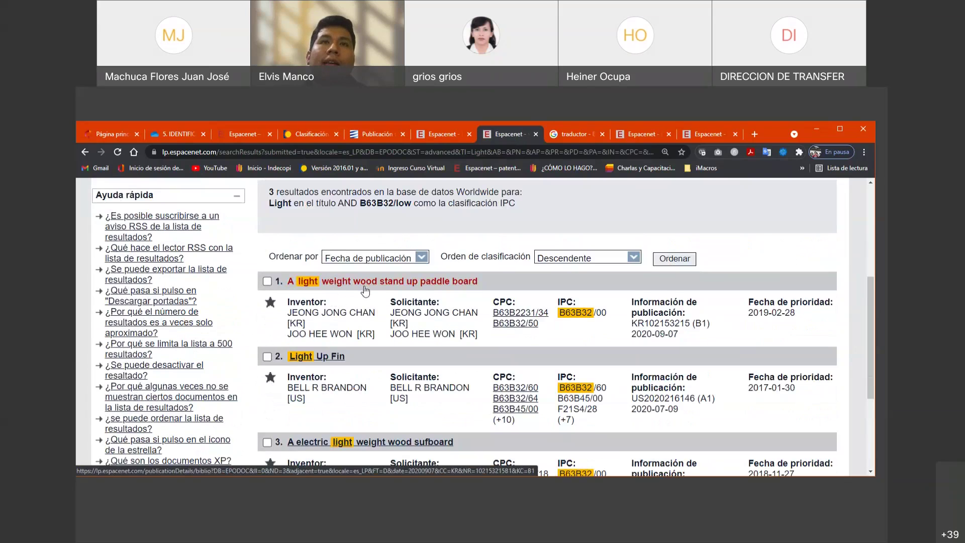
Step: Open the light weight wood paddle board patent KR102153215 and select its page URL
left_click(338, 290)
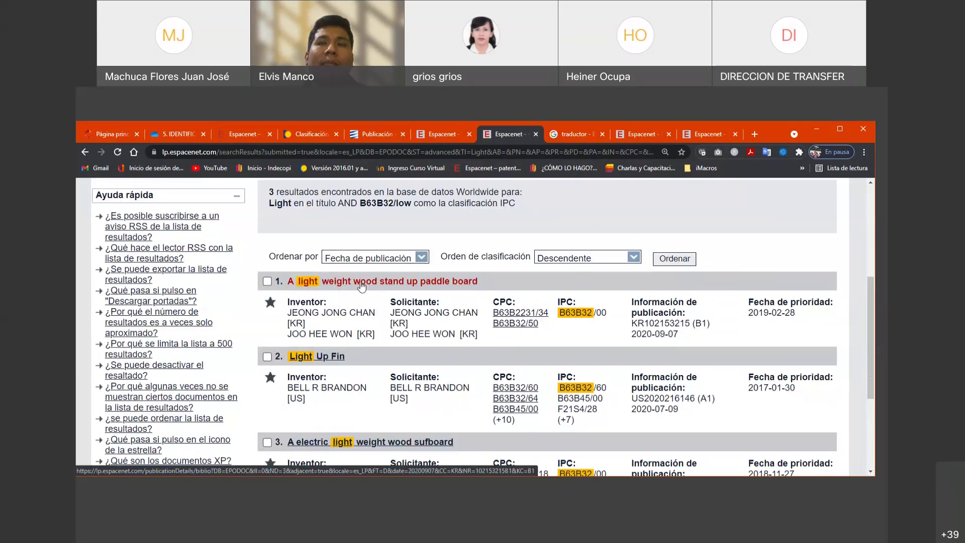
scroll(361, 285, "down", 1)
scroll(361, 285, "up", 1)
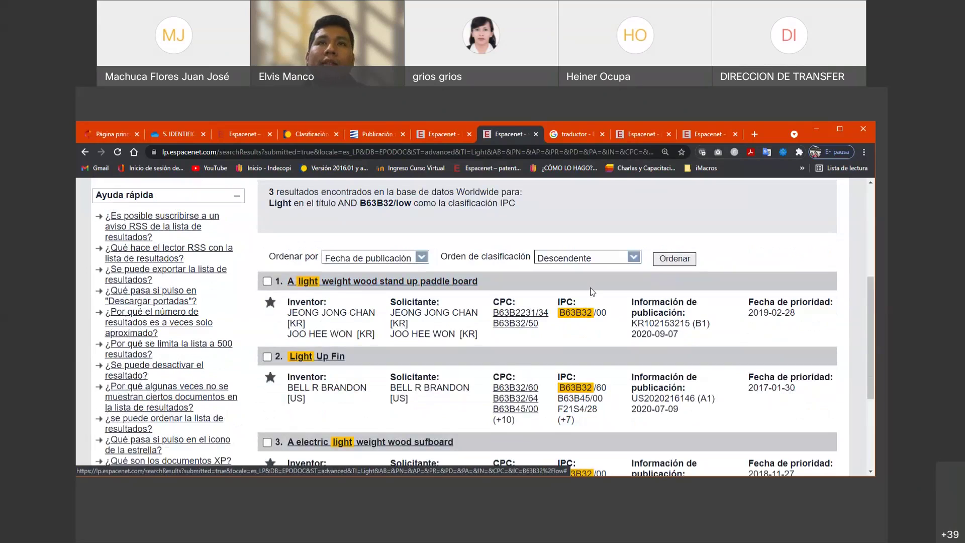
left_click(434, 288)
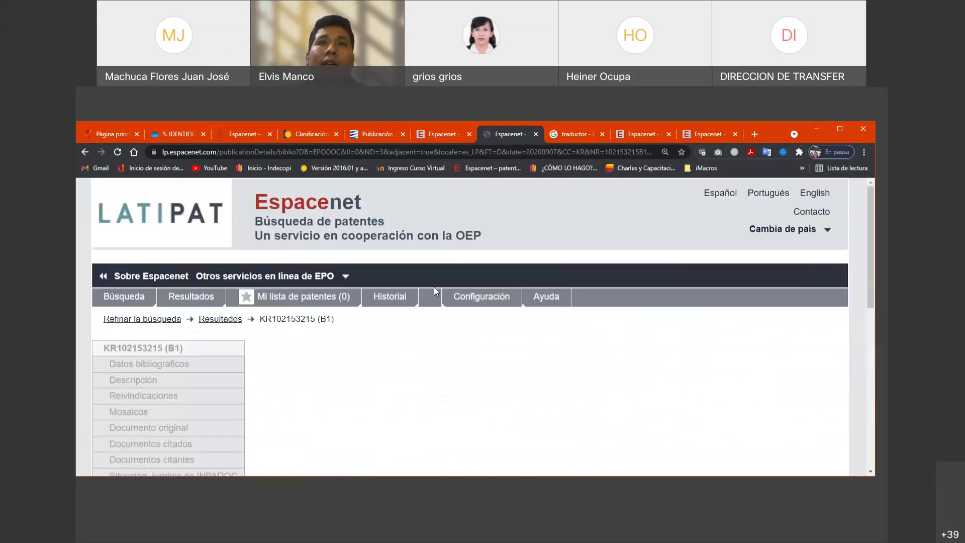
scroll(413, 318, "down", 3)
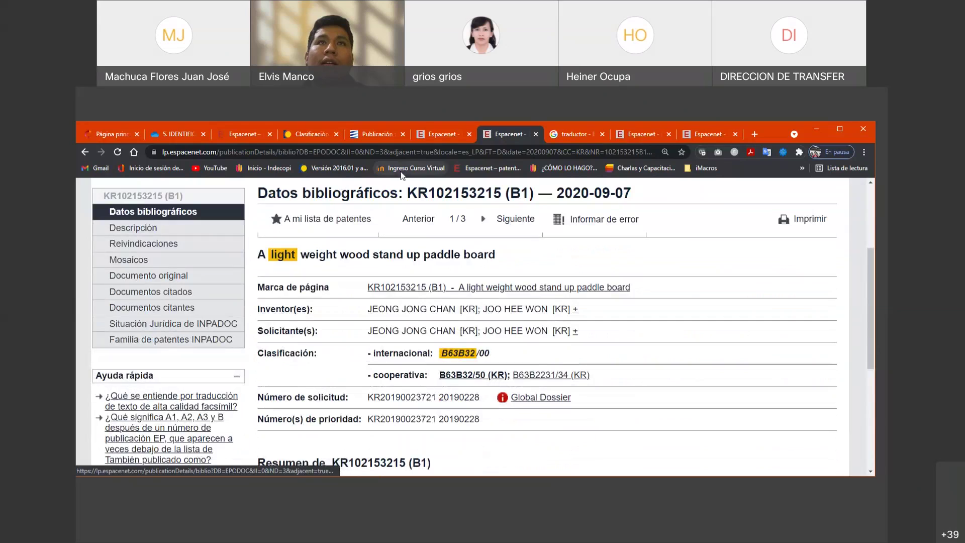
left_click(398, 152)
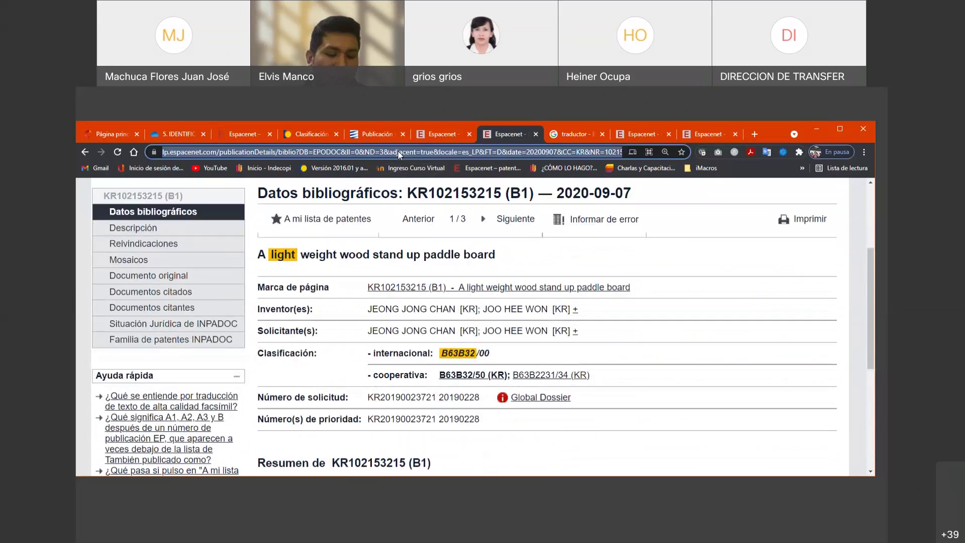
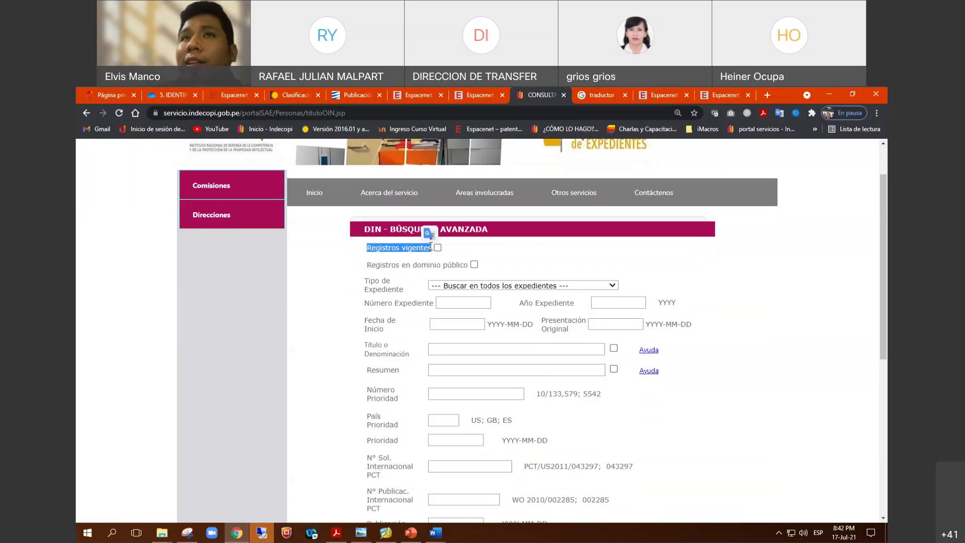
Step: Limit the search to public-domain records, try a search and dismiss the missing-criteria warning
left_click(518, 260)
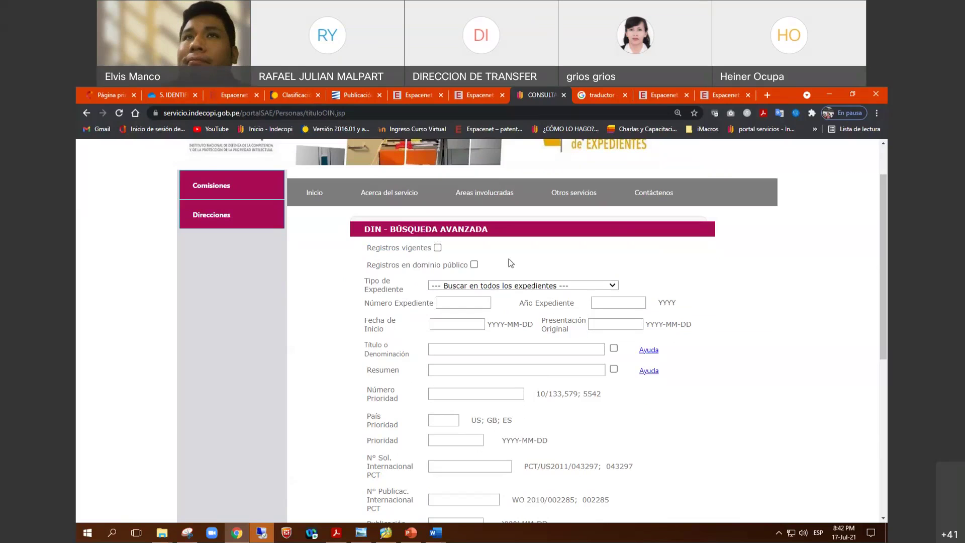
left_click(474, 265)
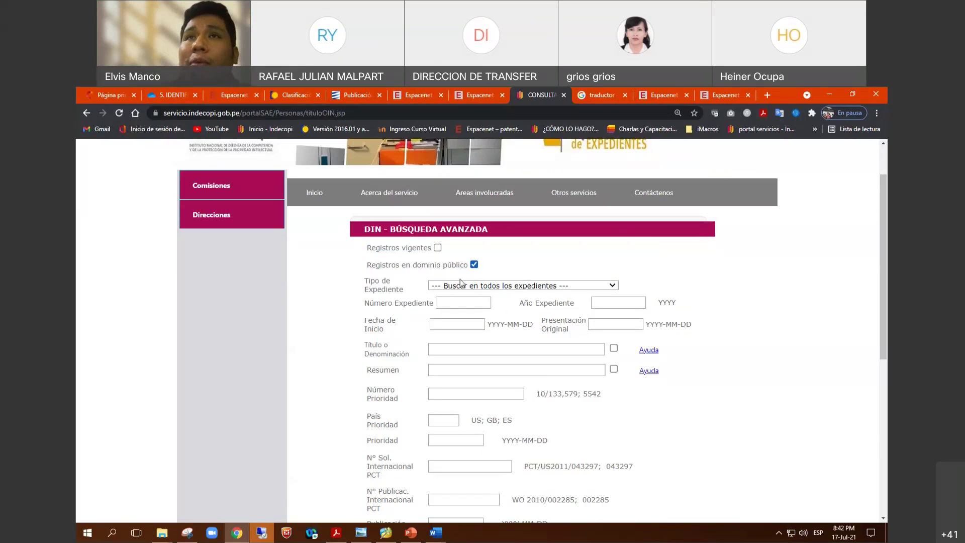
scroll(511, 294, "down", 4)
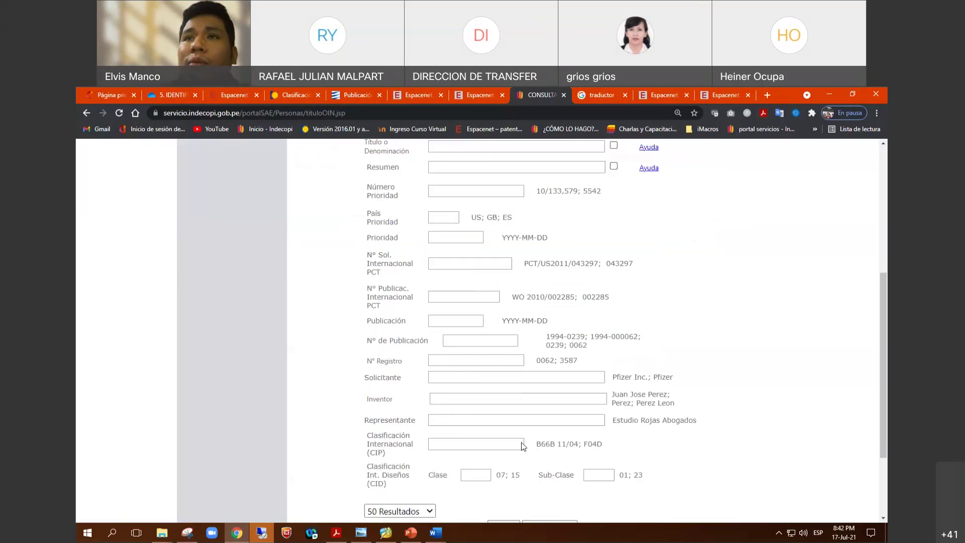
scroll(521, 442, "down", 3)
left_click(504, 409)
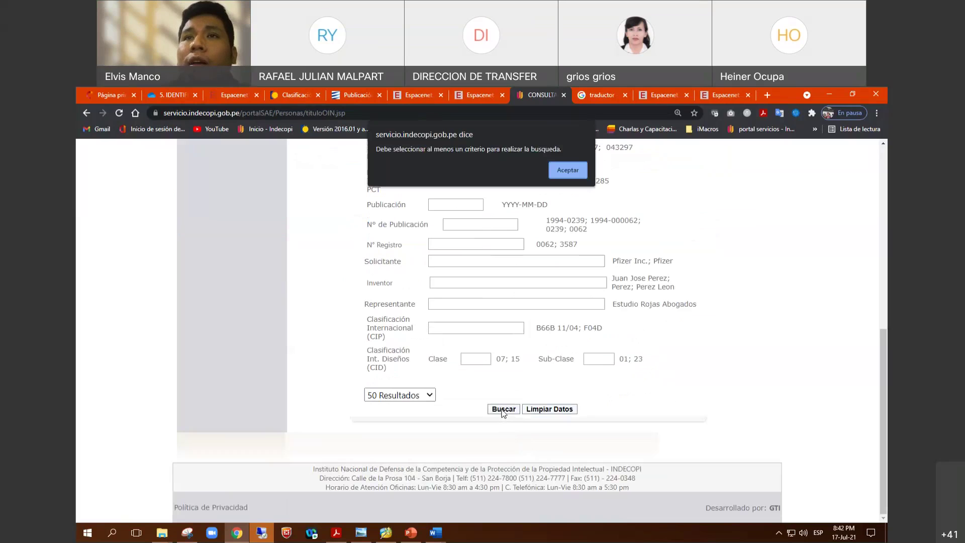
left_click(564, 172)
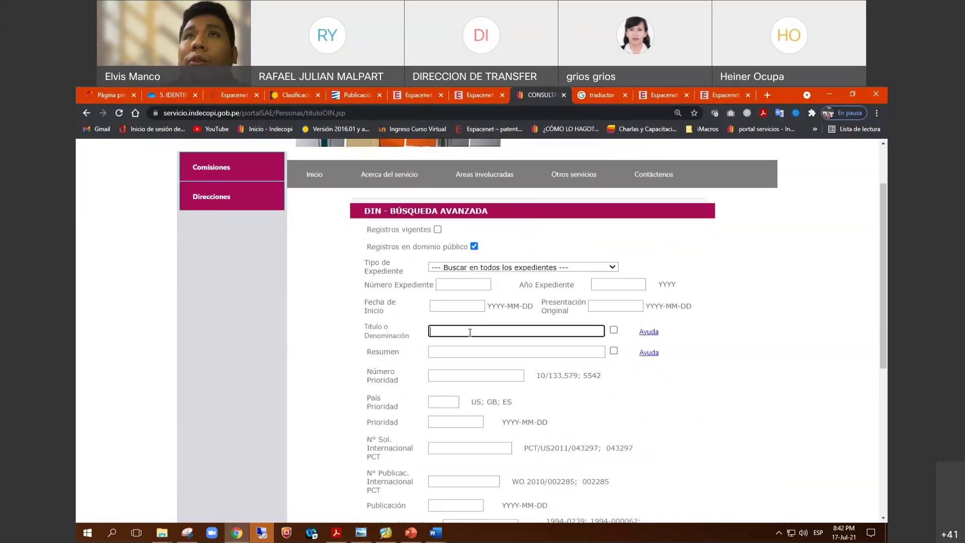
Step: Set the record type to Patente de Invención and retry the search, dismissing the warnings
left_click(507, 270)
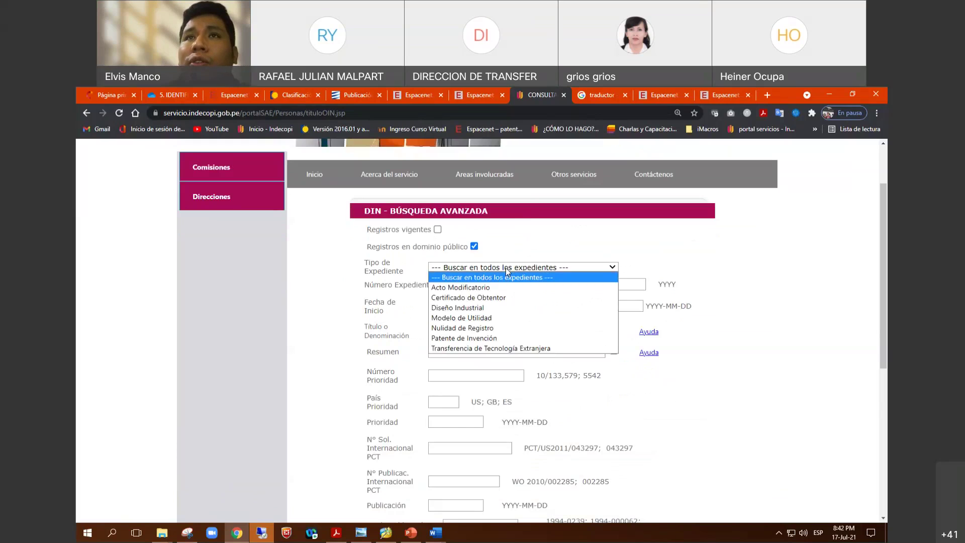
left_click(457, 338)
scroll(508, 382, "down", 6)
left_click(506, 409)
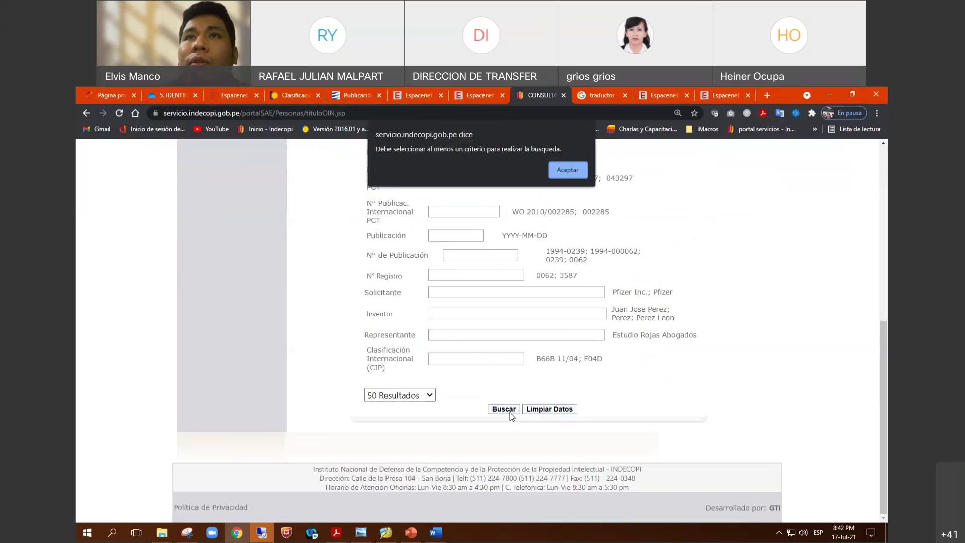
left_click(563, 171)
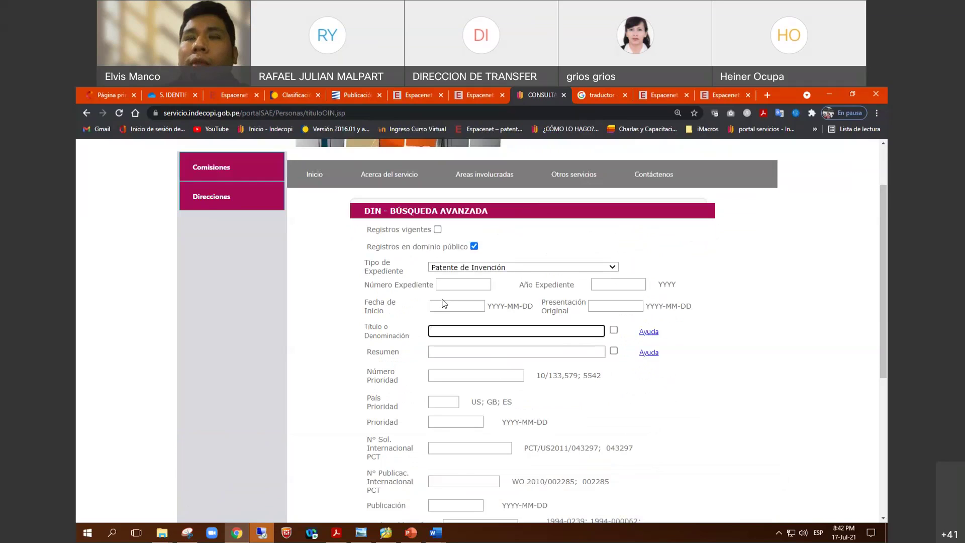
scroll(443, 303, "down", 5)
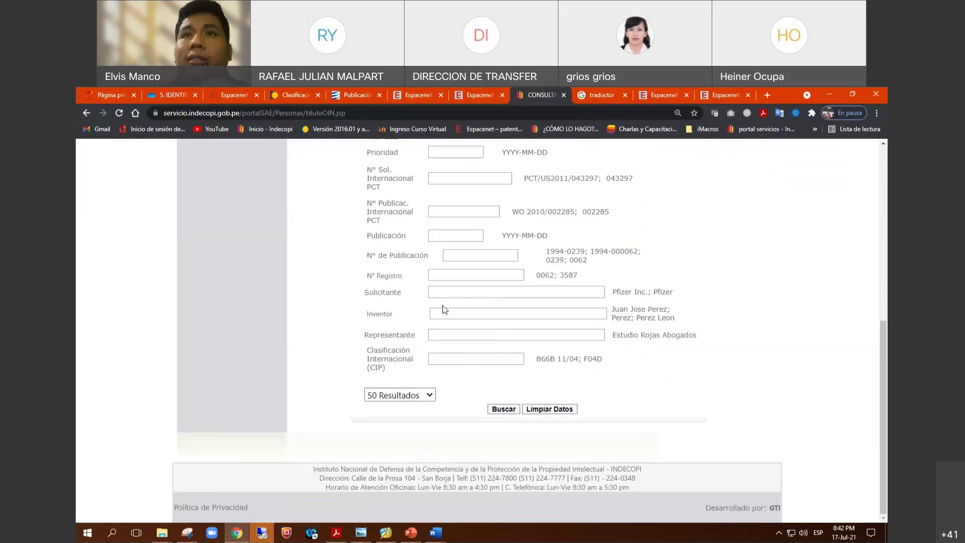
left_click(504, 408)
left_click(559, 174)
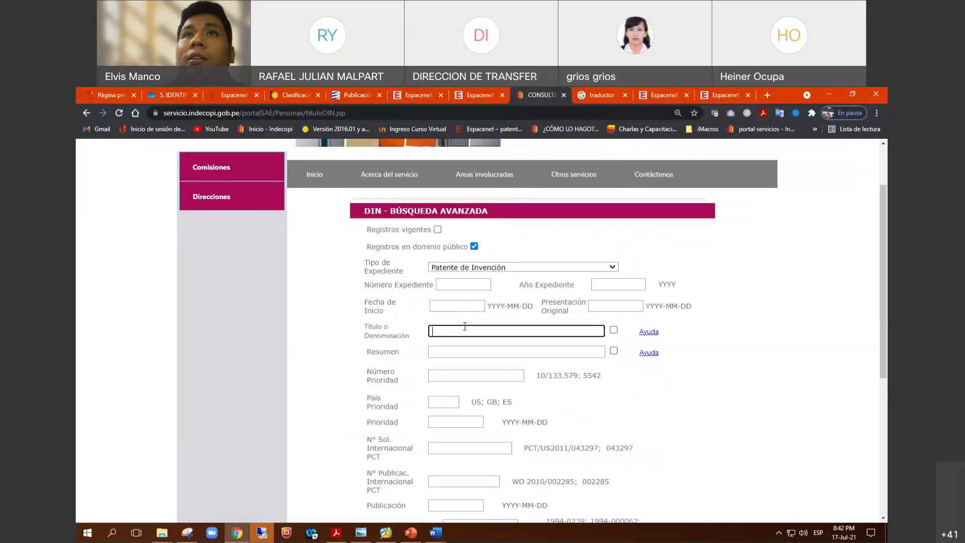
Step: Search with 'a' as the title term and dismiss the three-character minimum warning
type("a")
scroll(429, 322, "down", 5)
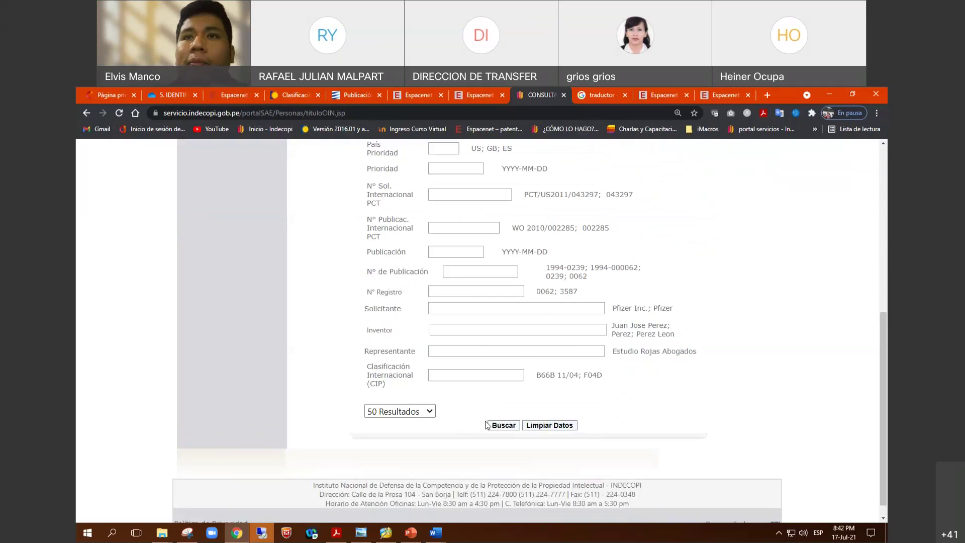
left_click(495, 425)
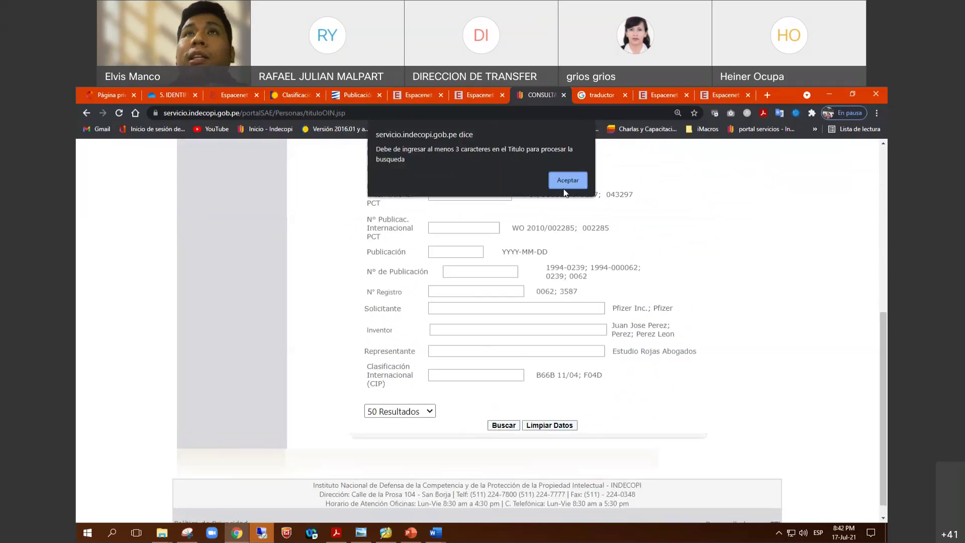
left_click(567, 180)
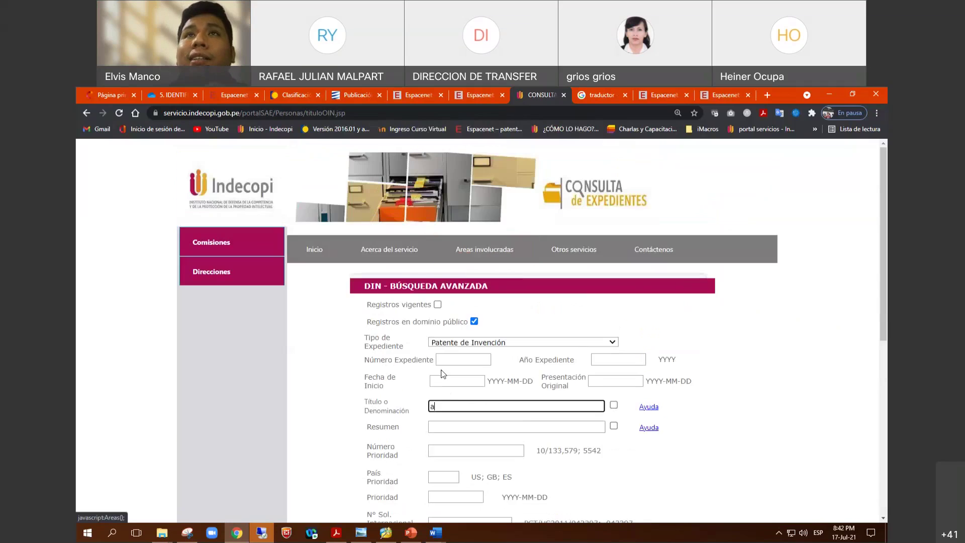
Step: Search with 'del' as the title term and scroll through the page
type("del")
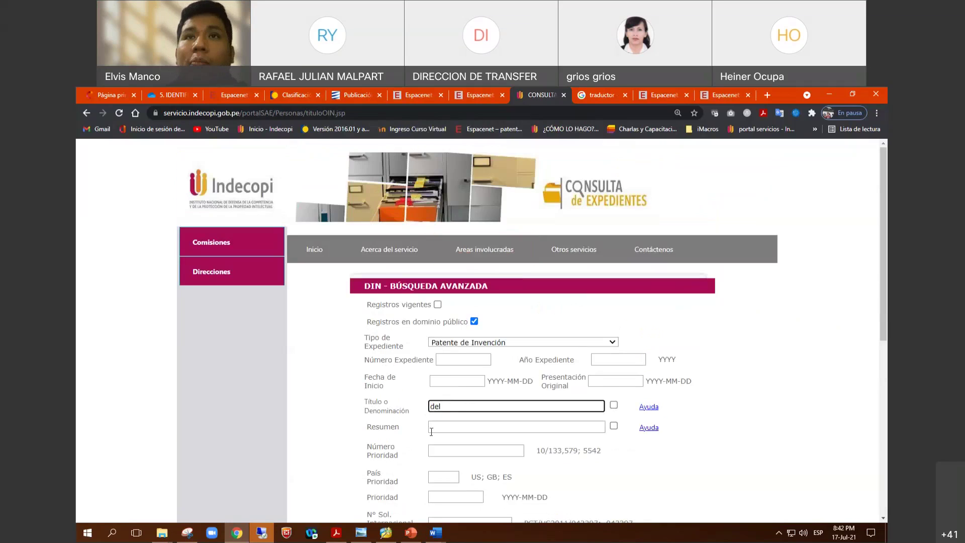
scroll(448, 415, "down", 4)
scroll(447, 415, "down", 3)
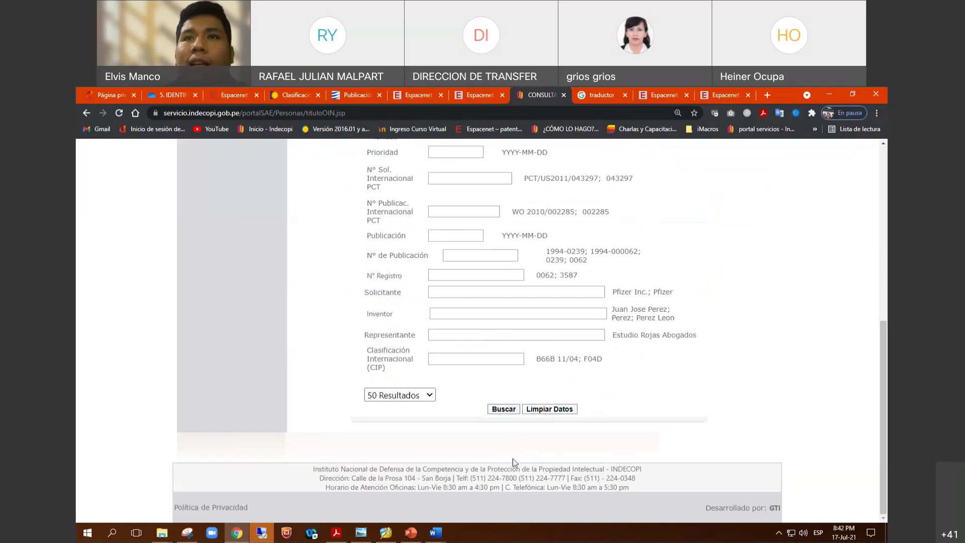
left_click(508, 409)
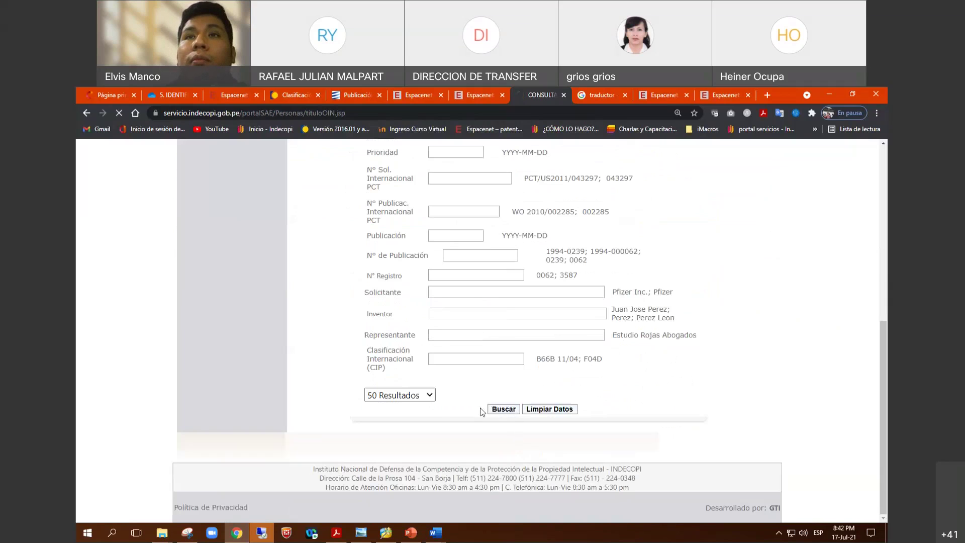
scroll(439, 408, "up", 7)
scroll(439, 408, "down", 7)
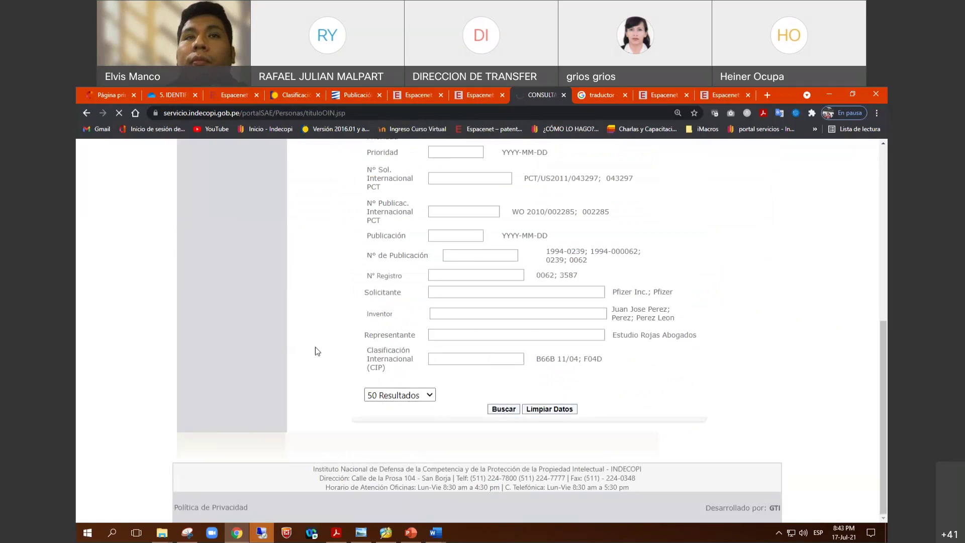
scroll(315, 347, "up", 7)
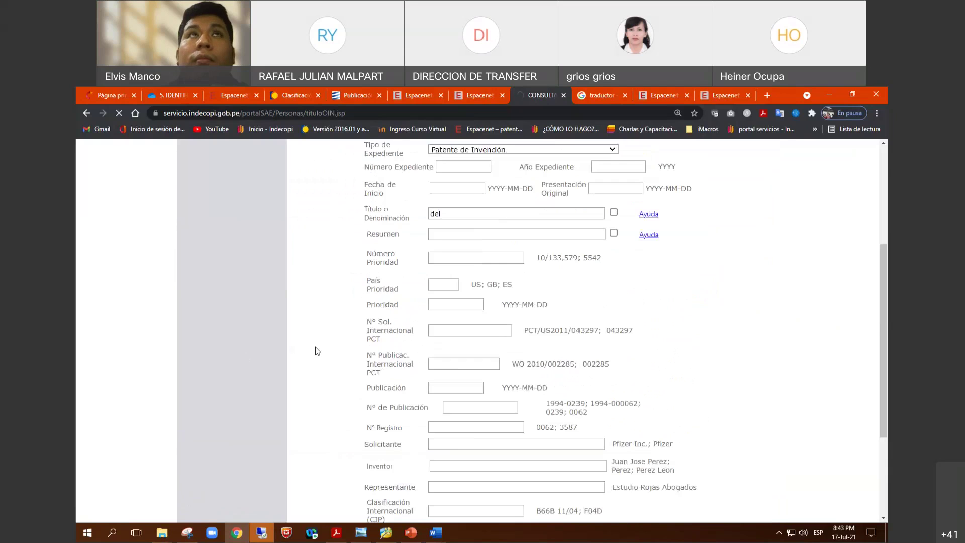
scroll(315, 347, "down", 7)
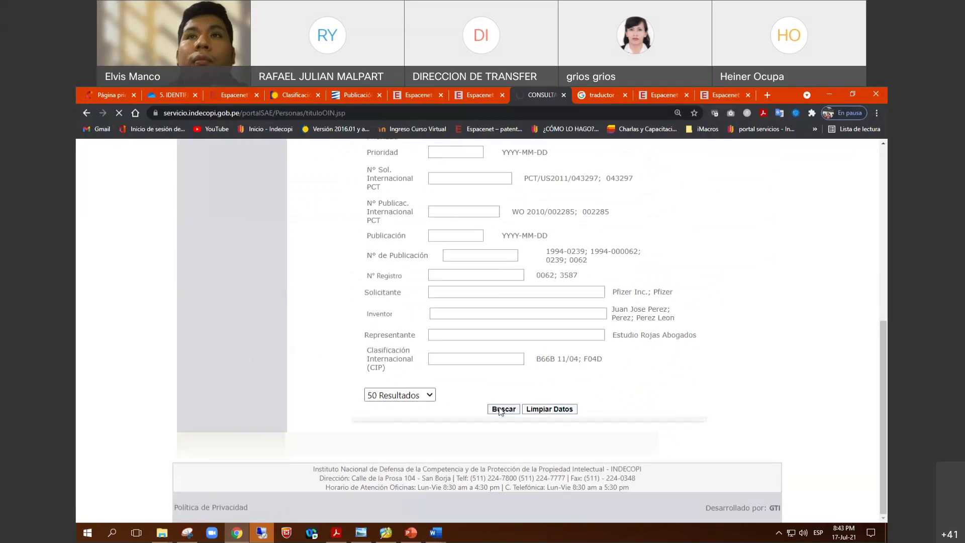
scroll(530, 370, "up", 7)
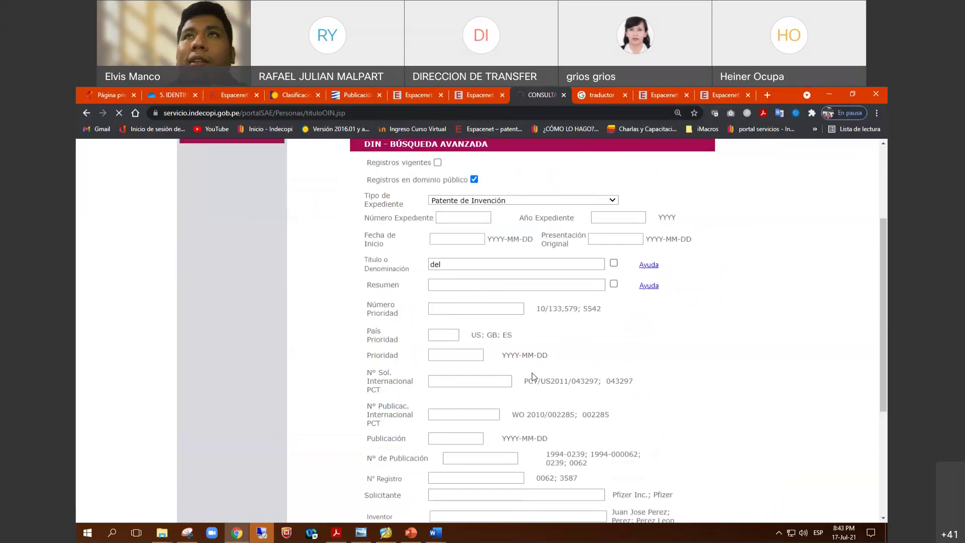
scroll(463, 348, "down", 3)
scroll(464, 348, "up", 2)
Step: Reset the record type to all types and highlight the Número, Fecha, Presentación and Título criteria
left_click(394, 358)
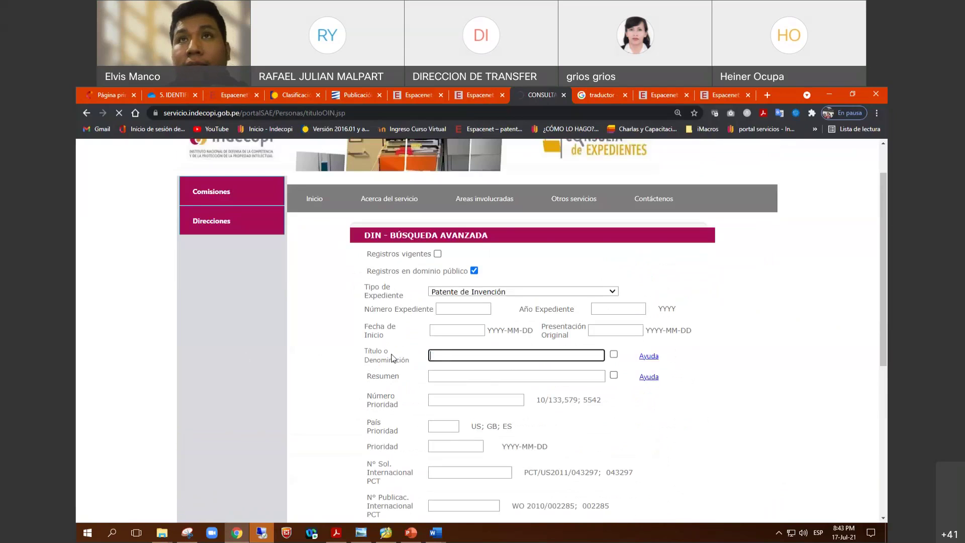
left_click(473, 293)
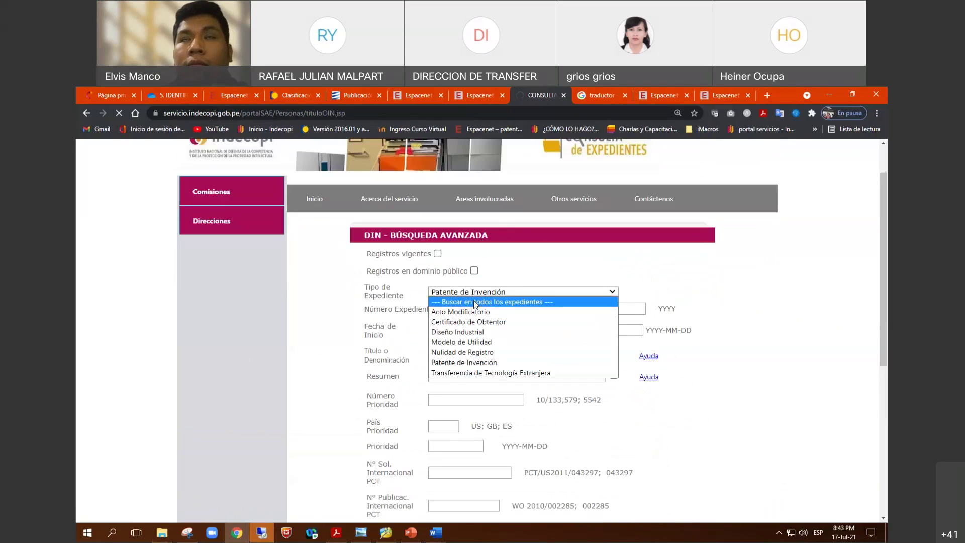
left_click(473, 301)
left_click_drag(364, 309, 427, 309)
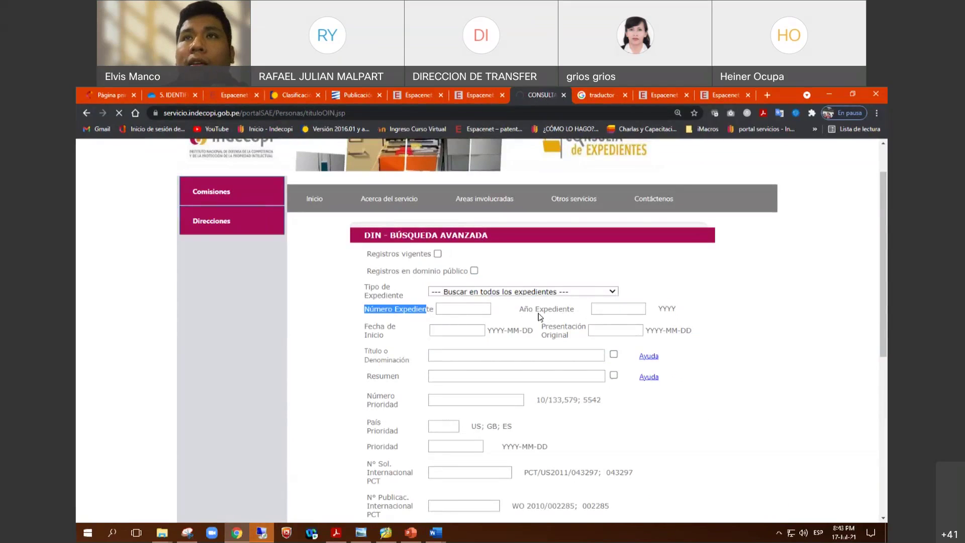
left_click(539, 316)
left_click_drag(366, 326, 390, 337)
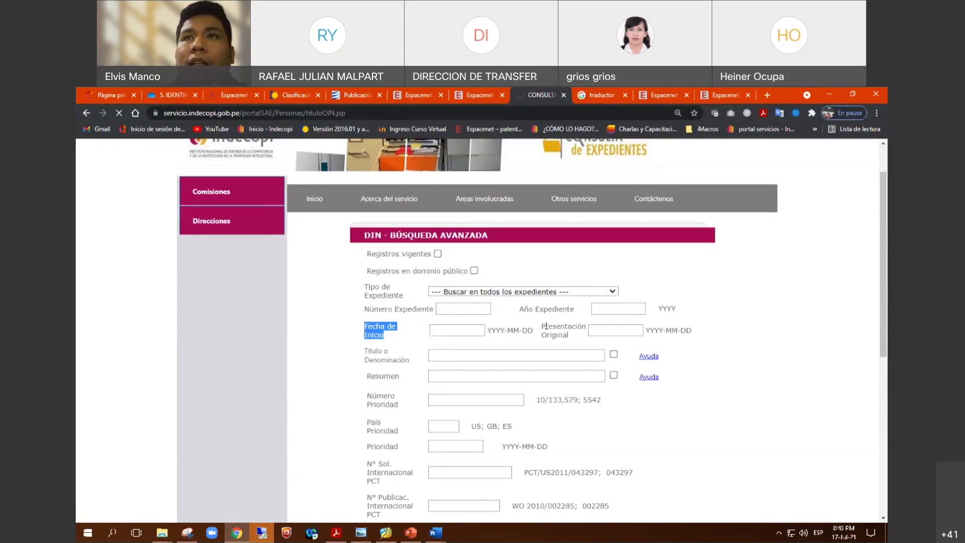
left_click_drag(541, 325, 566, 335)
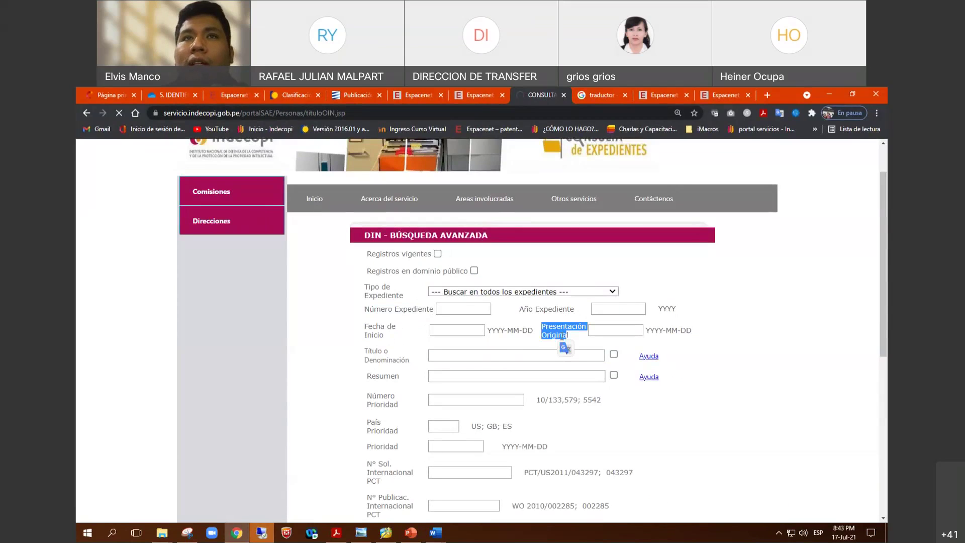
left_click_drag(364, 350, 382, 354)
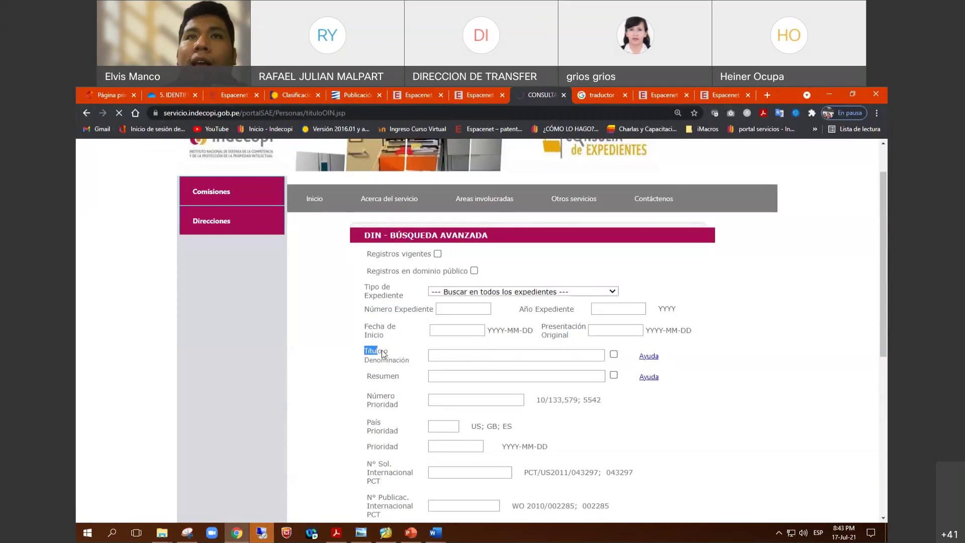
Step: Enter 'electric' as the title term and submit the search
left_click(471, 355)
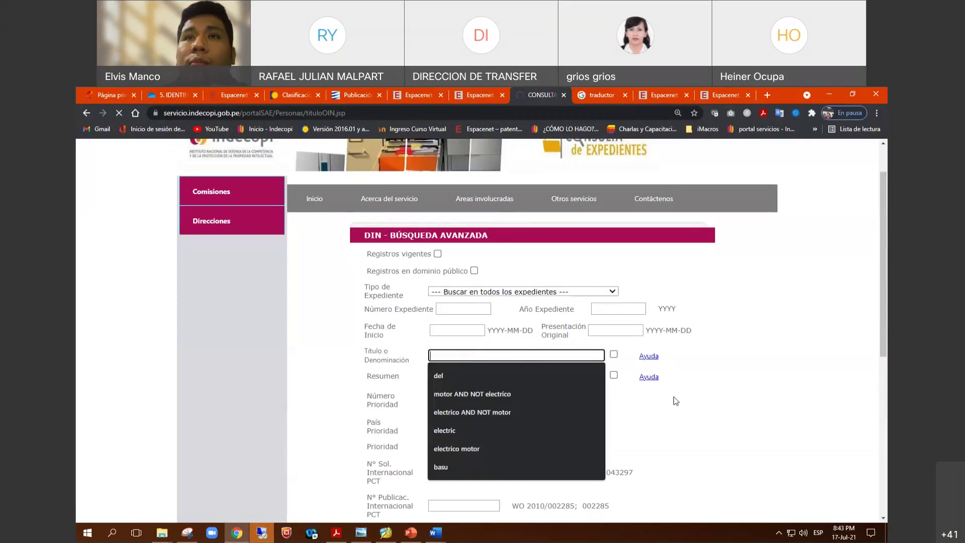
left_click(636, 407)
left_click(434, 354)
type("e")
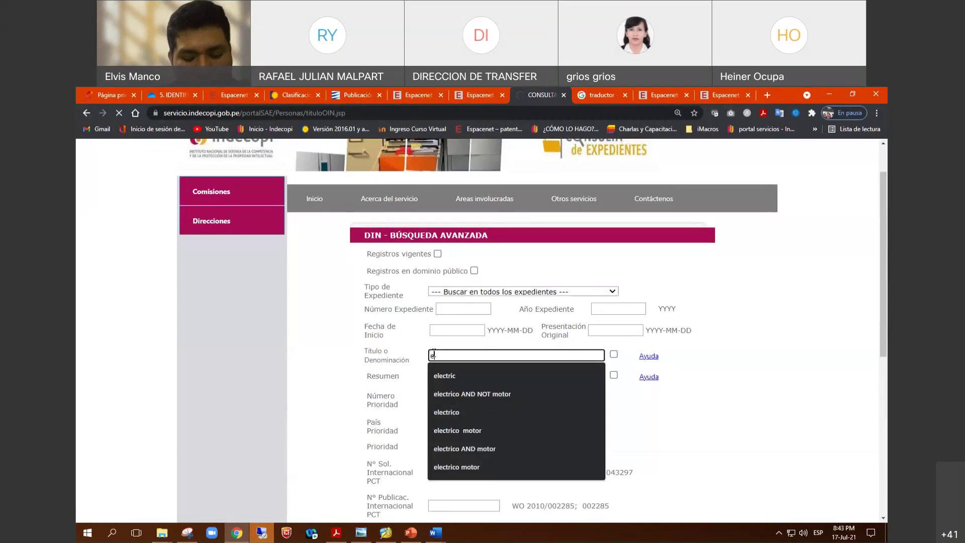
type("lectric")
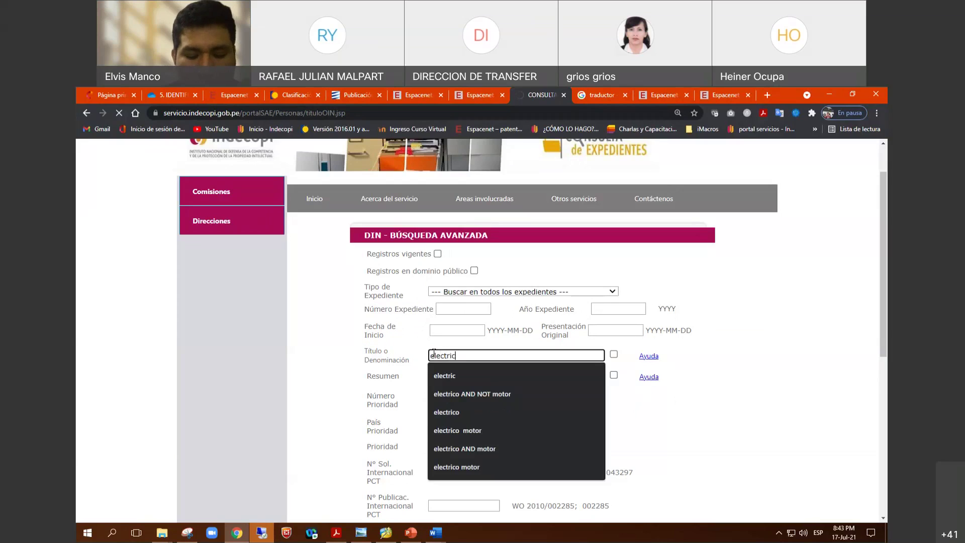
left_click(685, 427)
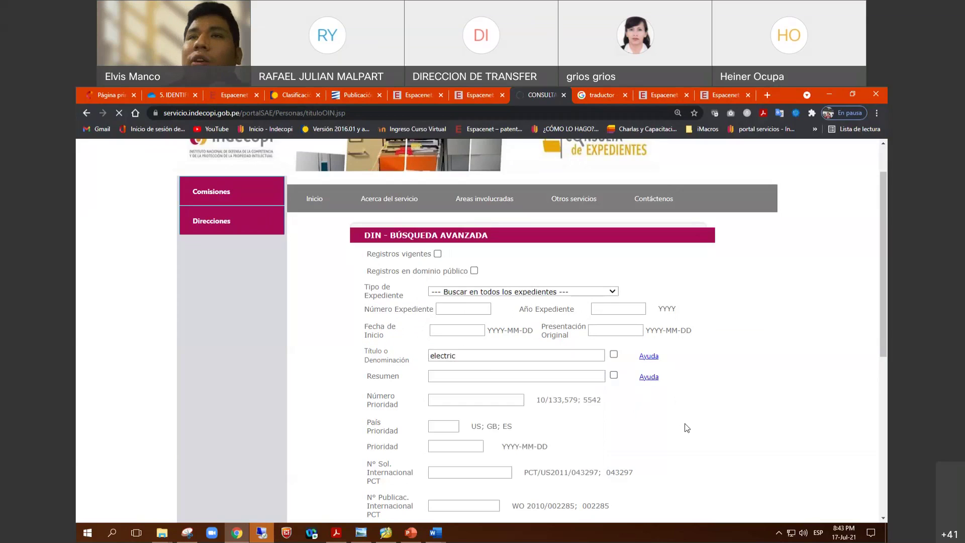
scroll(608, 426, "down", 3)
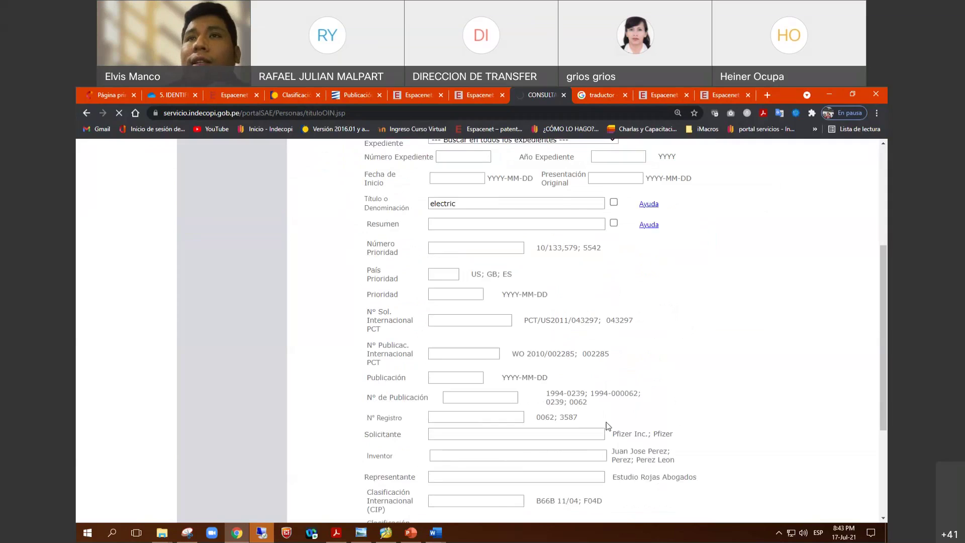
scroll(606, 425, "down", 8)
left_click(496, 411)
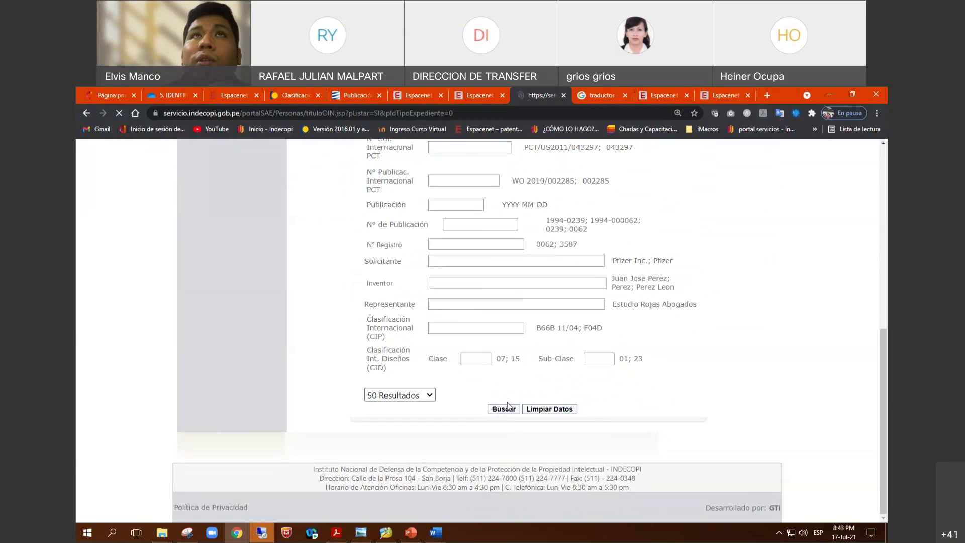
Step: Scroll the electric results, highlighting the TURBINA HIDRÁULICA and CRISTAL COMPUESTO titles
scroll(314, 388, "down", 8)
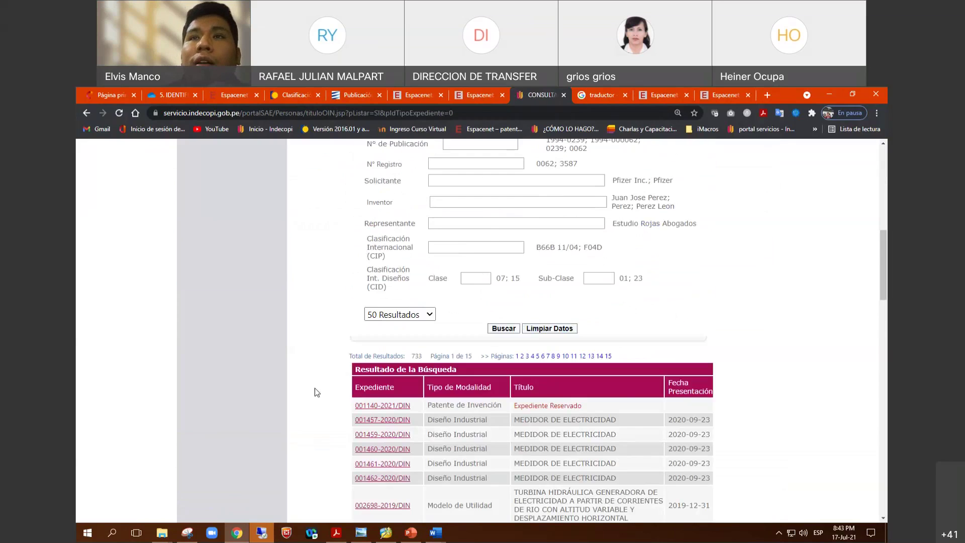
scroll(315, 392, "down", 2)
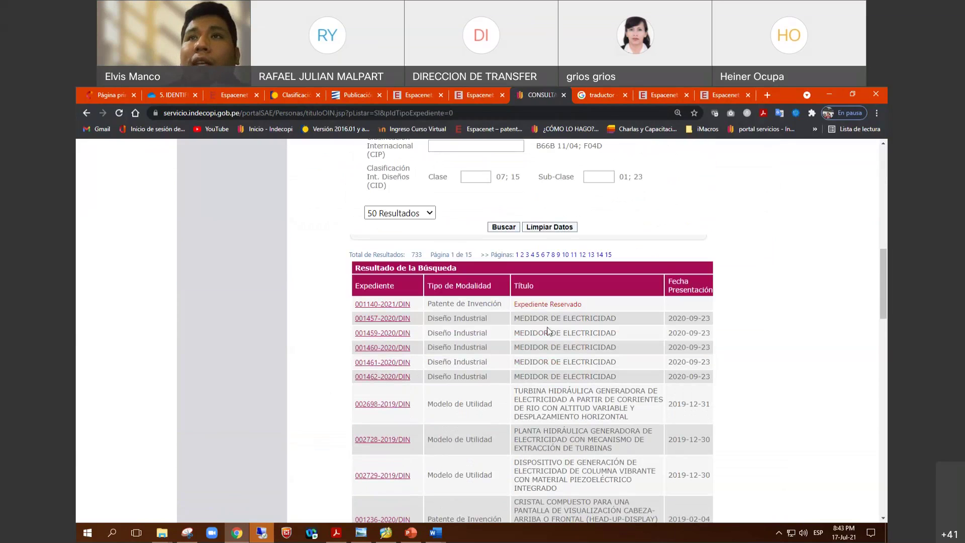
left_click_drag(524, 319, 606, 318)
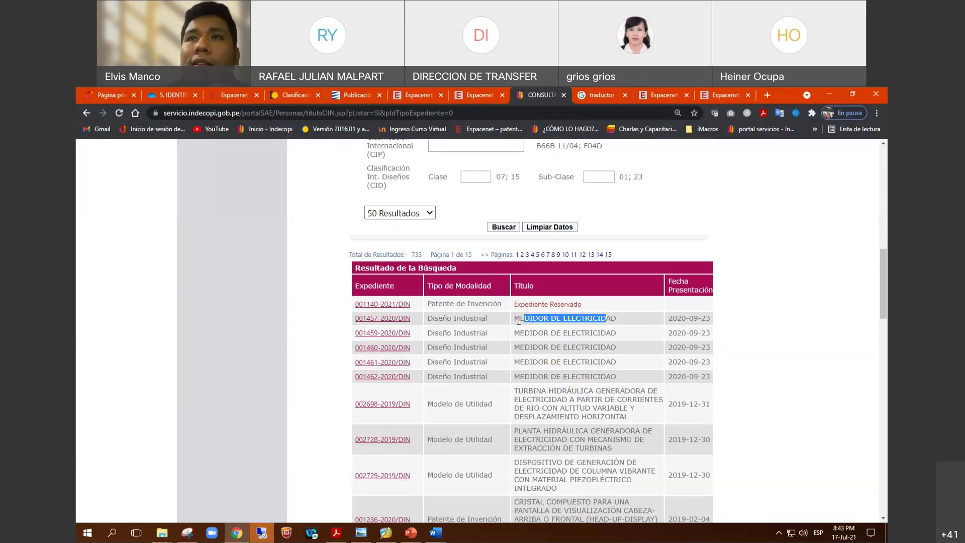
scroll(521, 301, "down", 2)
left_click_drag(523, 290, 598, 308)
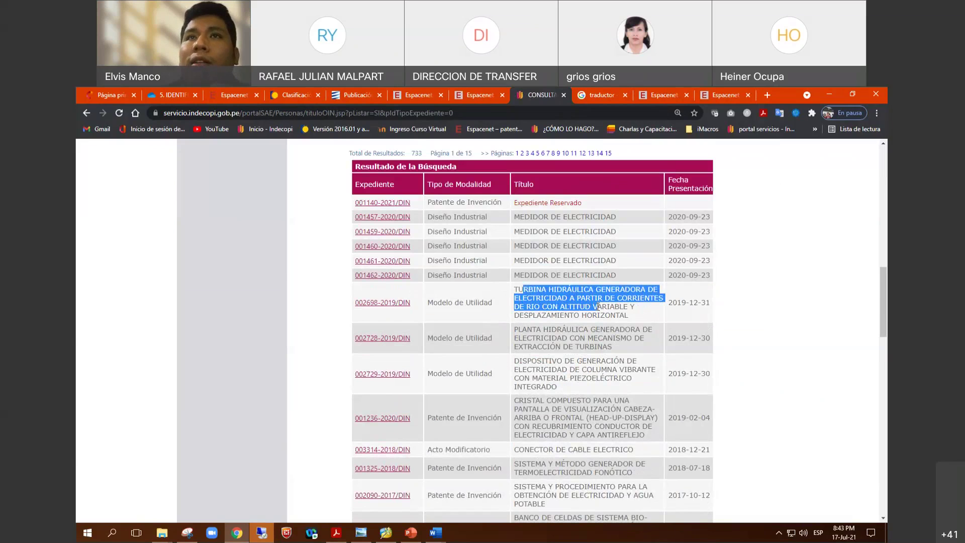
scroll(528, 310, "down", 3)
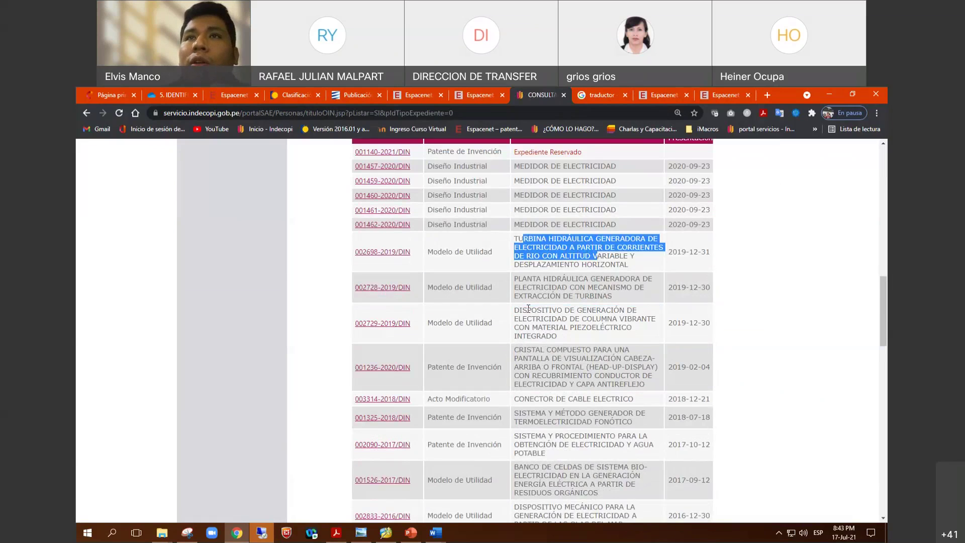
left_click_drag(515, 249, 639, 274)
scroll(576, 313, "down", 2)
left_click_drag(540, 336, 598, 336)
left_click_drag(543, 350, 608, 349)
scroll(560, 367, "down", 1)
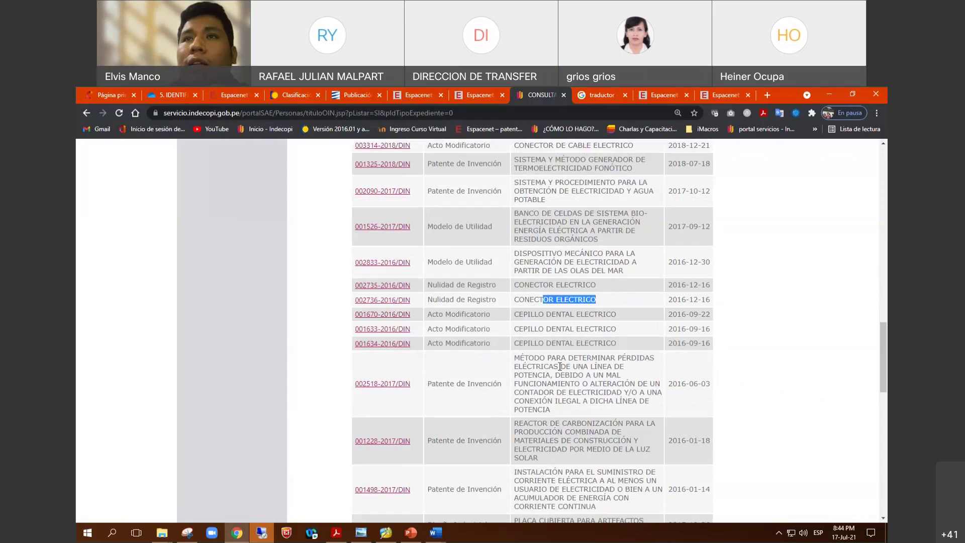
left_click_drag(546, 314, 634, 314)
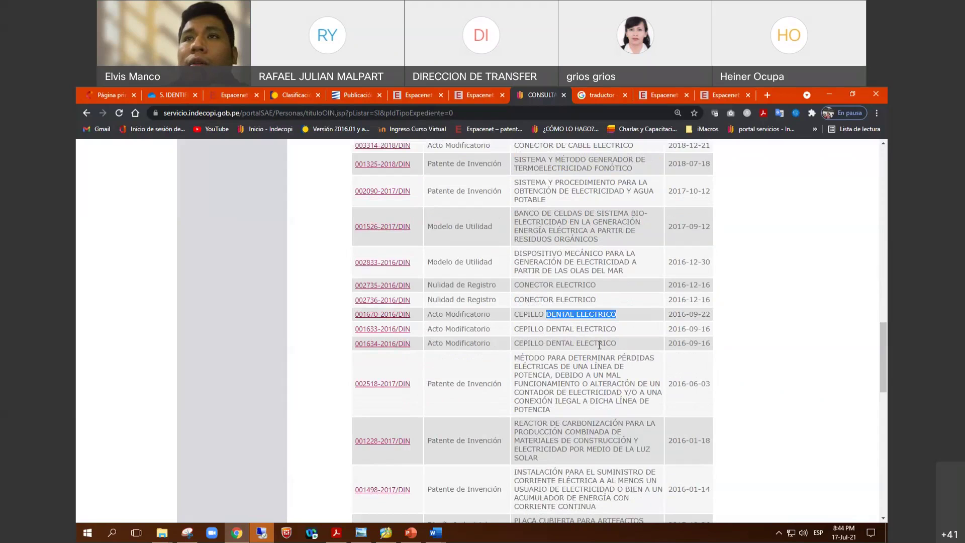
scroll(602, 343, "down", 1)
scroll(601, 344, "down", 4)
scroll(601, 343, "down", 4)
scroll(602, 345, "up", 4)
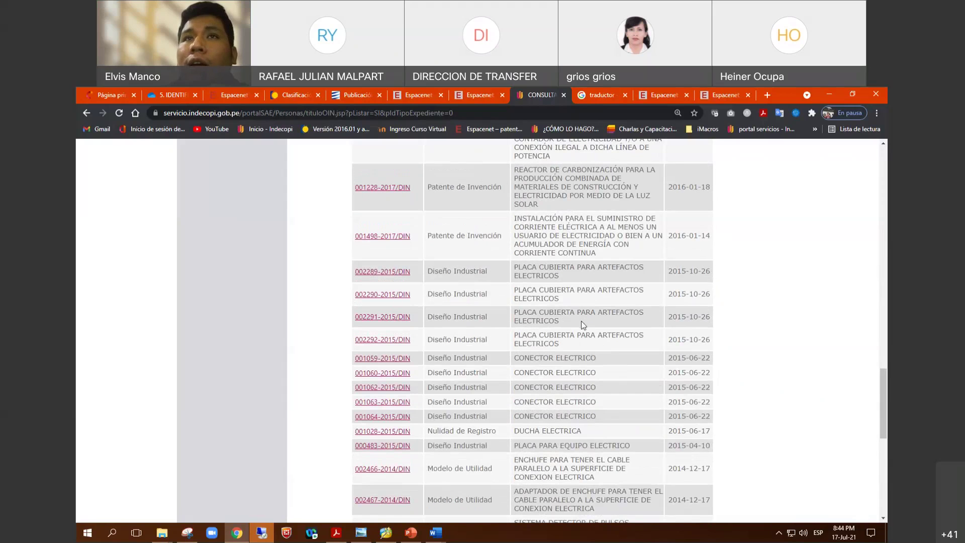
left_click(385, 319)
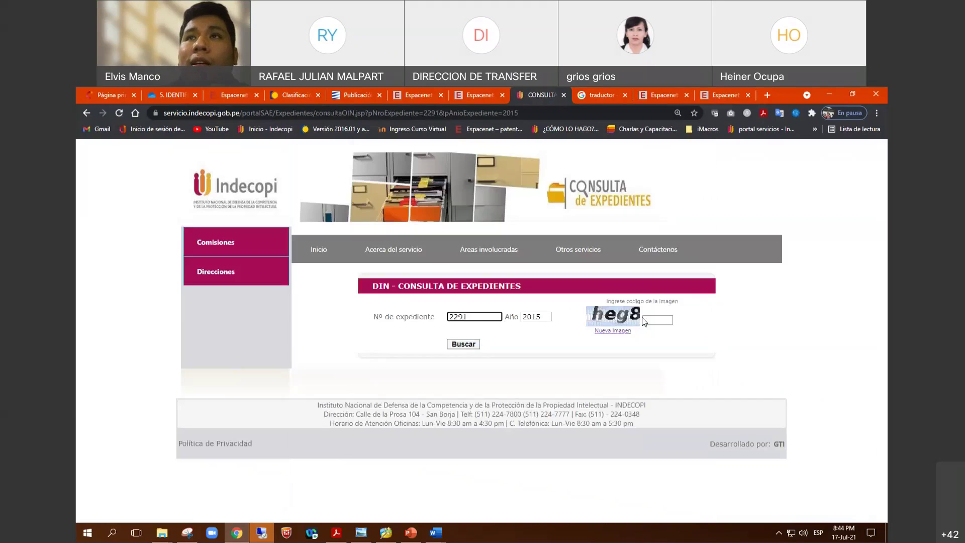
left_click(648, 320)
type("heg8")
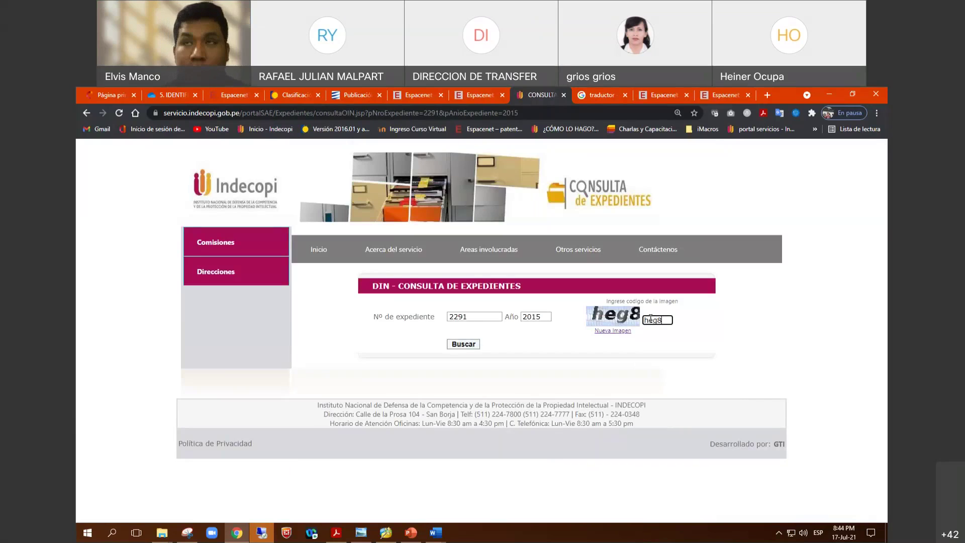
left_click(460, 347)
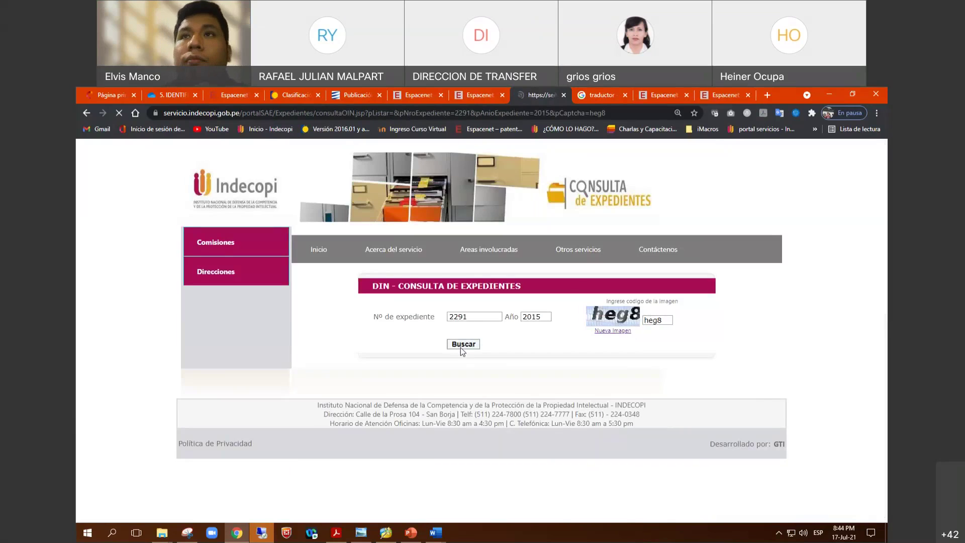
Step: View the record's design drawing, close it, and go back to the electric results list
scroll(461, 366, "down", 1)
left_click(450, 379)
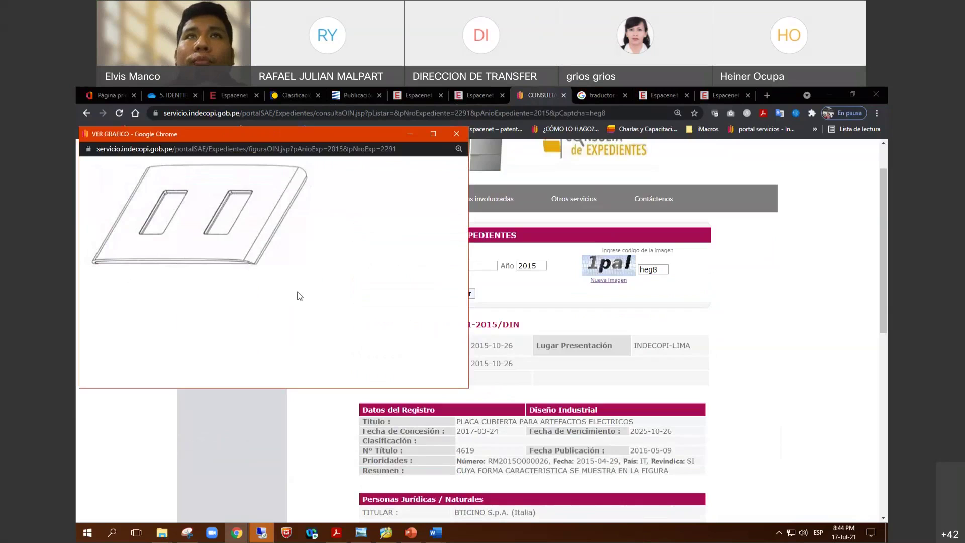
left_click_drag(471, 386, 357, 329)
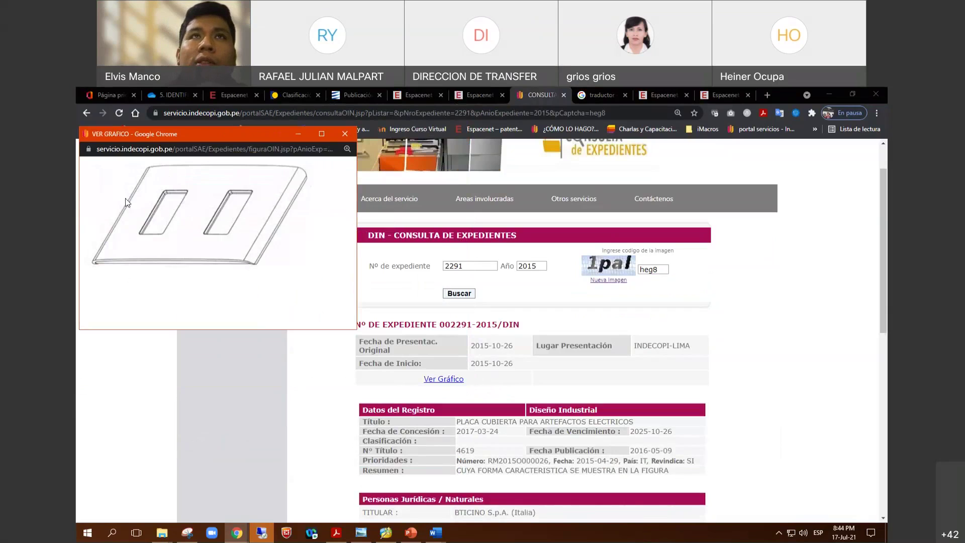
left_click(345, 133)
left_click(87, 113)
left_click(86, 113)
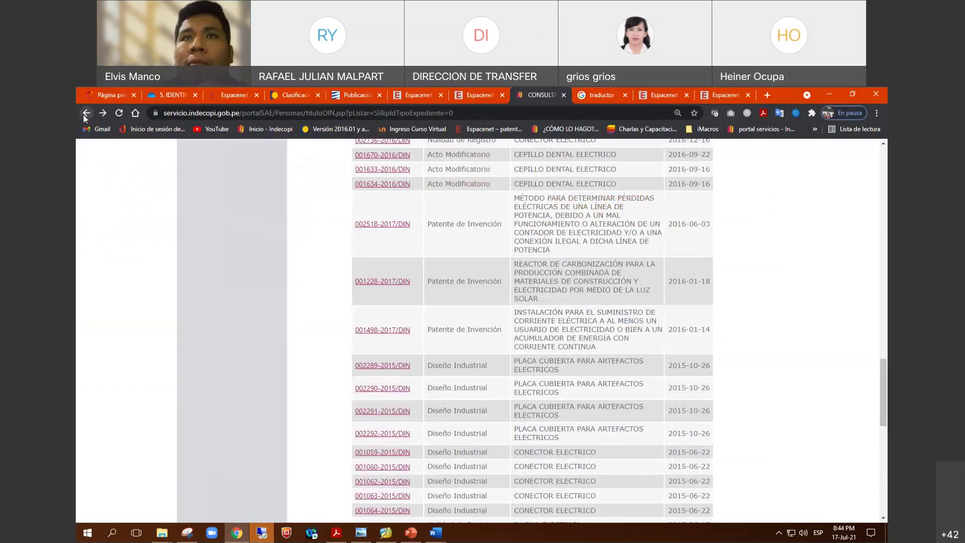
Step: Append 'motor' after 'electric' in the Título o Denominación field
scroll(209, 360, "up", 20)
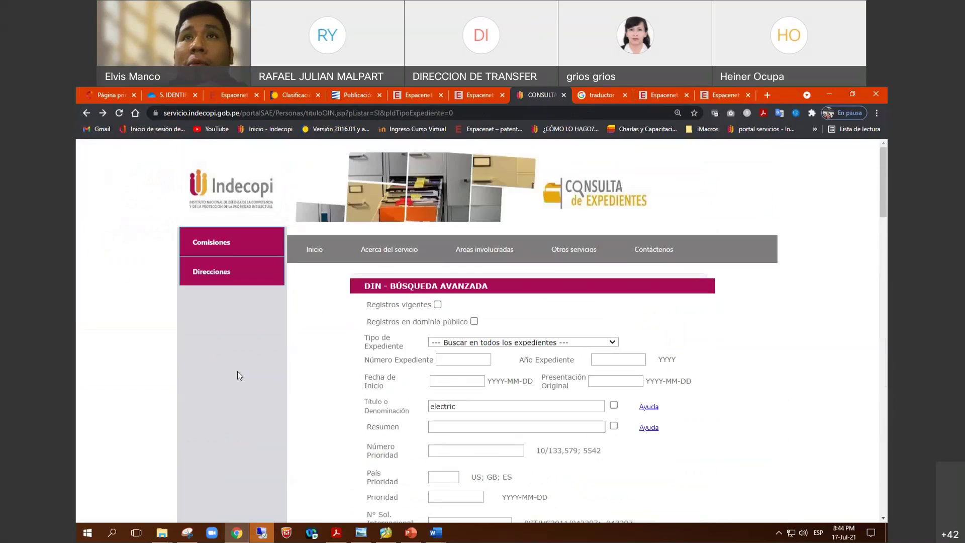
left_click(480, 408)
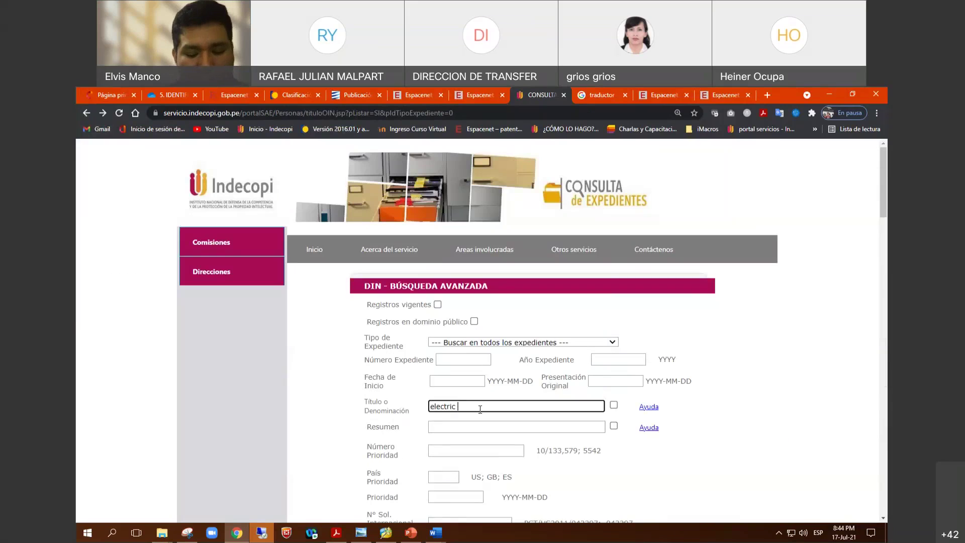
type("motor")
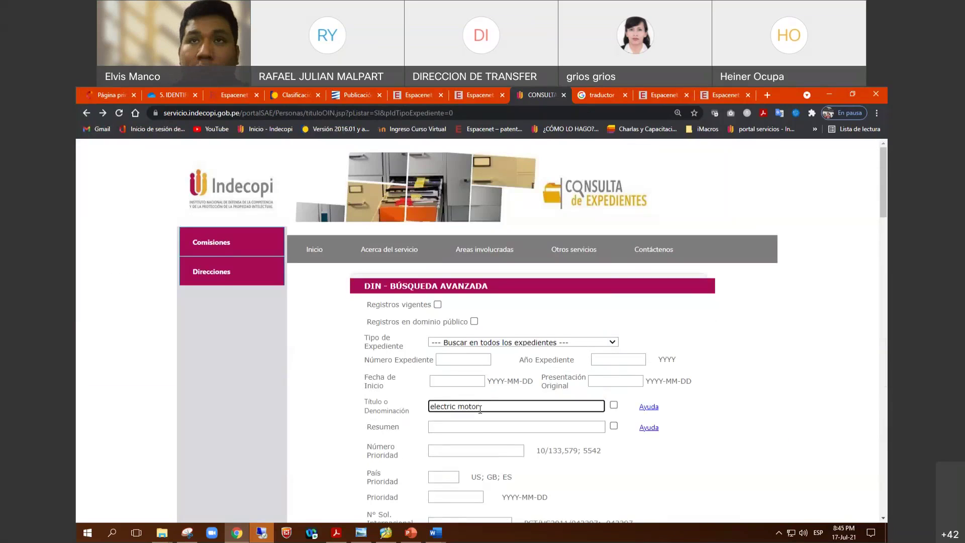
scroll(480, 409, "down", 7)
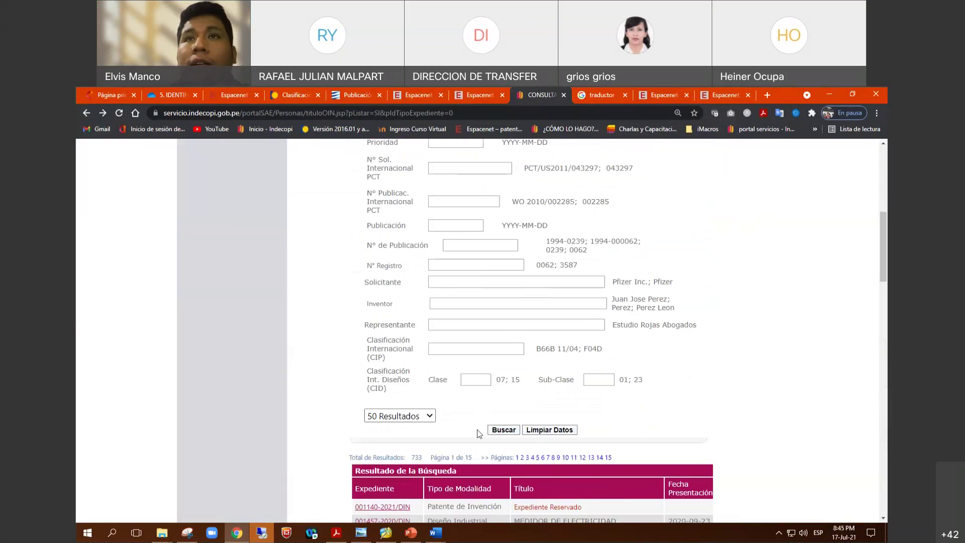
Step: Rerun the search and browse the 1176 results, marking SCOOTER A MOTOR and MEDIDOR DE ELECTRICIDAD titles
left_click(498, 435)
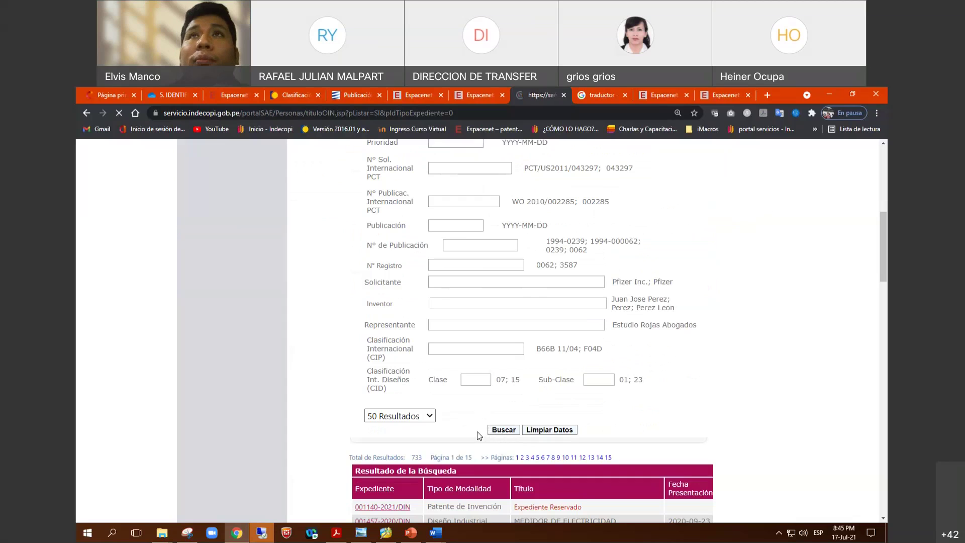
scroll(491, 421, "down", 6)
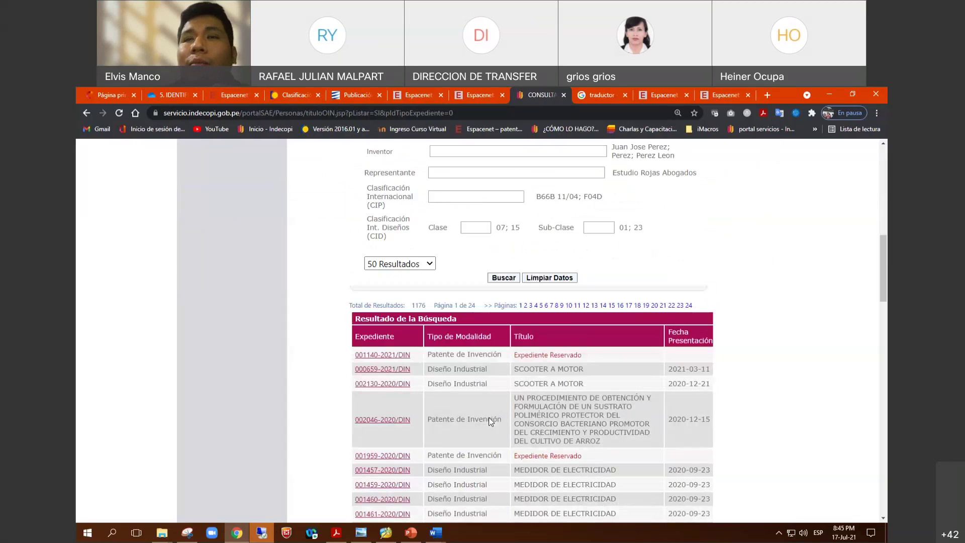
scroll(489, 418, "down", 1)
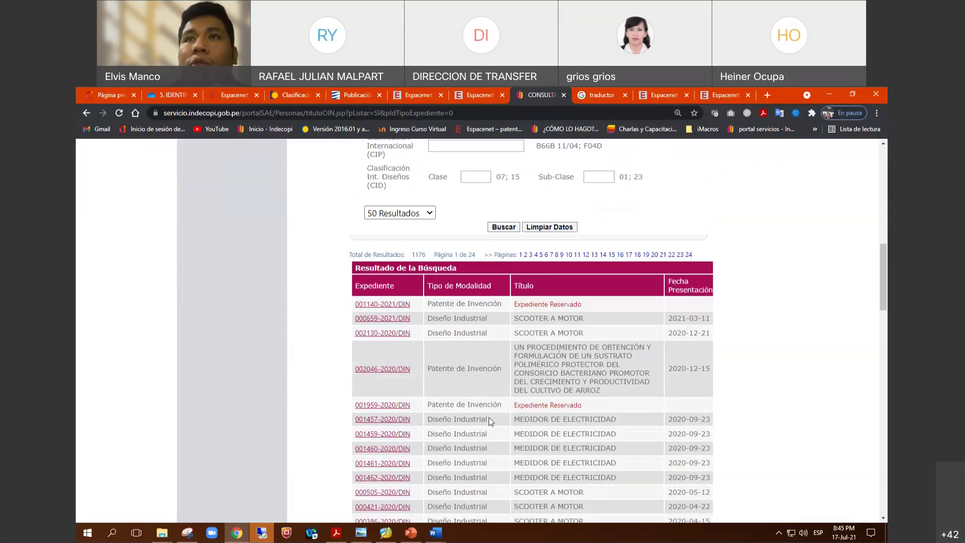
scroll(490, 421, "up", 1)
left_click_drag(514, 368, 578, 370)
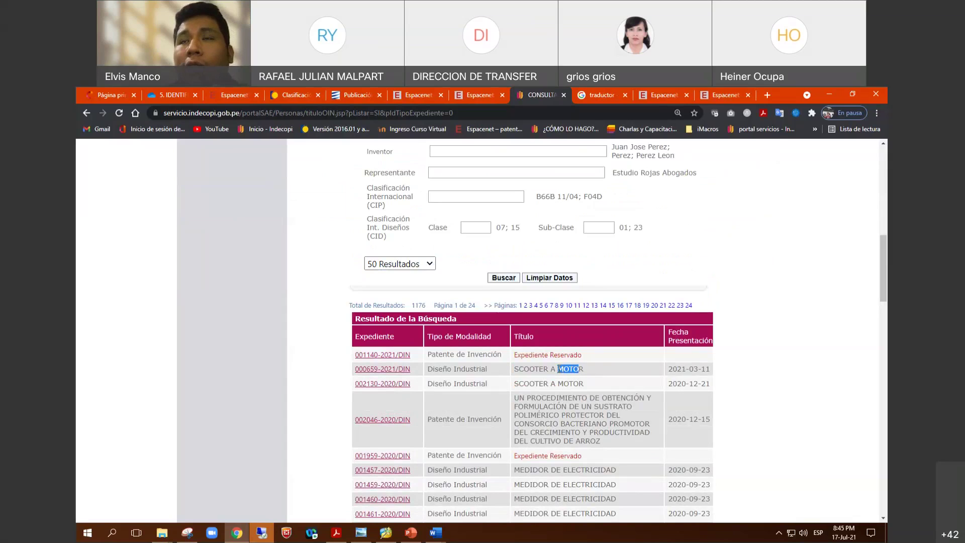
double_click(558, 371)
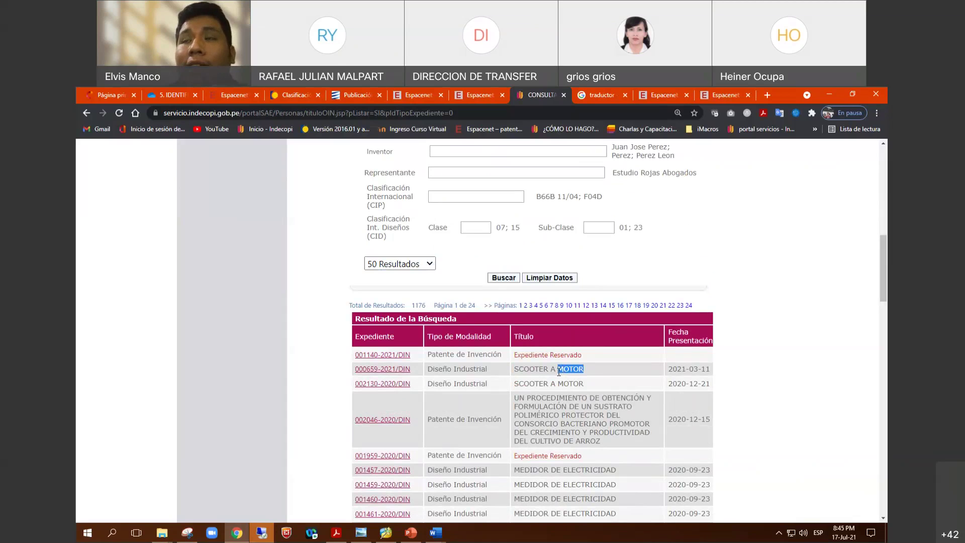
scroll(551, 394, "down", 4)
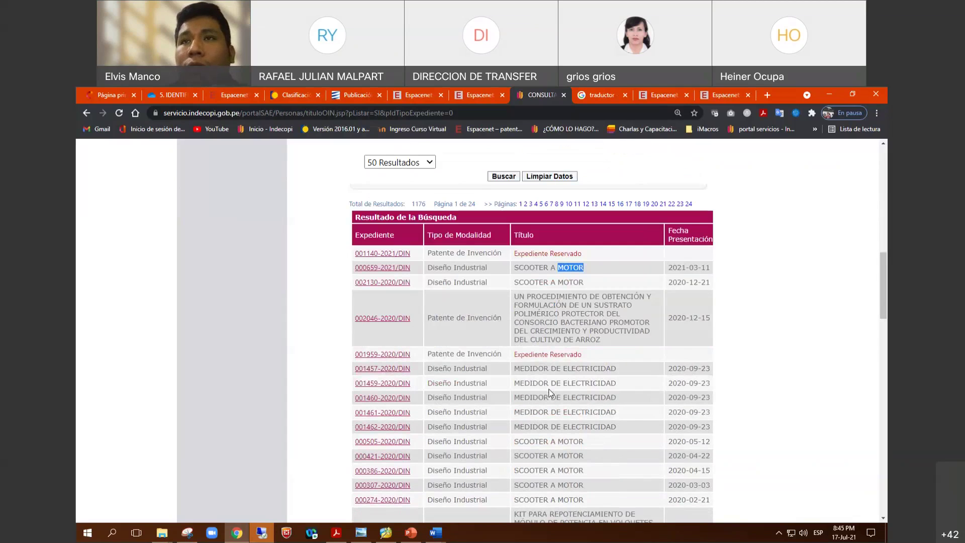
left_click_drag(564, 267, 600, 267)
left_click_drag(559, 340, 579, 340)
scroll(558, 364, "up", 1)
scroll(553, 372, "up", 15)
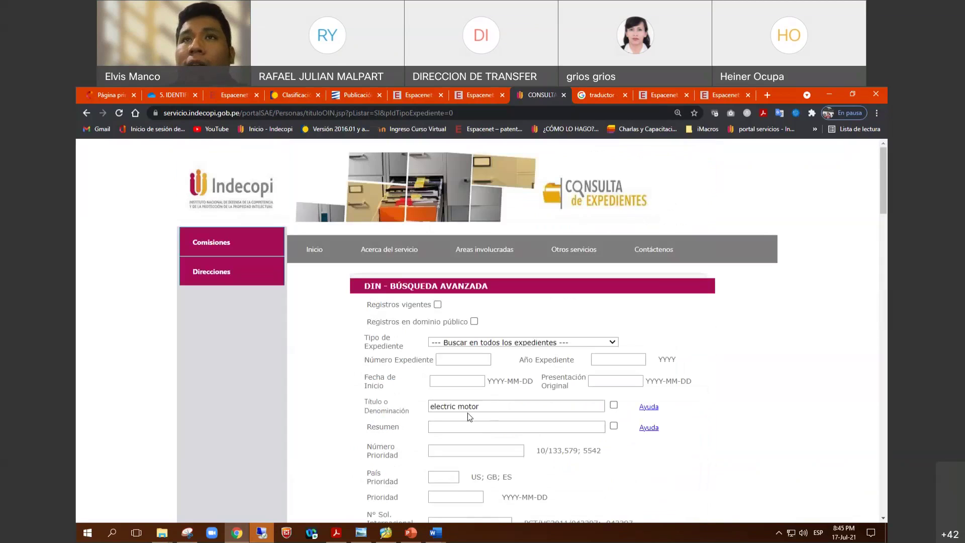
Step: Insert AND between the words and search titles for 'electric AND motor'
left_click(458, 407)
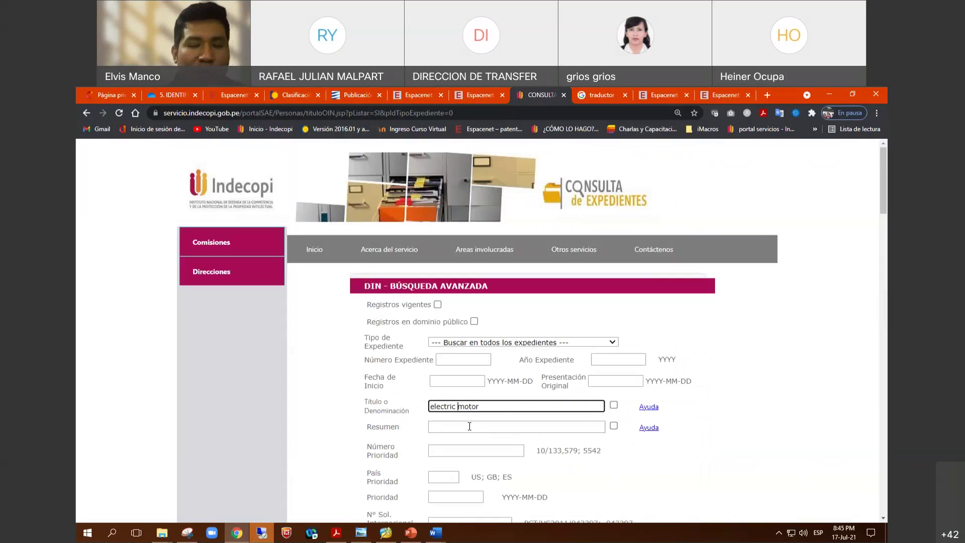
type("AND")
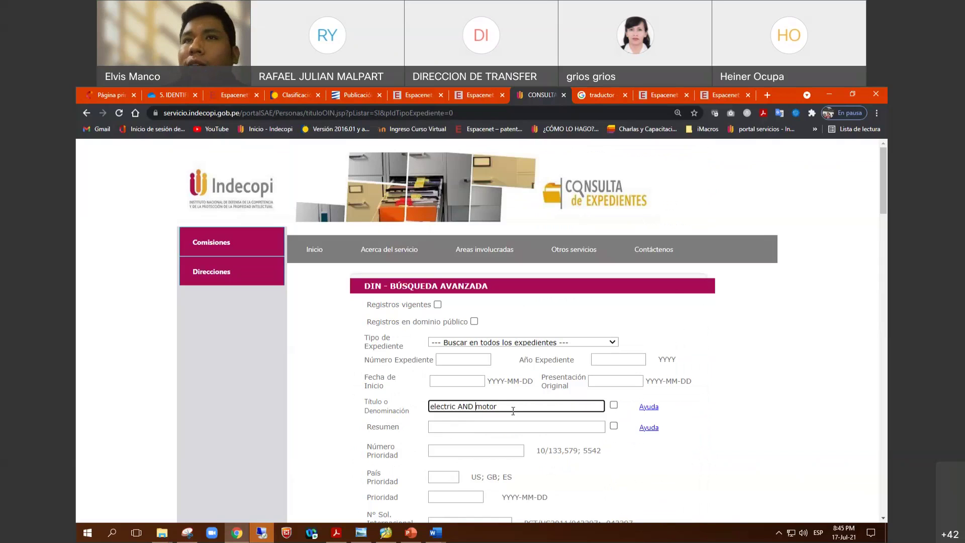
scroll(527, 408, "down", 2)
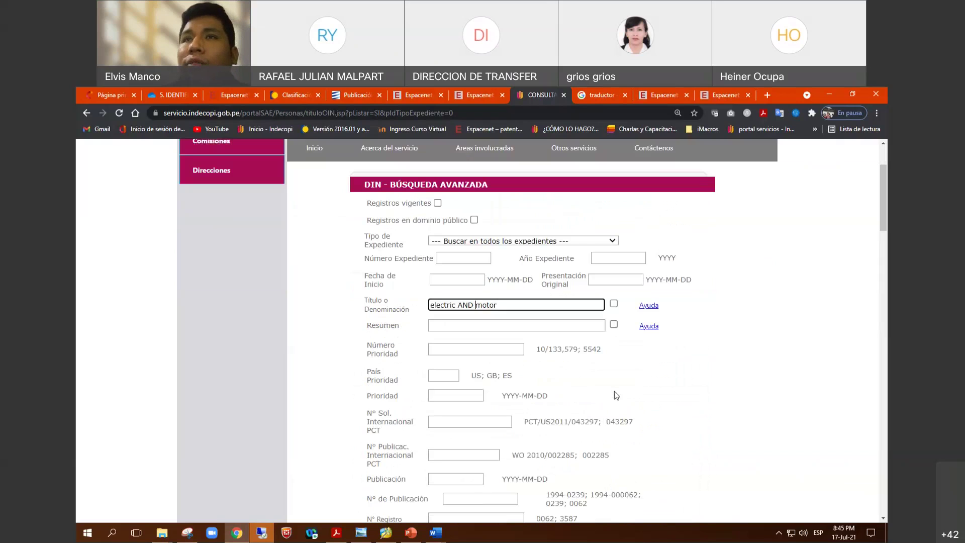
scroll(617, 395, "down", 6)
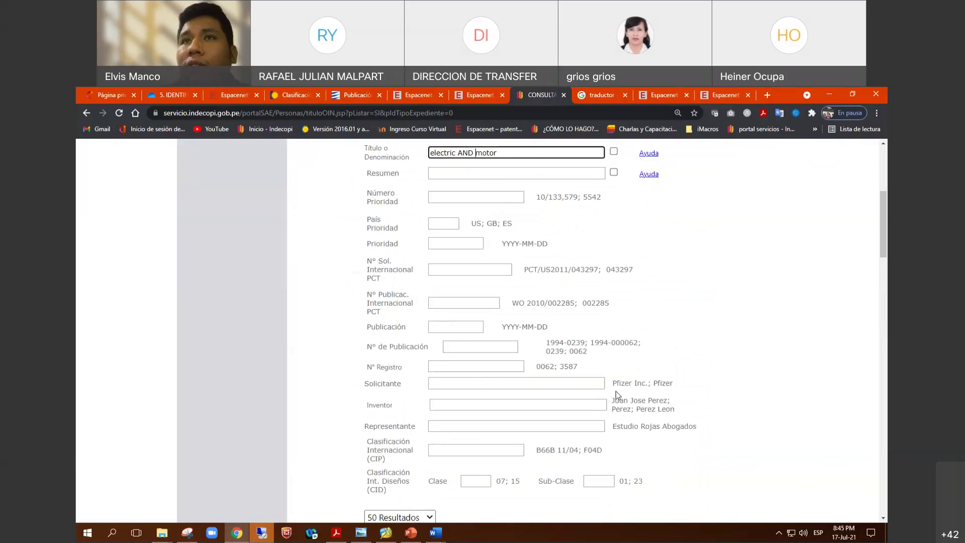
left_click(496, 383)
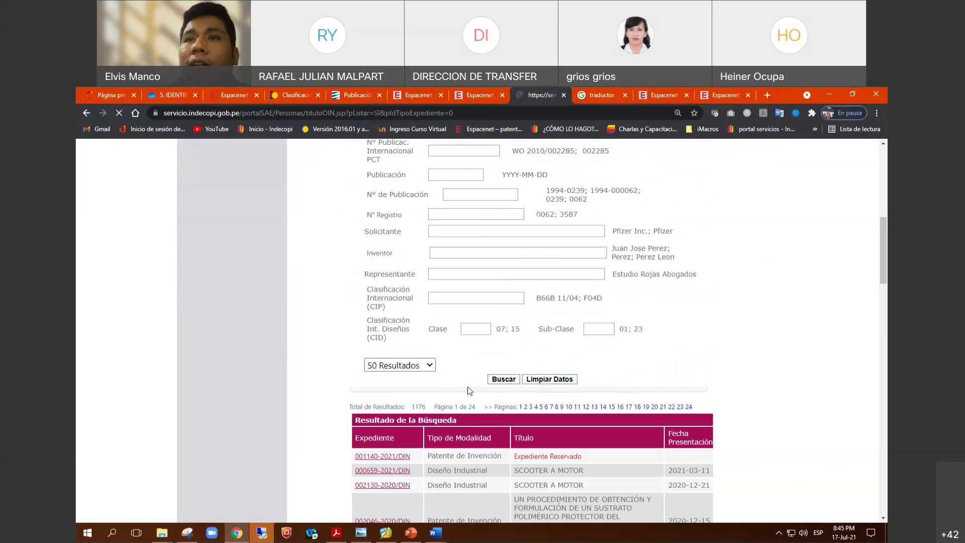
scroll(504, 255, "down", 3)
left_click_drag(505, 254, 409, 258)
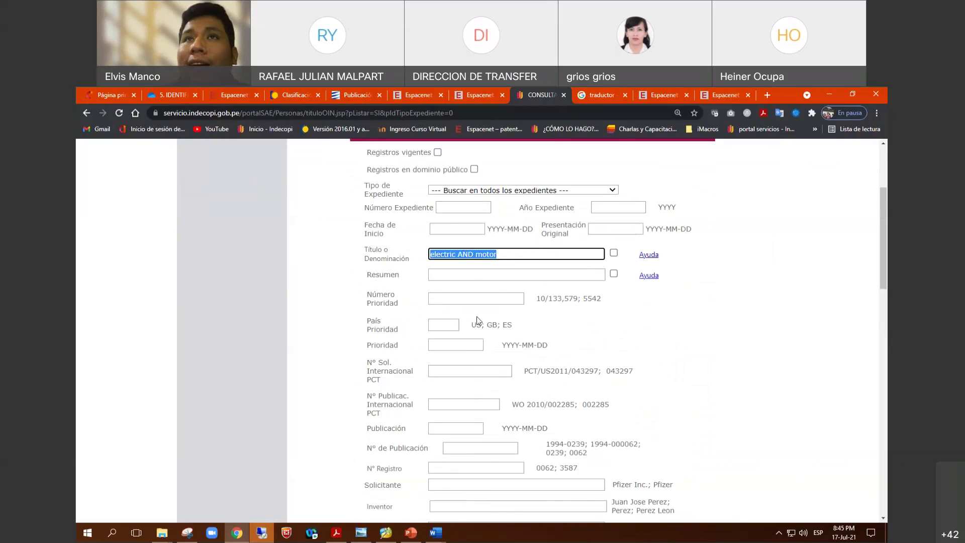
scroll(451, 273, "down", 10)
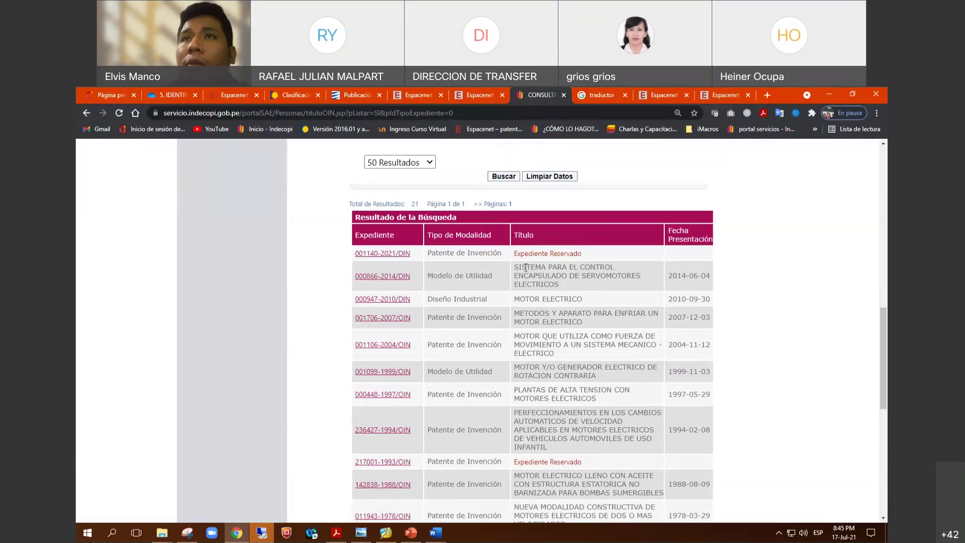
left_click_drag(514, 267, 632, 275)
left_click(578, 269)
left_click_drag(518, 284, 577, 298)
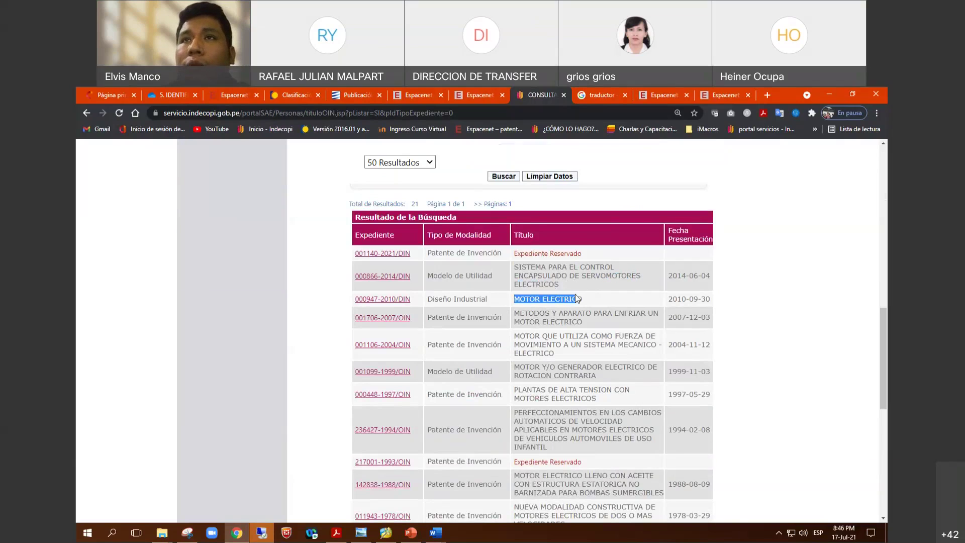
scroll(547, 301, "down", 1)
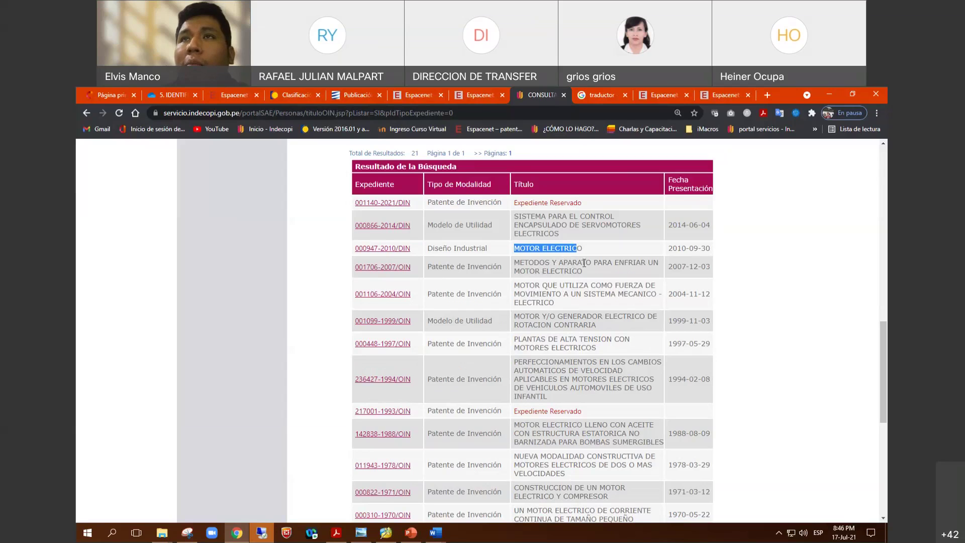
left_click_drag(519, 271, 564, 272)
scroll(565, 272, "down", 1)
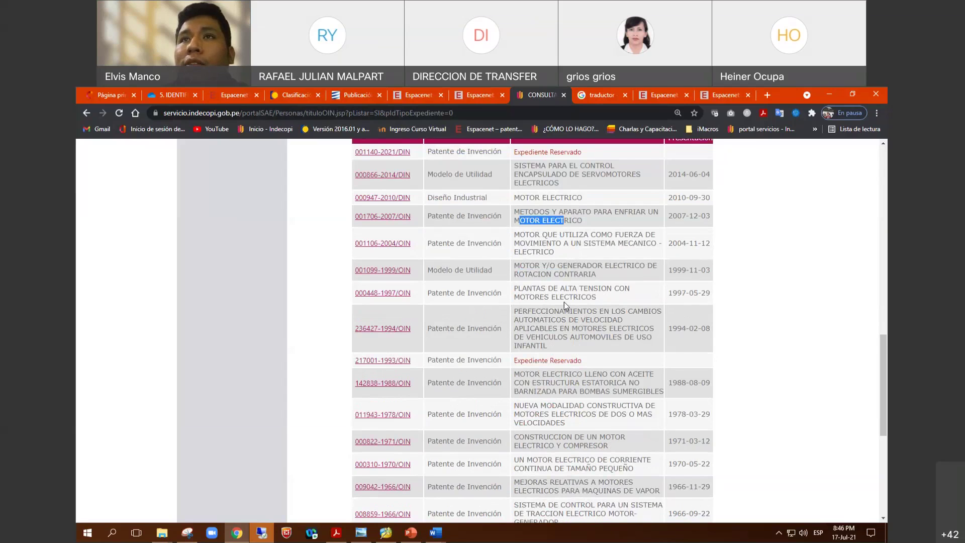
scroll(564, 301, "down", 1)
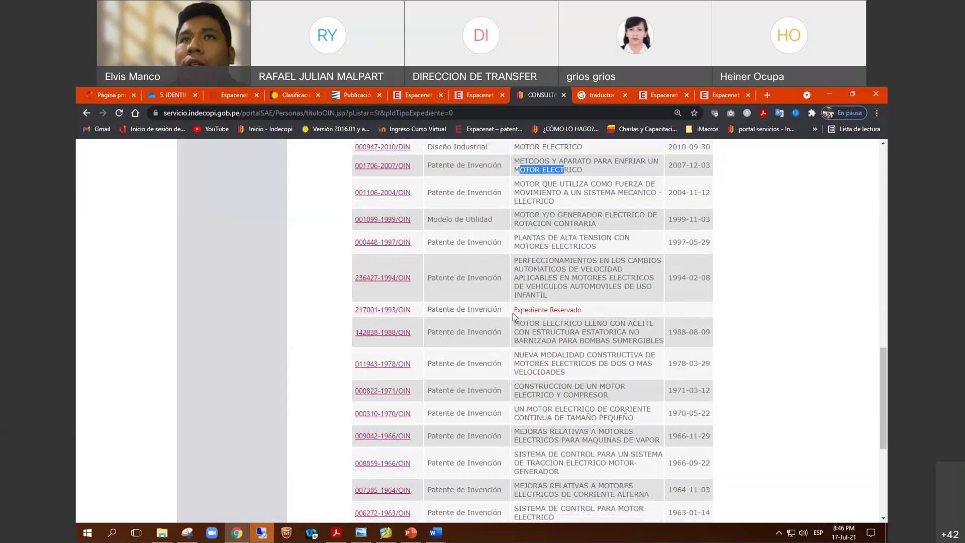
left_click_drag(518, 323, 565, 331)
scroll(565, 331, "down", 2)
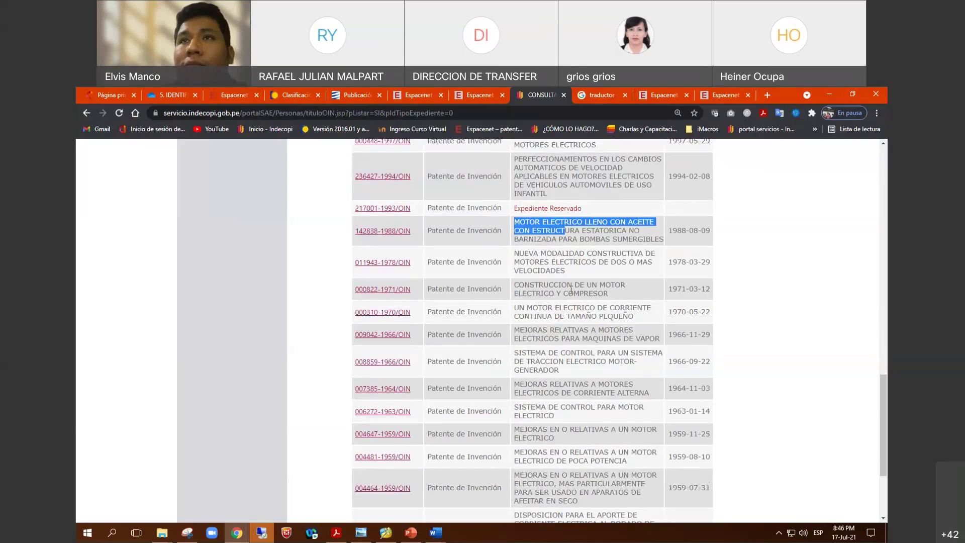
left_click(583, 234)
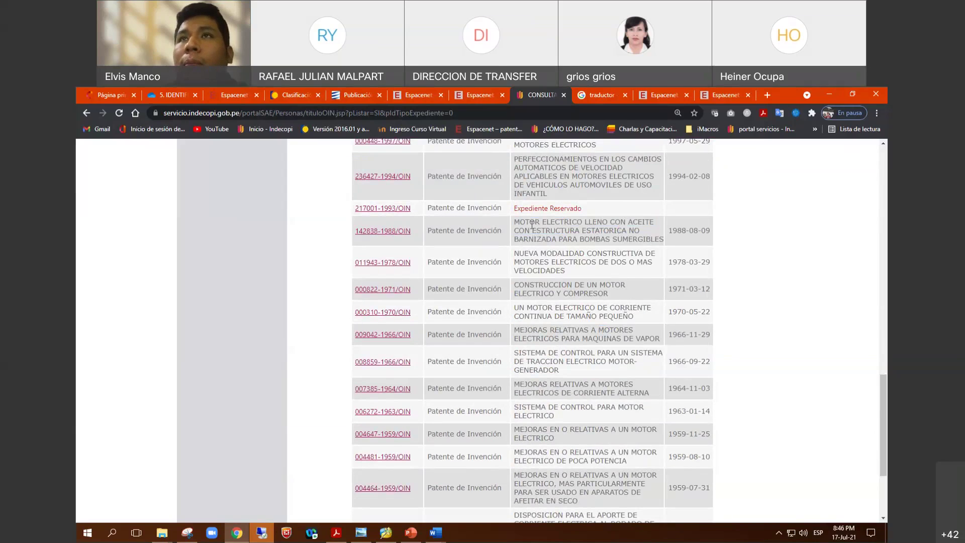
scroll(604, 375, "up", 15)
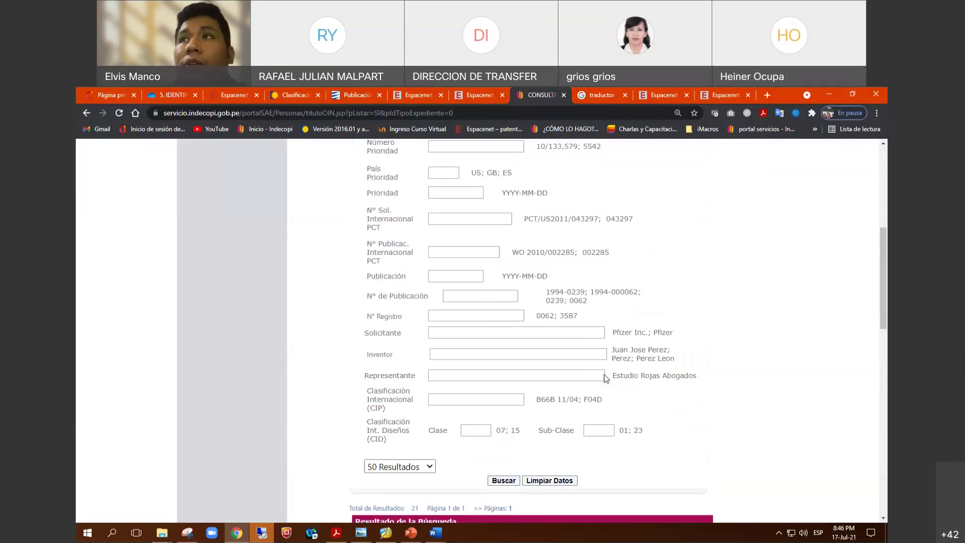
Step: Select and delete the 'electric AND motor' title term, leaving the title field empty
scroll(604, 375, "down", 3)
scroll(608, 312, "up", 2)
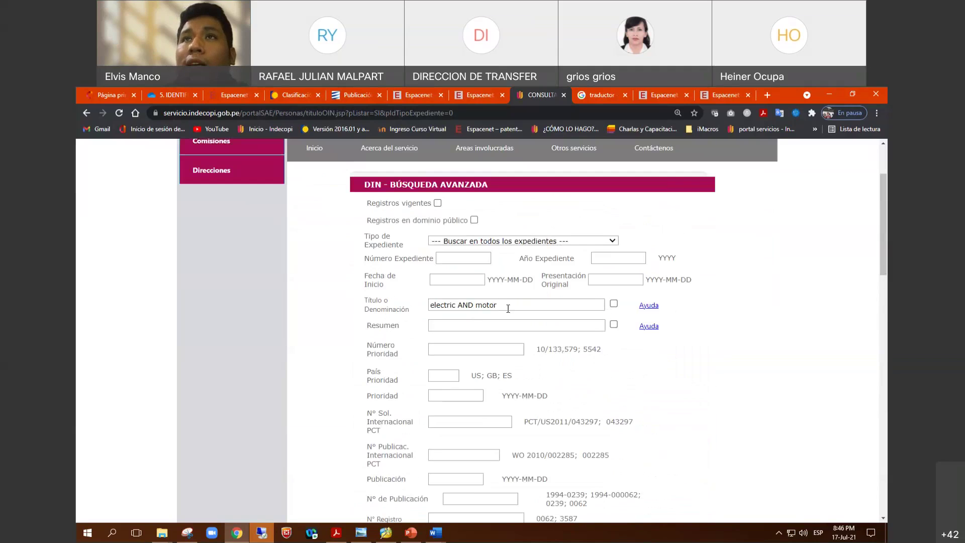
left_click_drag(473, 307, 460, 307)
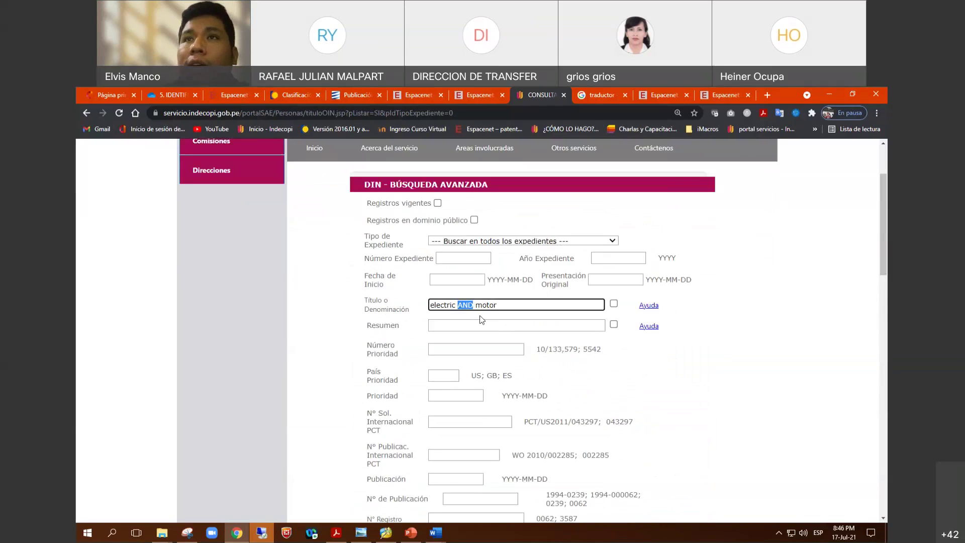
scroll(482, 309, "down", 1)
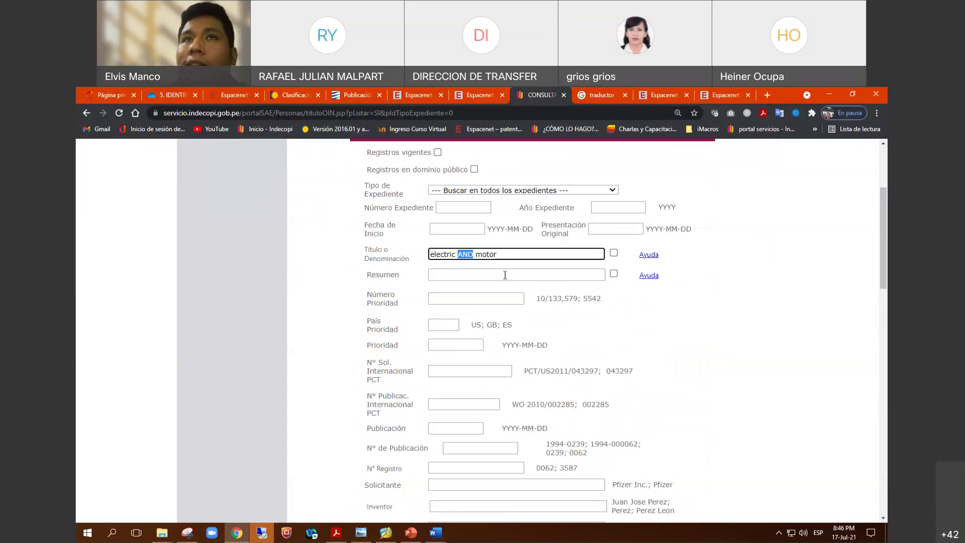
left_click_drag(499, 255, 422, 256)
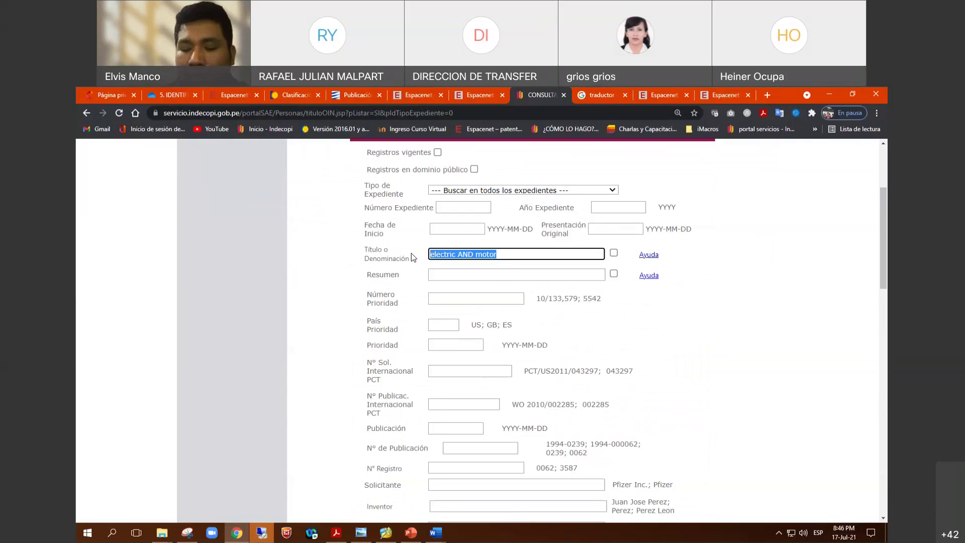
key("BackSpace")
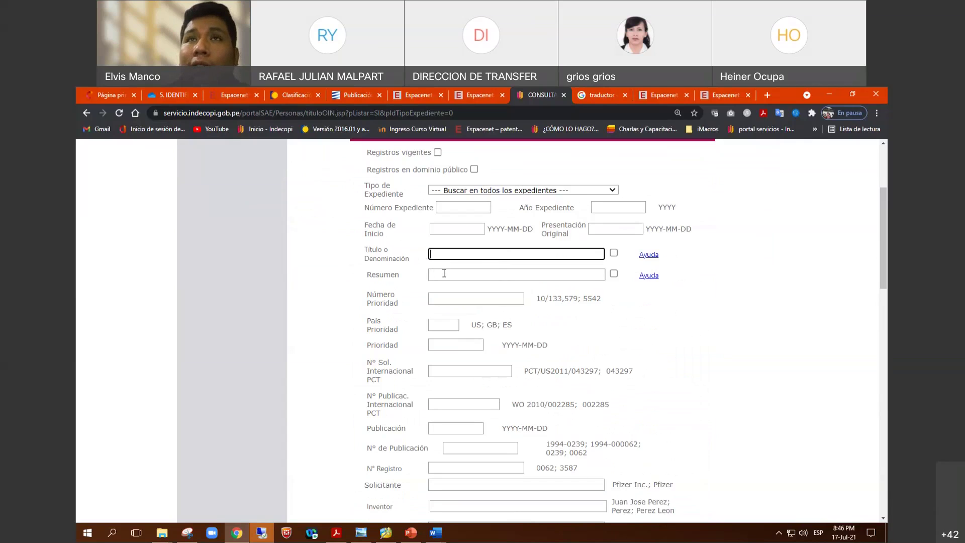
left_click(444, 273)
left_click(418, 263)
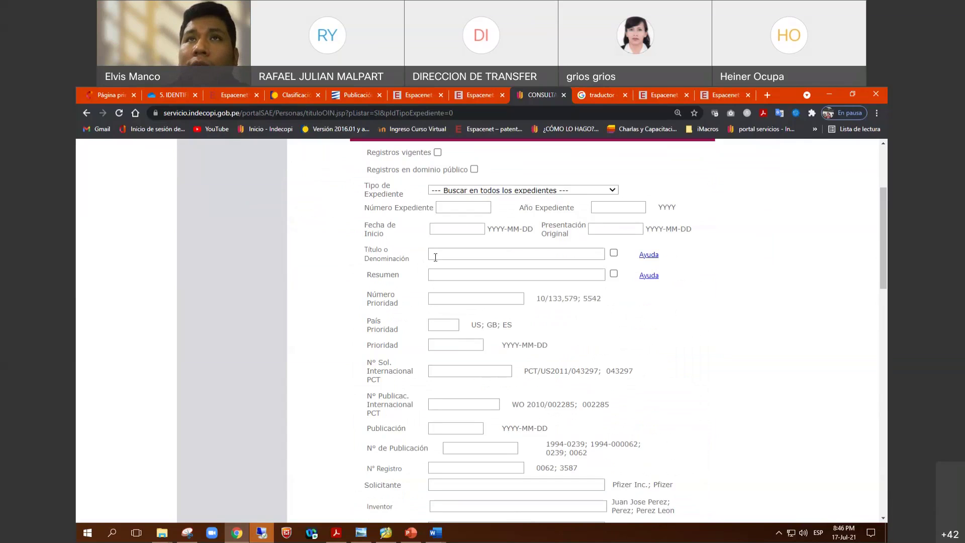
left_click(440, 255)
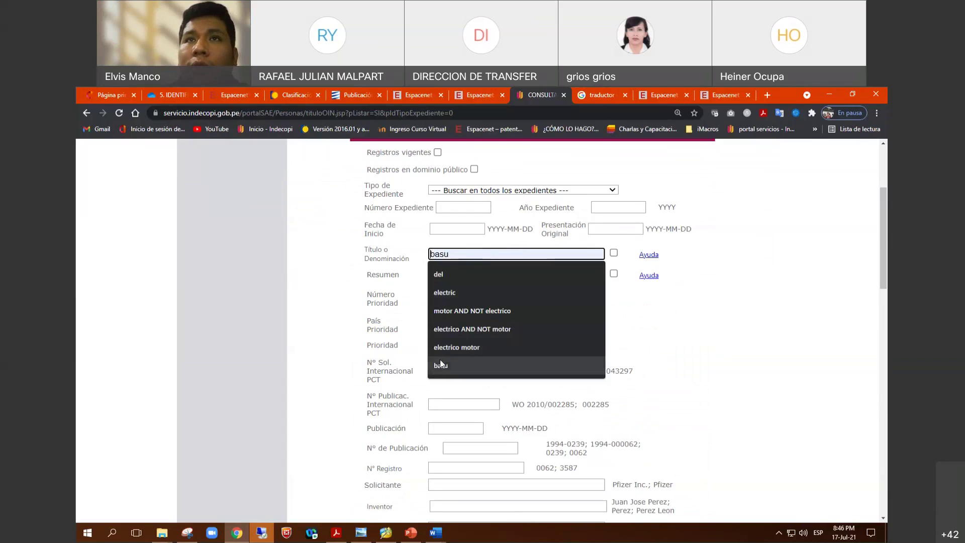
Step: Fill the title from the 'electrico motor' suggestion and trim it back to 'electric'
left_click(449, 347)
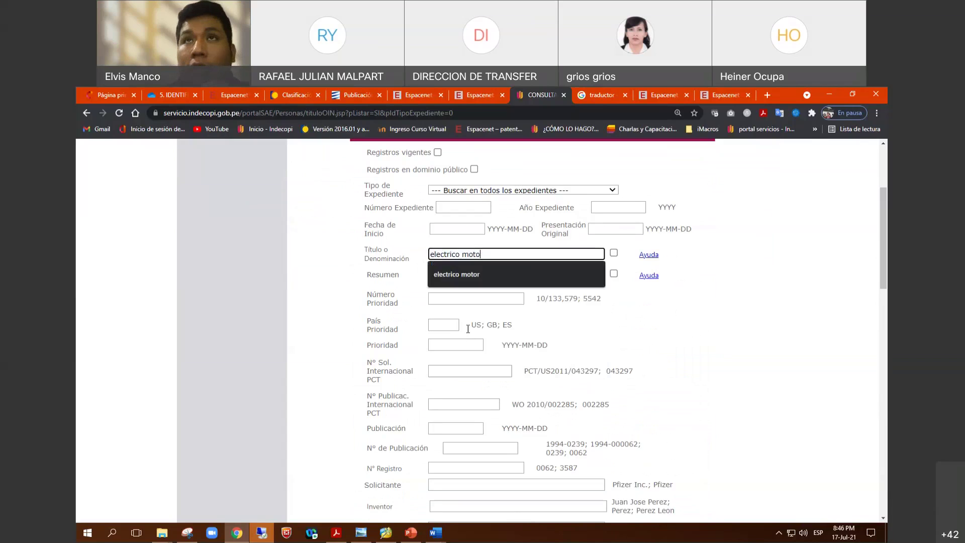
key("BackSpace")
key("BackSpace")
key("BackSpace")
key("BackSpace")
key("BackSpace")
key("BackSpace")
key("BackSpace")
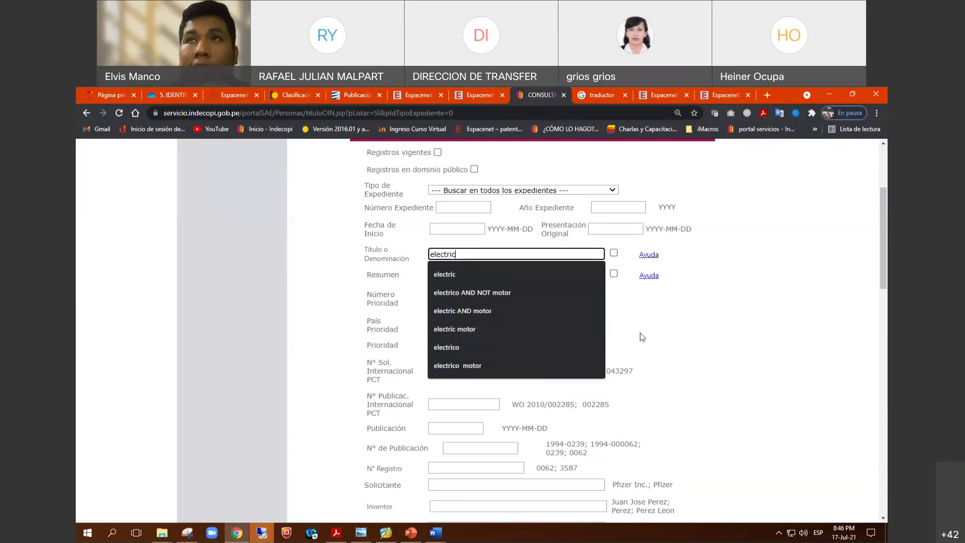
left_click(677, 318)
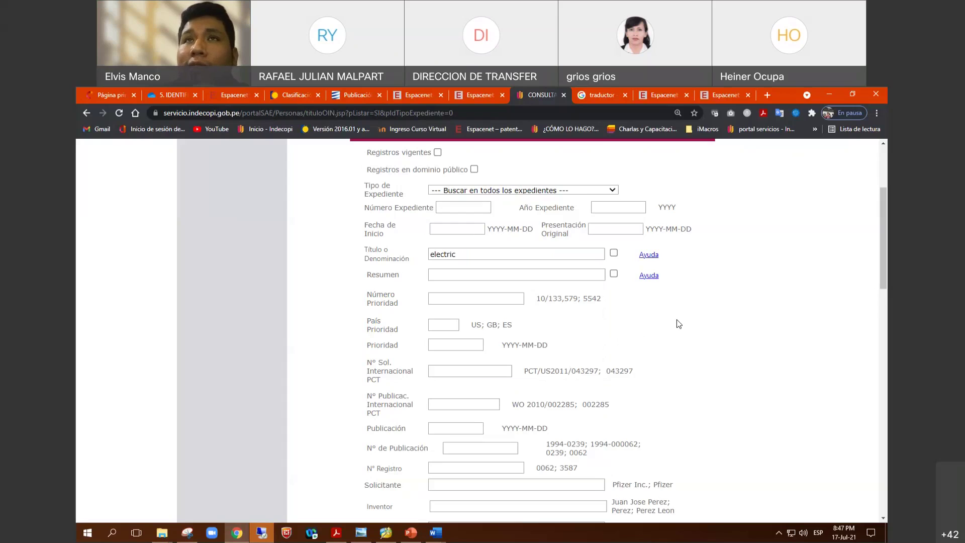
Step: Enter 'auto' as the abstract (Resumen) search term
left_click(472, 274)
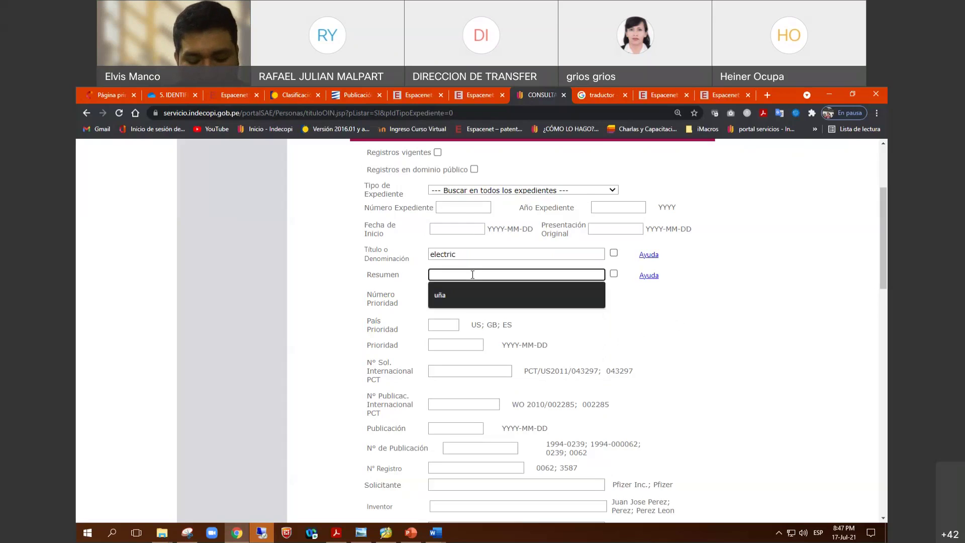
type("auto")
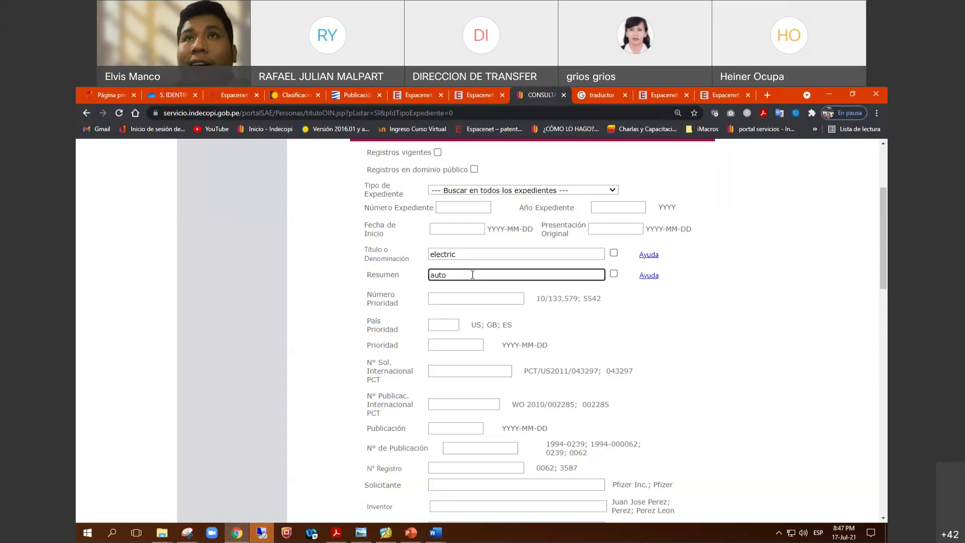
scroll(472, 274, "down", 4)
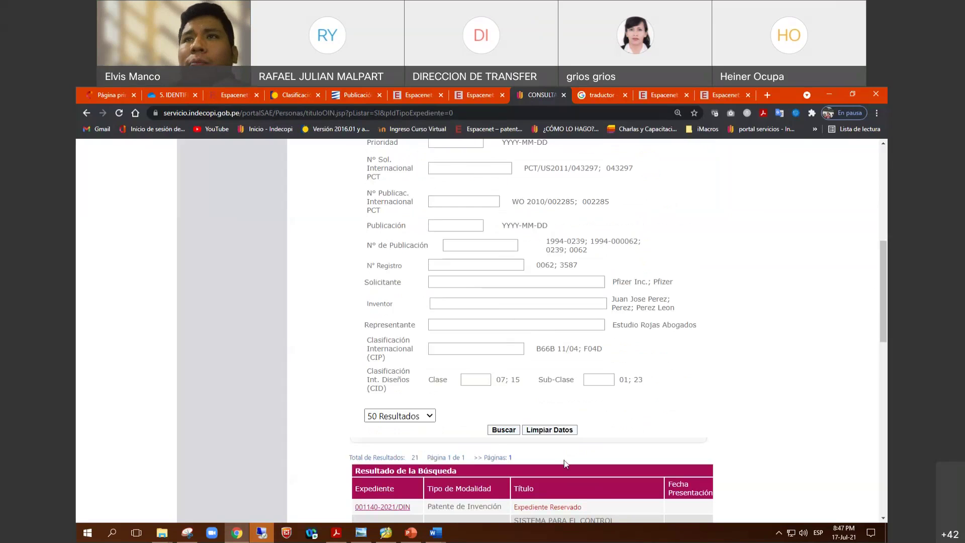
left_click(503, 430)
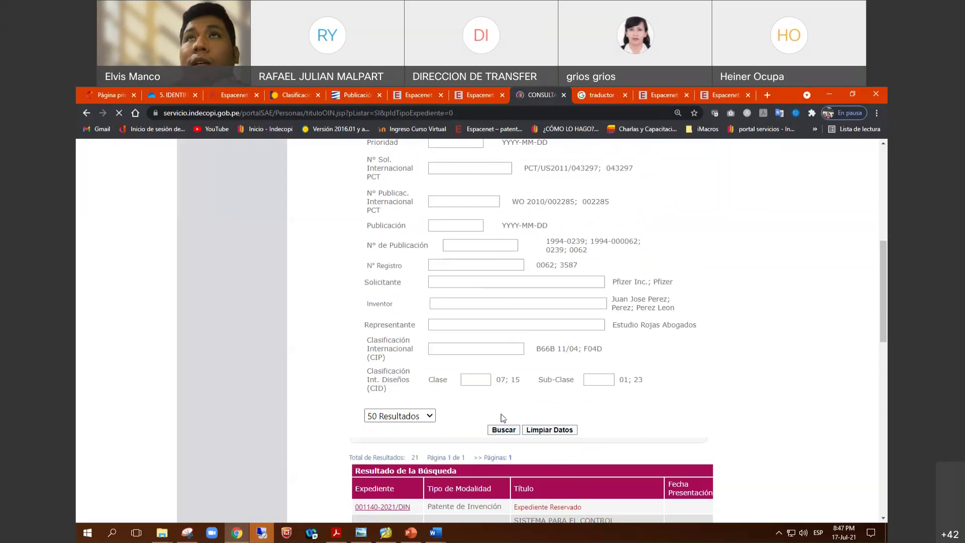
scroll(502, 411, "down", 7)
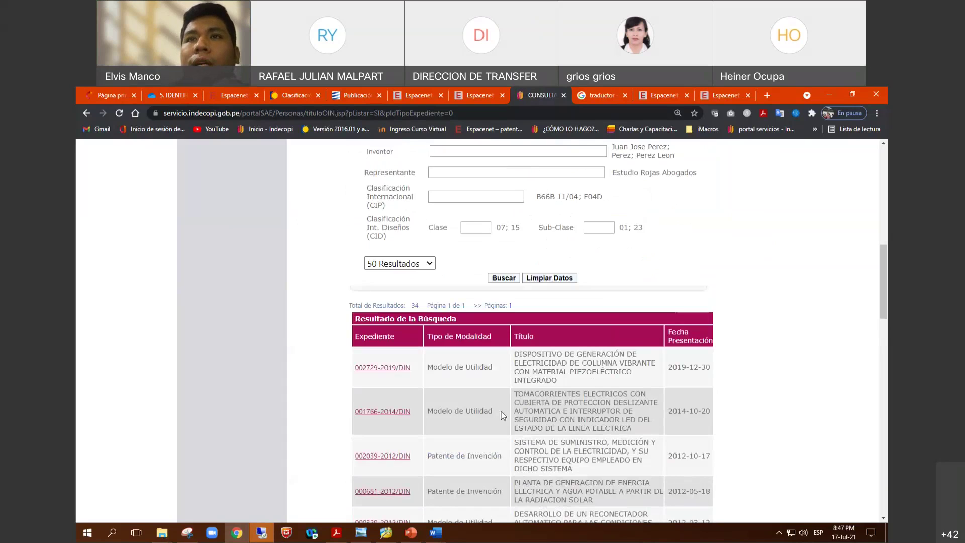
scroll(502, 411, "down", 1)
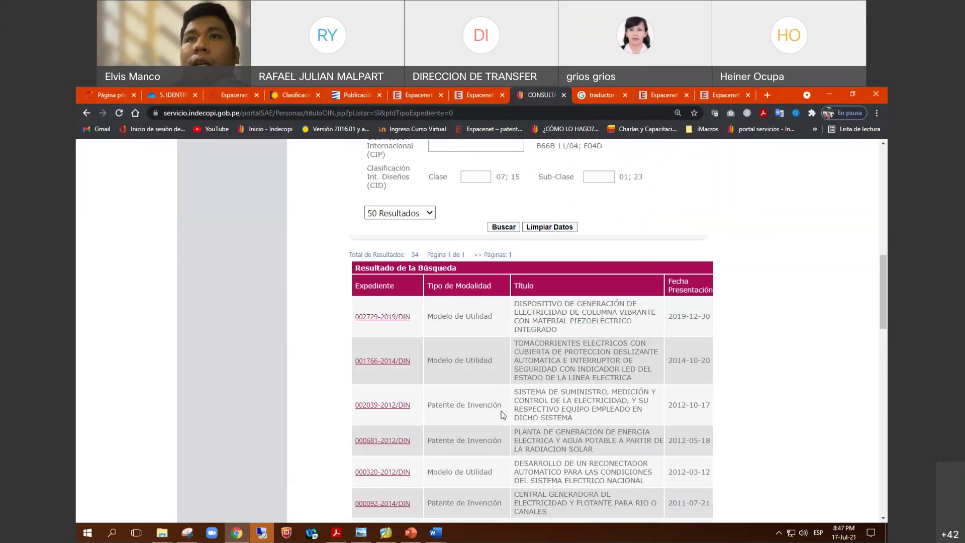
double_click(527, 314)
left_click(520, 316)
left_click_drag(513, 313, 551, 313)
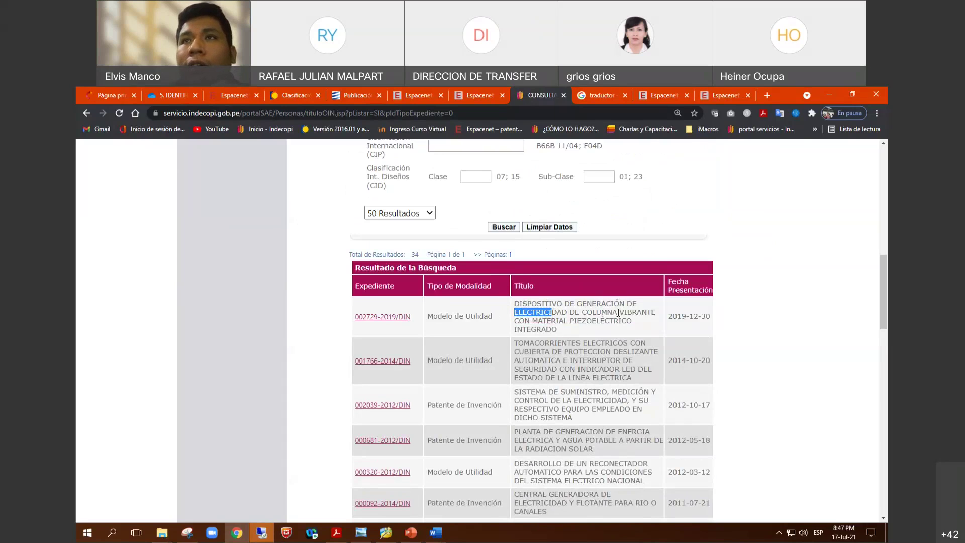
scroll(599, 330, "up", 10)
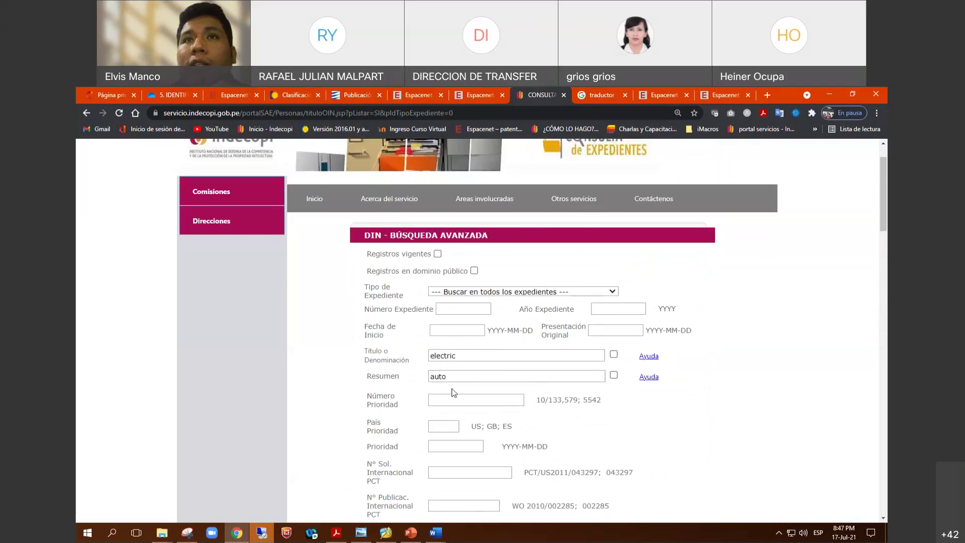
scroll(454, 385, "down", 10)
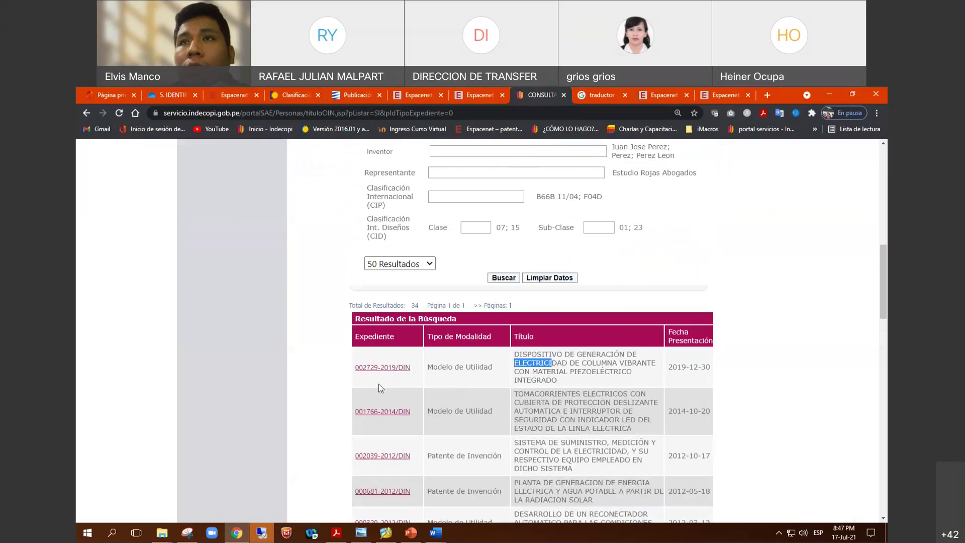
middle_click(397, 371)
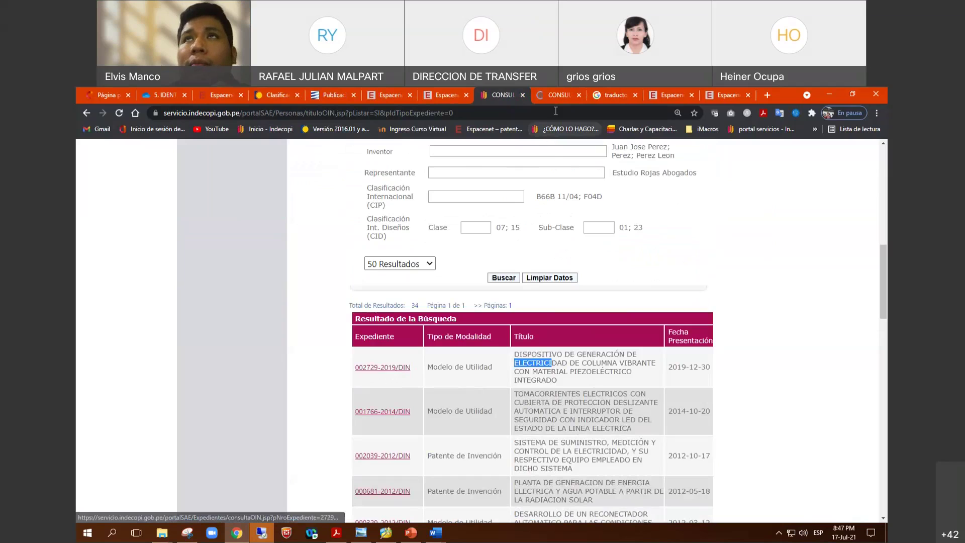
left_click(560, 96)
left_click(660, 320)
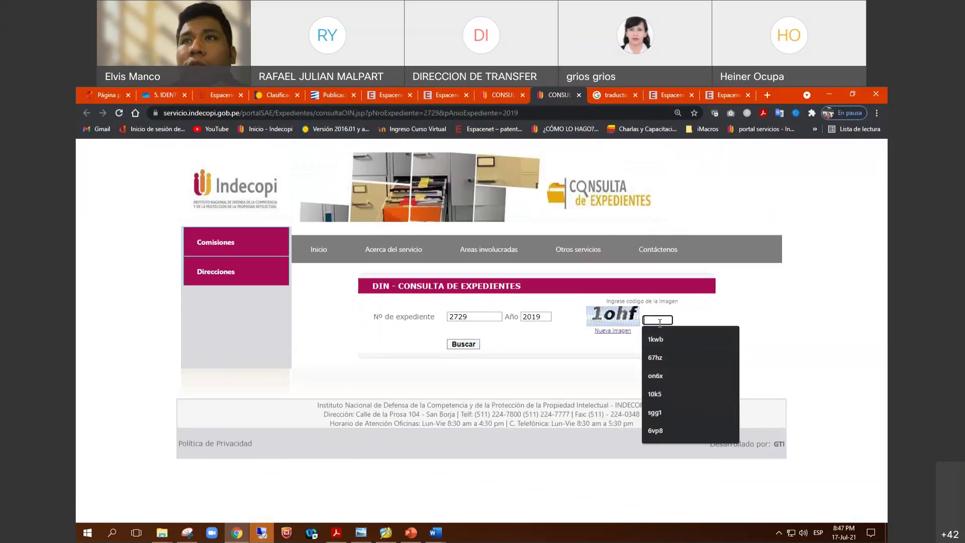
type("10hf")
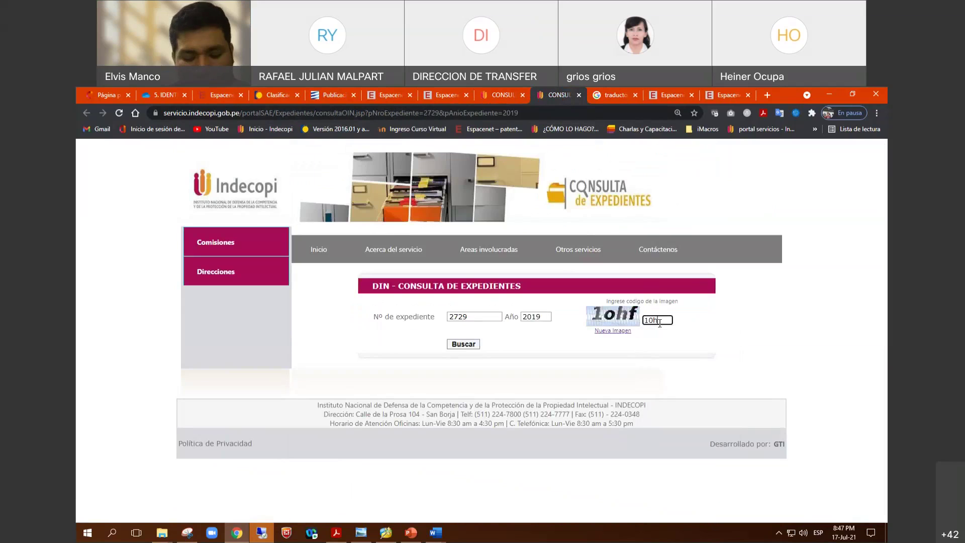
left_click(459, 344)
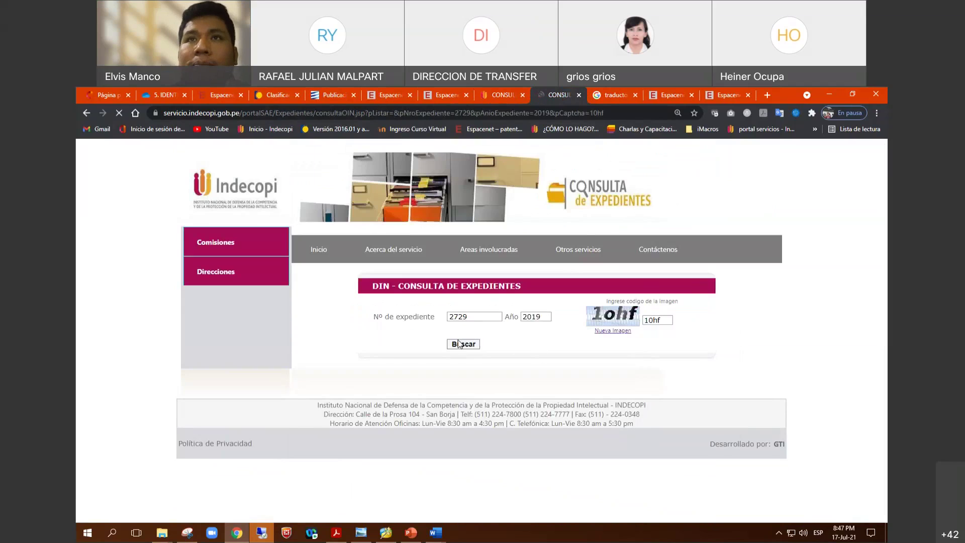
Step: Replace the rejected captcha with the new code and resubmit to display the record
left_click(653, 320)
double_click(649, 322)
type("1v")
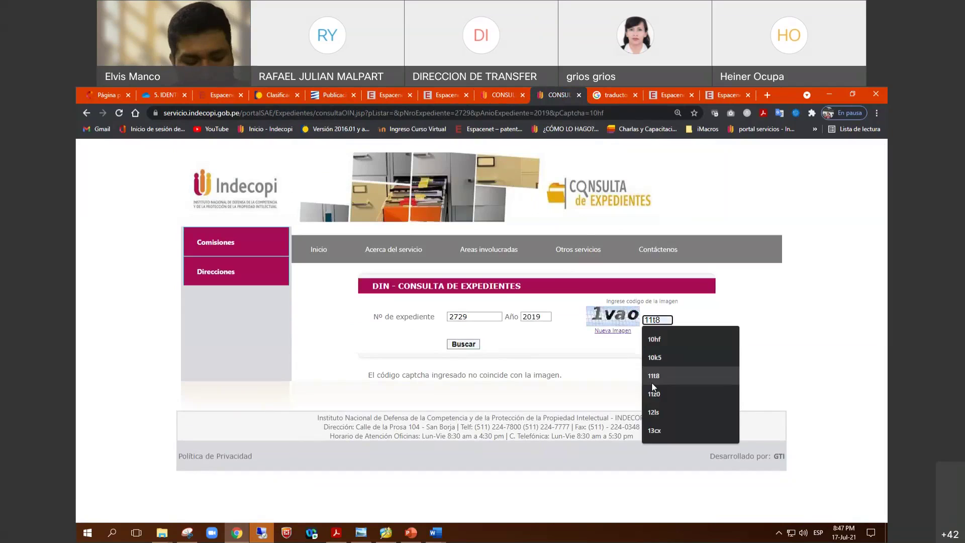
type("ao")
left_click(453, 347)
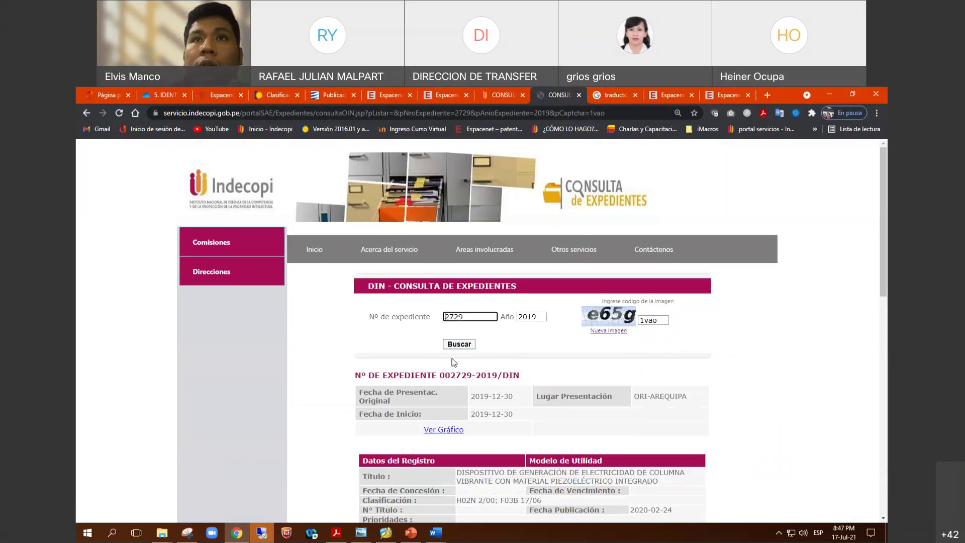
Step: Search the page for 'aut', replacing 'mot', and highlight 'autopistas' in the abstract
scroll(454, 362, "down", 4)
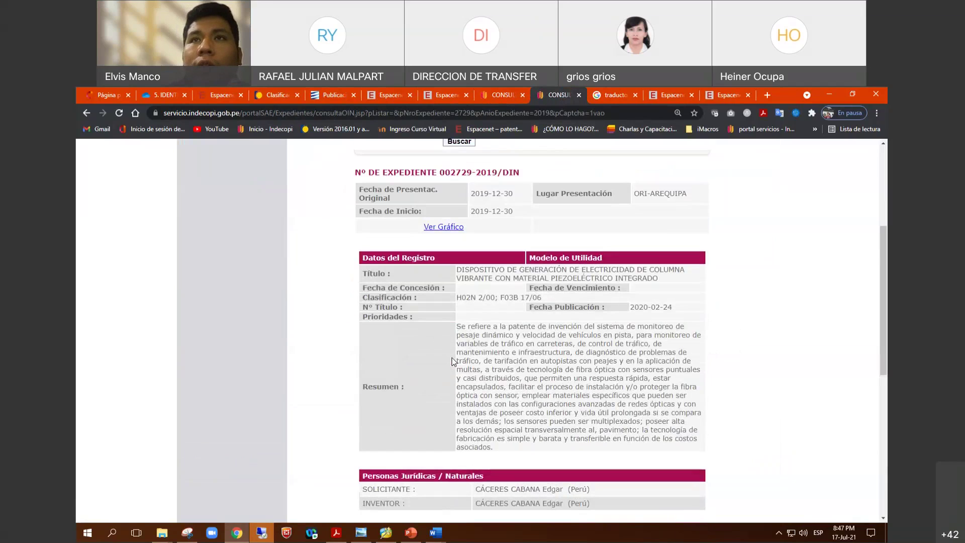
key("ctrl+f")
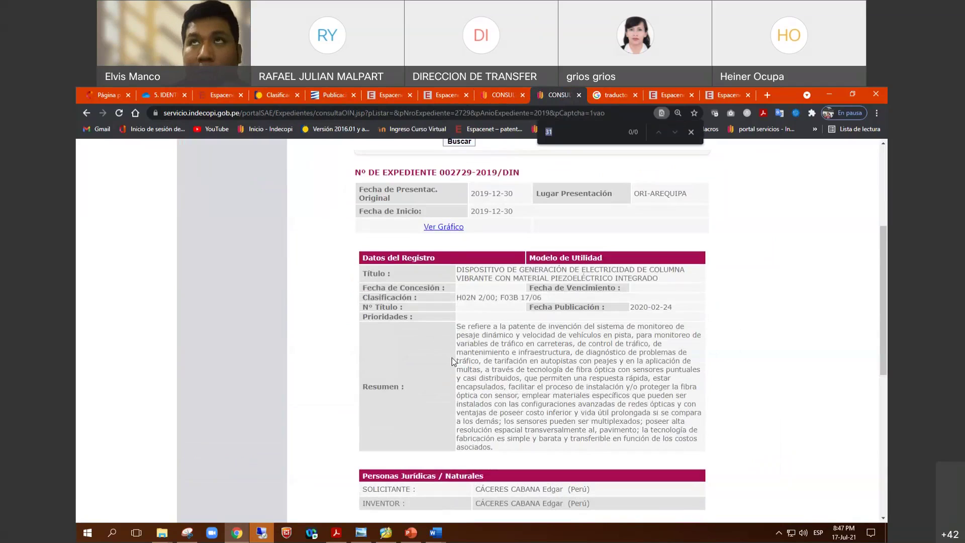
type("mot")
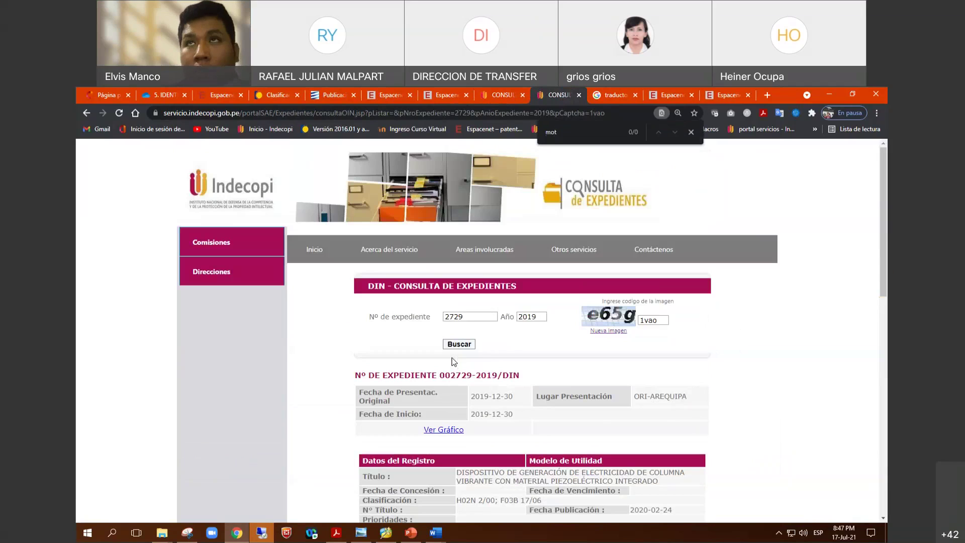
left_click_drag(571, 134, 520, 144)
type("aut")
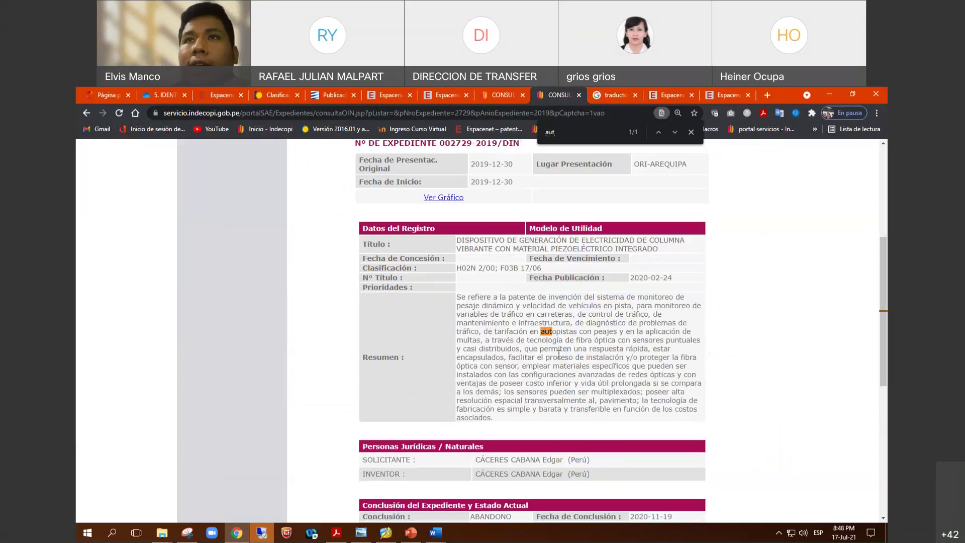
left_click_drag(541, 331, 579, 332)
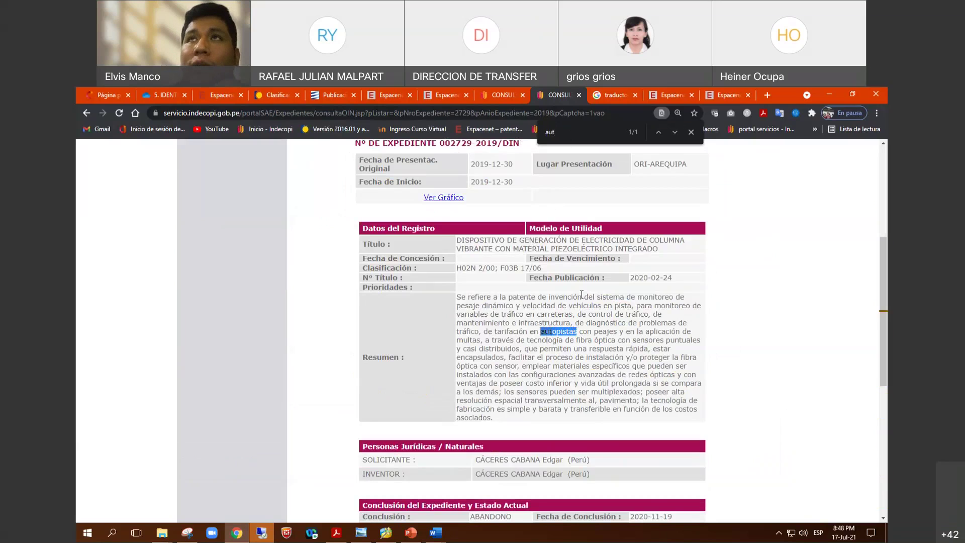
Step: Zoom the record page to 150% and keep reading the abstract
key("ctrl+plus")
key("ctrl+plus")
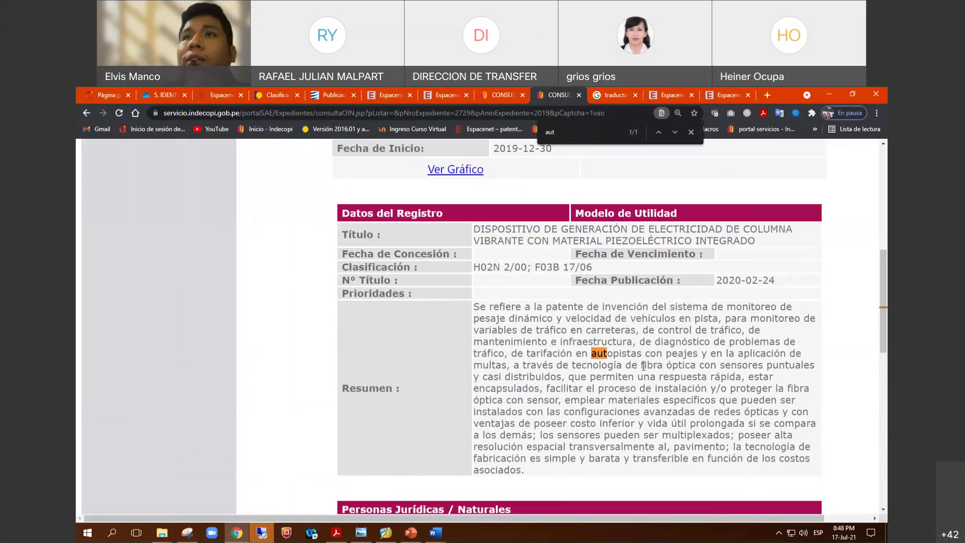
scroll(644, 365, "down", 1)
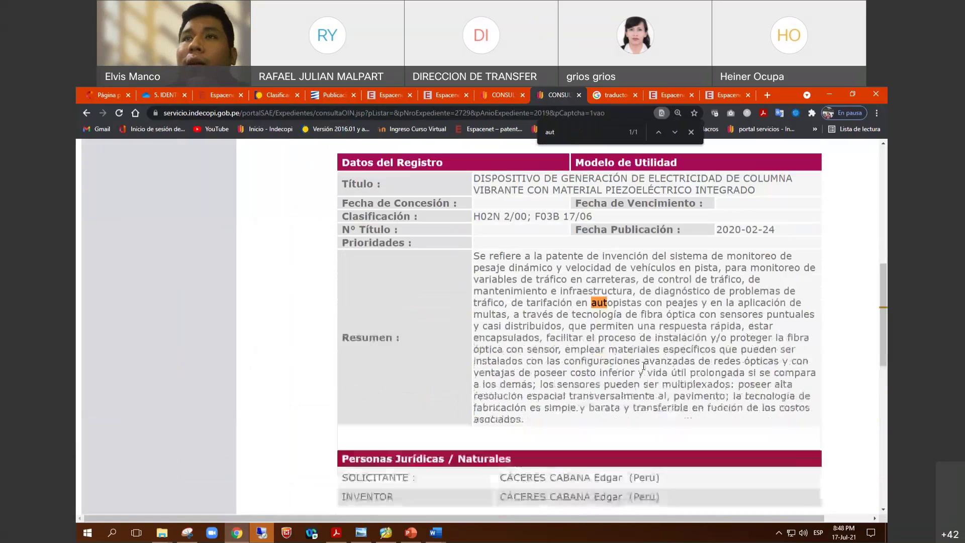
left_click_drag(591, 302, 642, 302)
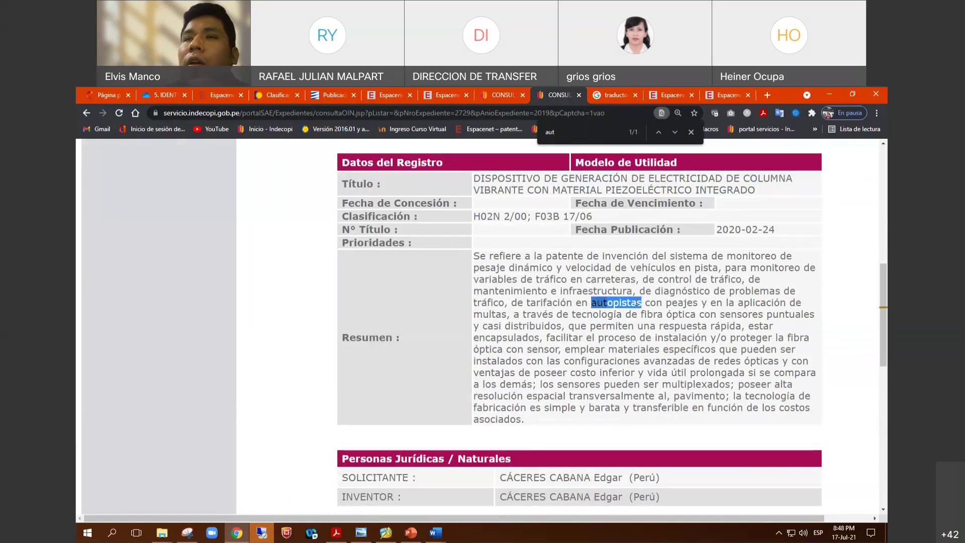
scroll(636, 301, "down", 2)
Step: Highlight the applicant and inventor entries and both ABANDONO rows in the conclusion
scroll(636, 300, "down", 3)
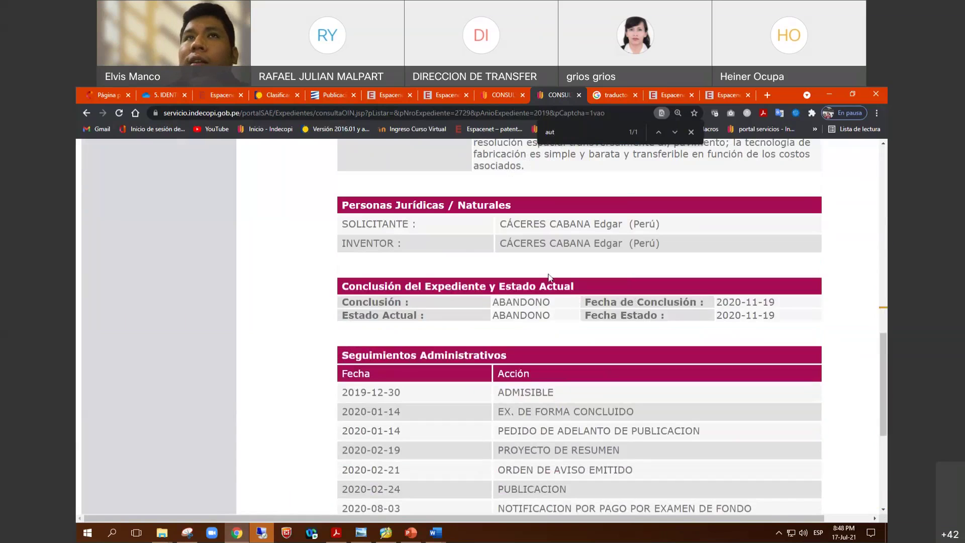
left_click_drag(356, 227, 407, 224)
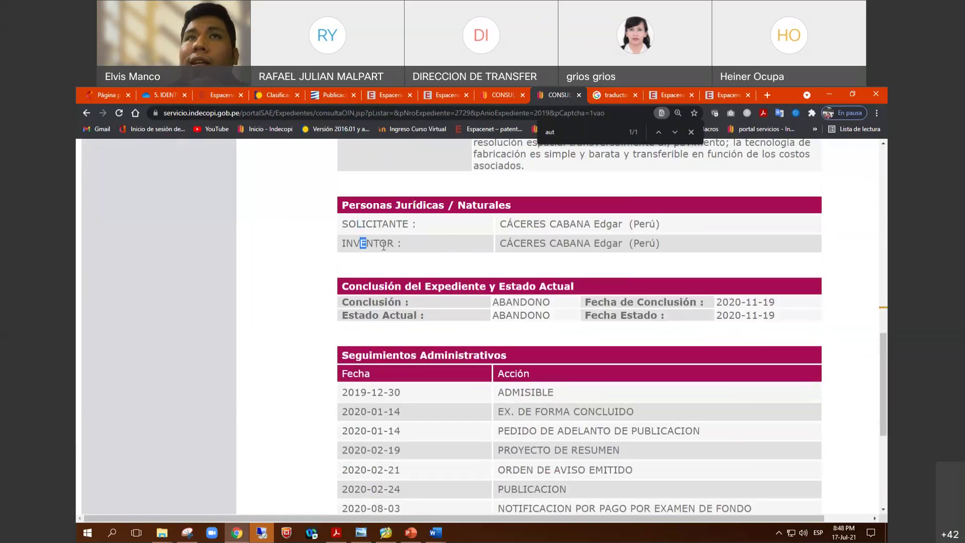
left_click_drag(360, 243, 386, 243)
scroll(541, 224, "down", 2)
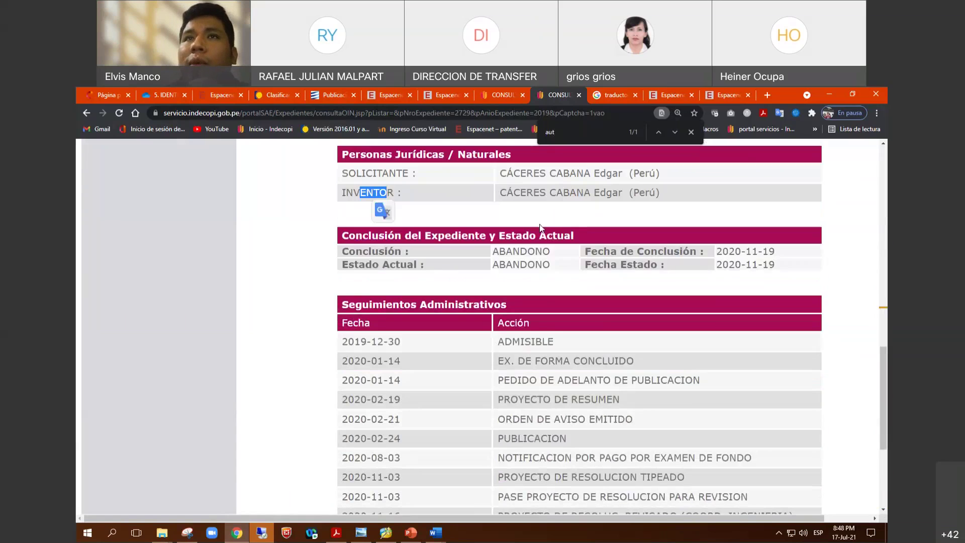
left_click_drag(493, 201, 550, 203)
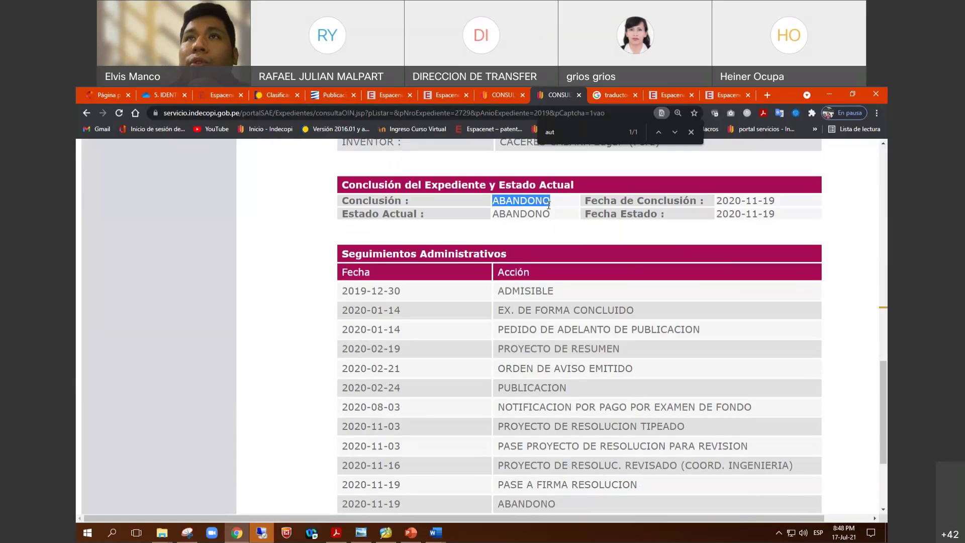
left_click_drag(492, 213, 555, 214)
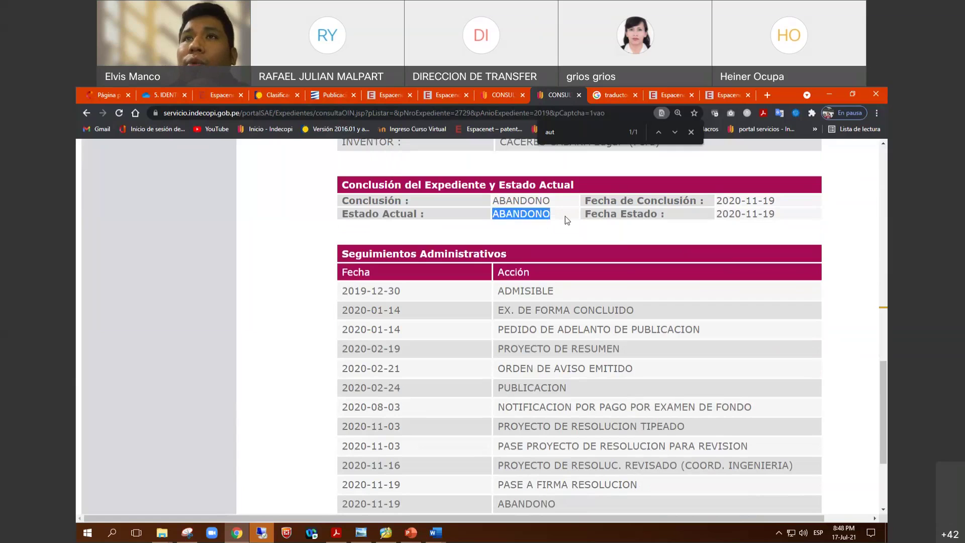
Step: Return to the DIN expedient search form and switch to PowerPoint
scroll(565, 217, "down", 4)
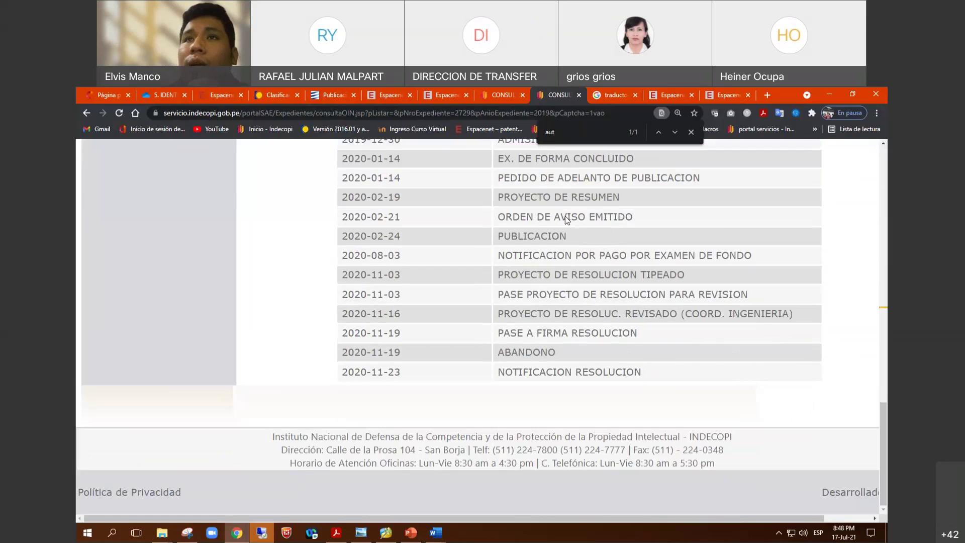
scroll(565, 216, "up", 6)
left_click(79, 117)
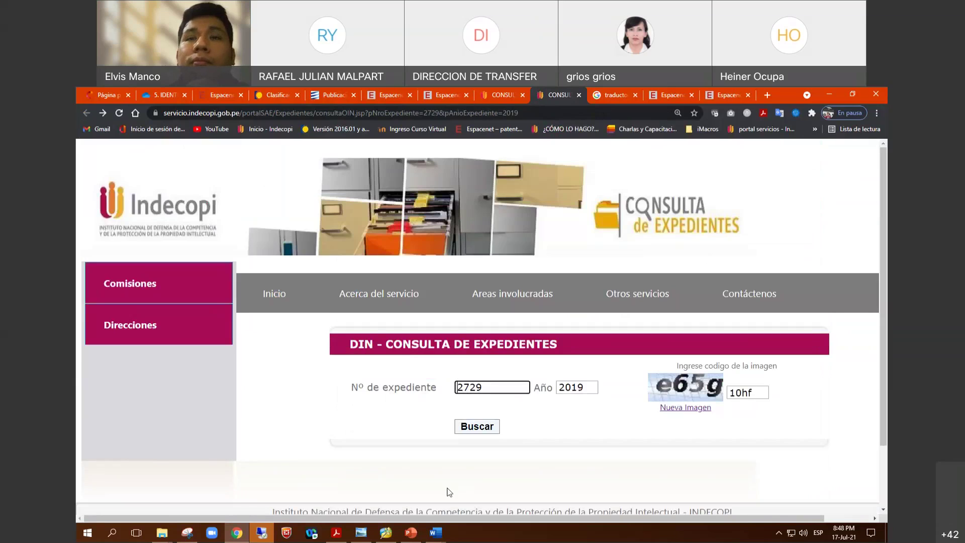
left_click(411, 533)
Step: Start the slide show from slide 47, 'Estado del expediente'
scroll(124, 387, "up", 5)
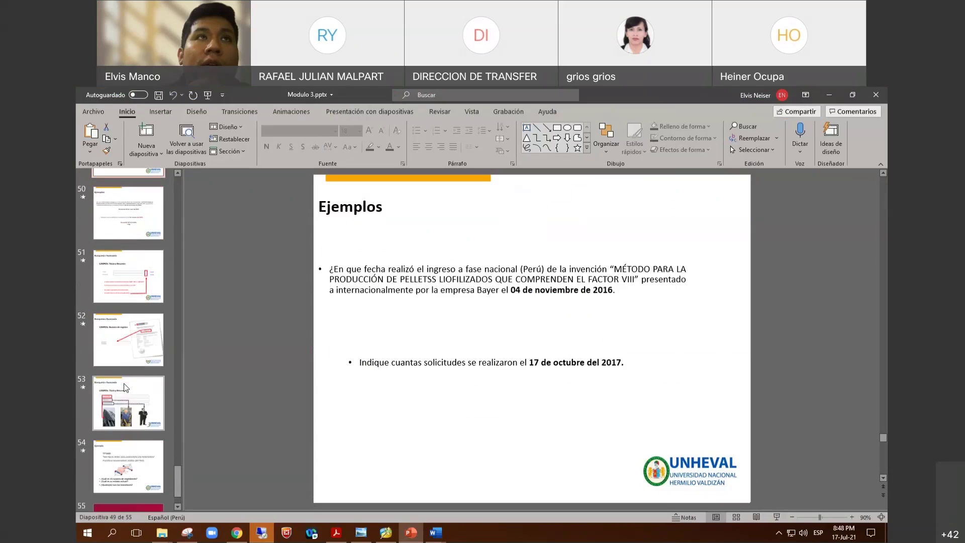
scroll(126, 387, "up", 1)
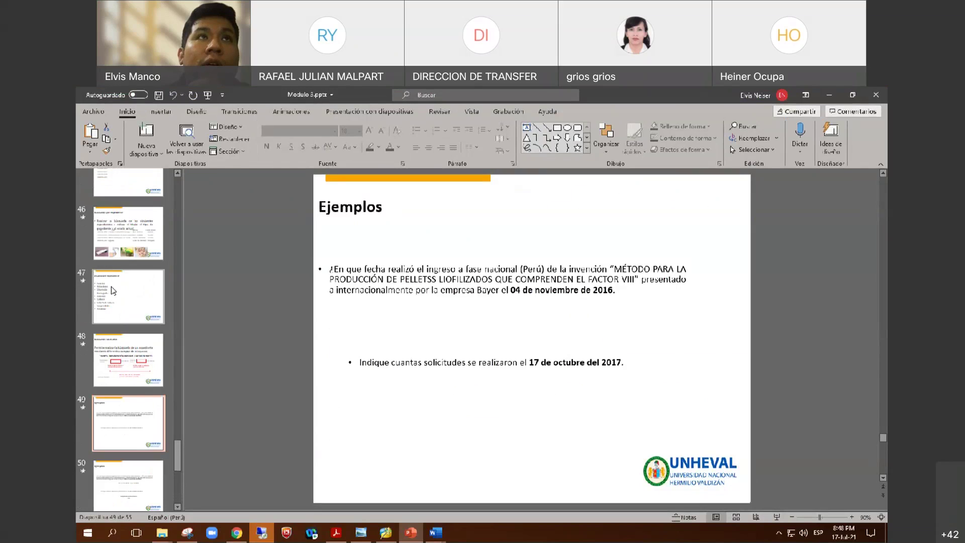
left_click(128, 296)
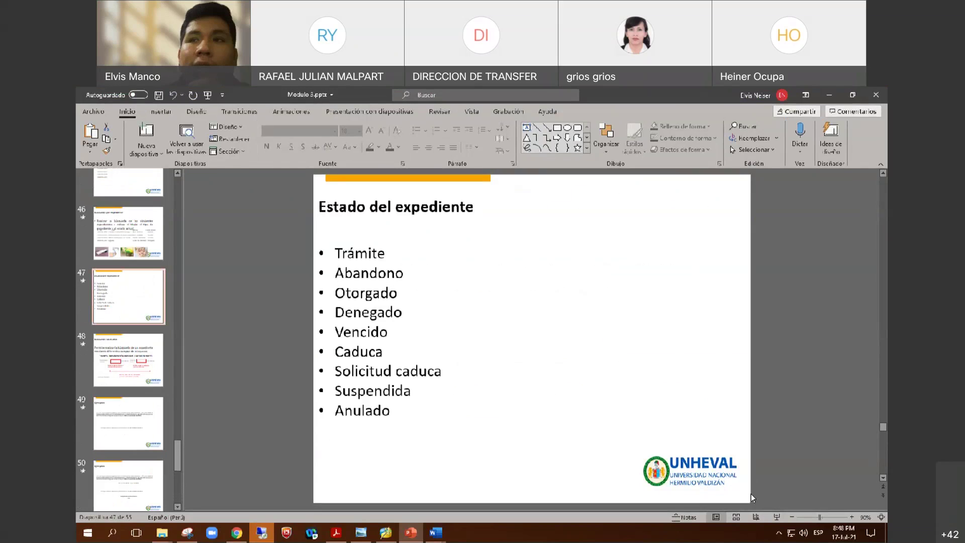
left_click(779, 518)
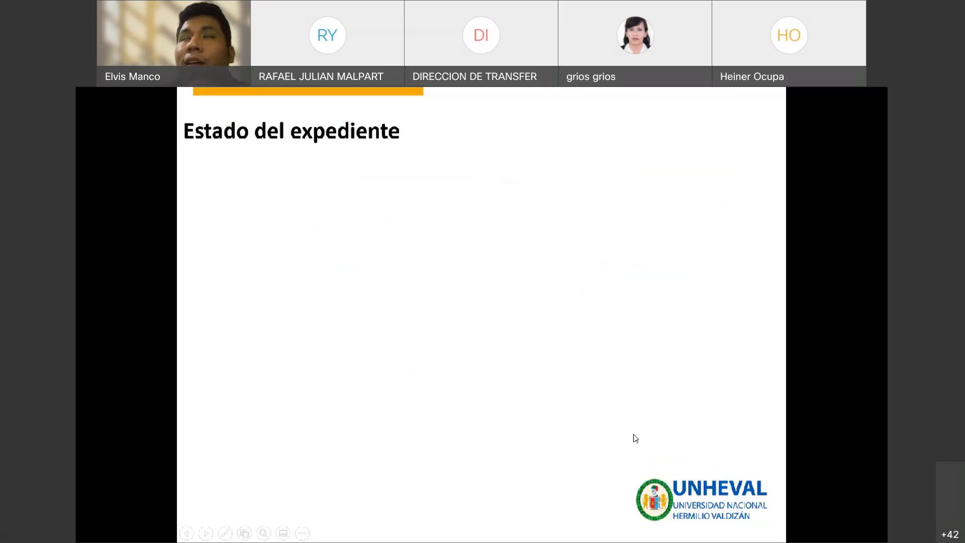
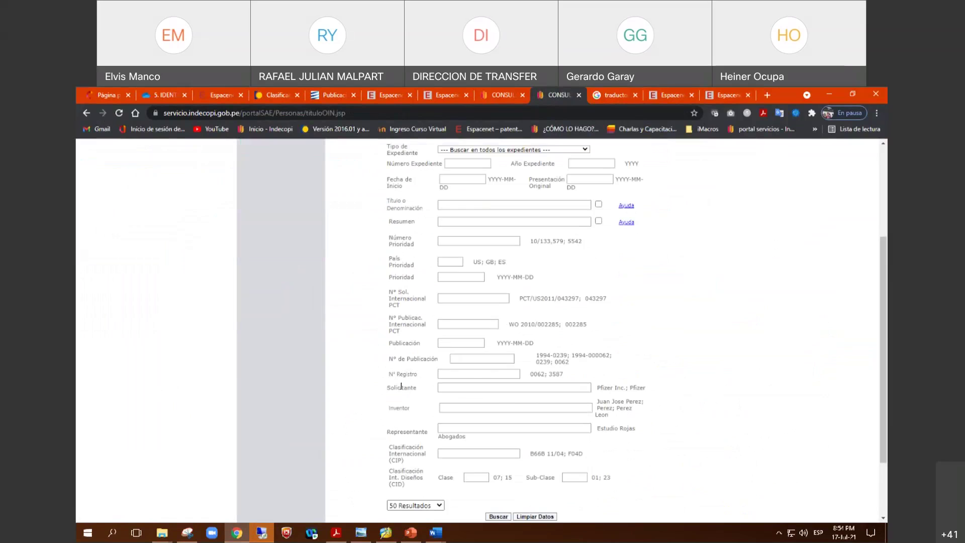
Step: Search the DIN records for registration number 7251
left_click(499, 373)
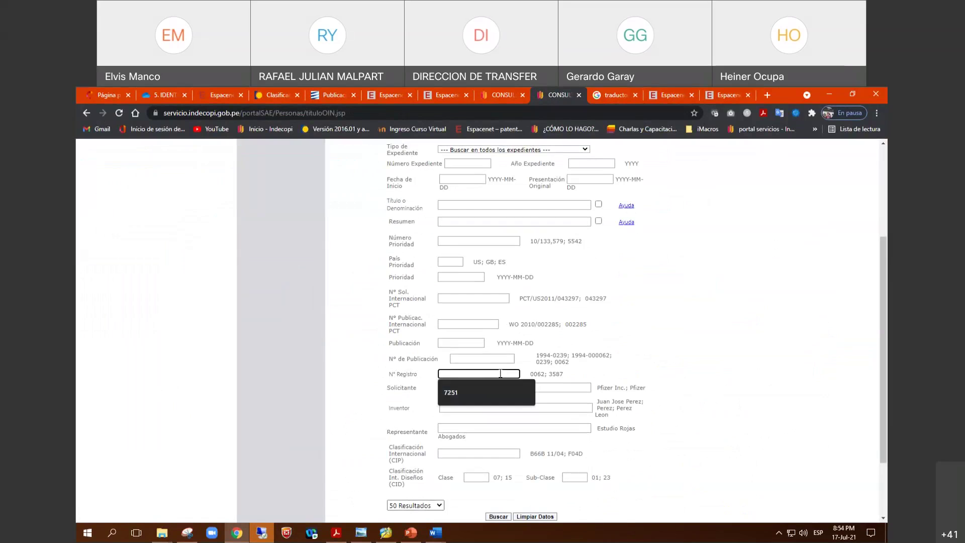
left_click(515, 393)
scroll(498, 424, "down", 2)
left_click(499, 430)
scroll(497, 428, "down", 6)
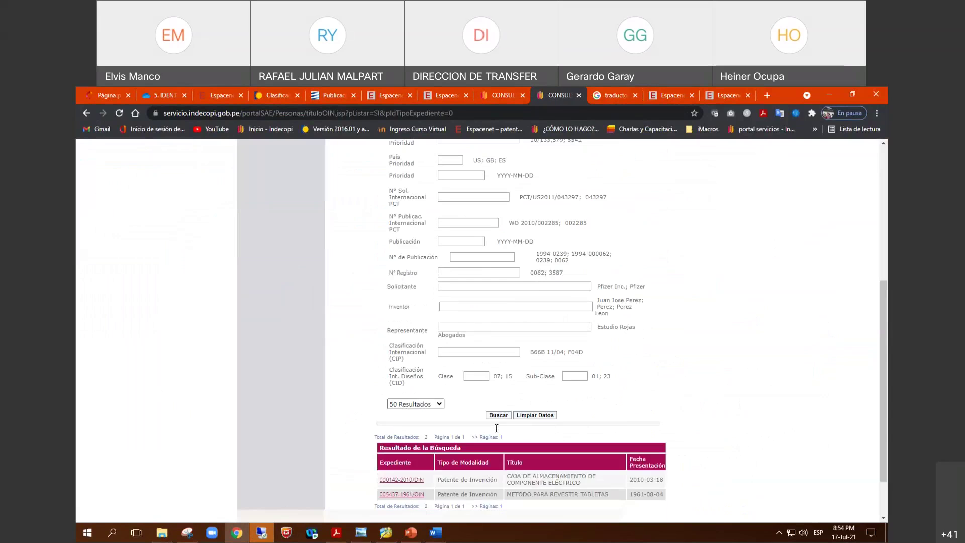
left_click_drag(551, 421, 585, 434)
left_click(622, 435)
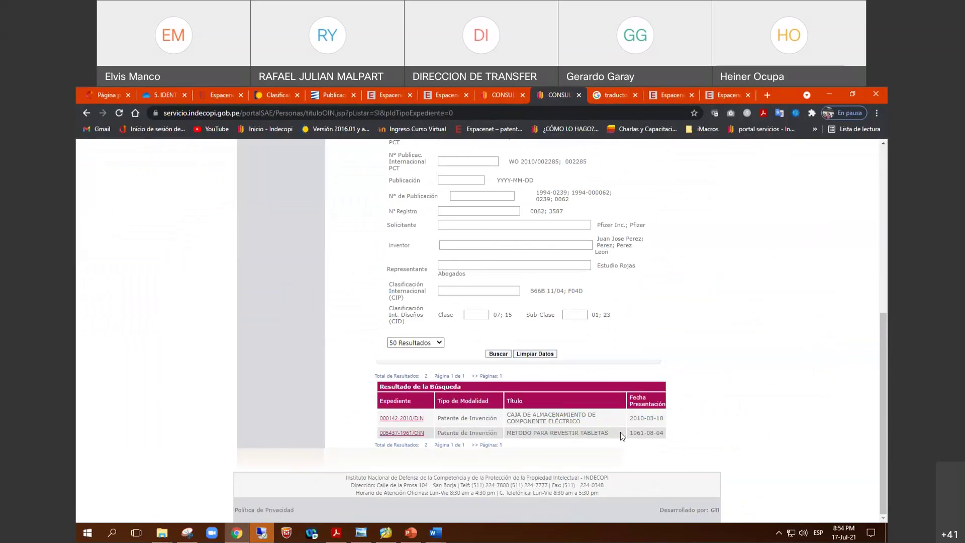
middle_click(417, 424)
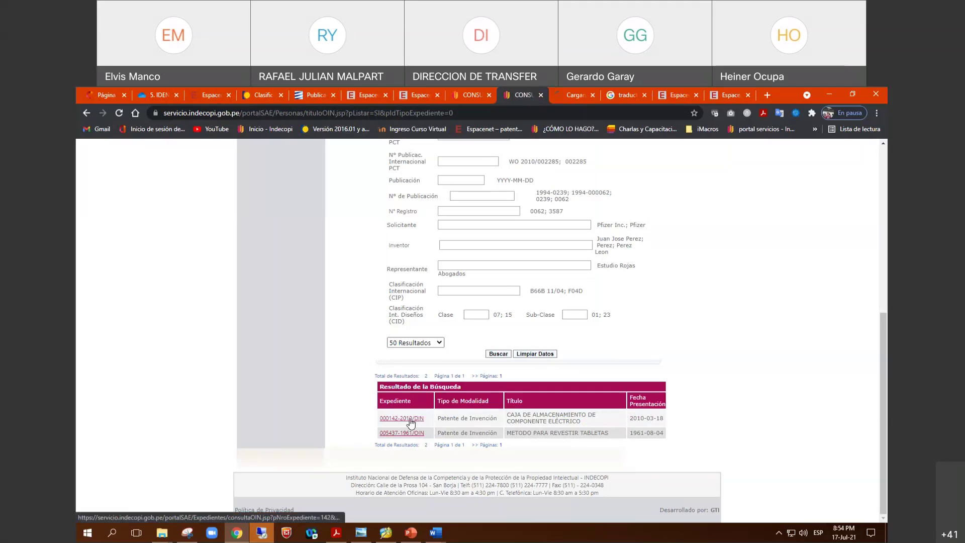
left_click(570, 97)
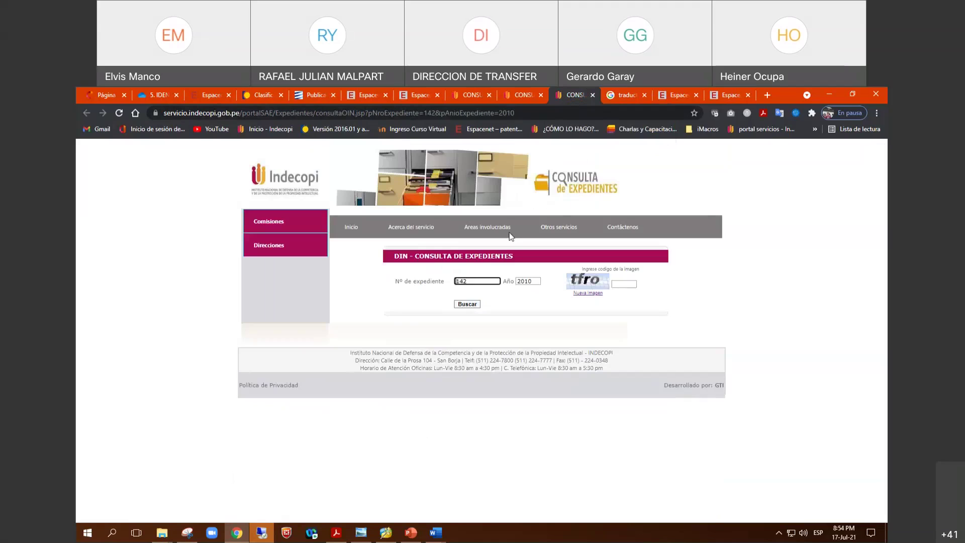
Step: Enter the image verification code and submit the lookup for expediente 142 of 2010
left_click(614, 284)
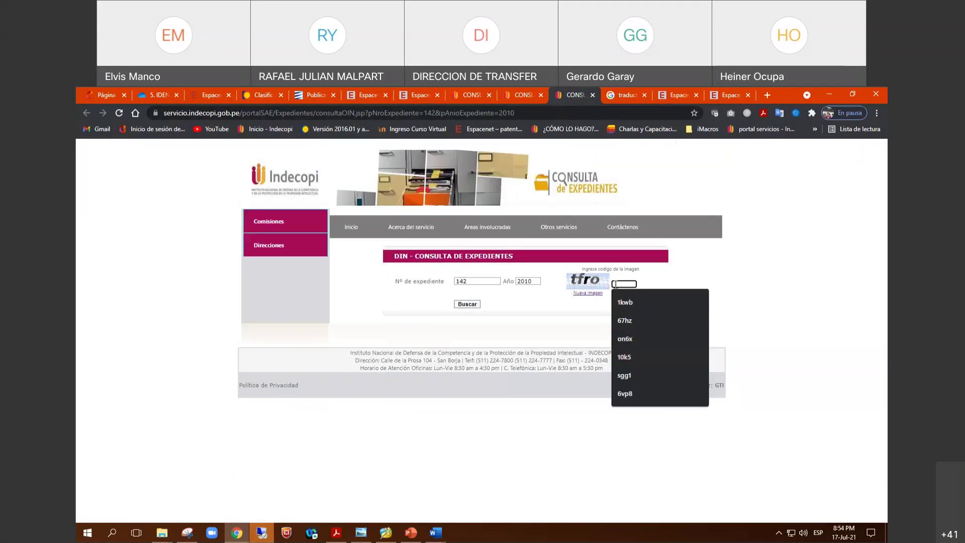
left_click(614, 284)
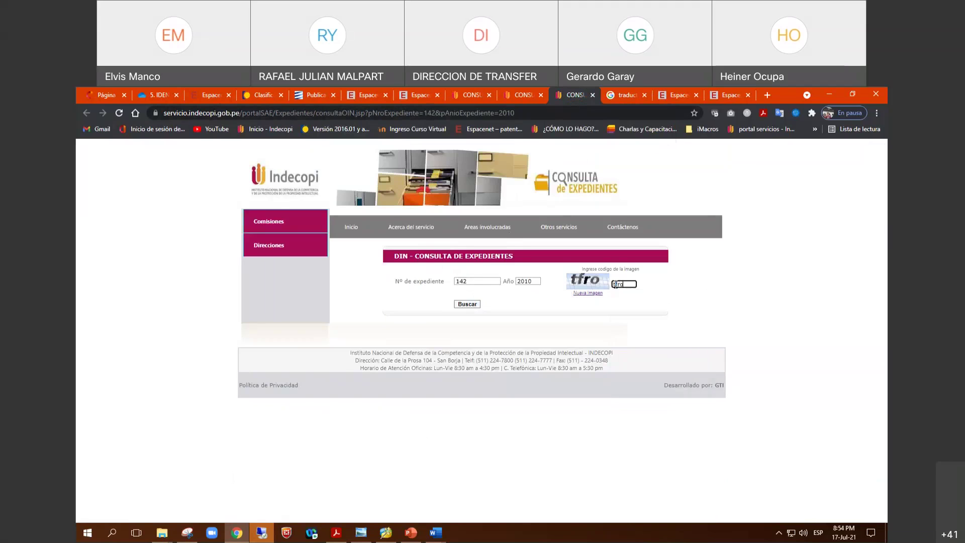
type("tfro")
left_click(460, 304)
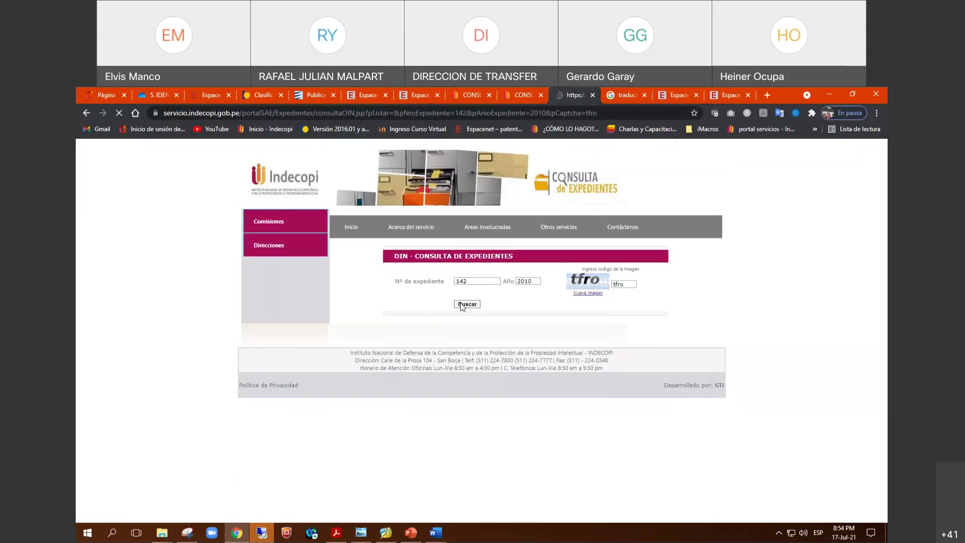
Step: Review the record's title, holder, applicant and representative details
scroll(486, 306, "down", 3)
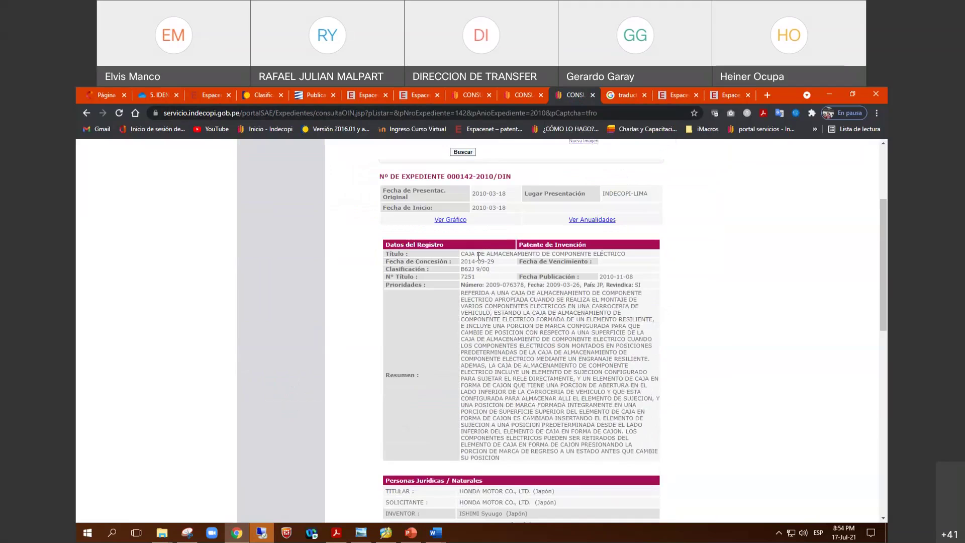
left_click_drag(460, 256, 630, 256)
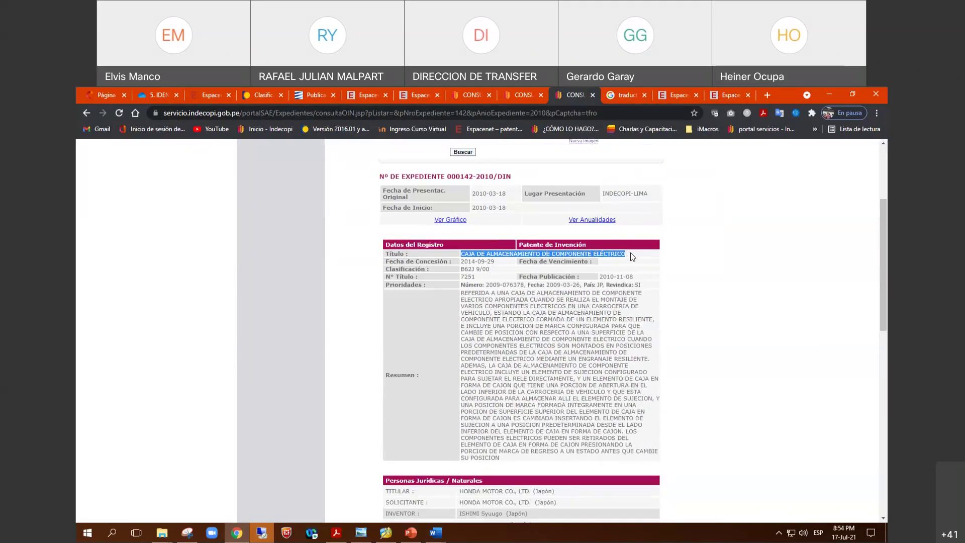
scroll(541, 312, "down", 2)
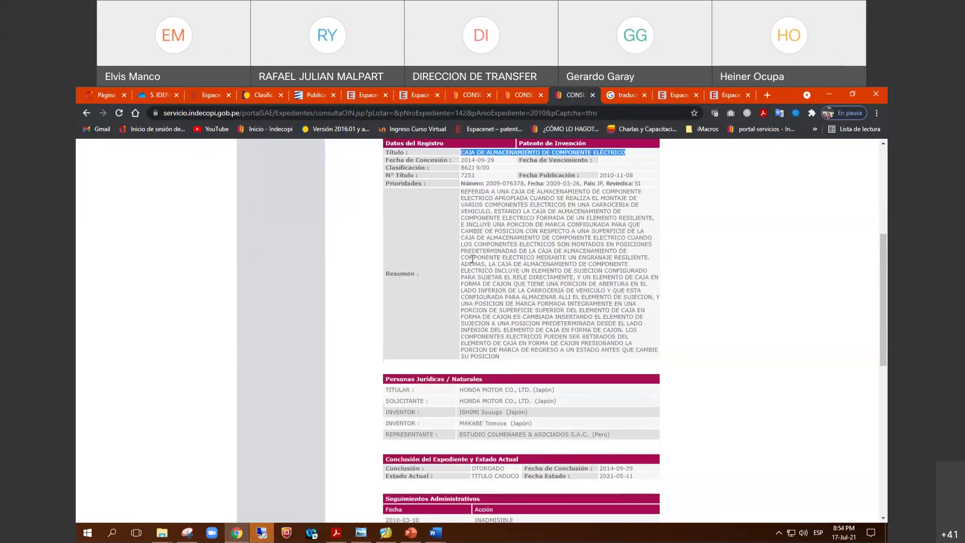
left_click_drag(461, 192, 564, 323)
scroll(463, 289, "down", 2)
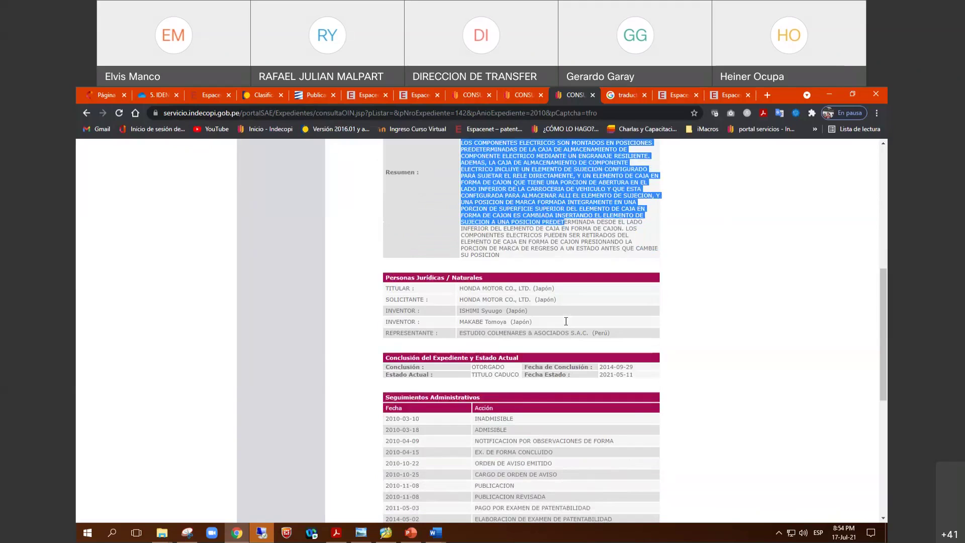
left_click_drag(460, 288, 569, 301)
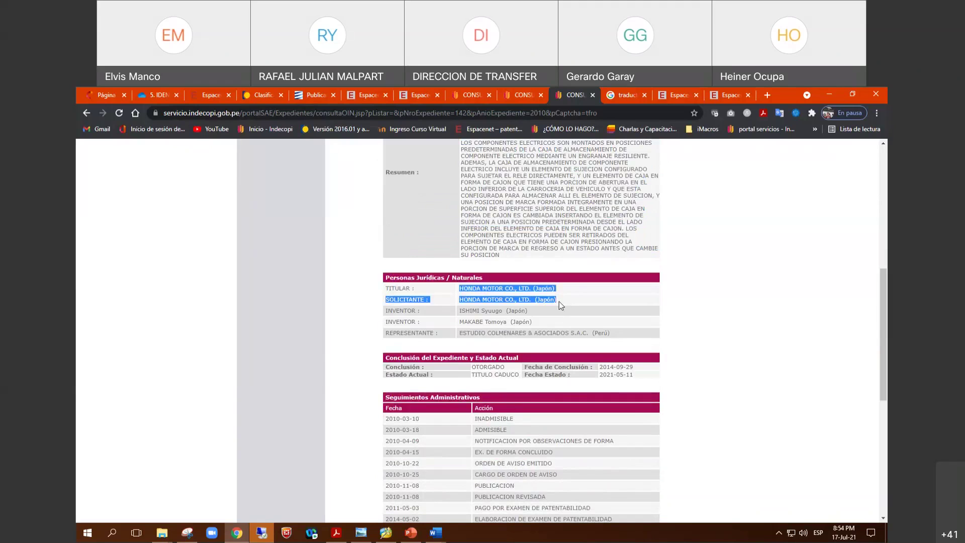
scroll(505, 327, "down", 1)
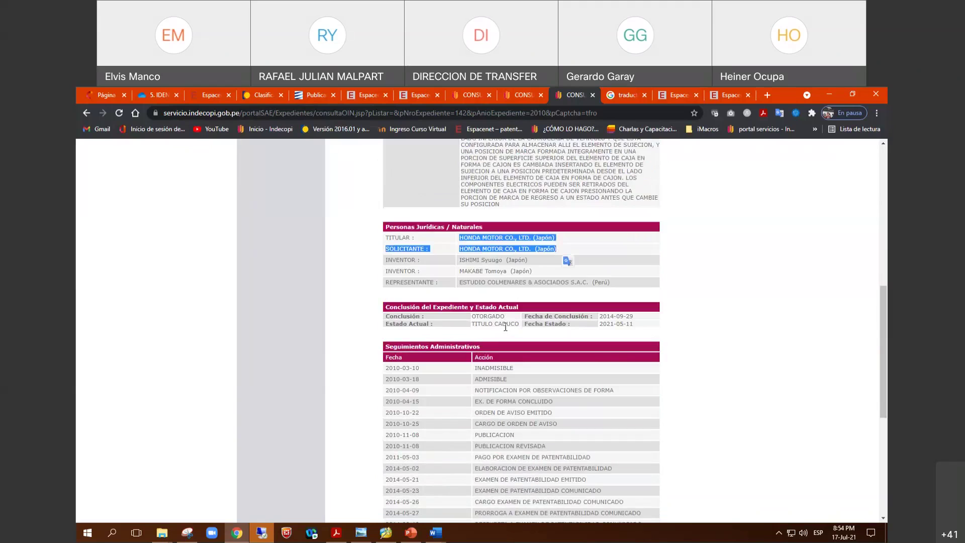
left_click_drag(460, 282, 591, 281)
scroll(491, 357, "down", 5)
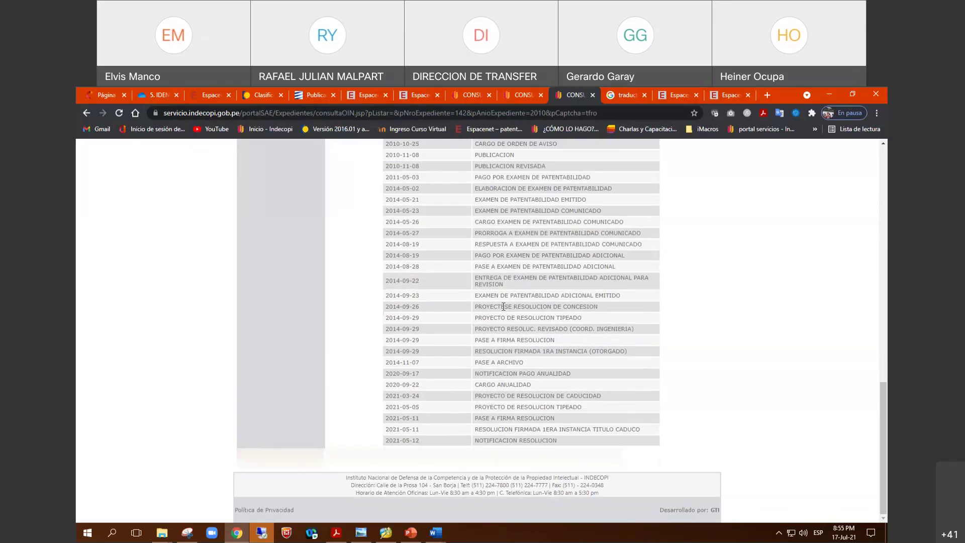
scroll(491, 357, "up", 10)
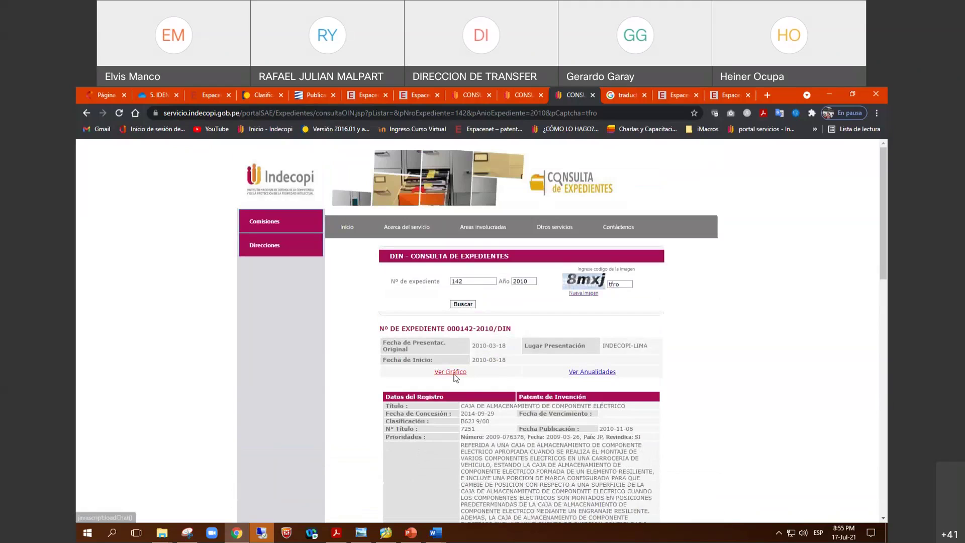
Step: Open the record's drawing popup, close it, and return to the presentation slides
left_click(457, 375)
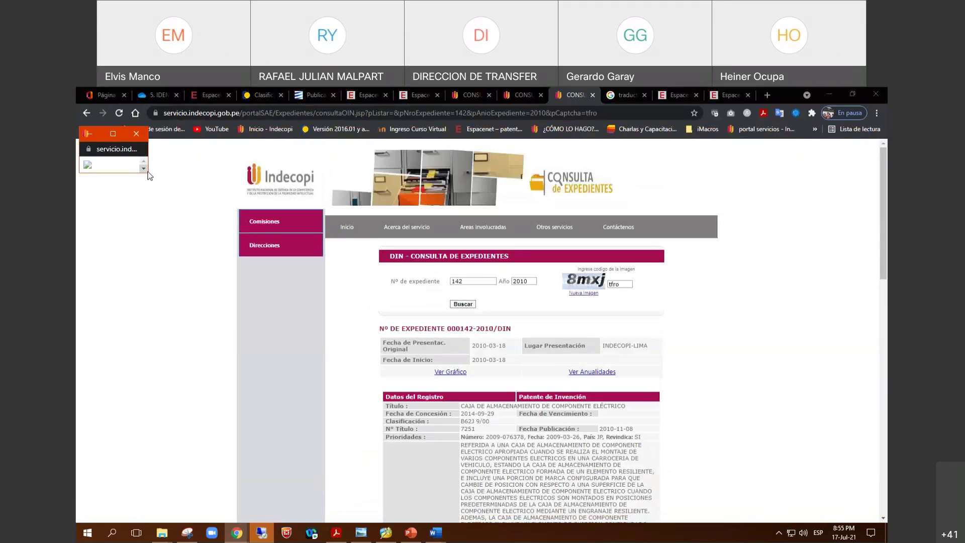
left_click_drag(147, 172, 219, 286)
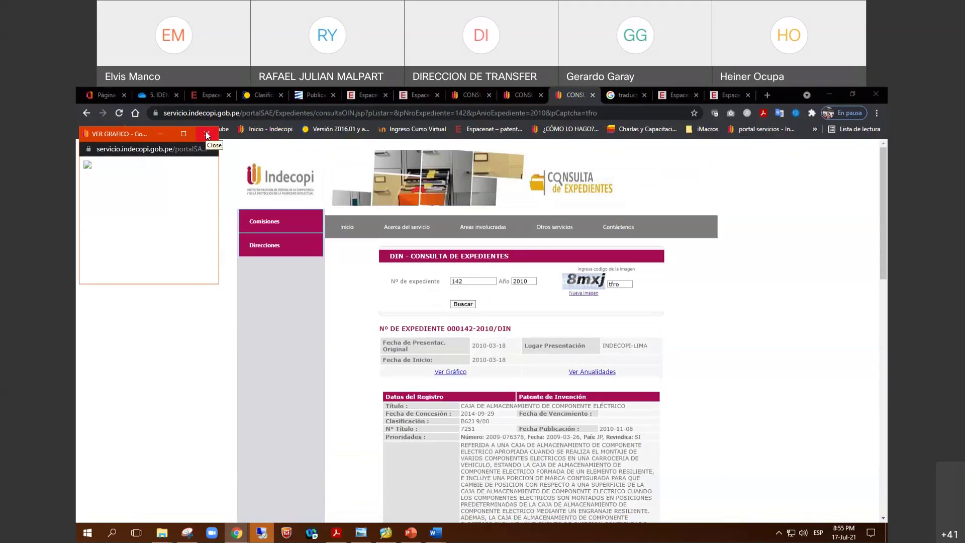
left_click(206, 136)
key("alt+Tab")
scroll(123, 446, "down", 1)
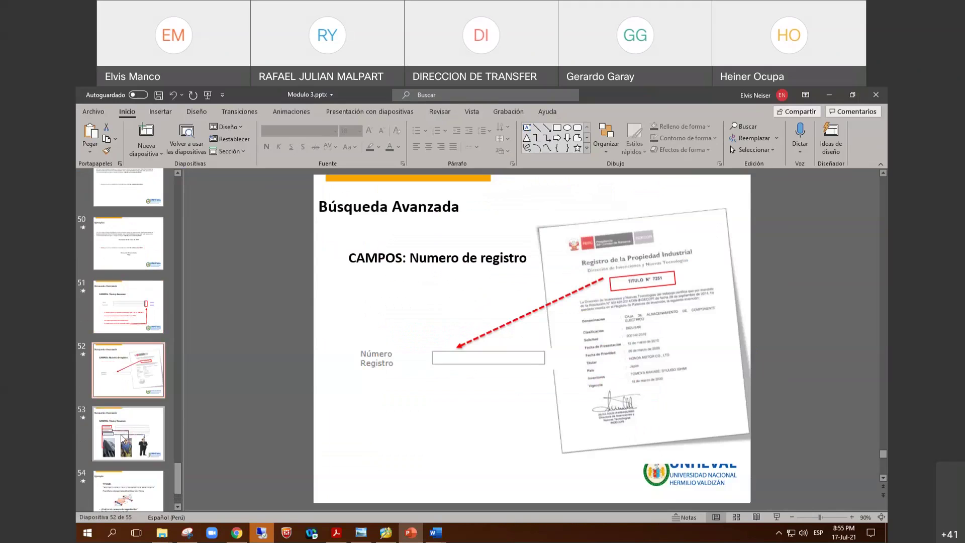
Step: Present slide 53 'Título y Resumen', revealing the Solicitante, Inventor and Representante callouts
left_click(130, 436)
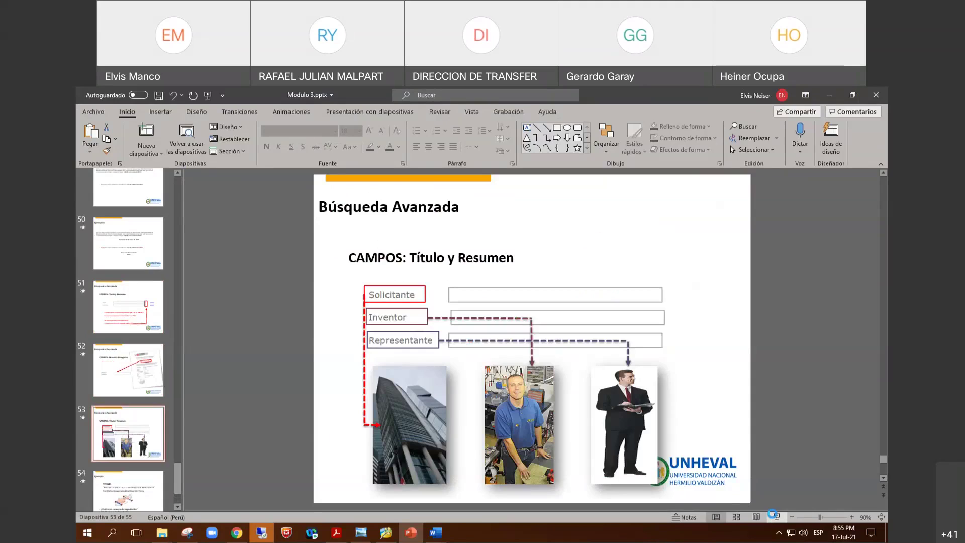
left_click(776, 516)
left_click(508, 380)
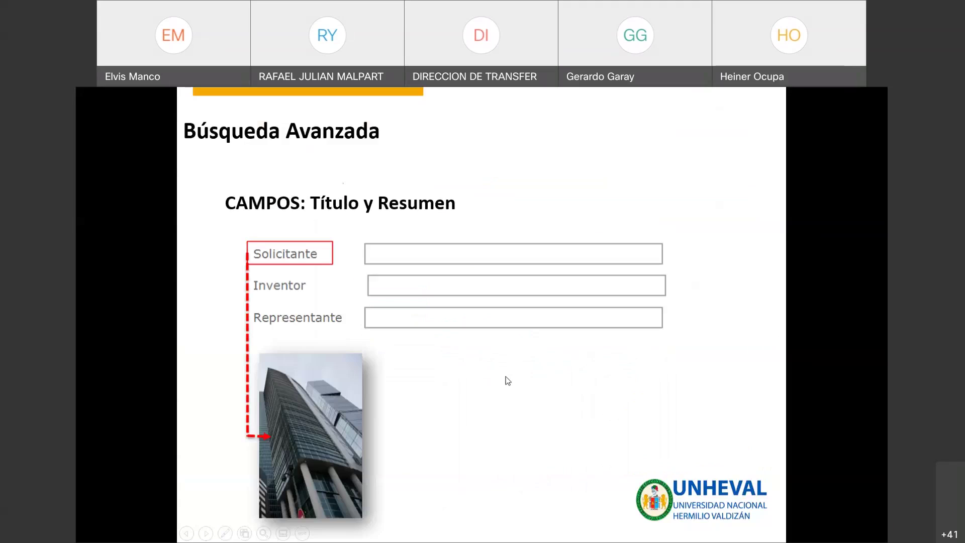
left_click(507, 381)
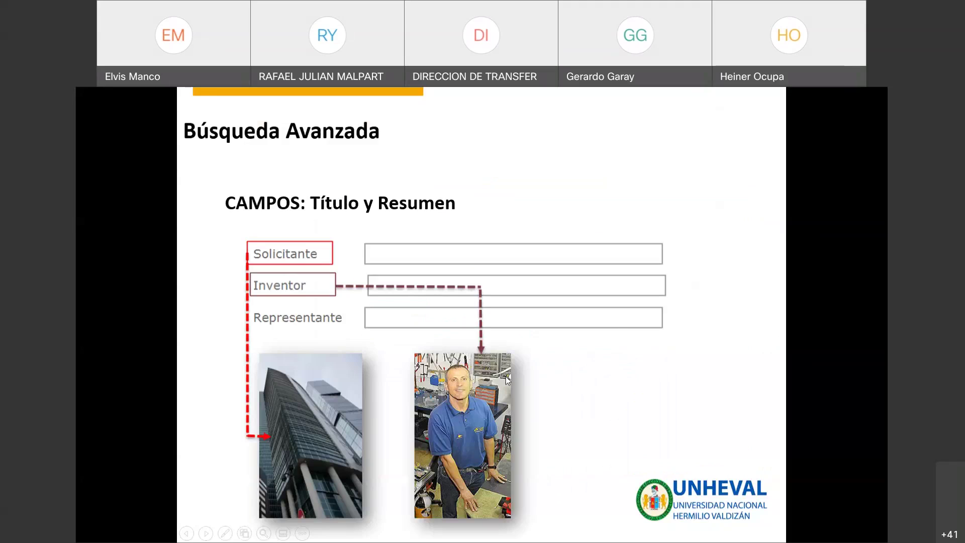
left_click(508, 381)
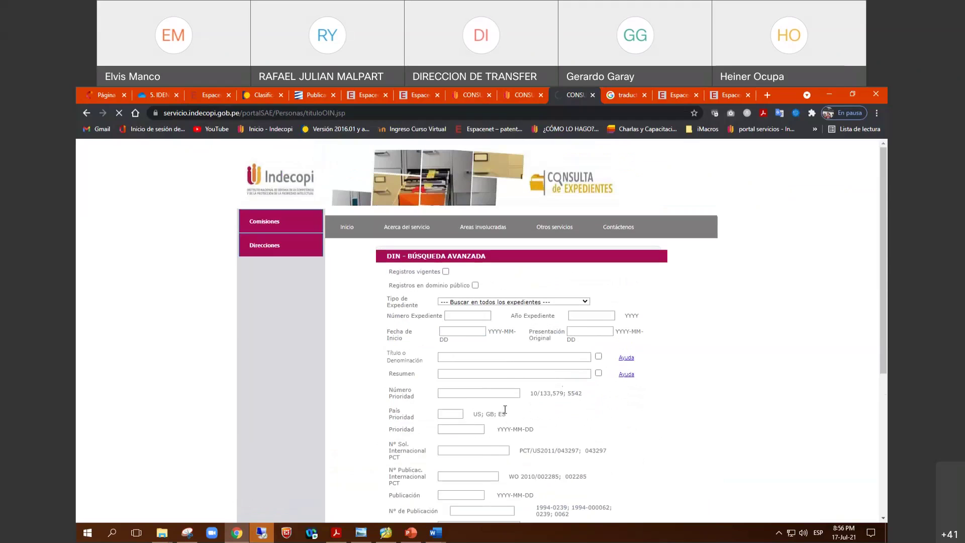
Step: Search Modelo de Utilidad records with applicant changed from 'valdizan' to 'universidad nacional hermil'
left_click(508, 301)
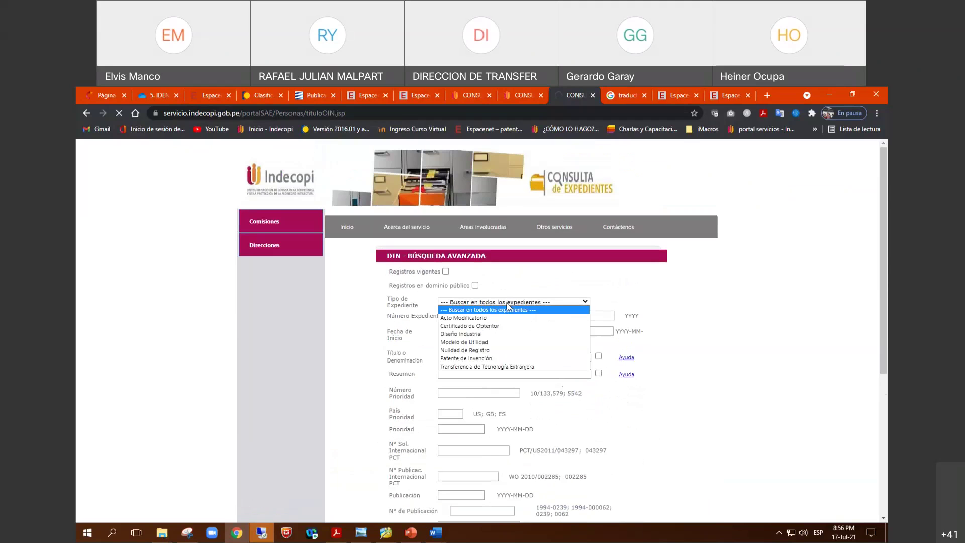
left_click(492, 342)
scroll(502, 352, "down", 5)
left_click(502, 431)
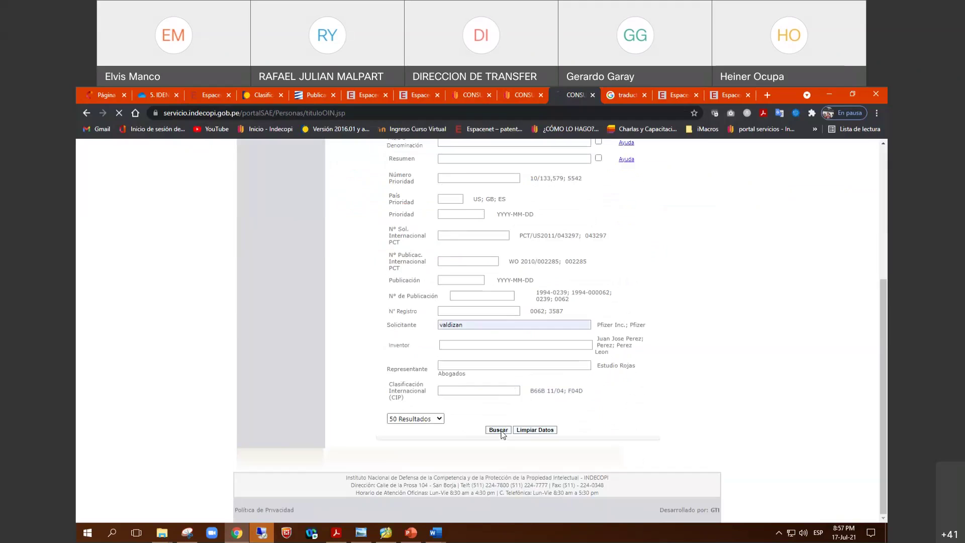
left_click_drag(470, 325, 416, 323)
key("BackSpace")
type("universidad nacional")
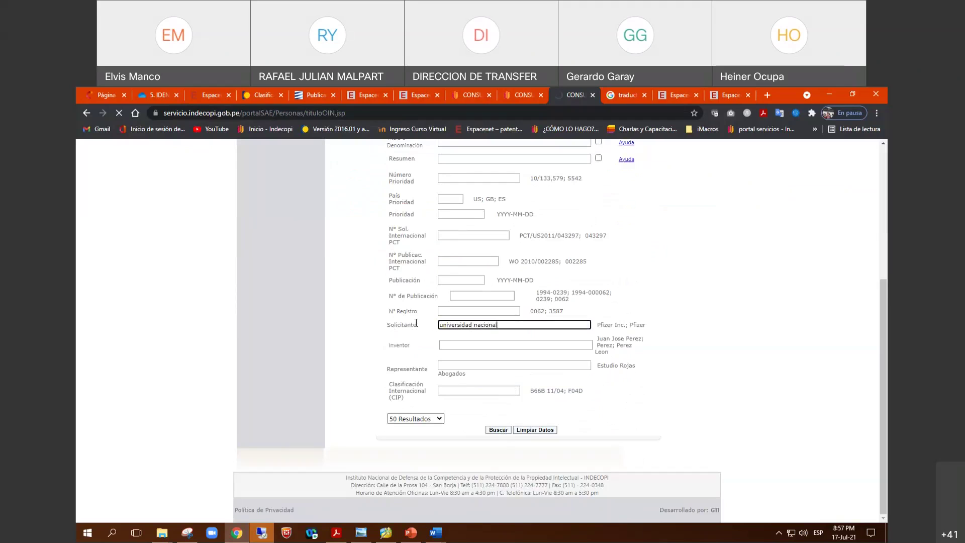
type(" hermil")
key("Return")
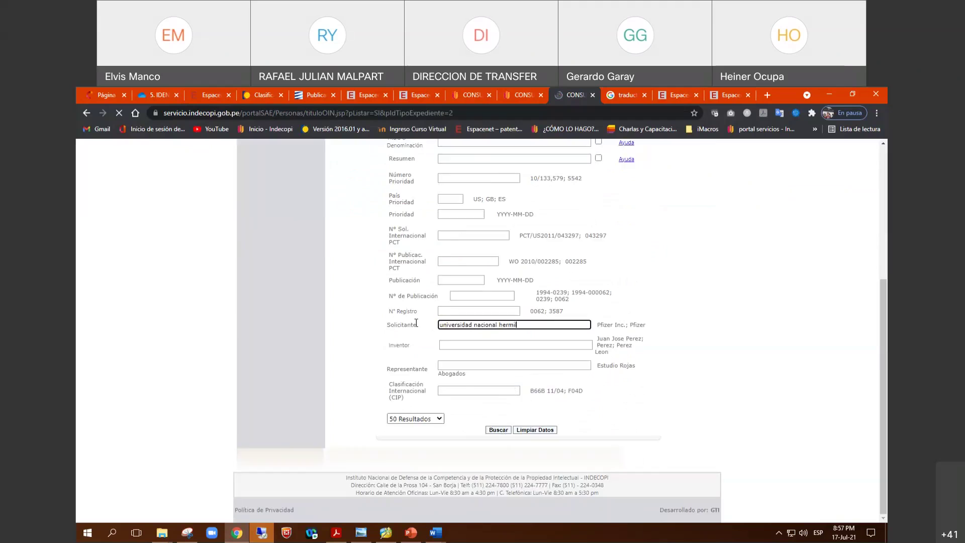
Step: Widen the applicant search to all record types and browse the 13 results
scroll(452, 304, "down", 1)
left_click(499, 302)
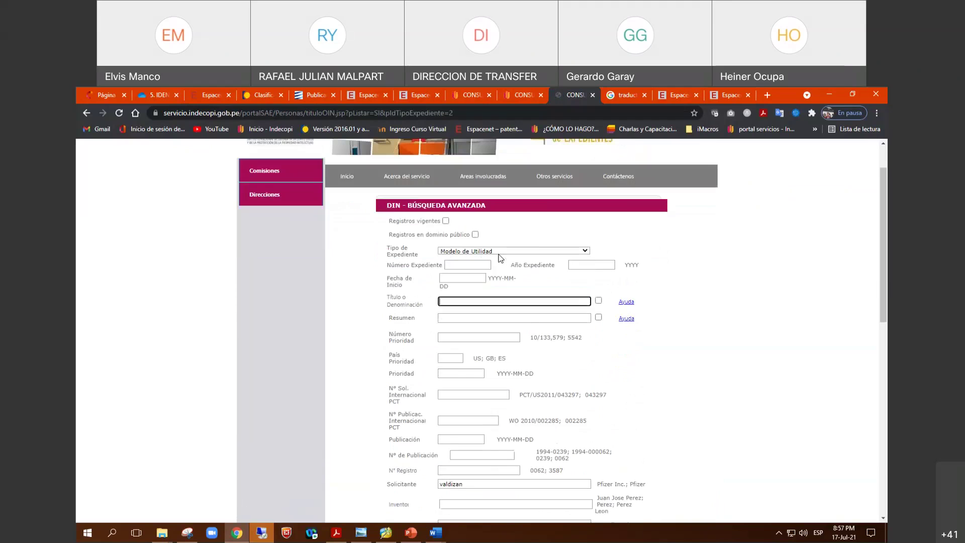
left_click(500, 251)
left_click(499, 257)
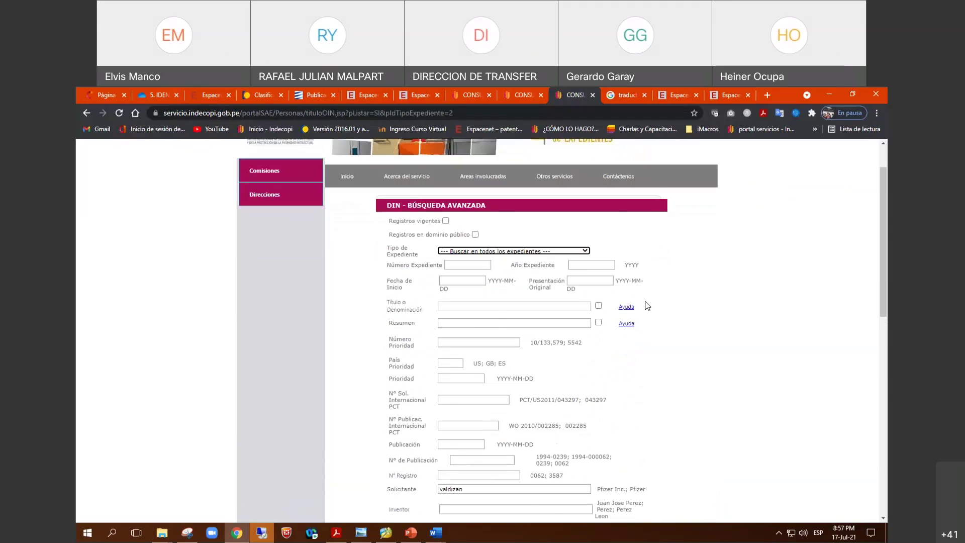
scroll(647, 306, "down", 4)
scroll(647, 305, "down", 3)
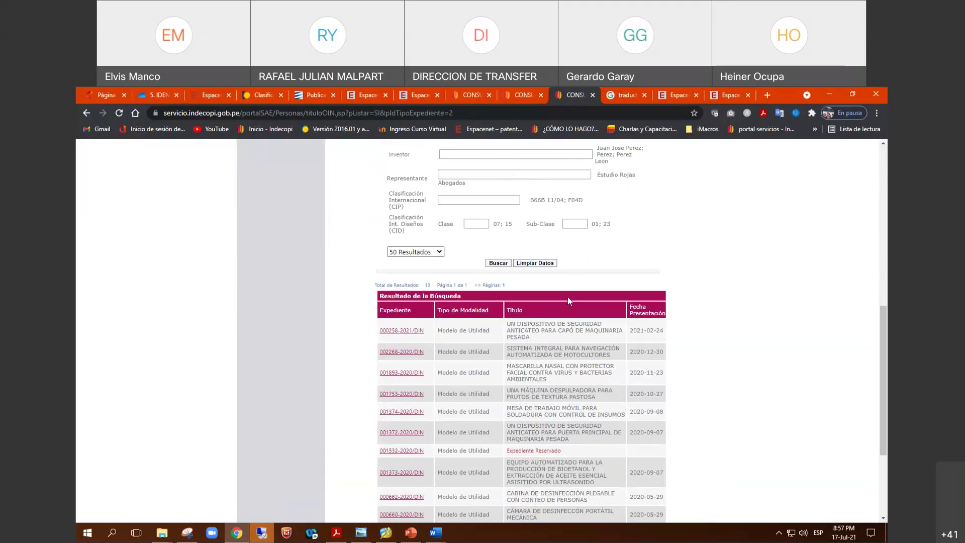
scroll(457, 215, "up", 2)
scroll(453, 251, "down", 3)
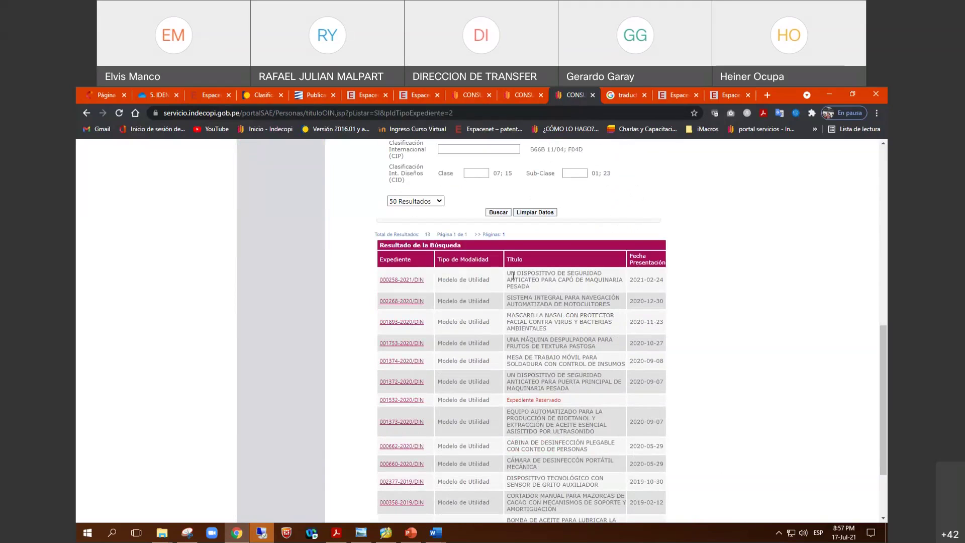
scroll(560, 275, "down", 2)
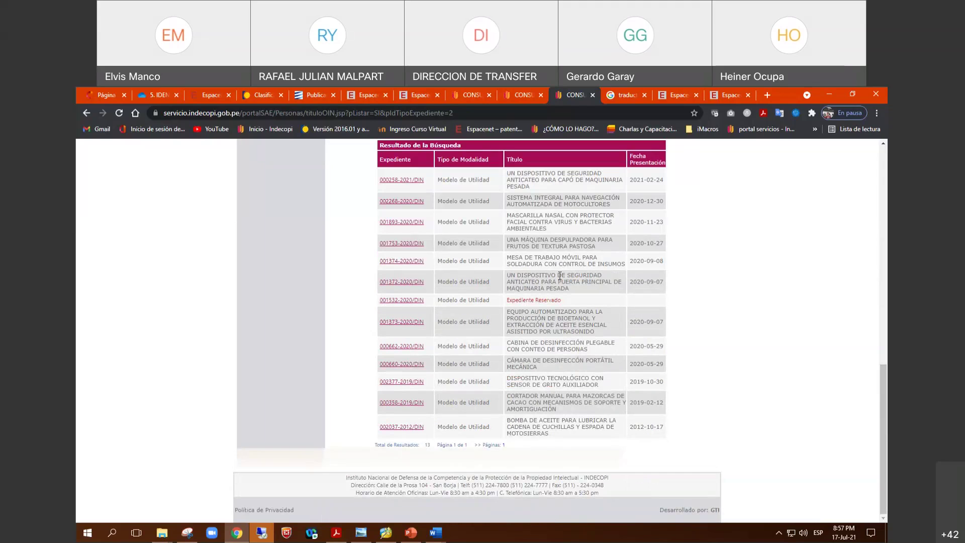
scroll(474, 288, "up", 1)
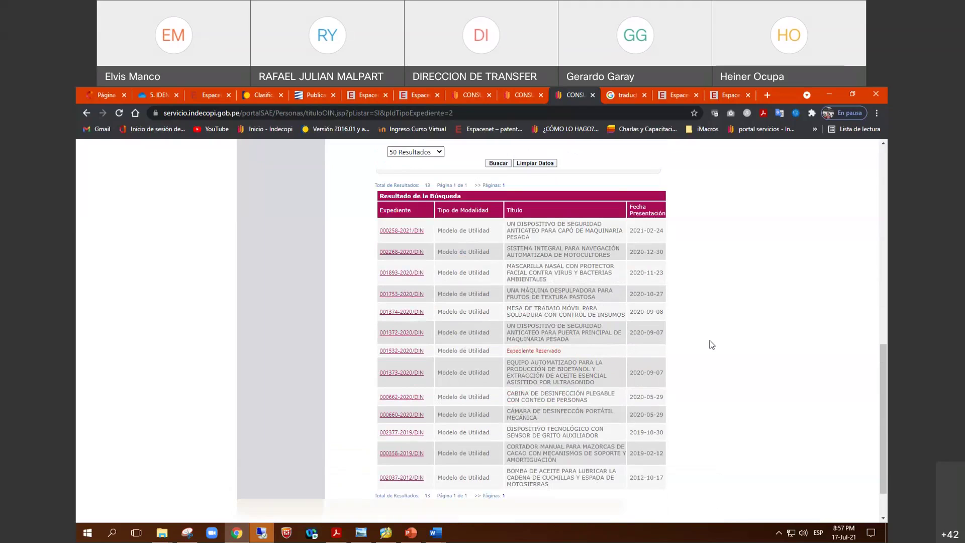
left_click(416, 234)
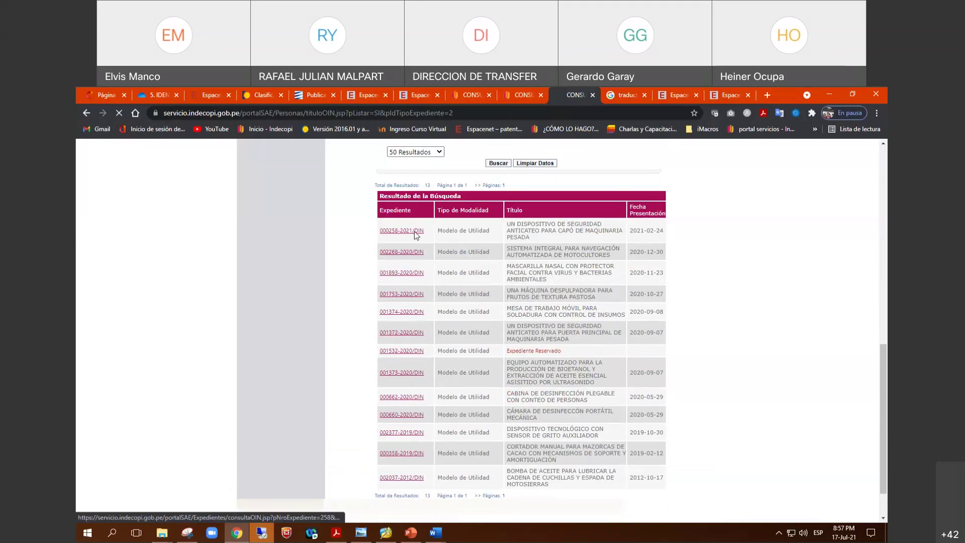
left_click(623, 283)
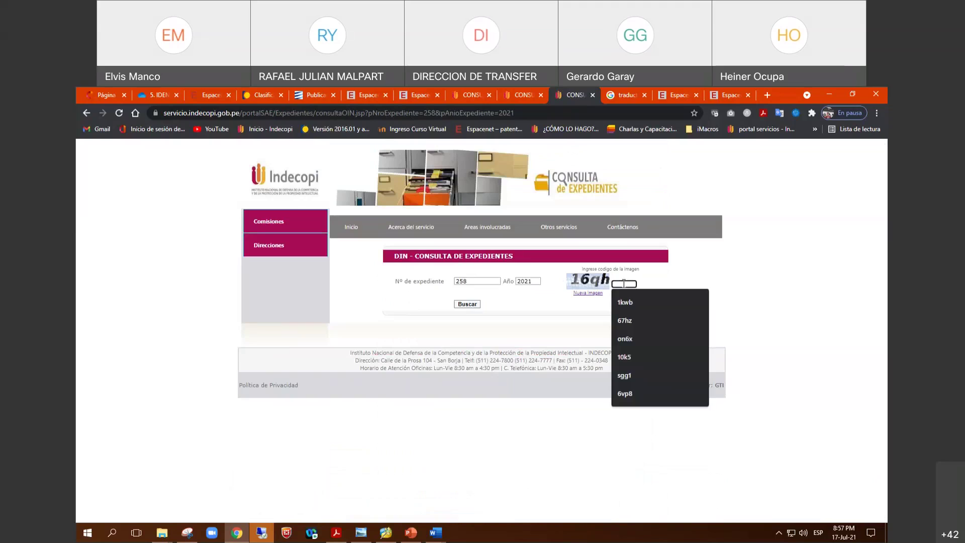
type("16qh")
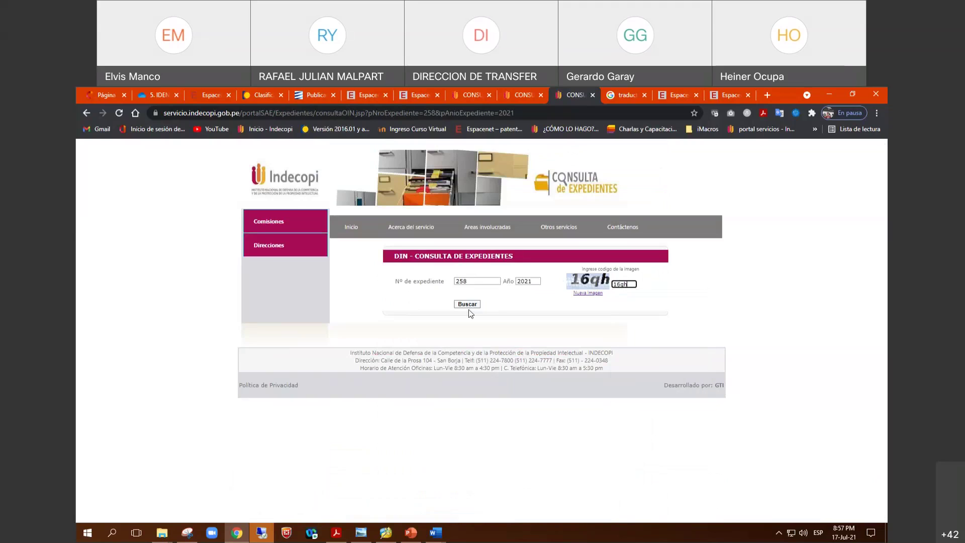
left_click(467, 305)
Step: Highlight the applicant entries, including Universidad Nacional Hermilio Valdizán, plus inventor and representative
scroll(465, 306, "down", 4)
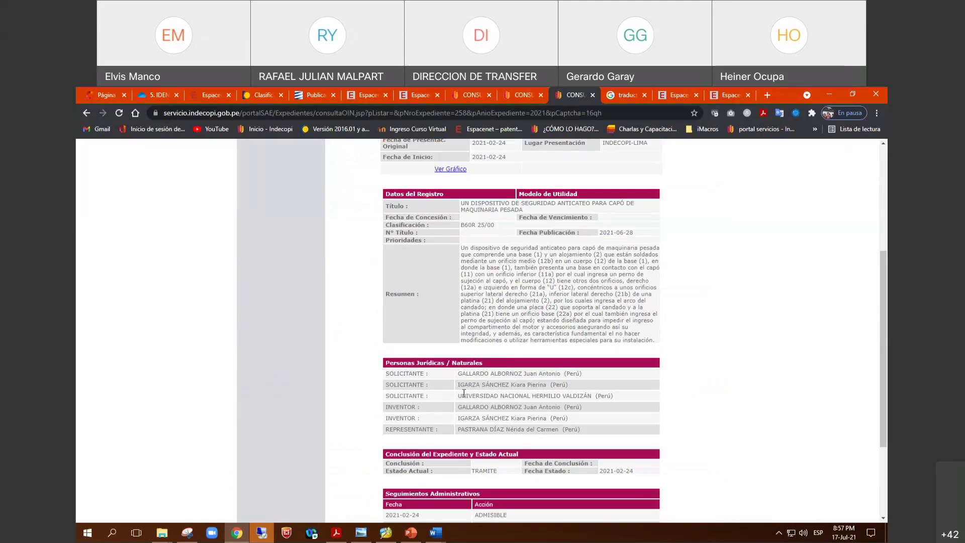
left_click_drag(460, 395, 617, 397)
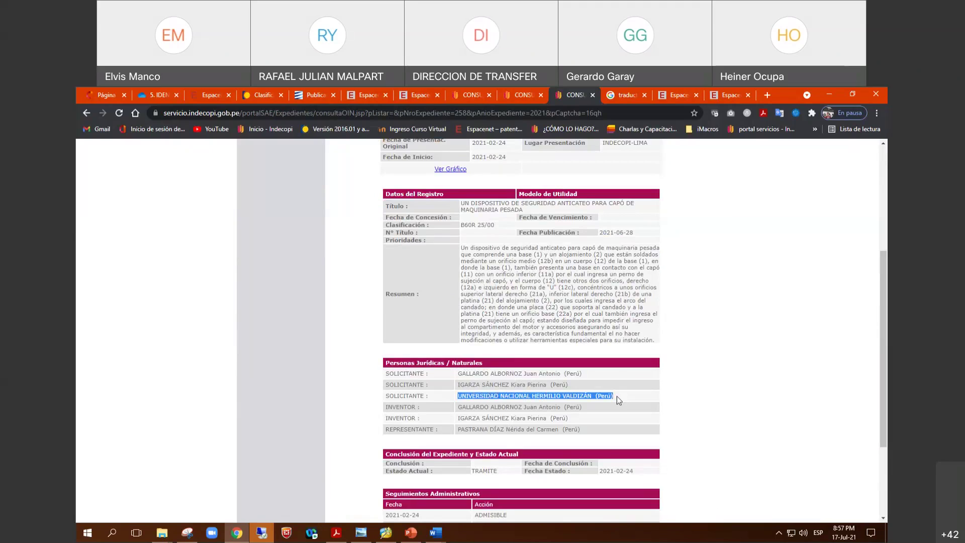
left_click_drag(459, 373, 589, 375)
left_click_drag(459, 384, 568, 386)
left_click_drag(458, 419, 385, 370)
left_click(613, 424)
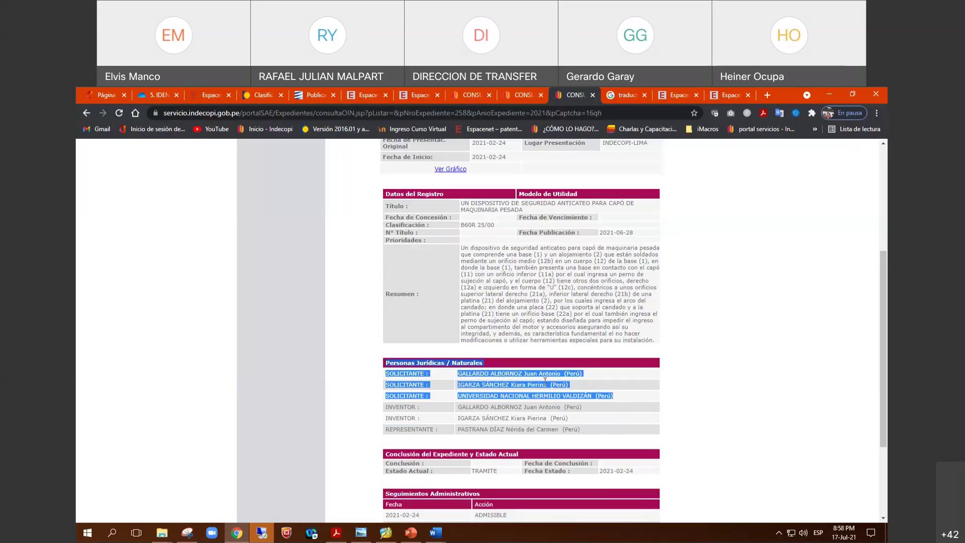
Step: Check the publication date 2021-06-28 in the history, then go back to the lookup form
scroll(545, 381, "down", 3)
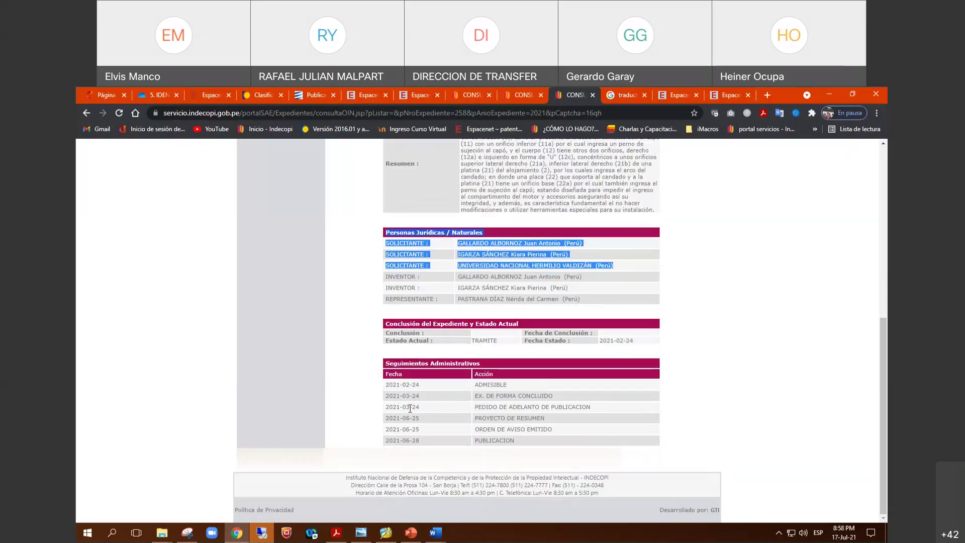
left_click_drag(427, 440, 387, 441)
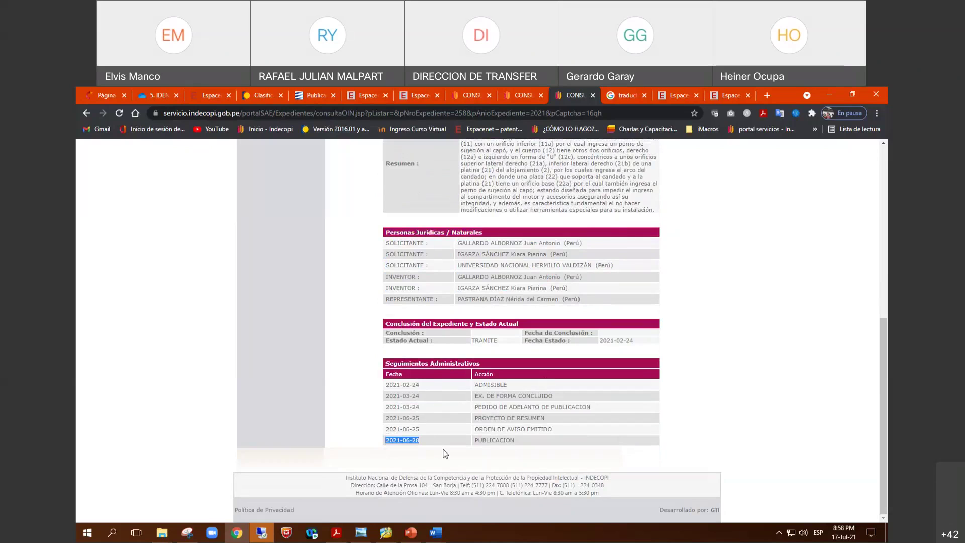
scroll(445, 454, "up", 10)
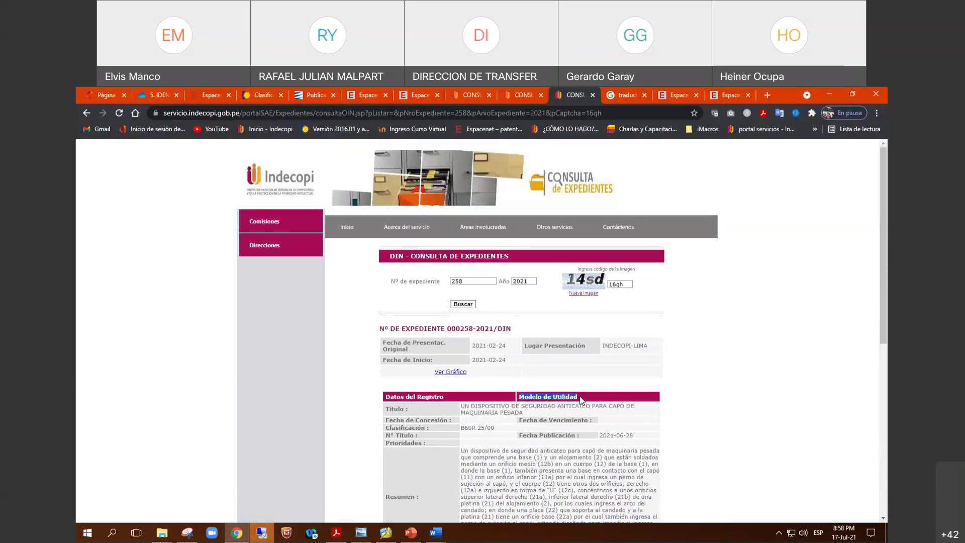
scroll(579, 396, "down", 10)
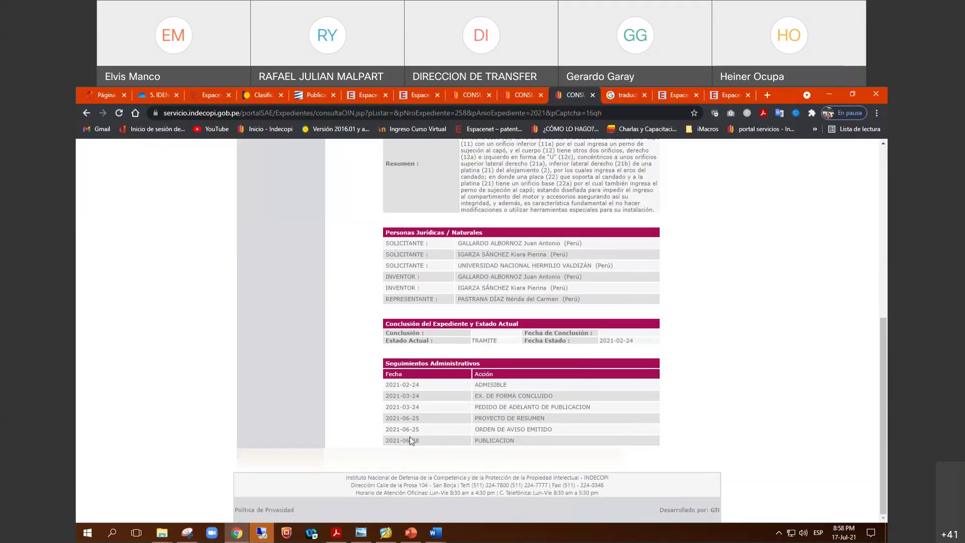
scroll(344, 431, "up", 6)
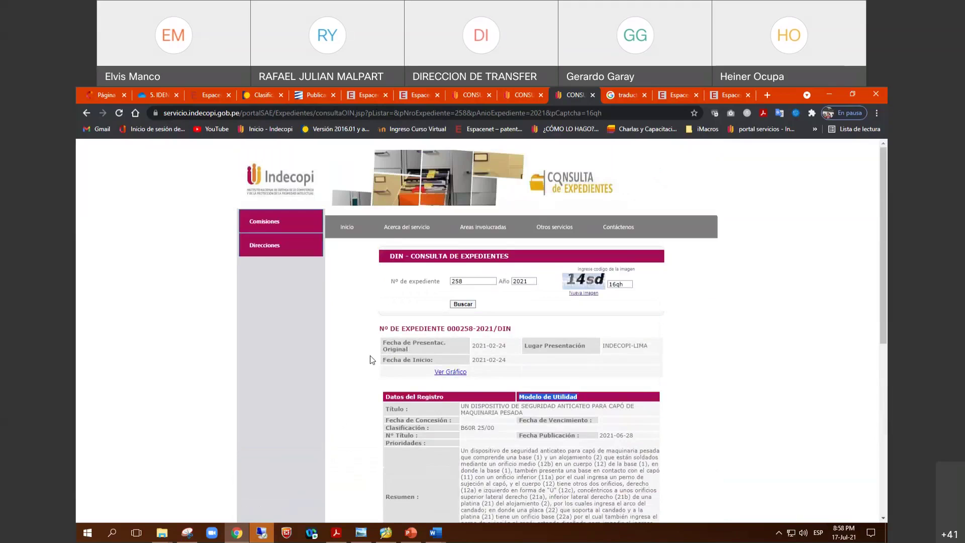
left_click(86, 114)
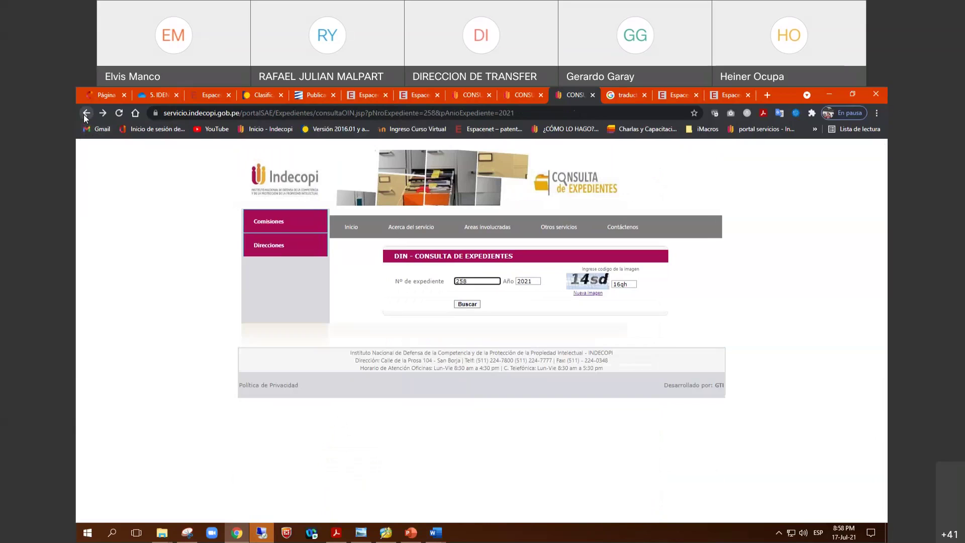
Step: Return to the advanced search form and clear the applicant 'valdizan'
left_click(86, 113)
scroll(315, 297, "up", 10)
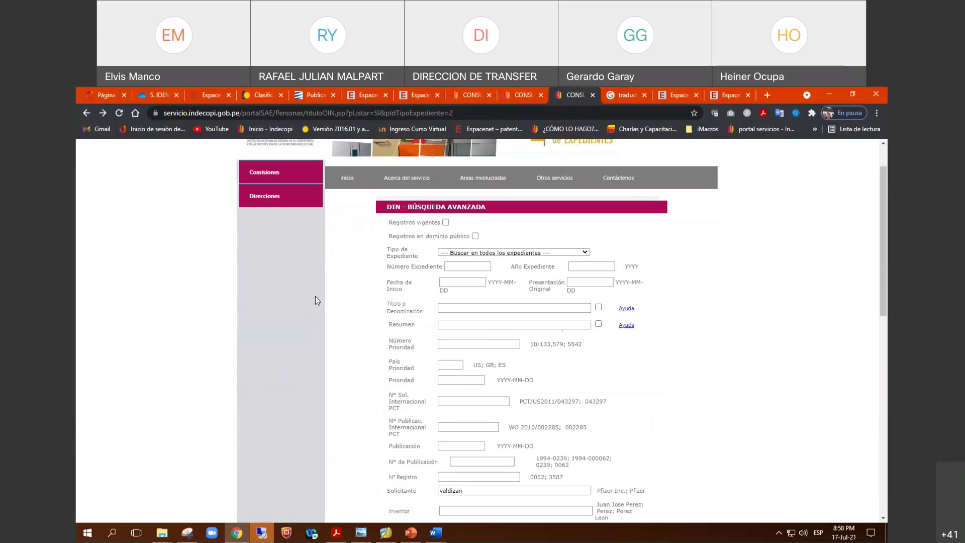
scroll(361, 334, "down", 2)
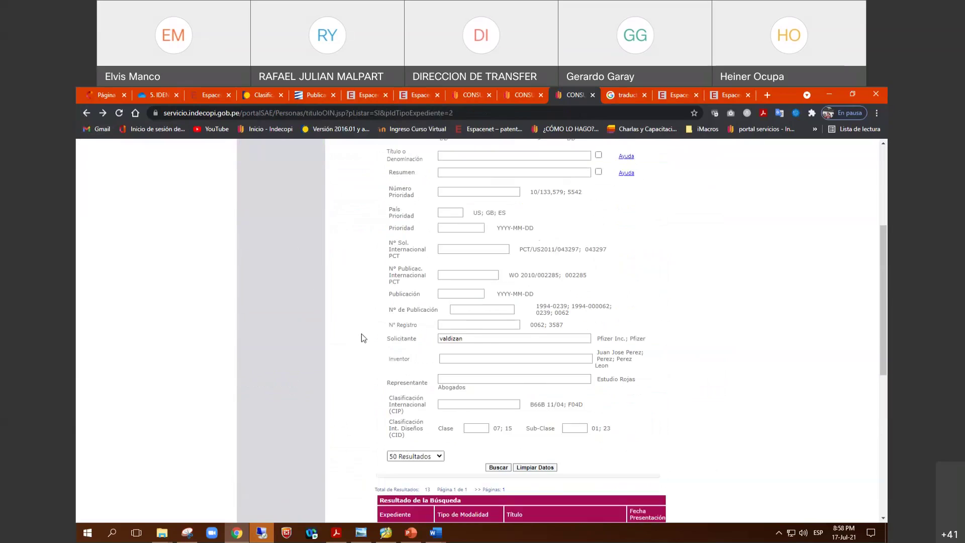
left_click_drag(490, 339, 402, 339)
key("BackSpace")
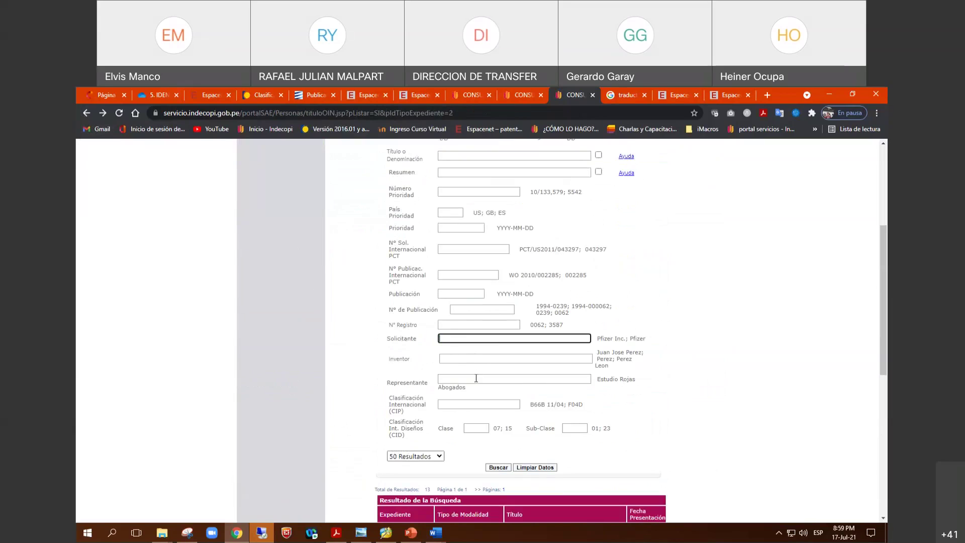
scroll(447, 399, "down", 1)
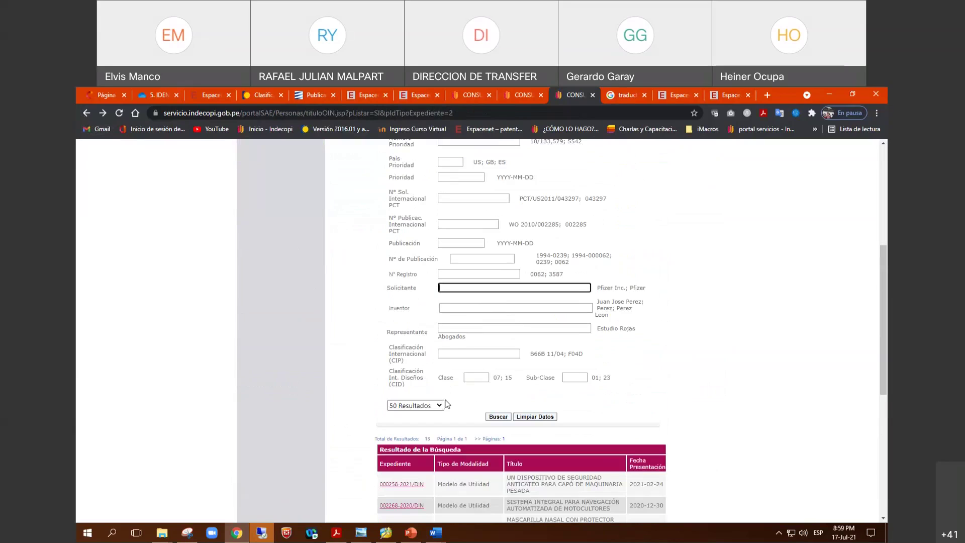
Step: Search all DIN records by inventor 'quispe'
left_click(449, 306)
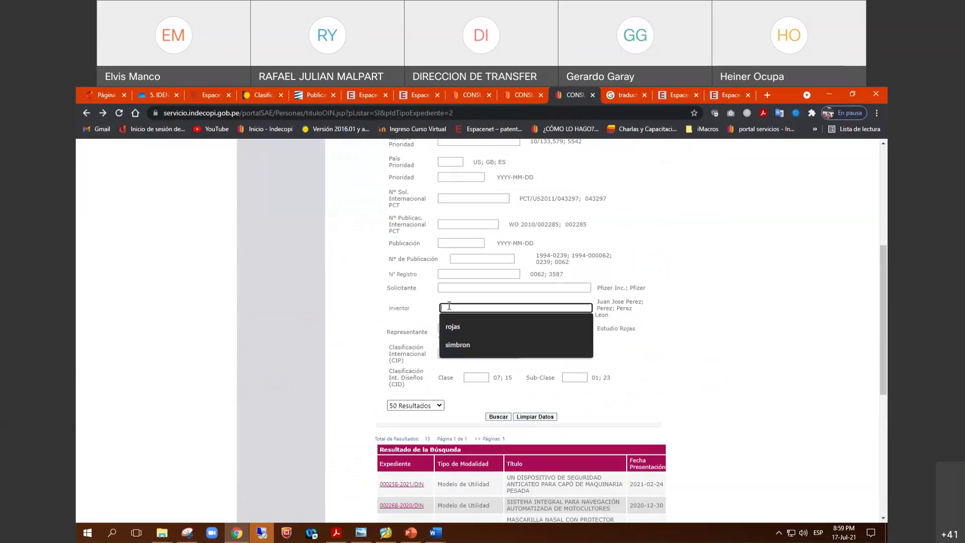
type("q")
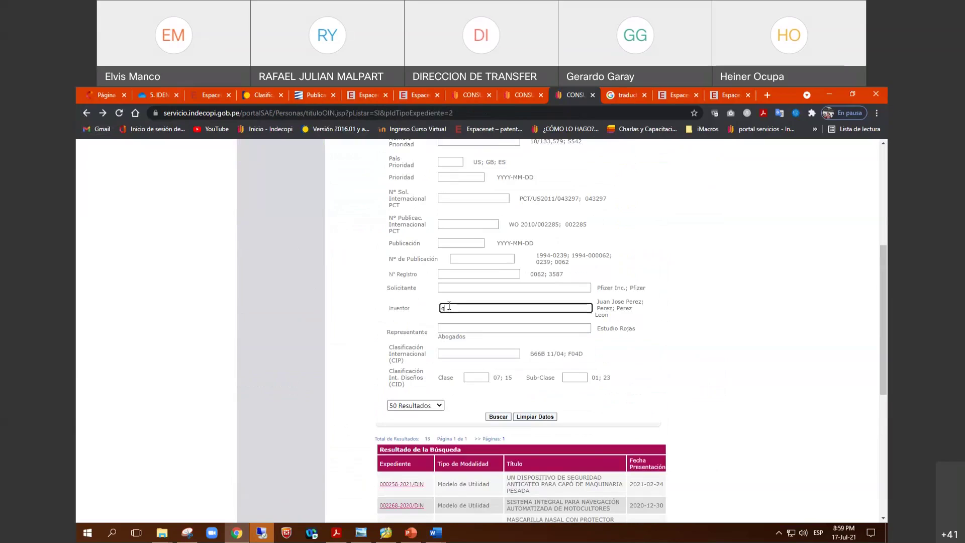
type("uispe")
left_click(499, 418)
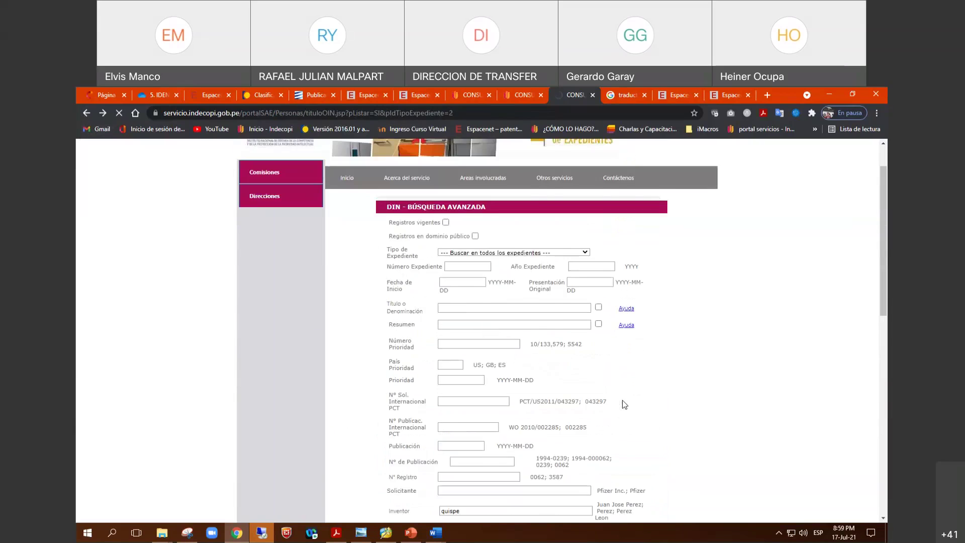
left_click(535, 358)
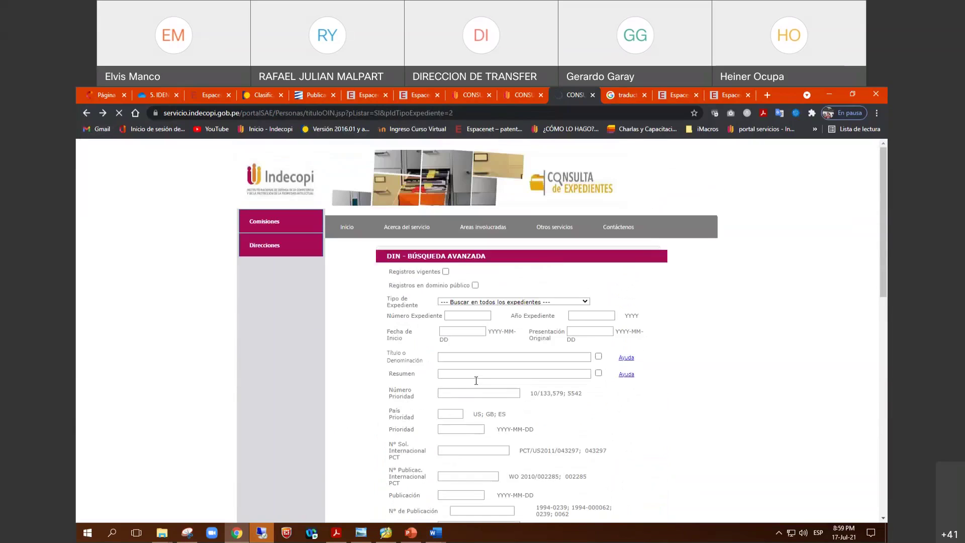
left_click(507, 416)
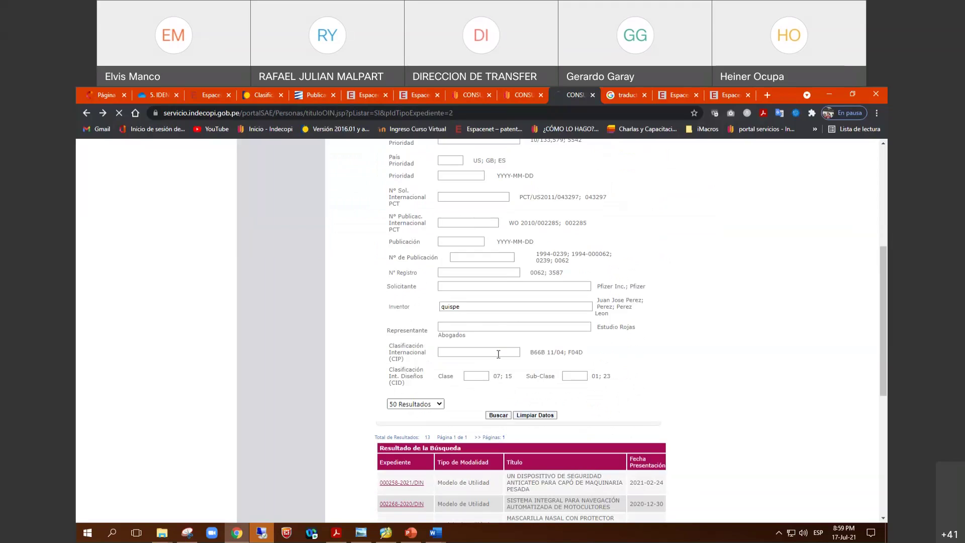
Step: Append 'rojas' to the inventor name 'quispe' in the search form
left_click(488, 304)
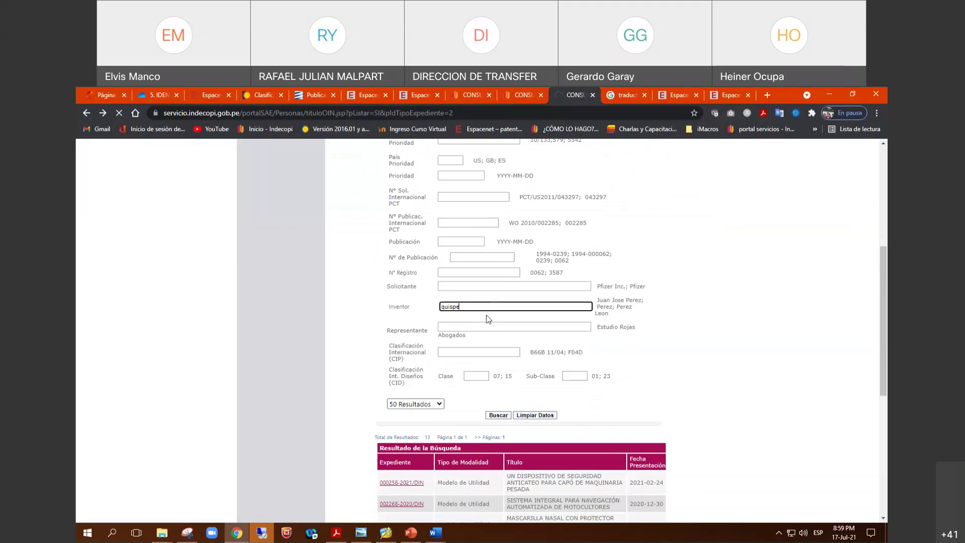
left_click_drag(475, 307, 415, 310)
key("End")
type("rojas")
scroll(575, 412, "down", 4)
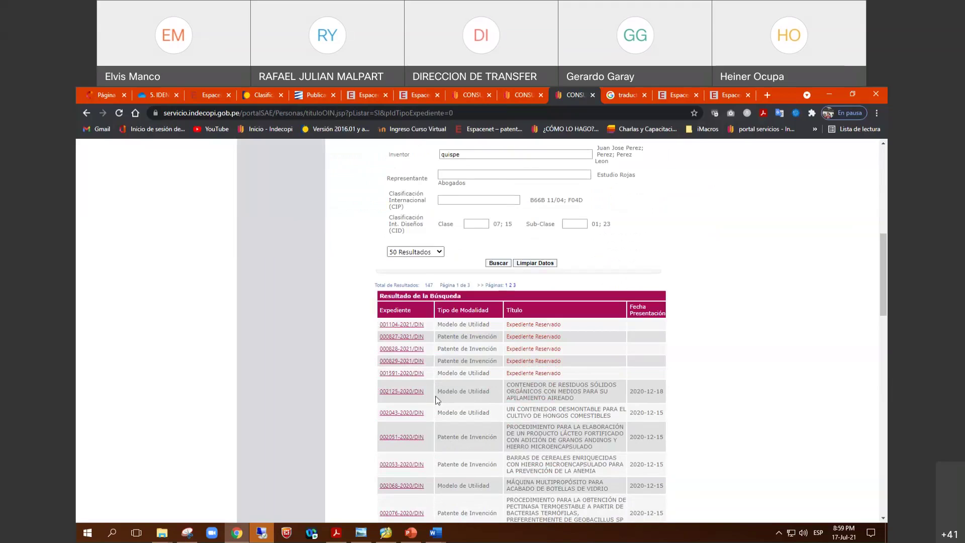
Step: Highlight the first five 2020–2021 results titled only 'Expediente Reservado'
left_click_drag(568, 373, 378, 327)
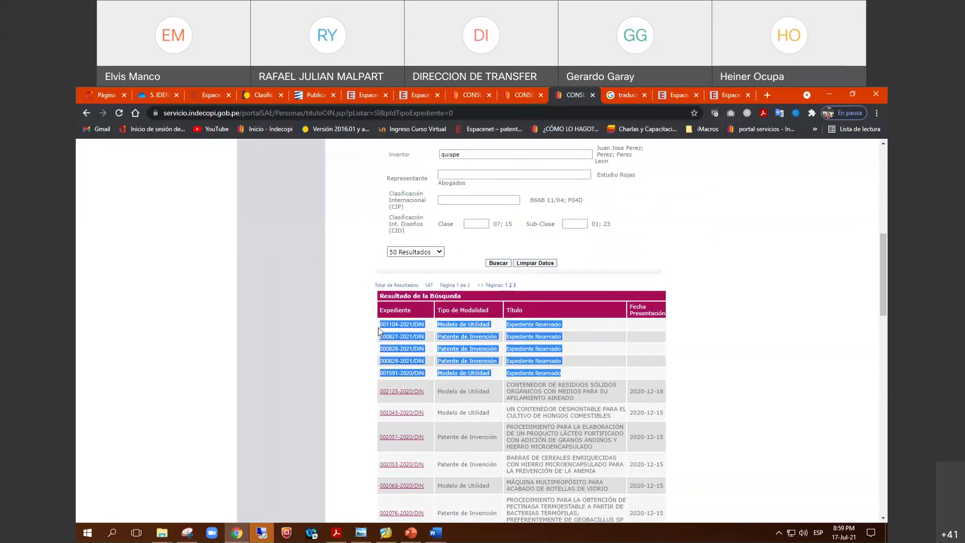
left_click(590, 362)
left_click_drag(568, 373, 380, 326)
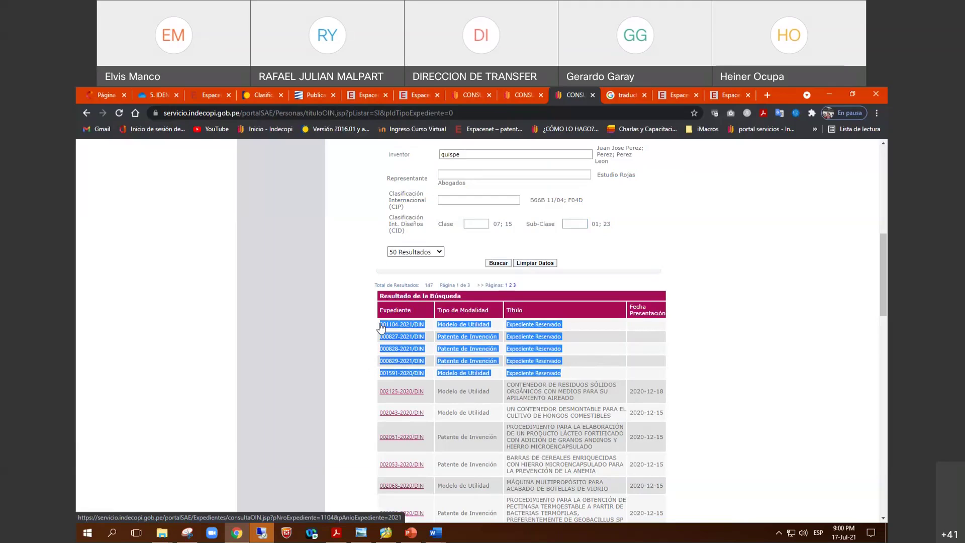
Step: Present slide 54, 'Ejemplo', full screen in PowerPoint and exit the show
left_click(410, 533)
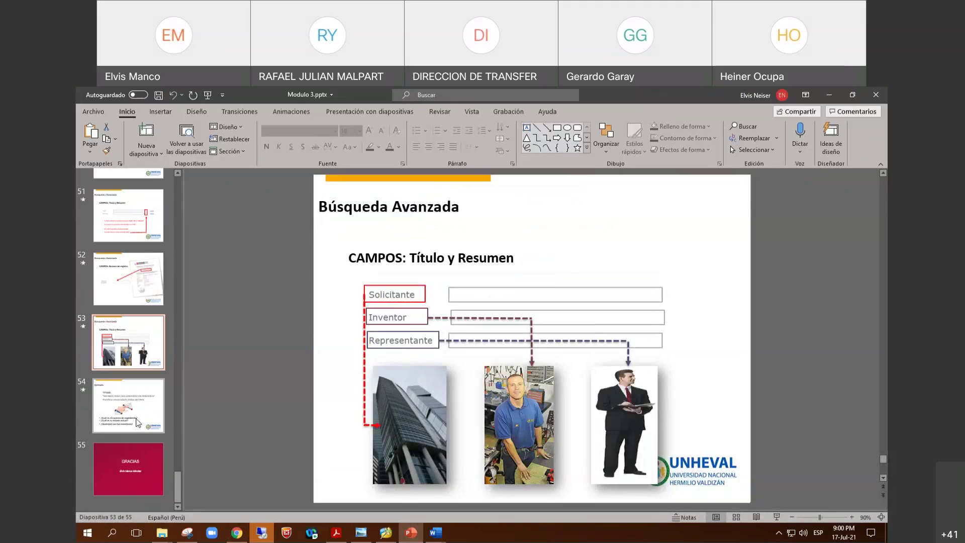
left_click(129, 421)
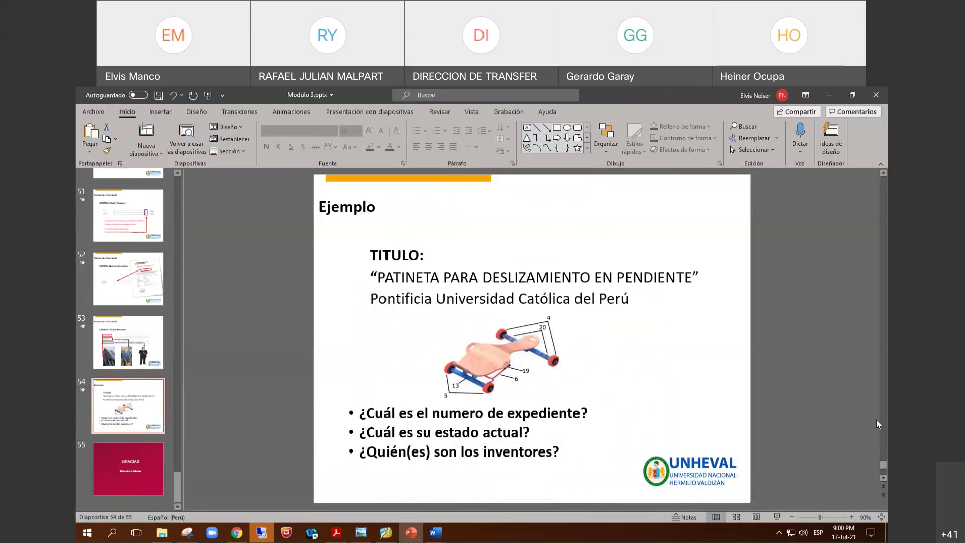
left_click(778, 518)
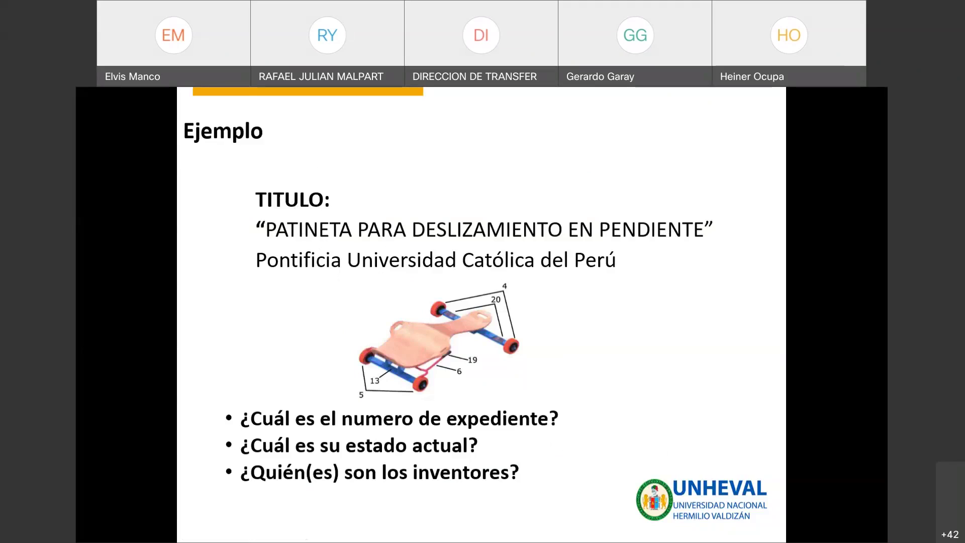
key("Escape")
Step: Copy the slide title PATINETA PARA DESLIZAMIENTO EN PENDIENTE and return to the Indecopi form
left_click_drag(692, 277, 407, 281)
key("ctrl+c")
right_click(407, 282)
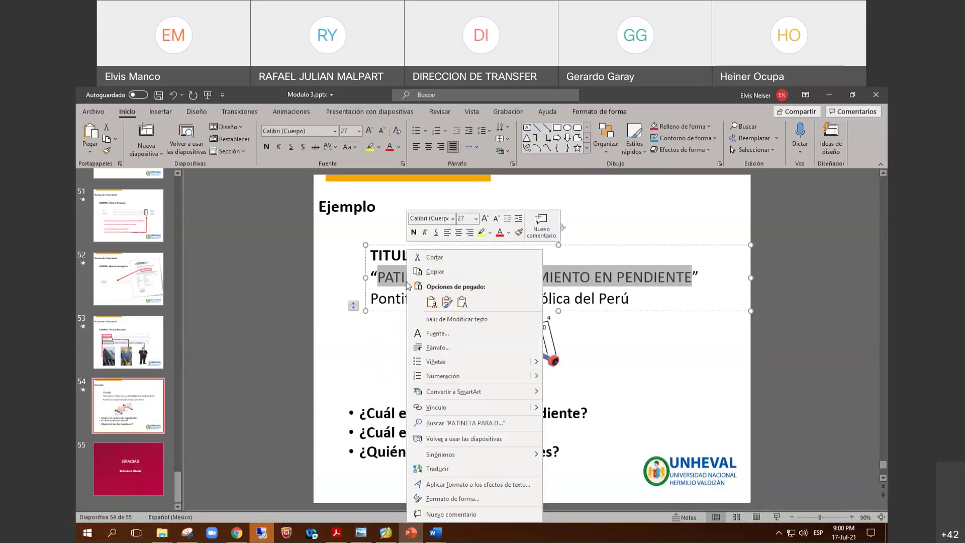
left_click(435, 271)
left_click(237, 533)
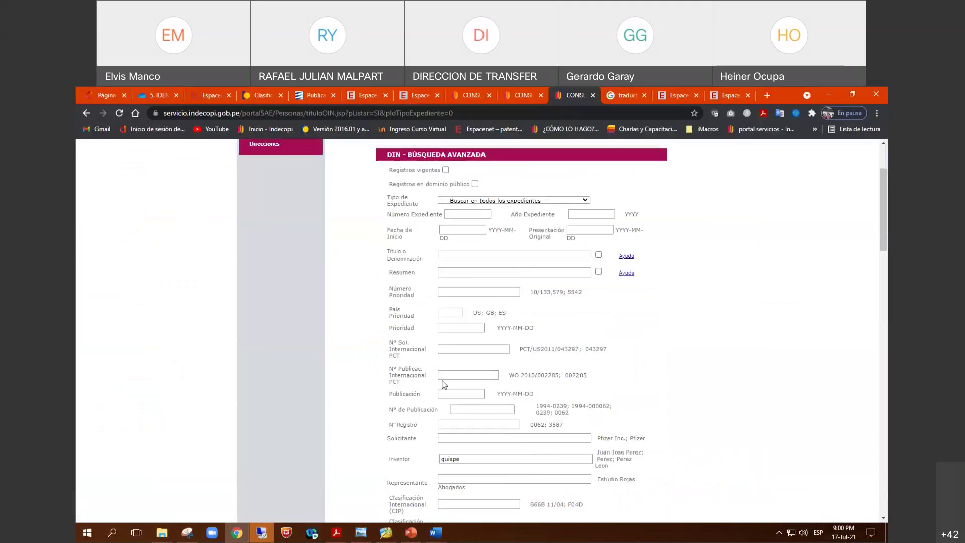
Step: Paste PATINETA PARA DESLIZAMIENTO EN PENDIENTE into the Título o Denominación field and search
right_click(463, 357)
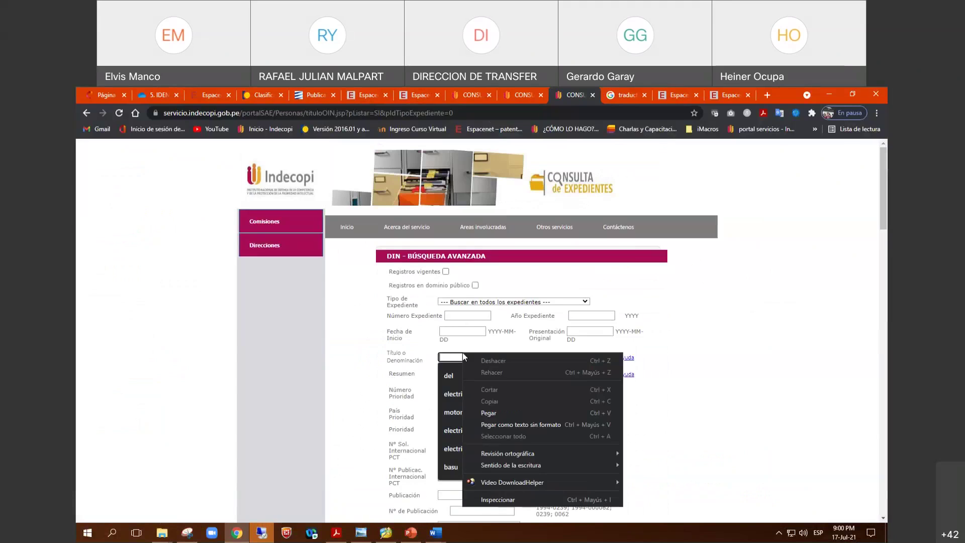
key("Escape")
left_click(494, 415)
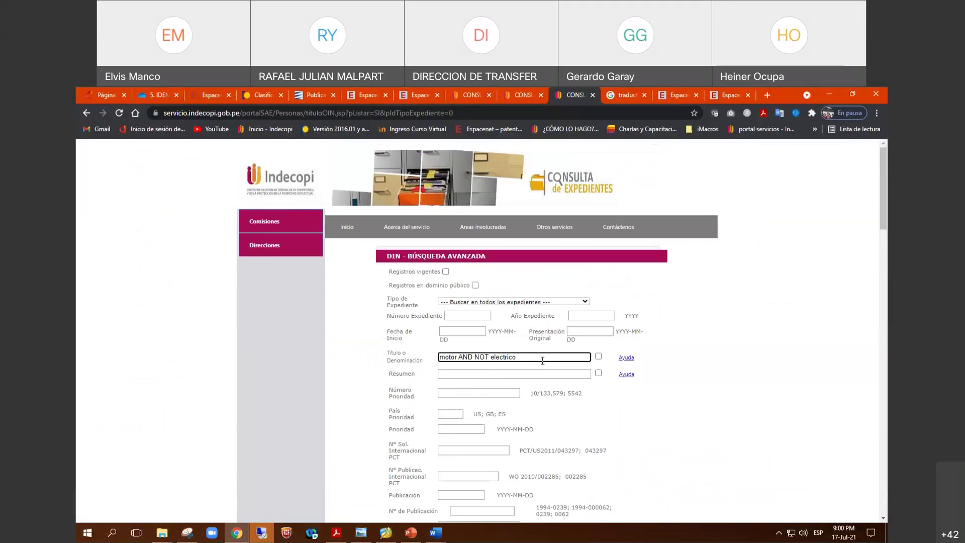
scroll(543, 358, "down", 5)
scroll(543, 358, "up", 5)
key("ctrl+a")
type("PATINETA PARA DESLIZAMIEN PENDIENTE")
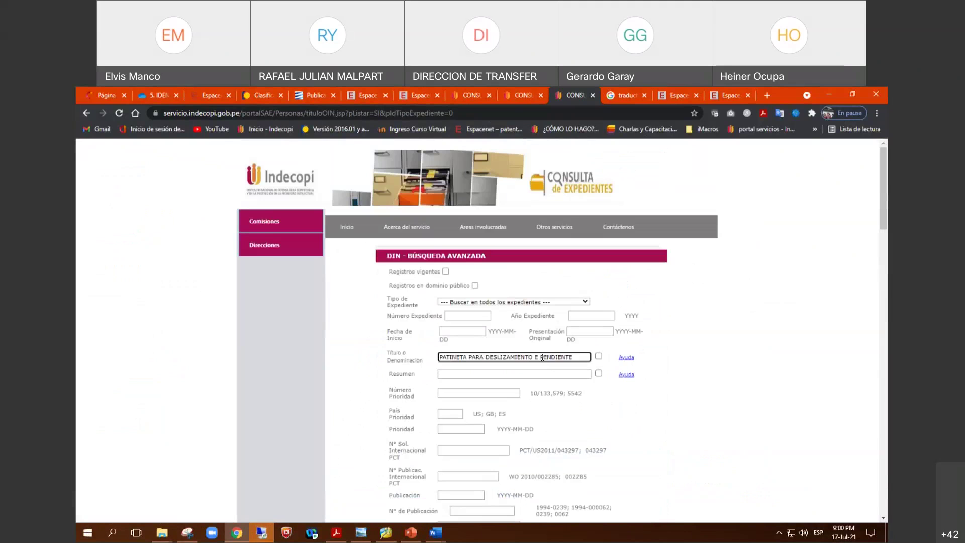
left_click_drag(568, 360, 405, 362)
key("BackSpace")
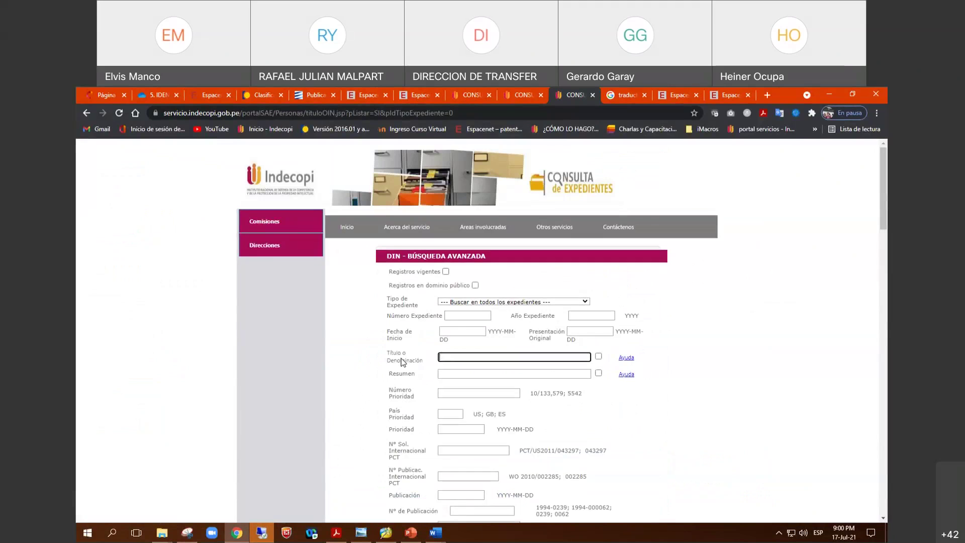
key("ctrl+v")
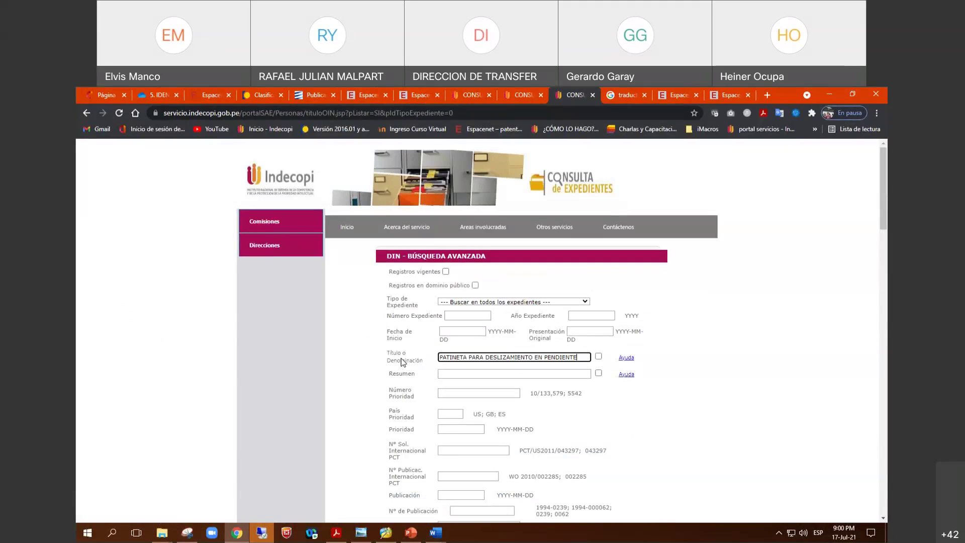
key("Return")
scroll(770, 396, "down", 6)
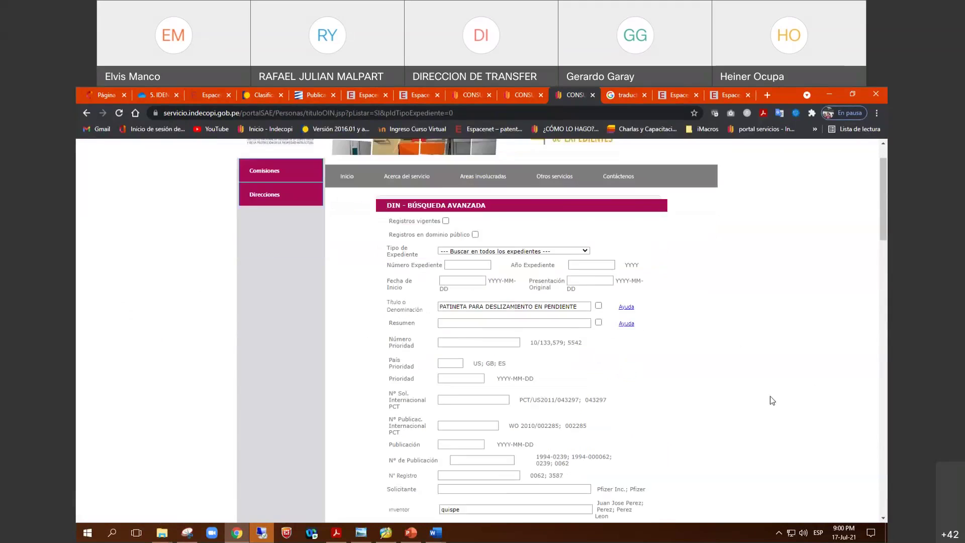
Step: Remove the inventor 'quispe' criterion and require an exact title match
left_click(483, 257)
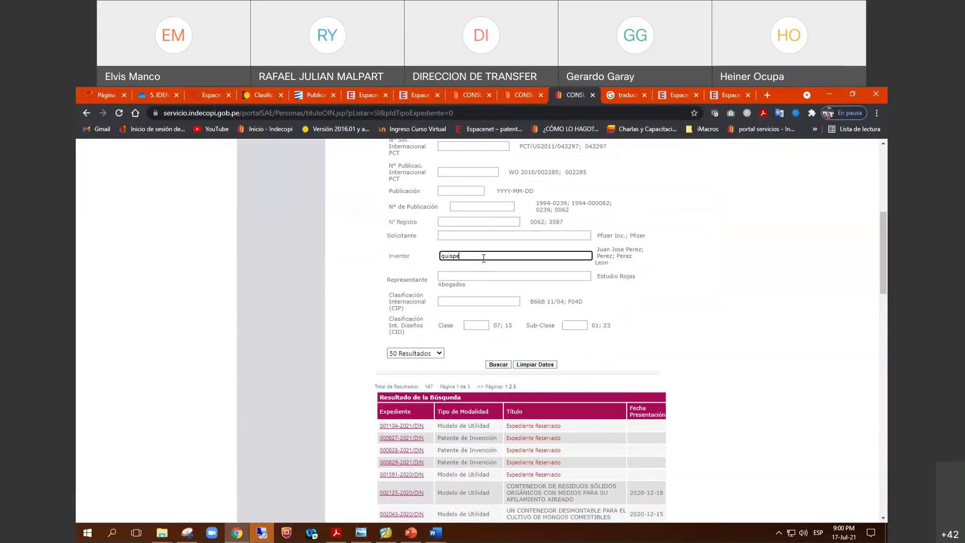
key("BackSpace")
key("BackSpace")
key("BackSpace")
key("BackSpace")
key("BackSpace")
key("BackSpace")
scroll(548, 296, "up", 4)
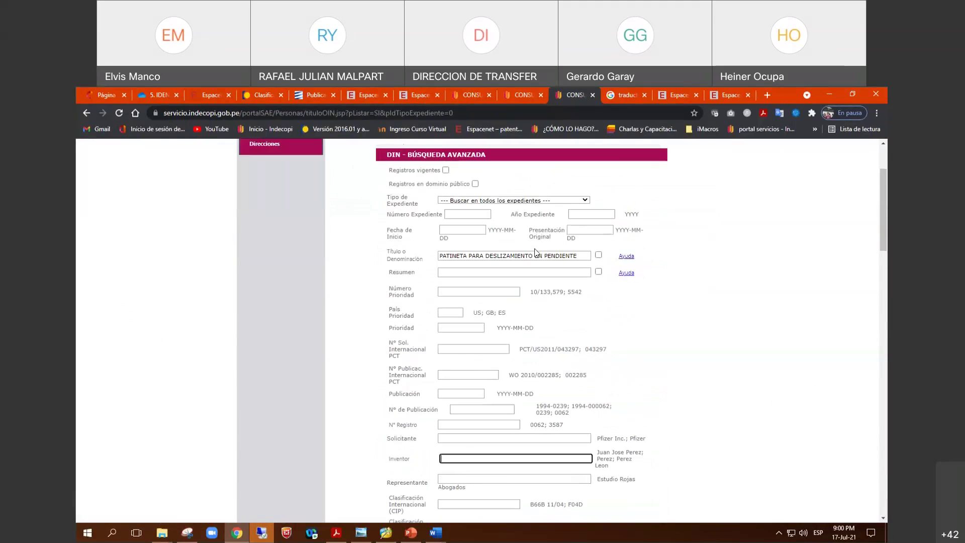
left_click(599, 255)
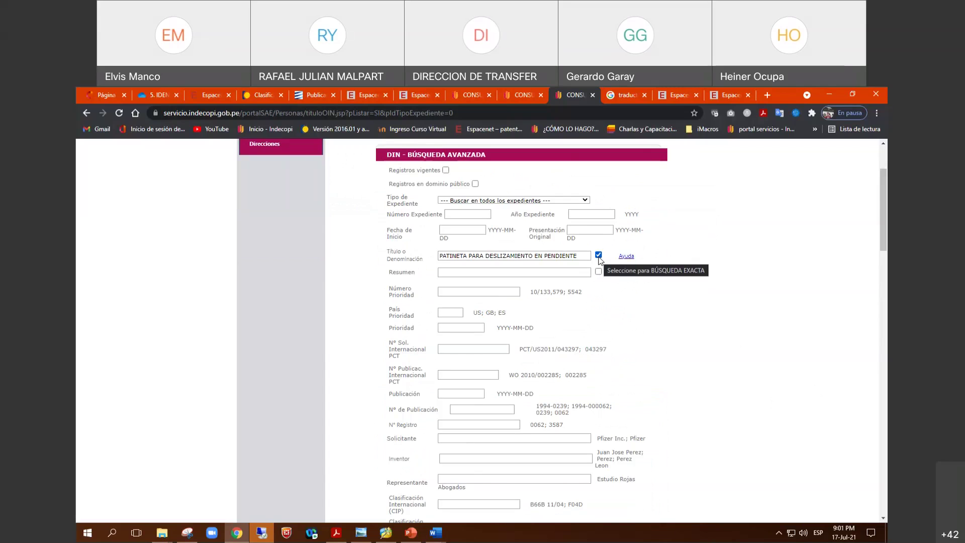
scroll(601, 281, "down", 3)
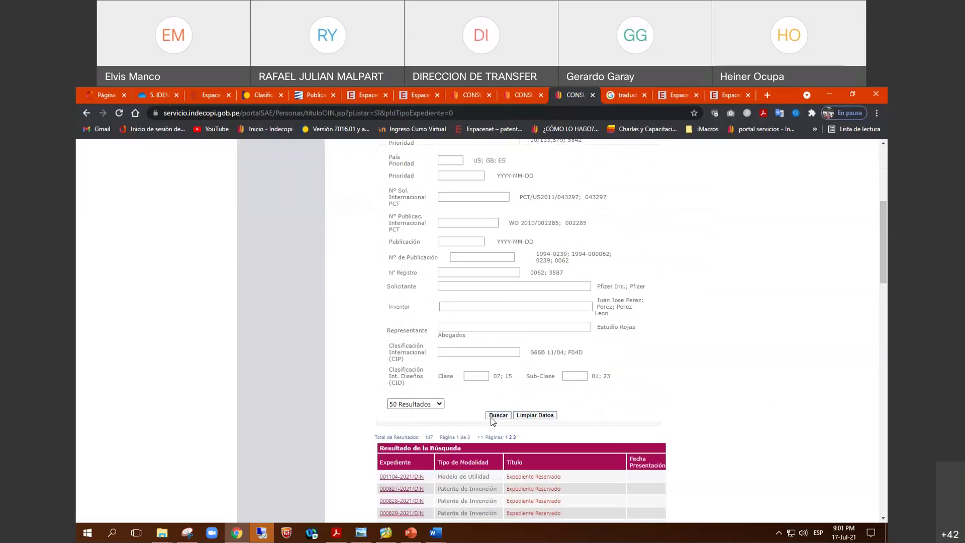